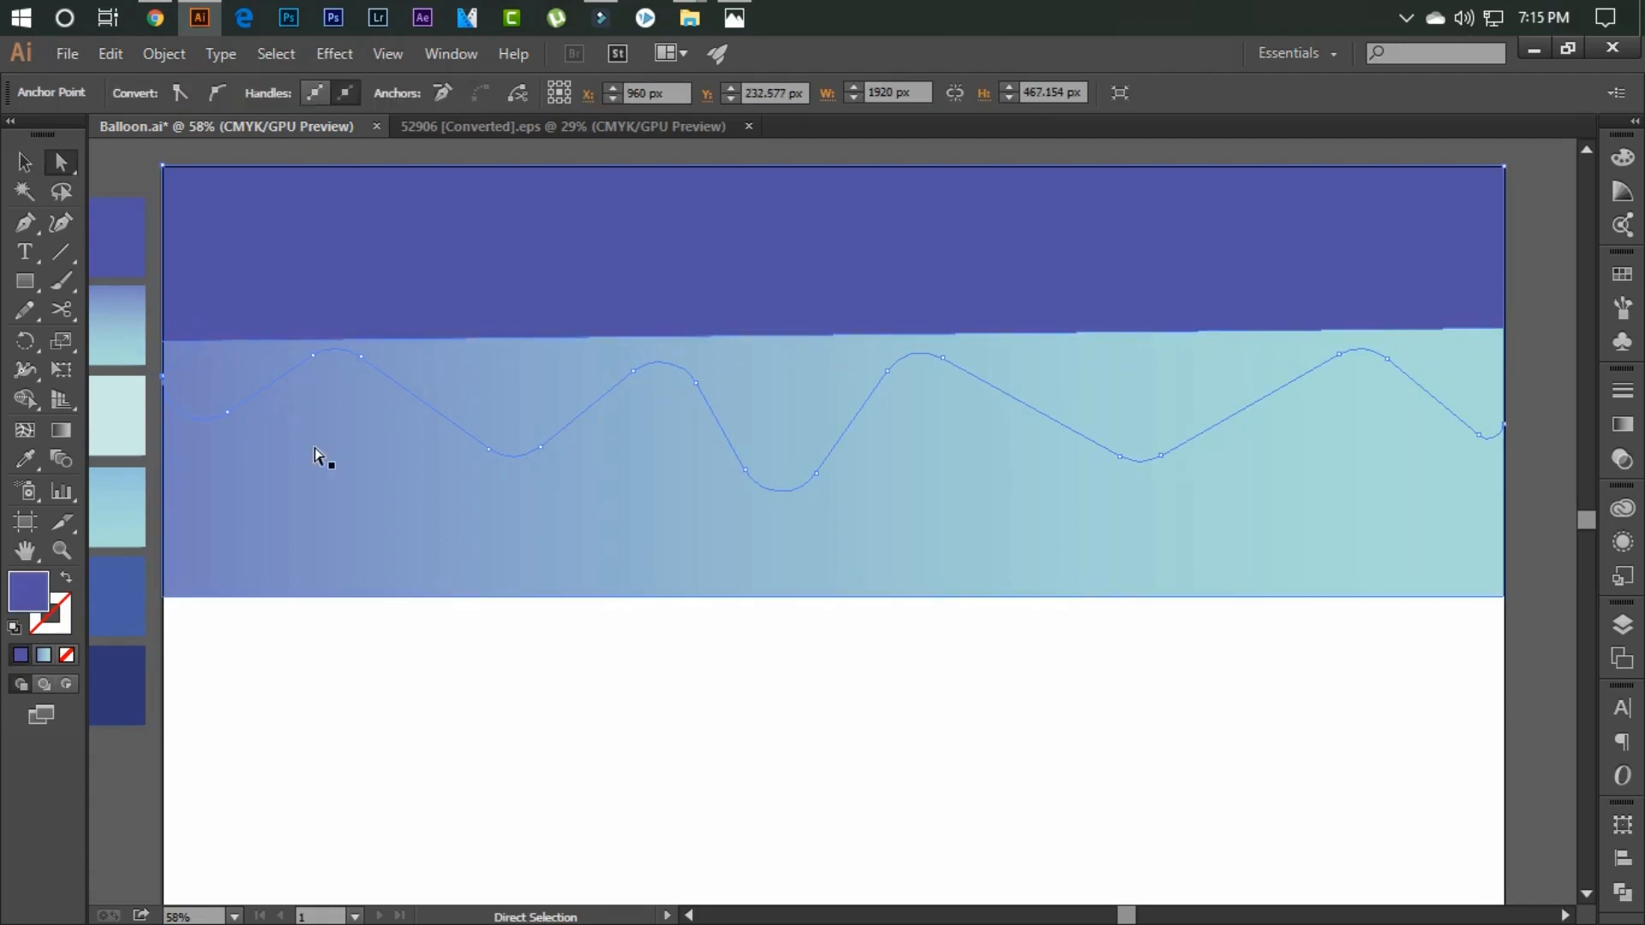
- Raise the gradient band's upper-left corner until the band's top edge is level with its right corner
key("ctrl+z")
key("ctrl+z")
key("ctrl+shift+z")
left_click(163, 340)
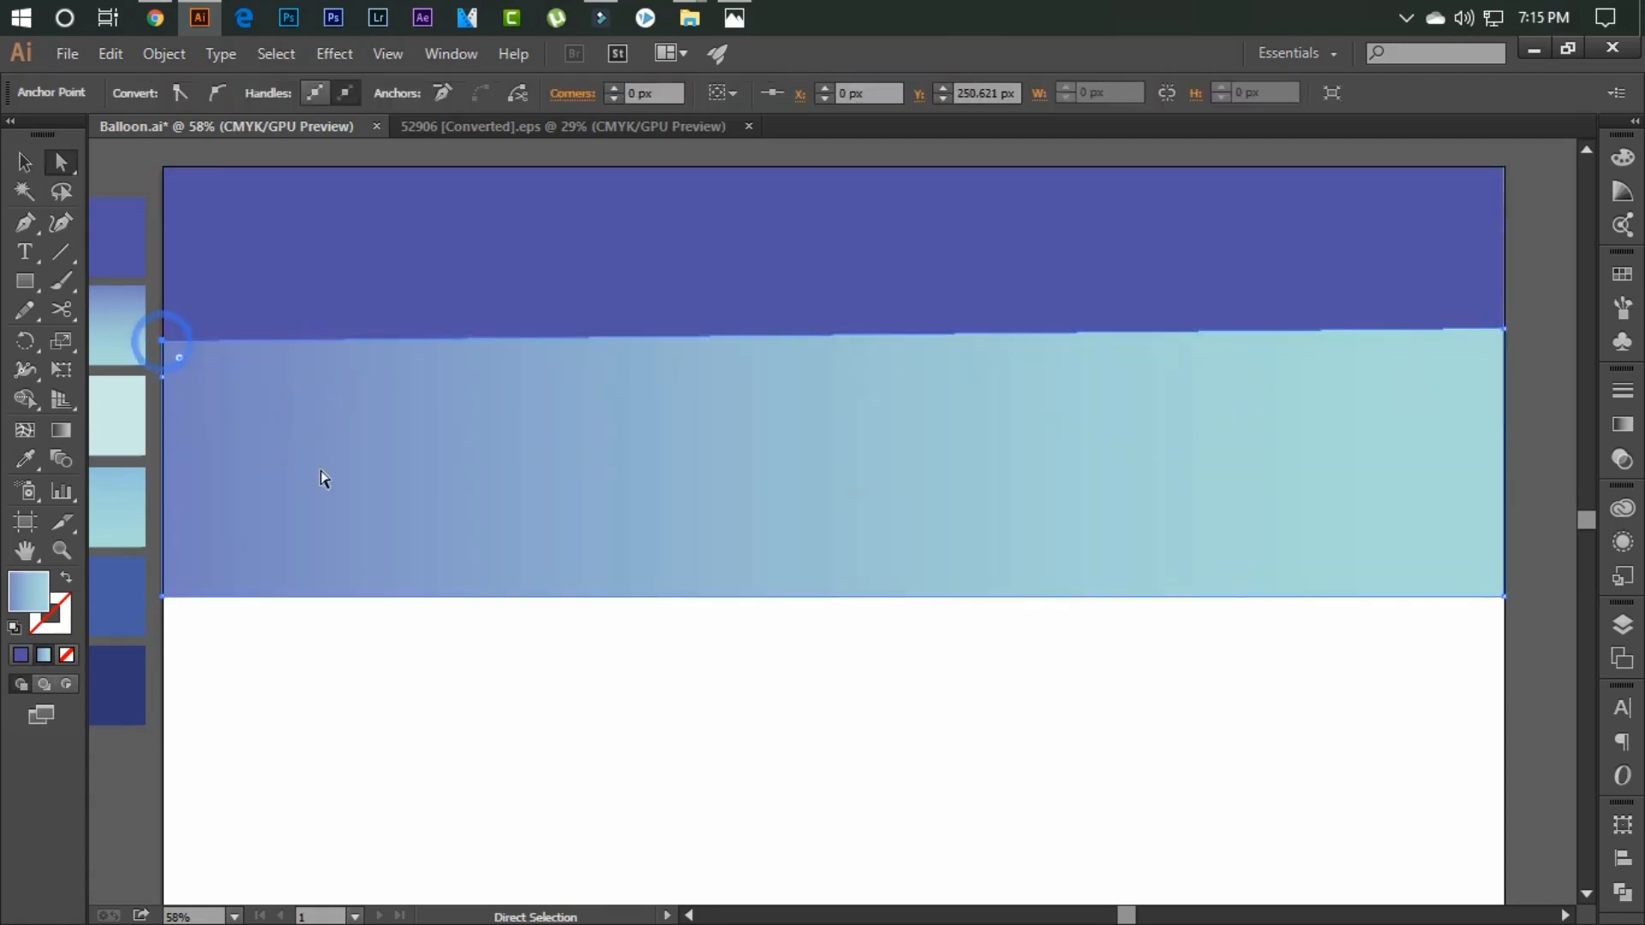
key("Up")
key("Up")
key("Up")
key("Up")
key("Up")
key("Up")
key("Up")
key("Up")
key("Up")
key("Up")
key("Up")
key("Up")
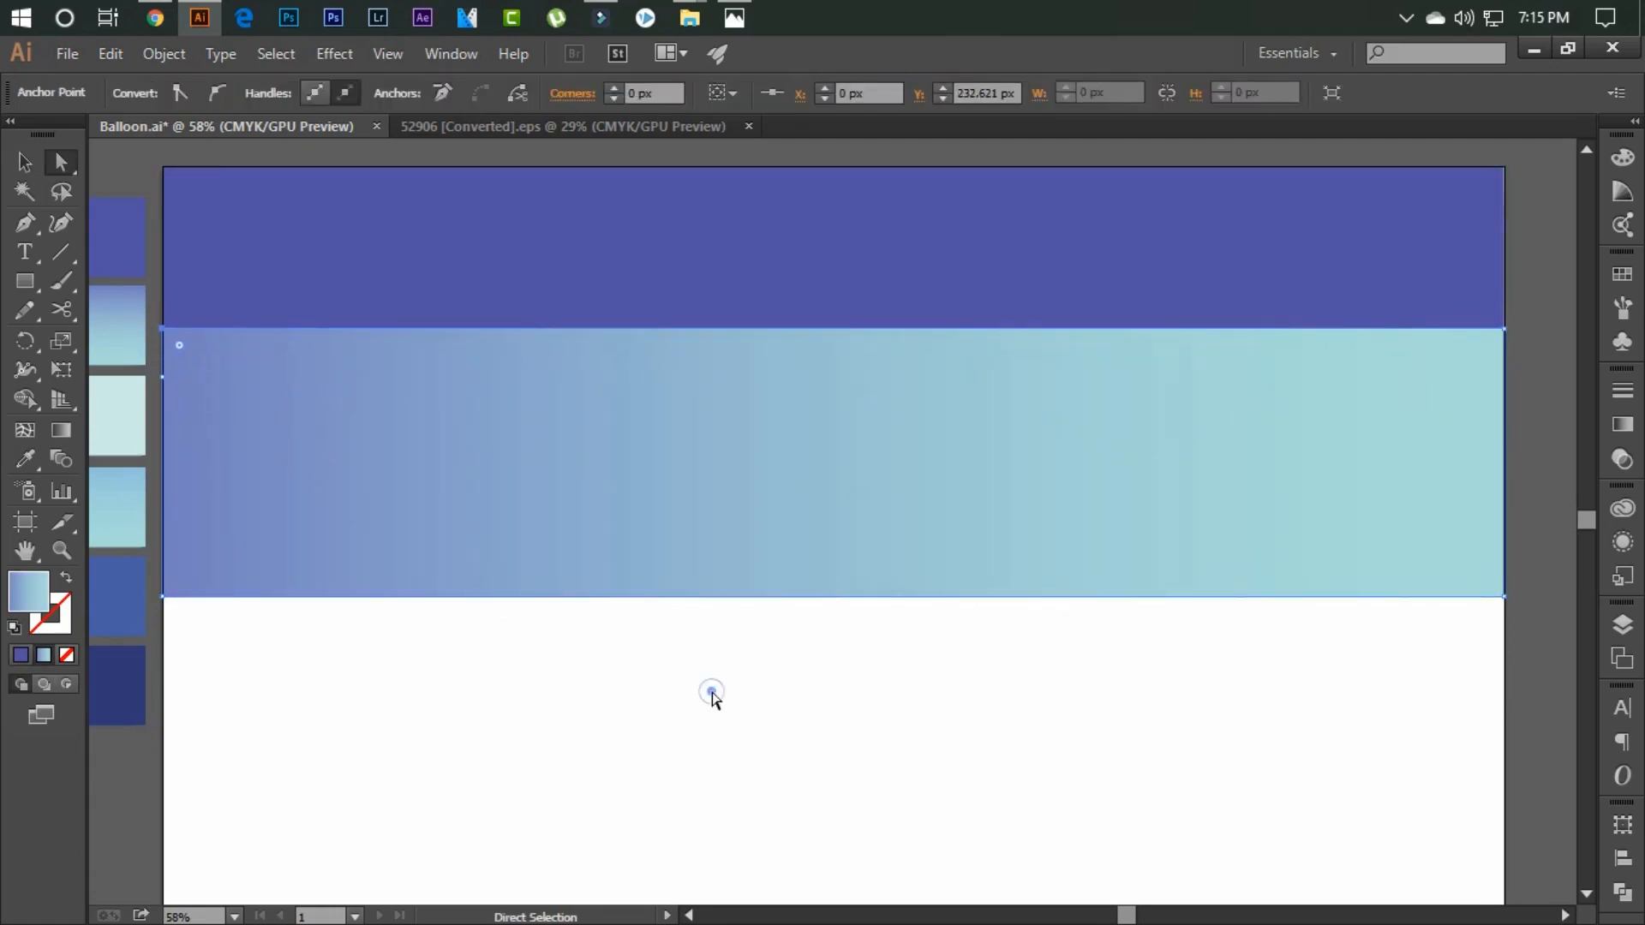
- Bring the wavy purple sky shape to the front, over the gradient band
left_click(712, 694)
left_click(758, 265)
right_click(758, 265)
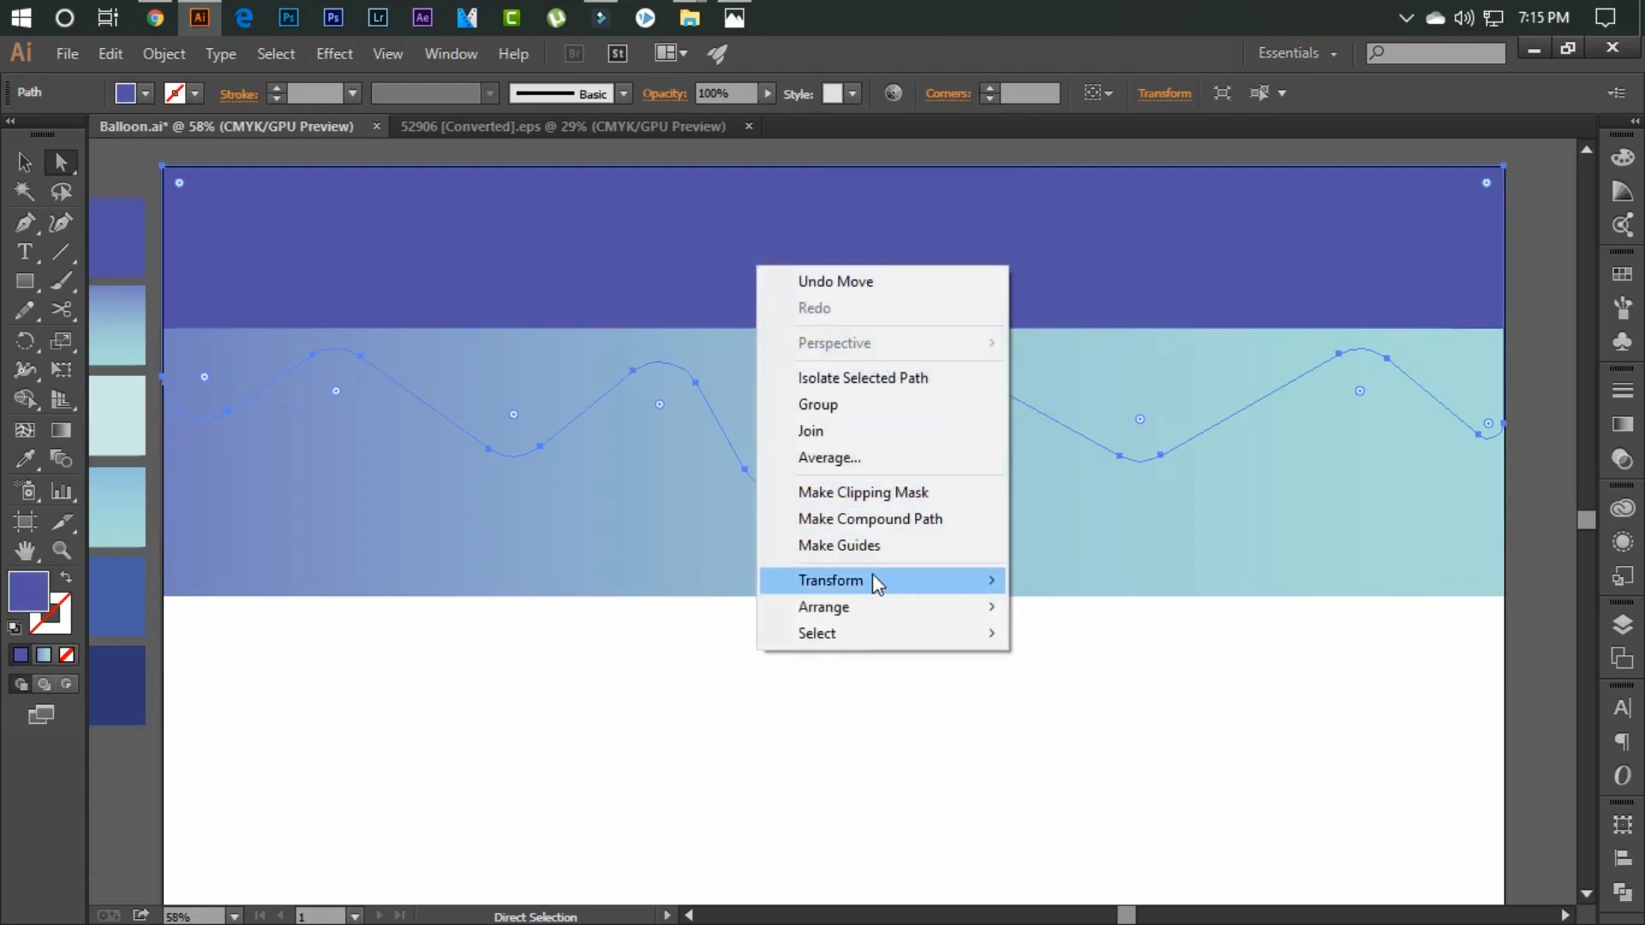
left_click(1068, 610)
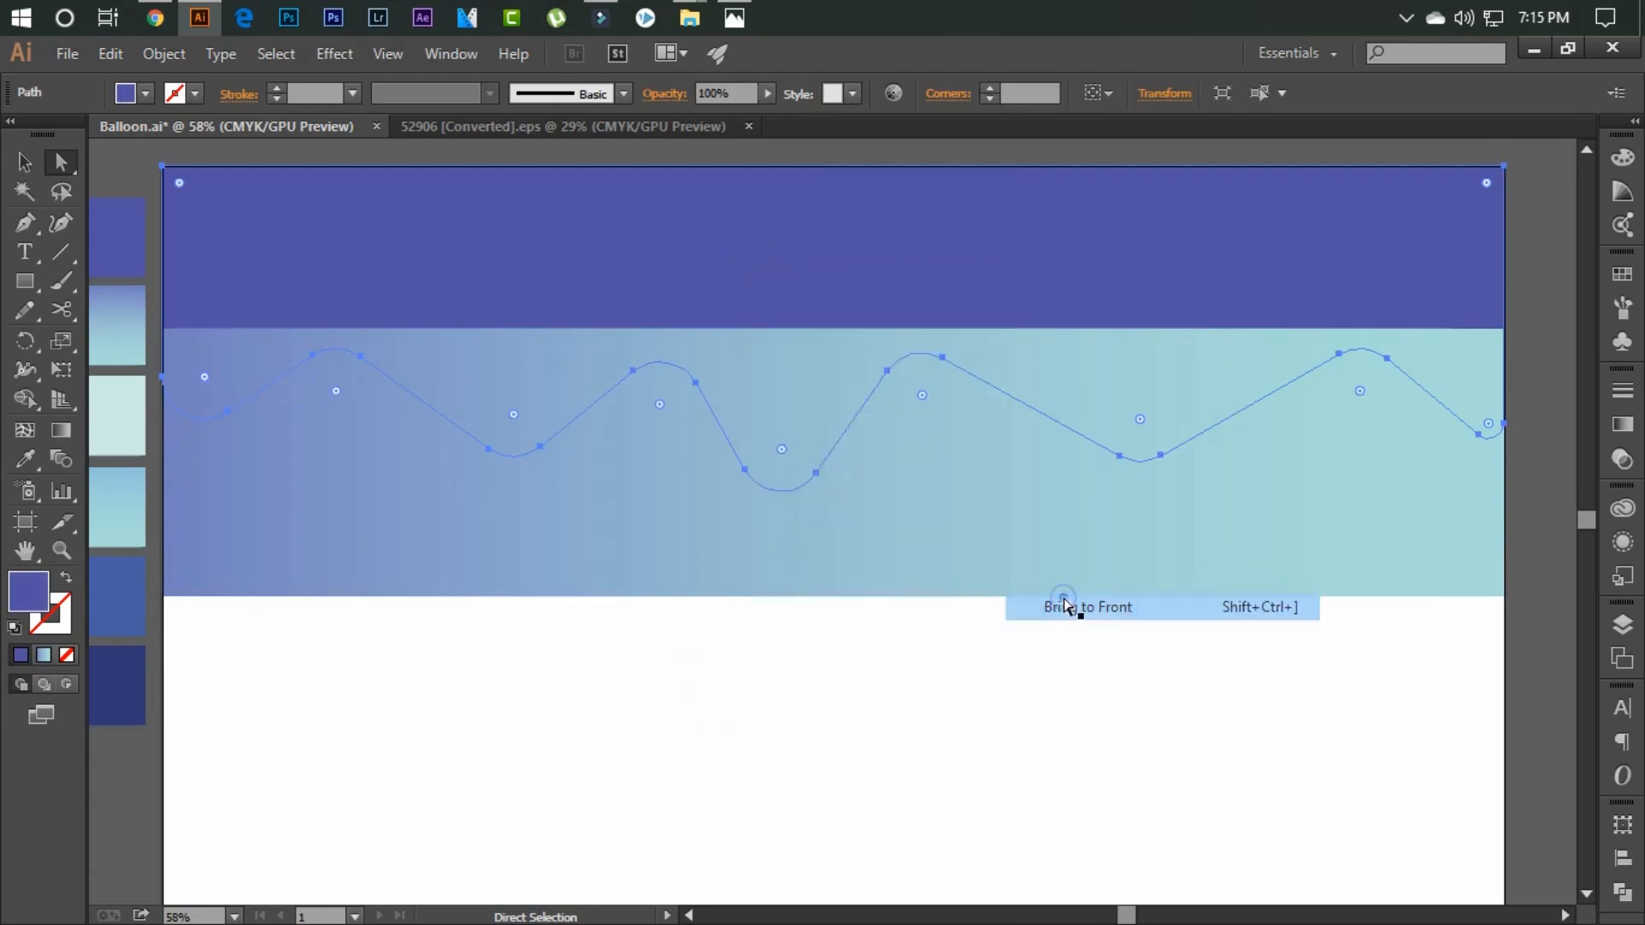
- Redirect the mountain band's linear gradient vertically, from purple-blue near the peaks to aqua just below the band
left_click(931, 658)
left_click(928, 550)
key("g")
mouse_move(1513, 472)
left_mouse_down()
mouse_move(591, 83)
mouse_move(197, 210)
left_mouse_up()
scroll(607, 377, "down", 7)
left_click_drag(833, 448, 822, 895)
scroll(936, 709, "up", 10)
scroll(840, 830, "down", 10)
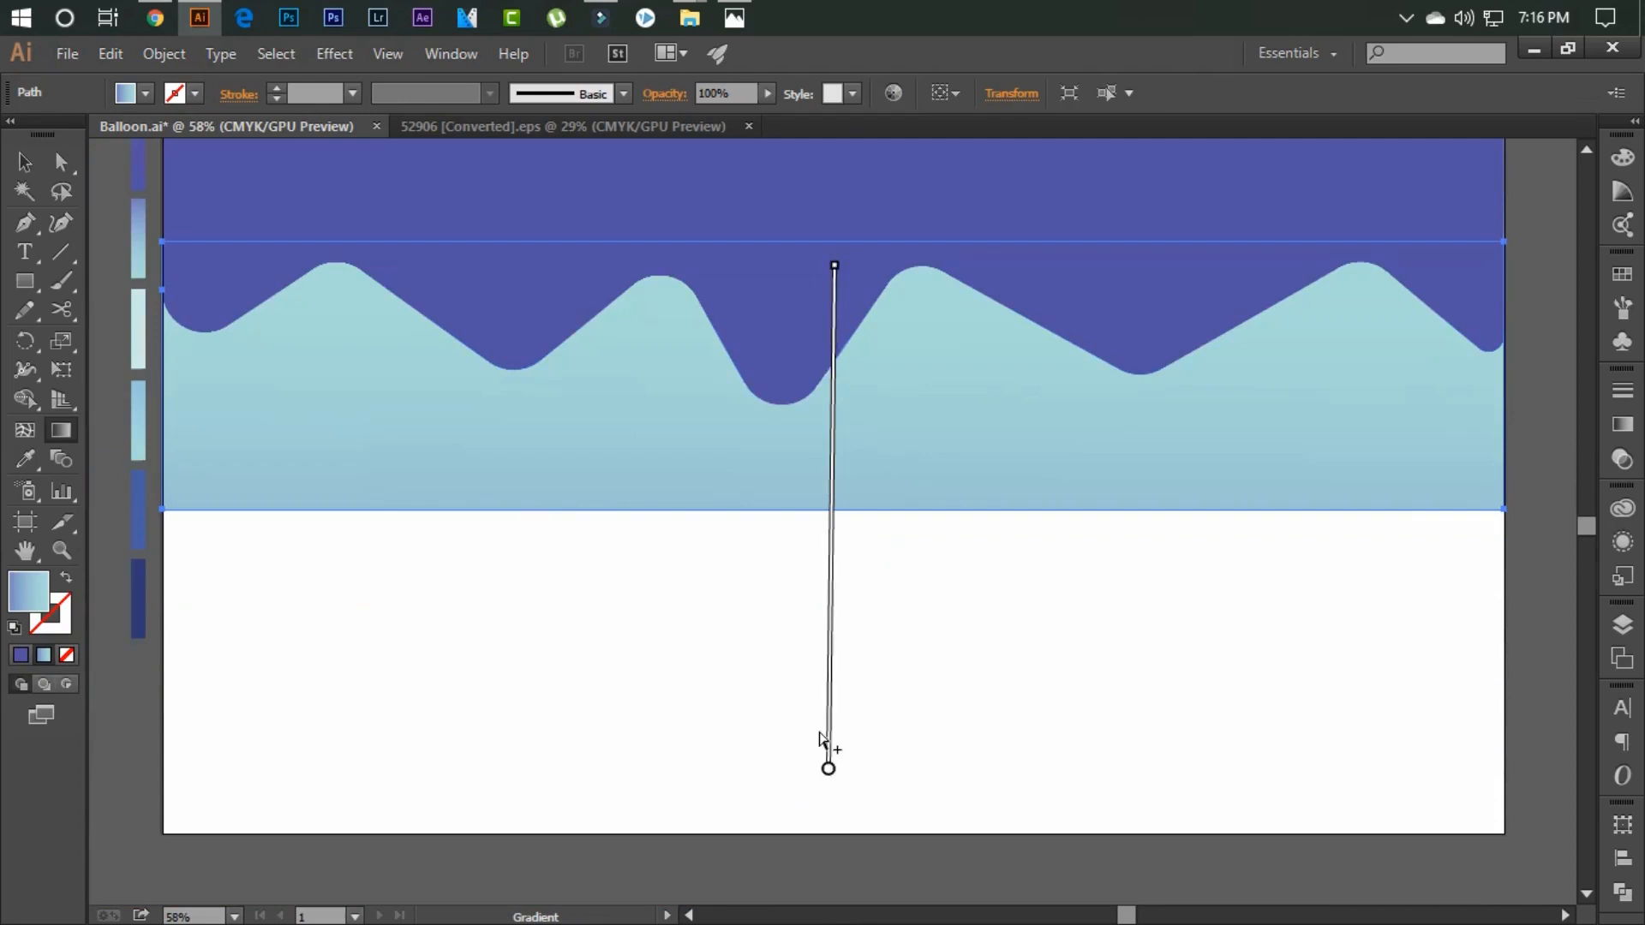
mouse_move(829, 769)
left_mouse_down()
mouse_move(826, 634)
mouse_move(829, 710)
left_mouse_up()
mouse_move(836, 208)
left_mouse_down()
mouse_move(838, 821)
mouse_move(825, 822)
left_mouse_up()
mouse_move(828, 710)
left_mouse_down()
mouse_move(800, 288)
mouse_move(834, 288)
left_mouse_up()
left_click_drag(838, 713, 834, 713)
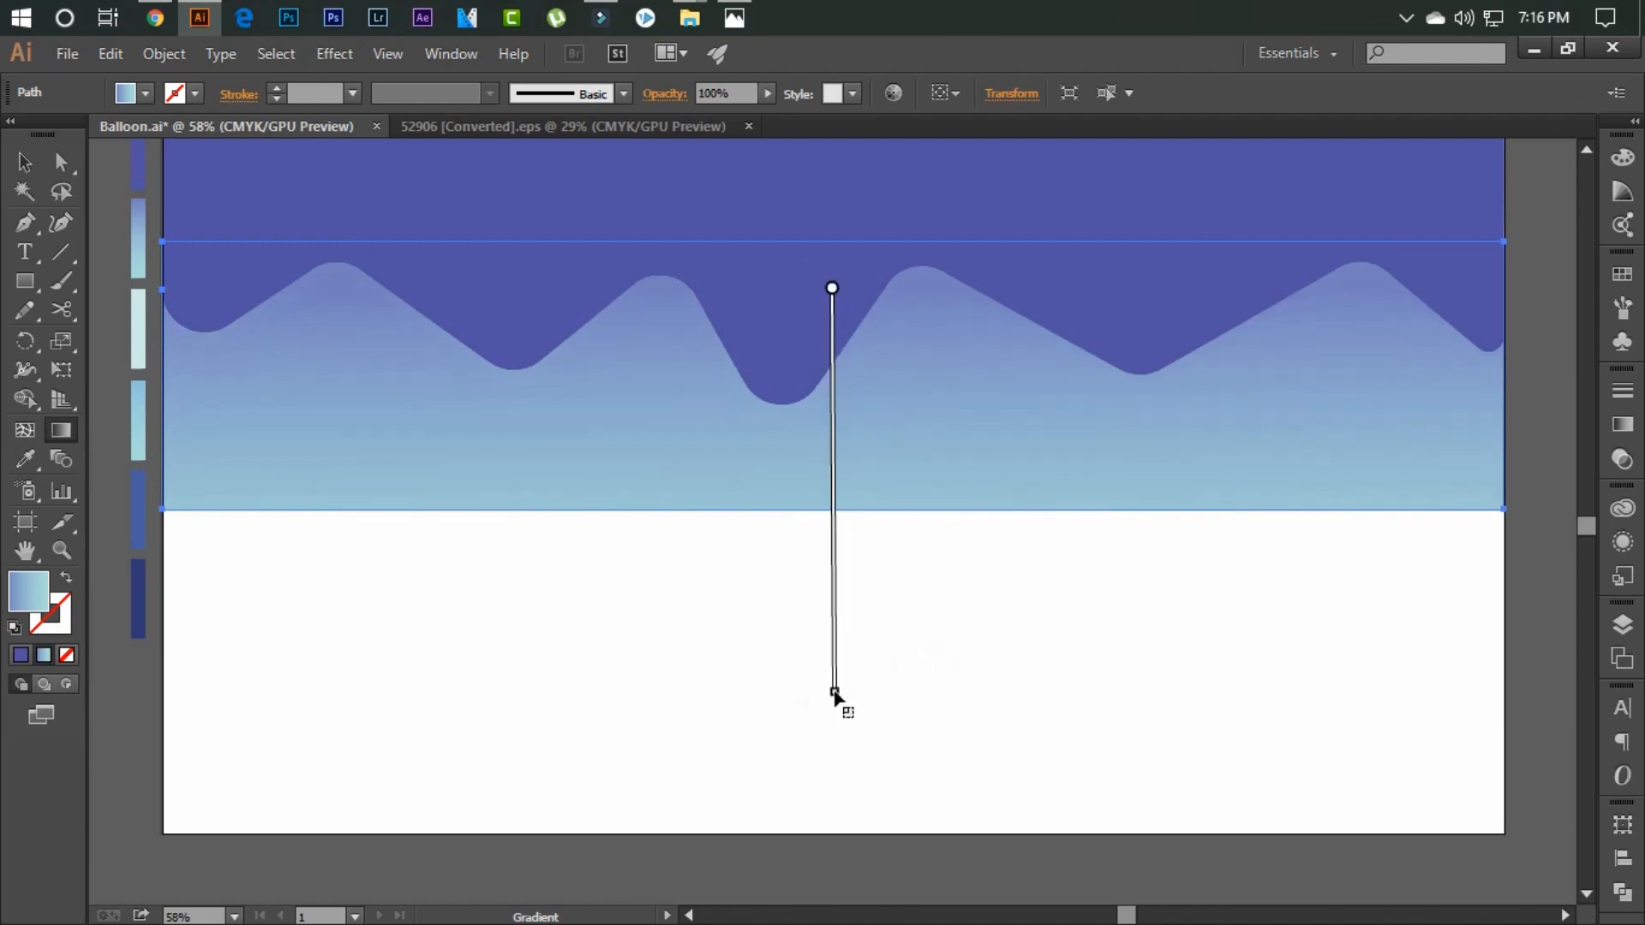
left_click_drag(821, 614, 836, 606)
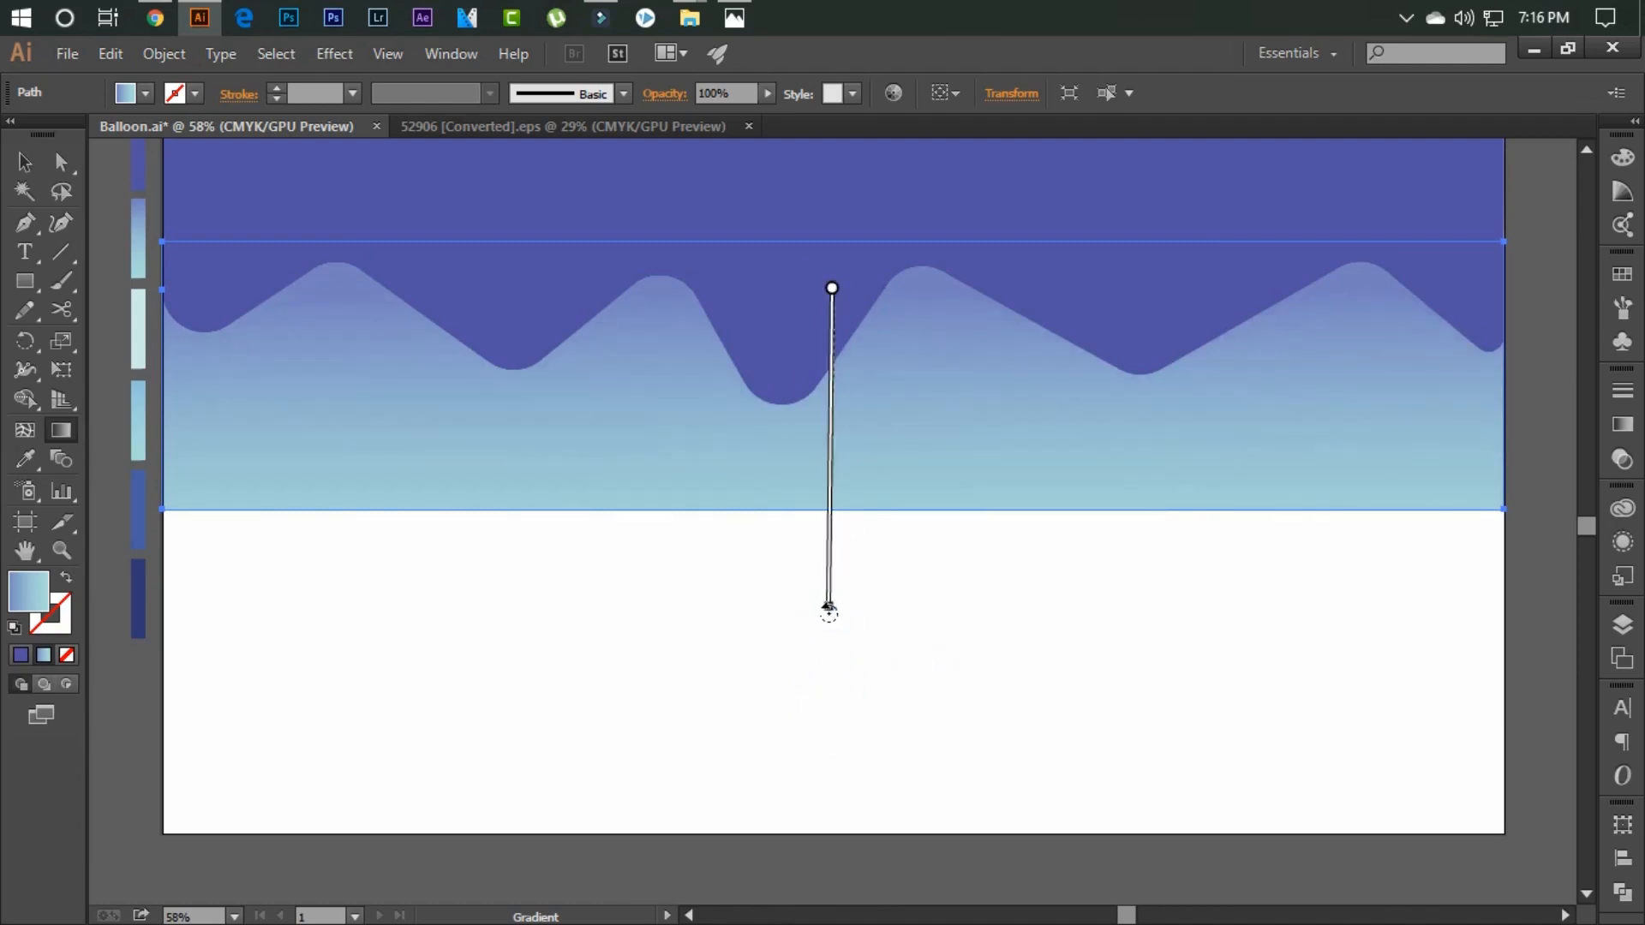
left_click_drag(844, 291, 843, 276)
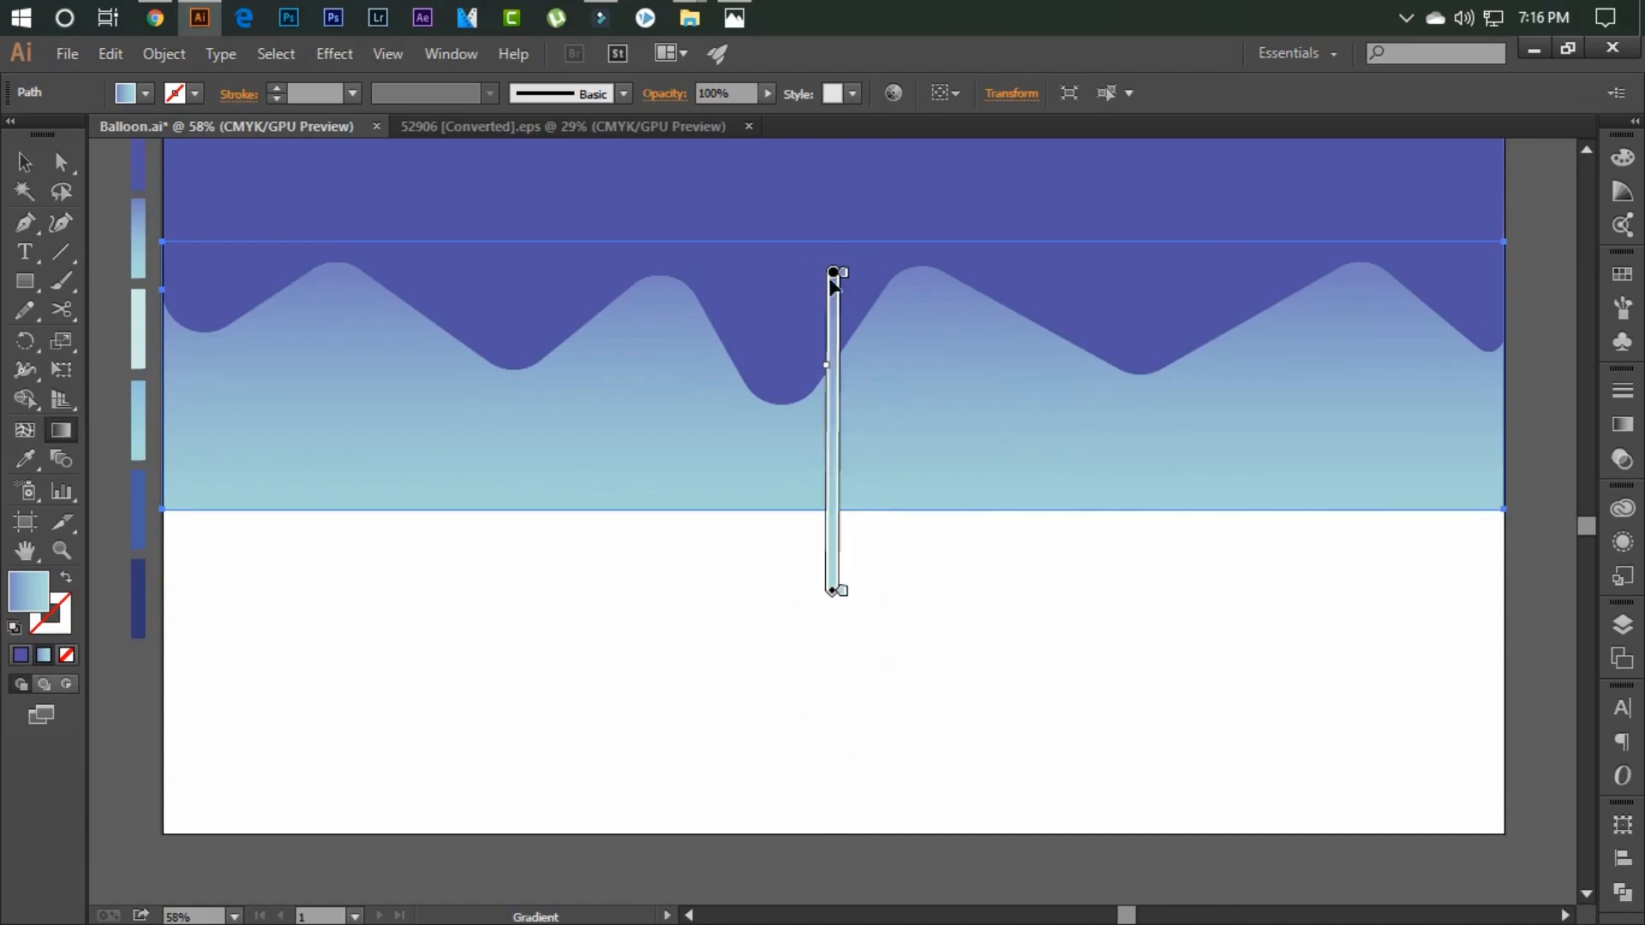
- Select the sky shape above the mountains and fill it with a linear gradient
left_click(832, 275, "ctrl")
scroll(837, 158, "up", 2)
key("ctrl+minus")
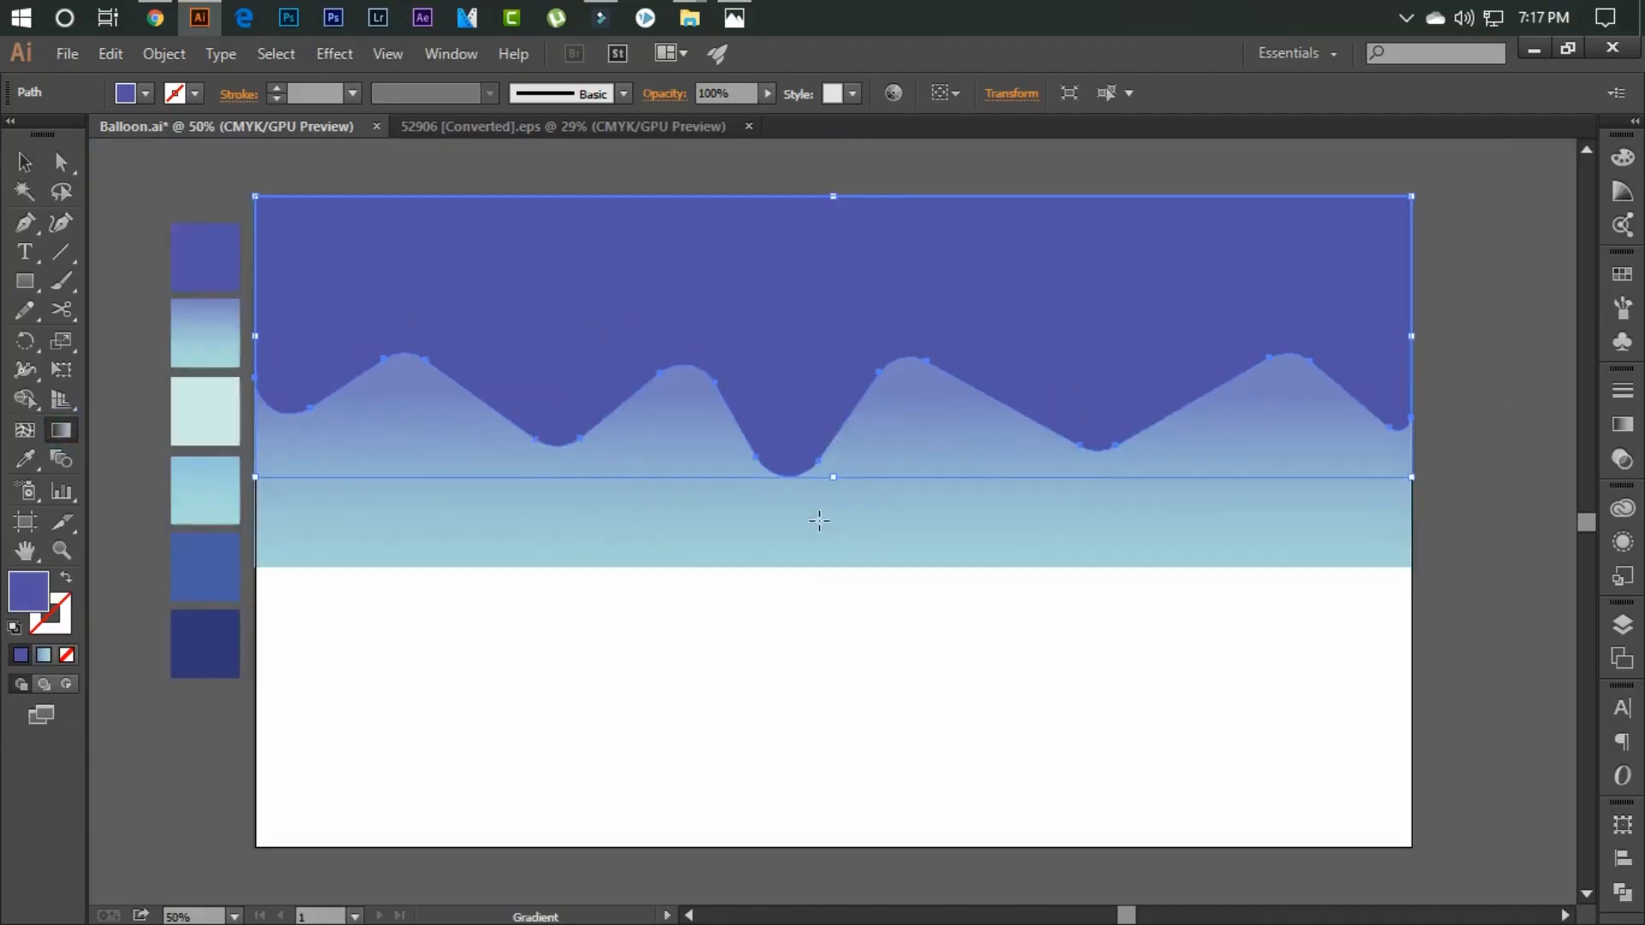
left_click_drag(817, 513, 823, 195)
left_click(1622, 425)
double_click(1416, 562)
left_click_drag(1430, 568, 1457, 634)
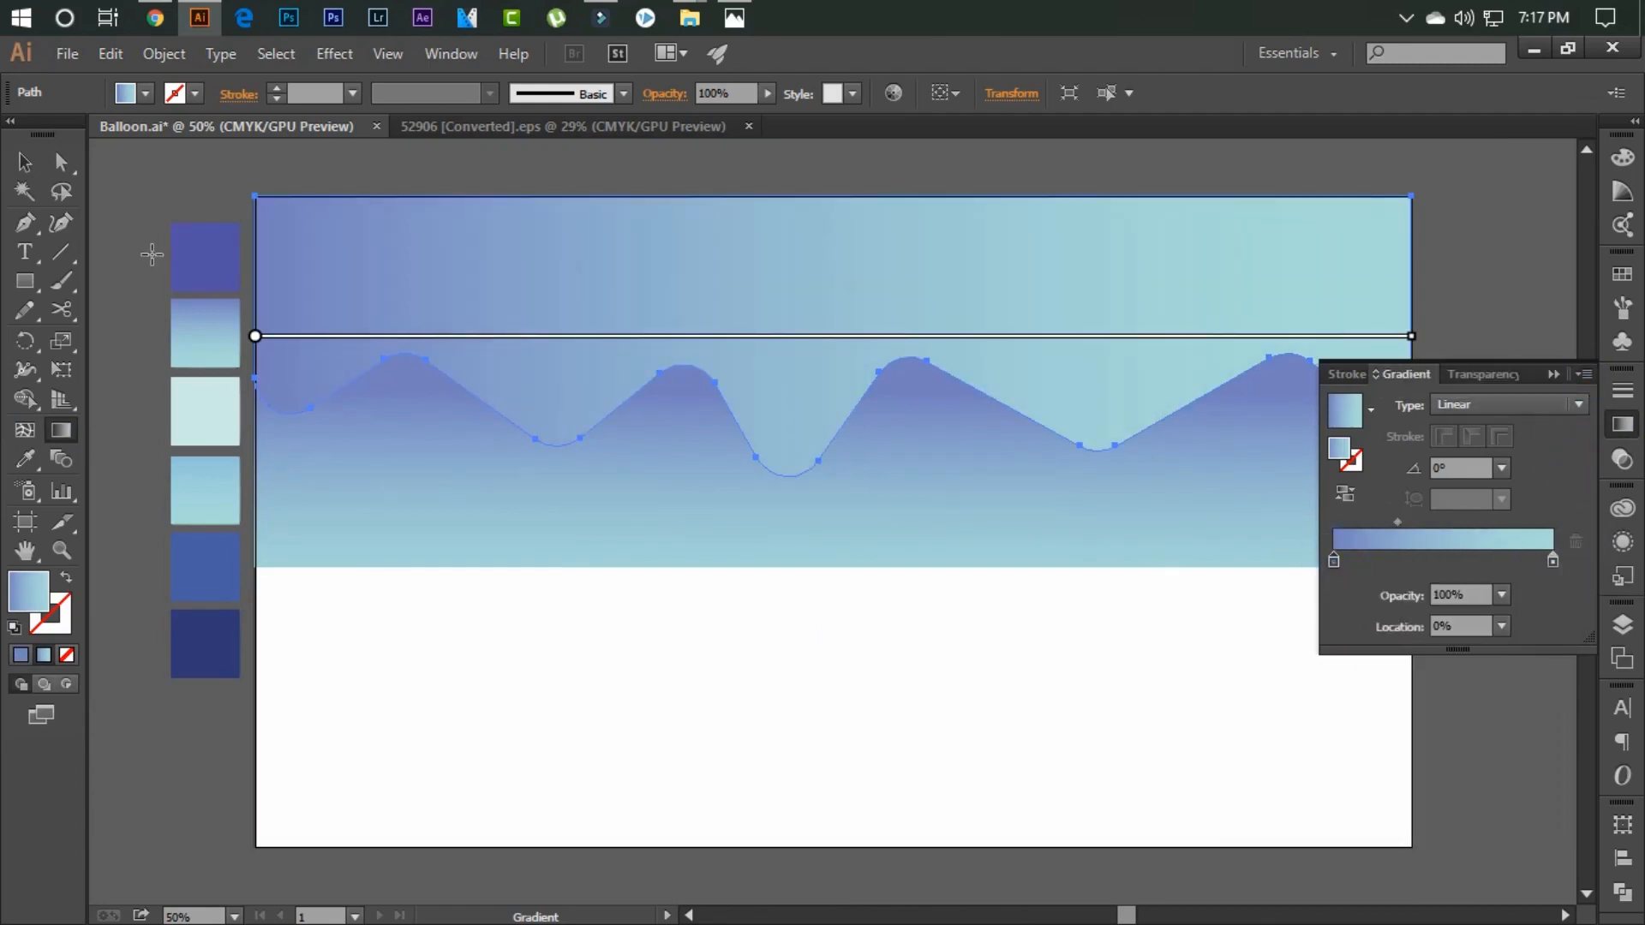
- Sample the purple swatch onto the sky shape and copy its hex code, 5451A2
key("i")
left_click(204, 257)
key("v")
double_click(28, 591)
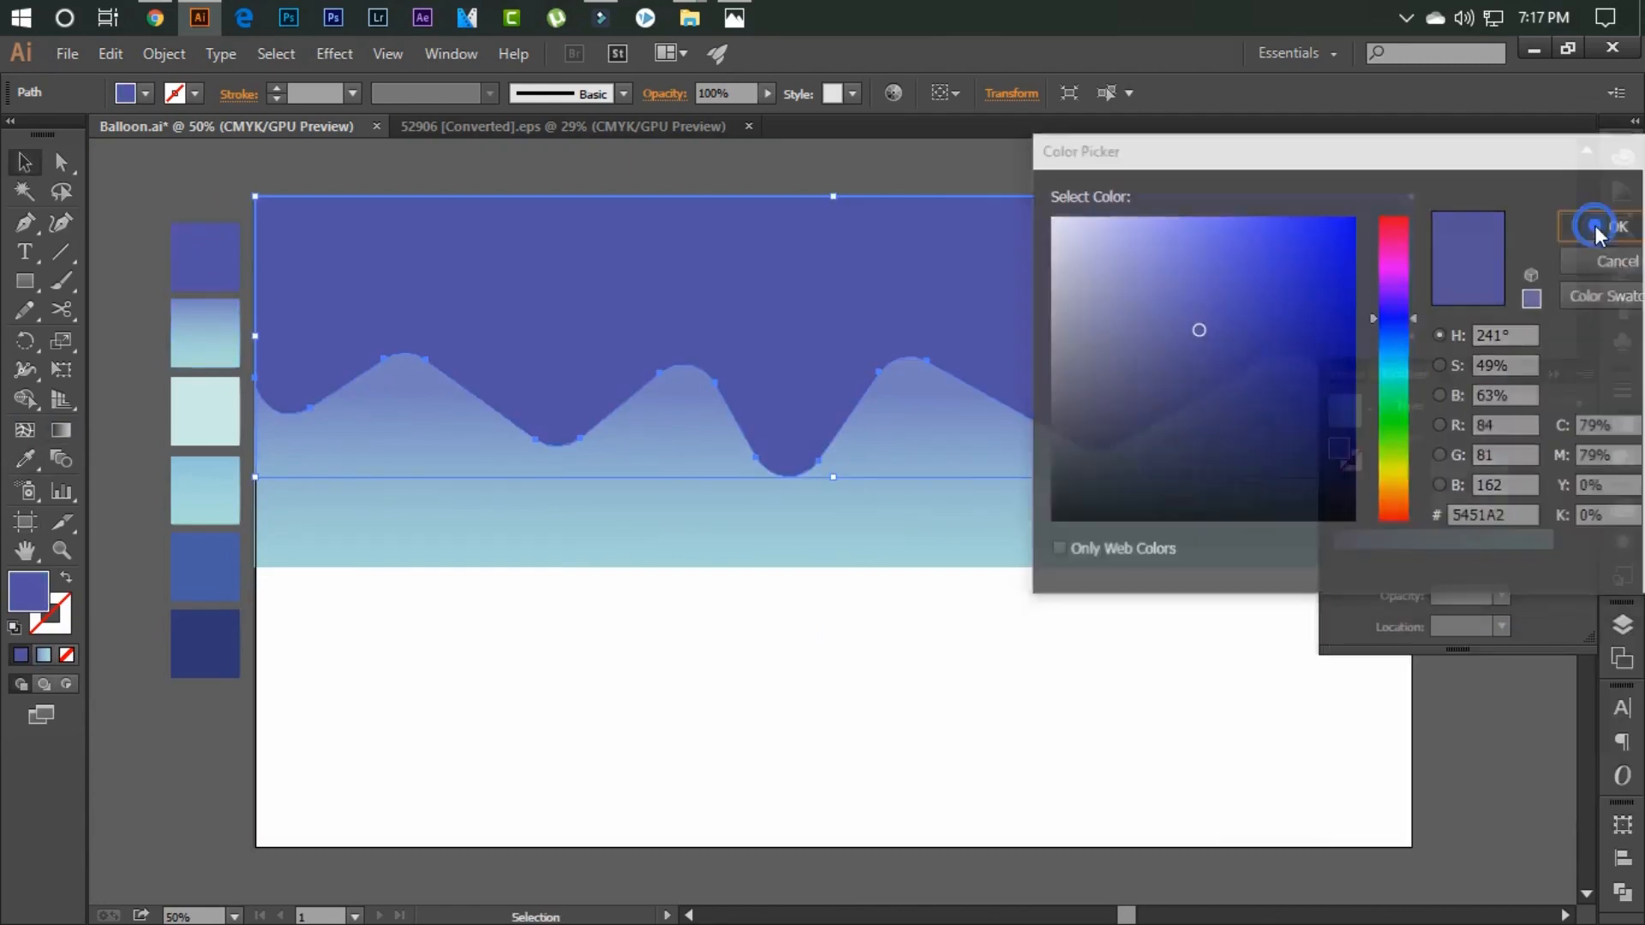
key("Escape")
- Set both the start and end stops of the sky's linear gradient to 5451A2
left_click(1333, 561)
double_click(1333, 560)
left_click_drag(1512, 772, 1454, 784)
type("5451A2")
key("Return")
double_click(1553, 560)
key("ctrl+v")
key("Return")
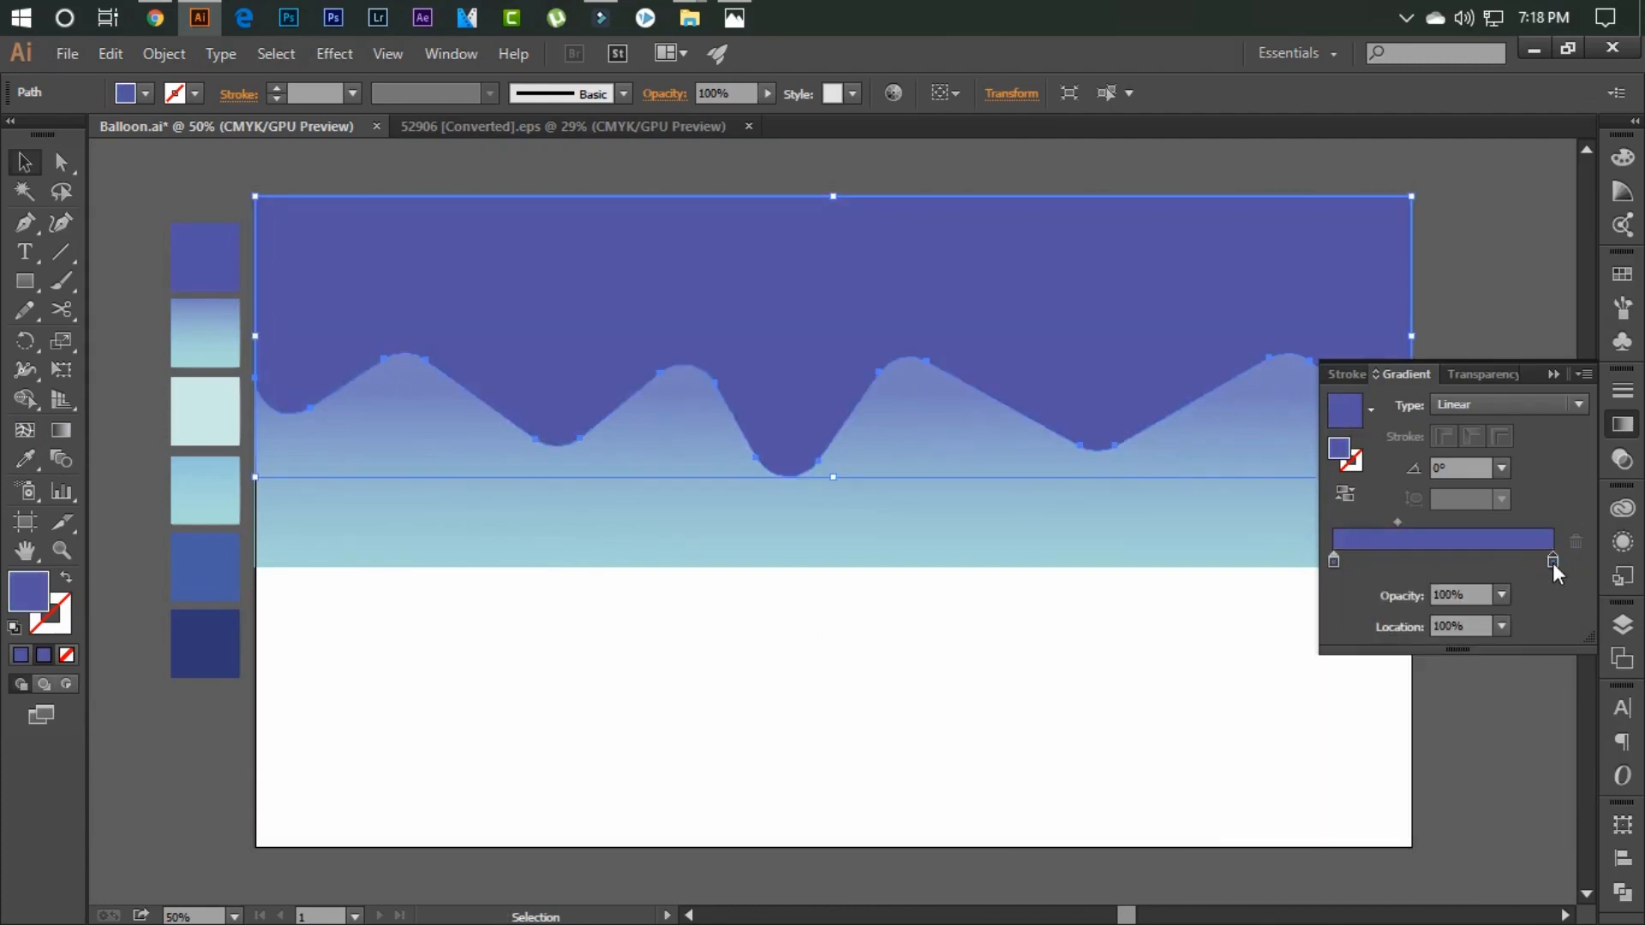
- Recolor the sky gradient's end stop to a brighter blue
double_click(1553, 561)
left_click_drag(1446, 685, 1414, 686)
left_click(1553, 374)
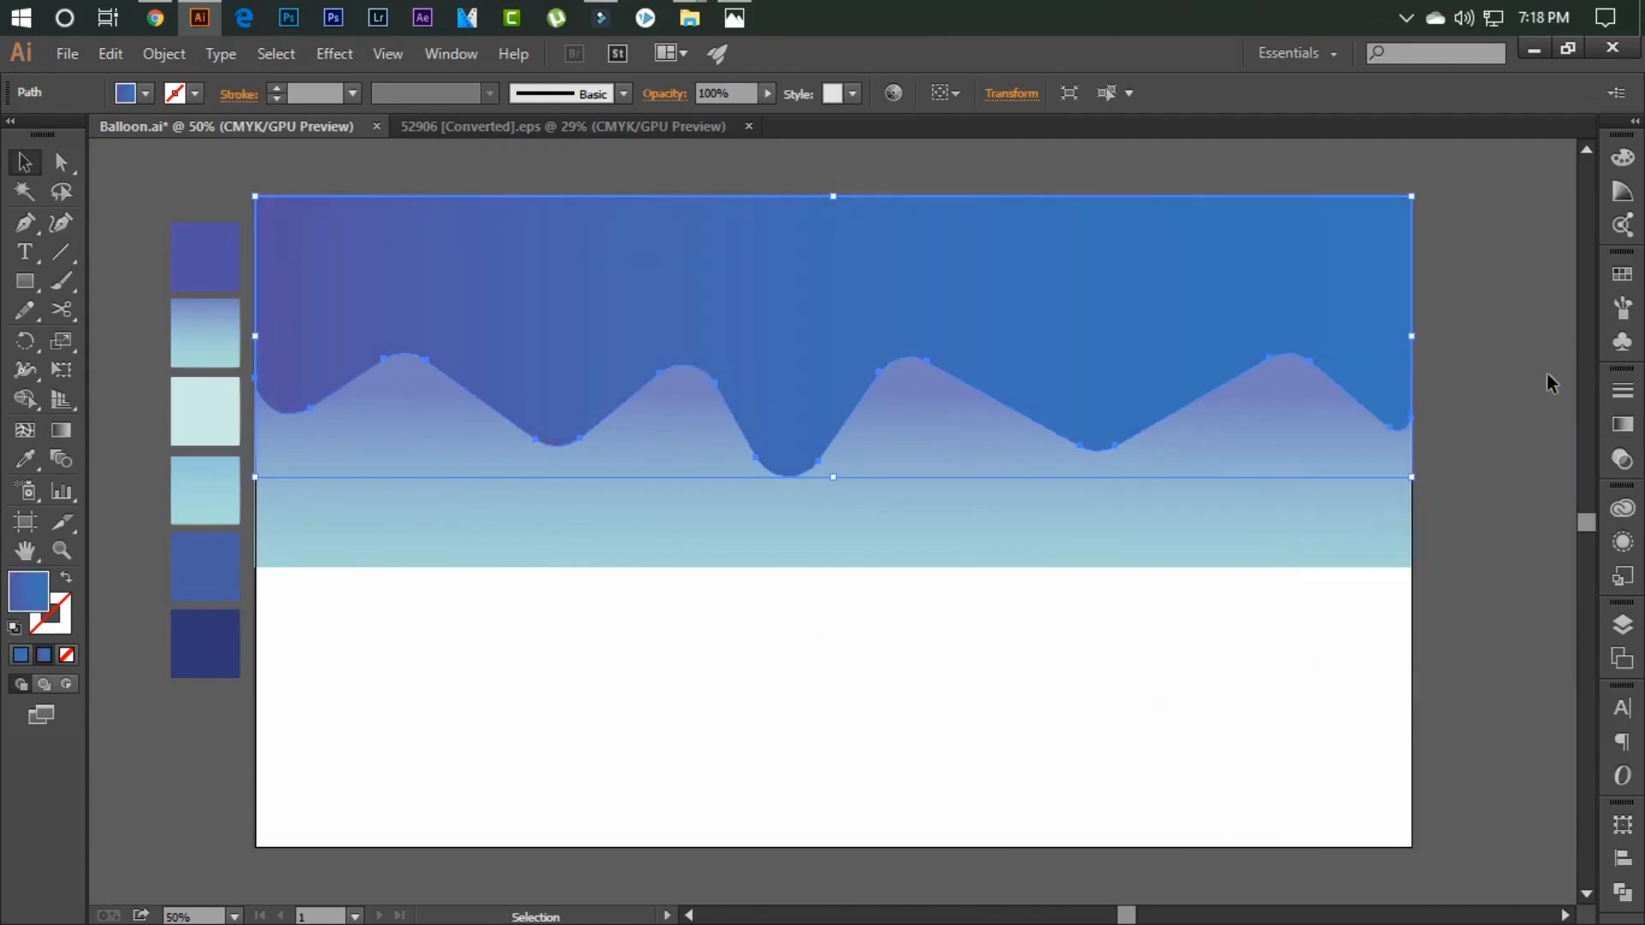
- Redirect the sky gradient vertically, with purple at the mountain ridge and blue at the artboard's upper edge
key("g")
left_click_drag(1025, 335, 487, 335)
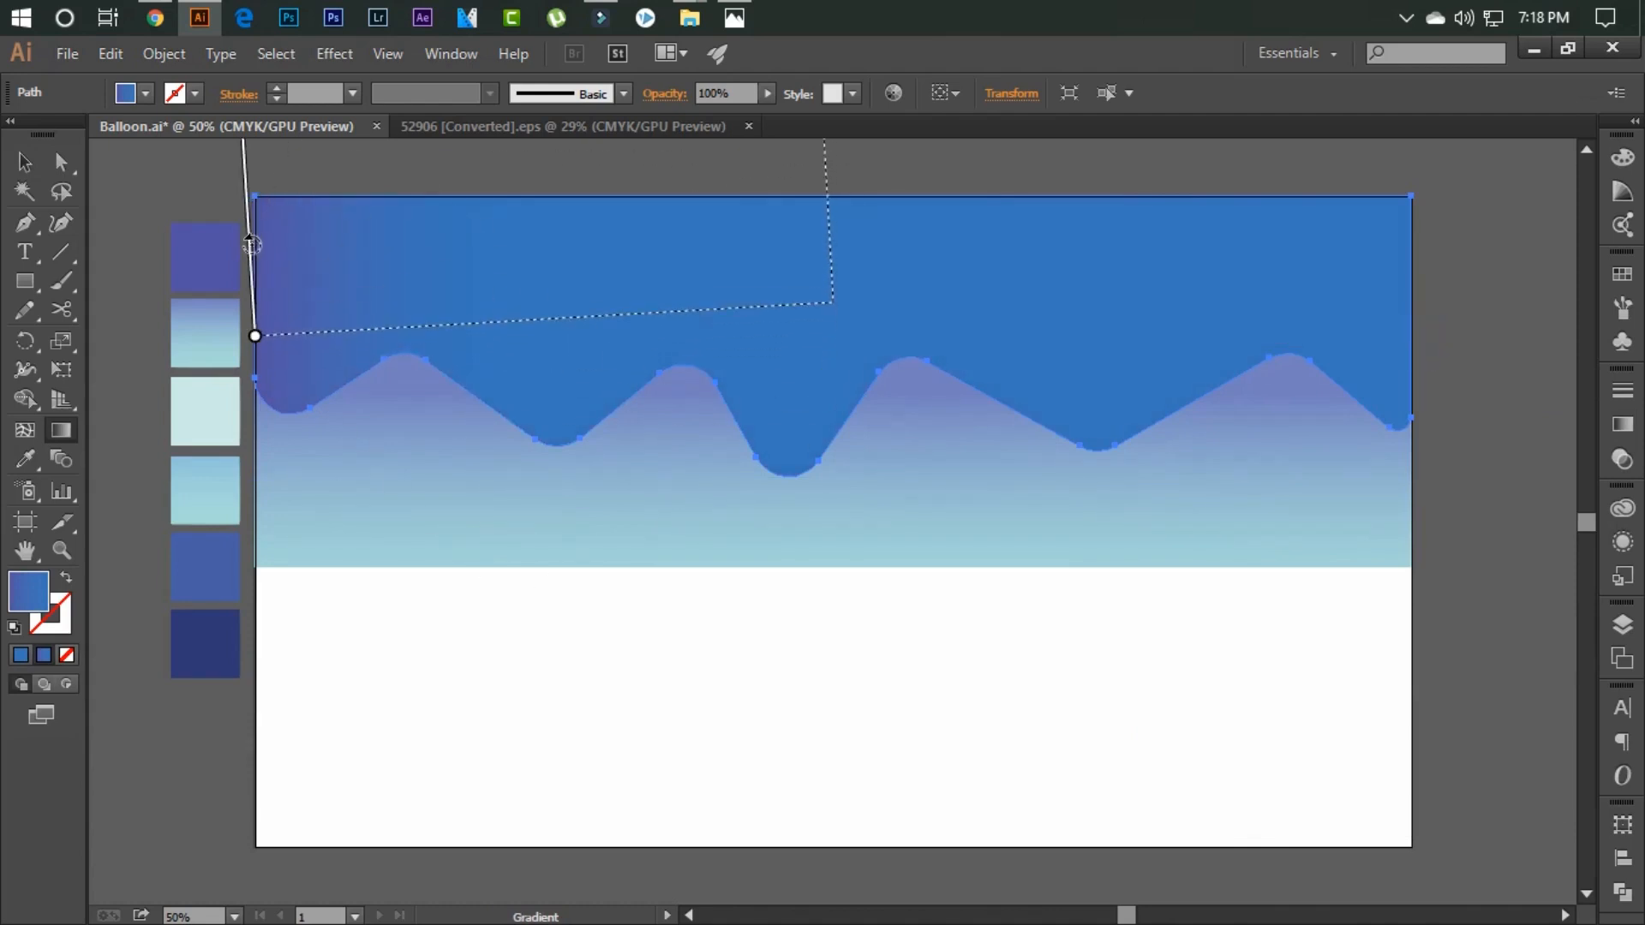
left_click_drag(836, 150, 832, 459)
- Soften the sky gradient's end stop to a muted blue and set its purple start stop to 2% black
left_click(1623, 424)
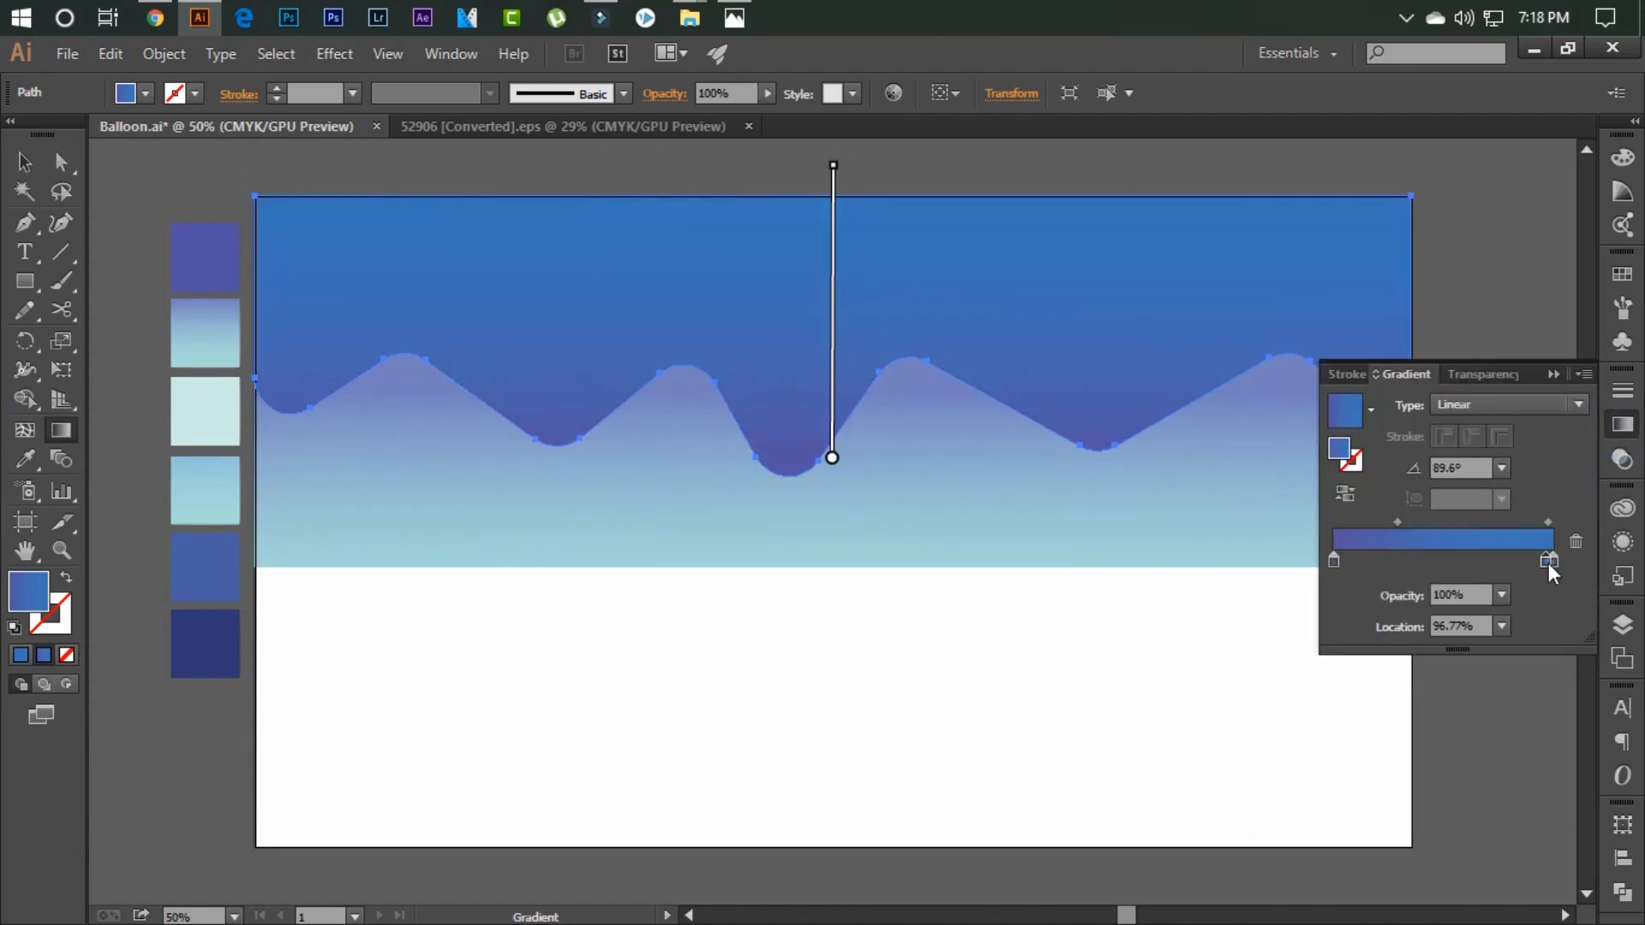
double_click(1552, 560)
left_click(1547, 586)
left_click(1414, 624)
mouse_move(1401, 687)
left_mouse_down()
mouse_move(1363, 693)
mouse_move(1386, 689)
left_mouse_up()
left_click(1386, 649)
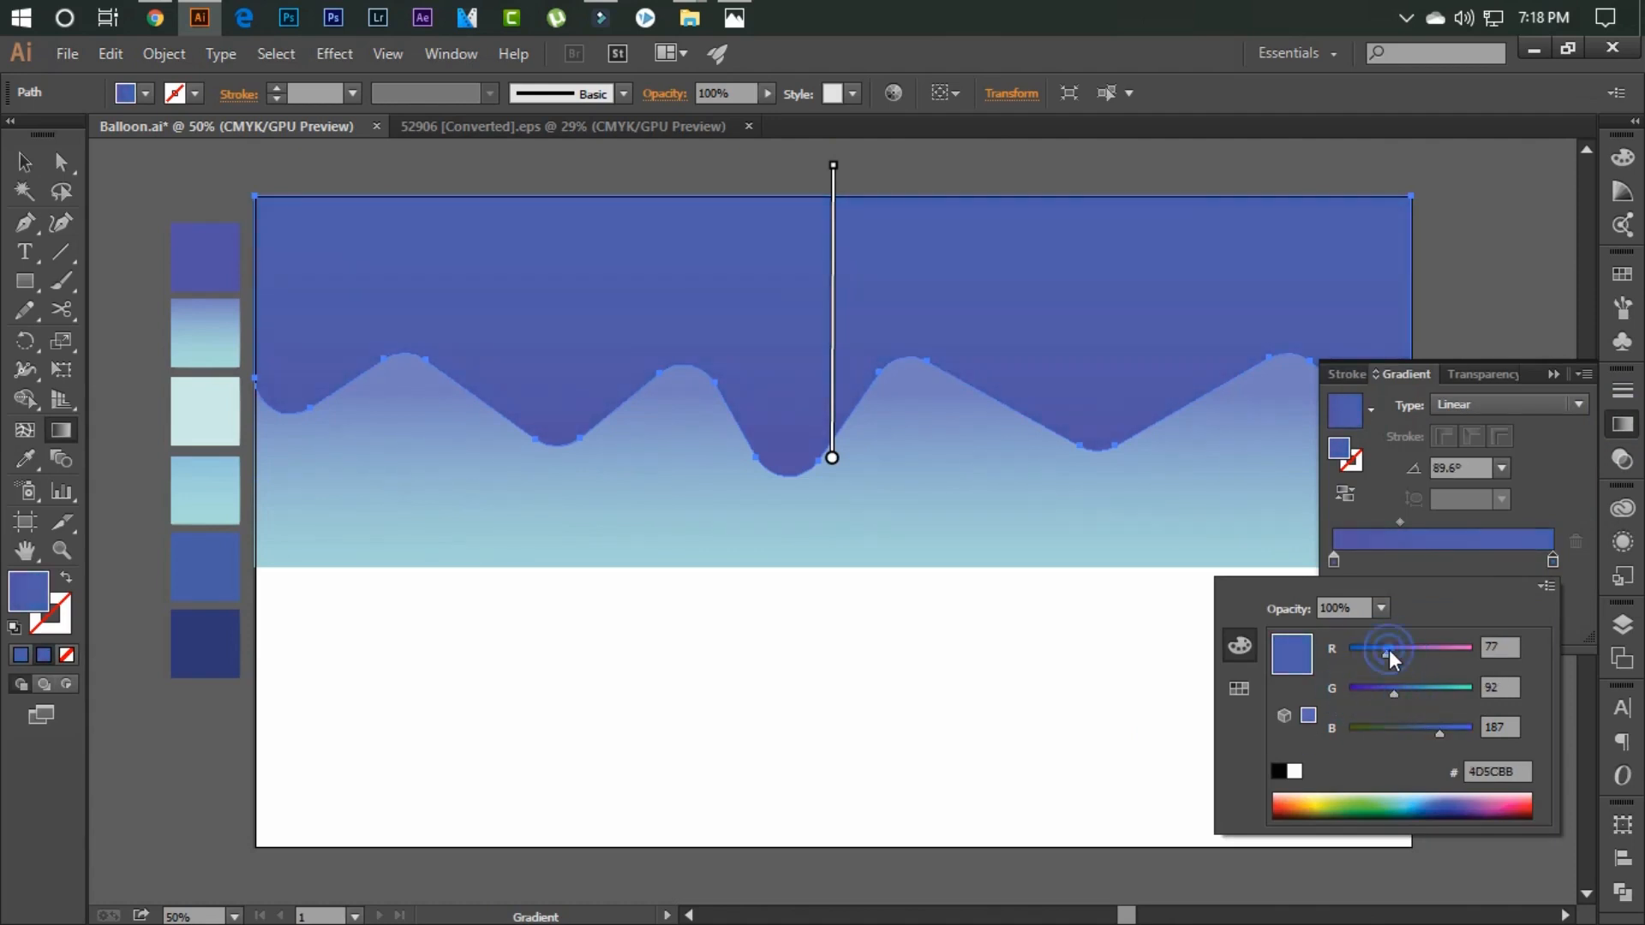
left_click(1401, 691)
left_click(1445, 735)
left_click(1333, 560)
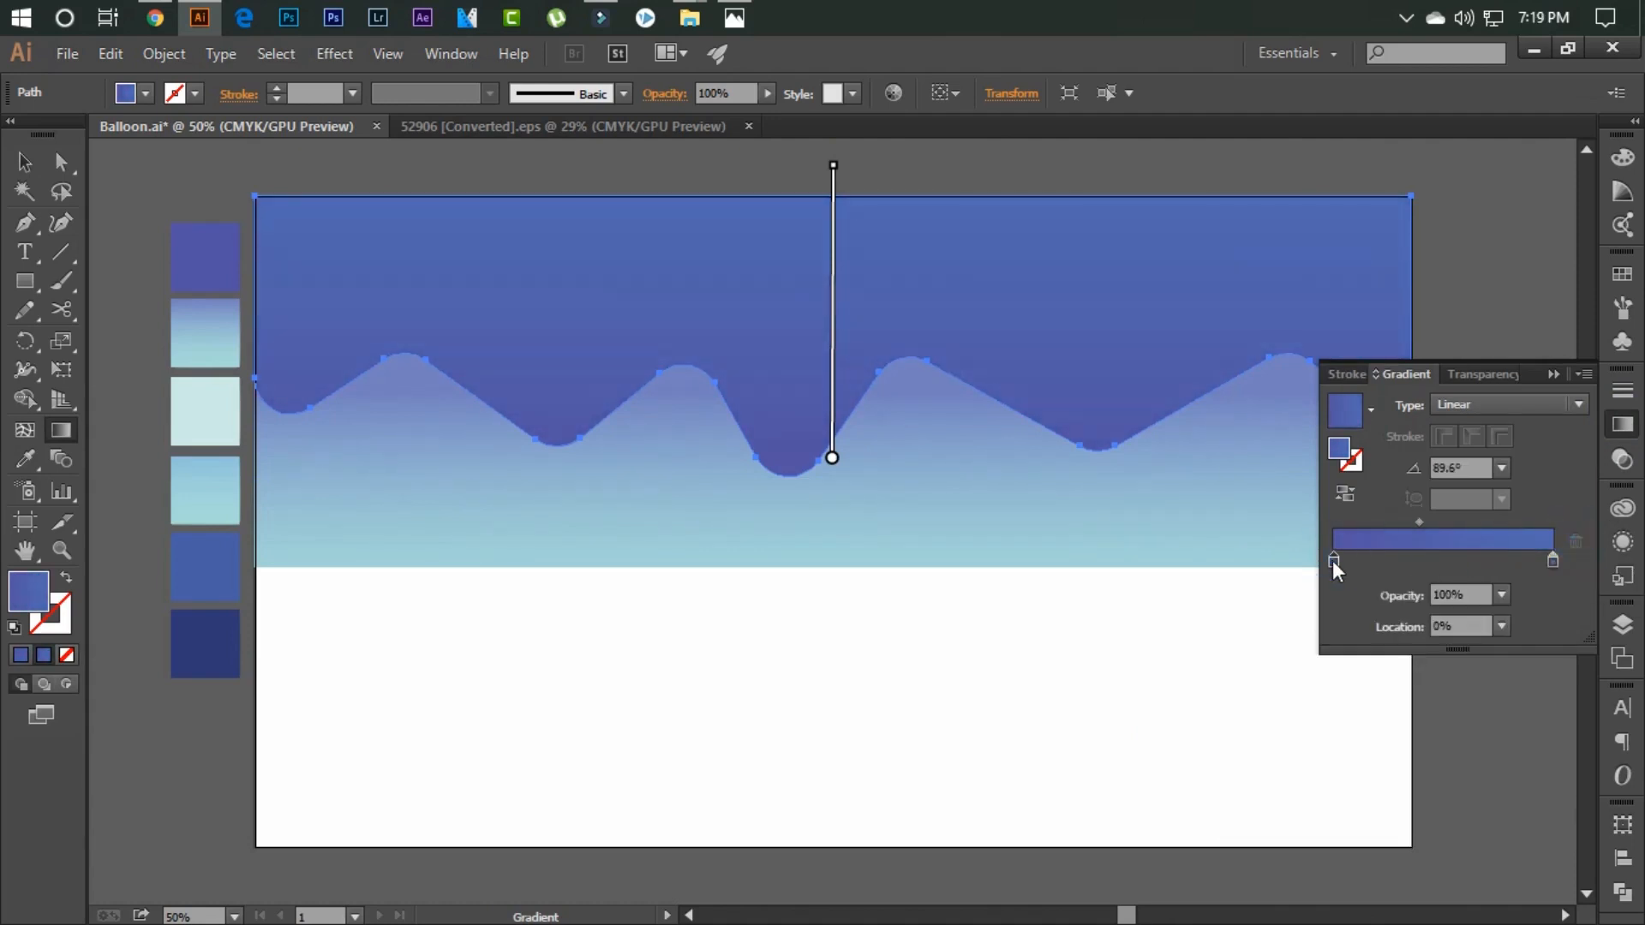
double_click(1334, 561)
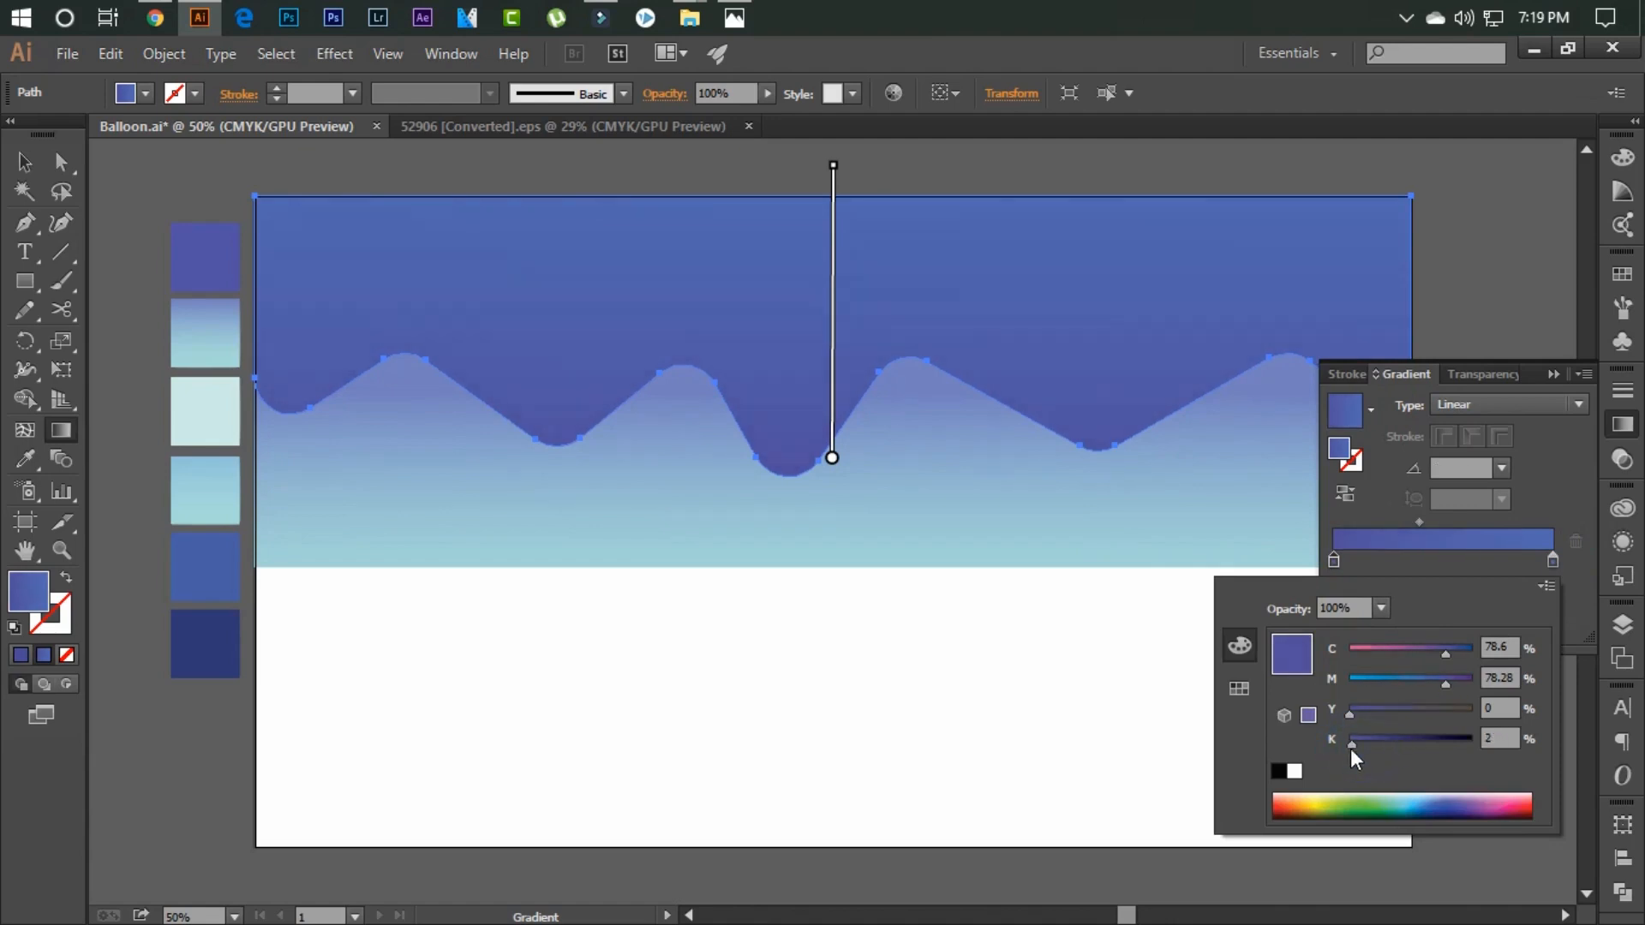
- Darken the mountain gradient's purple stop to 10% black and shift the gradient midpoint slightly toward the aqua end
key("v")
left_click(1039, 495)
double_click(1334, 560)
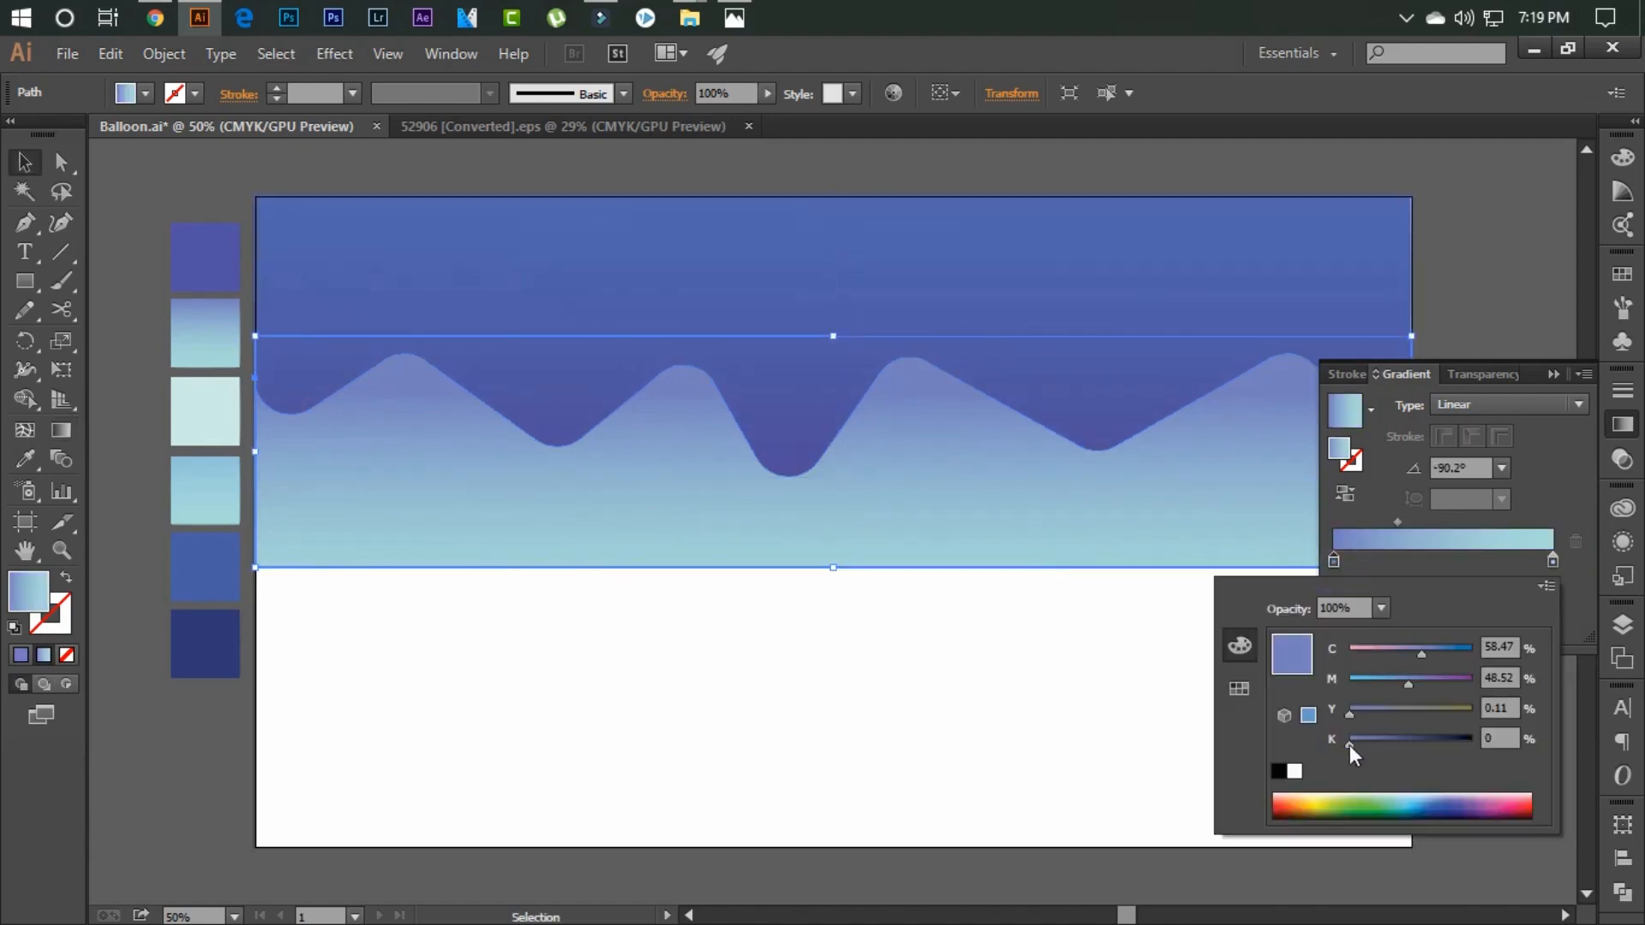
left_click_drag(1350, 744, 1374, 743)
left_click(1421, 520)
mouse_move(1421, 519)
left_mouse_down()
mouse_move(1439, 517)
mouse_move(1417, 520)
left_mouse_up()
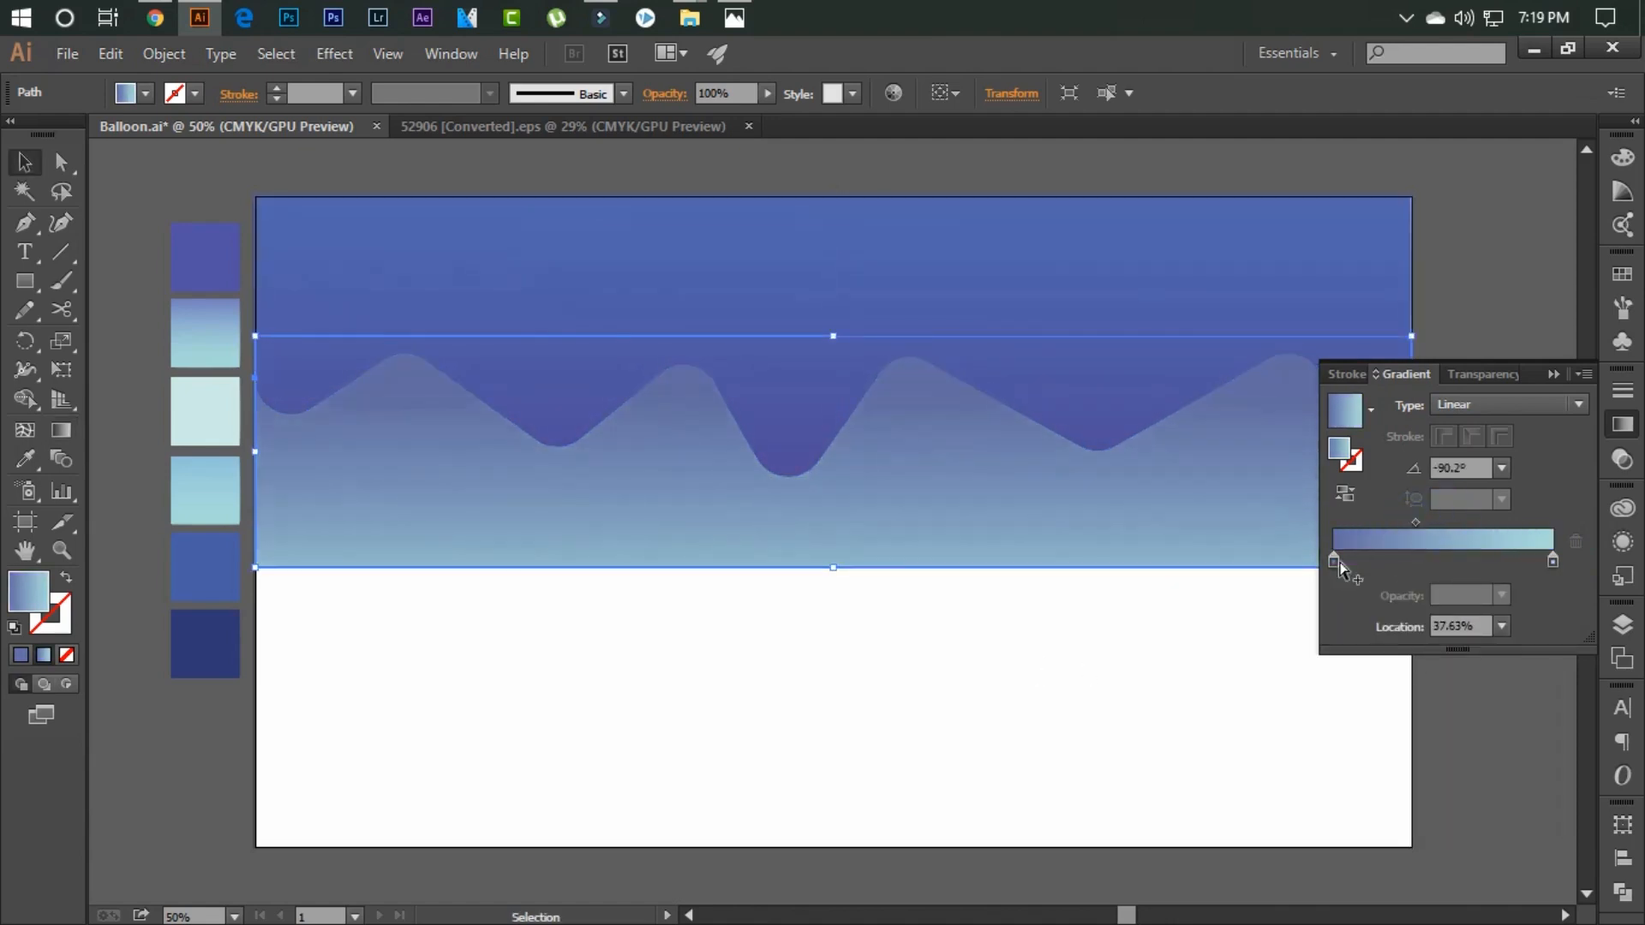
double_click(1335, 562)
left_click_drag(1371, 742, 1351, 742)
left_click(1384, 564)
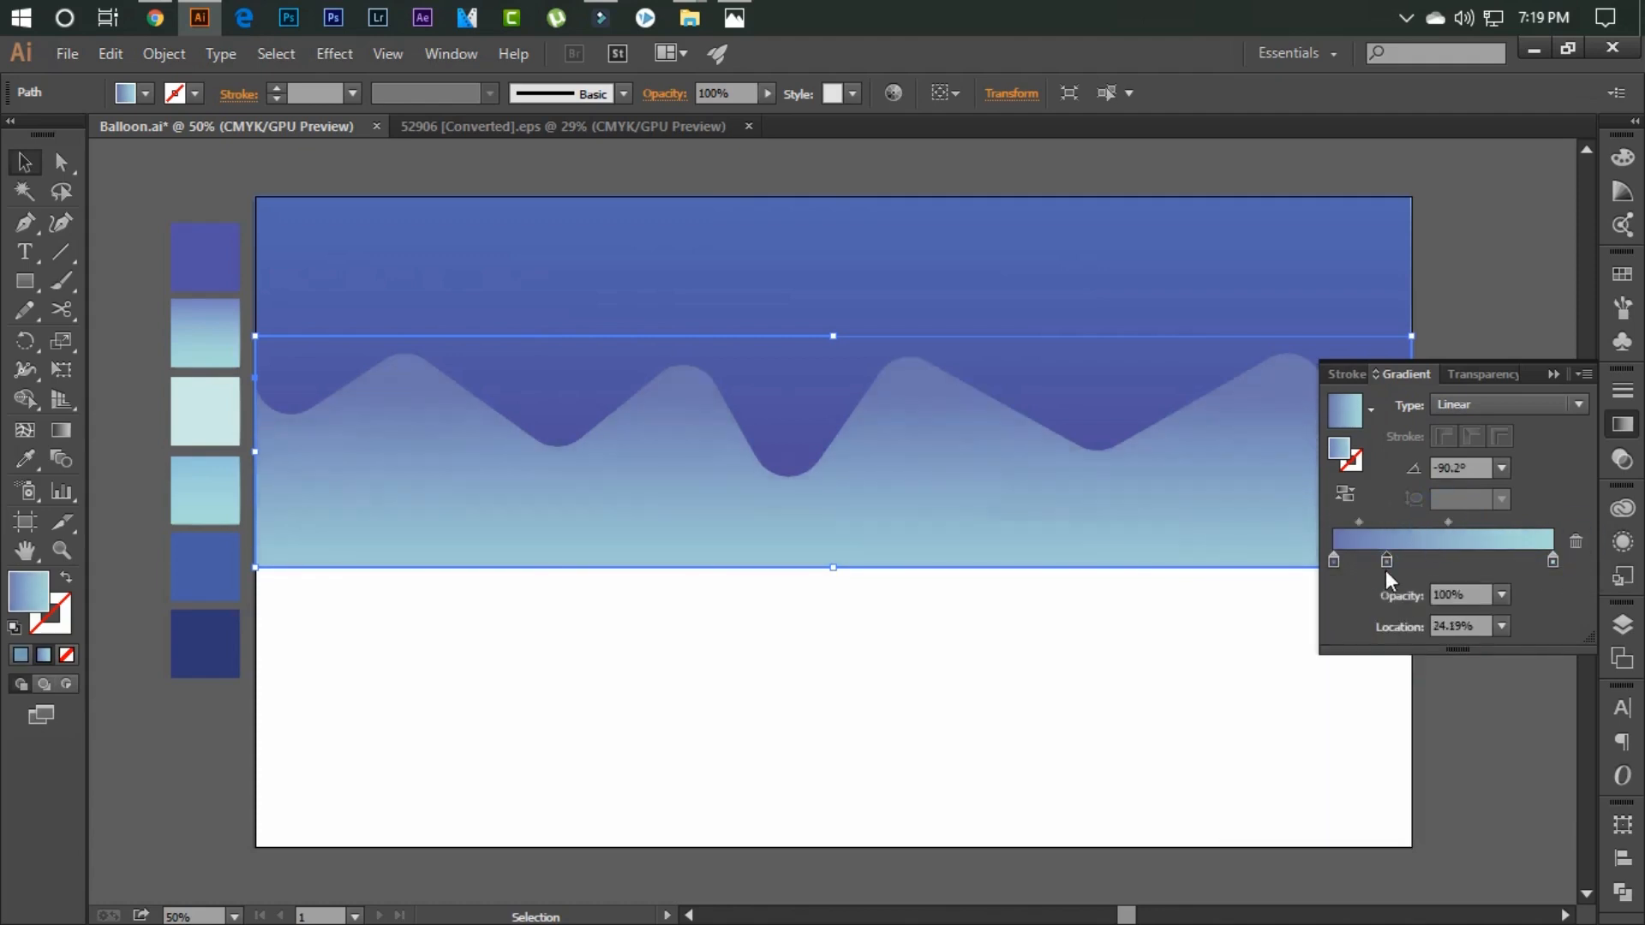
left_click_drag(1411, 519, 1409, 519)
double_click(1334, 561)
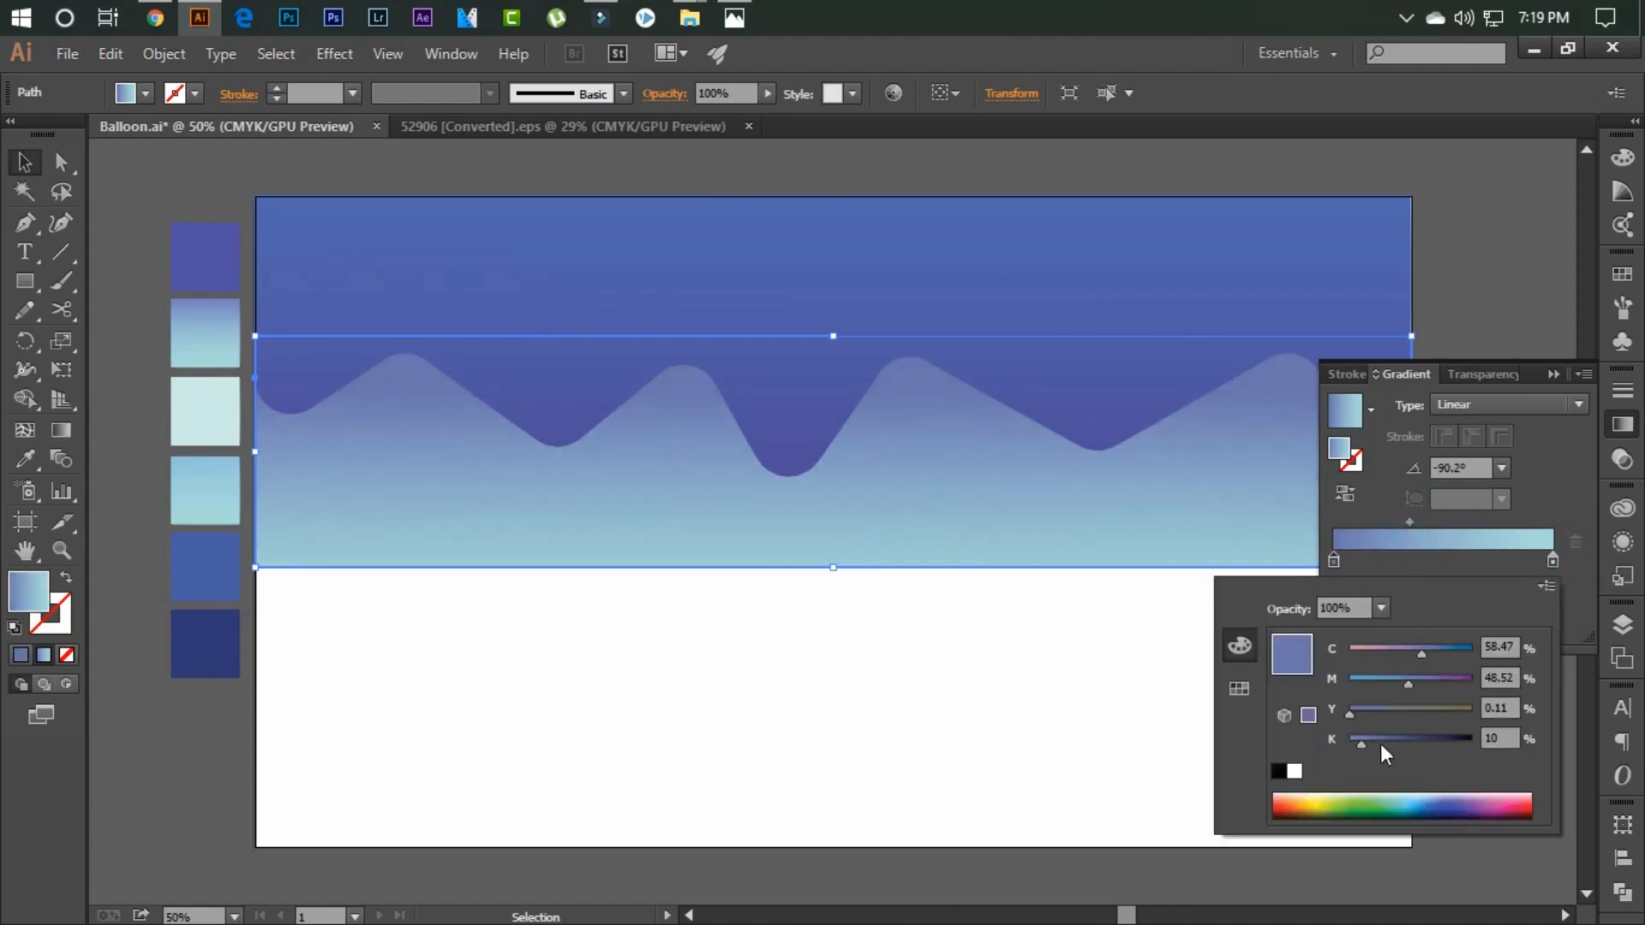
- Add a little black to the mountain gradient's aqua stop and deselect the band
double_click(1553, 561)
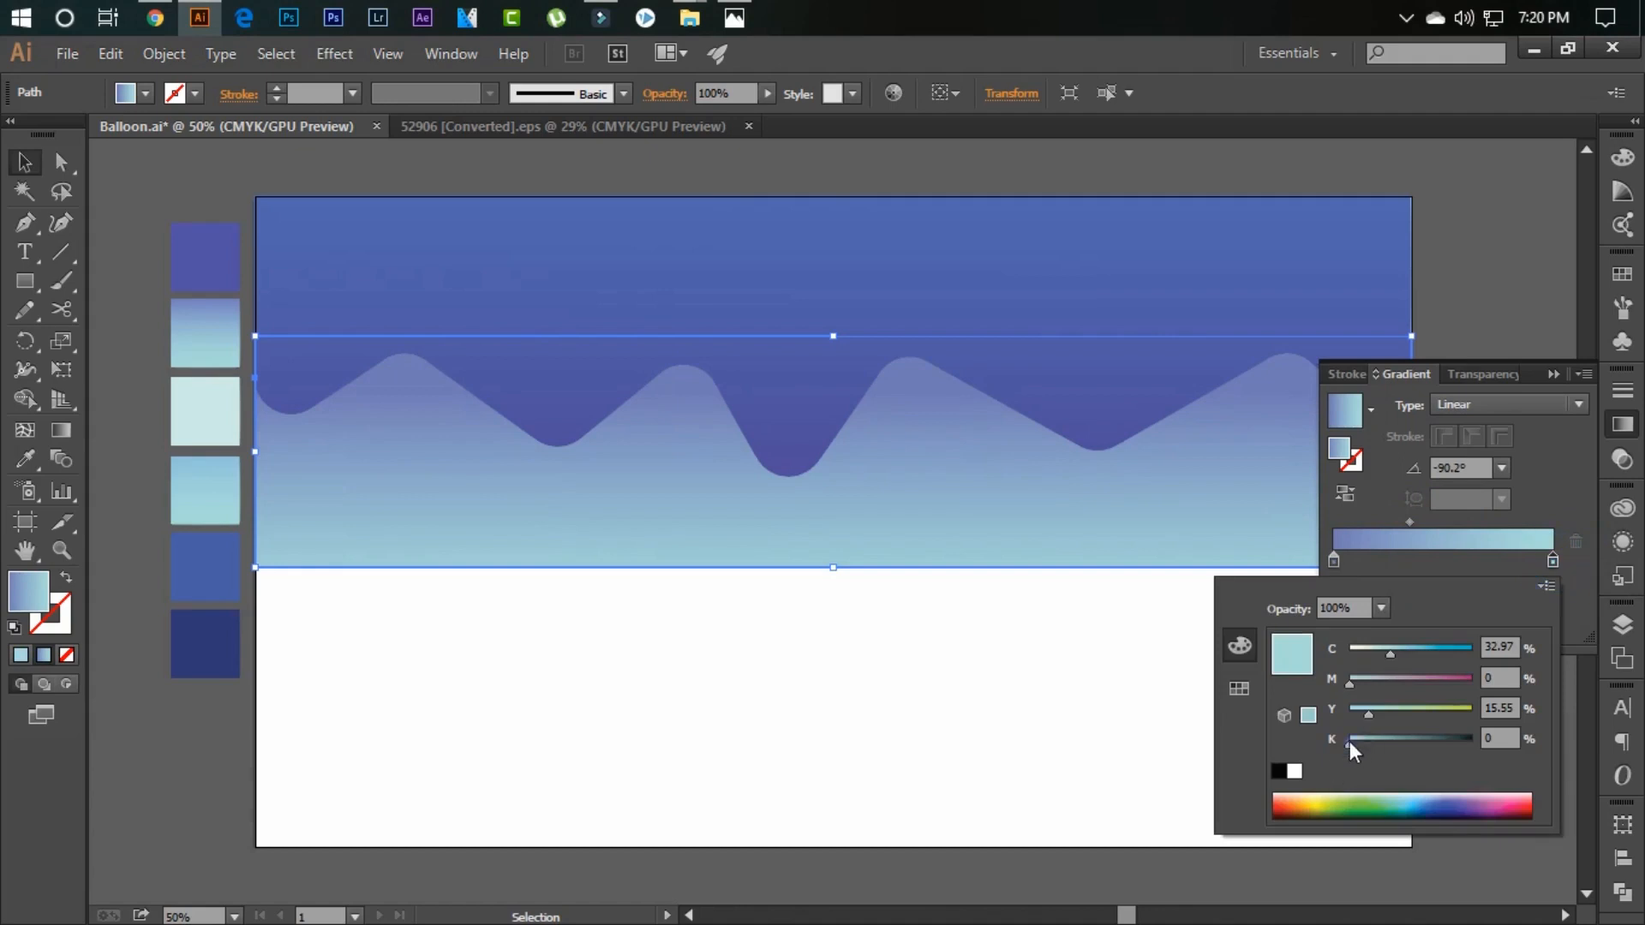
left_click_drag(1350, 743, 1361, 743)
left_click(1546, 442)
left_click(1554, 374)
left_click(1496, 401)
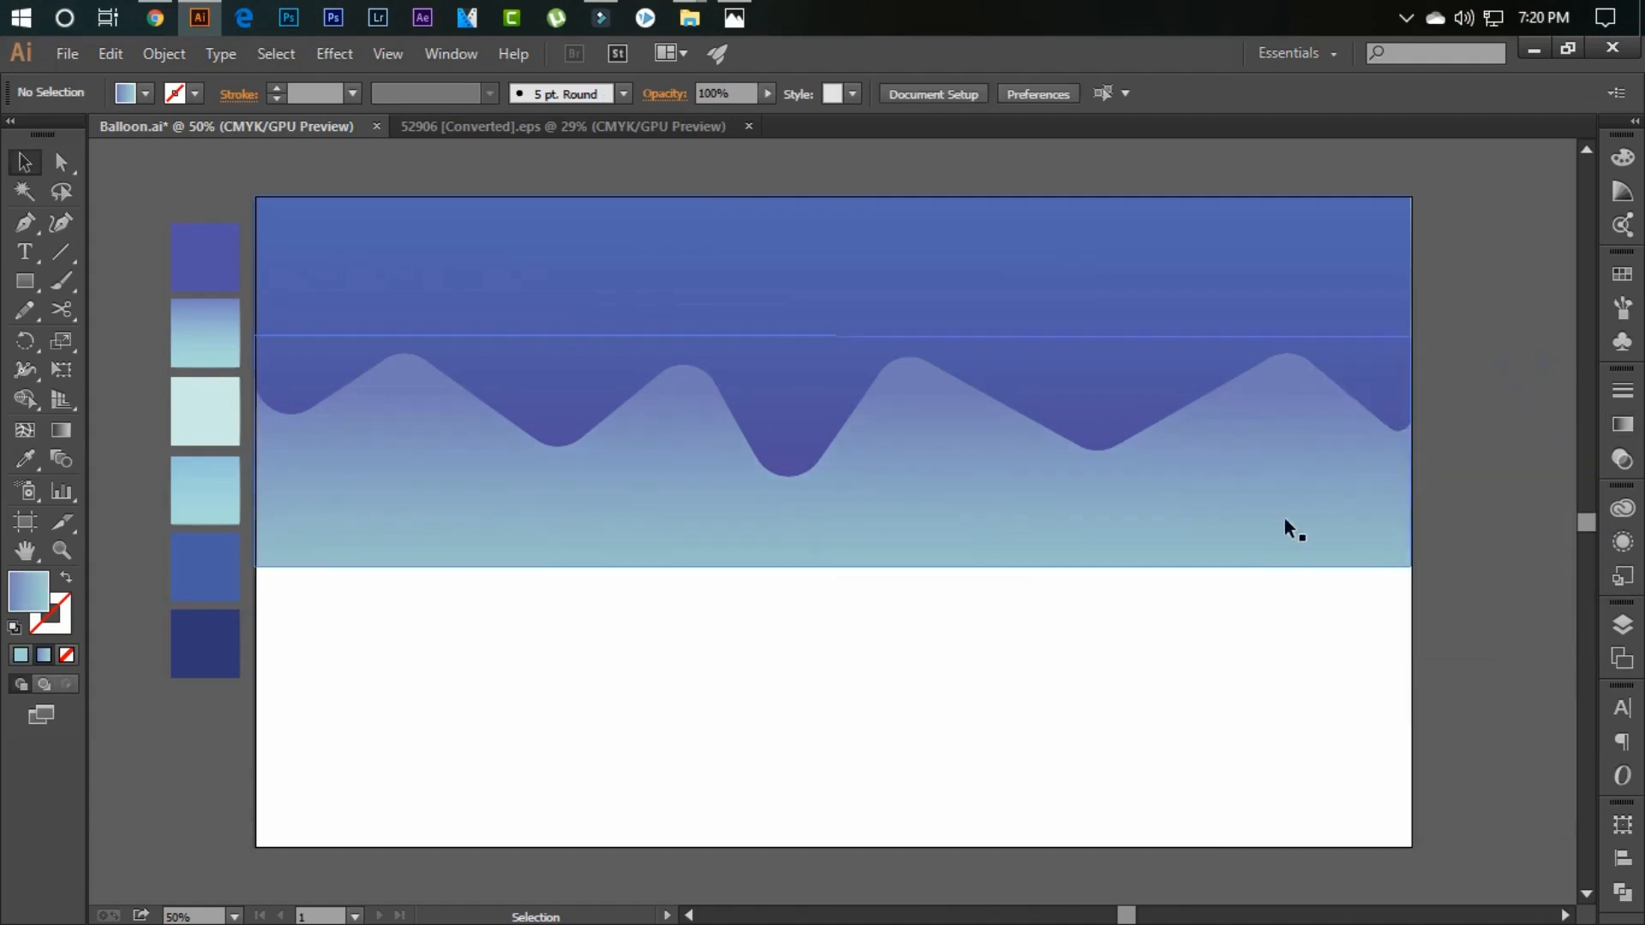
- Shorten the sky shape slightly by raising its lower edge
left_click(805, 208)
left_click_drag(834, 477, 834, 454)
left_click(860, 454)
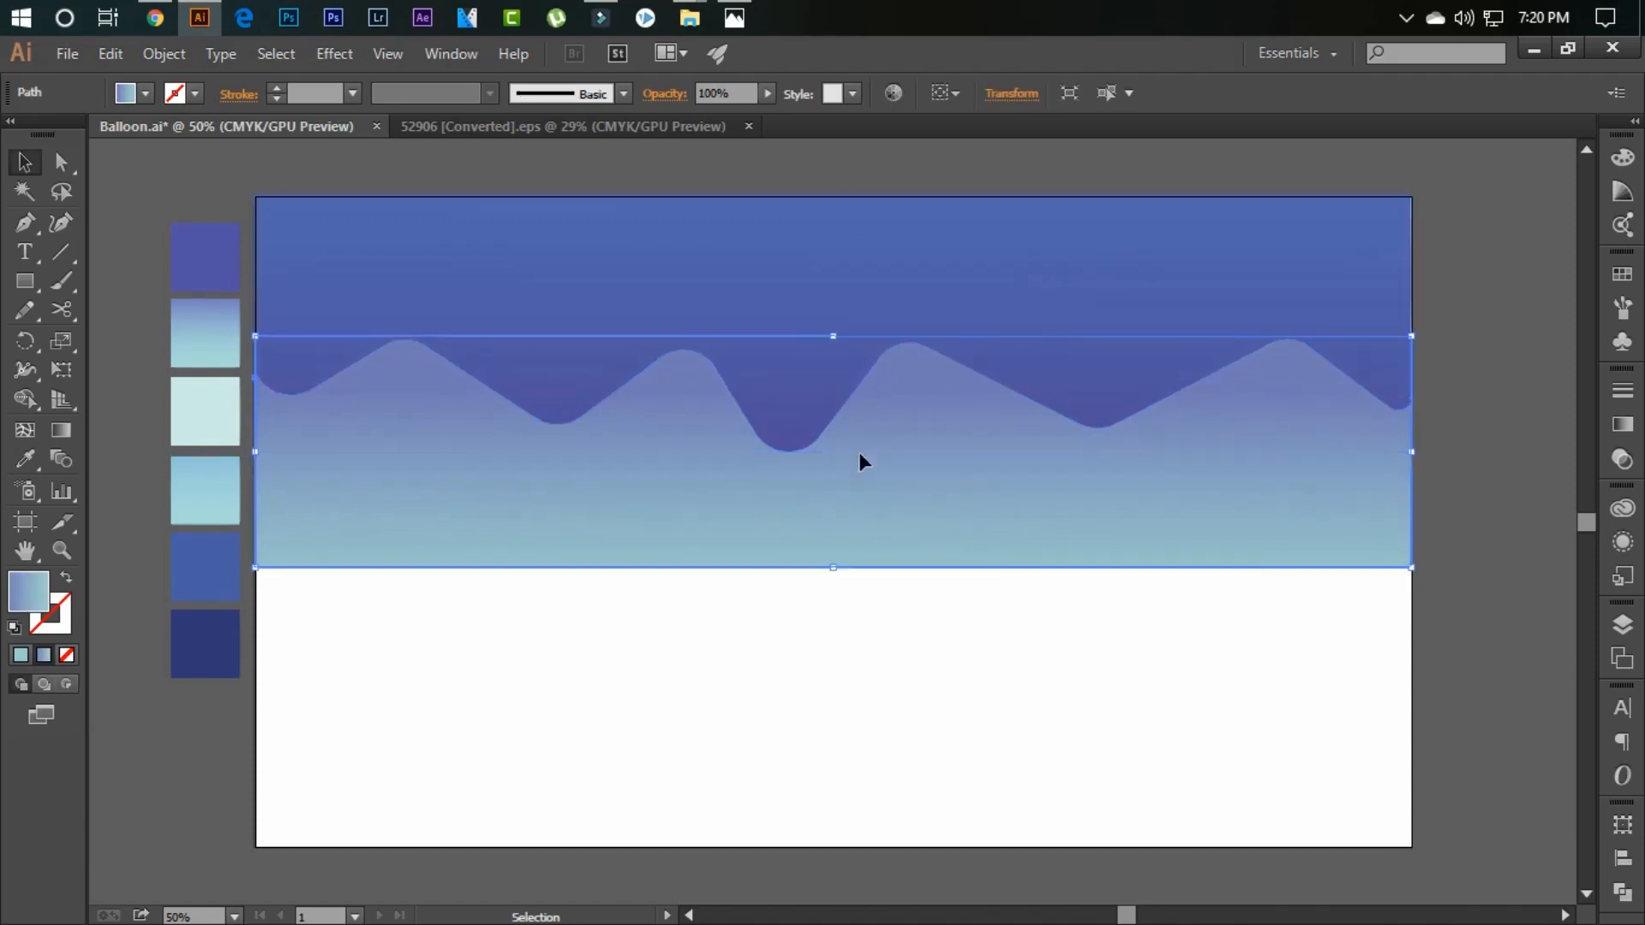
- Raise both anchors of the peak just right of centre well above the other peaks and shift them slightly right
left_click(850, 377)
key("a")
left_click(928, 348, "shift")
left_click(876, 360, "shift")
left_click(921, 332)
left_click(928, 347)
left_click(879, 355, "shift")
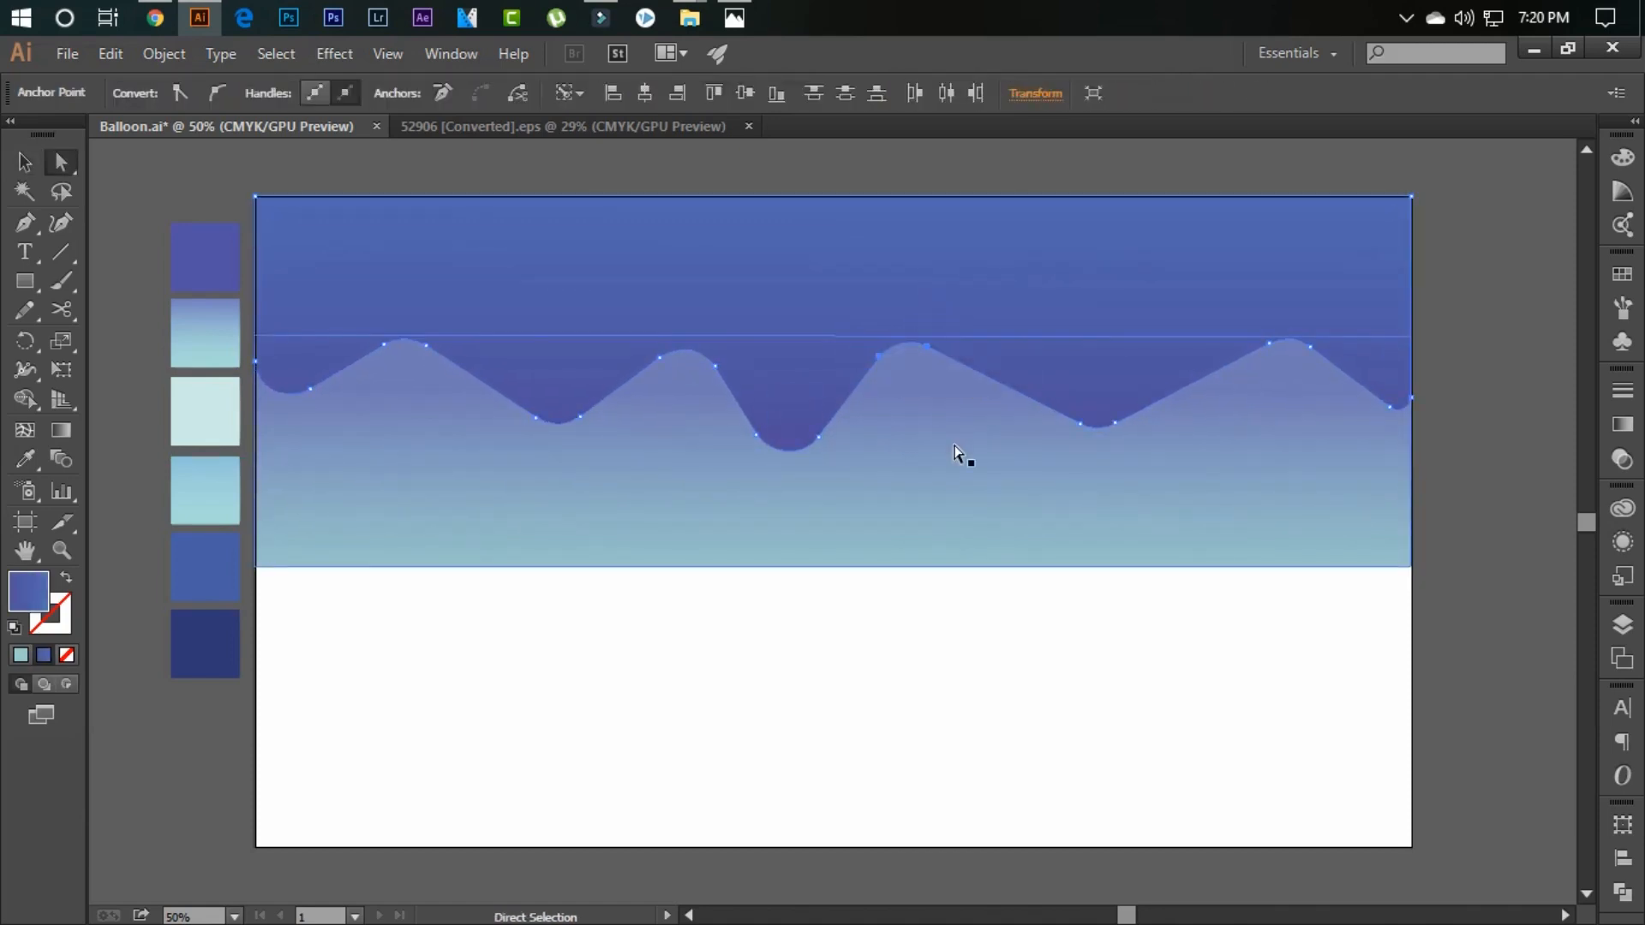
key("shift+Up")
key("shift+Up")
key("shift+Up")
key("shift+Up")
key("shift+Up")
key("shift+Up")
key("shift+Up")
key("shift+Right")
key("shift+Right")
left_click(962, 448)
- Raise both anchors of the peak just left of centre slightly
left_click(710, 364)
left_click(656, 357, "shift")
key("shift+Up")
key("shift+Up")
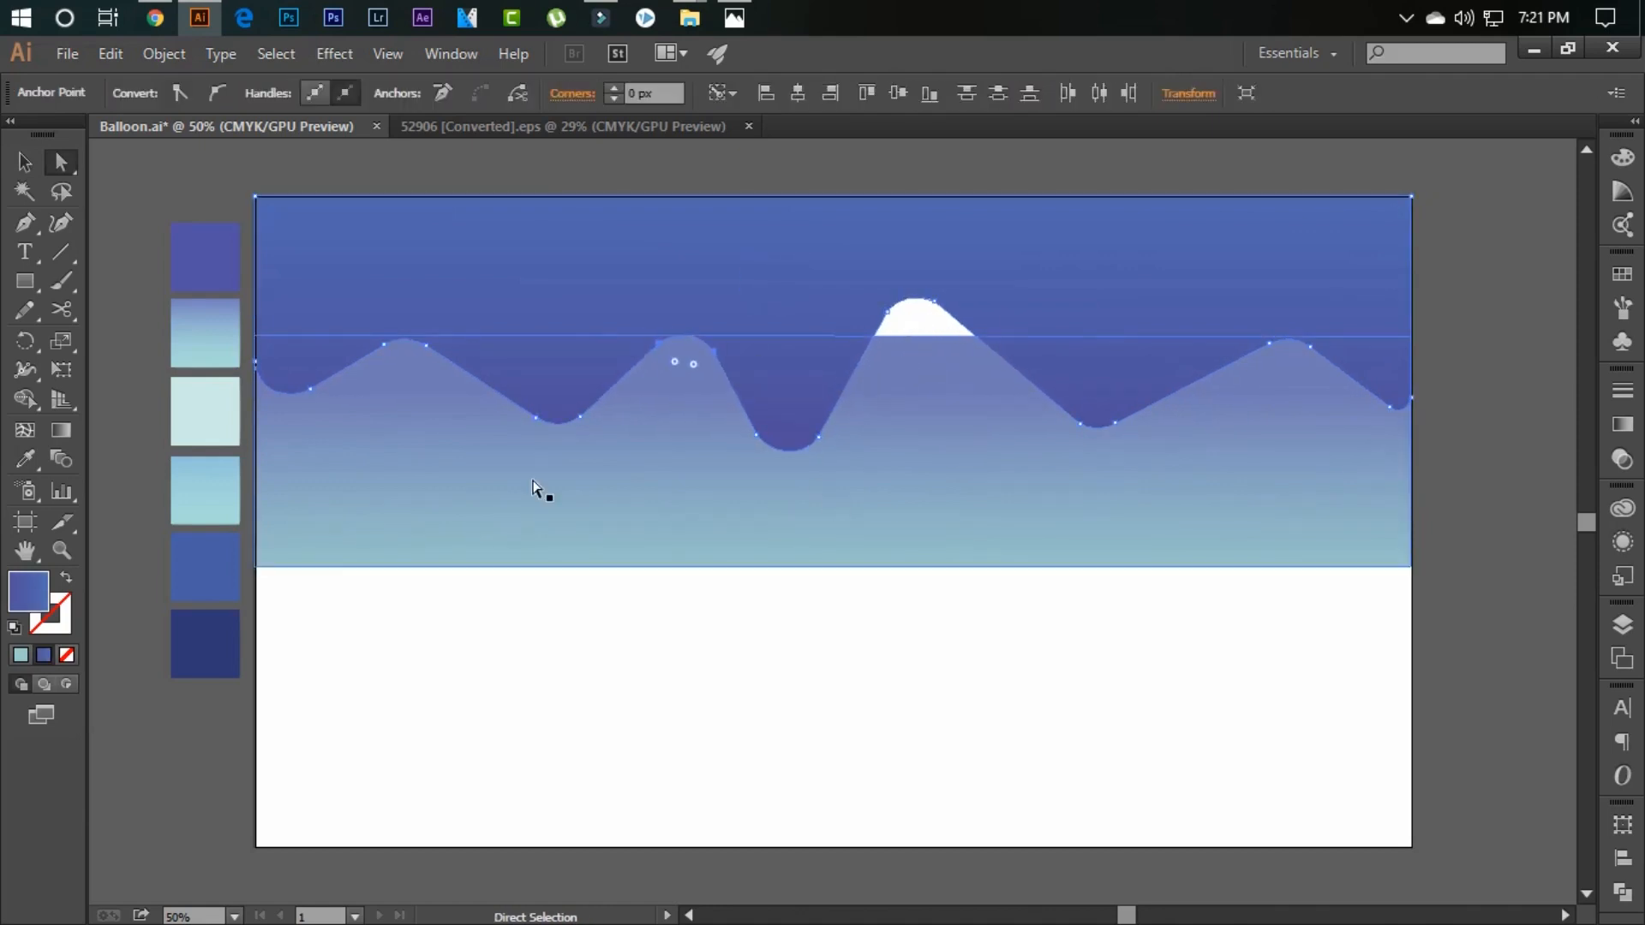
- Raise both anchors of the leftmost mountain peak moderately
left_click(426, 345)
left_click(384, 346, "shift")
key("shift+Up")
key("shift+Up")
key("shift+Up")
- Raise both anchors of the rightmost mountain peak and shift them slightly left
left_click(1311, 348)
left_click(1270, 345, "shift")
key("shift+Up")
key("shift+Up")
key("shift+Up")
key("shift+Left")
key("shift+Left")
- Stretch the mountain band's top edge upward to fill the white gaps in the peaks
left_click(1242, 441)
key("v")
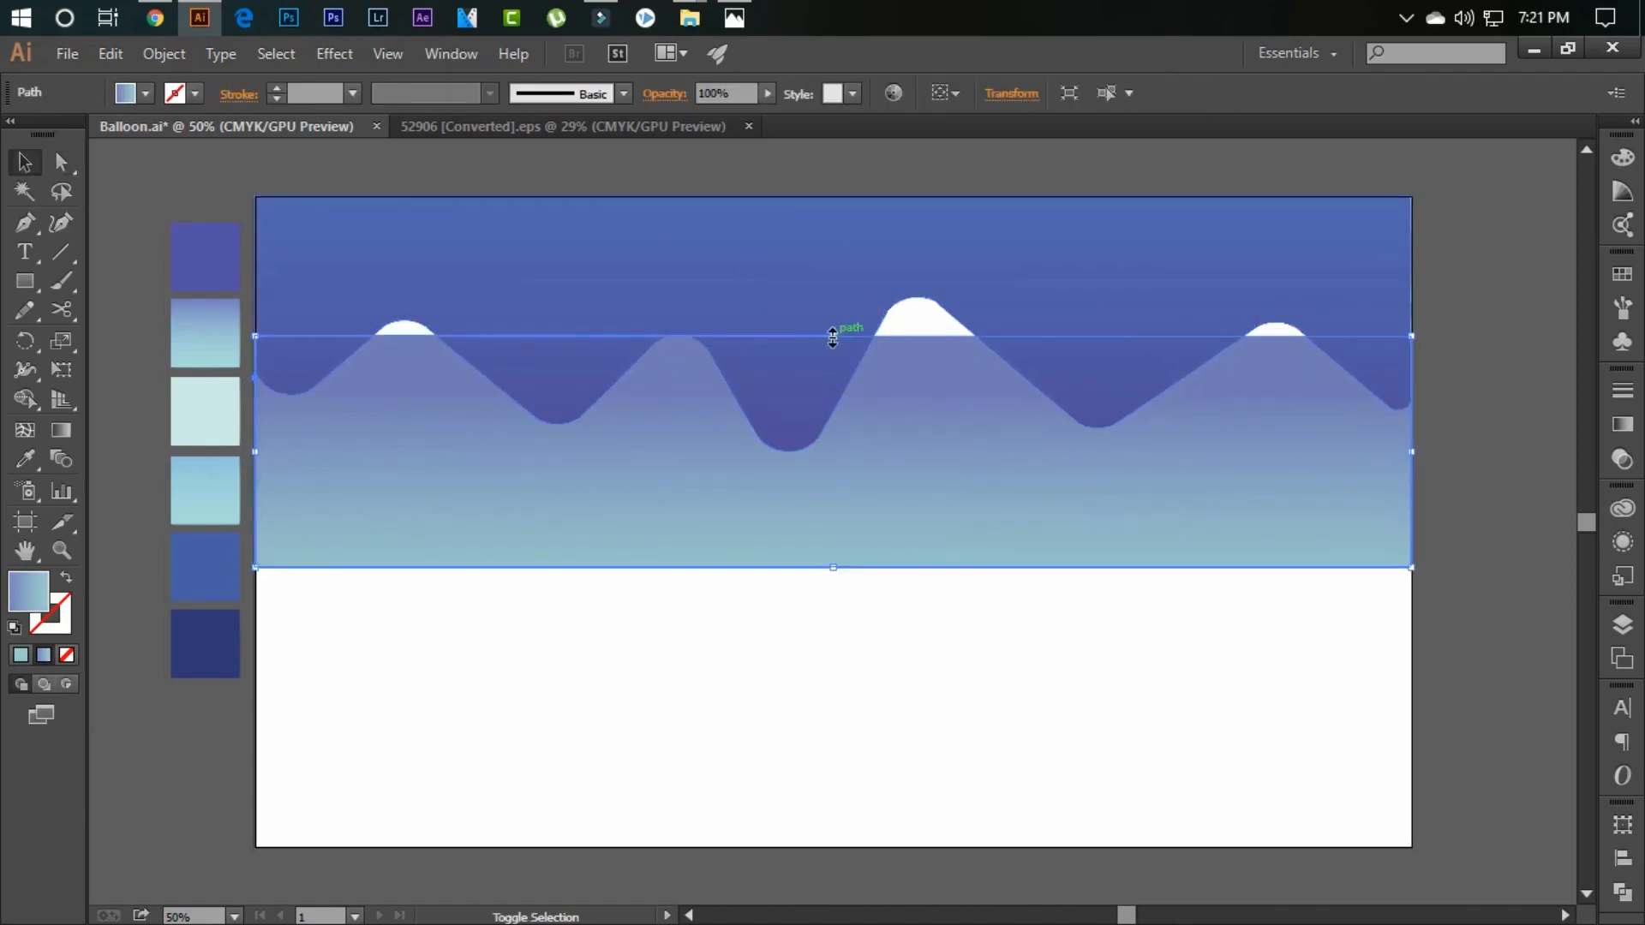
left_click_drag(833, 335, 834, 291)
left_click(1545, 458)
- Set the mountain gradient's start stop to 66% cyan and 13% black with less magenta, and extend the band's lower edge downward
left_click(1362, 479)
left_click(1622, 425)
double_click(1335, 561)
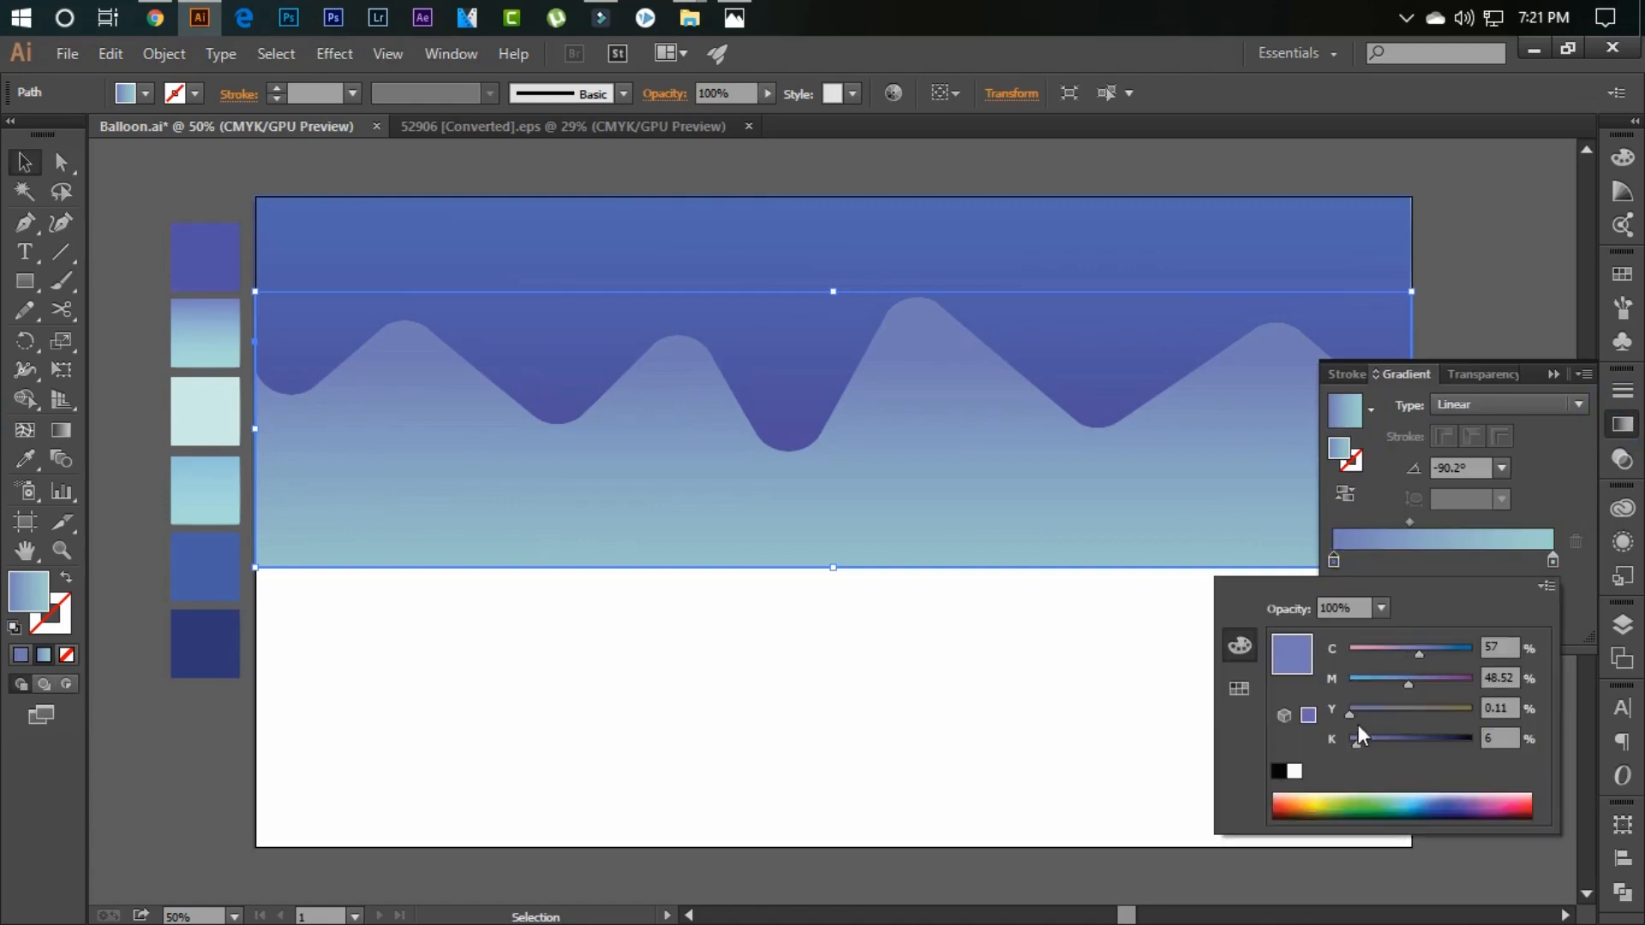
left_click_drag(1421, 660, 1431, 651)
left_click_drag(1352, 742, 1365, 744)
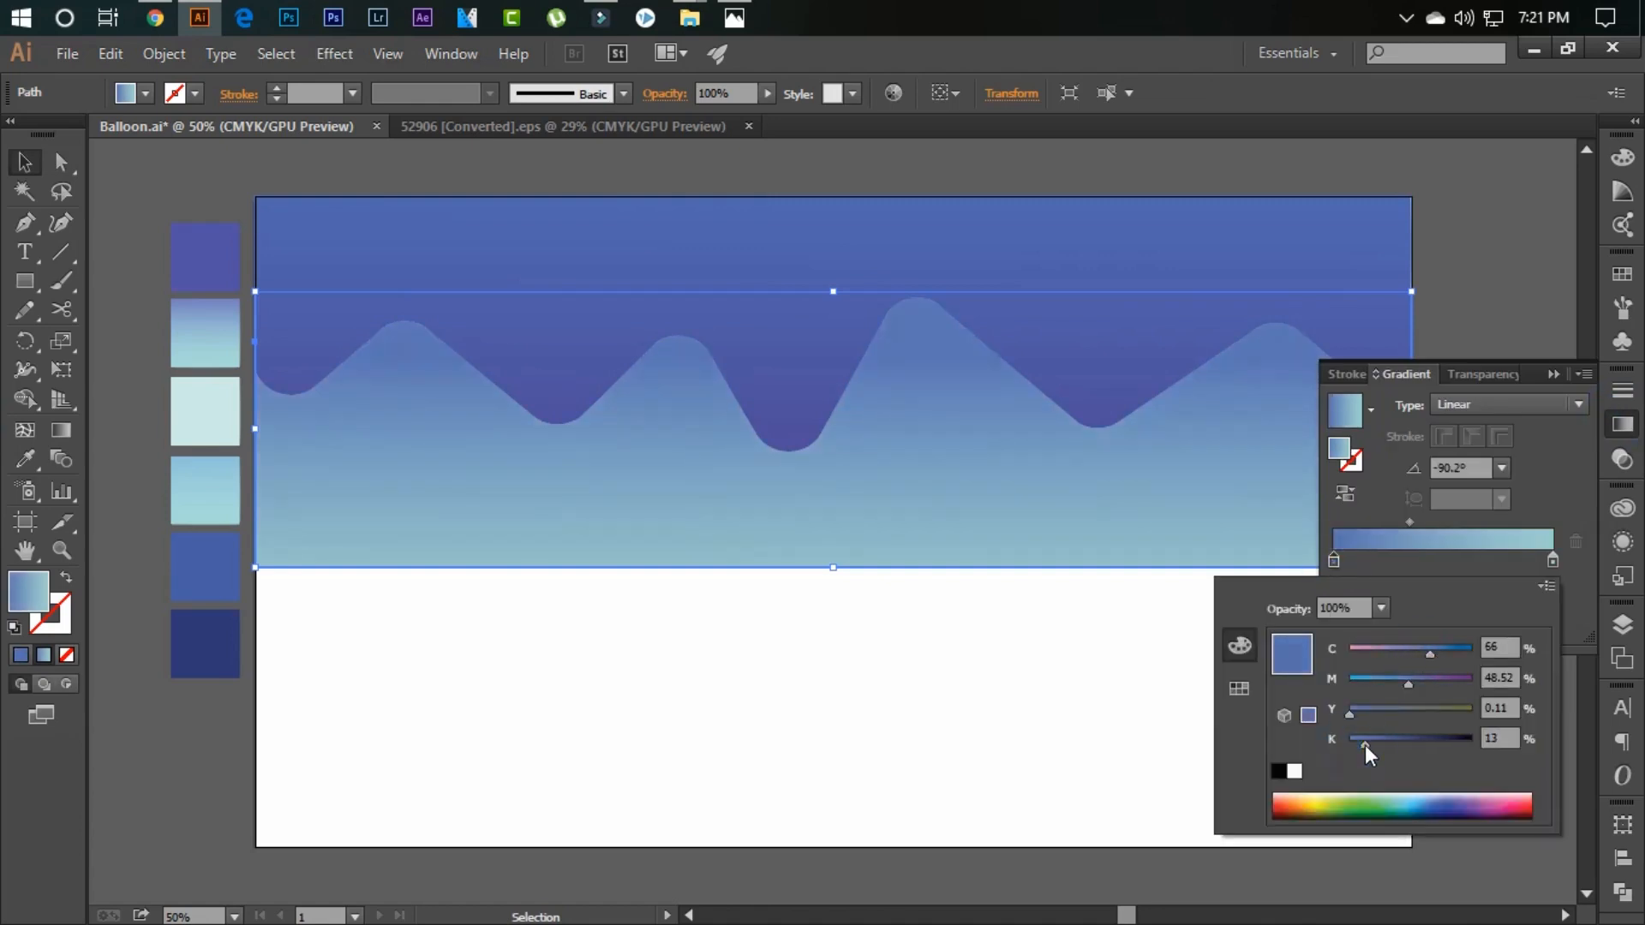
left_click_drag(1408, 685, 1401, 687)
left_click(1537, 492)
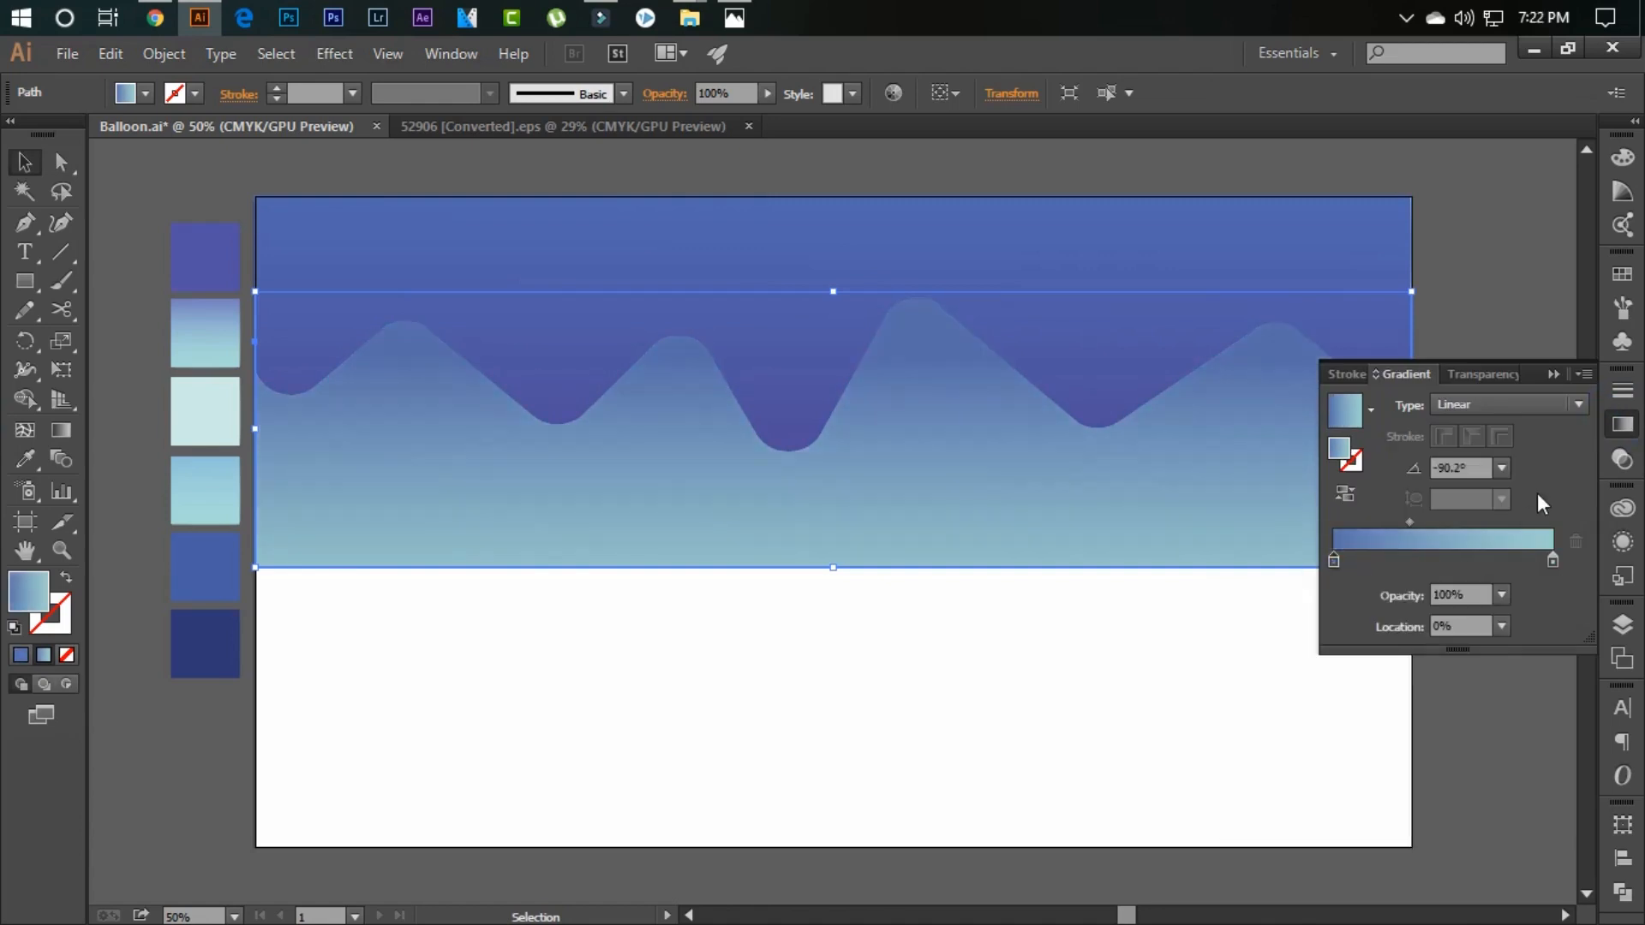
left_click(1553, 374)
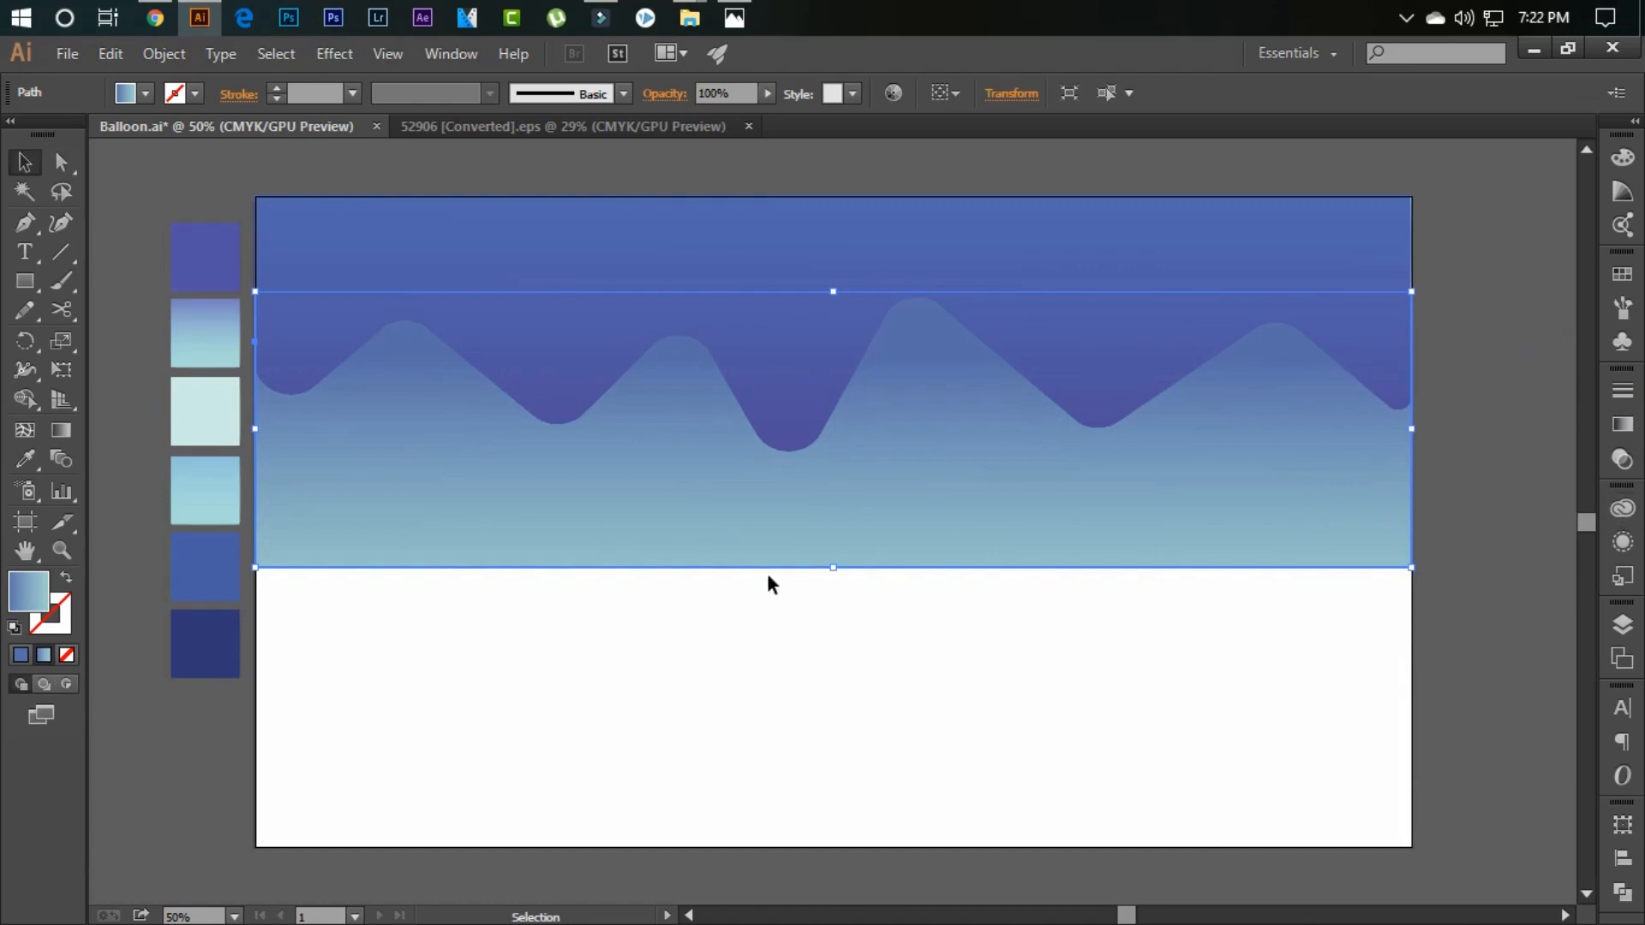
left_click_drag(835, 573, 836, 599)
- Draw a jagged ridge line with the Pen tool across the mountain band's lower part, from the artboard's left edge to its right edge
key("p")
left_click(253, 583)
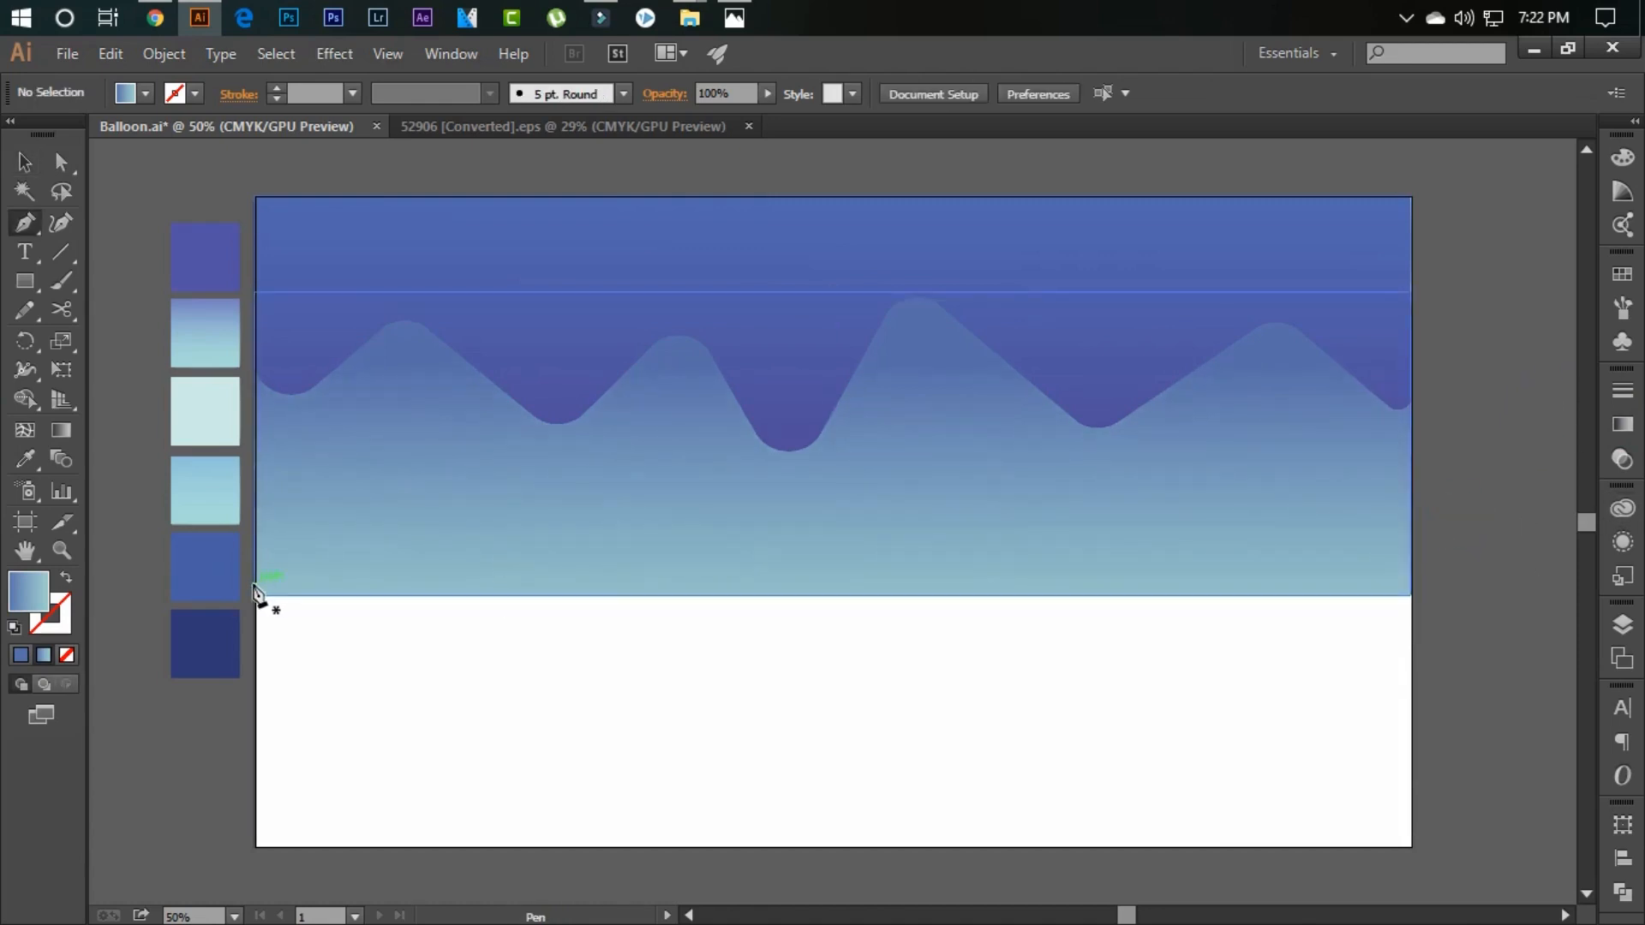
left_click(416, 544)
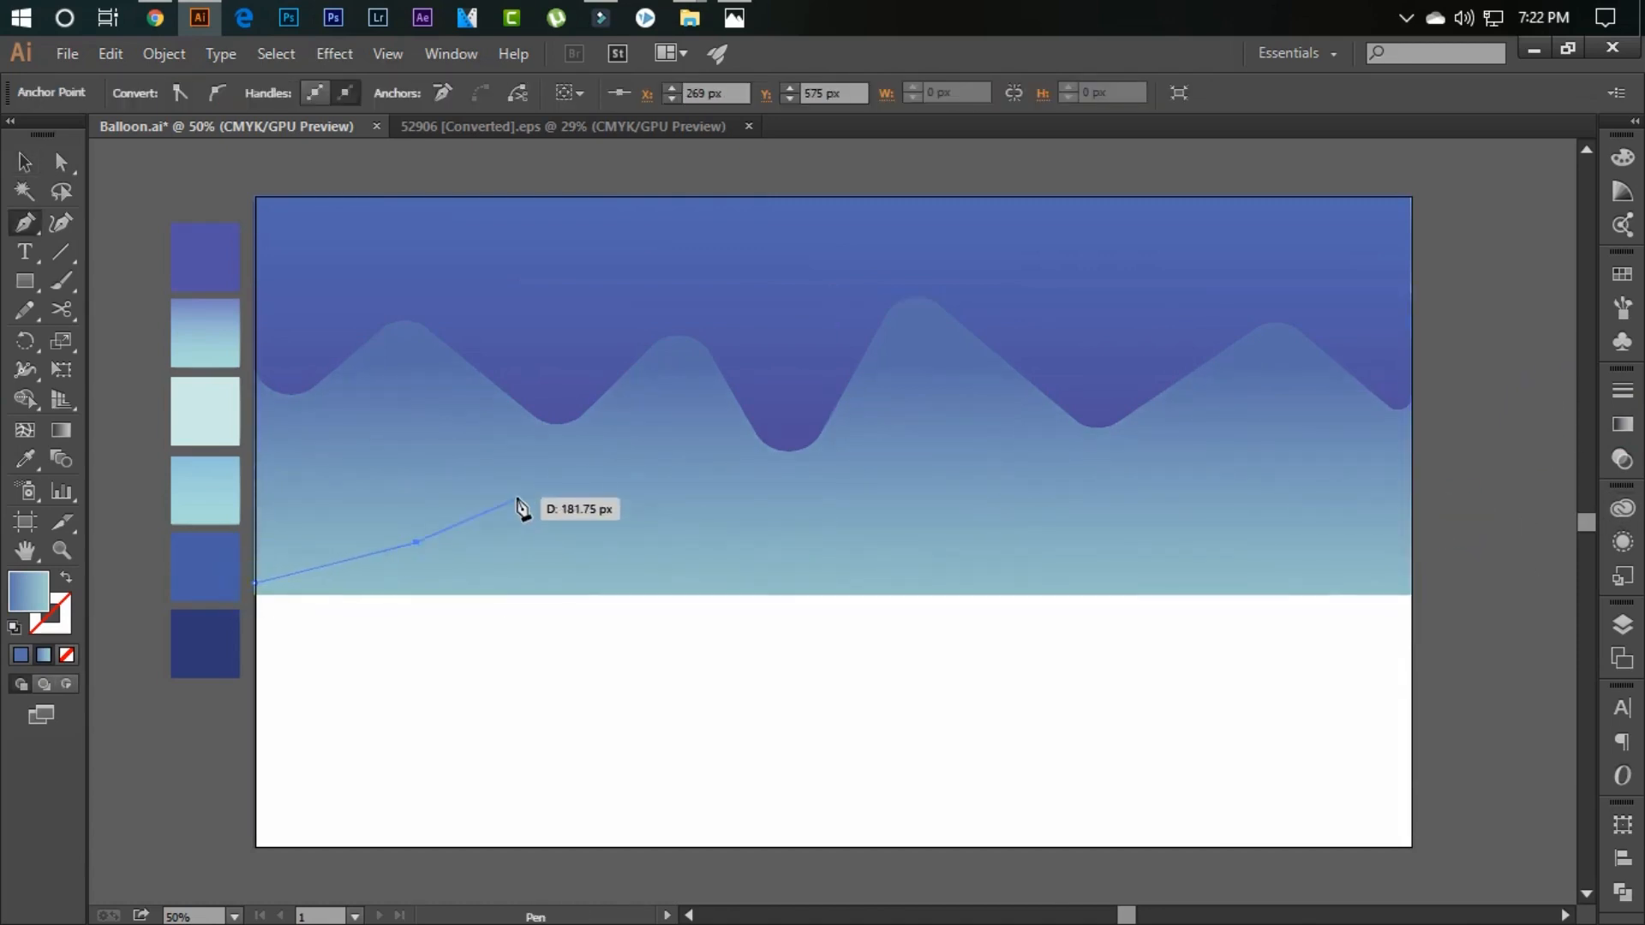
left_click(517, 491)
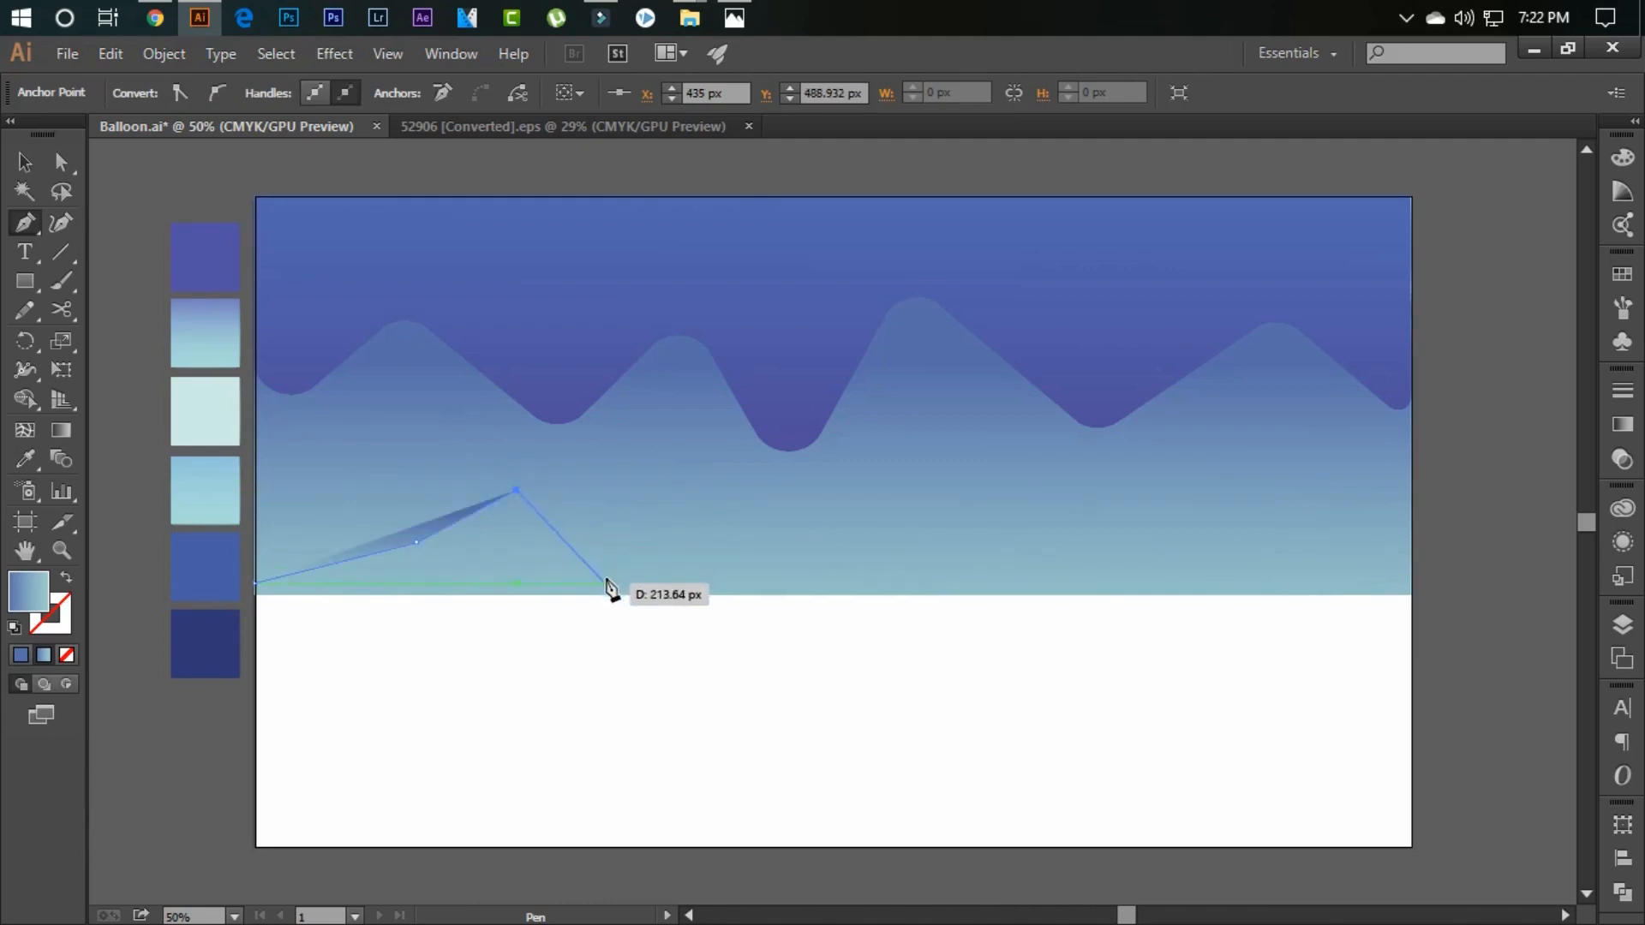
left_click(604, 573)
left_click(674, 533)
left_click(748, 583)
left_click(844, 520)
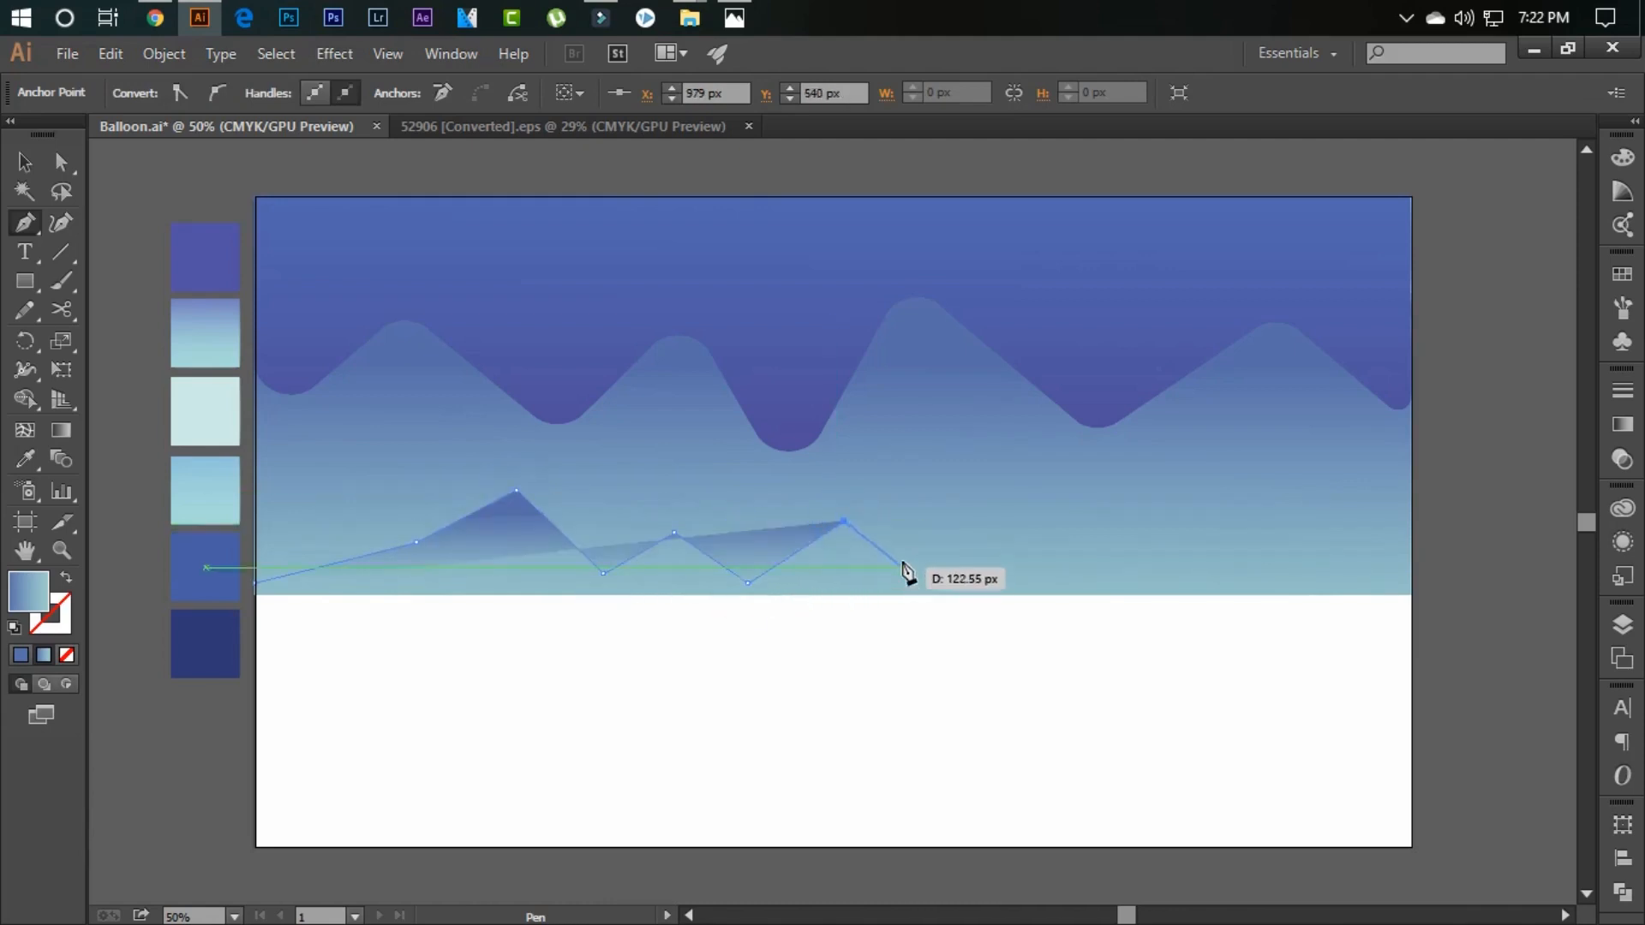
left_click(898, 567)
left_click(1010, 515)
left_click(1074, 584)
left_click(1182, 508)
left_click(1259, 582)
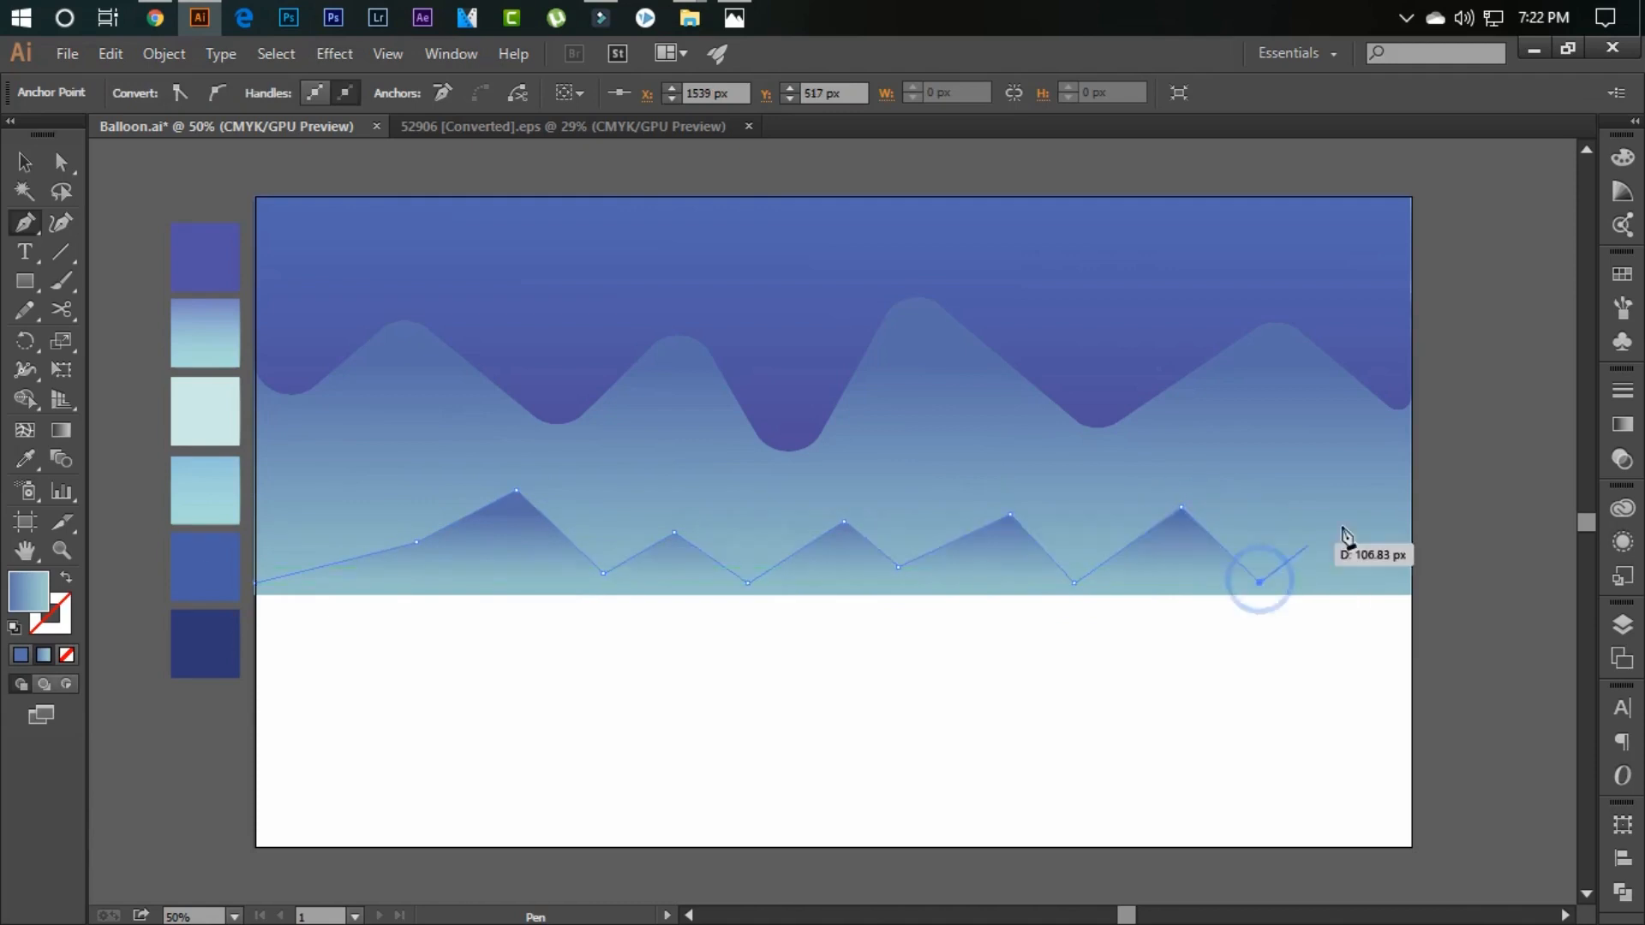
left_click(1411, 506)
- Close the ridge into a hill shape reaching below the mountain band and fill it with the light blue gradient swatch
left_click(1412, 667)
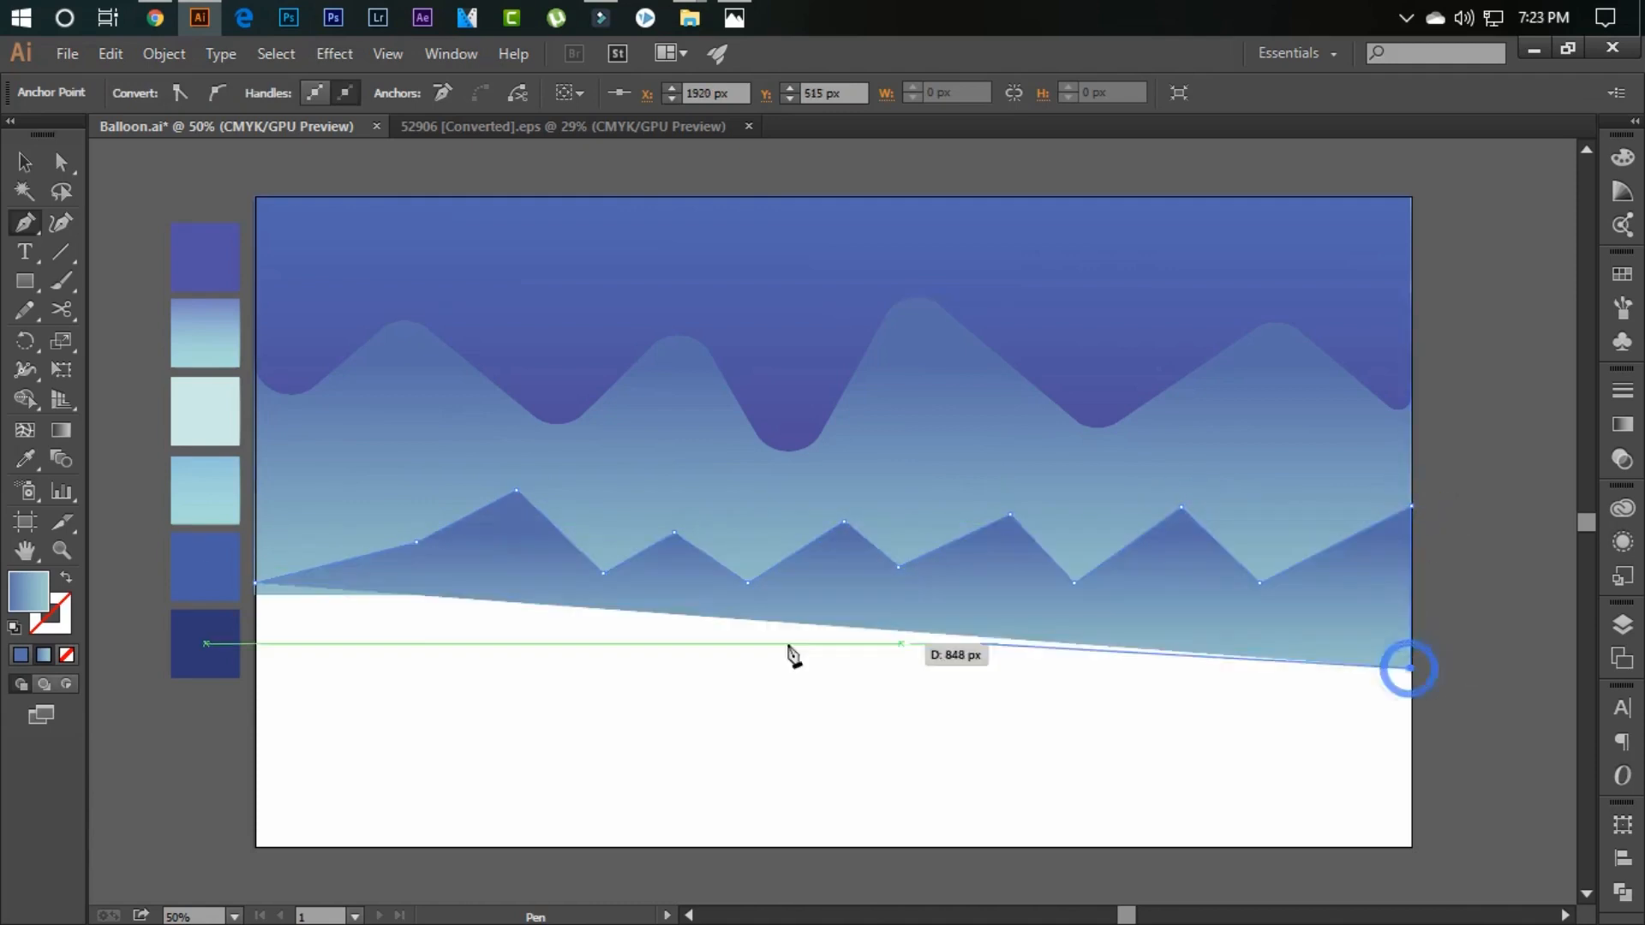
left_click(255, 668)
left_click(255, 584)
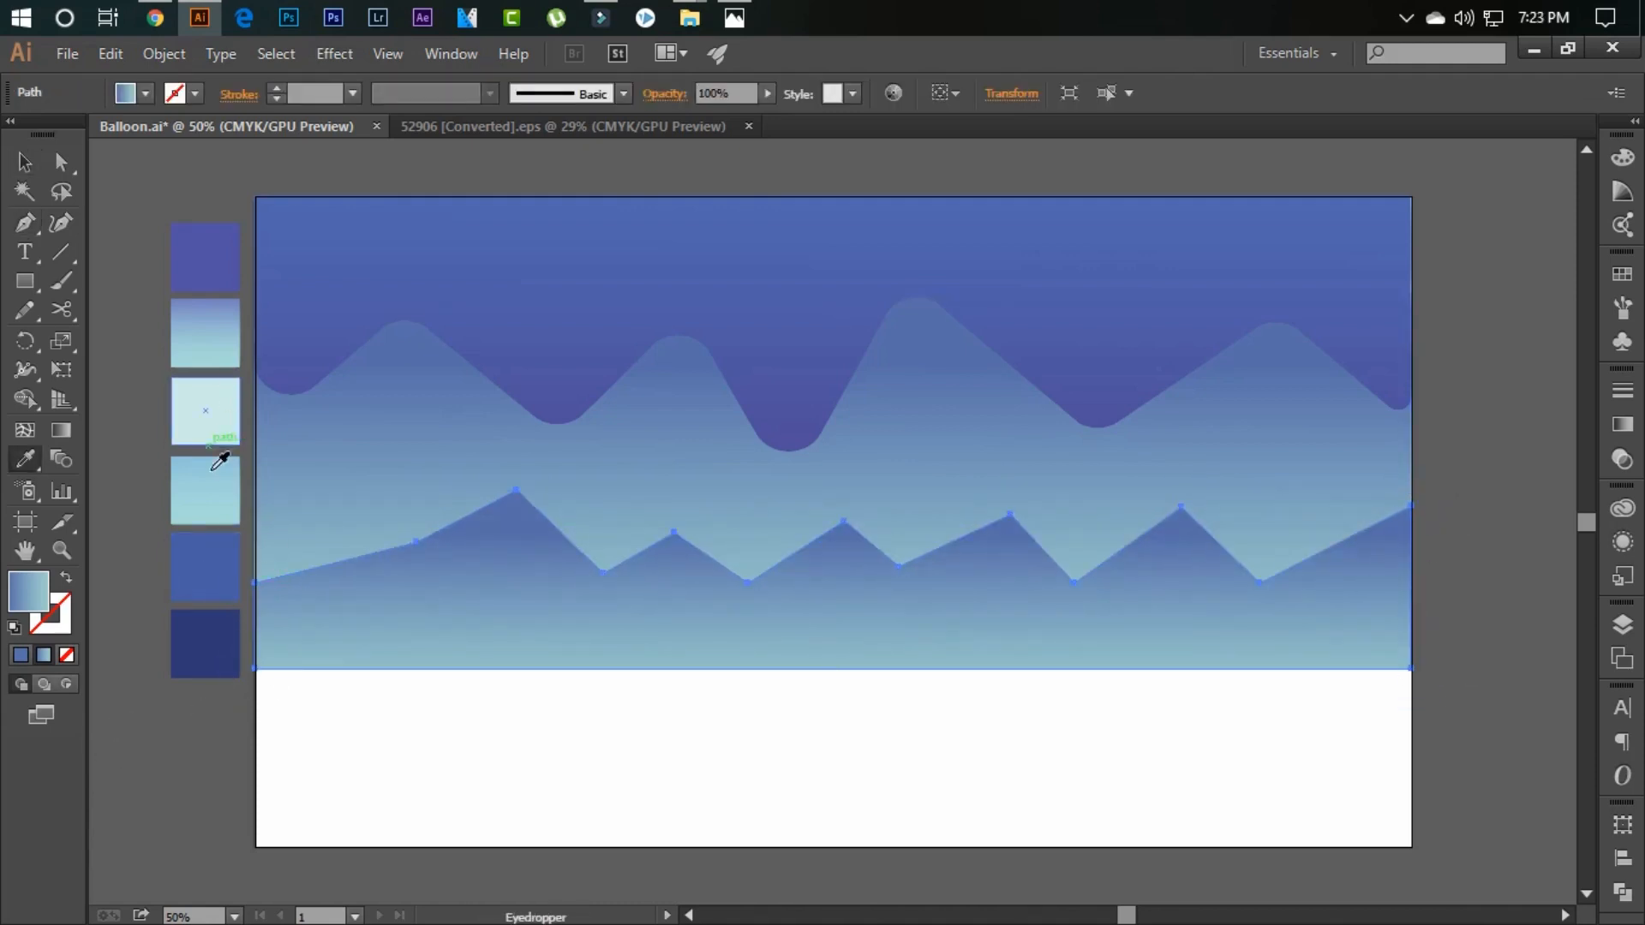
left_click(214, 468)
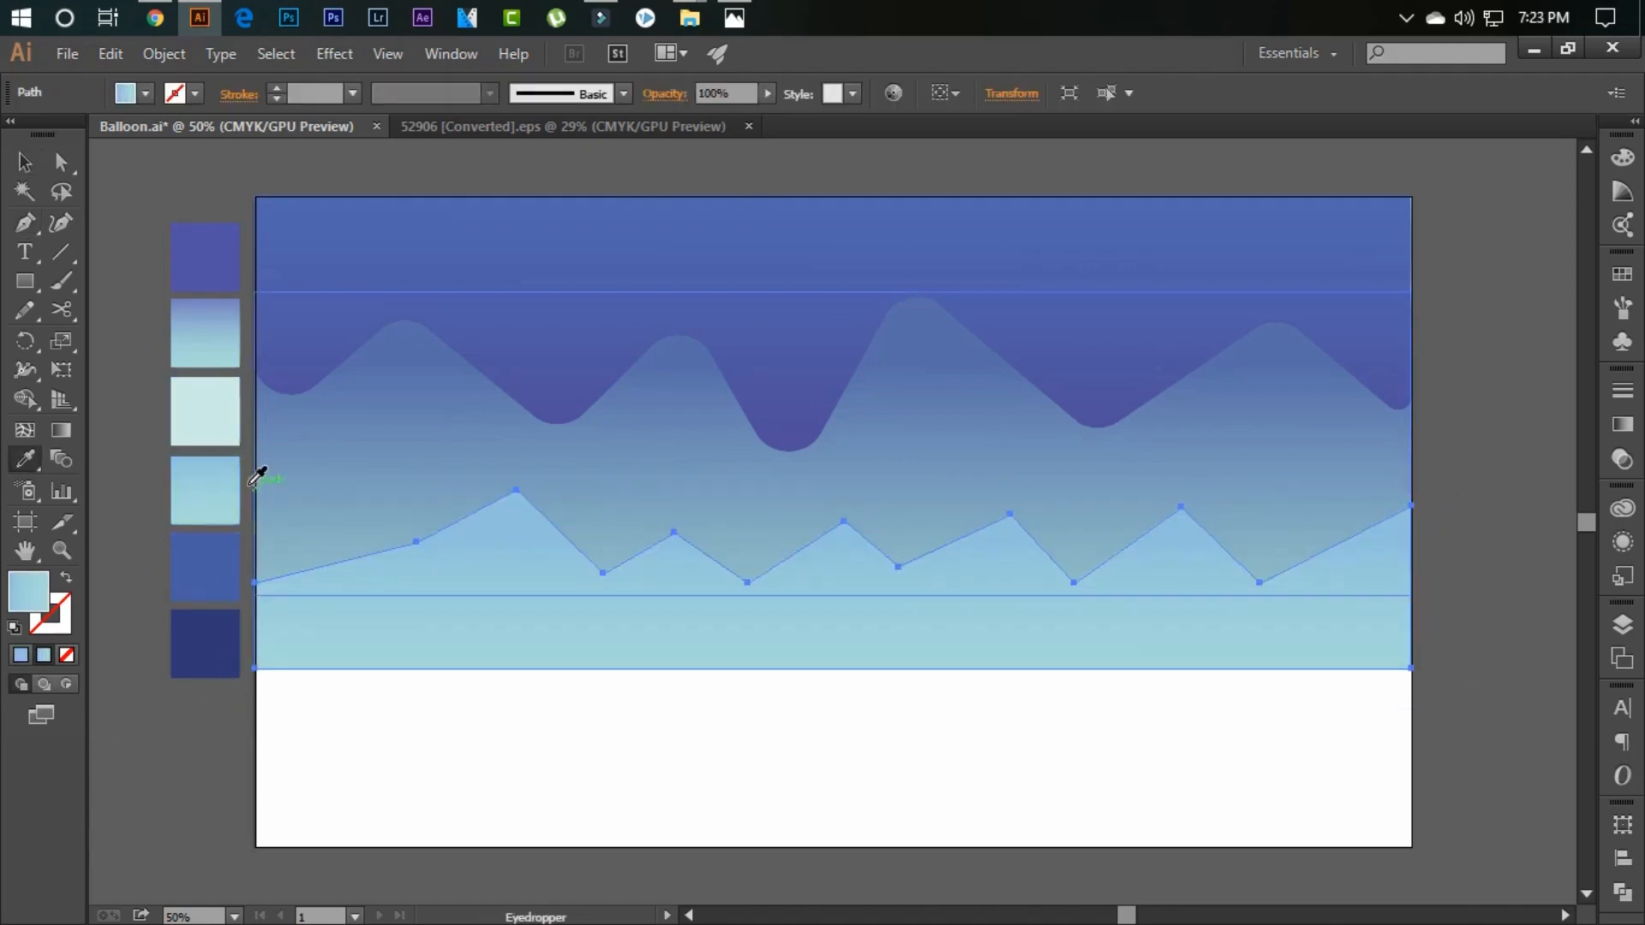
key("v")
left_click(107, 699)
- Raise both anchors of the deep middle valley between the mountain peaks to make it shallower
key("a")
left_click(793, 420)
left_click(820, 436)
left_click(756, 434, "shift")
key("shift+Up")
key("shift+Up")
key("shift+Up")
key("shift+Up")
key("shift+Up")
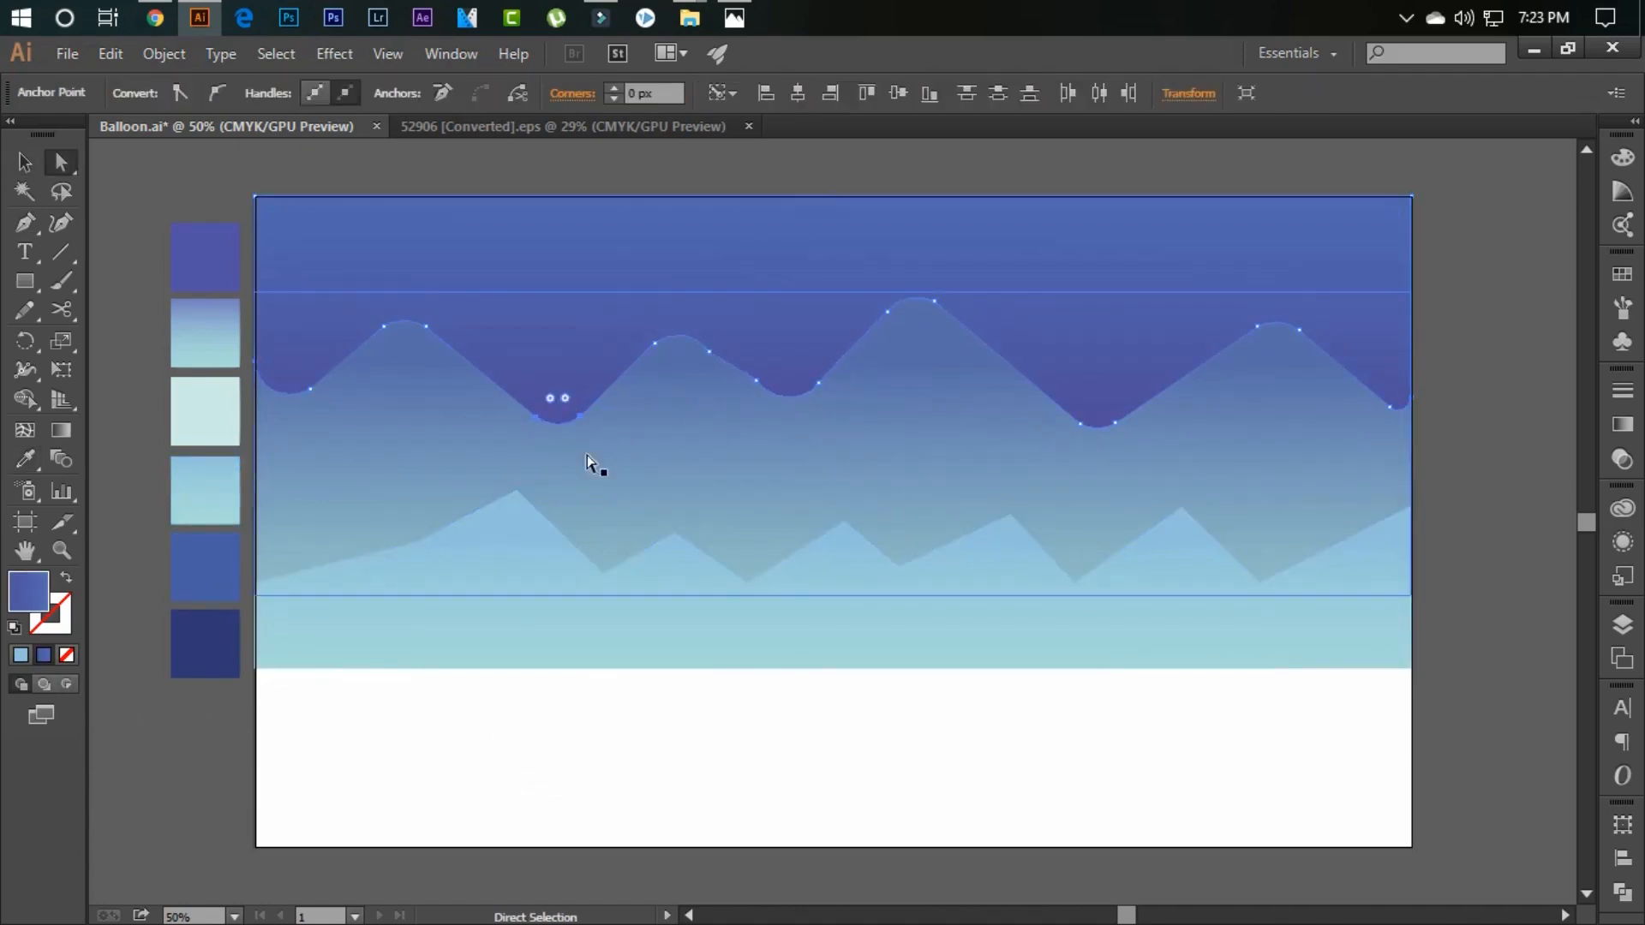
- Shift both anchors of the valley between the first two mountain peaks to the left
key("shift+Left")
key("shift+Left")
key("shift+Left")
key("shift+Left")
- Reshape the middle mountain valley by moving its left anchor further left, raising its right anchor and smoothing the curve between them
left_click(756, 380)
key("shift+Down")
key("shift+Down")
left_click(819, 383, "shift")
key("shift+Up")
key("shift+Up")
key("shift+Up")
left_click(756, 377)
key("shift+Left")
key("shift+Left")
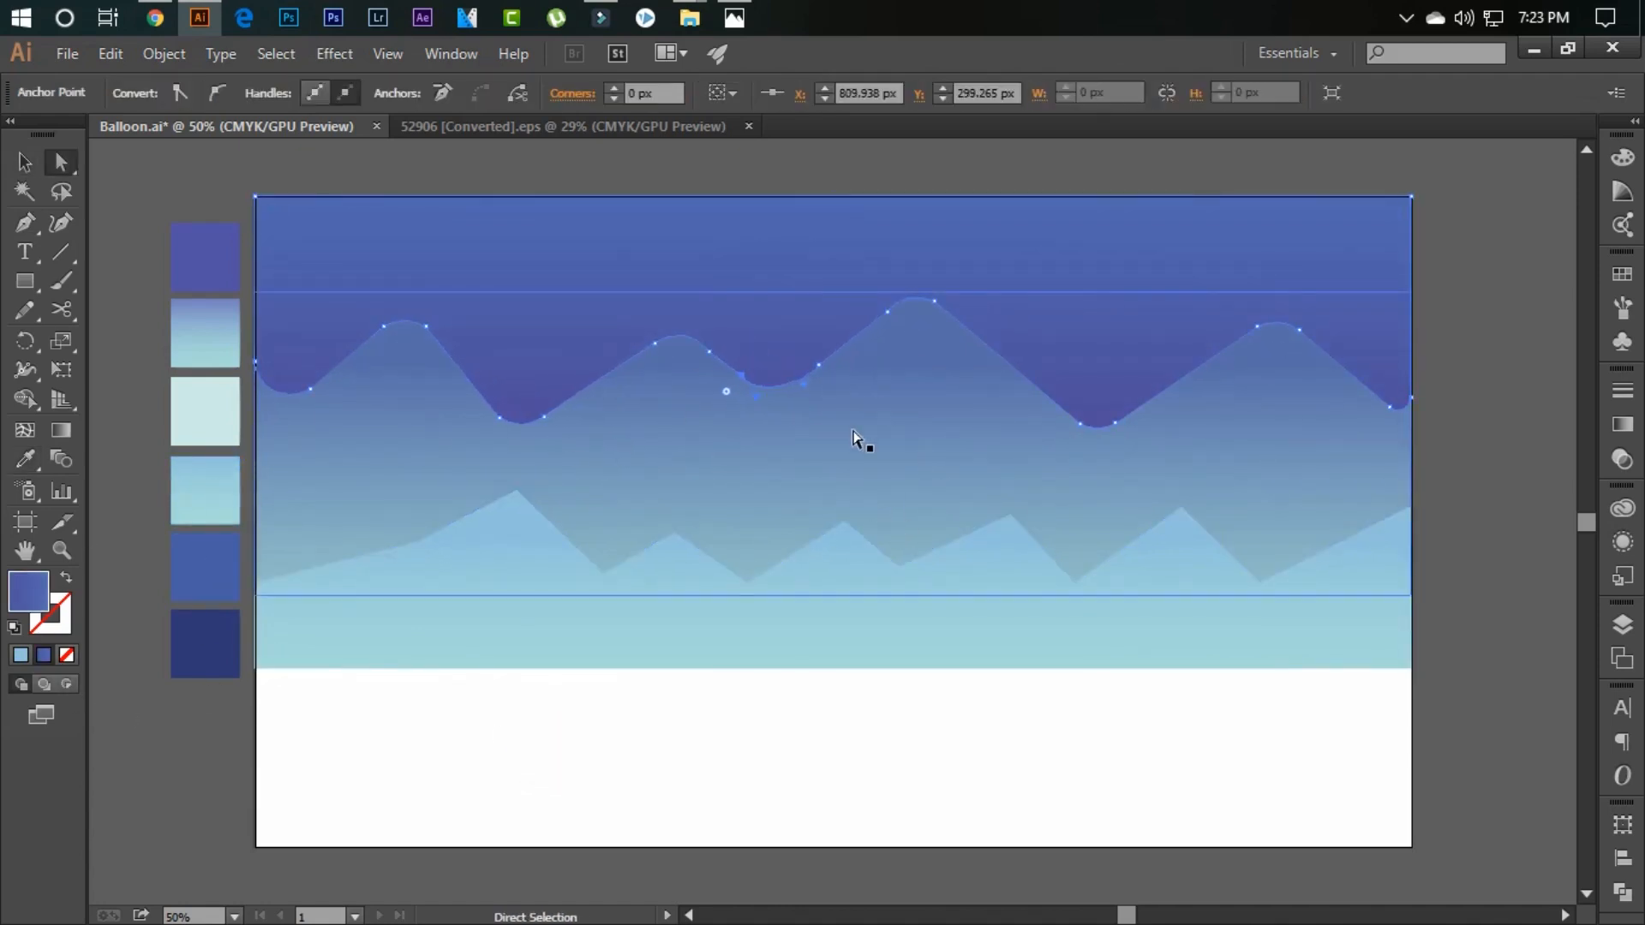
left_click_drag(774, 394, 772, 387)
- Round all ridge corners of the light blue hills to about 42 px, leaving the two bottom corners sharp
left_click(834, 569)
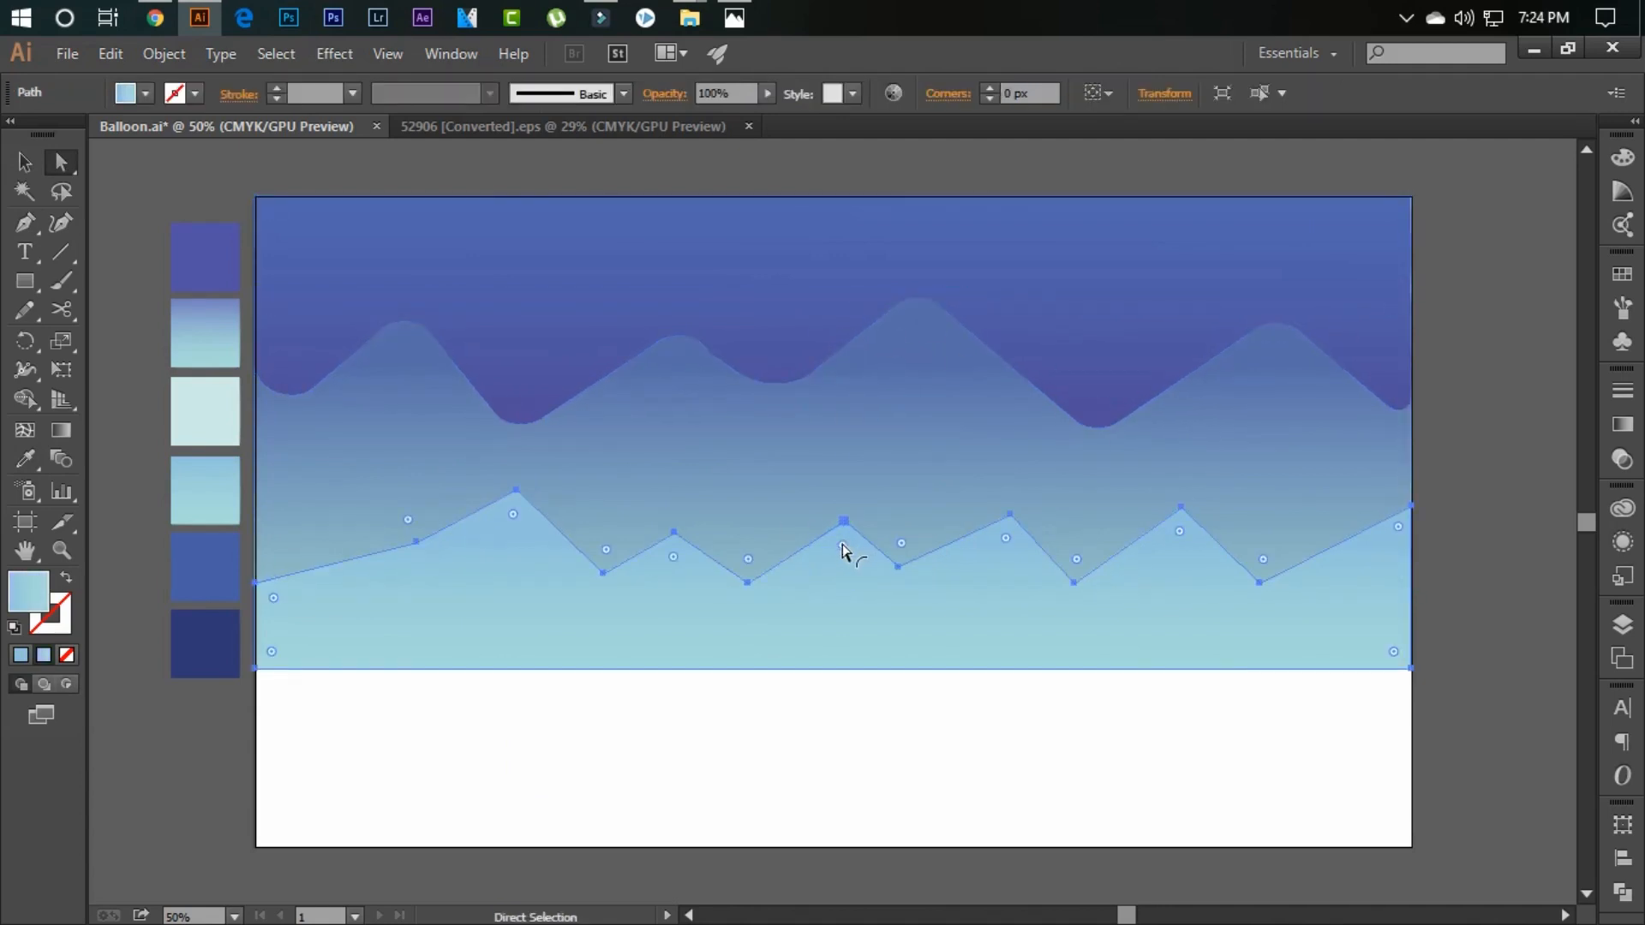
left_click(255, 670, "shift")
left_click(1412, 669, "shift")
left_click_drag(1180, 531, 1178, 549)
- Lower the anchors of the three leftmost rounded valleys in the light blue hills
left_click(914, 560)
left_click(886, 557, "shift")
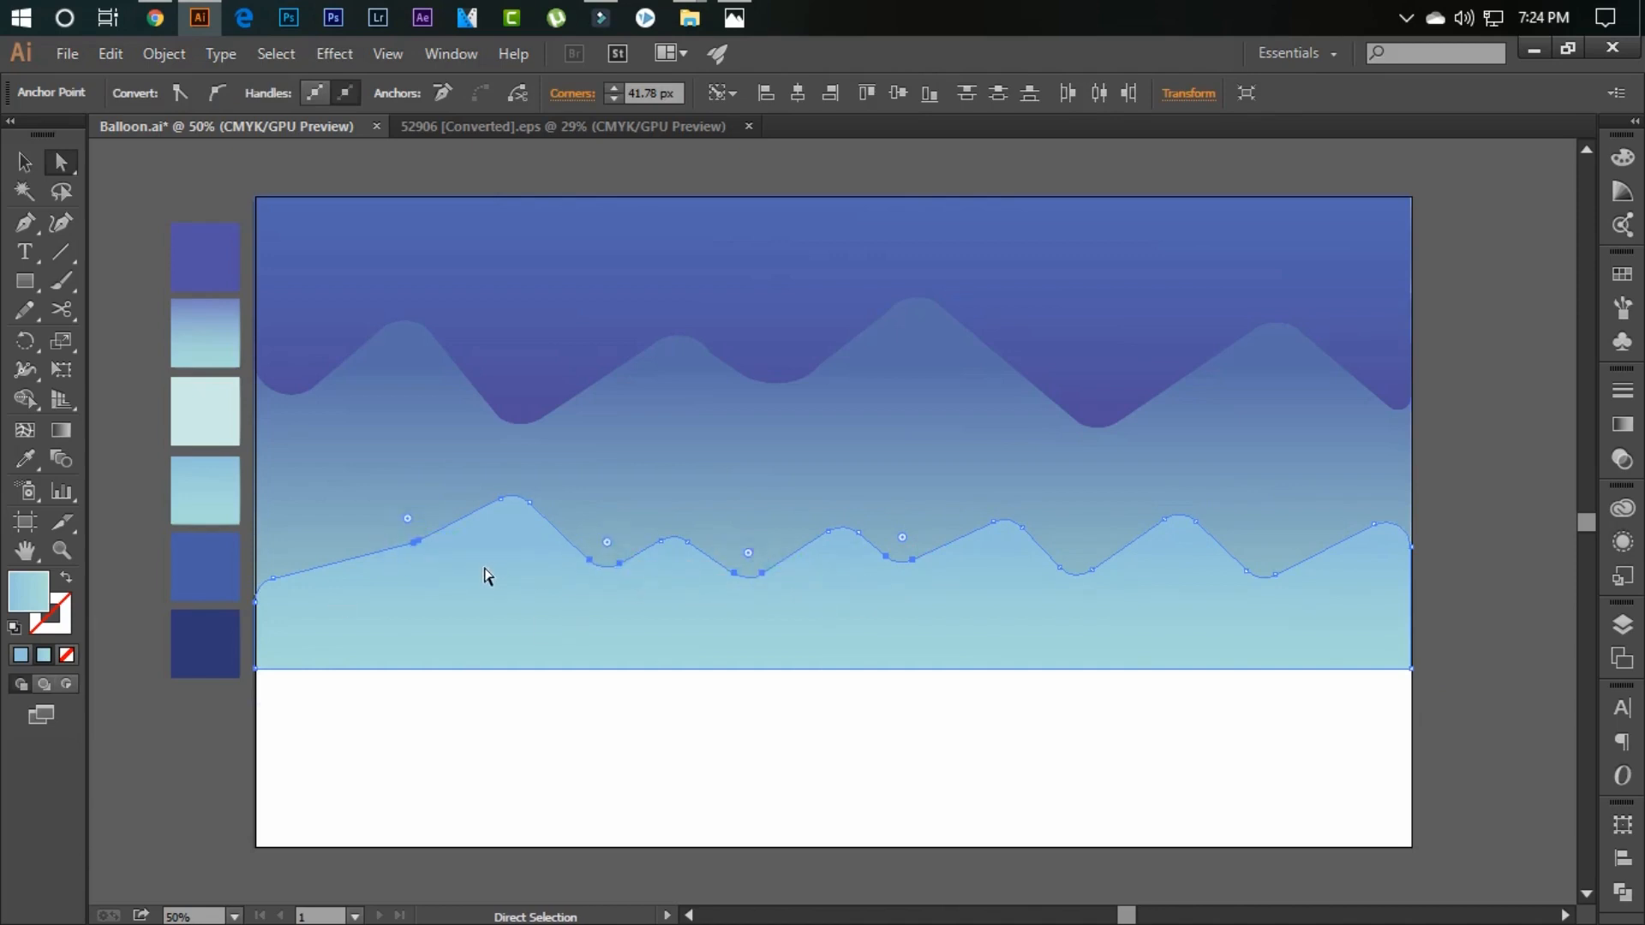
left_click(415, 543, "shift")
left_click(419, 541, "shift")
key("shift+Down")
key("shift+Down")
key("shift+Down")
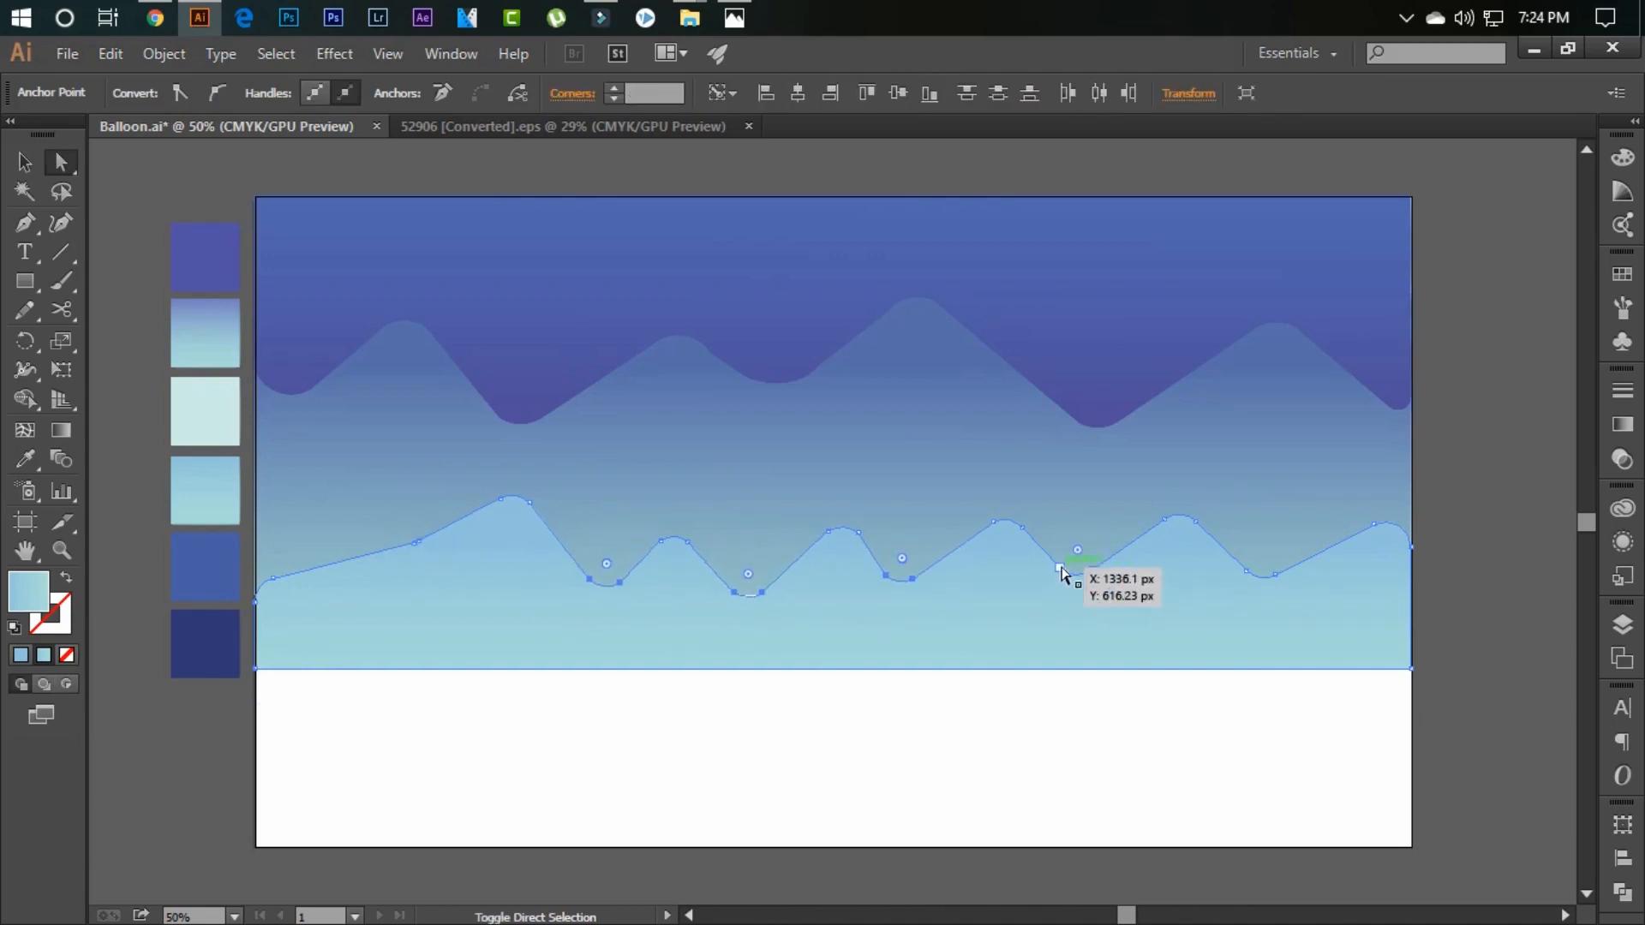
- Lower the anchors of the two rightmost valleys in the light blue hills below the mountain band's lower edge
left_click(1061, 569, "shift")
left_click(1248, 573, "shift")
left_click(1247, 506)
left_click(1096, 569)
left_click(1077, 610)
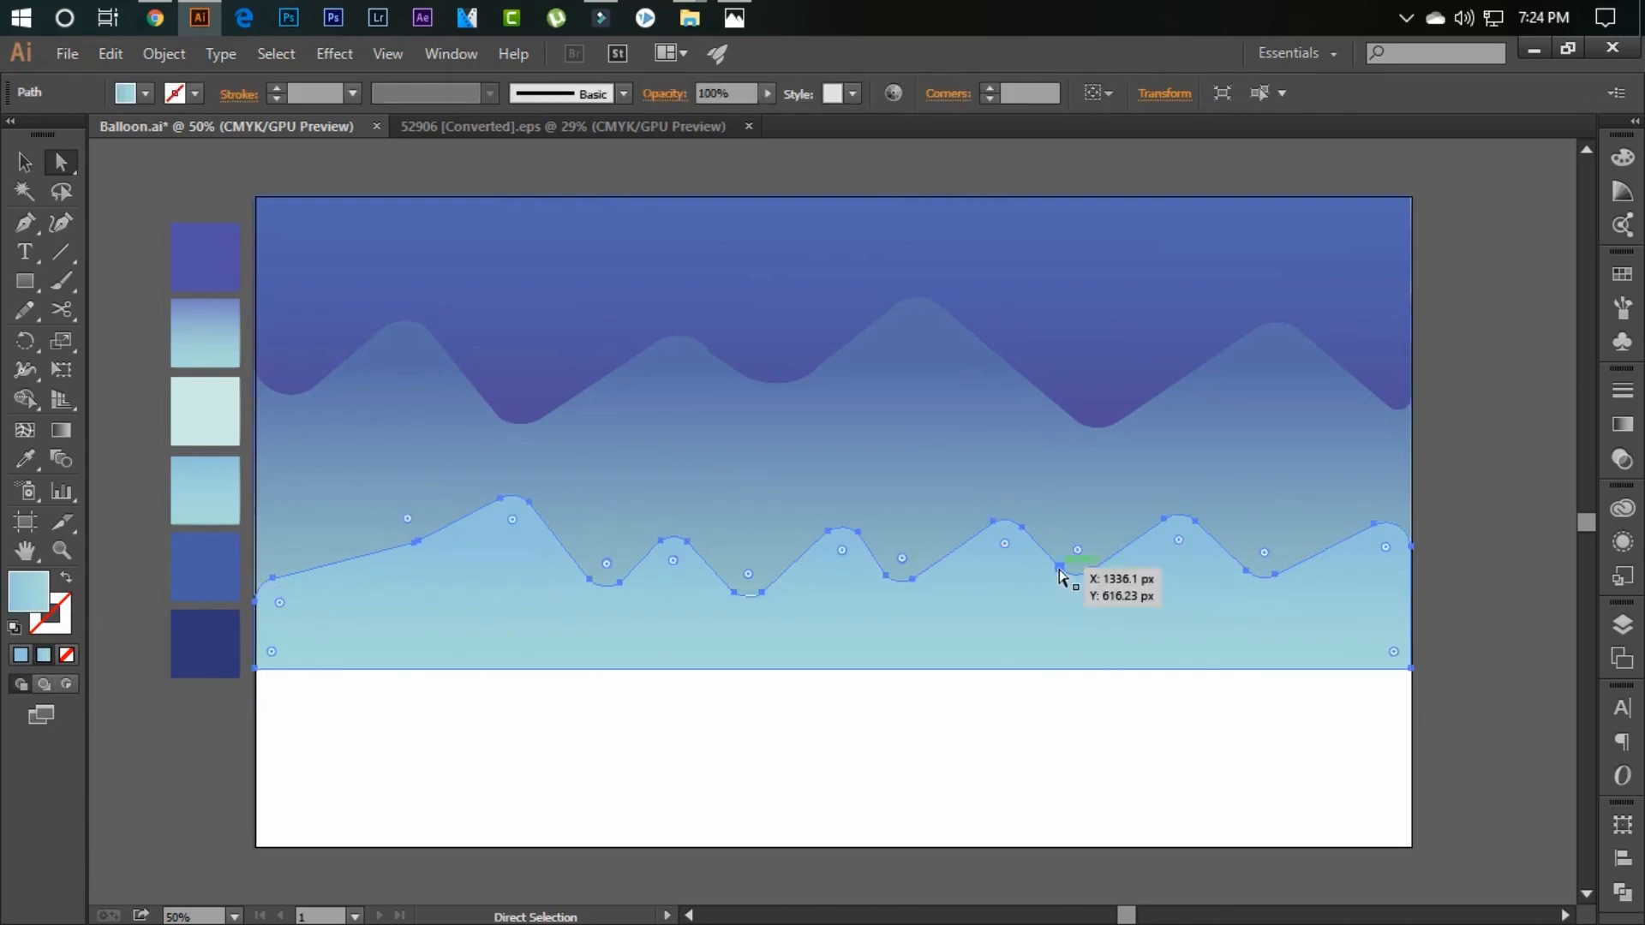
left_click(1060, 569)
left_click(1093, 570, "shift")
left_click(1246, 572, "shift")
left_click(1240, 566)
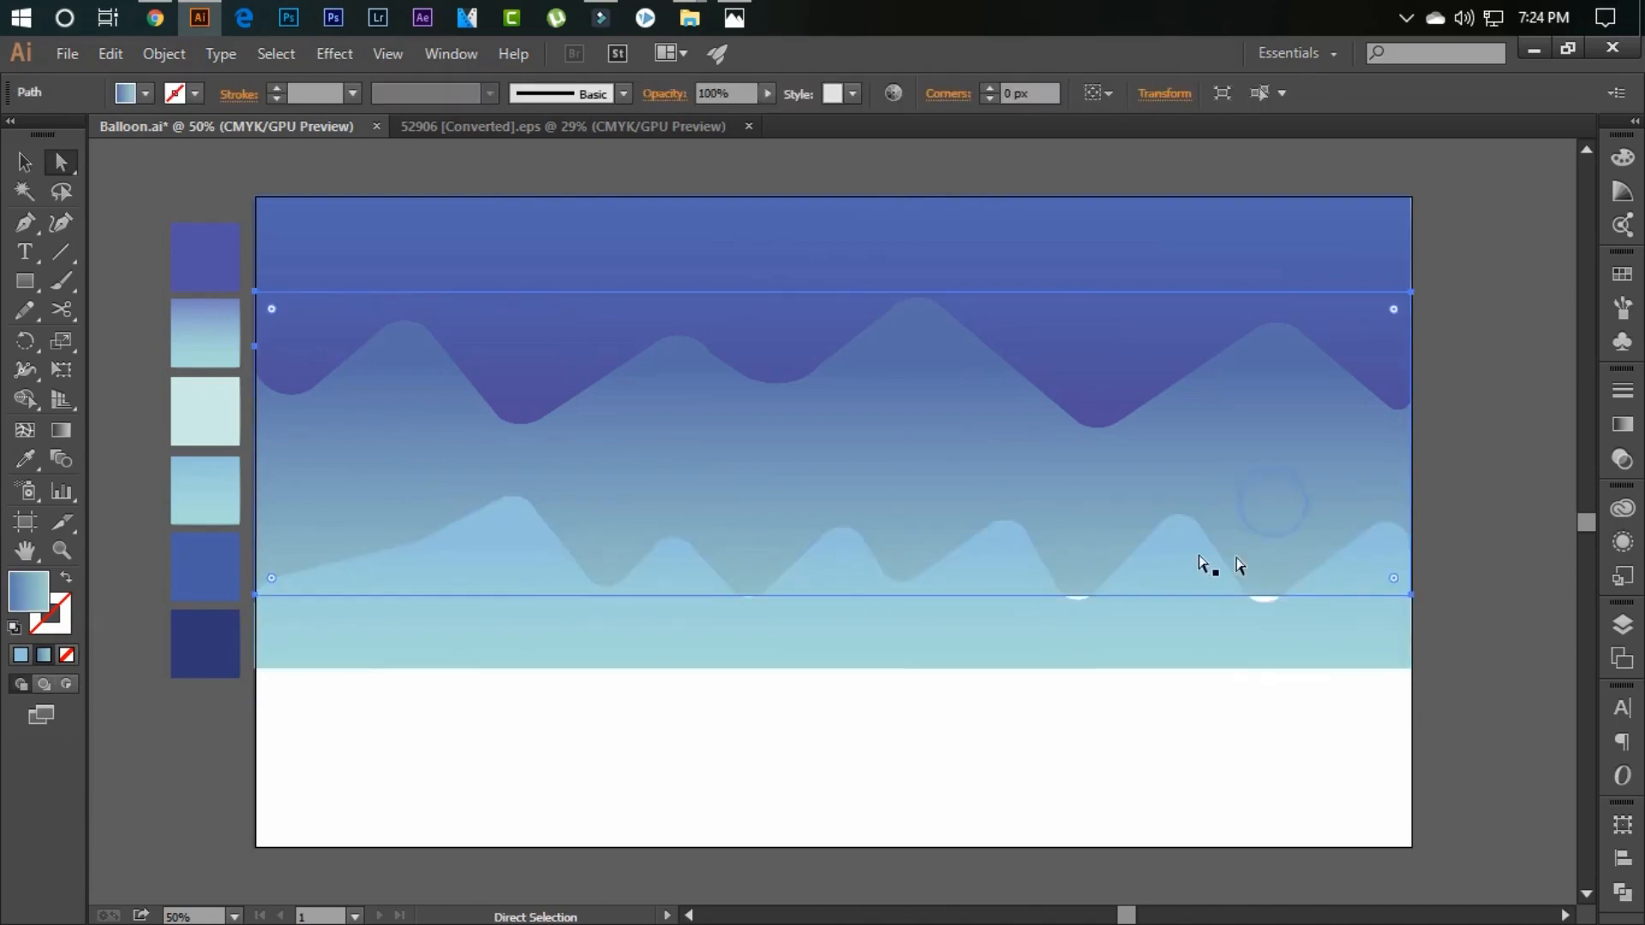
- Lower the bend in the leftmost slope of the light blue hills and shift it slightly left
left_click(399, 542)
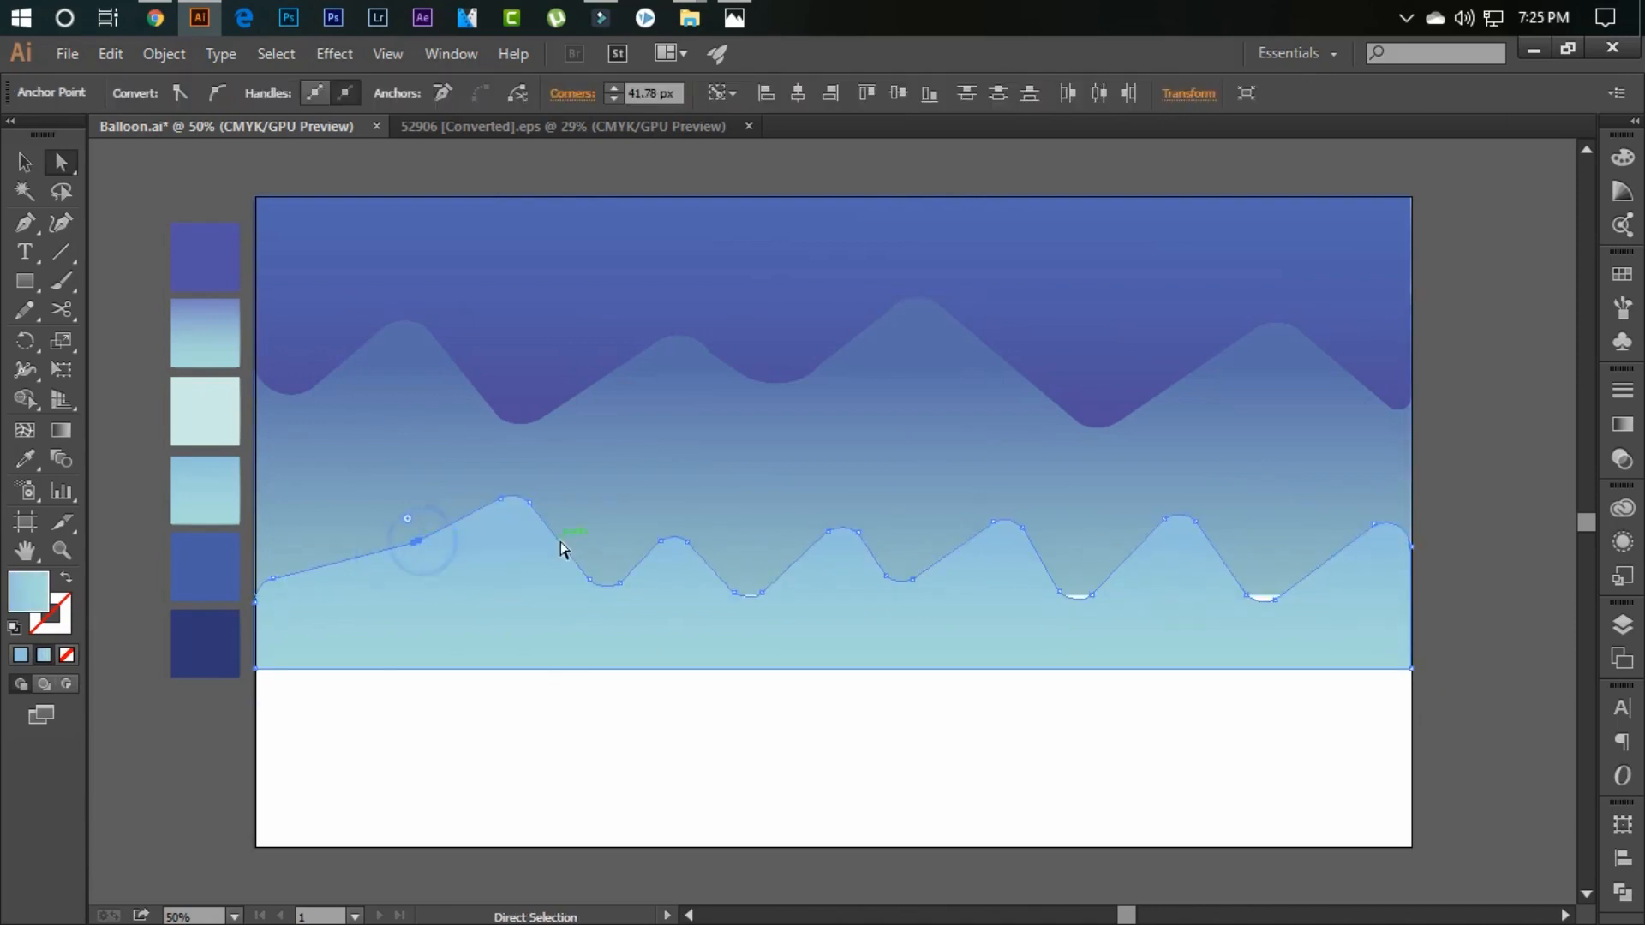
key("shift+Down")
key("shift+Down")
key("shift+Down")
key("shift+Down")
key("shift+Down")
left_click_drag(393, 548, 405, 553)
left_click(383, 733)
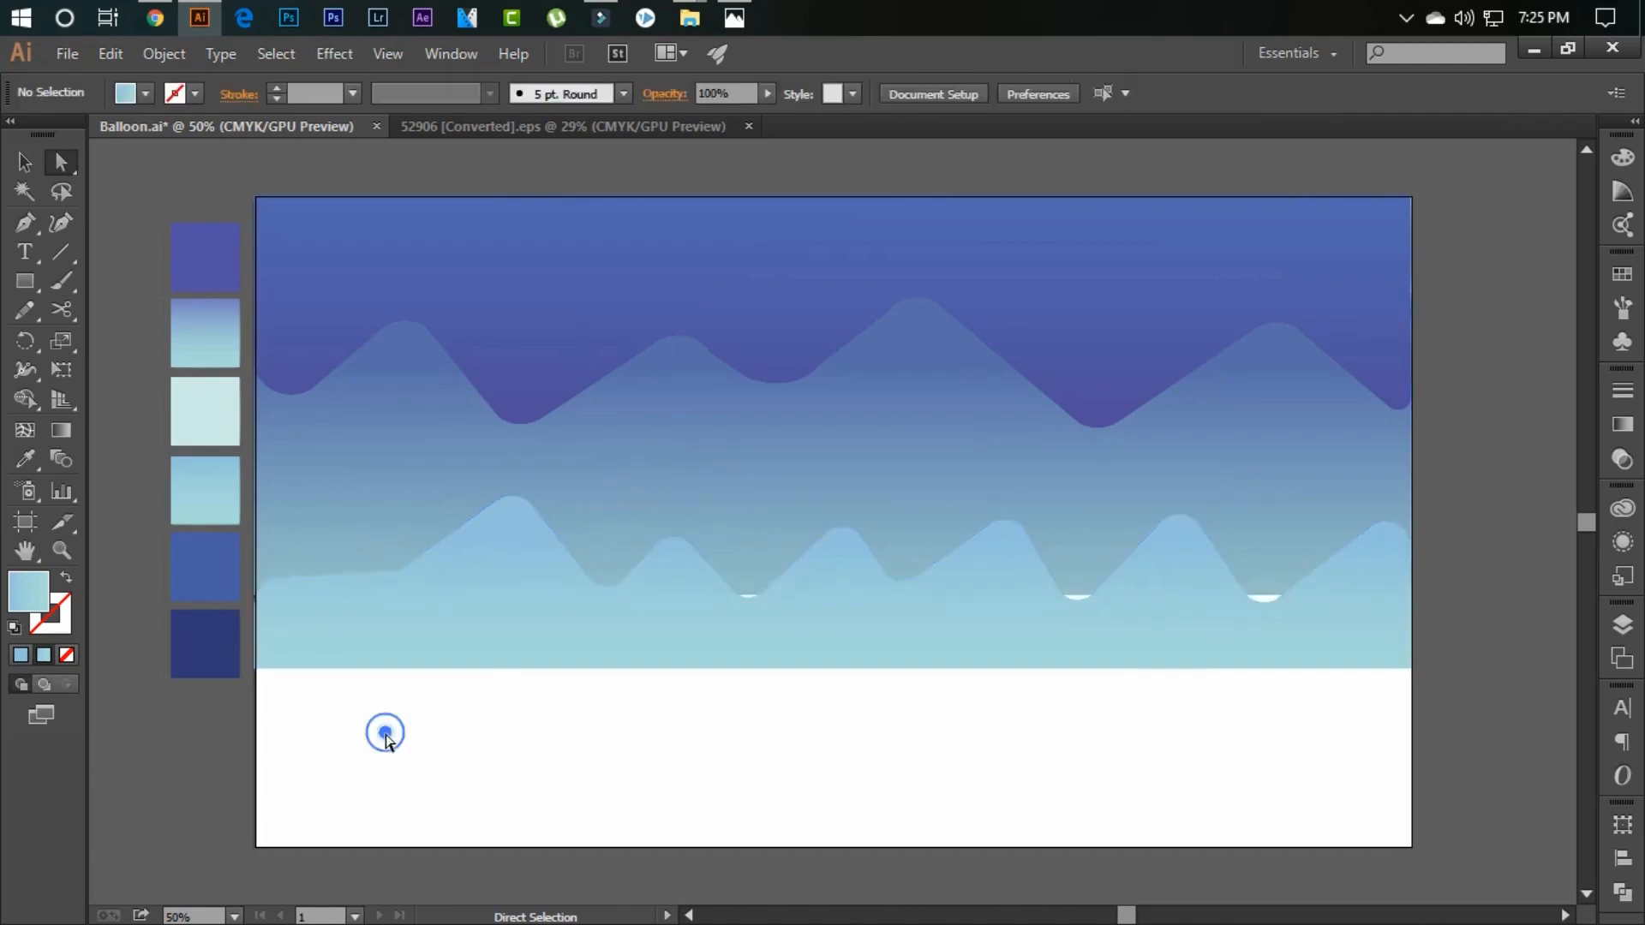
- Extend the mountain band's lower edge slightly downward to cover the white gaps in the hill valleys
left_click(756, 579)
key("v")
left_click_drag(833, 596, 833, 601)
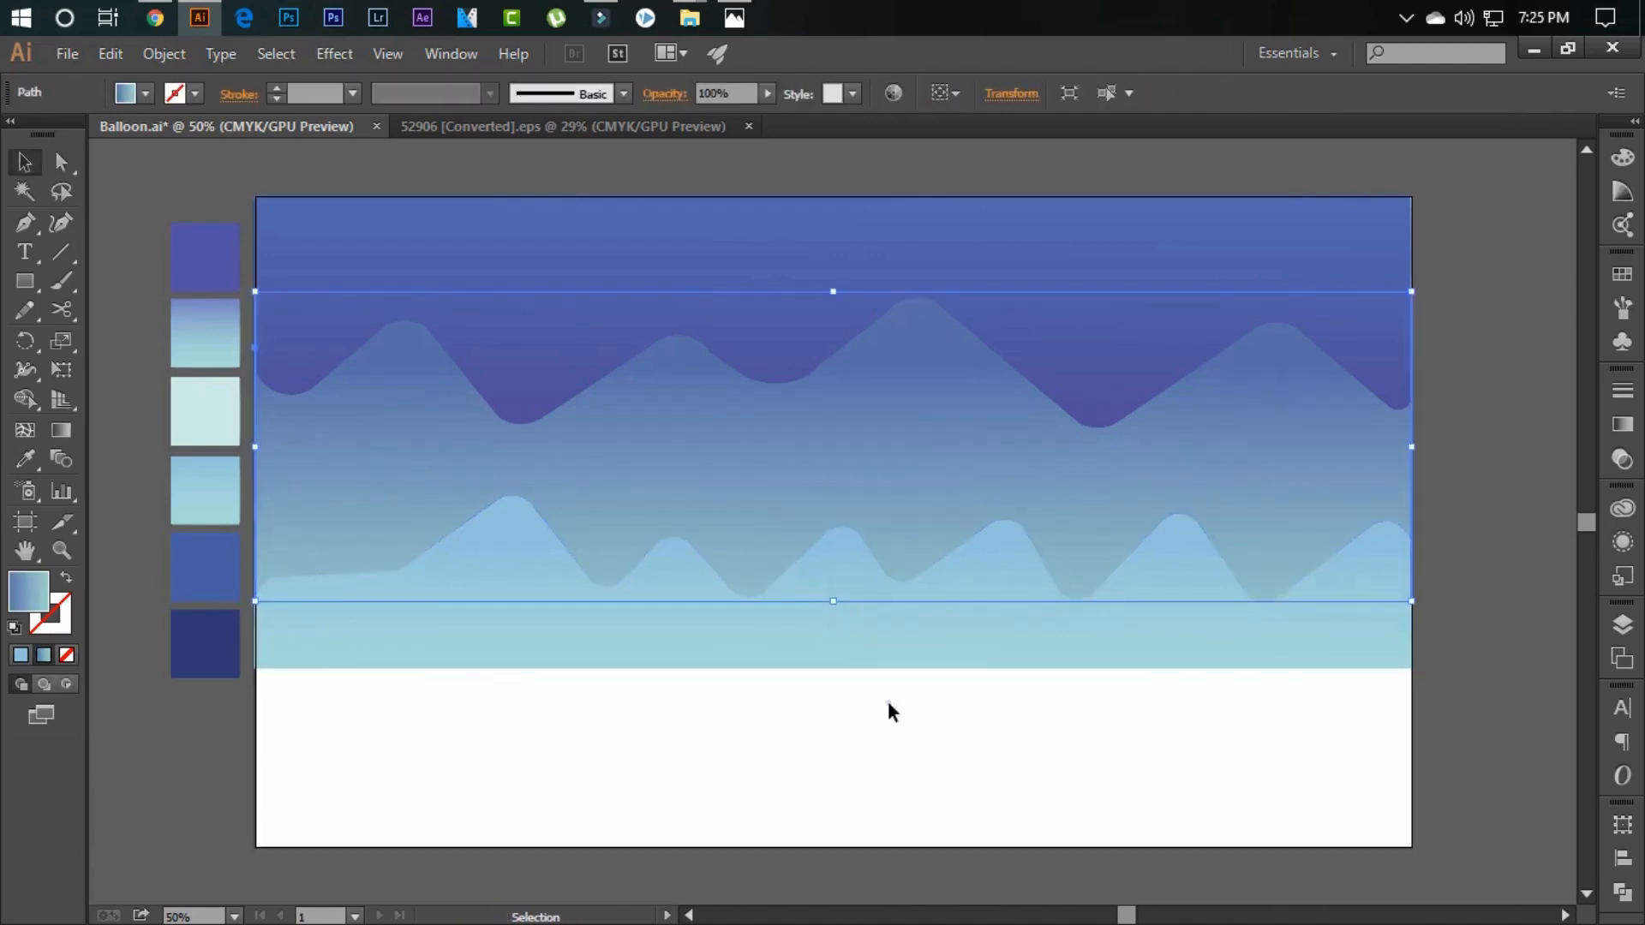
left_click(888, 701)
left_click(834, 603)
left_click(966, 696)
- Set the start stop of the light blue hills' gradient to 13% black
left_click(1028, 652)
left_click(1622, 425)
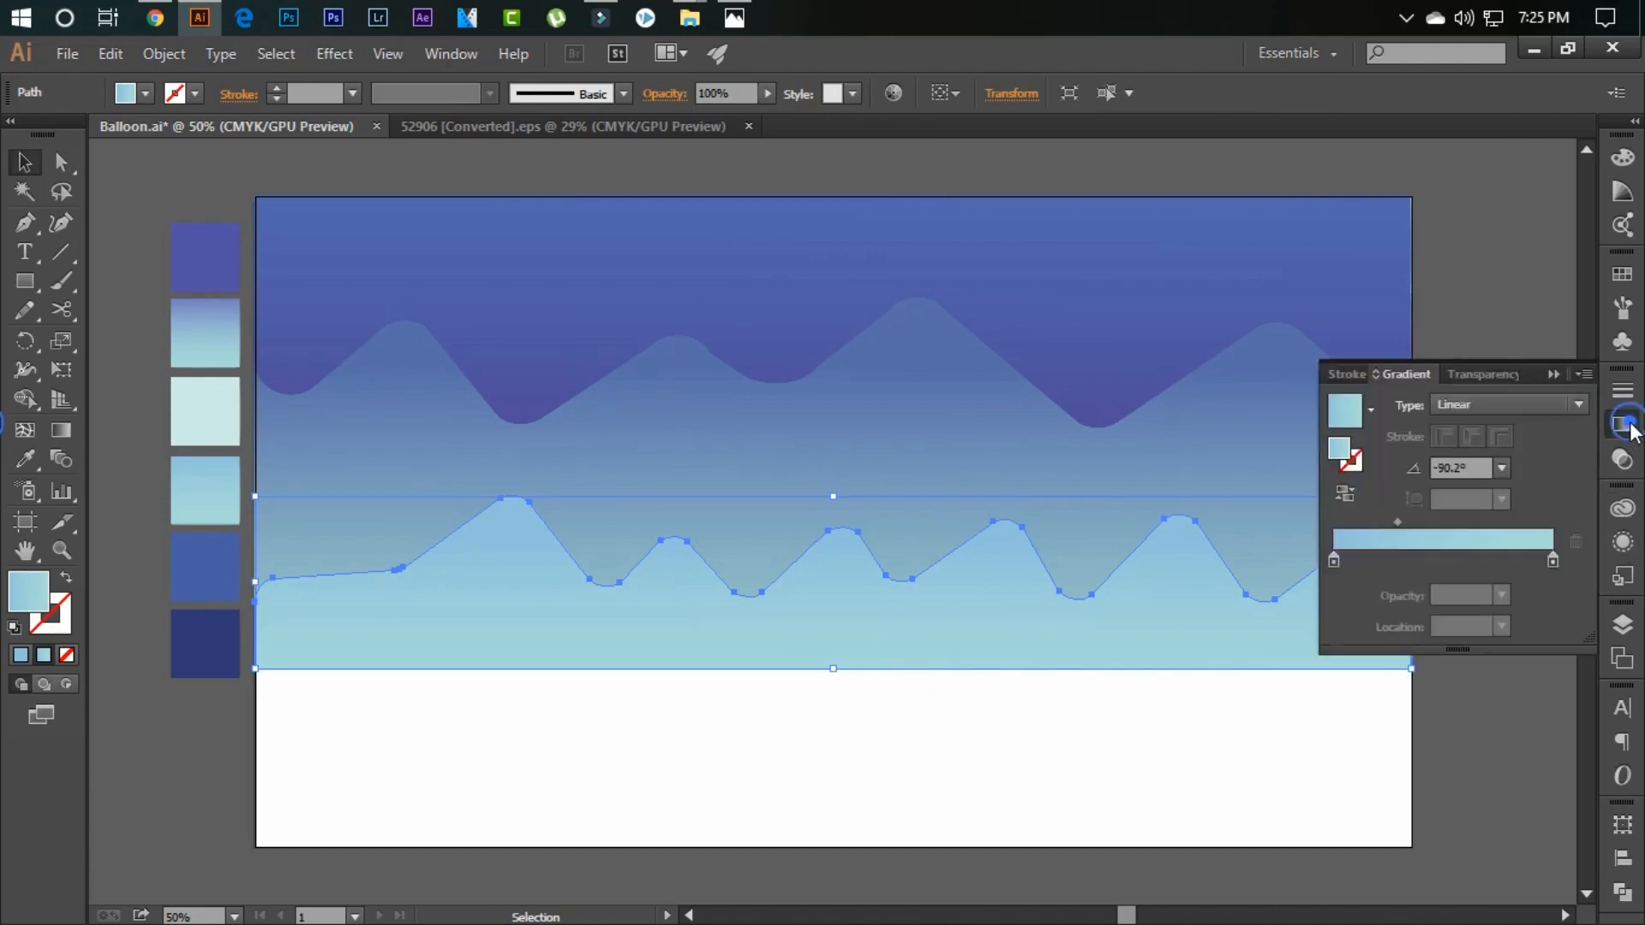
double_click(1334, 561)
left_click_drag(1350, 744, 1363, 742)
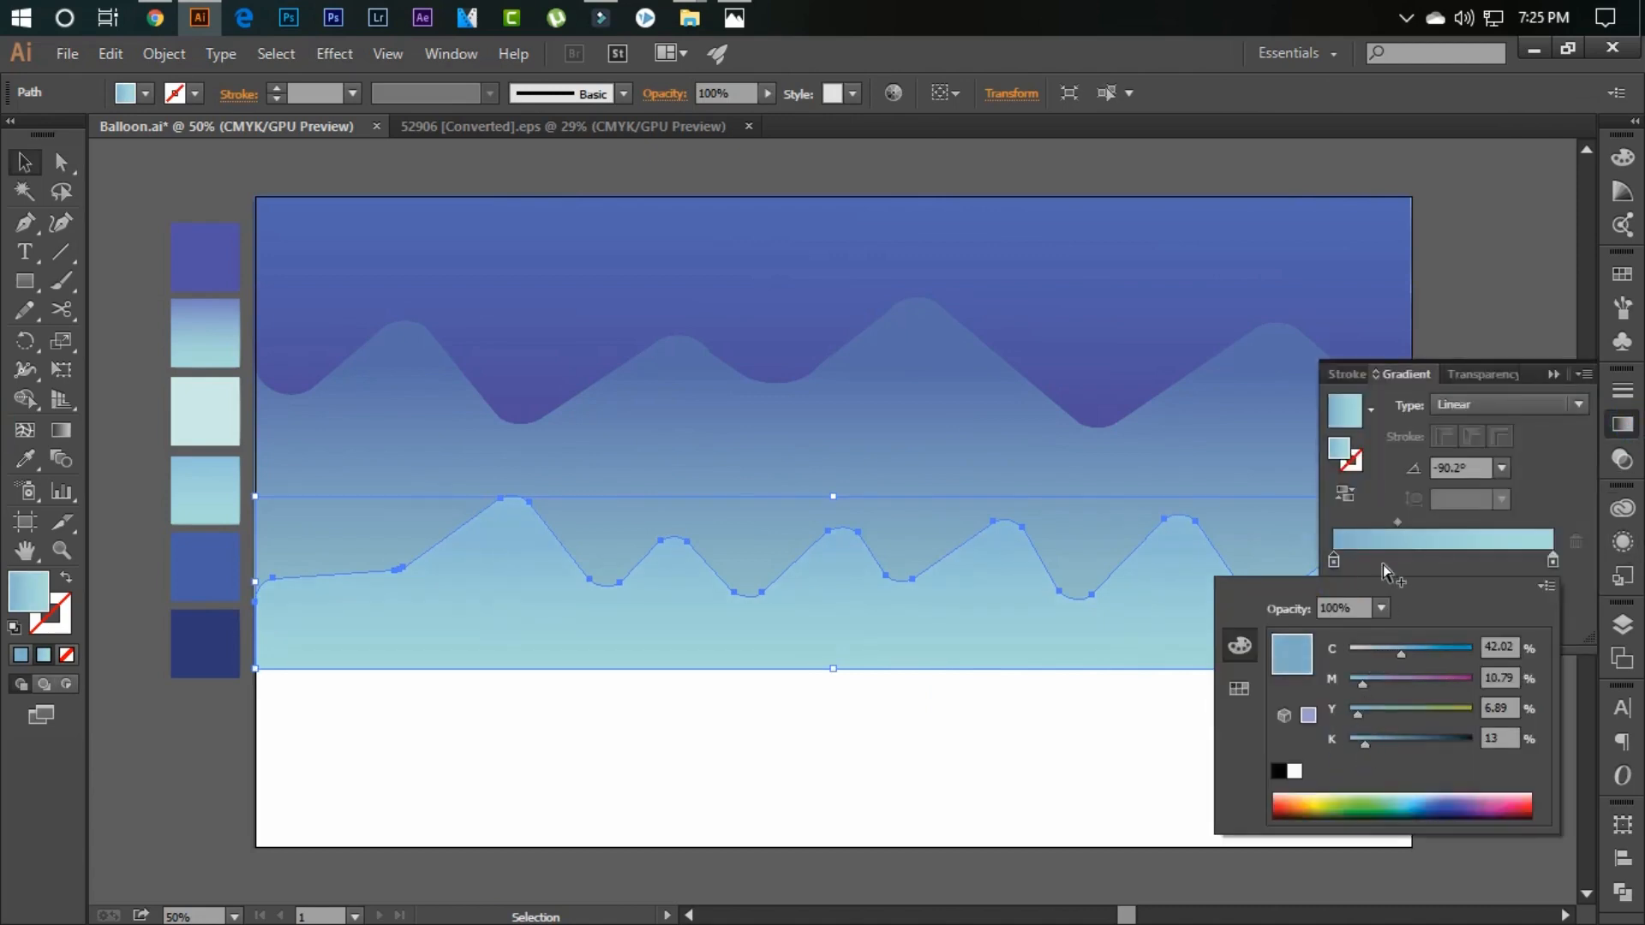
double_click(1552, 562)
left_click(1343, 567)
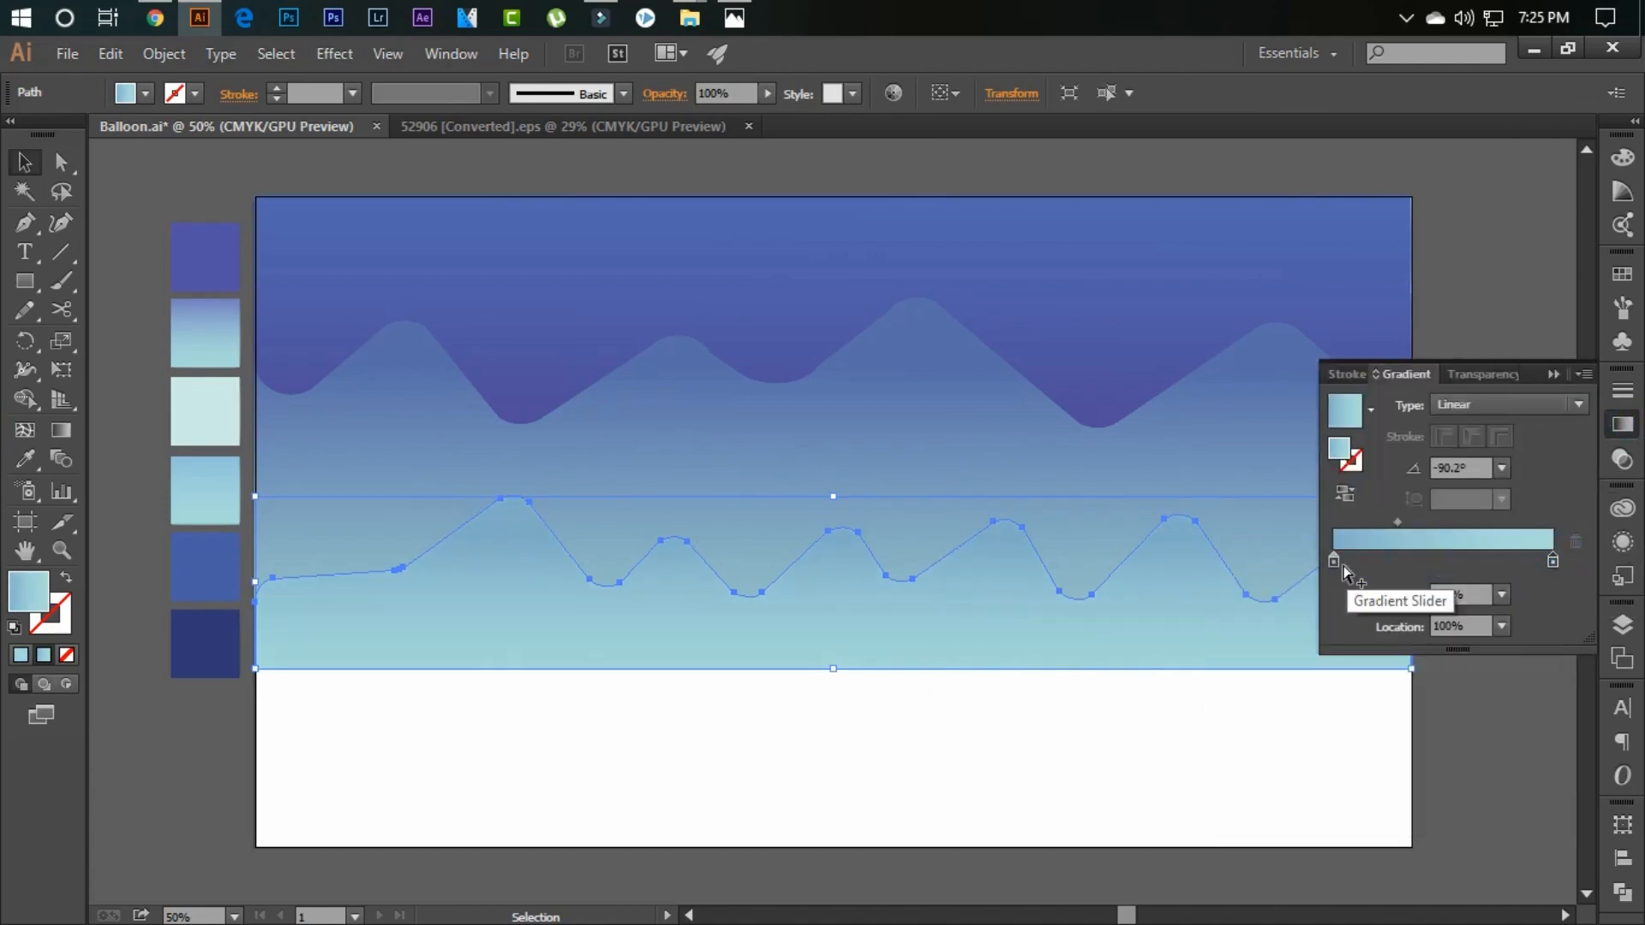
- Set the hill gradient's start stop to 47% cyan and fine-tune its black amount
double_click(1335, 562)
left_click_drag(1406, 656, 1414, 656)
double_click(1553, 561)
left_click(1552, 561)
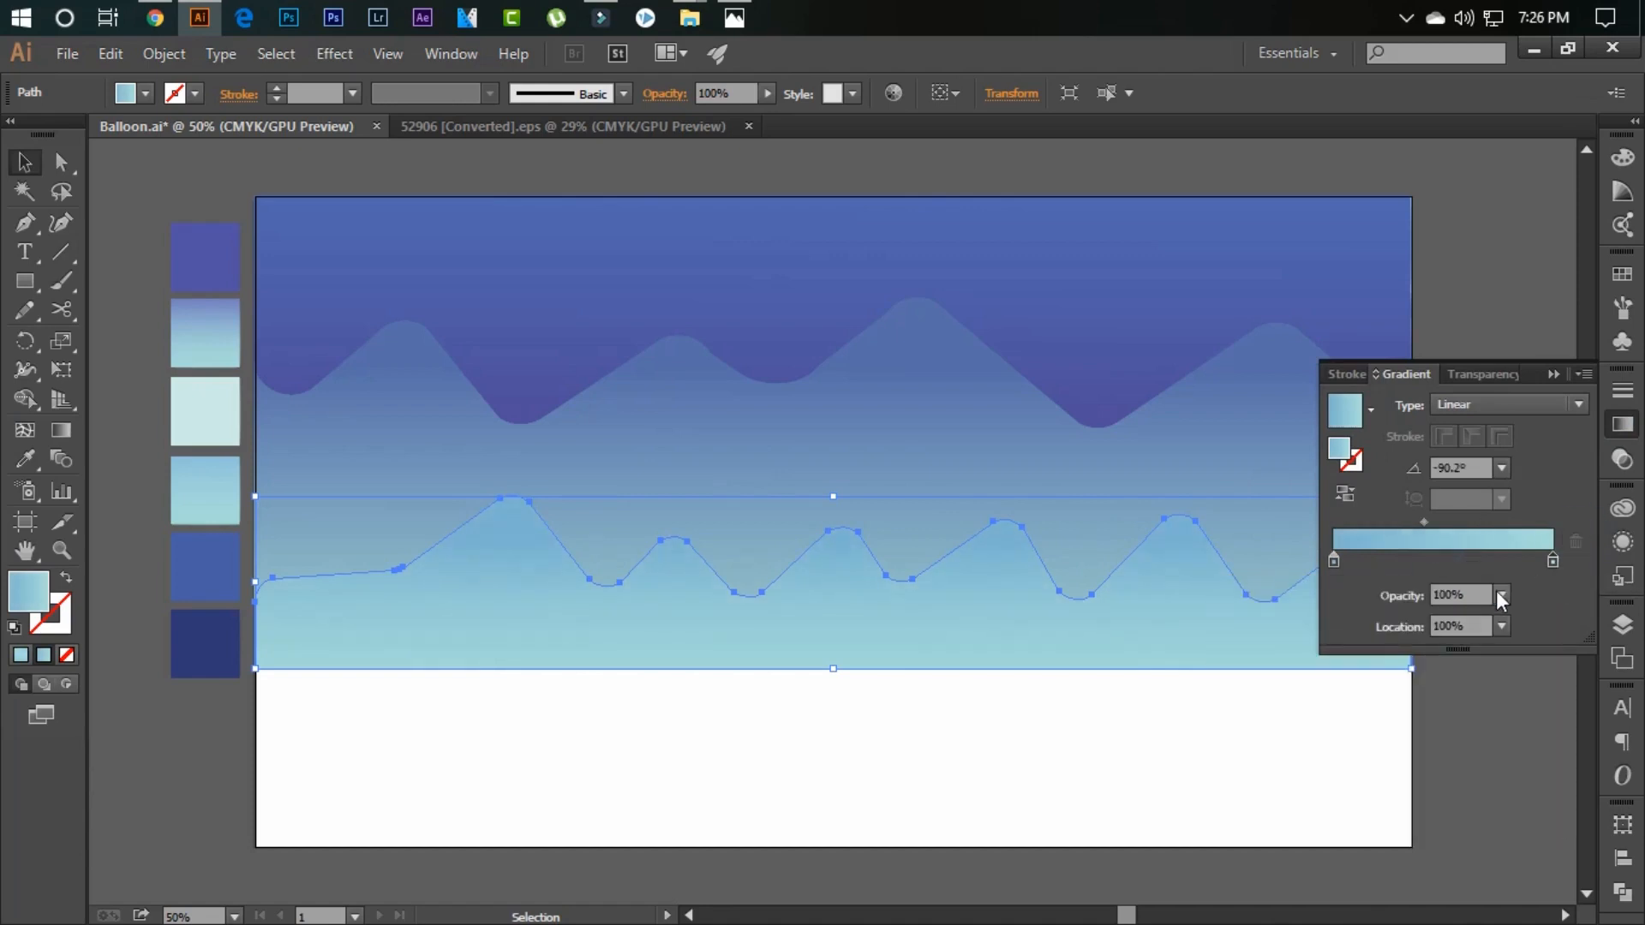
double_click(1335, 562)
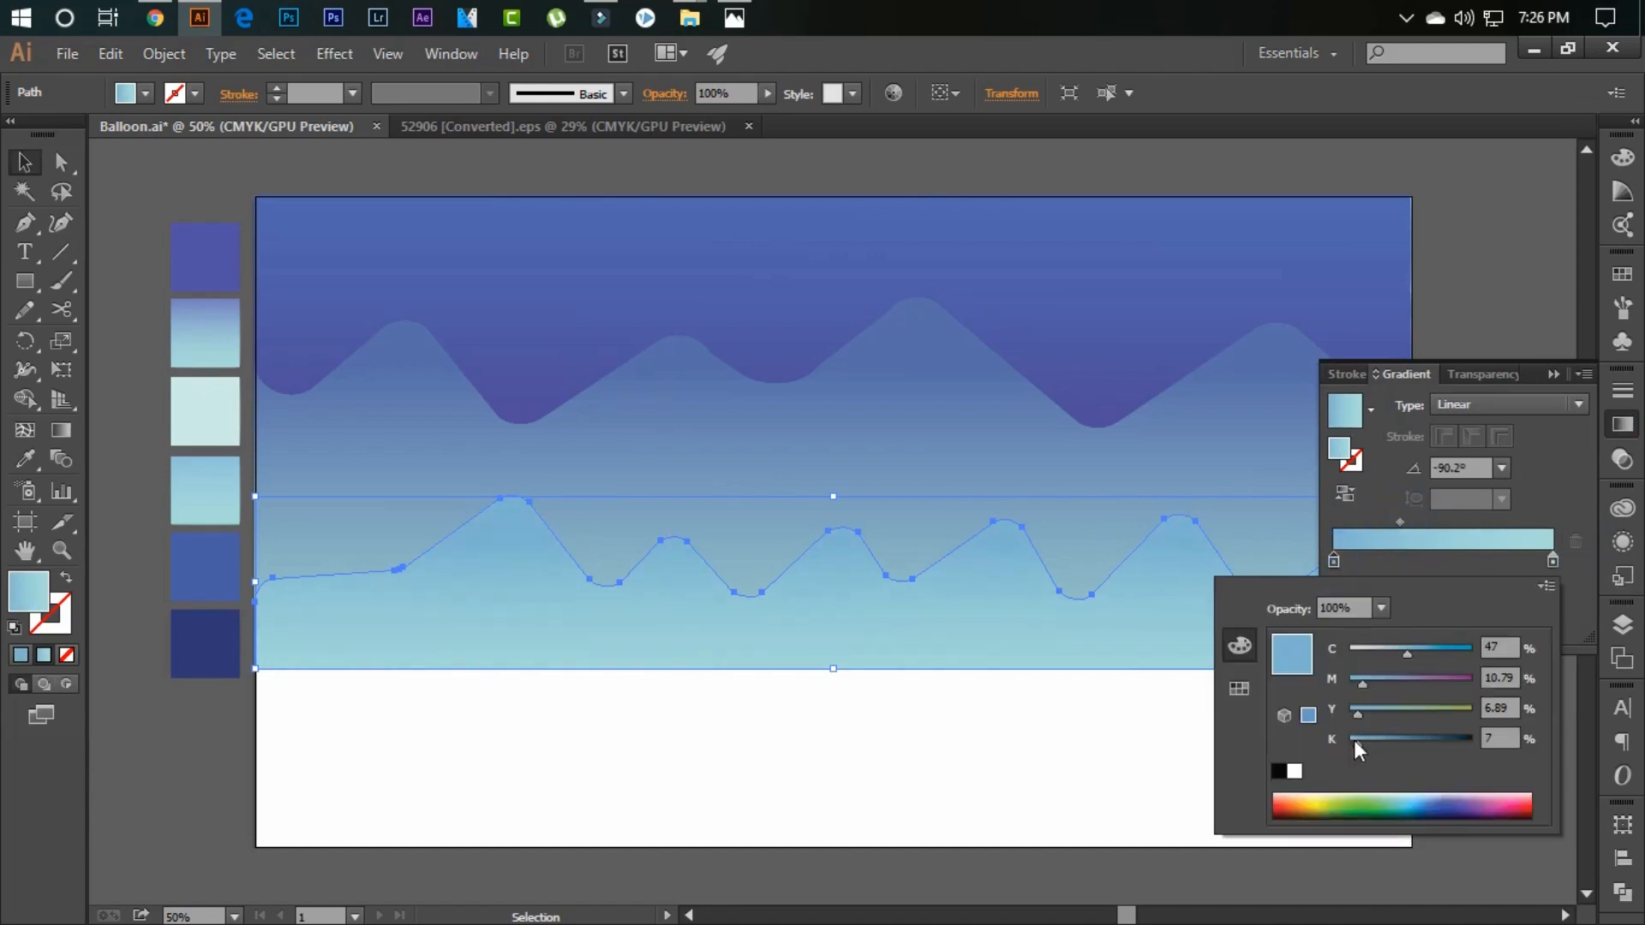
left_click(1547, 586)
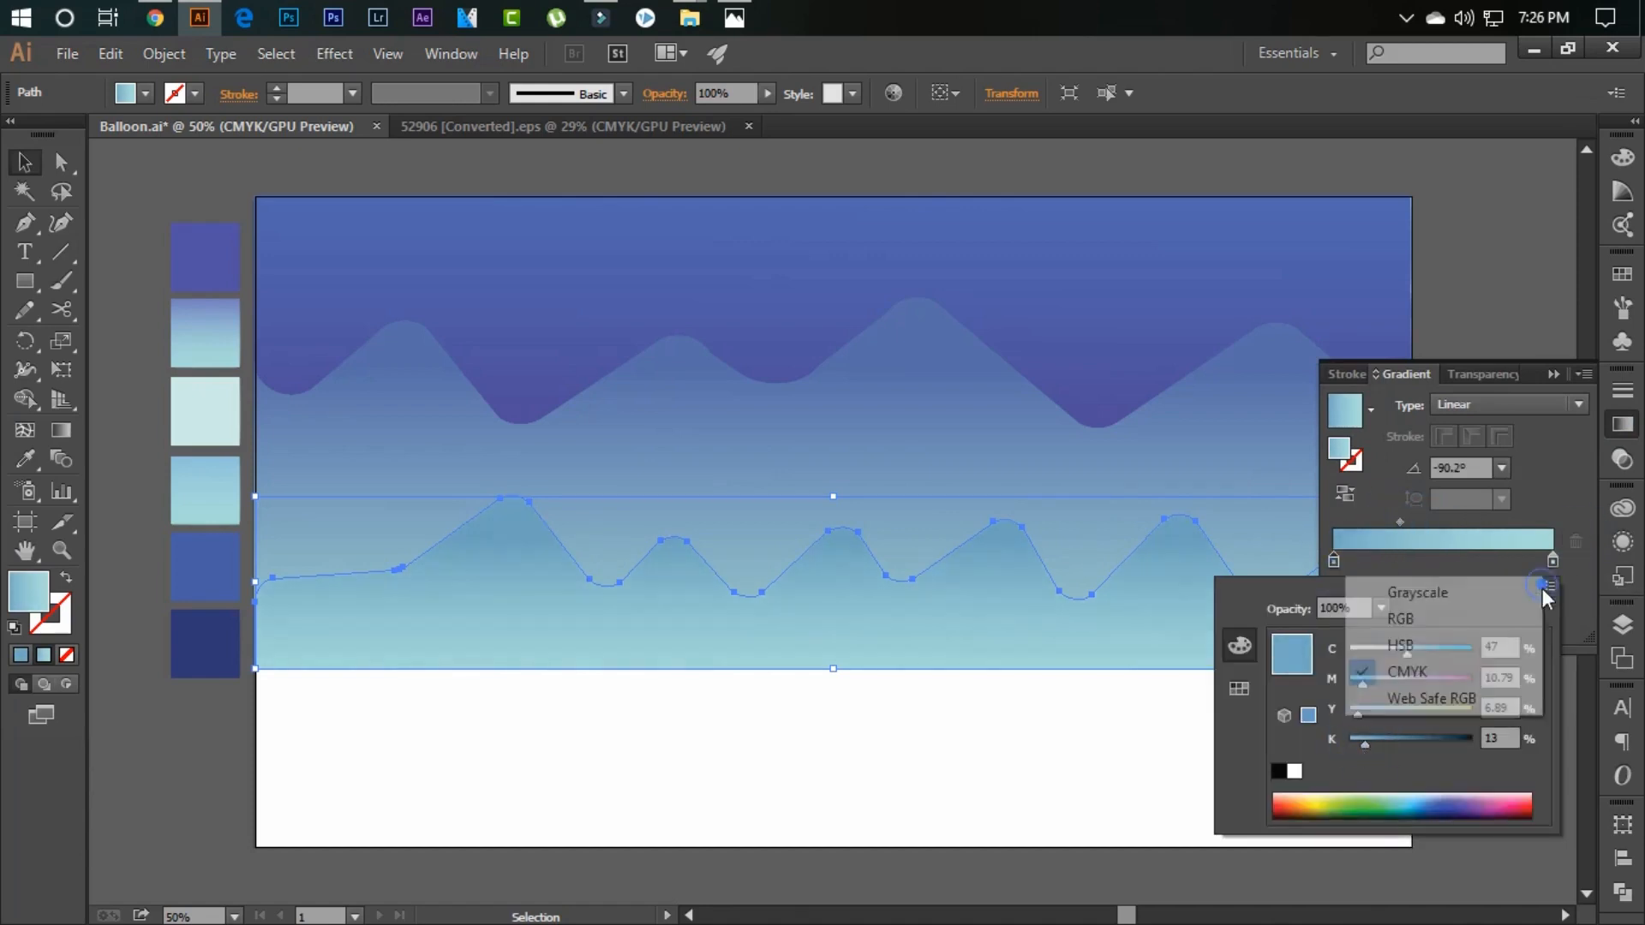
left_click(1457, 615)
- Increase the cyan in the hill gradient's end stop and move the gradient midpoint closer to that stop
double_click(1553, 561)
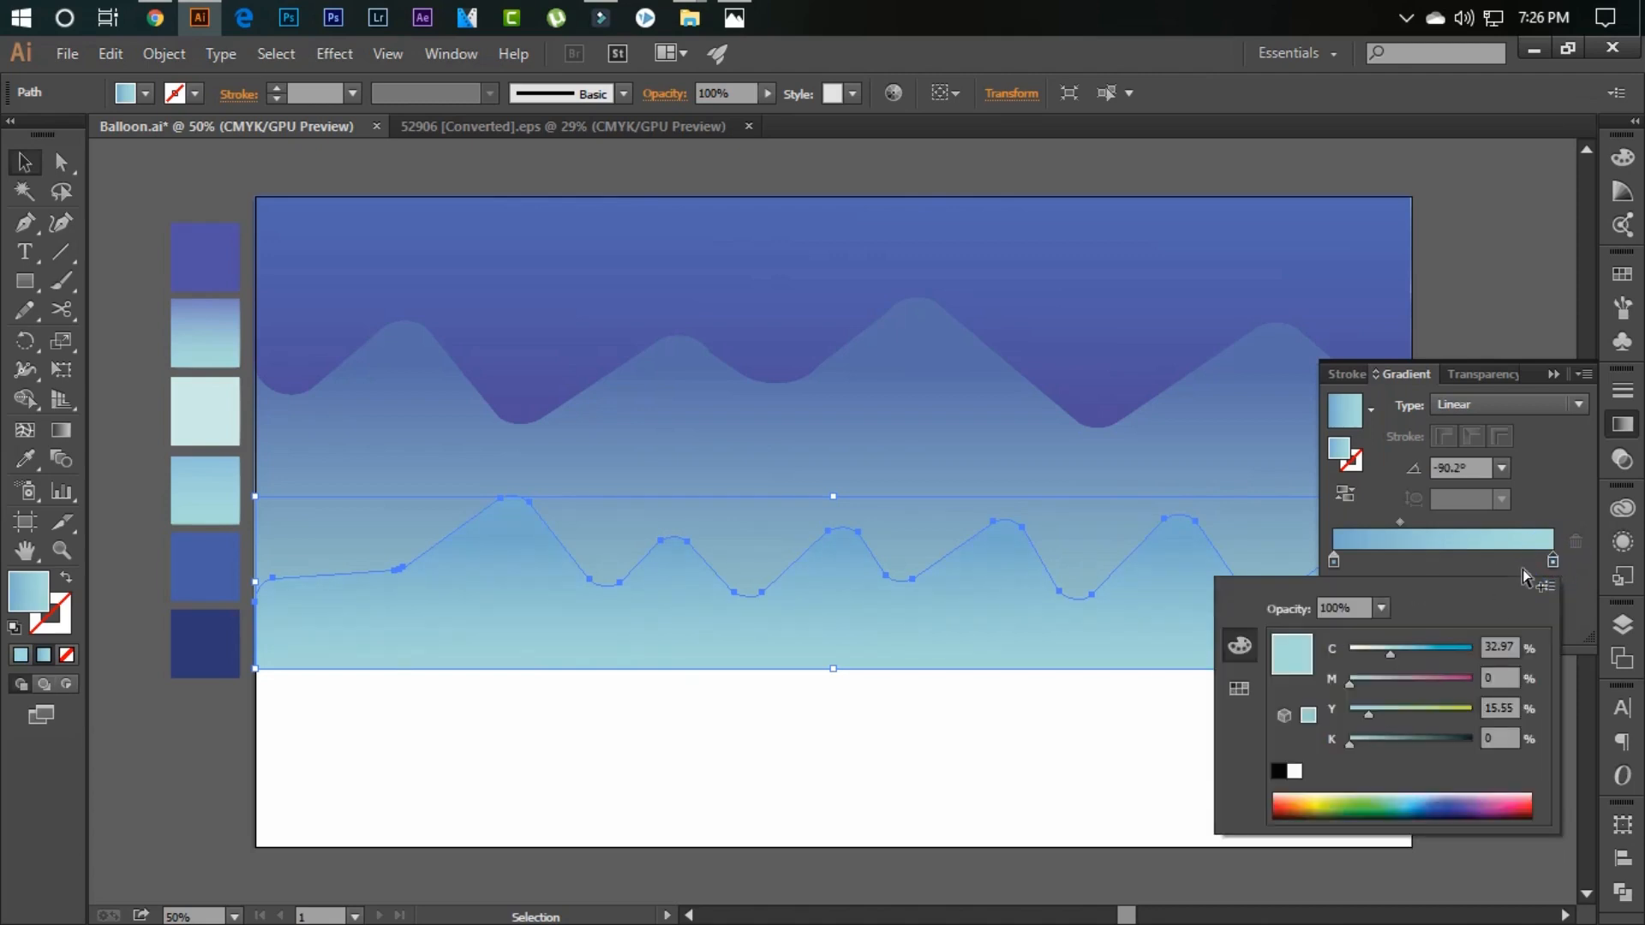
left_click_drag(1431, 655, 1420, 654)
left_click(1438, 564)
left_click_drag(1400, 522, 1427, 521)
double_click(1553, 561)
left_click_drag(1420, 655, 1412, 655)
left_click(1567, 553)
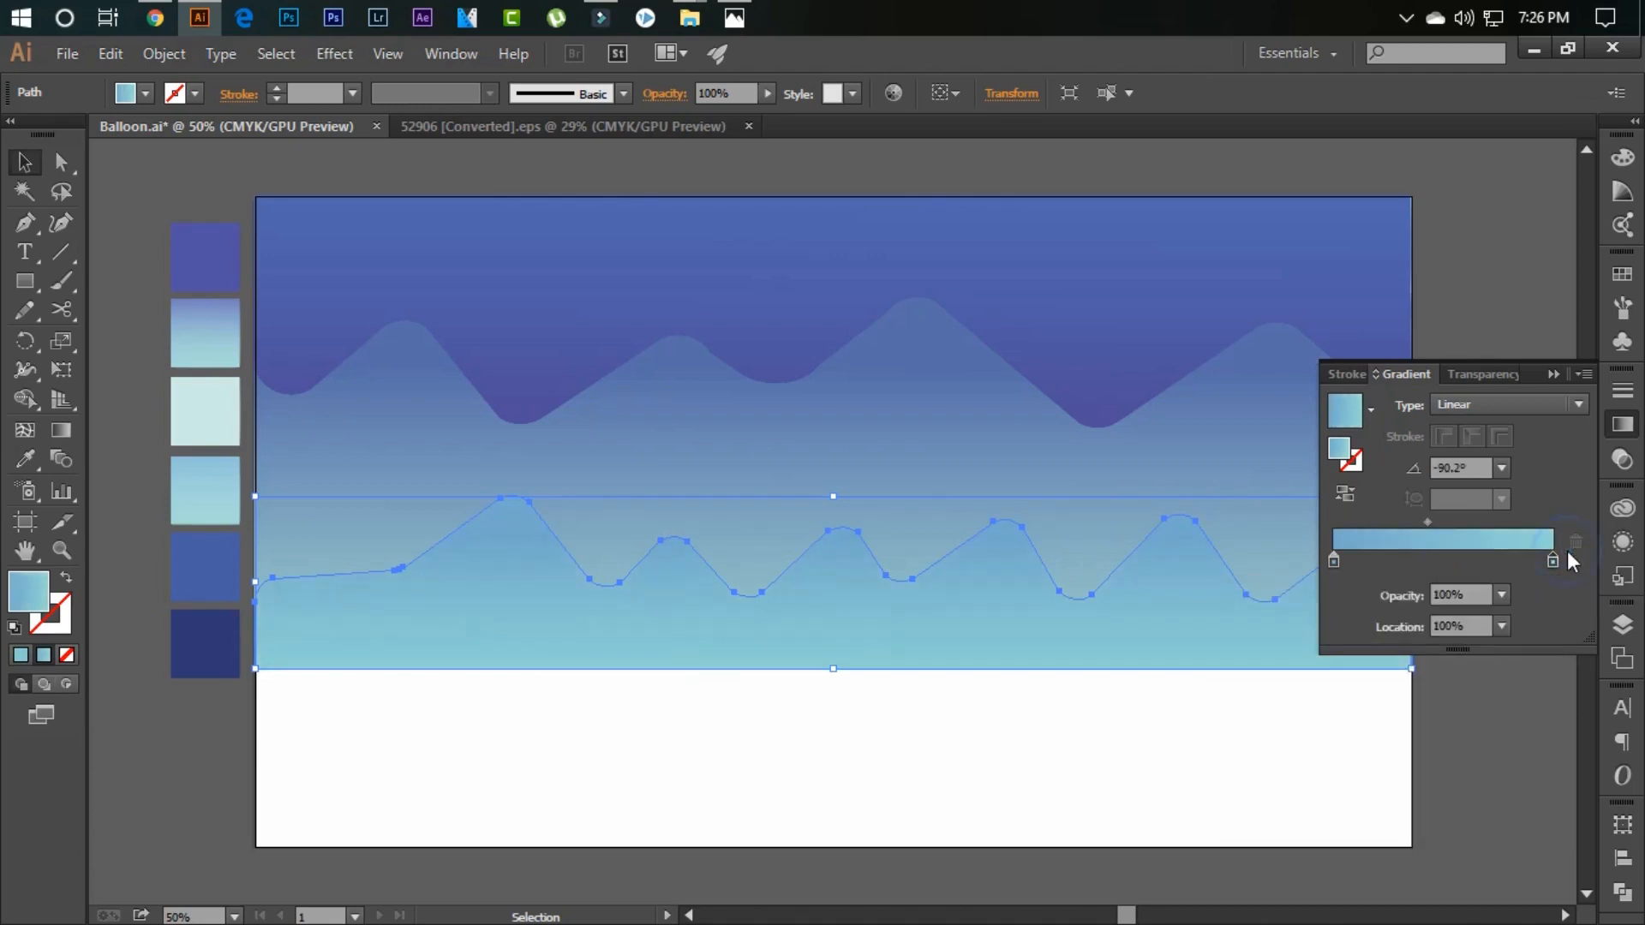
- Group the sky, mountain band and light blue hills, and squash the group vertically by raising its lower edge
left_click(1559, 379)
left_click(1144, 283)
left_click(1143, 488, "shift")
left_click(1150, 629, "shift")
key("ctrl+g")
left_click_drag(833, 668, 833, 627)
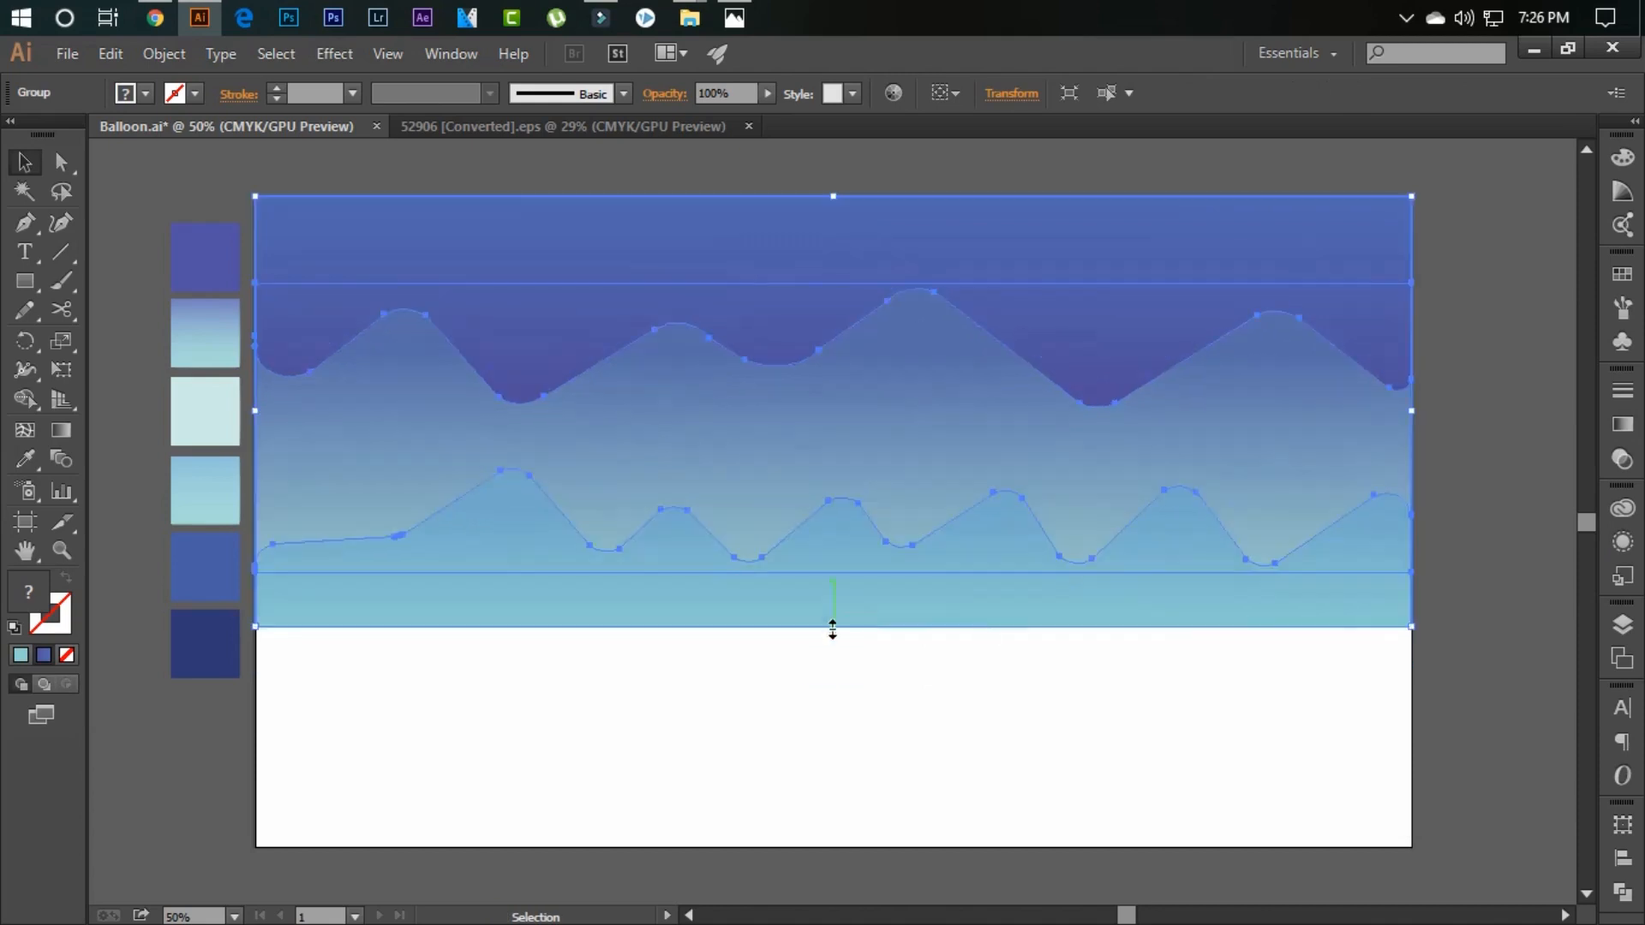
left_click(844, 694)
- Draw a circle with the Ellipse tool and place it just below the middle mountain valley, overlapping the hills
left_click_drag(29, 274, 133, 338)
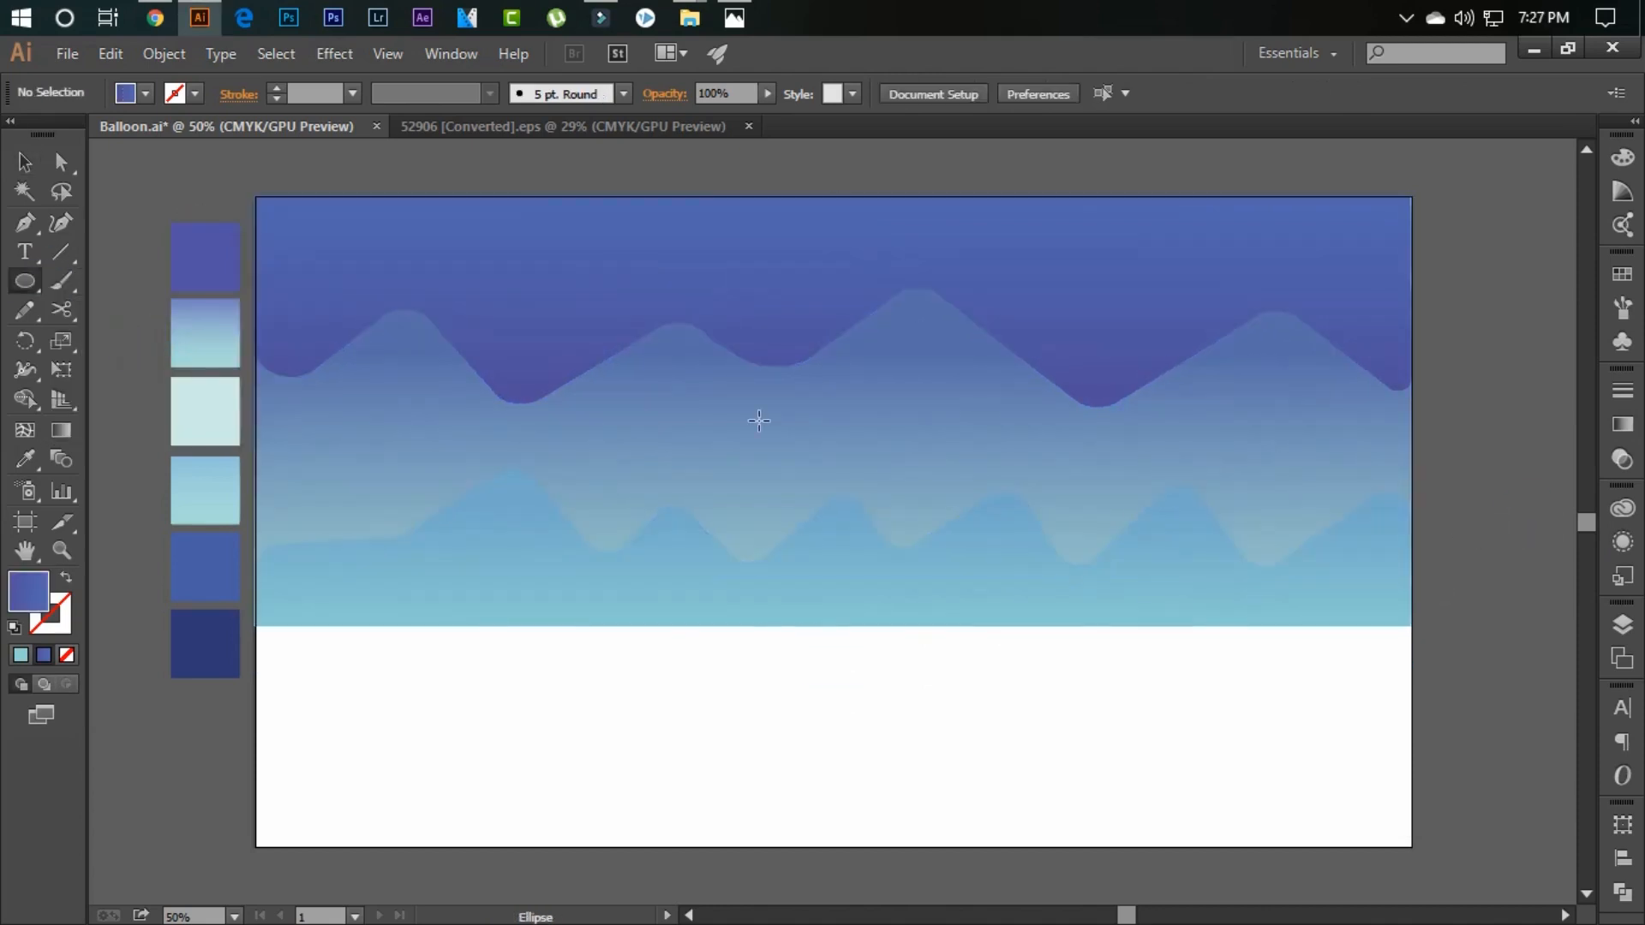
left_click_drag(882, 498, 881, 498)
left_click(881, 497, "alt")
key("Return")
key("v")
key("Delete")
left_click_drag(866, 400, 810, 434)
key("i")
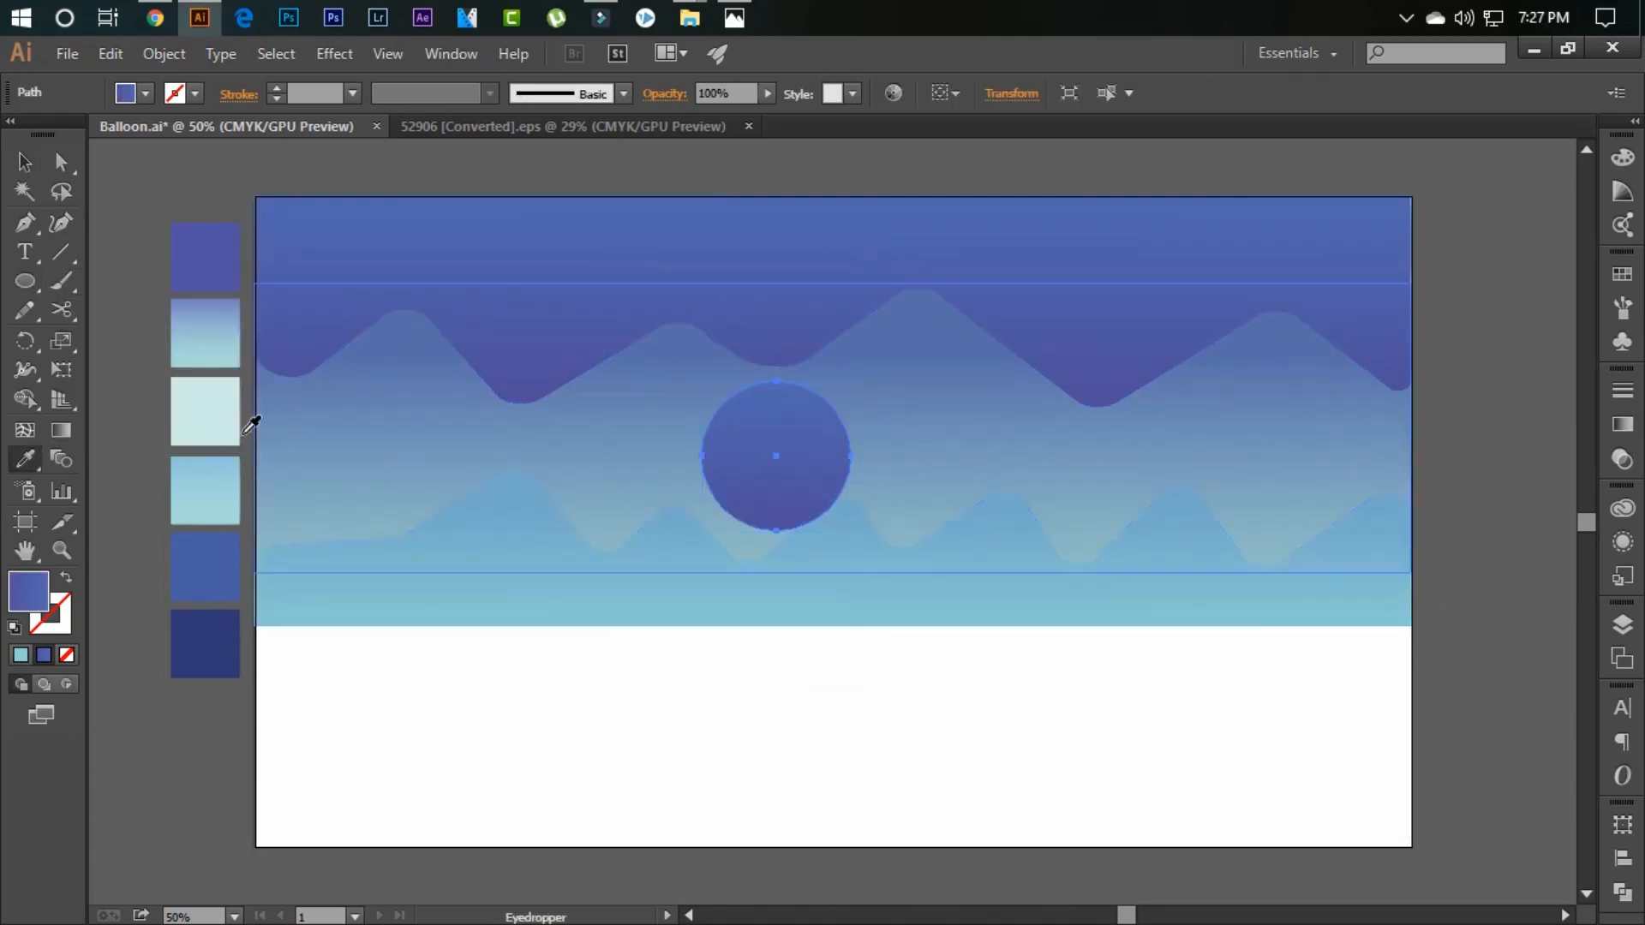
- Fill the circle with the pale mint swatch colour and adjust it to a slightly darker tone
left_click(216, 420)
key("v")
left_click(674, 693)
left_click(804, 456)
double_click(28, 592)
left_click(1096, 261)
left_click(1618, 226)
left_click(1451, 479)
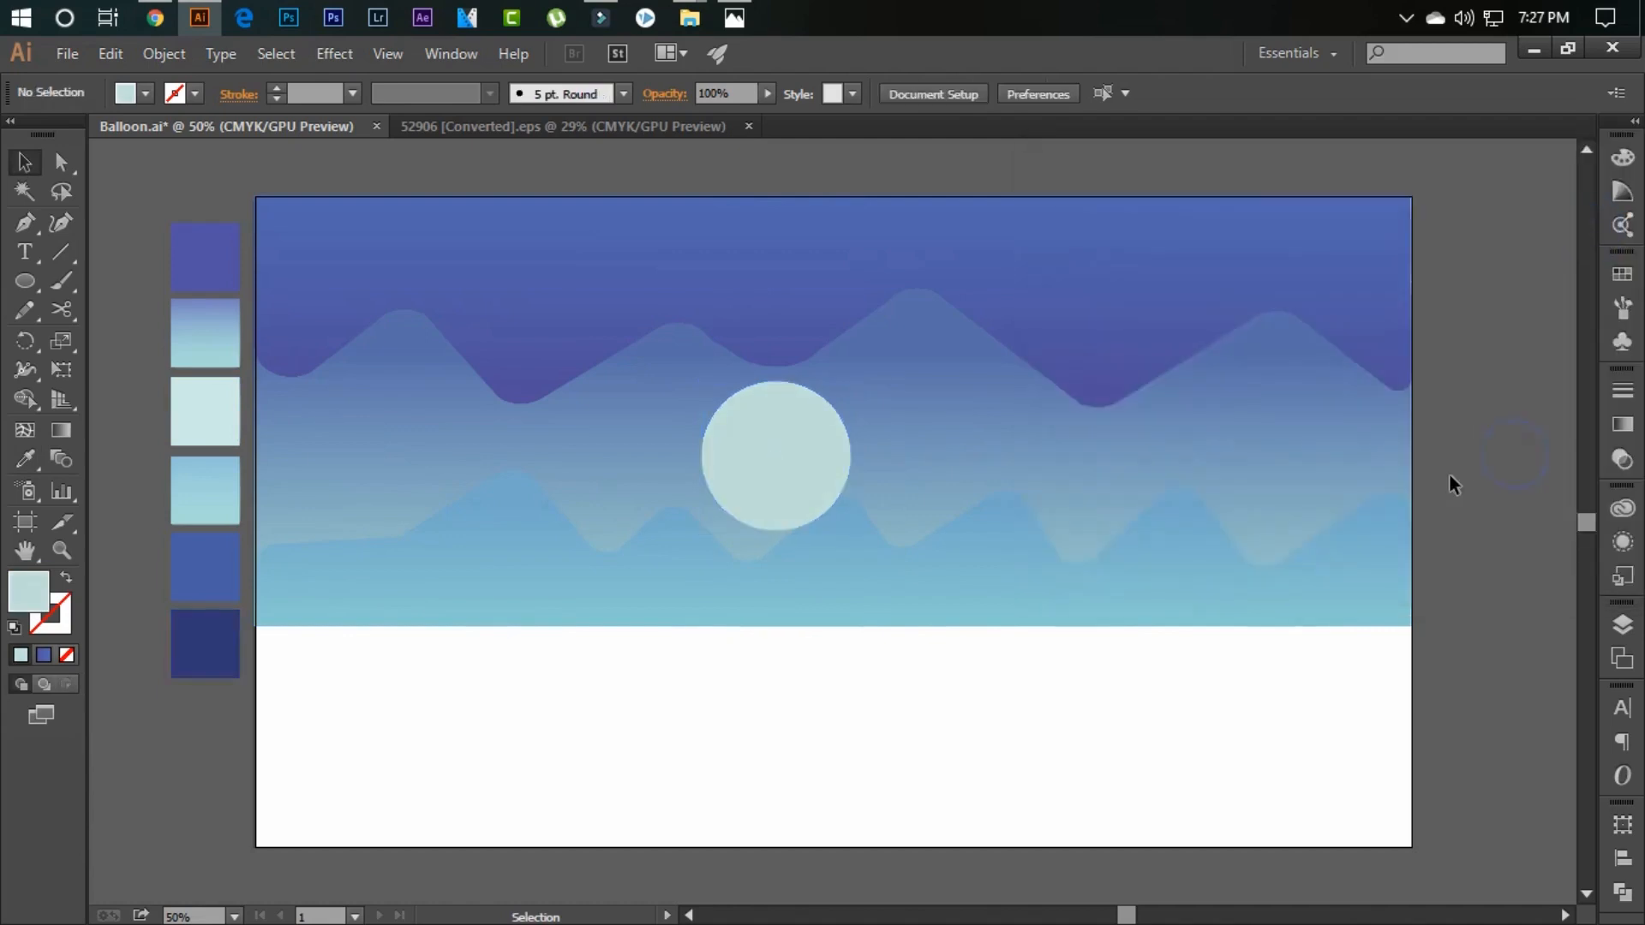
- Try to rearrange the light blue hills' stacking order inside the group so the circle sits behind them
double_click(850, 546)
right_click(852, 546)
mouse_move(960, 500)
left_click(1237, 528)
double_click(1431, 474)
double_click(834, 529)
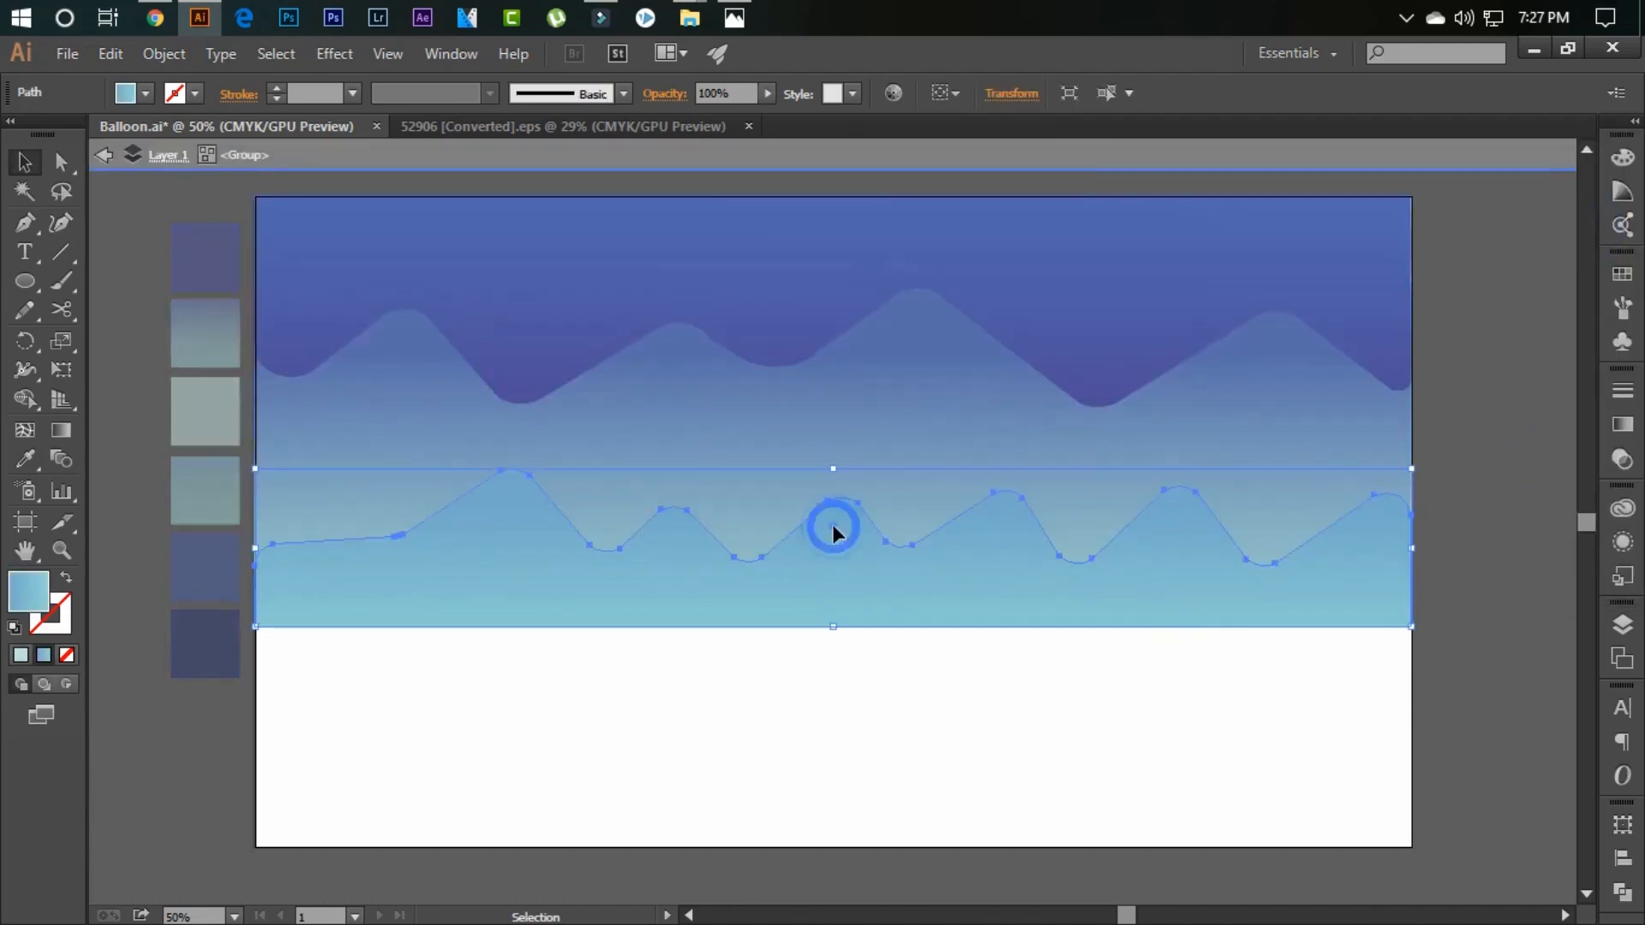
right_click(833, 529)
left_click(947, 482)
left_click(1148, 486)
double_click(1473, 467)
- Try another stacking order for the circle and the grouped background, and delete the circle
right_click(763, 477)
left_click(867, 818)
left_click(1093, 759)
key("Delete")
- Restore the background group to its former height and ungroup it
left_click(1011, 596)
left_click_drag(834, 626, 835, 669)
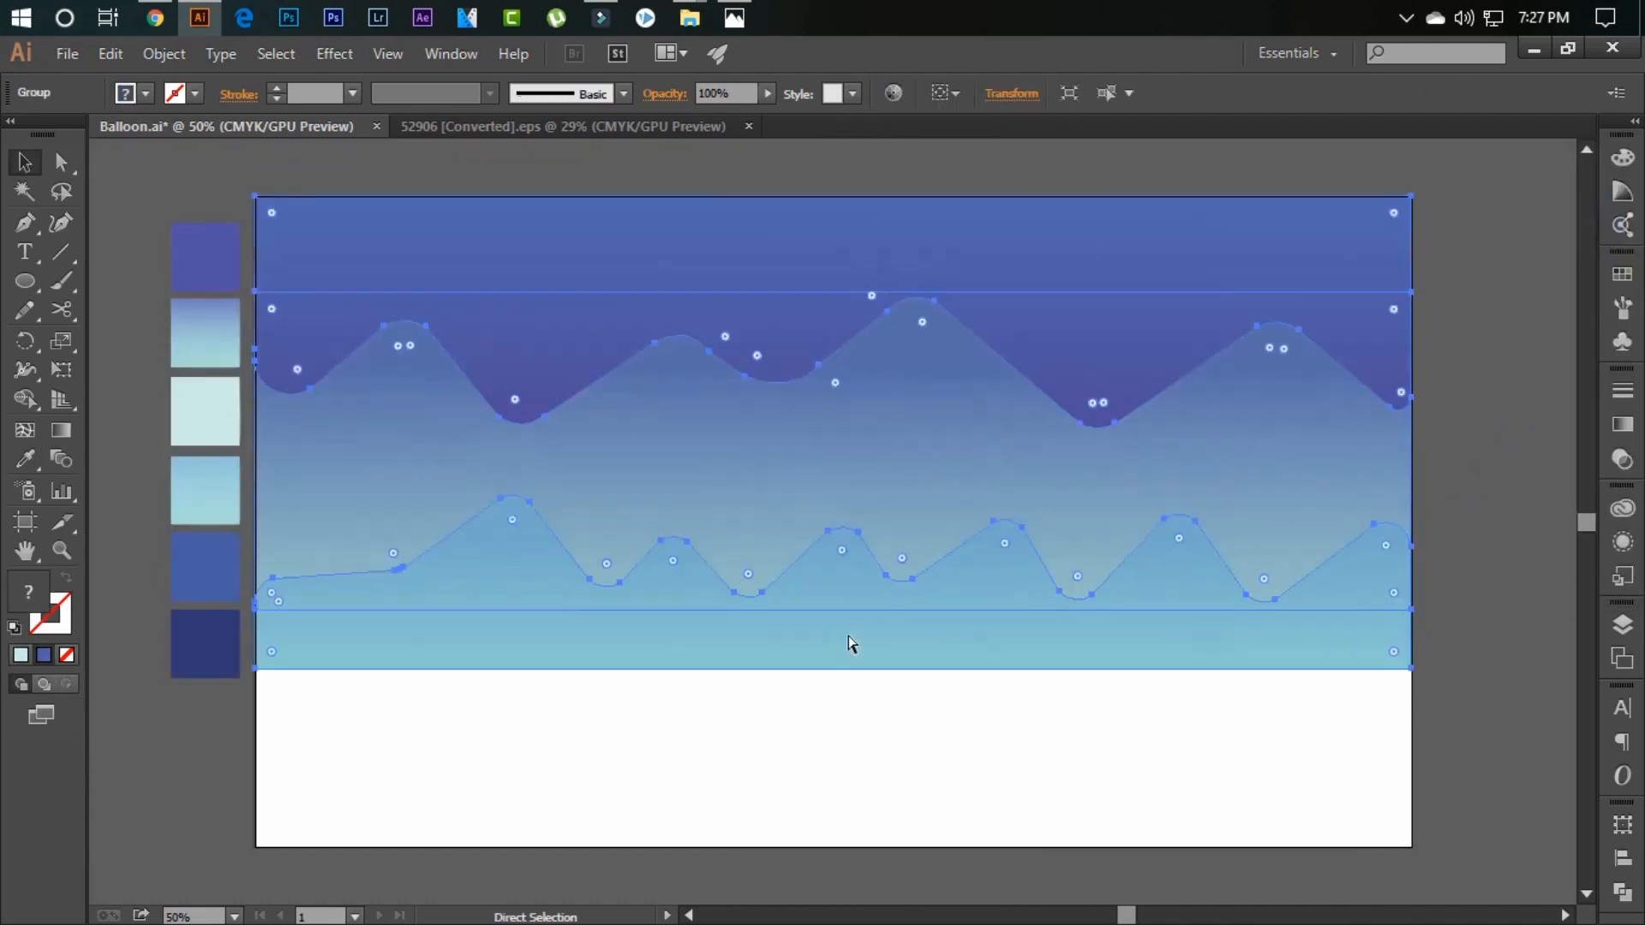
left_click(1452, 530)
double_click(1320, 605)
left_click(111, 587)
double_click(111, 588)
- Draw a circle over the middle of the landscape and fill it with the pale mint swatch colour
left_click(559, 634)
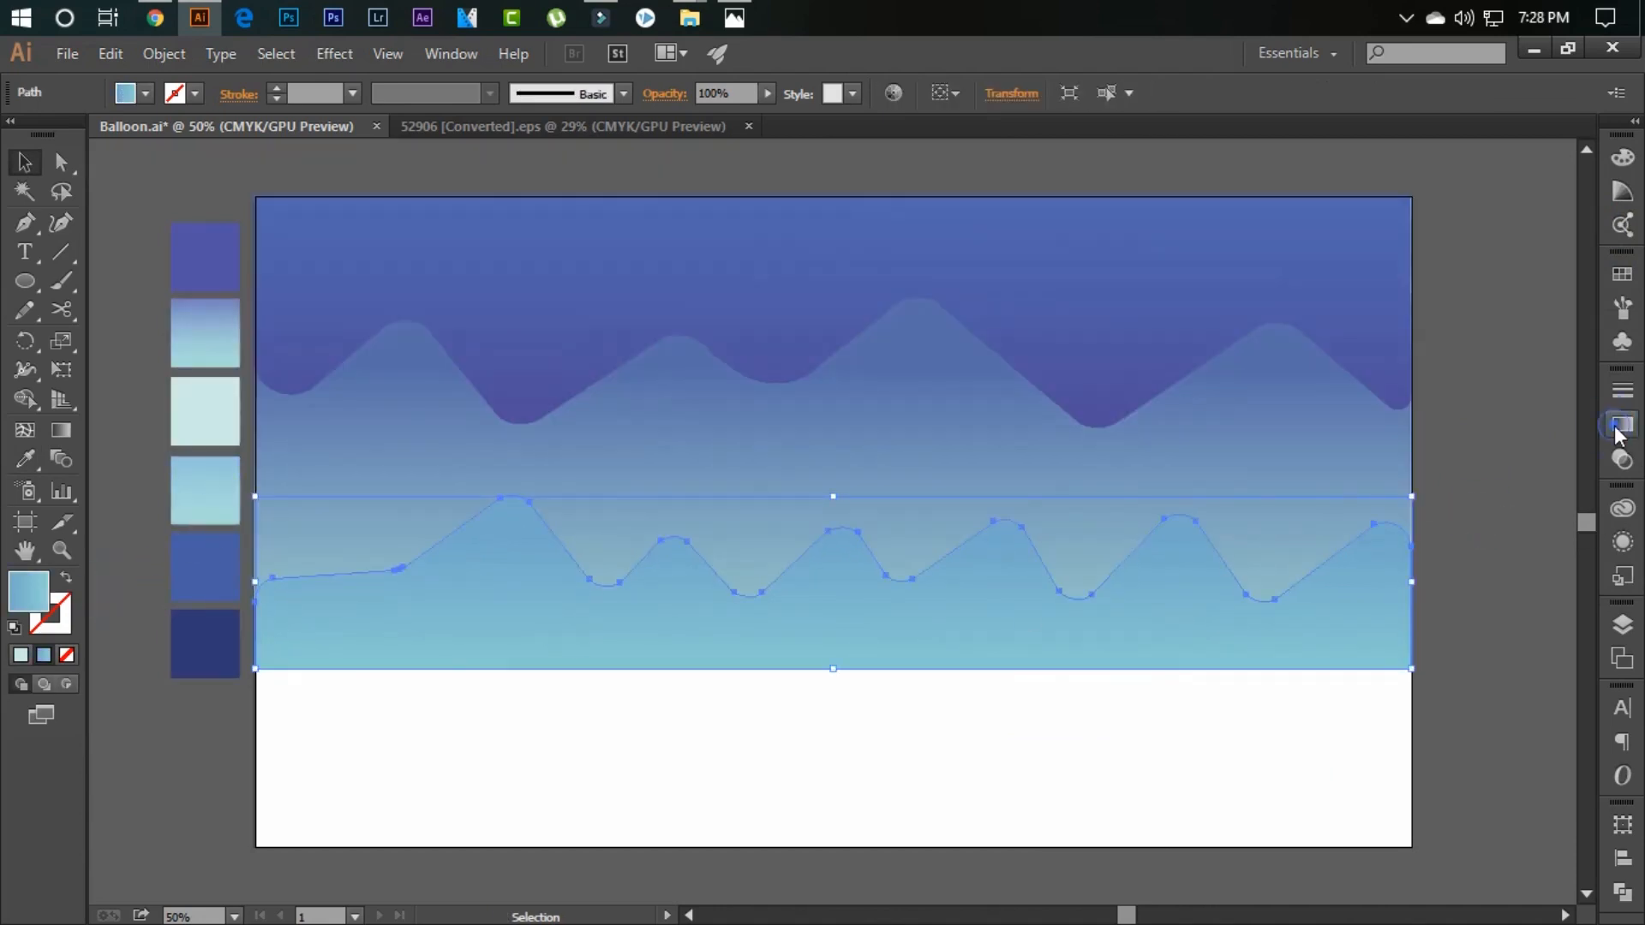
left_click(1512, 416)
left_click(25, 282)
left_click_drag(783, 428, 826, 505)
key("i")
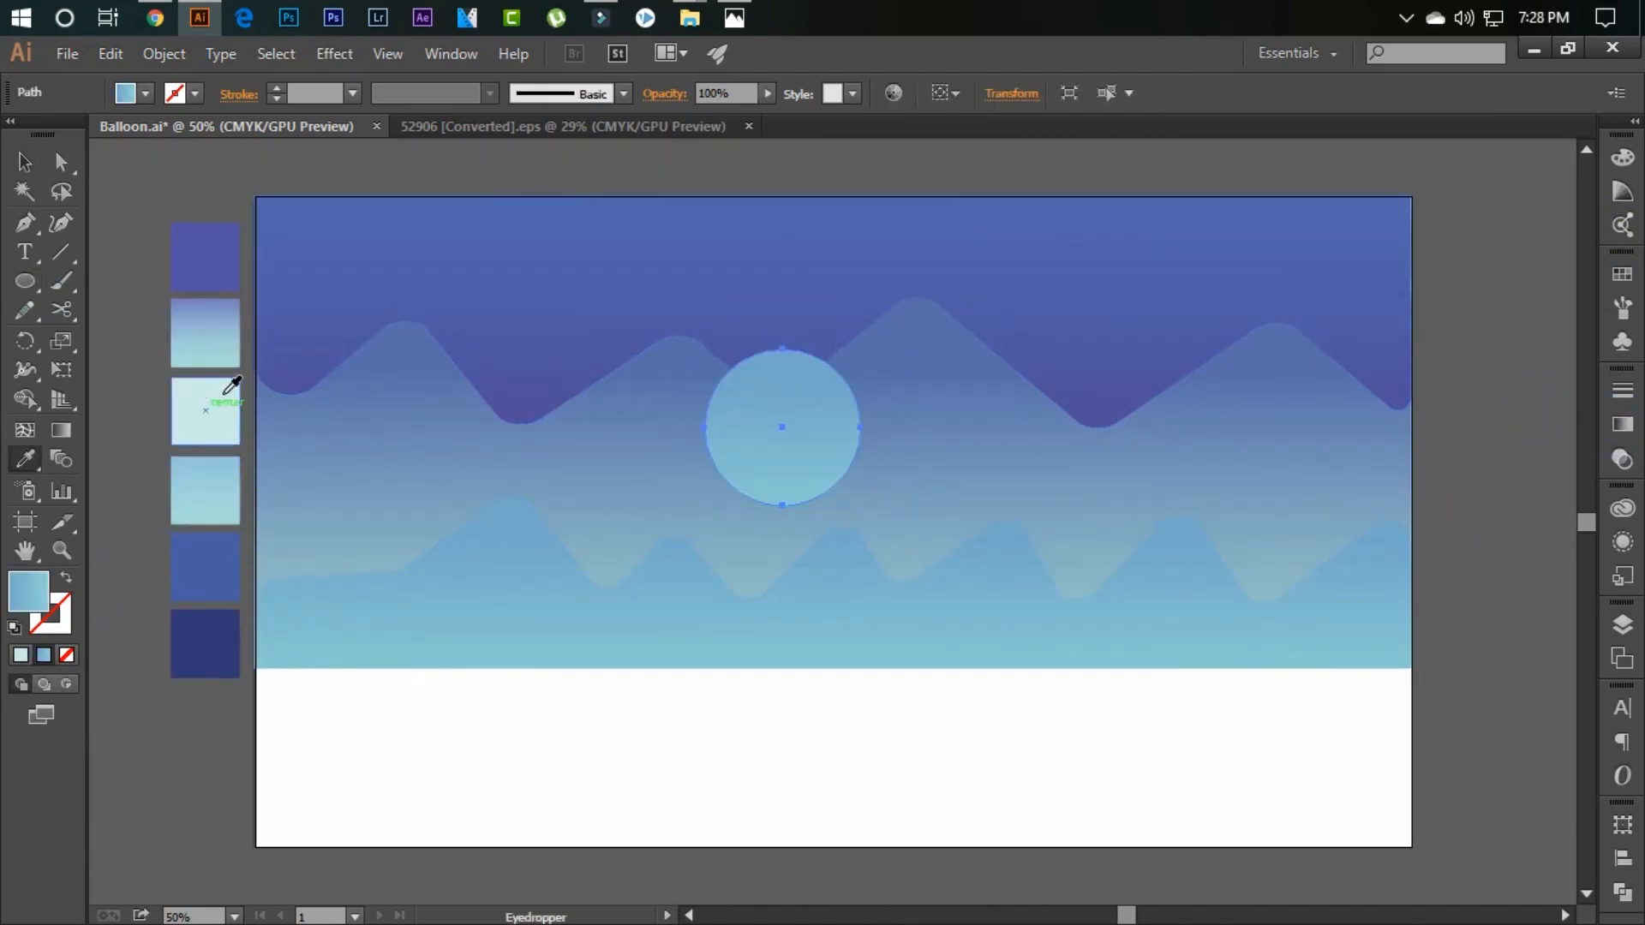
left_click(213, 404)
key("v")
- Try a slightly darker tone for the circle's mint fill
double_click(33, 589)
left_click(1091, 254)
left_click(1616, 225)
- Lower the circle onto the light blue hills and bring the hills in front of it
left_click_drag(802, 433, 820, 526)
right_click(867, 605)
mouse_move(938, 562)
left_click(1209, 563)
left_click(1485, 465)
- Reset the circle's fill to the original pale mint swatch colour
double_click(30, 592)
left_click(1086, 252)
left_click(1616, 226)
key("i")
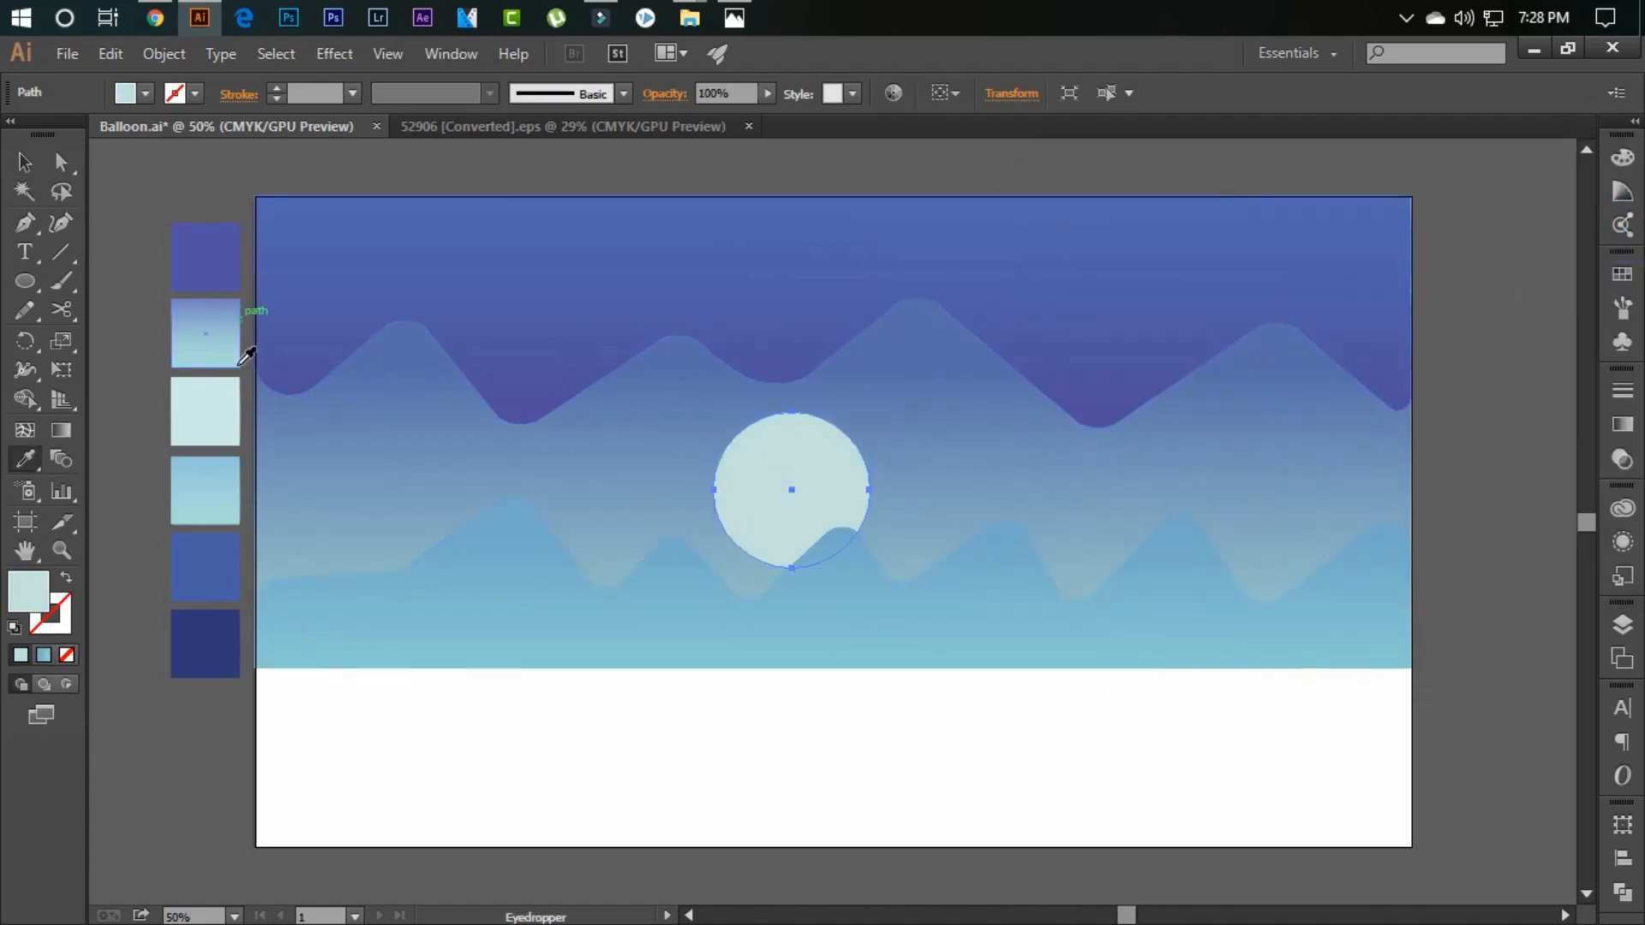
left_click(208, 405)
key("v")
left_click(132, 400)
- Nudge both anchor points of the light blue peak in front of the moon slightly to the left
left_click(828, 536)
key("a")
left_click(828, 531)
left_click(859, 533, "shift")
key("Left")
key("Left")
key("Left")
key("Left")
key("Left")
key("Left")
key("Left")
key("Left")
key("Left")
key("Left")
key("Left")
key("Left")
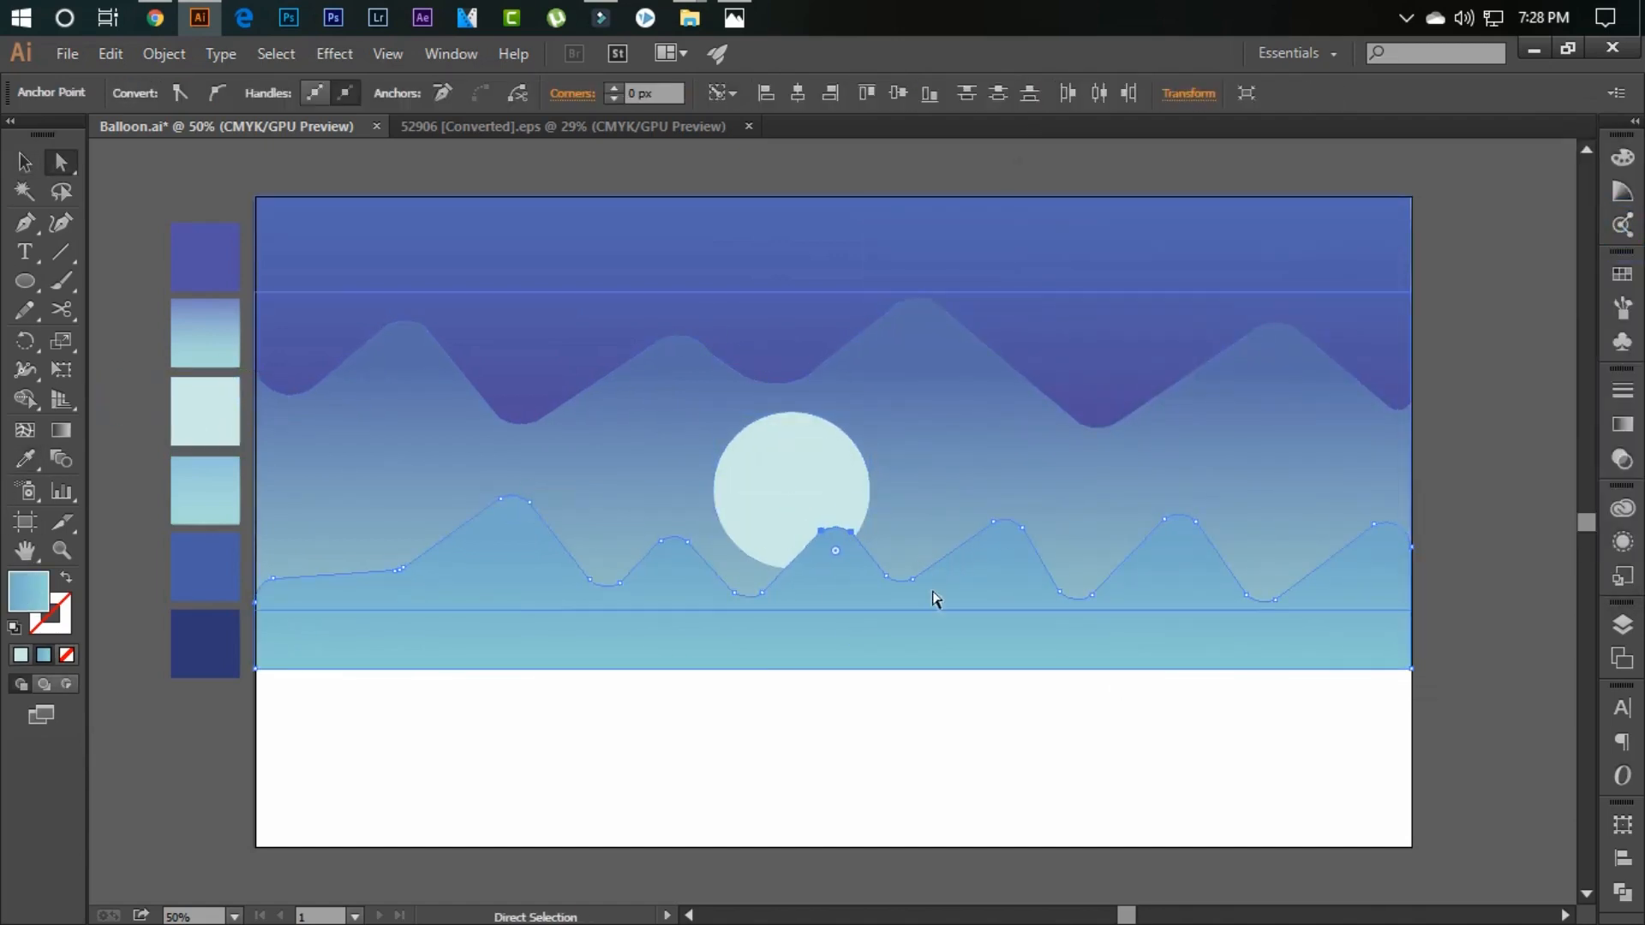
- Raise the light blue peak just right of the moon by nudging its two top anchor points upward
left_click(994, 523)
left_click(1023, 528, "shift")
key("Up")
key("Up")
key("Up")
key("Up")
key("Up")
key("Up")
key("Up")
key("Up")
key("Up")
key("Up")
key("Up")
key("Up")
key("Up")
key("Up")
- Lower the second light blue peak right of the moon by nudging its two top anchor points downward
left_click(1166, 520)
left_click(1196, 523, "shift")
key("Down")
key("Down")
key("Down")
key("Down")
key("Down")
key("Down")
key("Down")
key("Down")
key("Down")
key("Down")
key("Down")
key("Down")
key("Down")
key("Down")
key("Down")
key("Down")
key("Down")
key("Down")
key("Down")
key("Down")
- Spread the crowded anchor points at the foot of the leftmost light blue hill apart into a gentler slope
key("z")
left_click(400, 566)
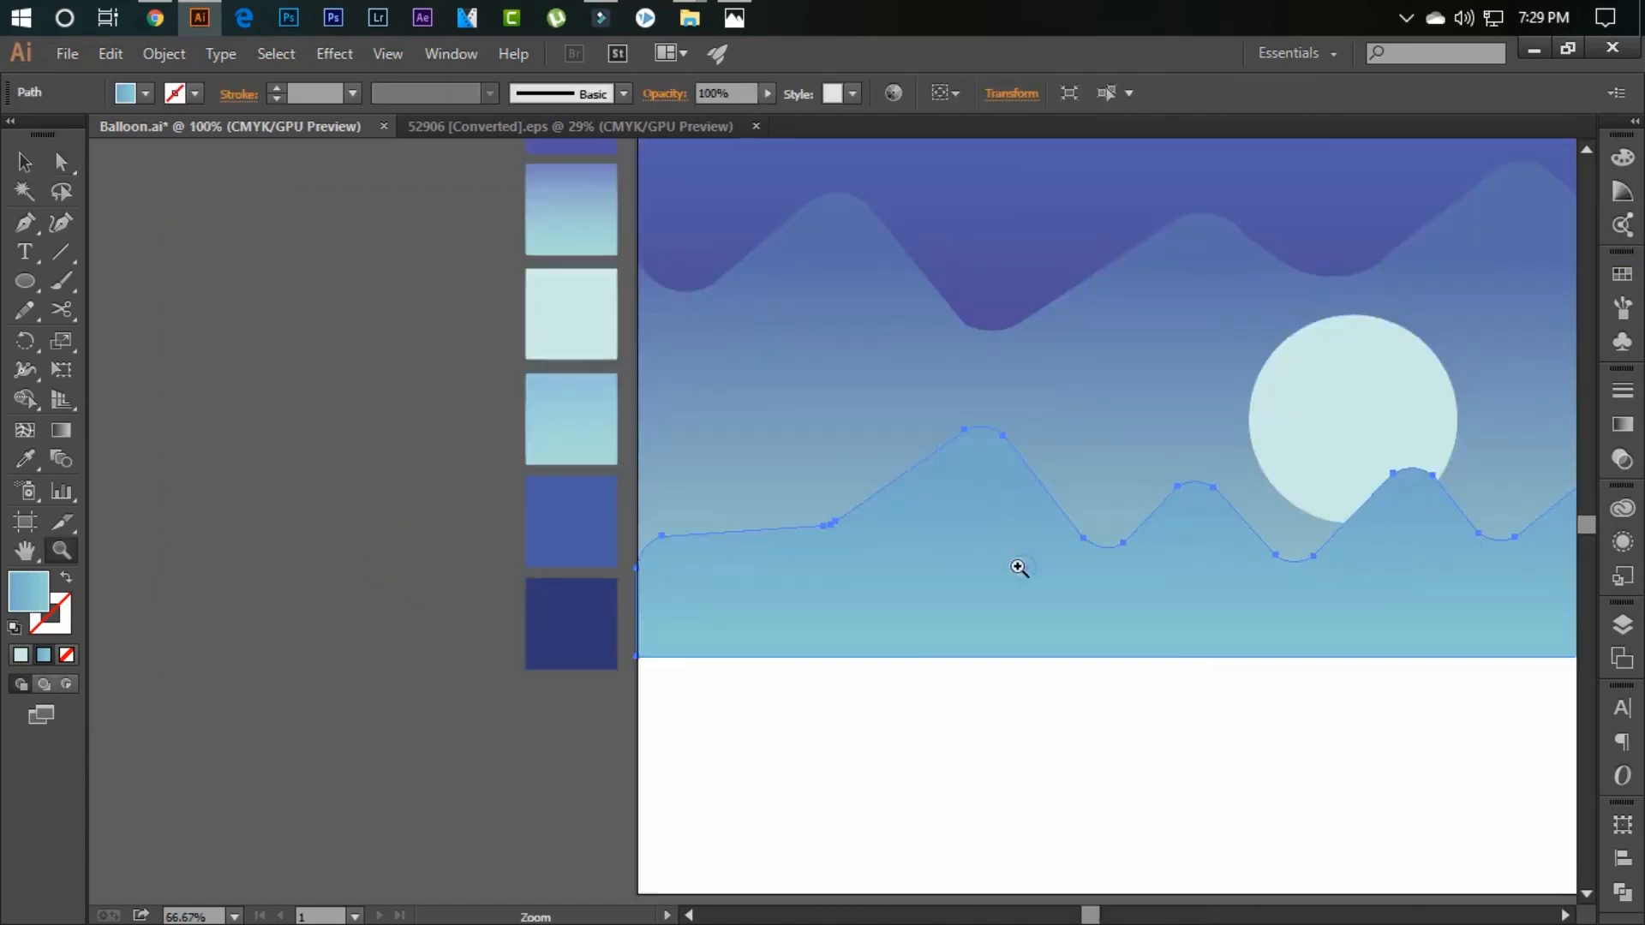
left_click(840, 528)
left_click(839, 528)
key("v")
key("a")
left_click_drag(800, 507, 880, 479)
left_click_drag(768, 516, 616, 570)
- Clean up the leftover jag on the leftmost light blue slope and fit the artboard in view
left_click(790, 525)
key("v")
left_click(788, 512)
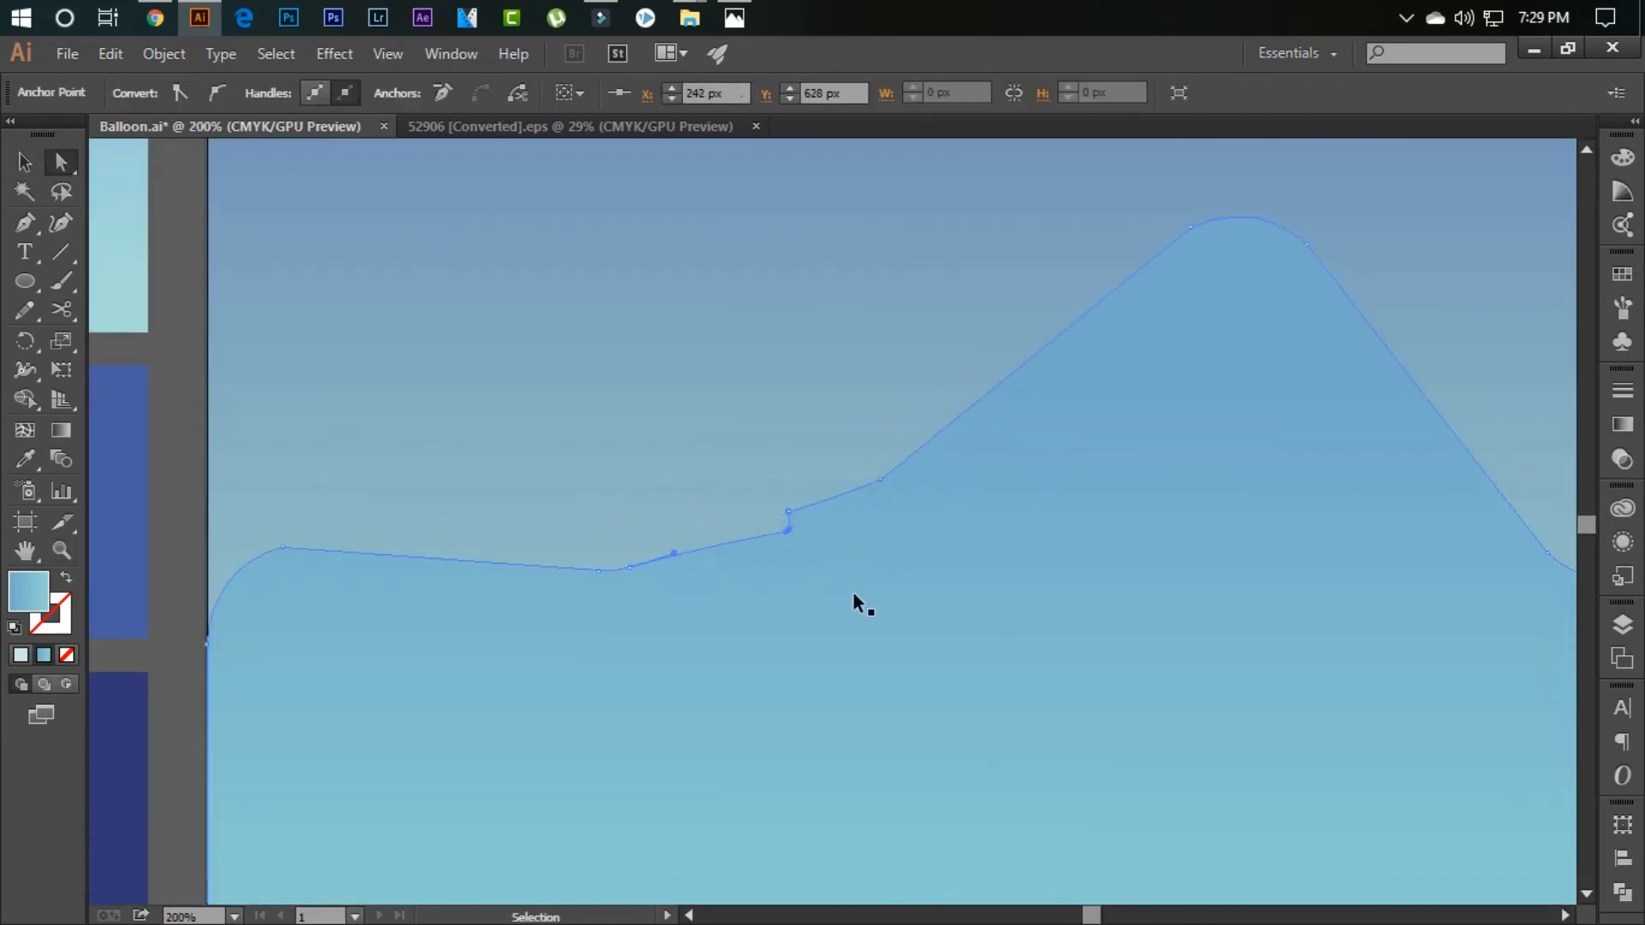
key("z")
left_click(812, 519)
left_click(812, 519)
key("ctrl+0")
key("v")
left_click(110, 751)
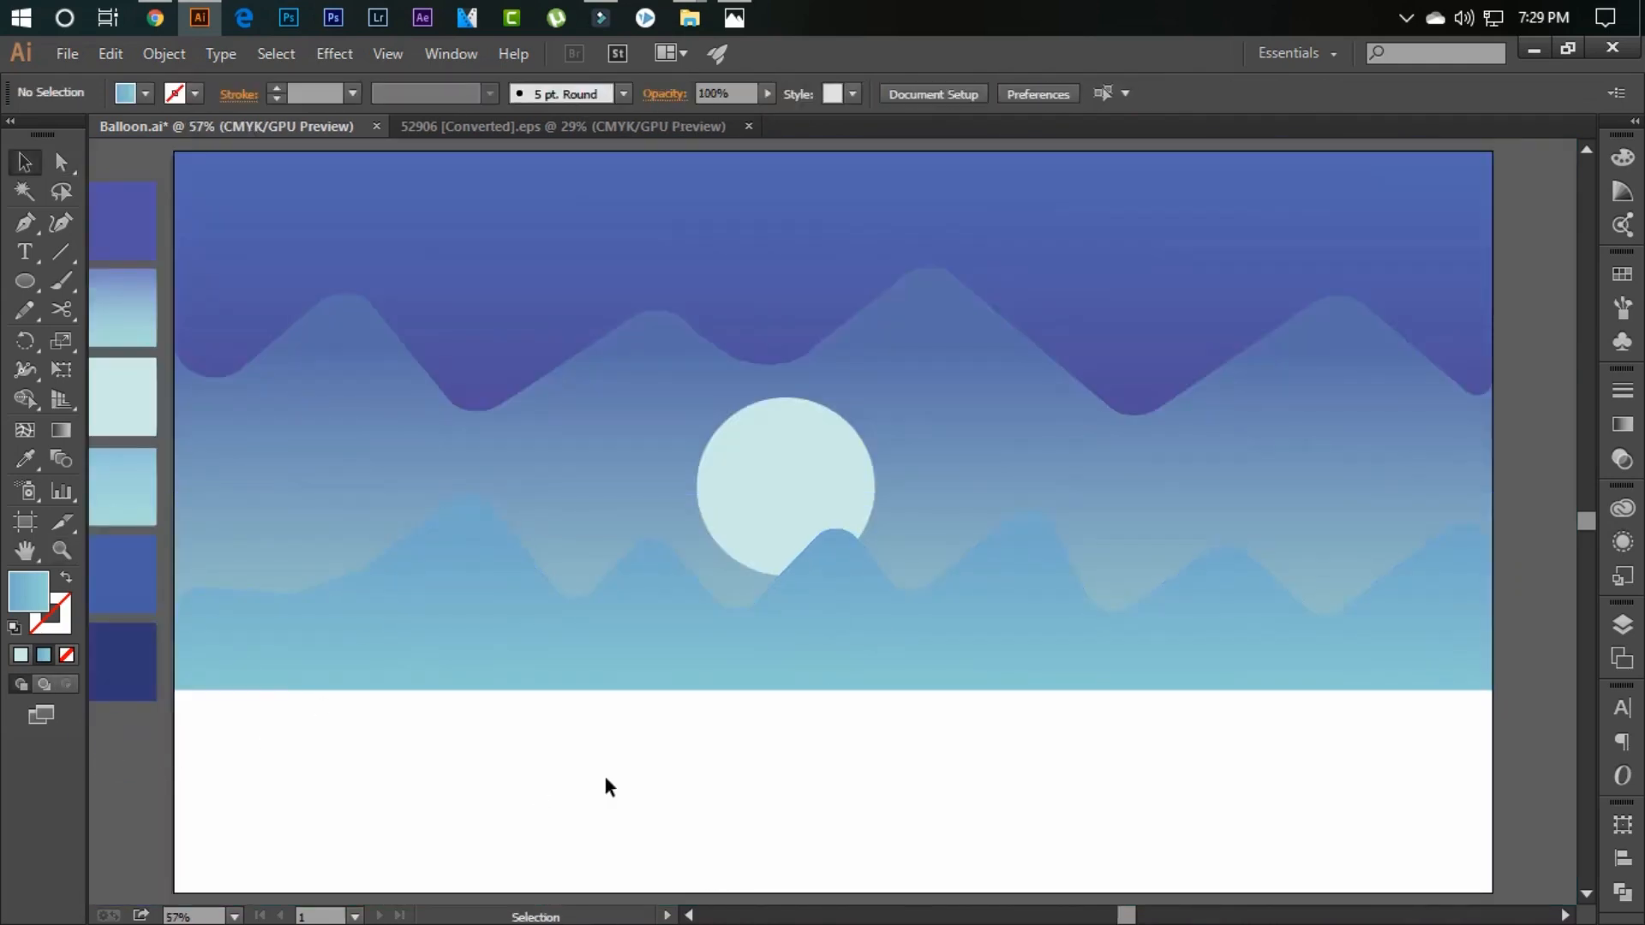
- Darken the upper gradient stop of the light blue hills to 15% black
left_click(763, 687)
left_click(1622, 424)
double_click(1554, 559)
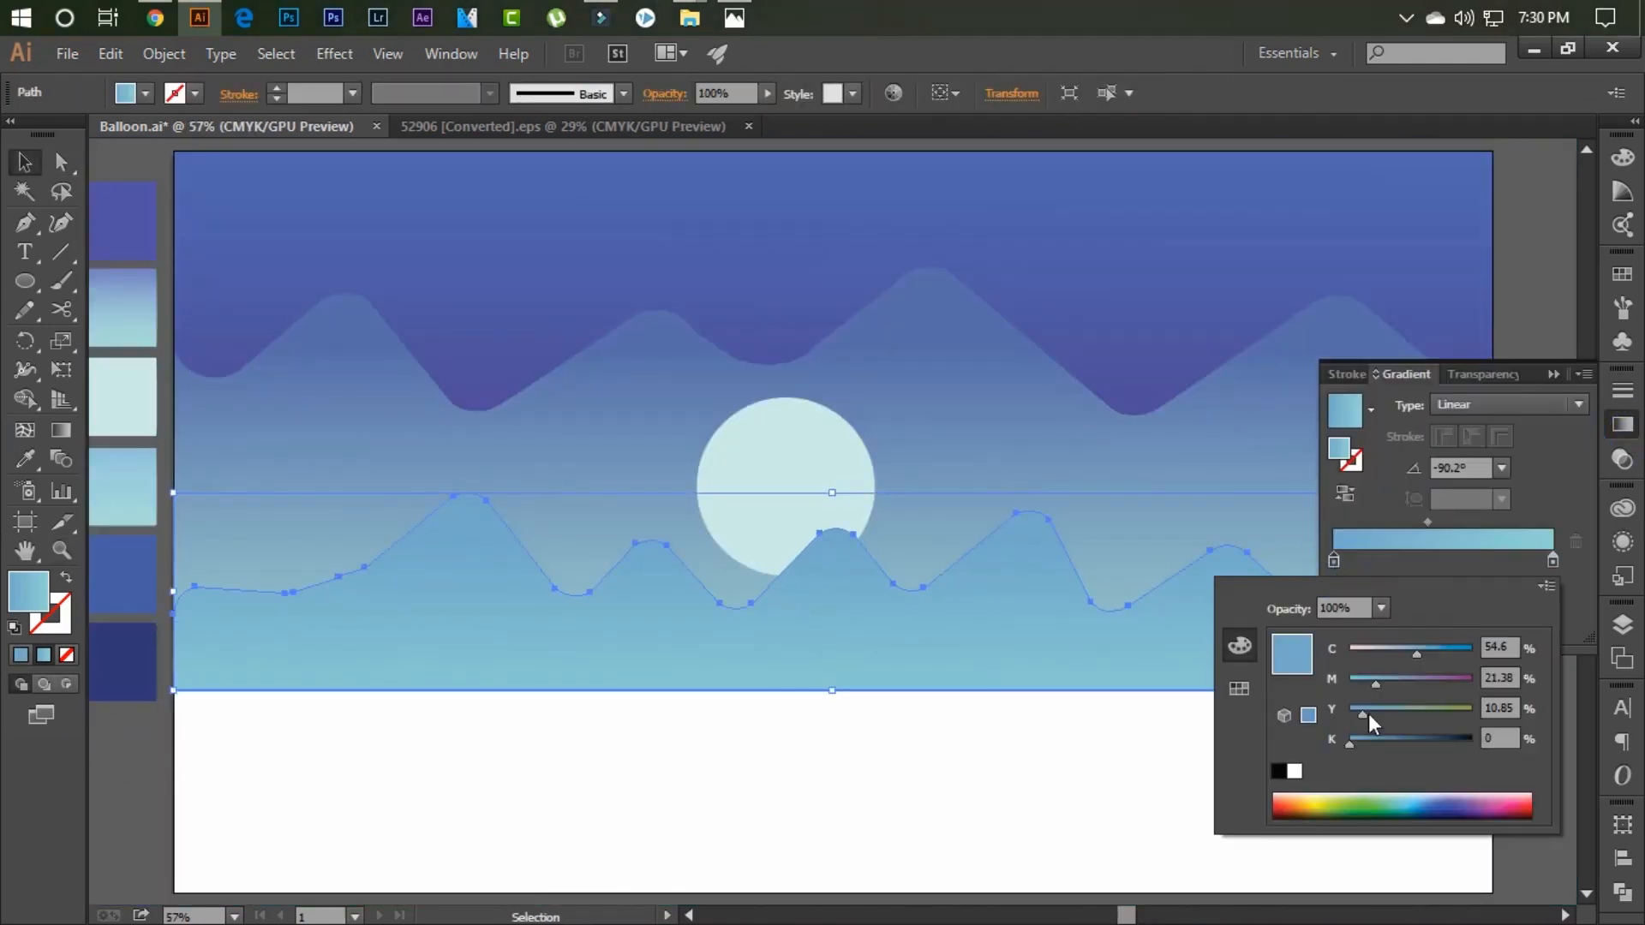
left_click(1553, 561)
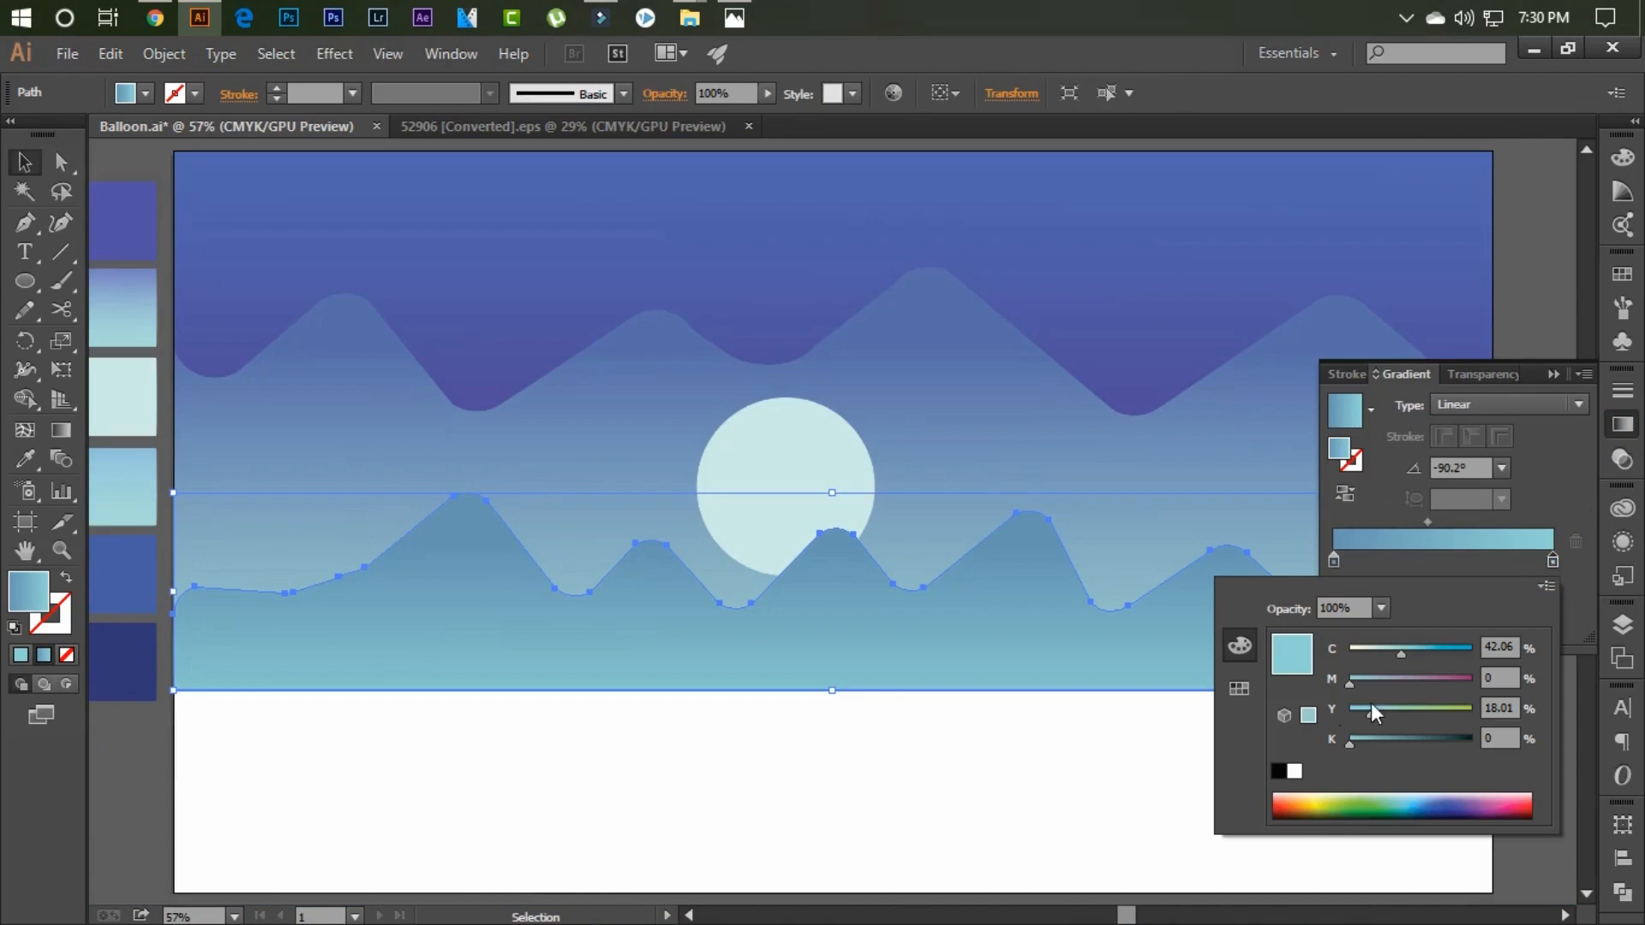
- Try different cyan amounts, including 81%, for the lower gradient stop of the light blue hills
left_click_drag(1401, 653, 1474, 653)
left_click(1450, 569)
double_click(1552, 562)
left_click(1457, 570)
double_click(1554, 563)
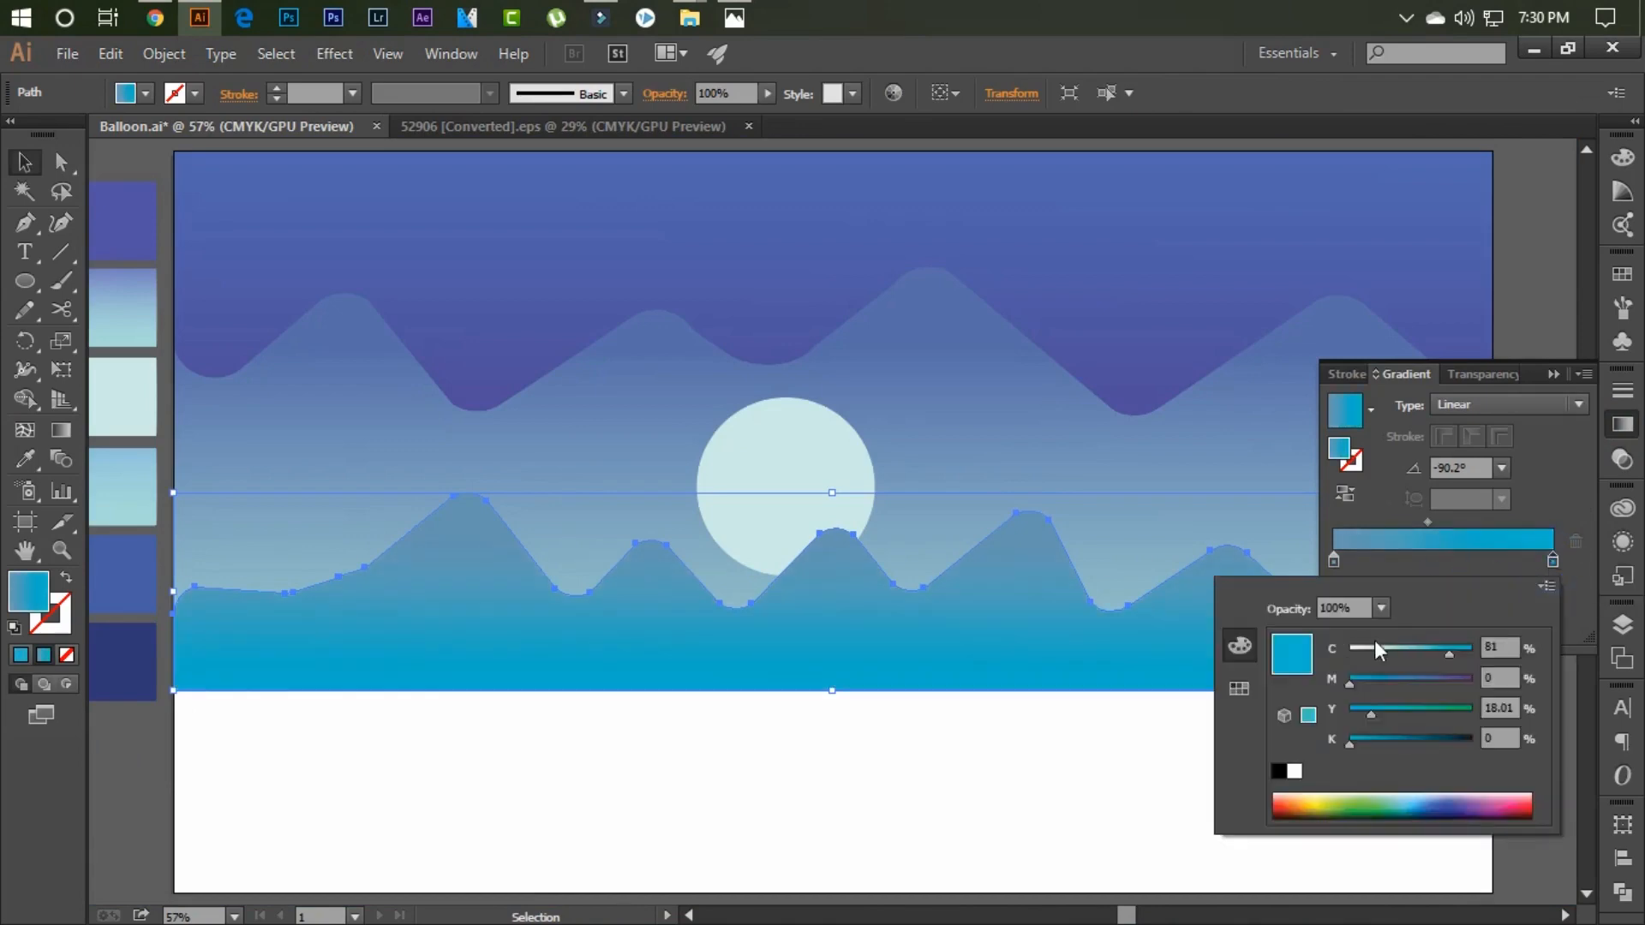
left_click(1381, 651)
- Switch the hills' lower gradient stop to RGB and reduce its red for a pale aqua tone
left_click(1455, 567)
double_click(1553, 562)
left_click(1546, 586)
left_click(1448, 605)
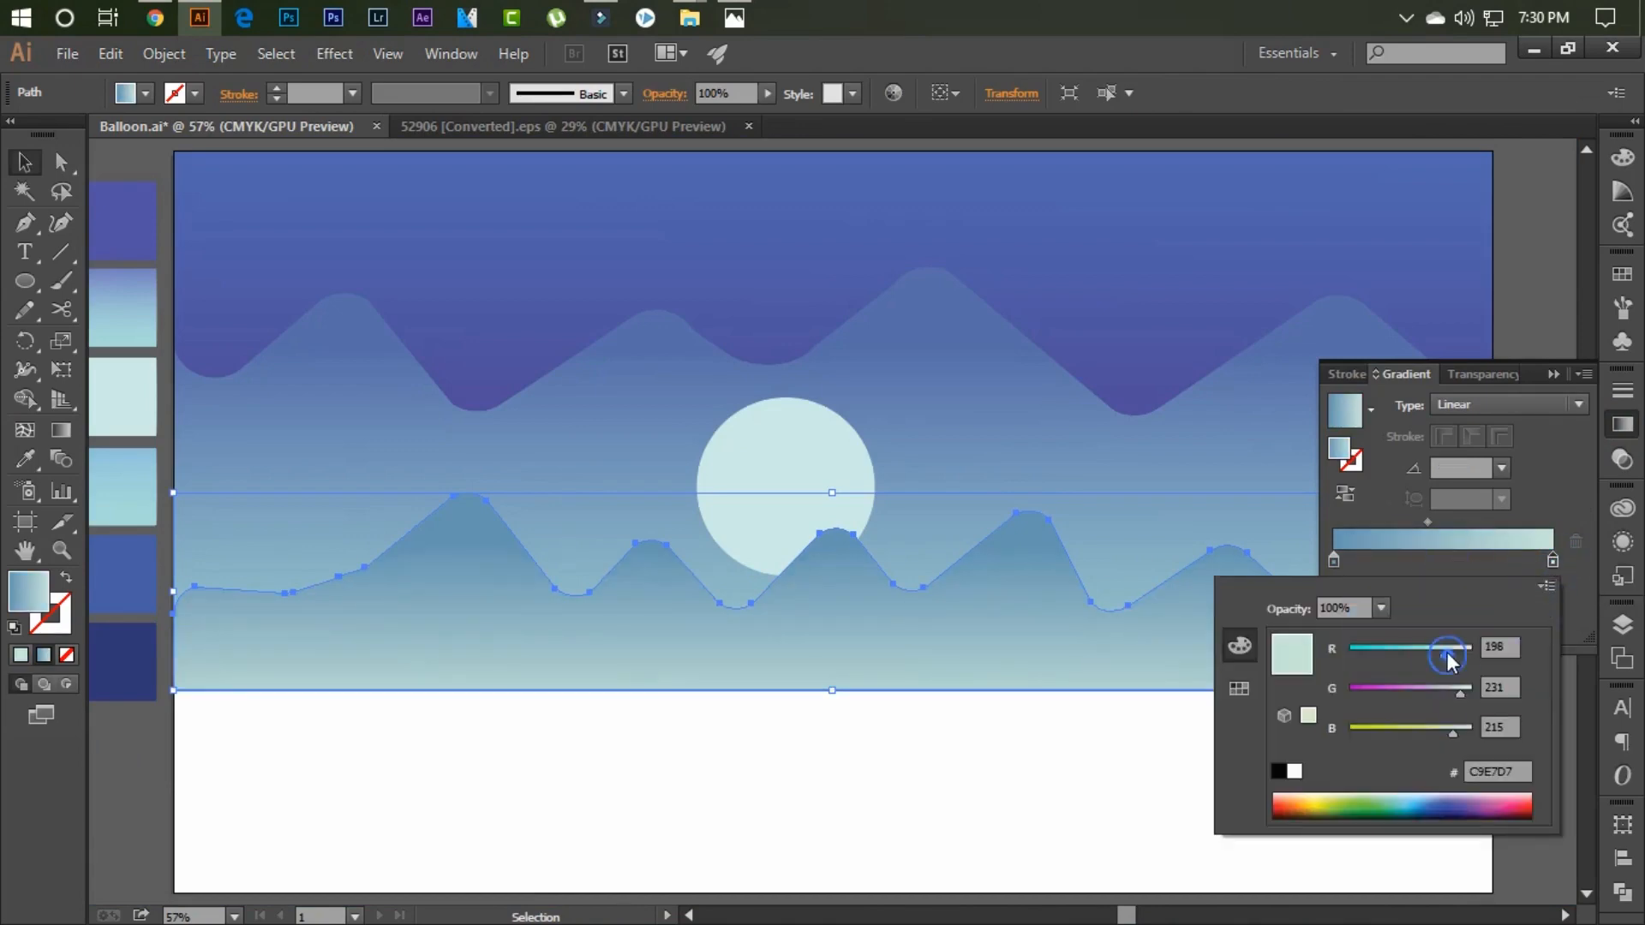
left_click_drag(1447, 657, 1431, 657)
left_click(1469, 568)
double_click(1553, 562)
left_click_drag(1372, 713, 1368, 712)
left_click(1452, 568)
- Recolour the upper gradient stop of the hills to a brighter, more saturated blue and deselect them
double_click(1334, 561)
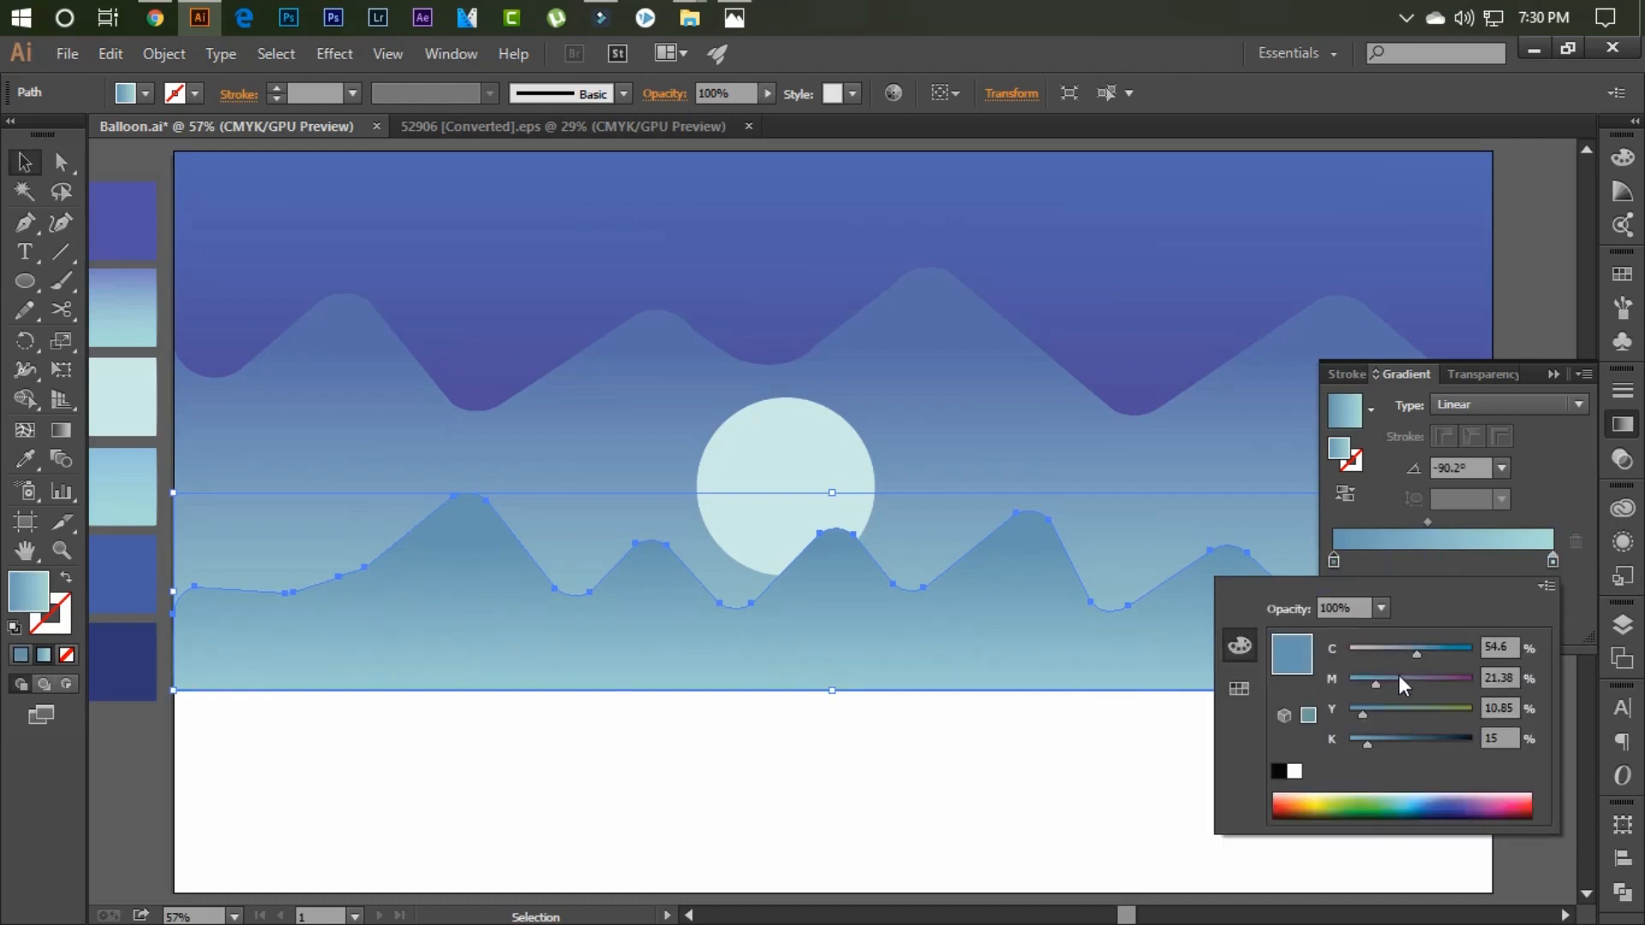
left_click(1400, 563)
left_click(1576, 542)
double_click(1334, 561)
mouse_move(1376, 712)
left_mouse_down()
mouse_move(1349, 712)
mouse_move(1368, 744)
left_mouse_up()
left_click(1340, 631)
left_click(947, 795)
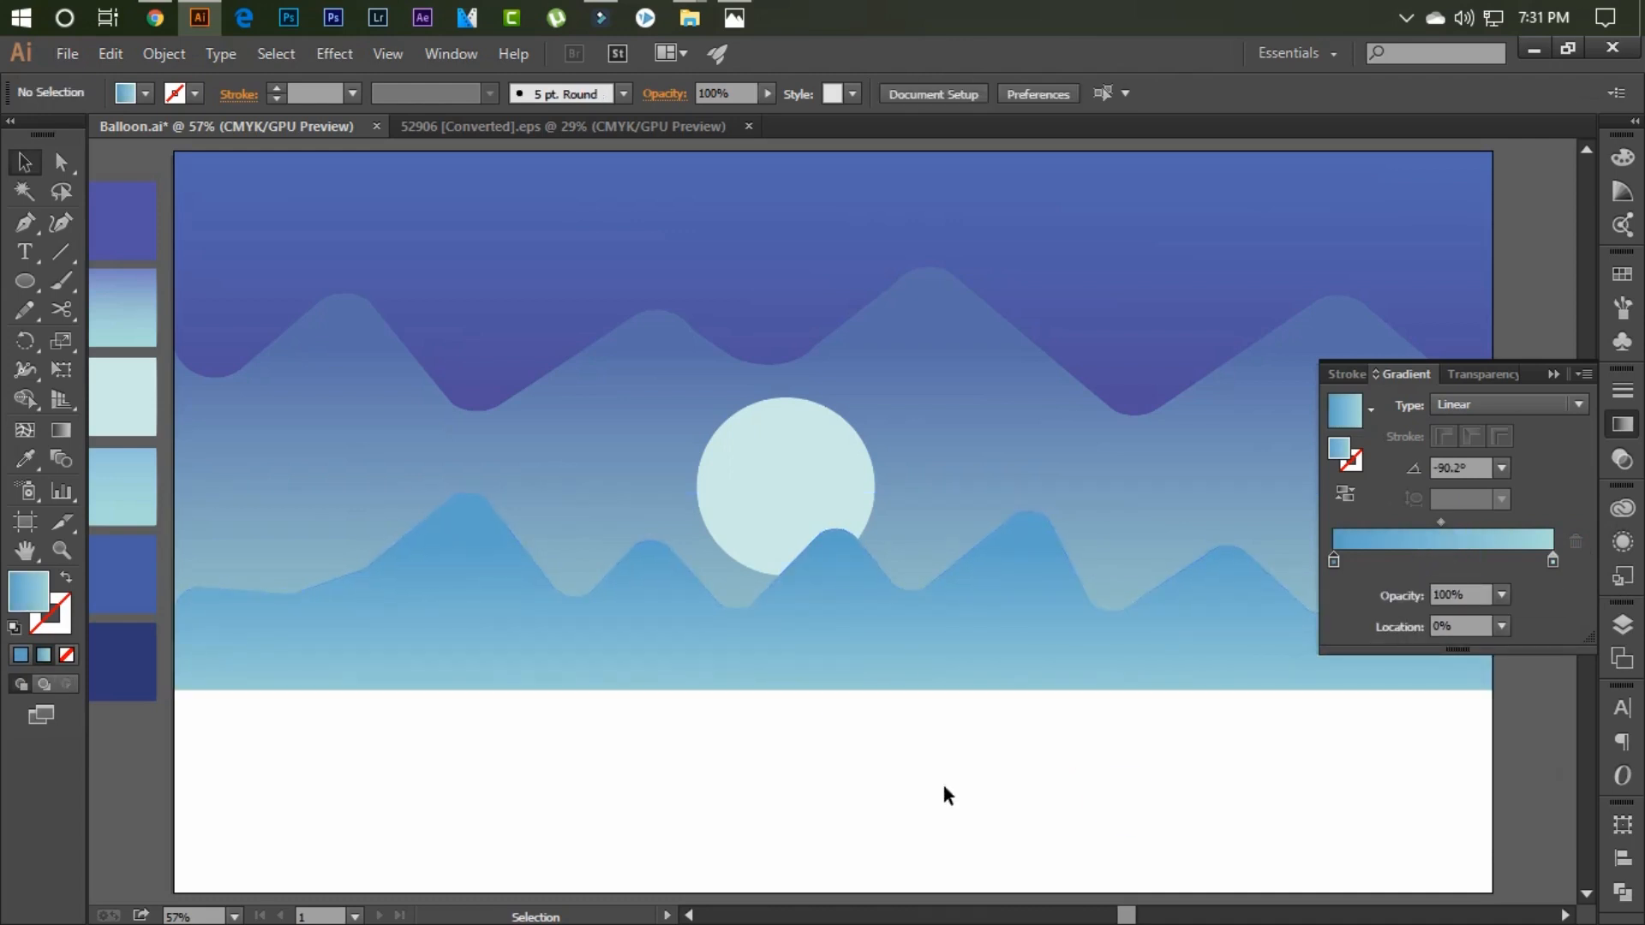
- Try other blue tints for the gradient stops with nothing selected, and remove the extra middle stop
double_click(1334, 561)
left_click_drag(1369, 744, 1345, 714)
left_click(1427, 572)
left_click(1554, 561)
double_click(1554, 562)
double_click(1423, 562)
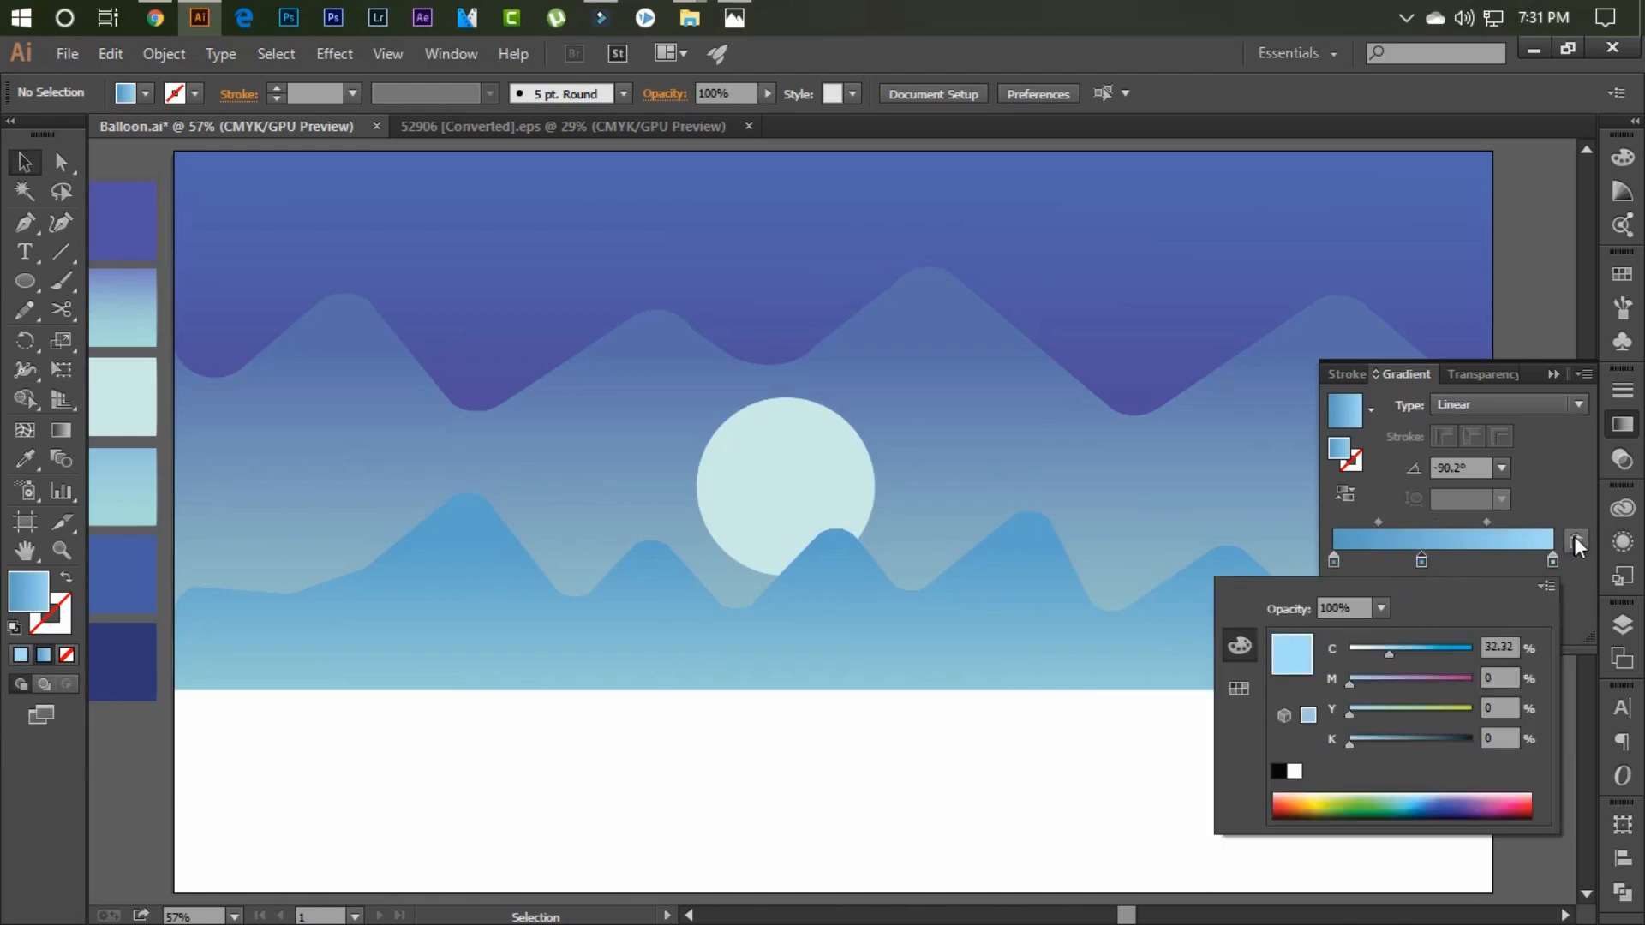
left_click(1575, 541)
left_click(1554, 375)
- Group the light blue hills, mountains and sky, and reduce the group's height slightly from its lower edge
left_click(1442, 589)
left_click(1295, 460, "shift")
left_click(1266, 298, "shift")
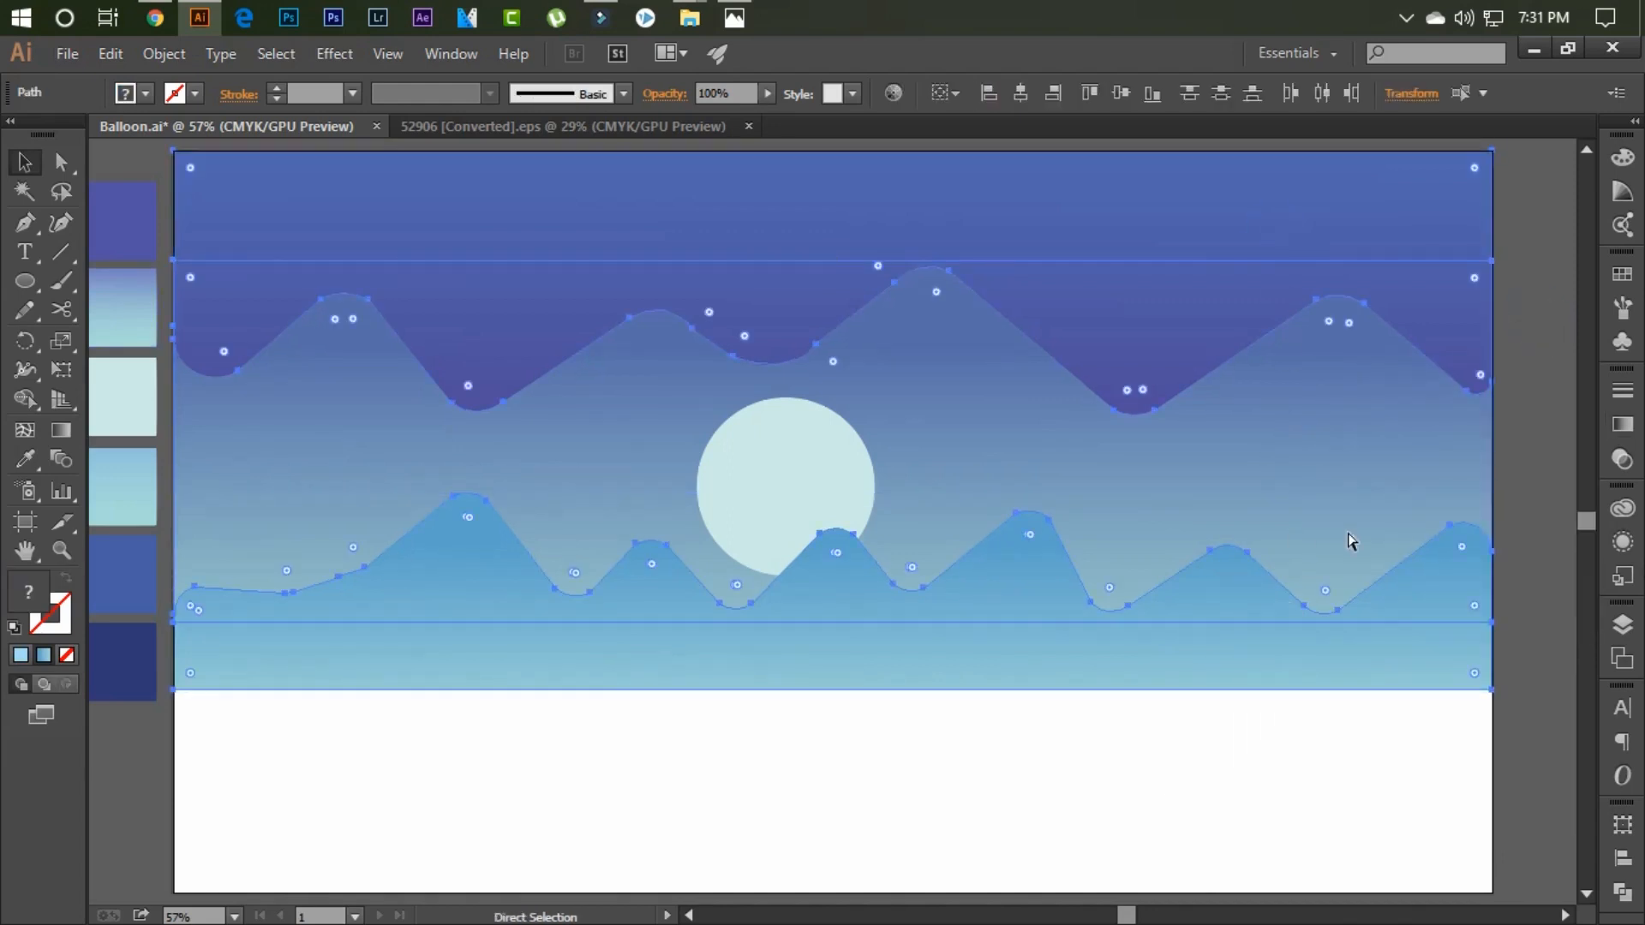
key("ctrl+g")
left_click_drag(1493, 689, 1492, 645)
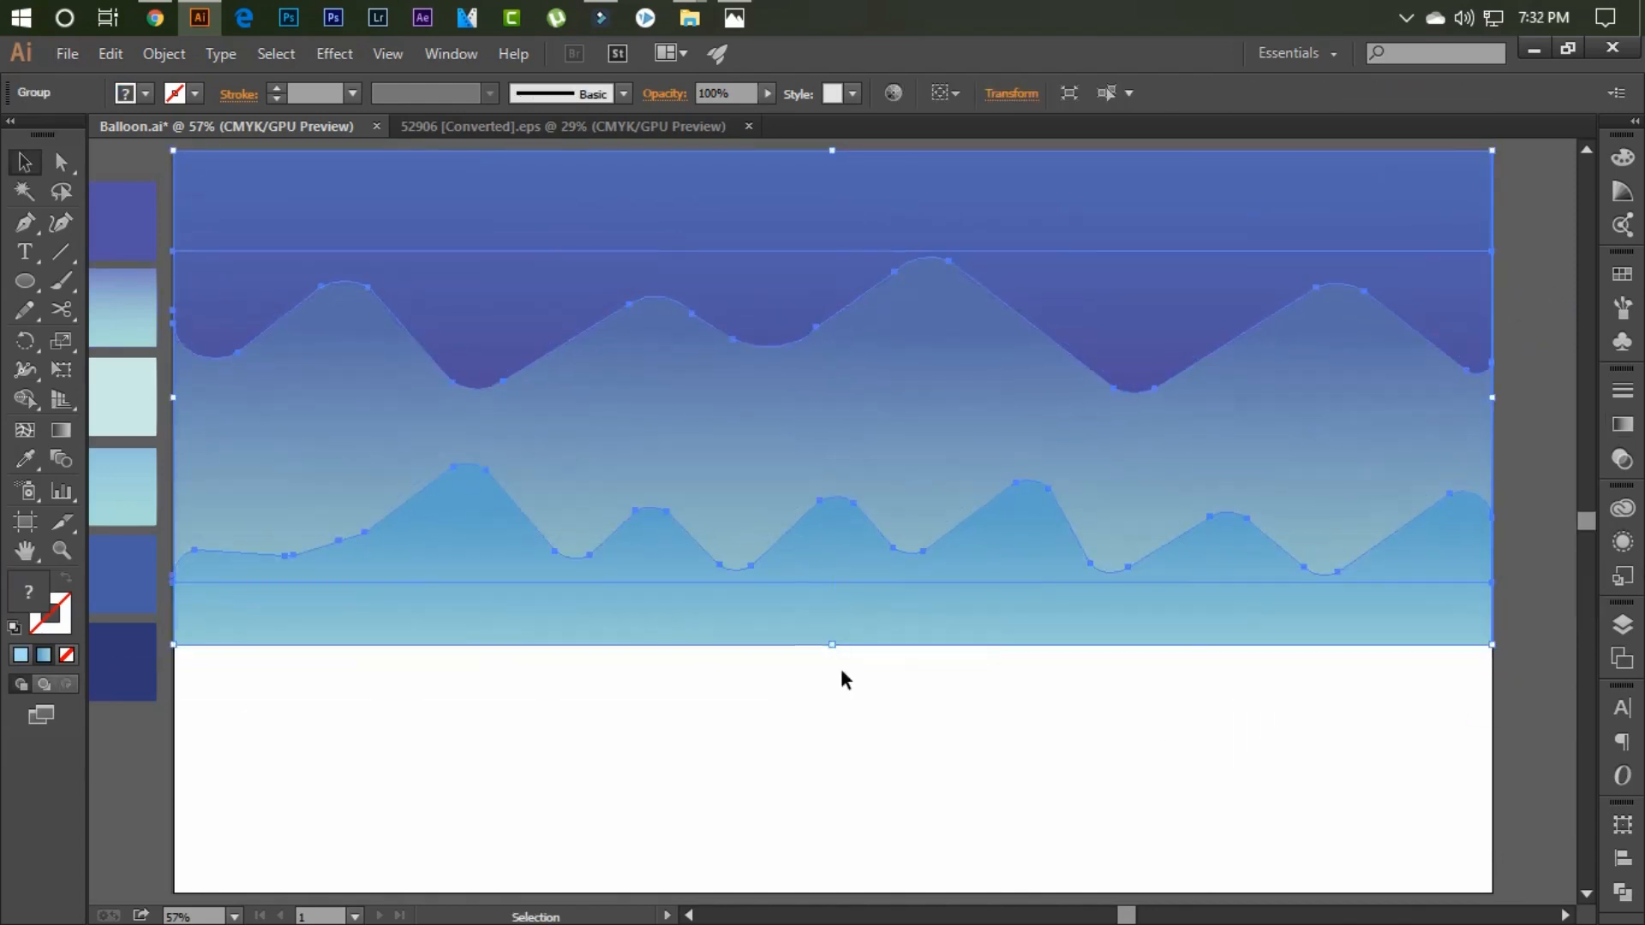
- Send the background group backward so it sits behind the circle
right_click(988, 551)
mouse_move(1114, 751)
left_click(1319, 803)
- Isolate the light blue hills inside the background group and try to bring them to the front
double_click(973, 578)
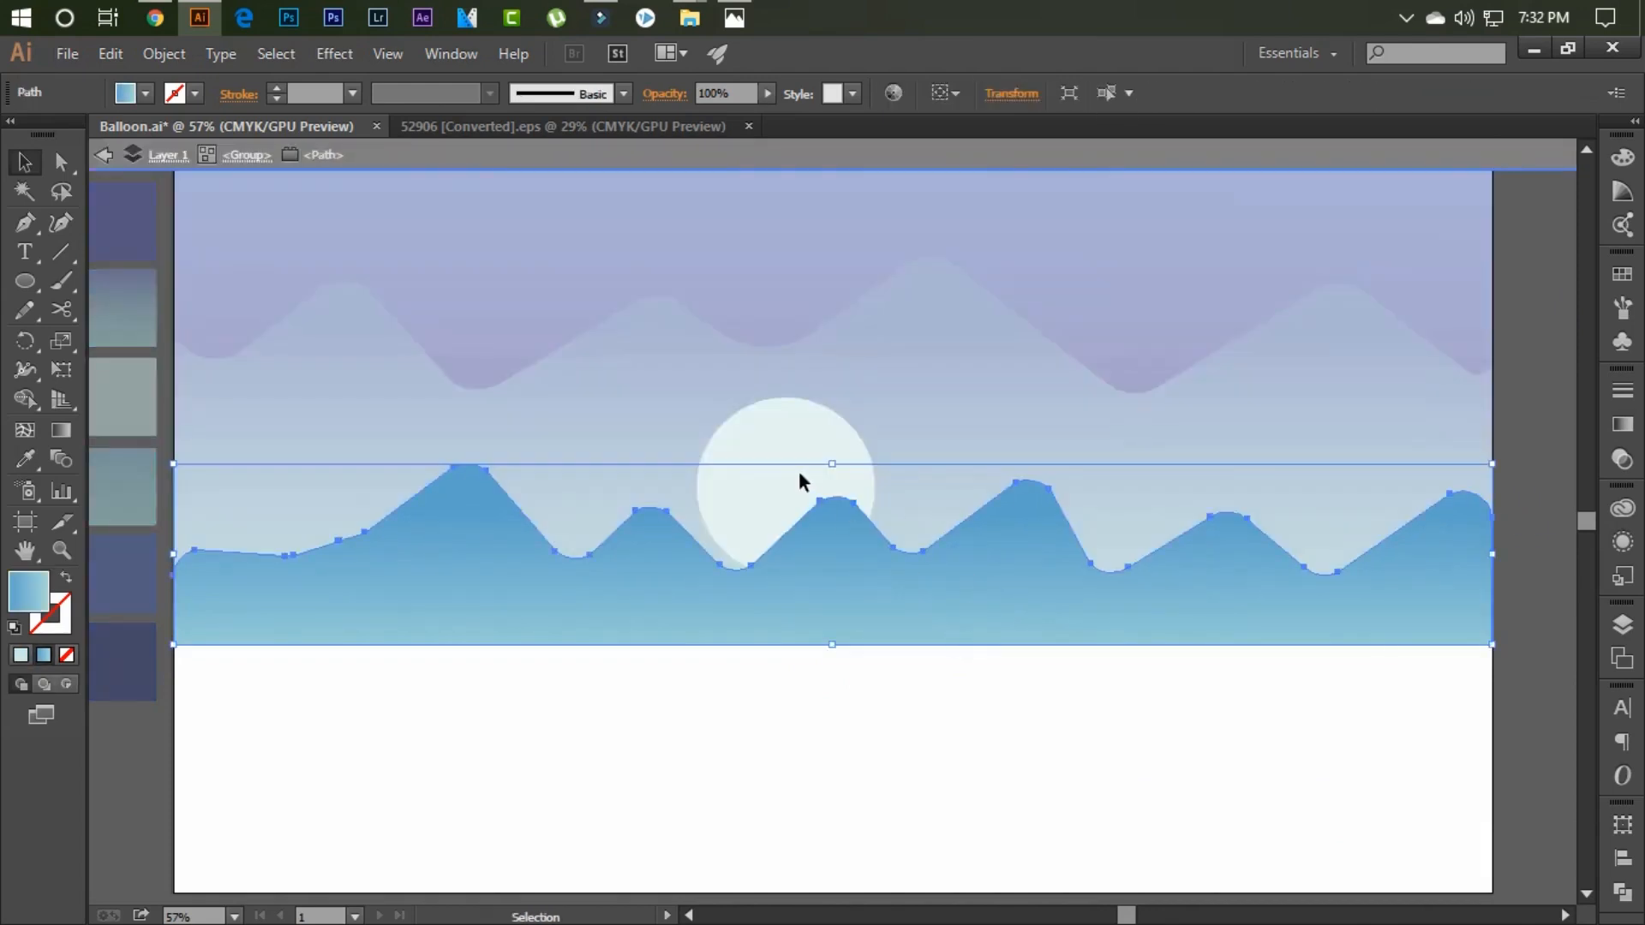
right_click(813, 562)
double_click(1540, 462)
double_click(856, 605)
right_click(856, 605)
mouse_move(925, 562)
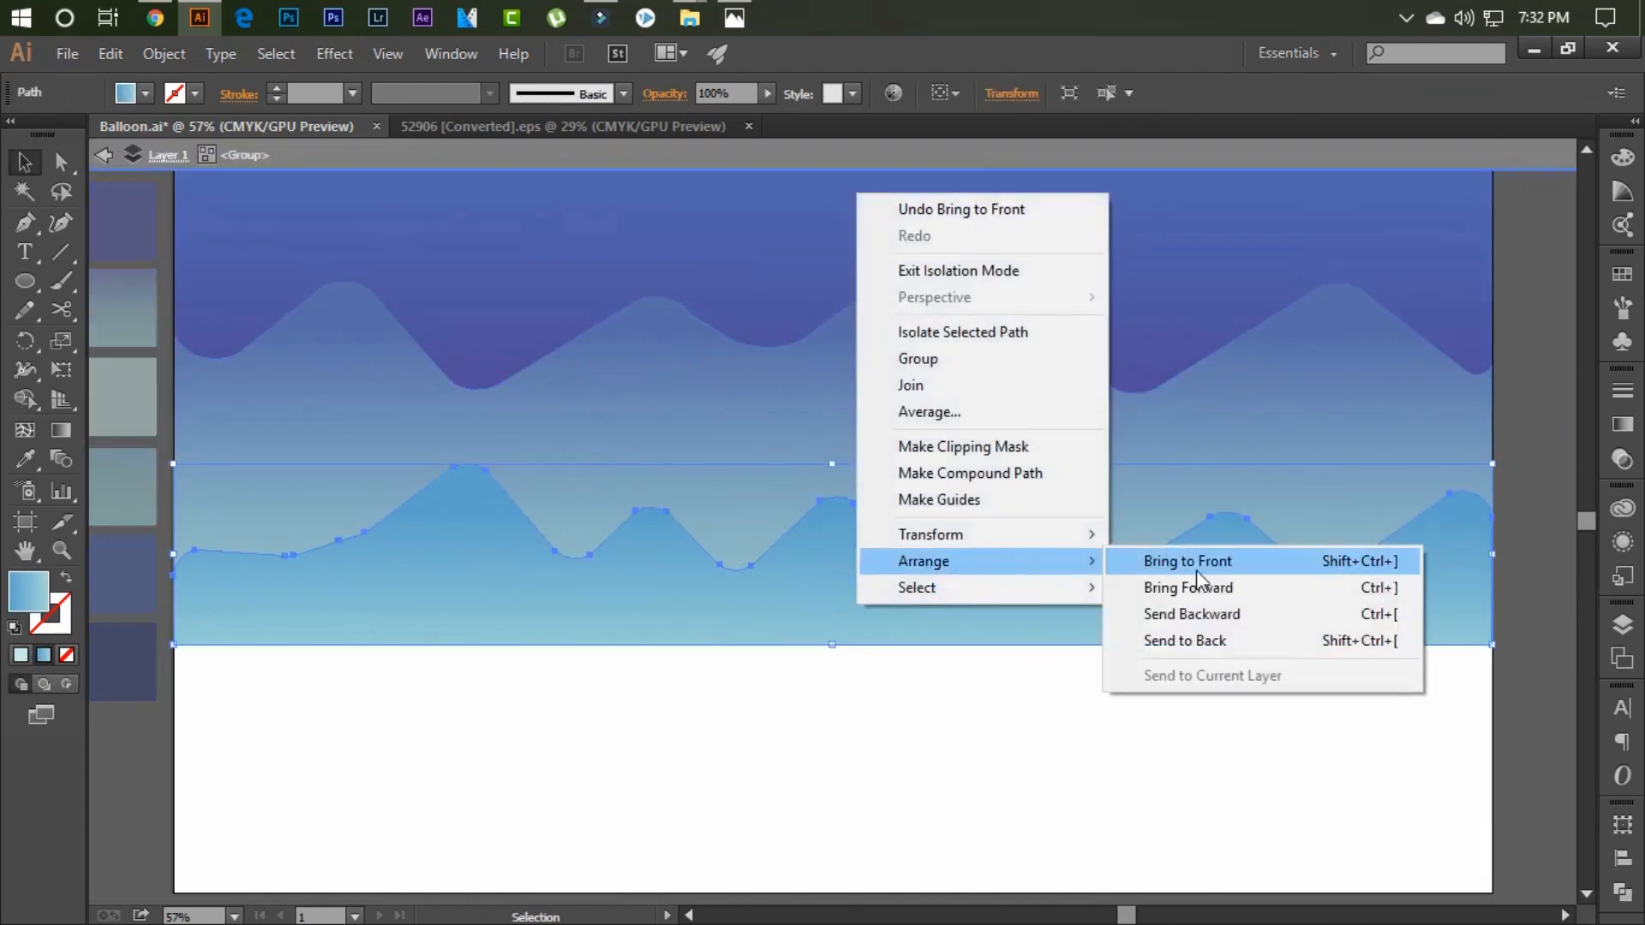
left_click(1189, 568)
double_click(1268, 711)
- Try to change the stacking order of the isolated light blue hills within the background group
right_click(874, 591)
double_click(828, 593)
right_click(828, 593)
double_click(805, 573)
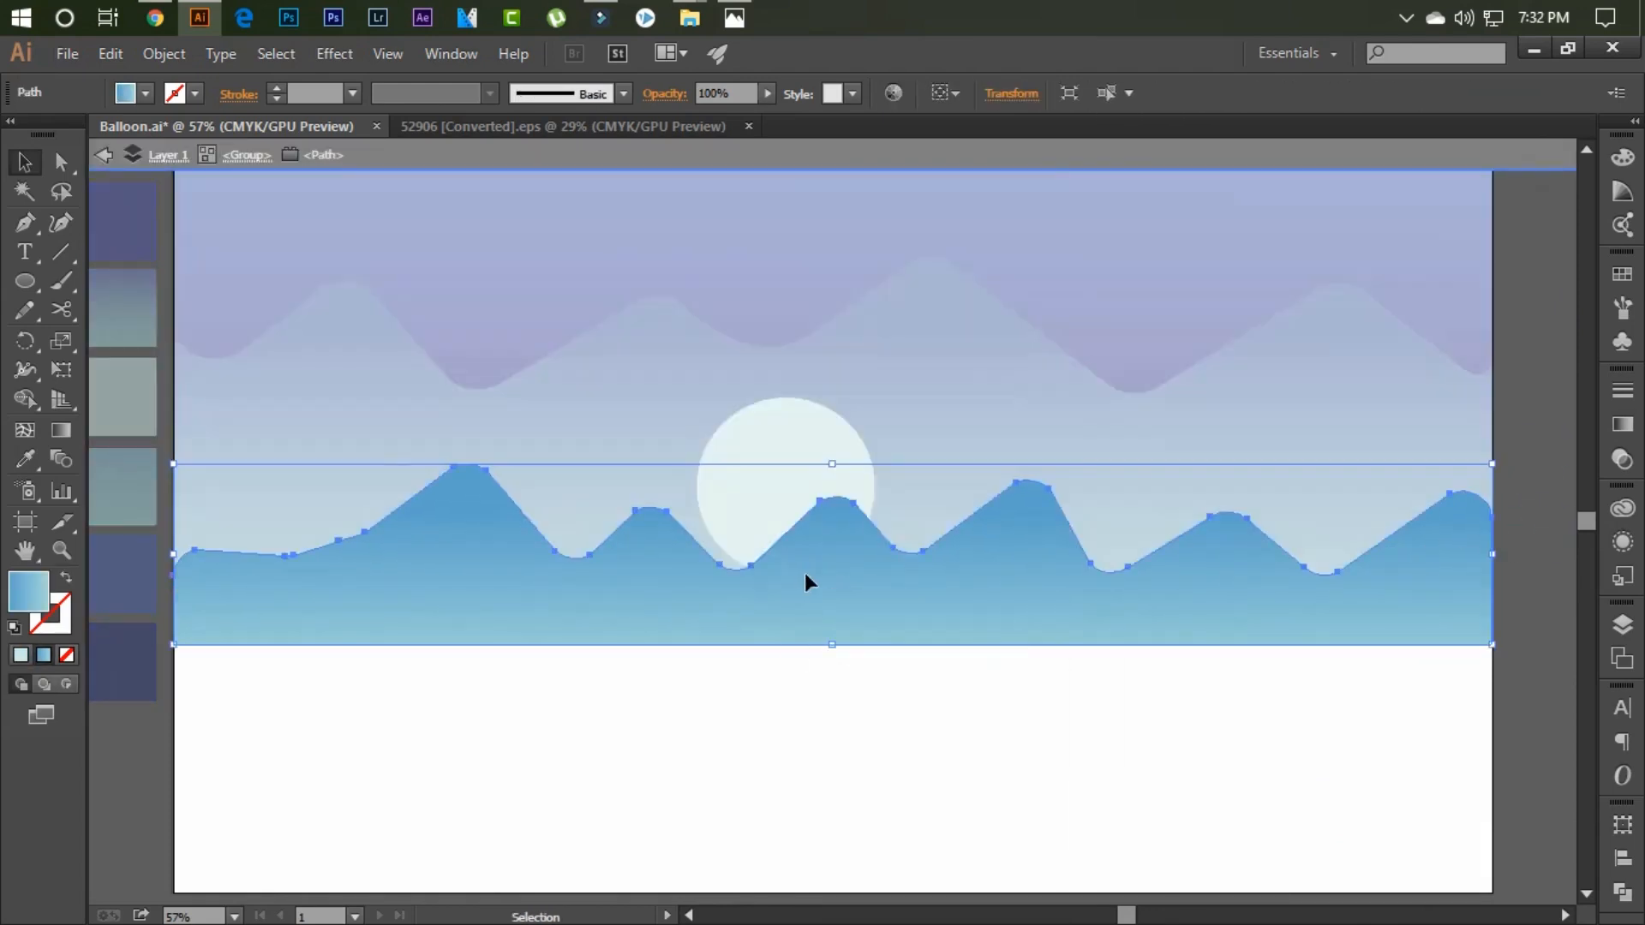
right_click(805, 573)
mouse_move(876, 531)
left_click(1238, 528)
double_click(1526, 527)
double_click(1220, 610)
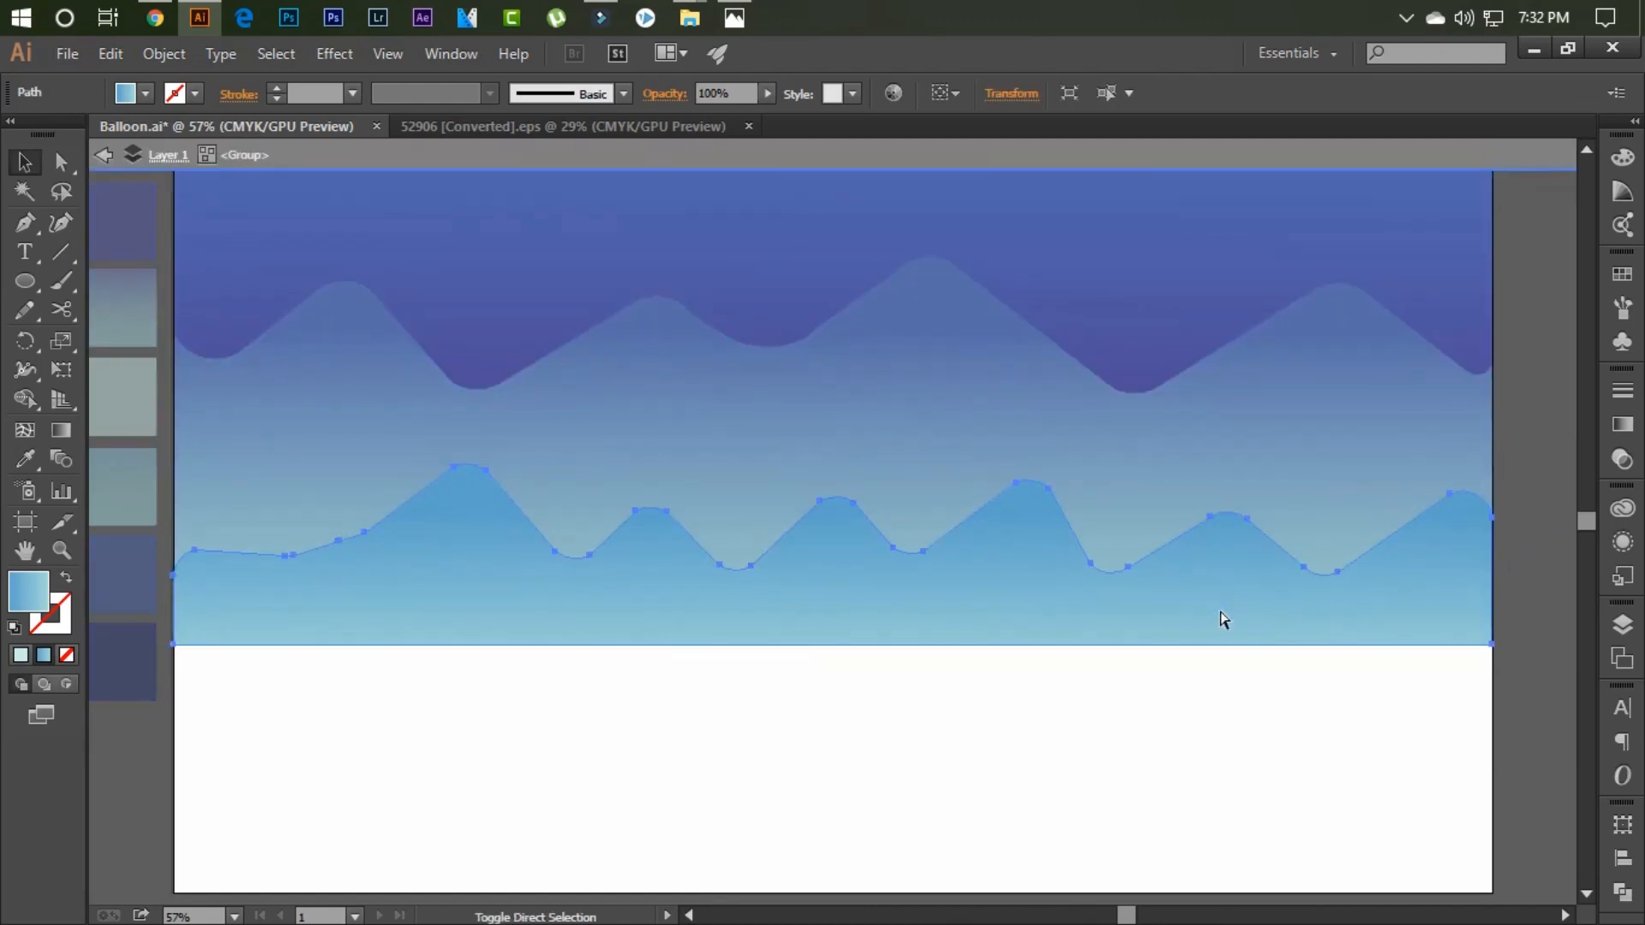
double_click(1534, 516)
- Undo the stacking changes and the height reduction of the background group
key("ctrl+z")
key("ctrl+z")
key("ctrl+z")
key("ctrl+z")
key("ctrl+z")
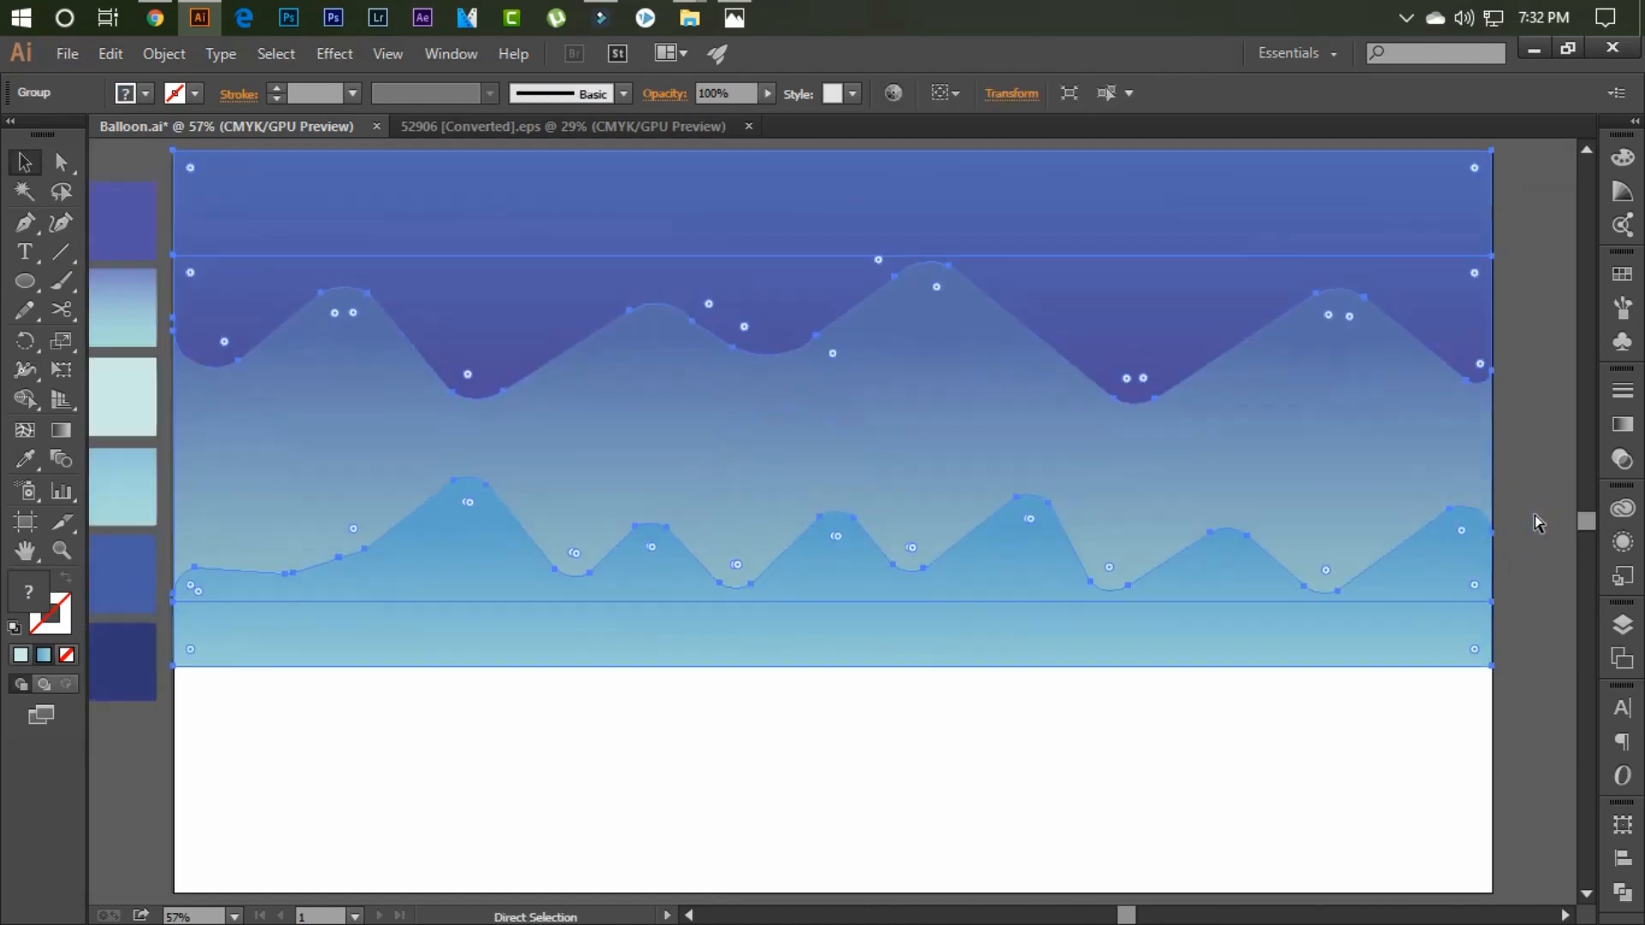
left_click(1535, 516)
- Pull the lower edge of the landscape layers up slightly, and scale the pale moon down a little
left_click(835, 667)
left_click_drag(833, 690, 833, 634)
key("ctrl+z")
left_click(1009, 392, "shift")
left_click(1020, 244, "shift")
left_click(797, 443)
left_click_drag(875, 573, 865, 553)
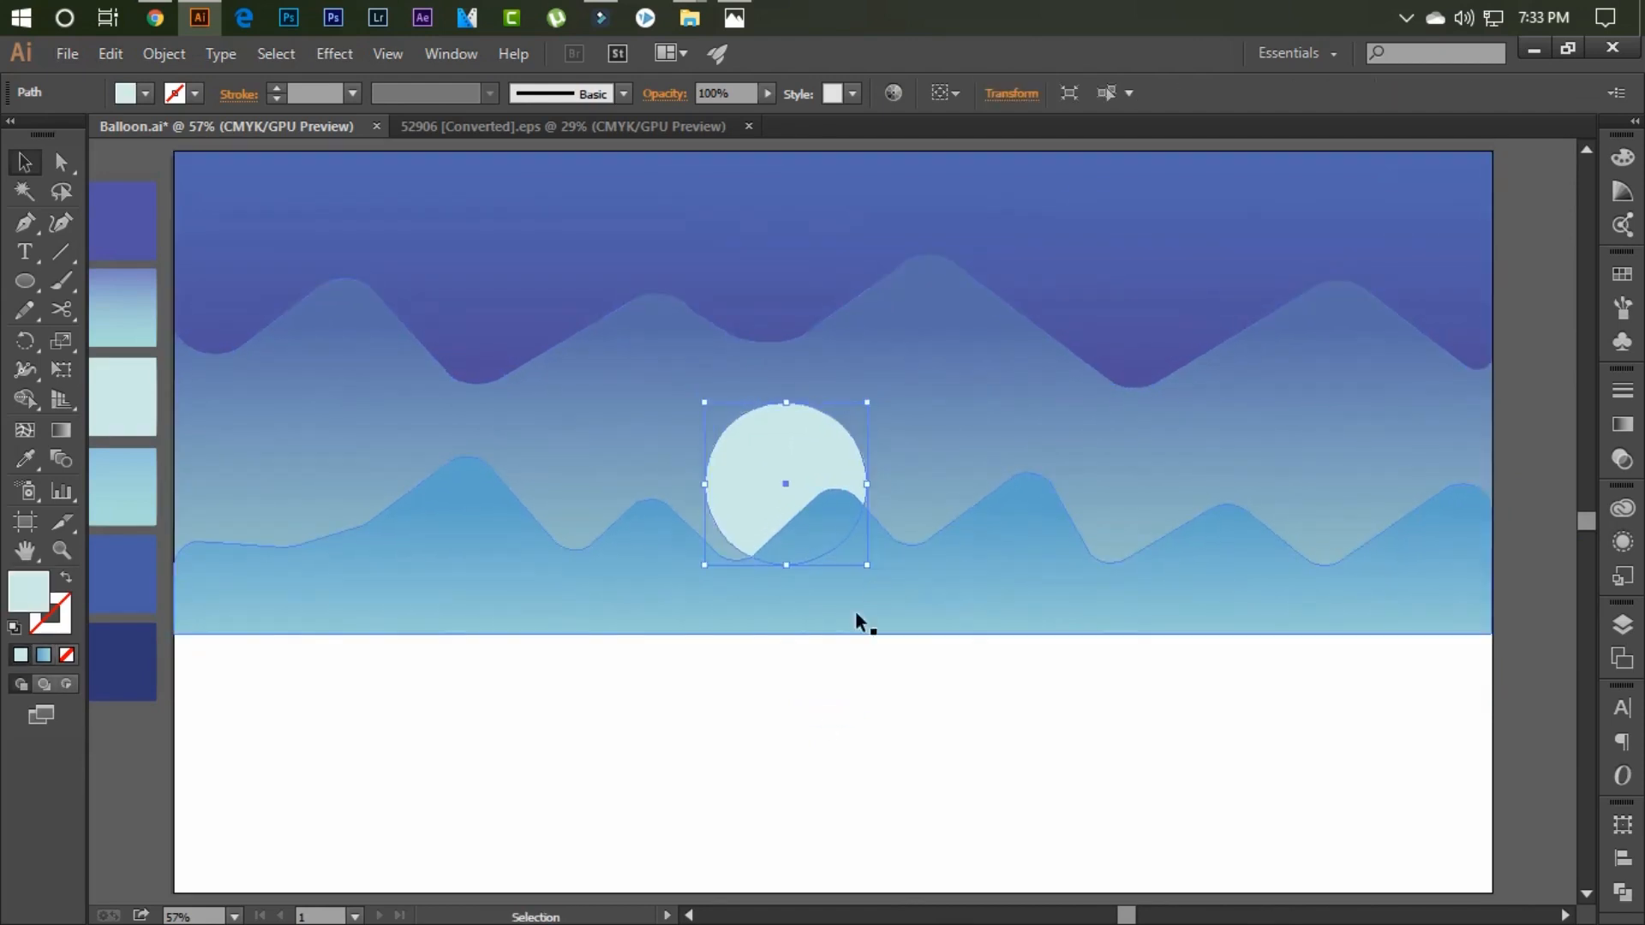
- Stretch the light blue hills slightly downward from their lower edge and nudge them down
left_click(821, 671)
left_click(844, 595)
left_click(969, 393, "shift")
left_click(1542, 519)
left_click(844, 600)
left_click_drag(833, 634, 834, 654)
key("Down")
key("Down")
key("Down")
key("Down")
key("Down")
left_click(1536, 537)
- Extend the lower edge of the gradient mountains slightly downward behind the light blue hills
left_click(1295, 483)
left_click_drag(832, 575, 831, 587)
left_click(1523, 564)
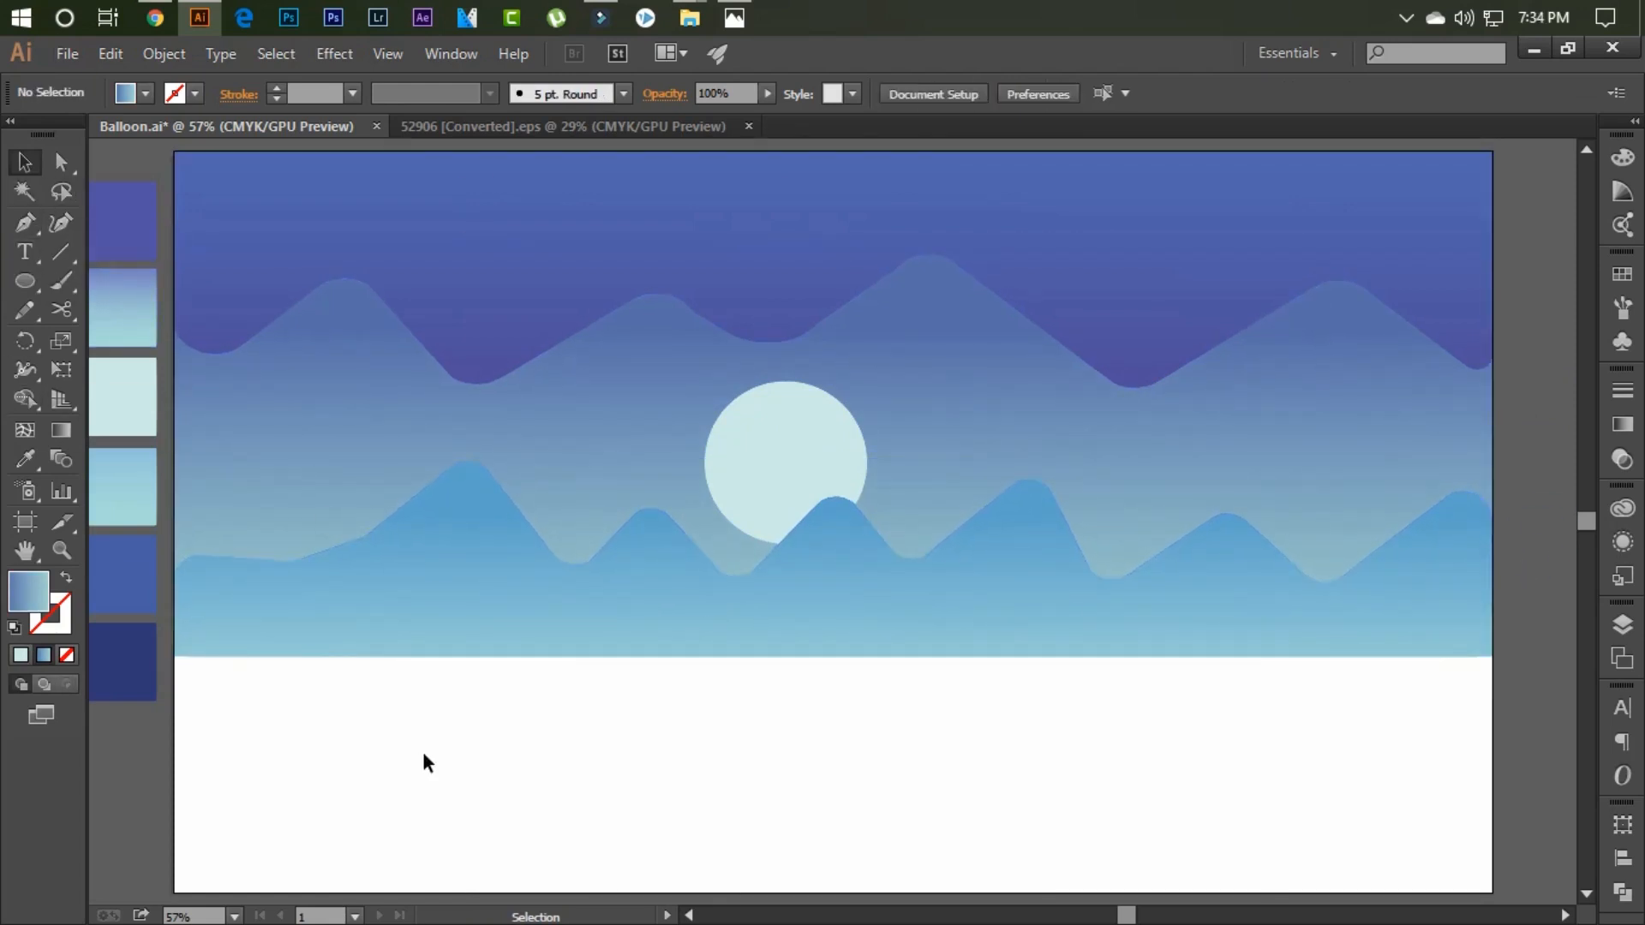
- Draw a zigzag ridge line with the Pen tool along the light blue hills' lower edge, starting at the artboard's left edge
left_click(27, 223)
left_click(174, 657)
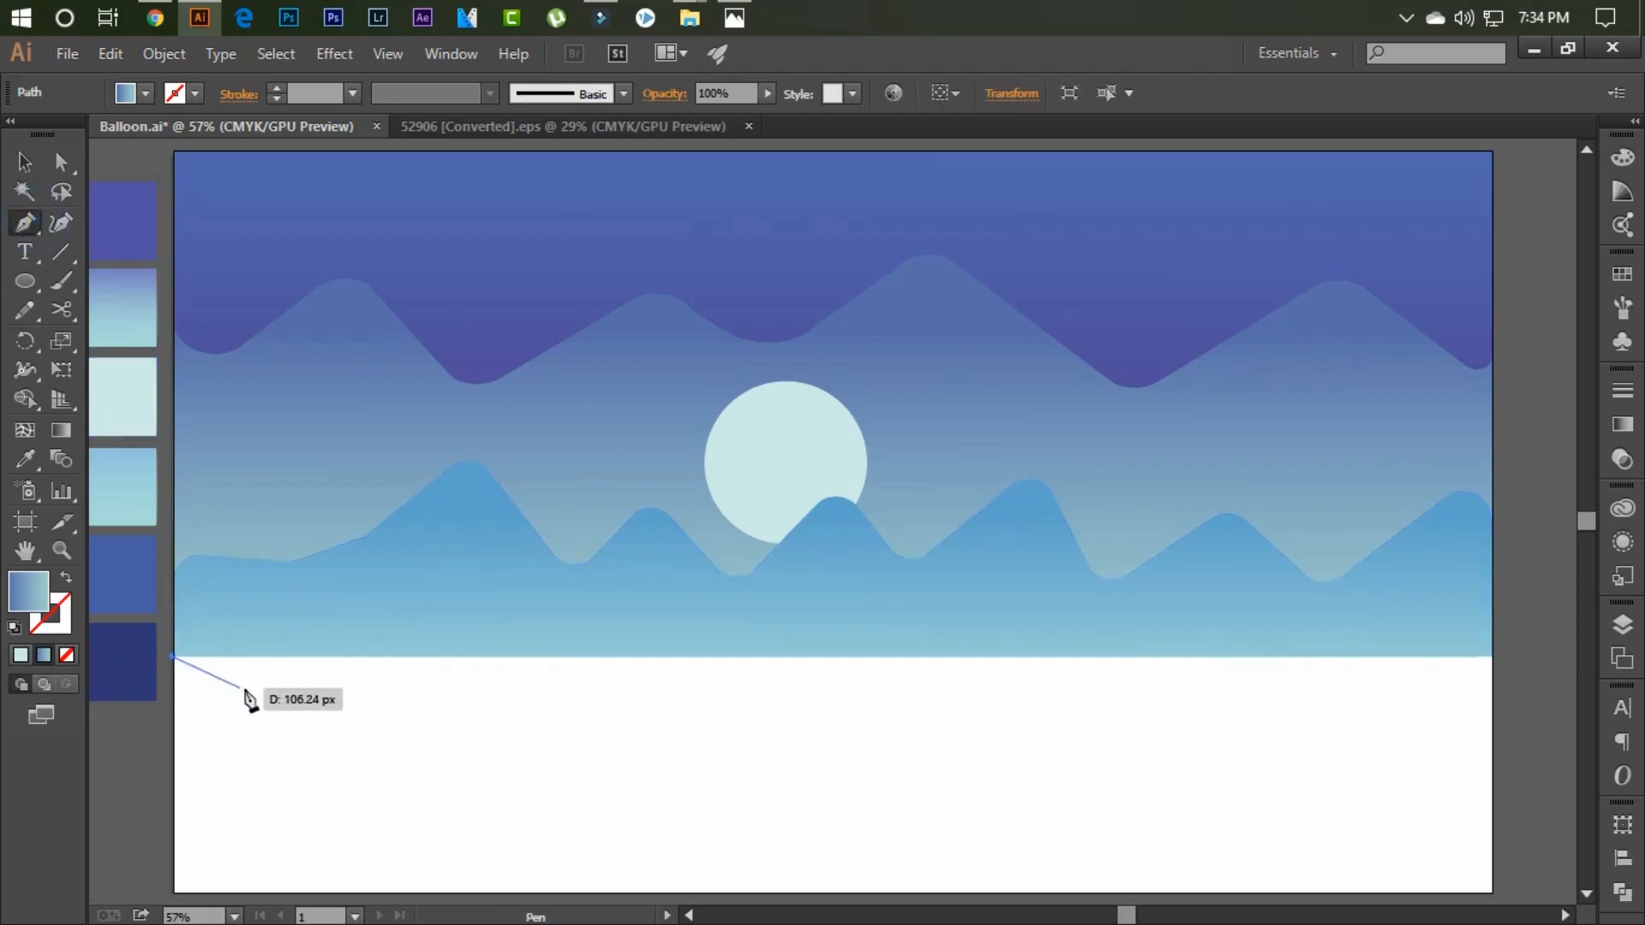
left_click(252, 701)
left_click(325, 651)
left_click(484, 701)
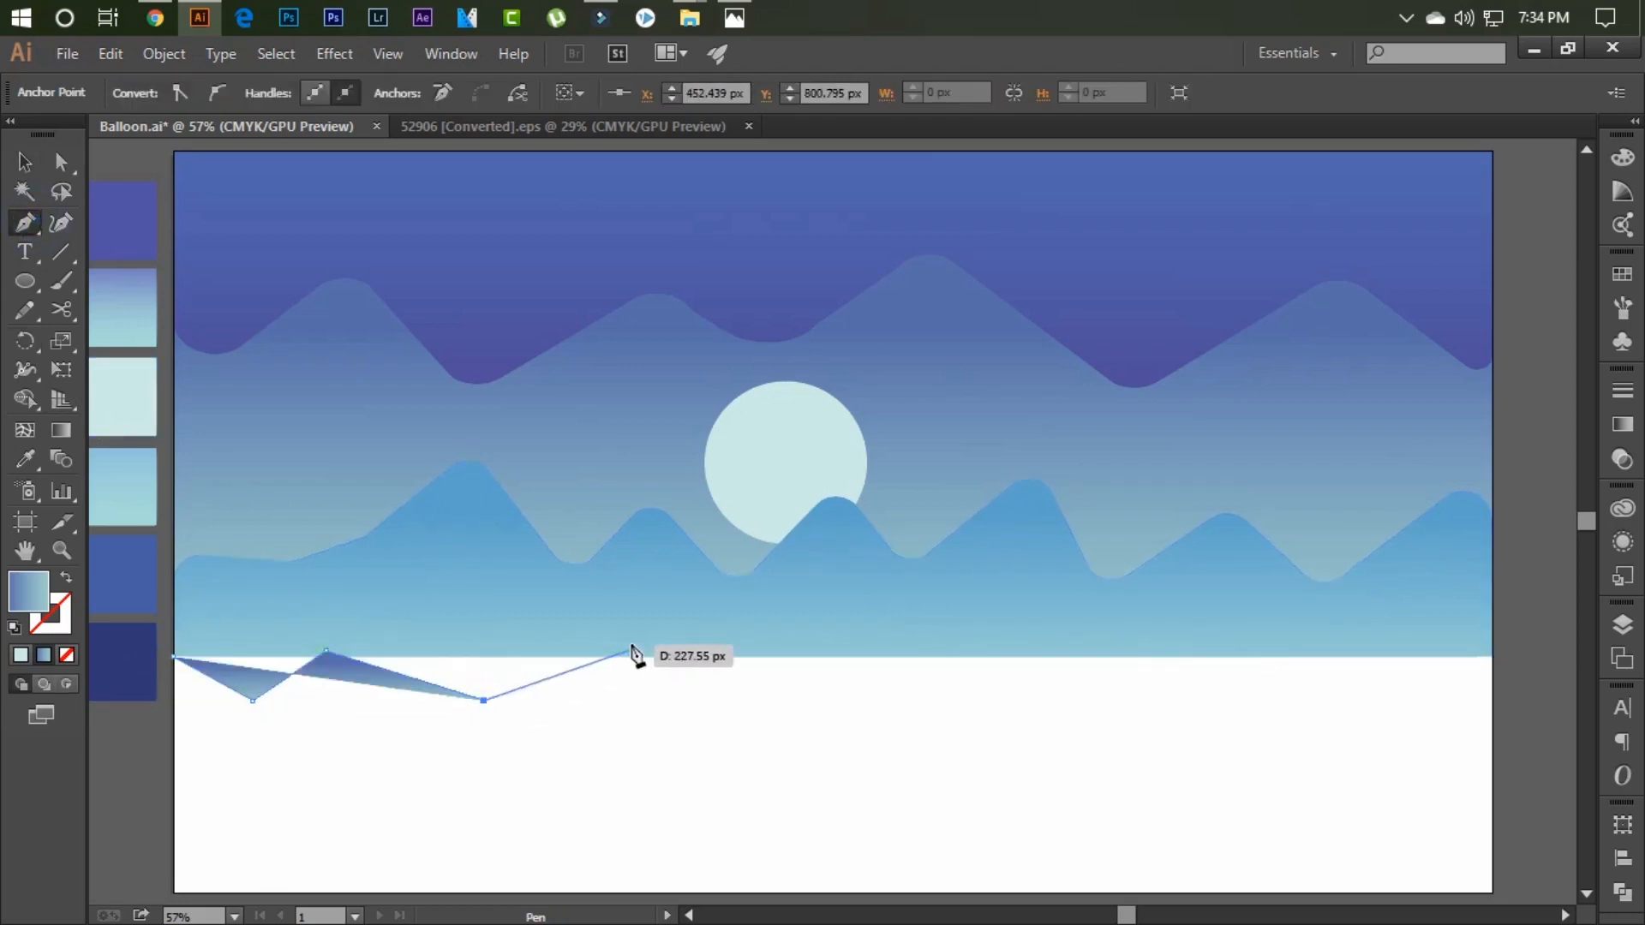
left_click(624, 643)
left_click(740, 708)
left_click(873, 635)
left_click(975, 714)
left_click(1107, 649)
left_click(1221, 707)
- Continue the zigzag with one more peak and valley to the artboard's right edge, and close the shape below as a full-width strip
left_click(1316, 612)
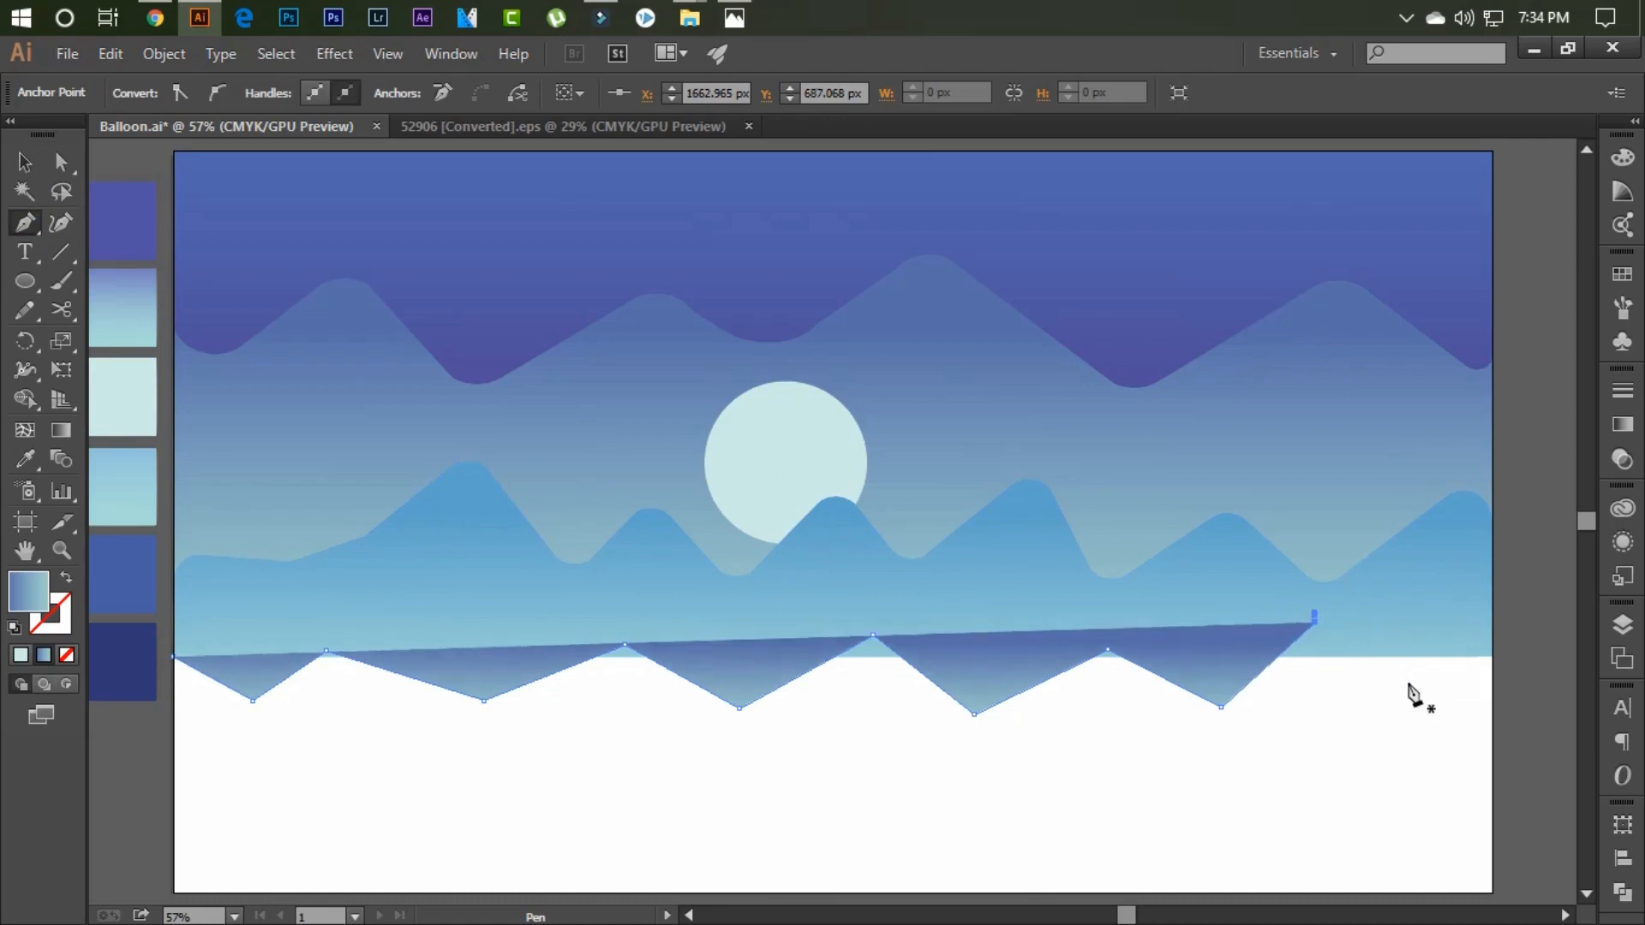
key("ctrl+z")
left_click(1324, 636)
left_click(1445, 689)
left_click(1493, 671)
left_click(1492, 771)
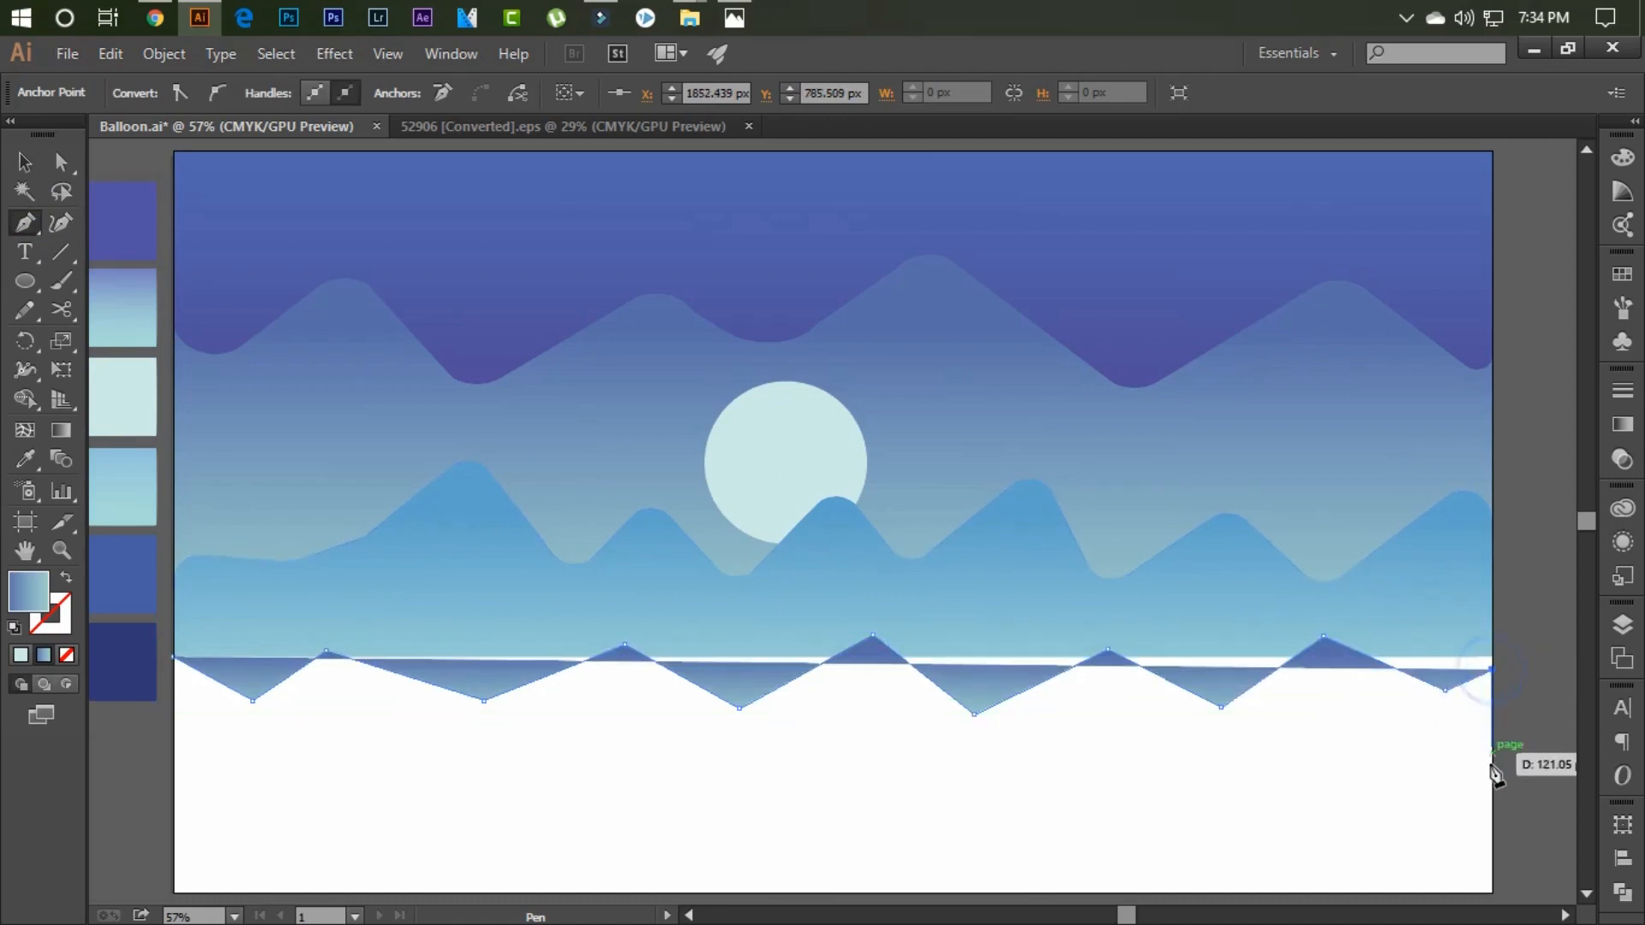
left_click(174, 771)
left_click(174, 657)
- Stretch the light blue hills' lower edge down behind the zigzag ridge to cover the white gaps
key("v")
left_click(837, 652)
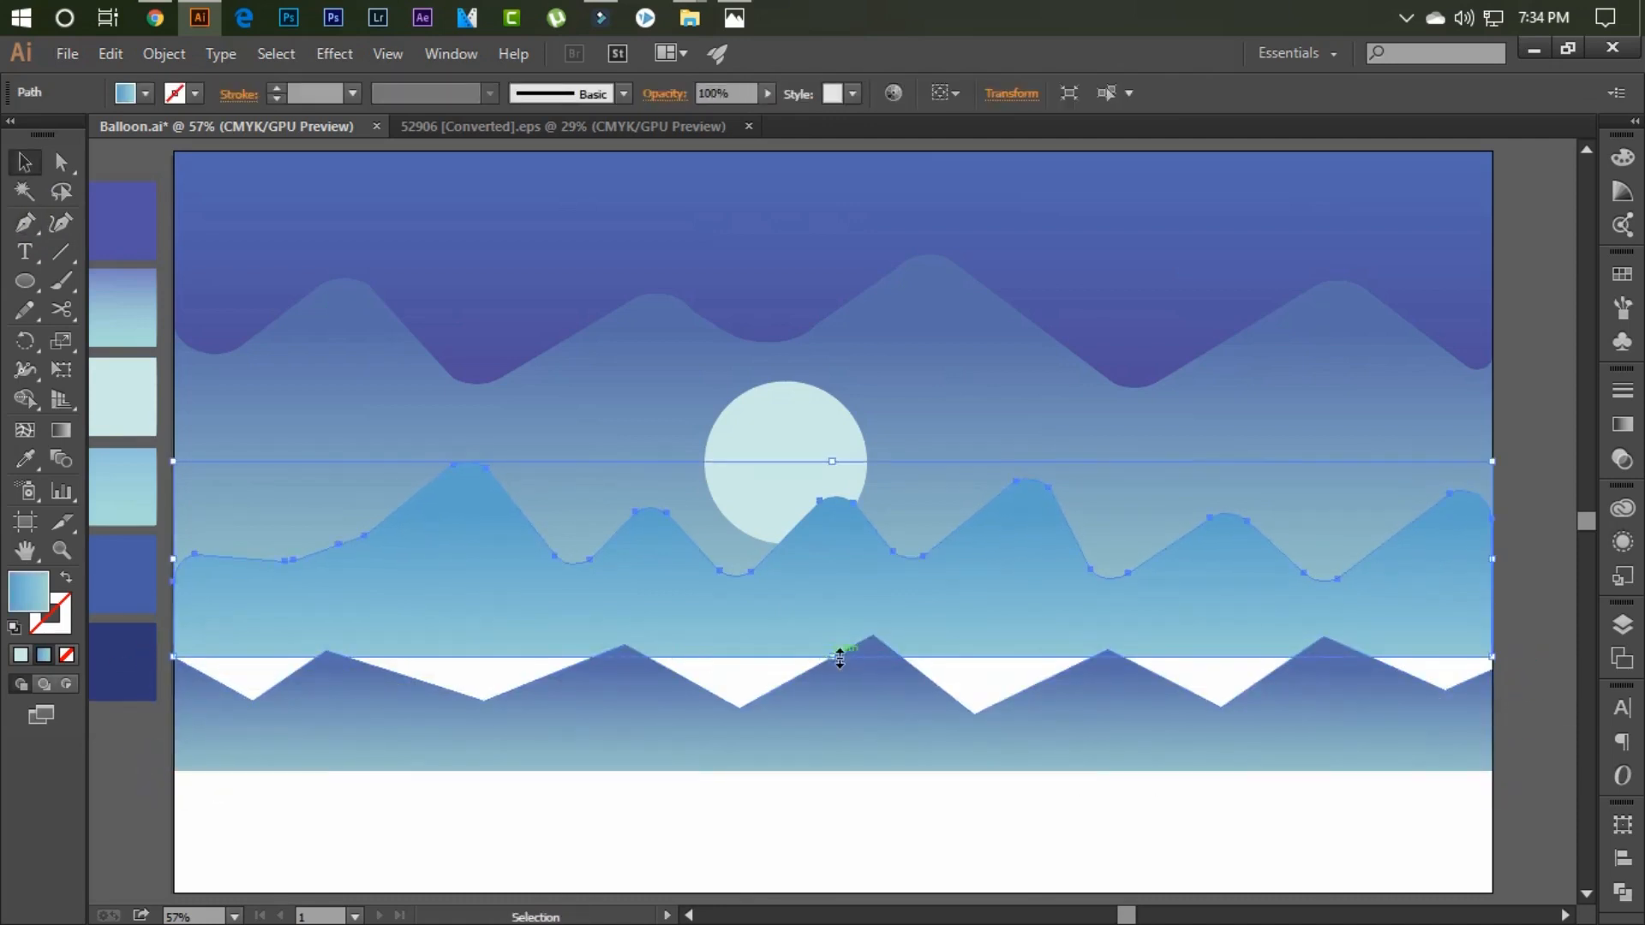
left_click_drag(837, 654, 838, 712)
- Nudge the zigzag ridge up and round its peaks and valleys to about 102 px, with about 52 px at the rightmost valley
left_click(870, 638)
key("a")
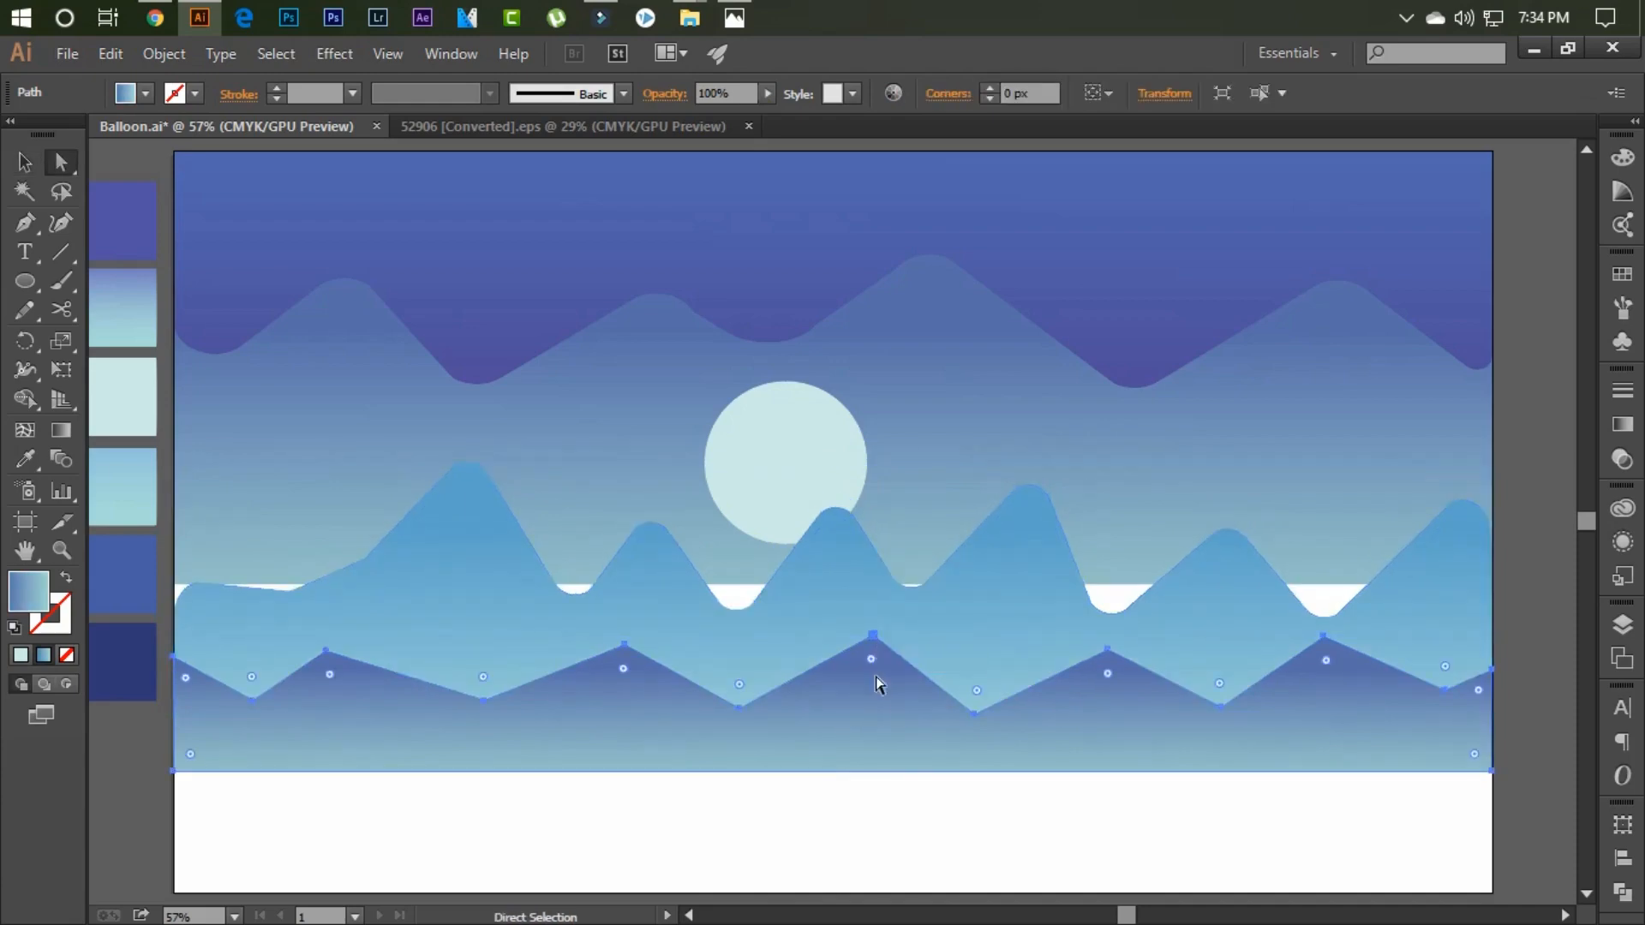
key("shift+Up")
left_click_drag(1526, 775, 233, 788)
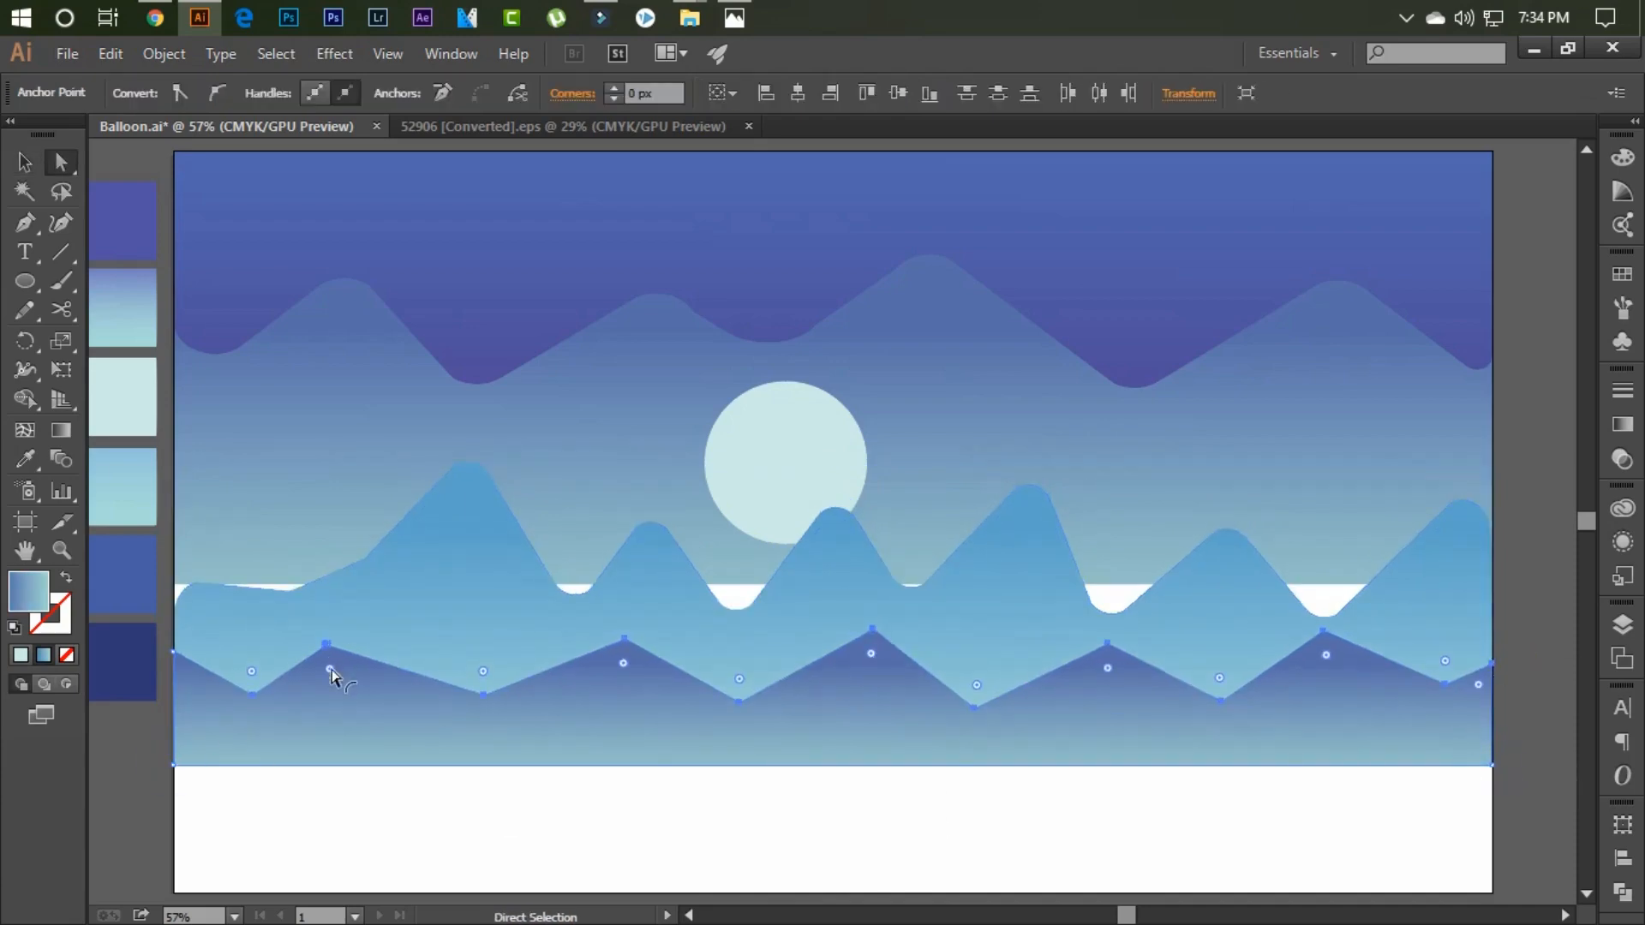
mouse_move(331, 670)
left_mouse_down()
mouse_move(360, 800)
mouse_move(343, 666)
left_mouse_up()
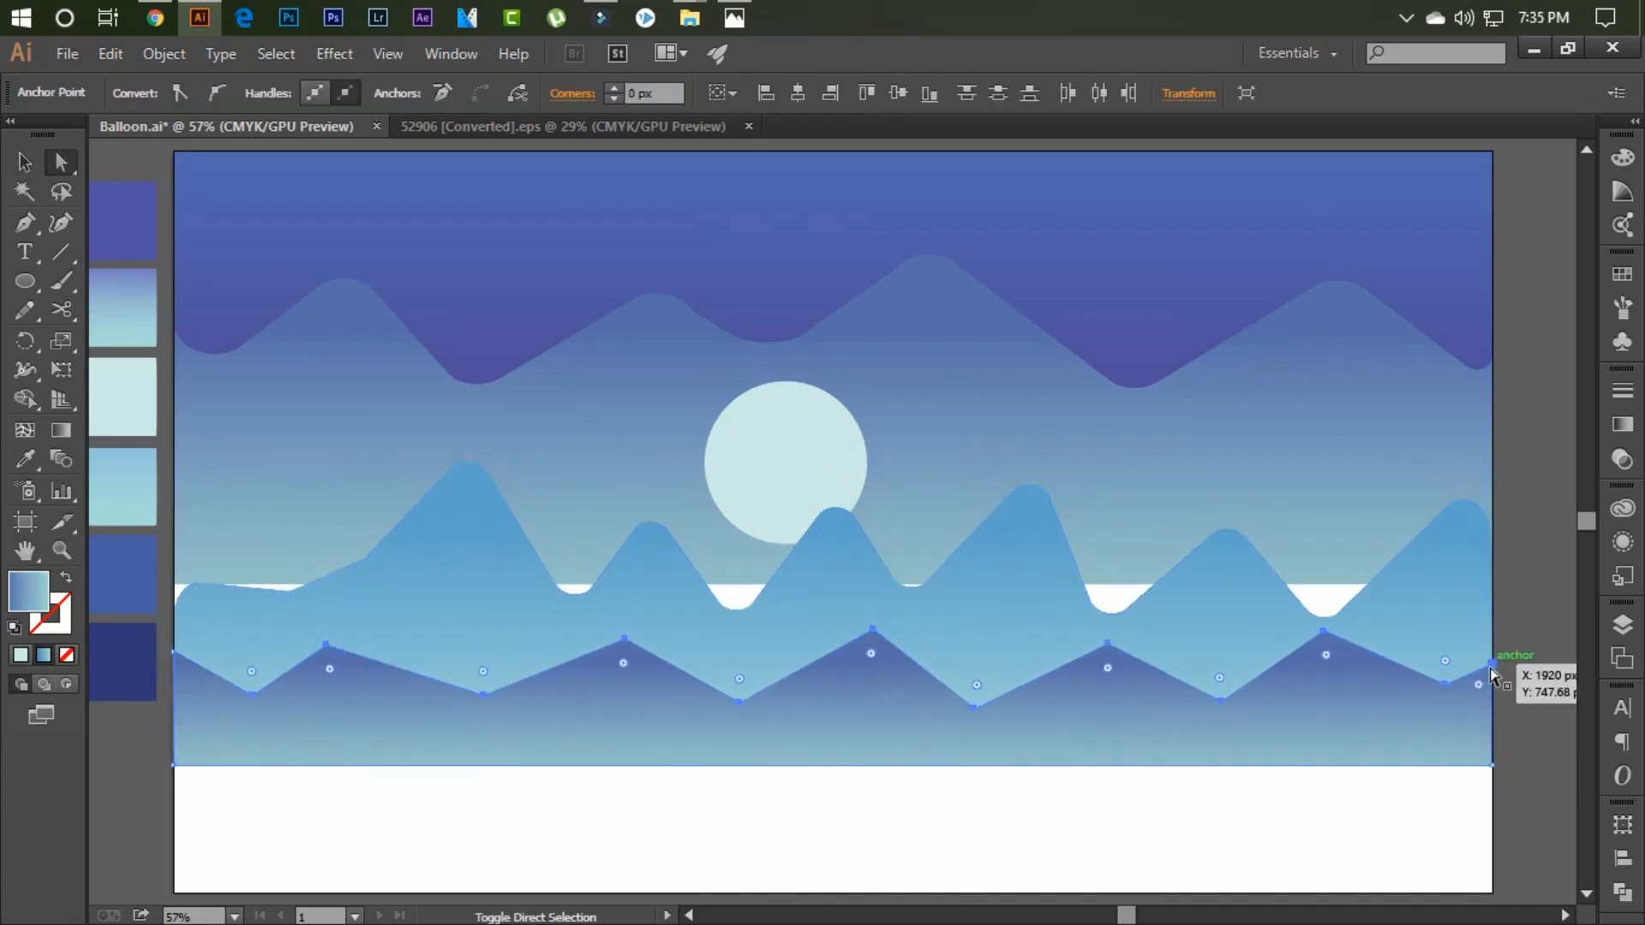
left_click_drag(1325, 668, 1441, 683)
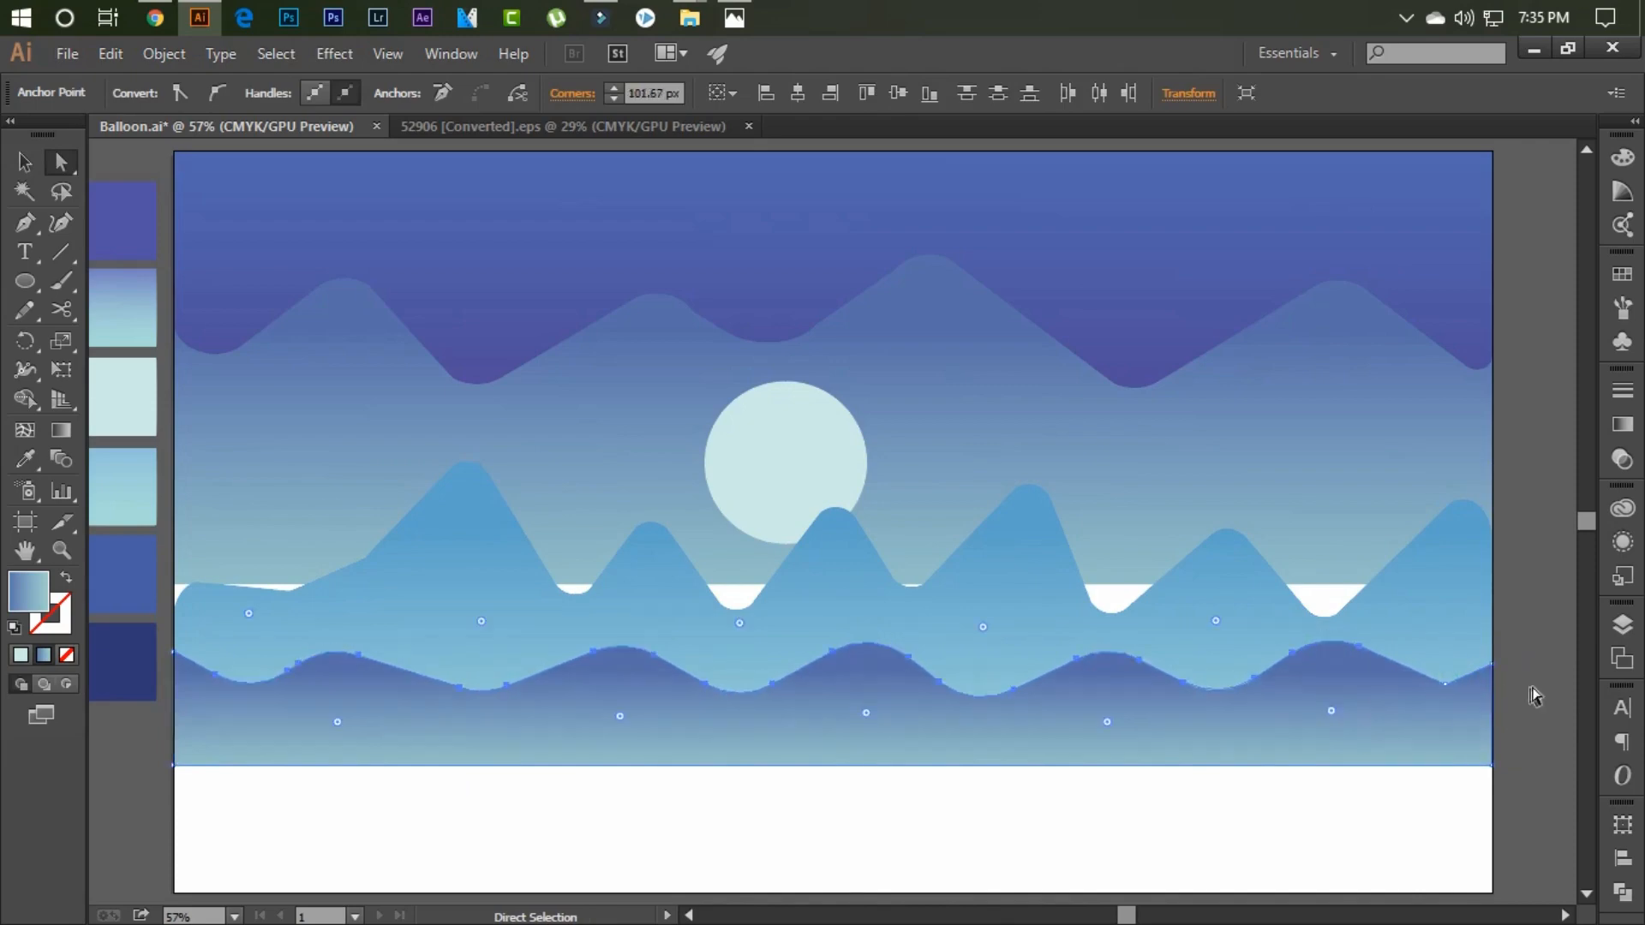
left_click(1443, 662)
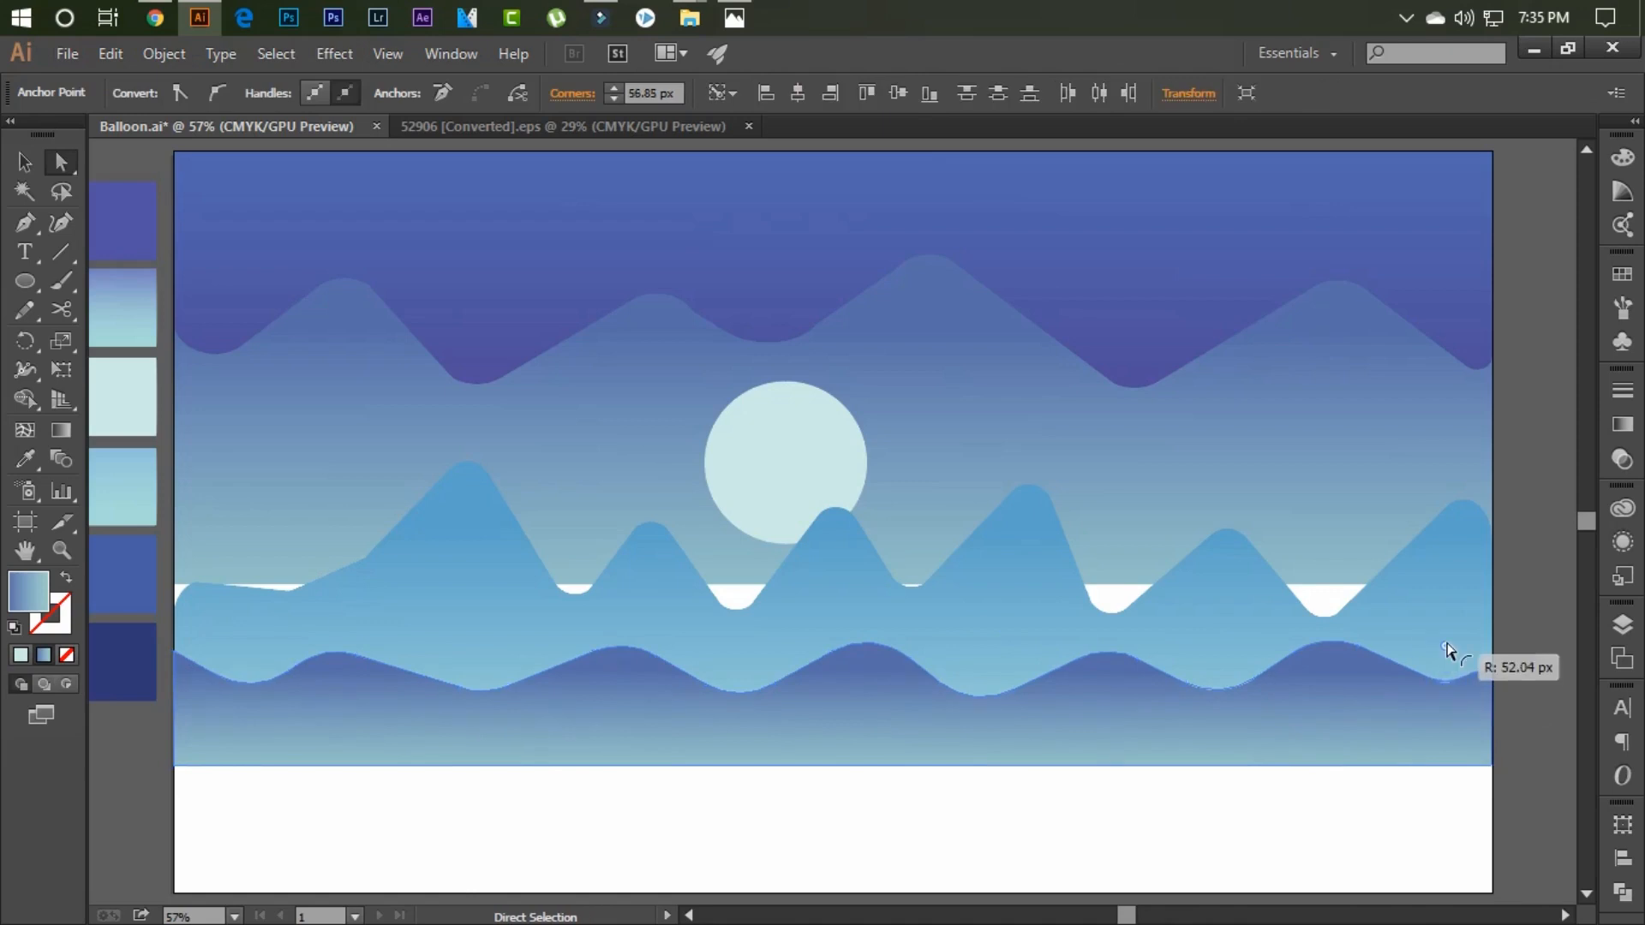
- Fill the rounded front hills with the solid medium blue of the palette swatch
left_click(455, 744)
left_click(144, 755)
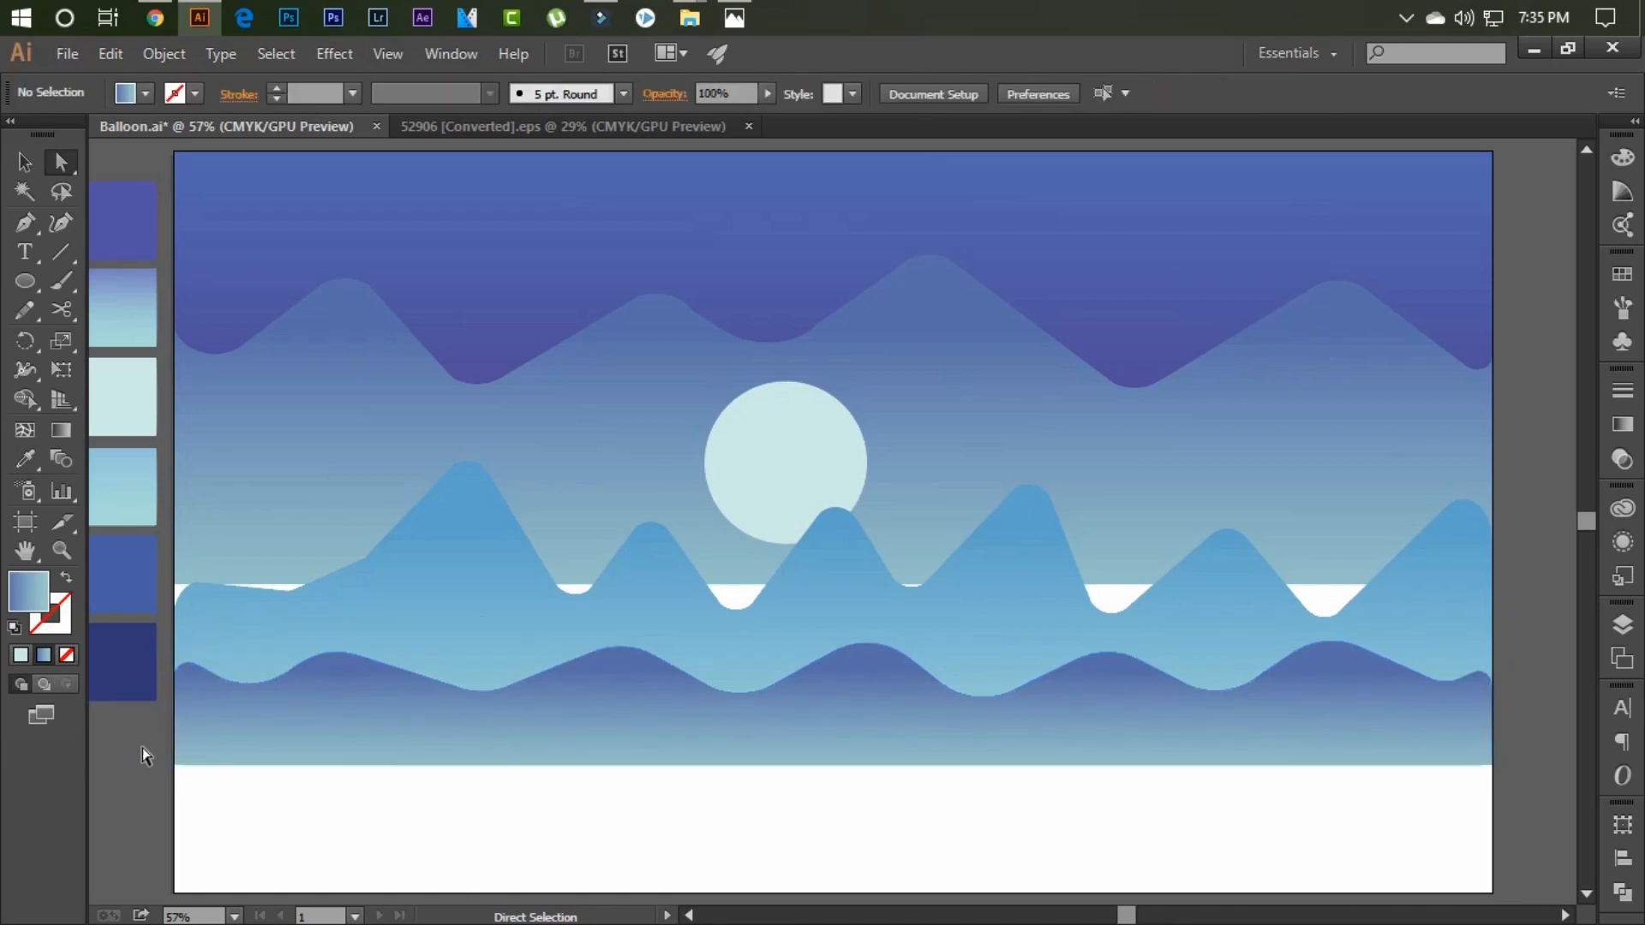
key("ctrl+z")
key("v")
left_click(829, 646)
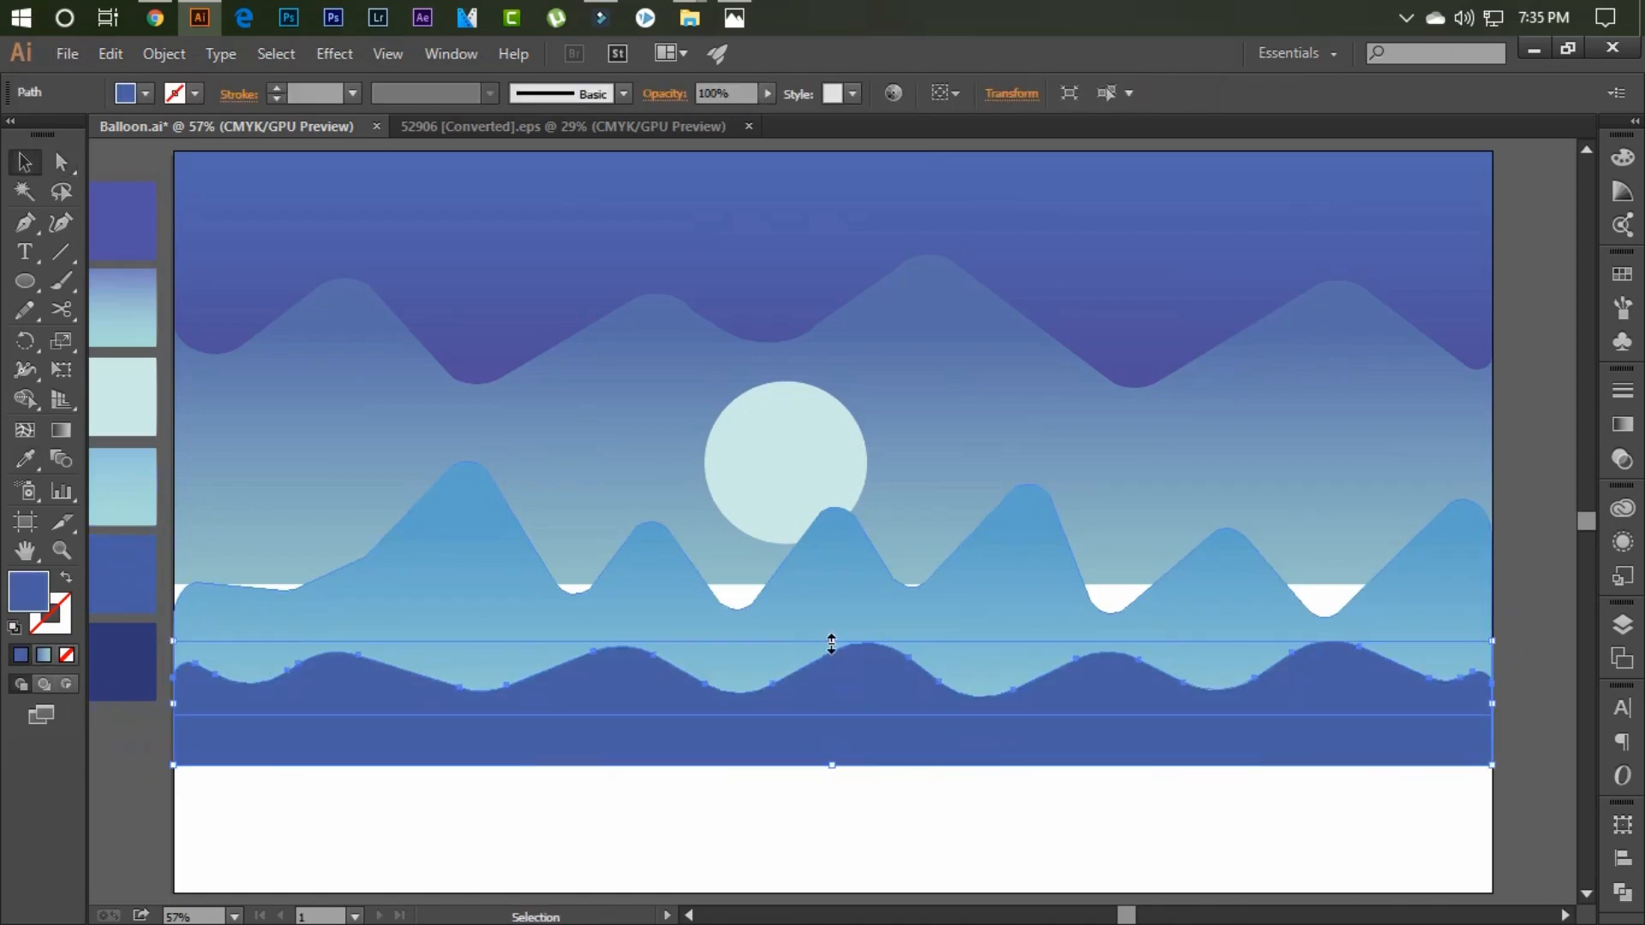
- Move the light blue hills up slightly and extend the mountains' lower edge down to close the white gaps
double_click(849, 570)
key("Escape")
left_click_drag(836, 607, 836, 573)
left_click_drag(832, 680, 837, 598)
left_click(1058, 476)
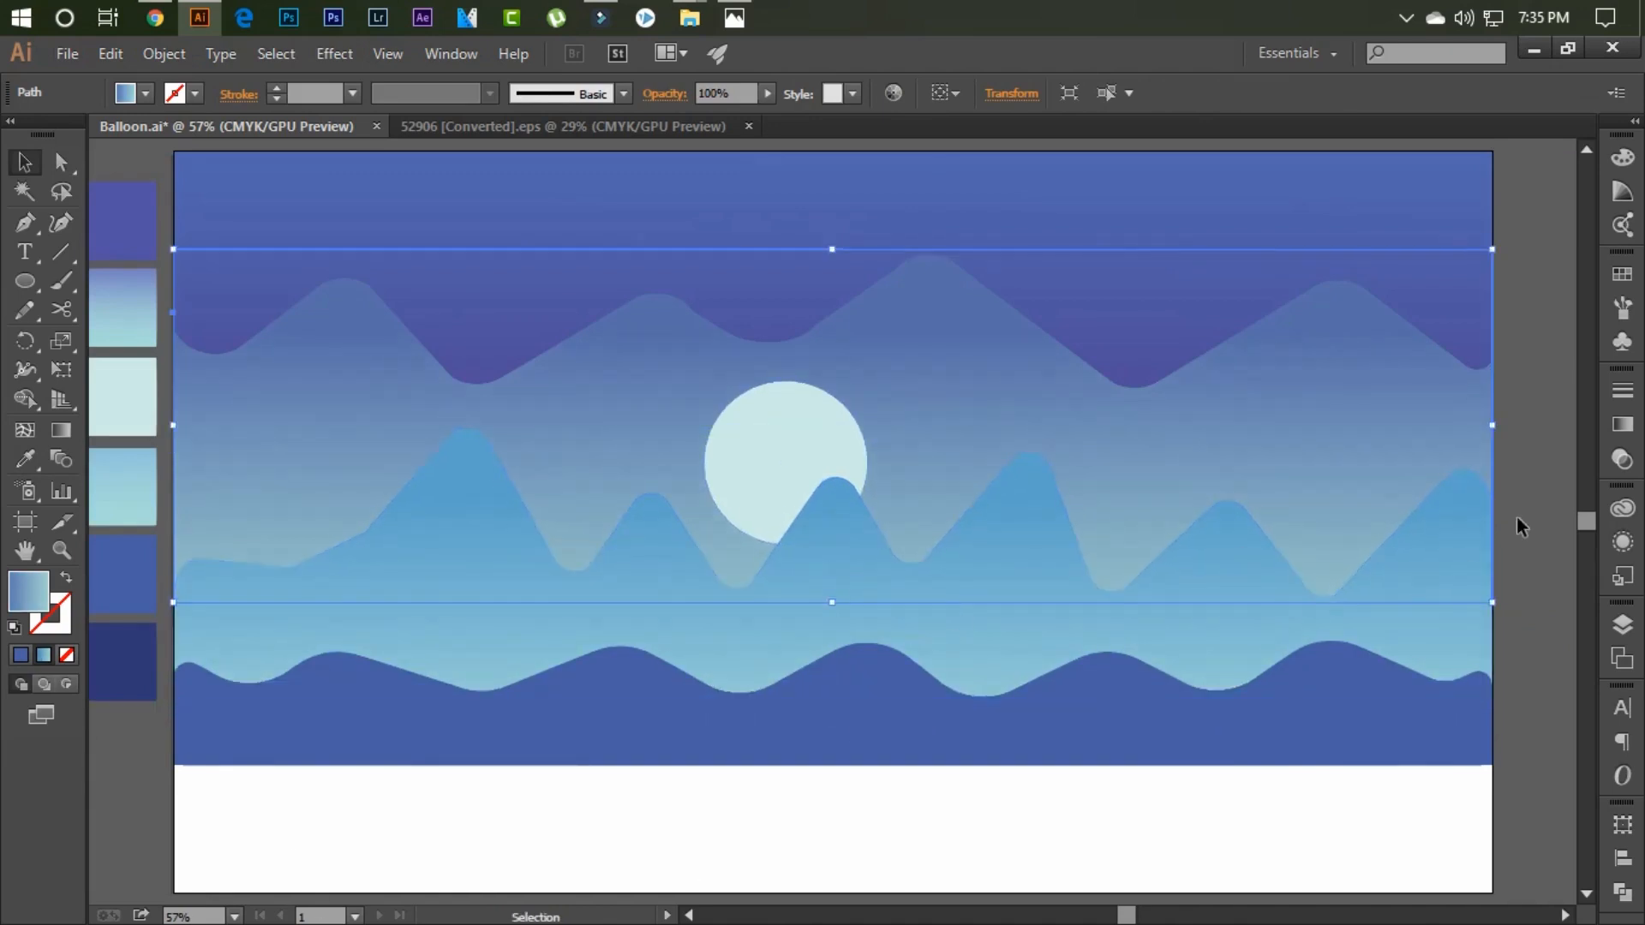
left_click(1535, 670)
- Lighten the end stop of the light blue hills' gradient to a paler blue-green
left_click(1029, 625)
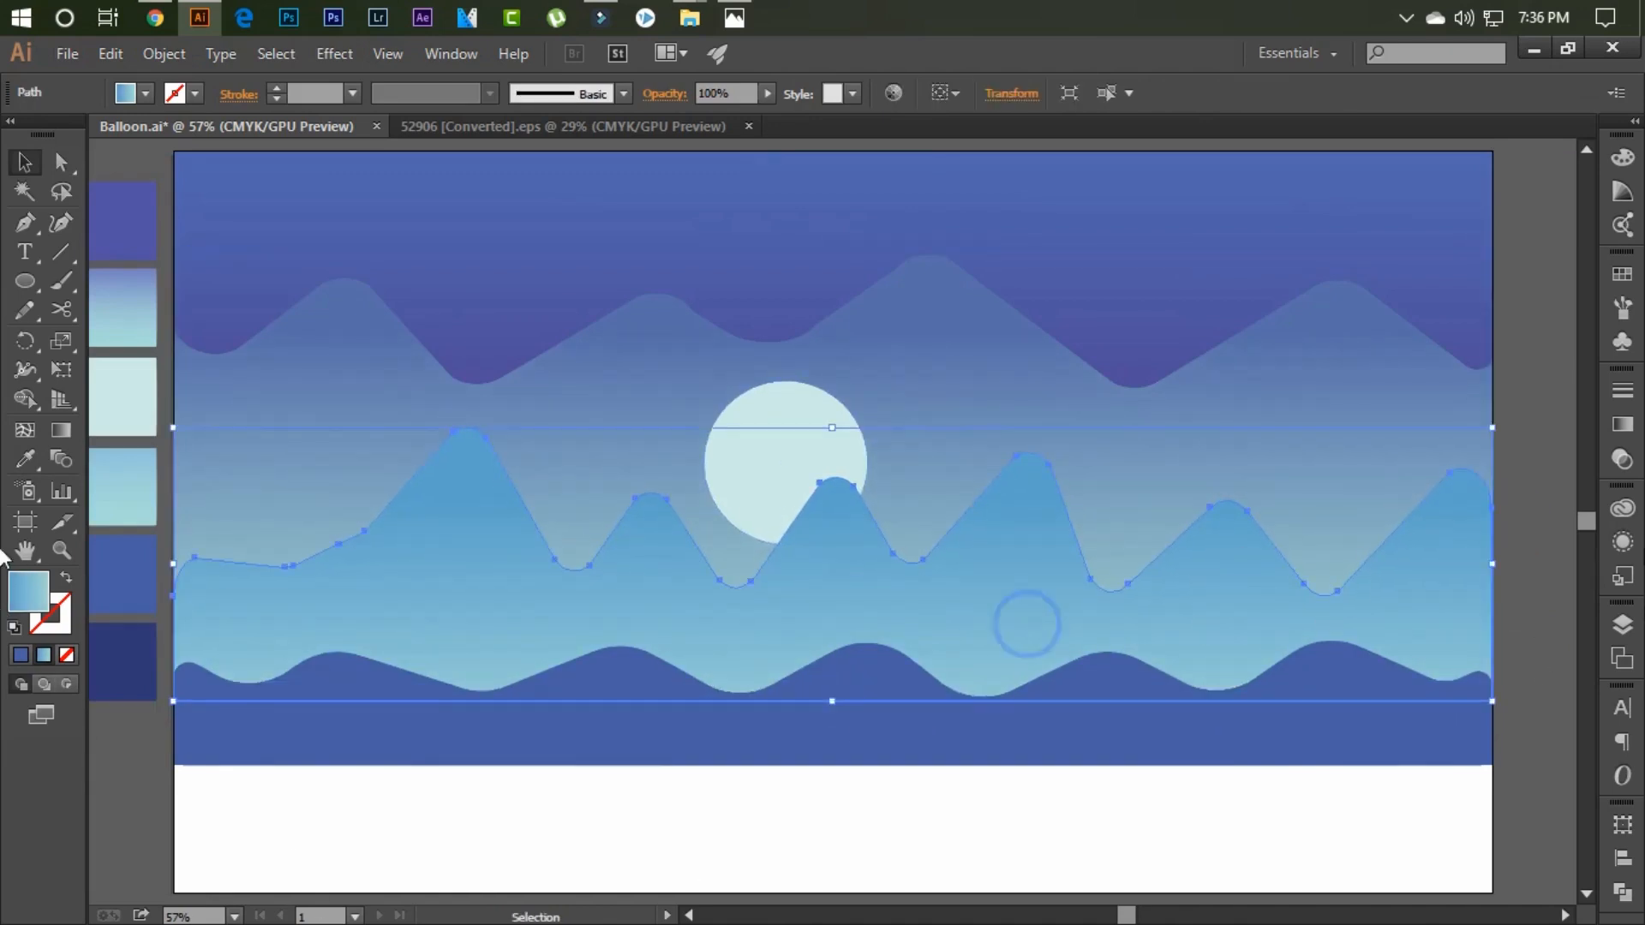
left_click(1622, 424)
double_click(1553, 559)
left_click_drag(1390, 650, 1379, 650)
left_click(1542, 510)
key("ctrl+shift+a")
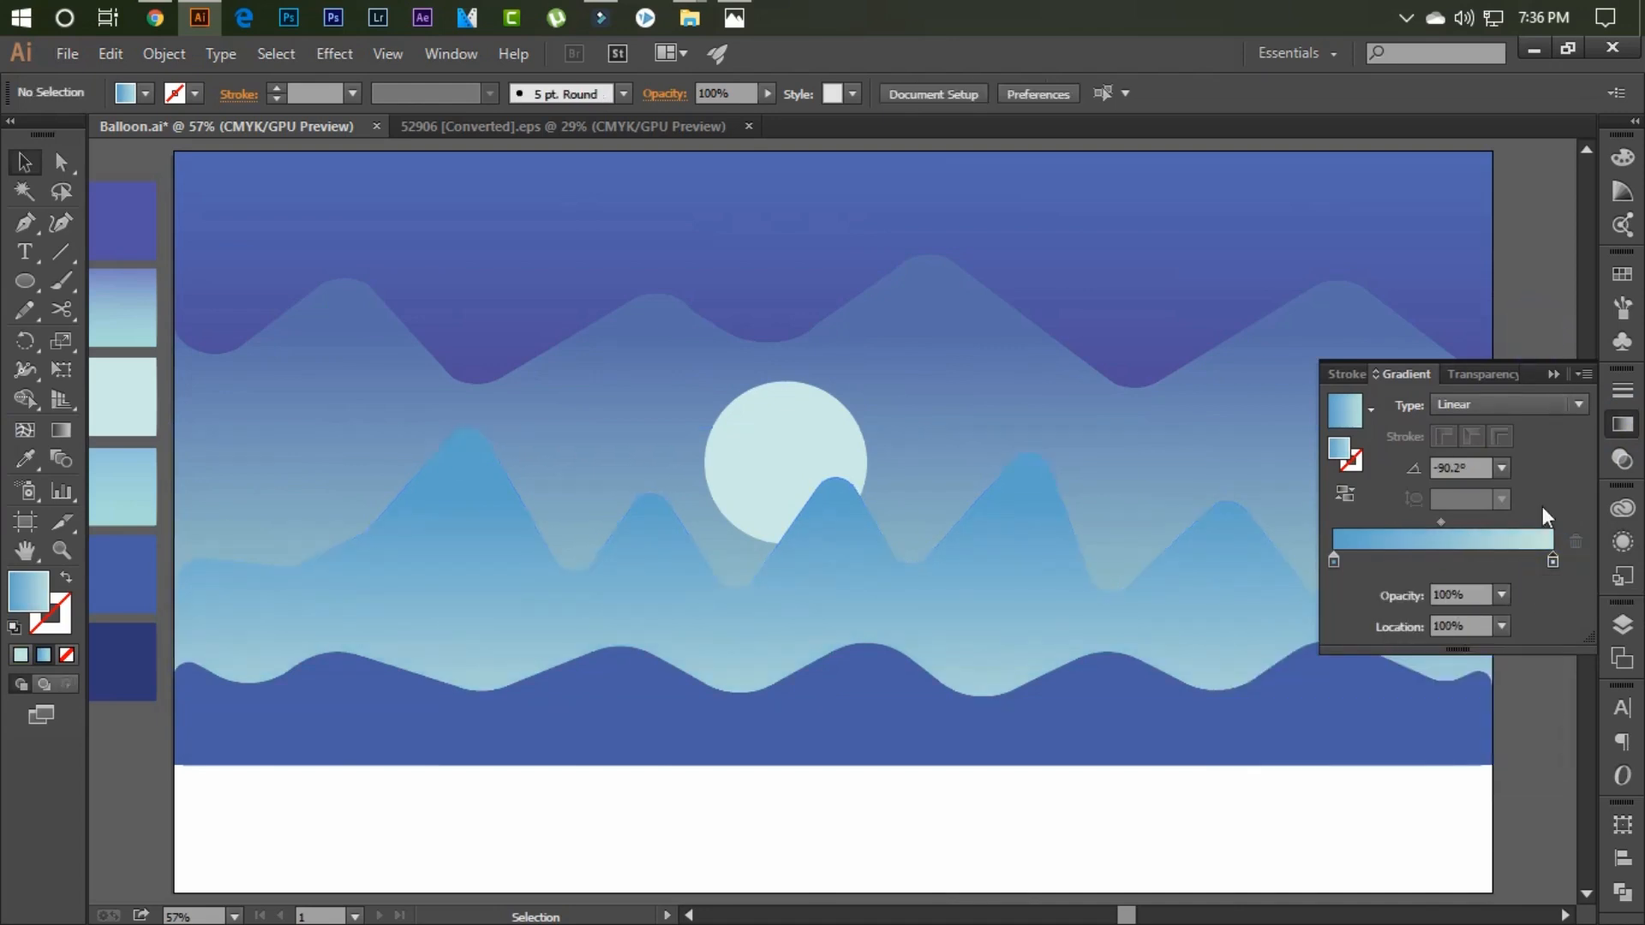
left_click(1554, 375)
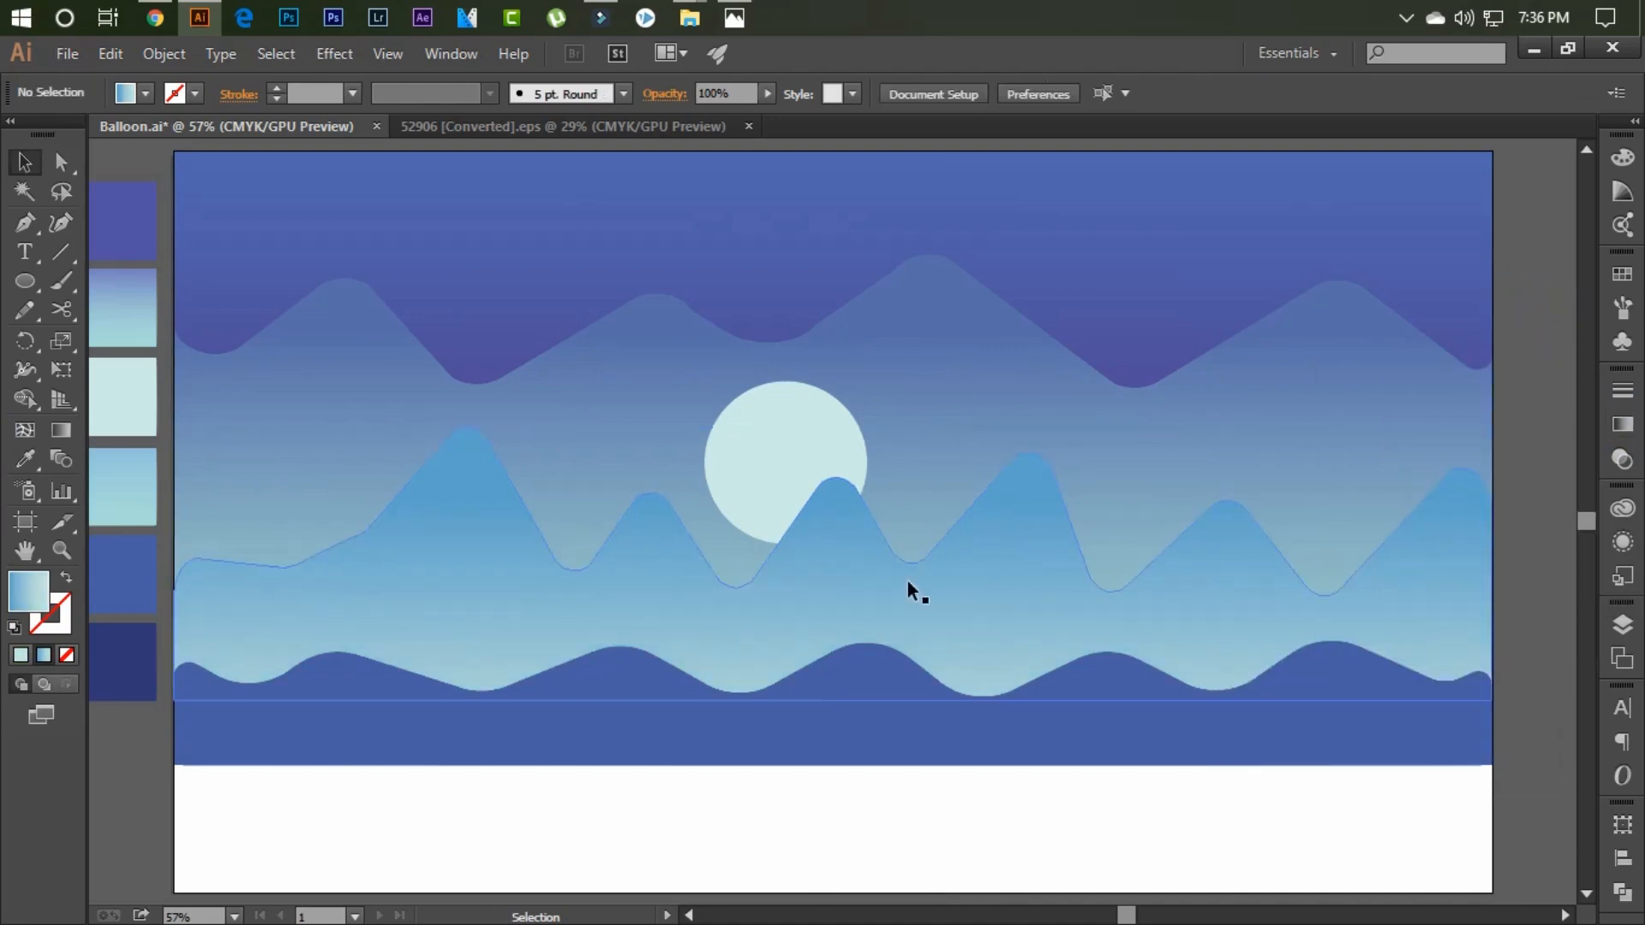
- Isolate the light blue hills and adjust their corner rounding to 30.94 px
double_click(911, 591)
key("a")
left_click(1493, 510)
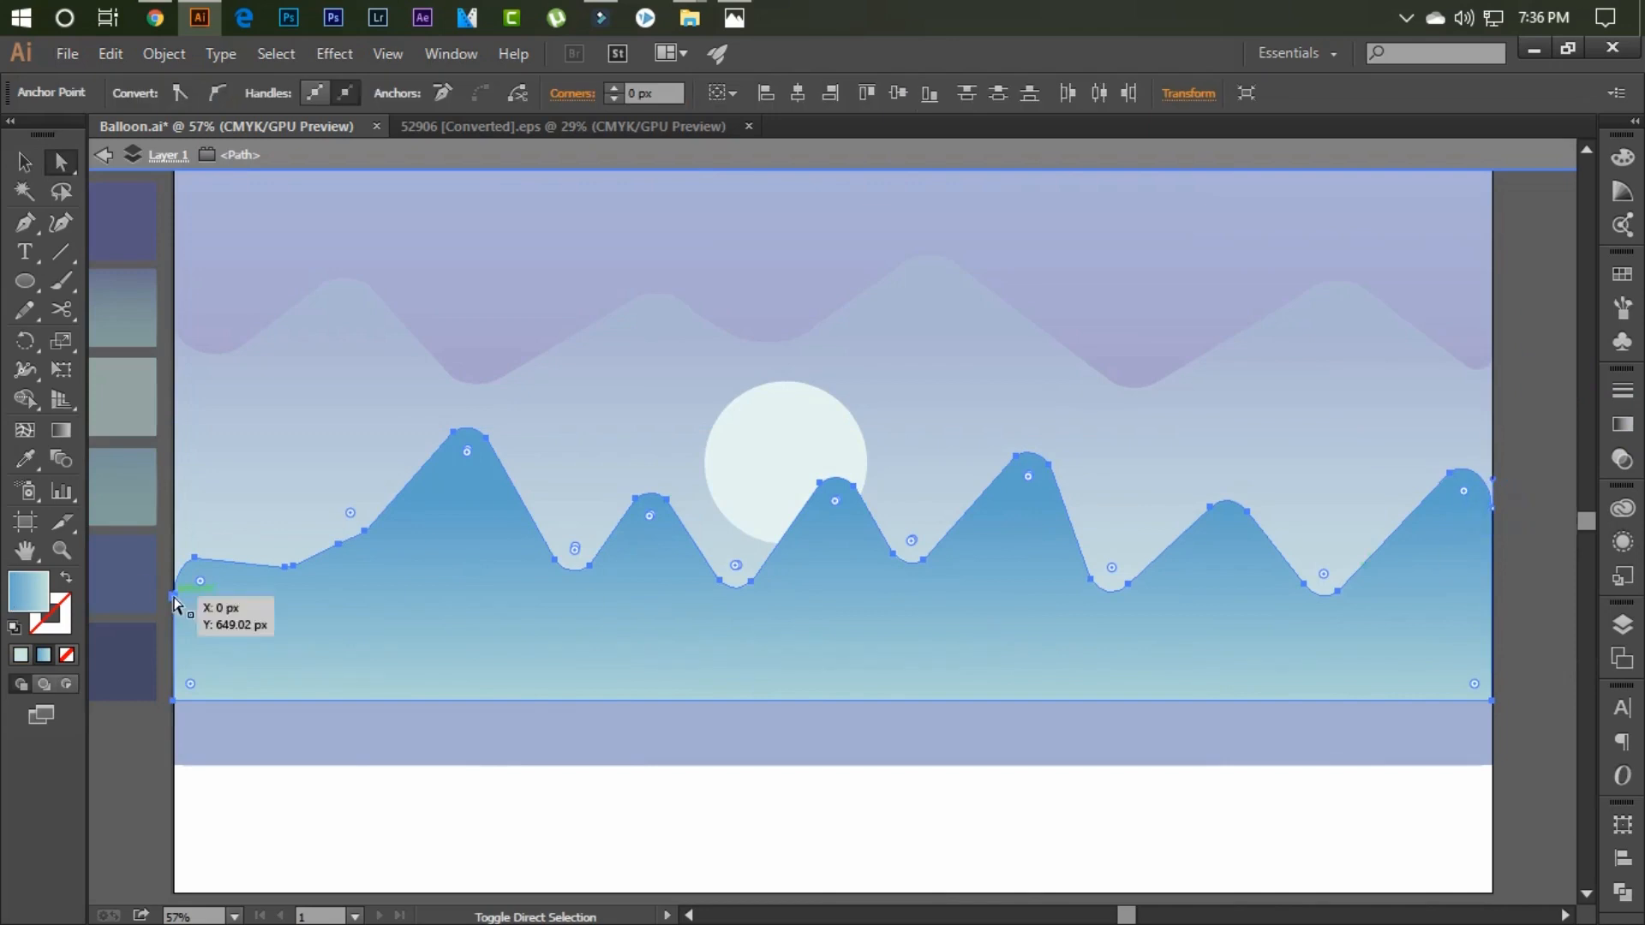
left_click(468, 450)
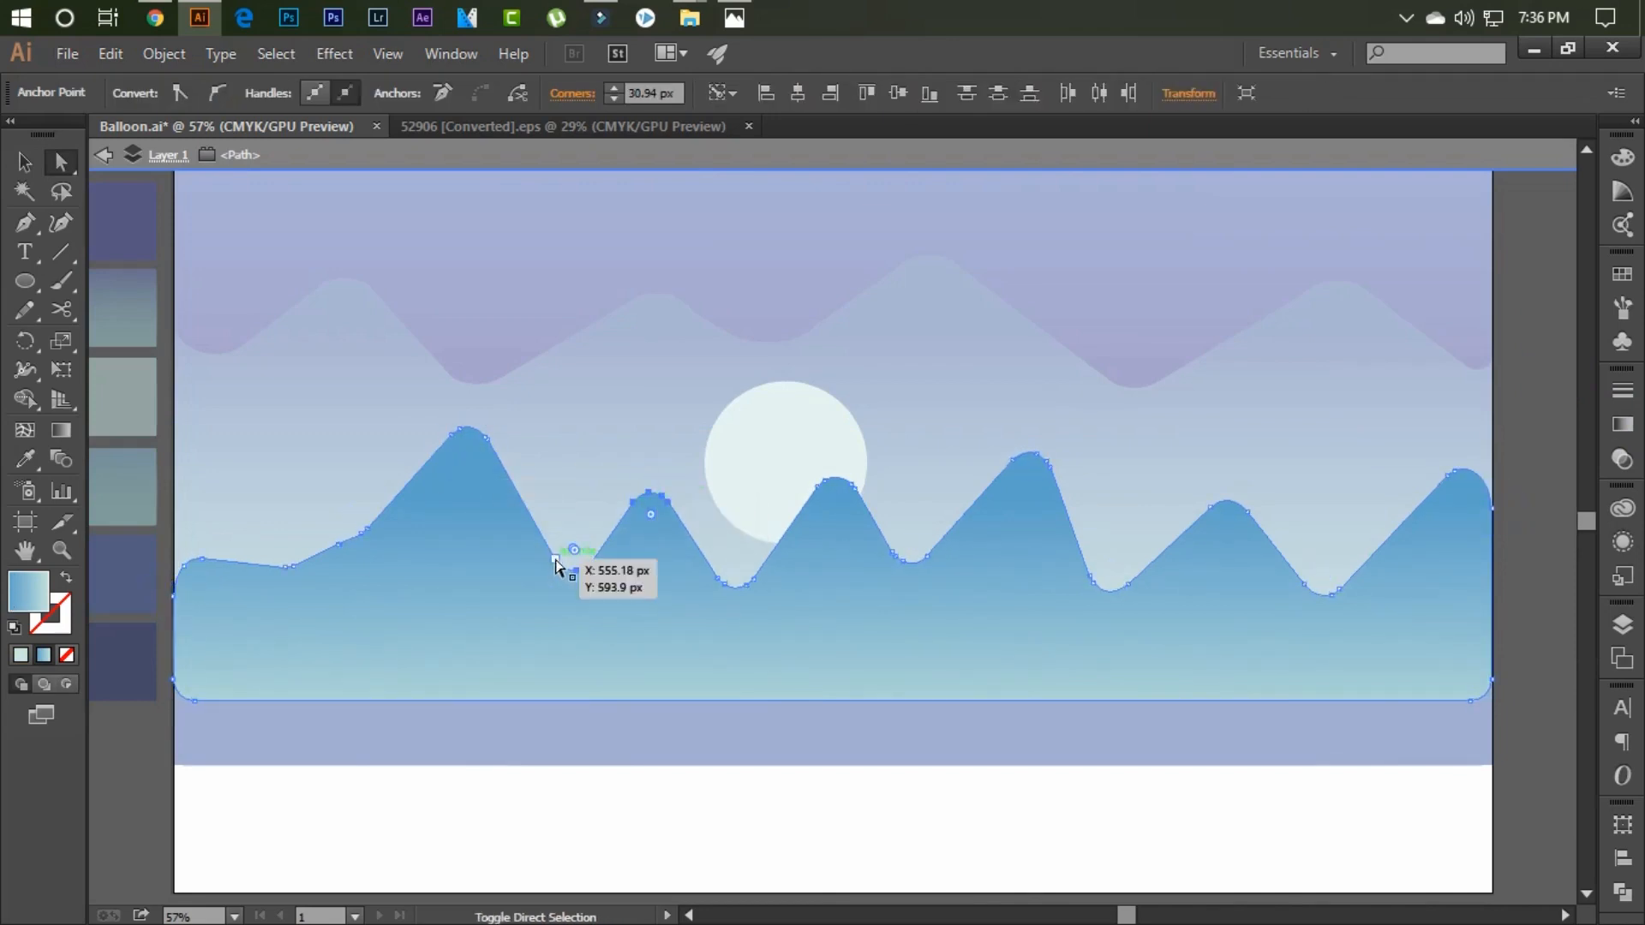
left_click(793, 617)
key("Escape")
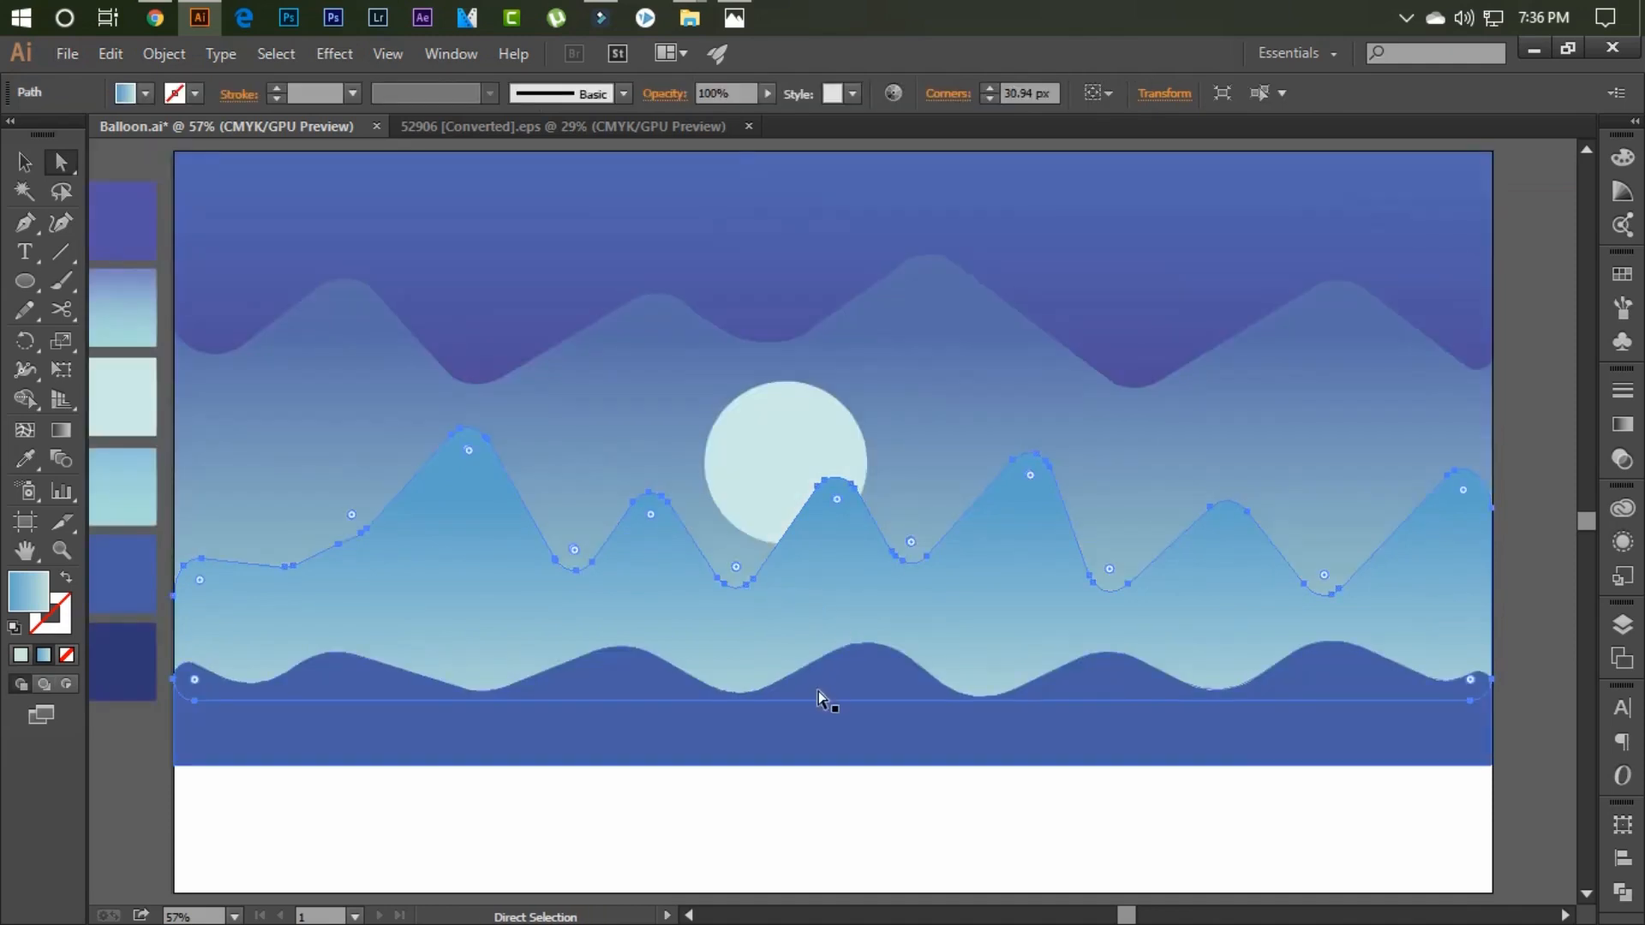
- Lower the light blue hills' peaks by reducing their height from above, and extend the mountains' lower edge behind them
key("v")
left_click_drag(836, 427, 817, 508)
left_click(969, 467)
left_click_drag(832, 601, 833, 624)
left_click(1545, 497)
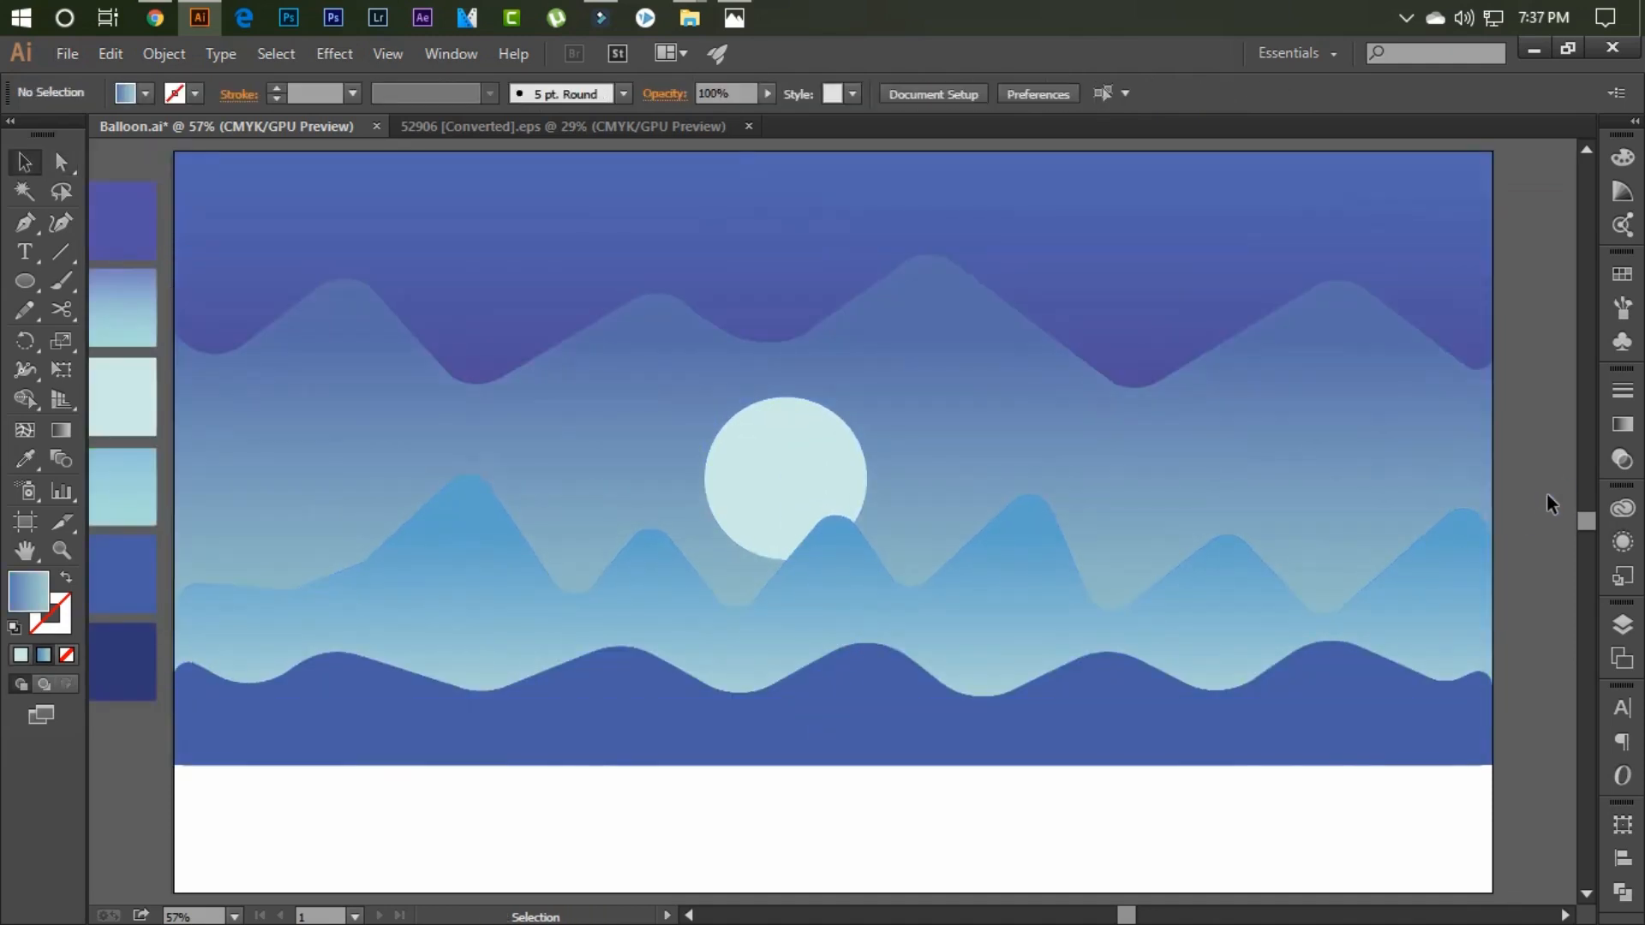
left_click(769, 734)
key("p")
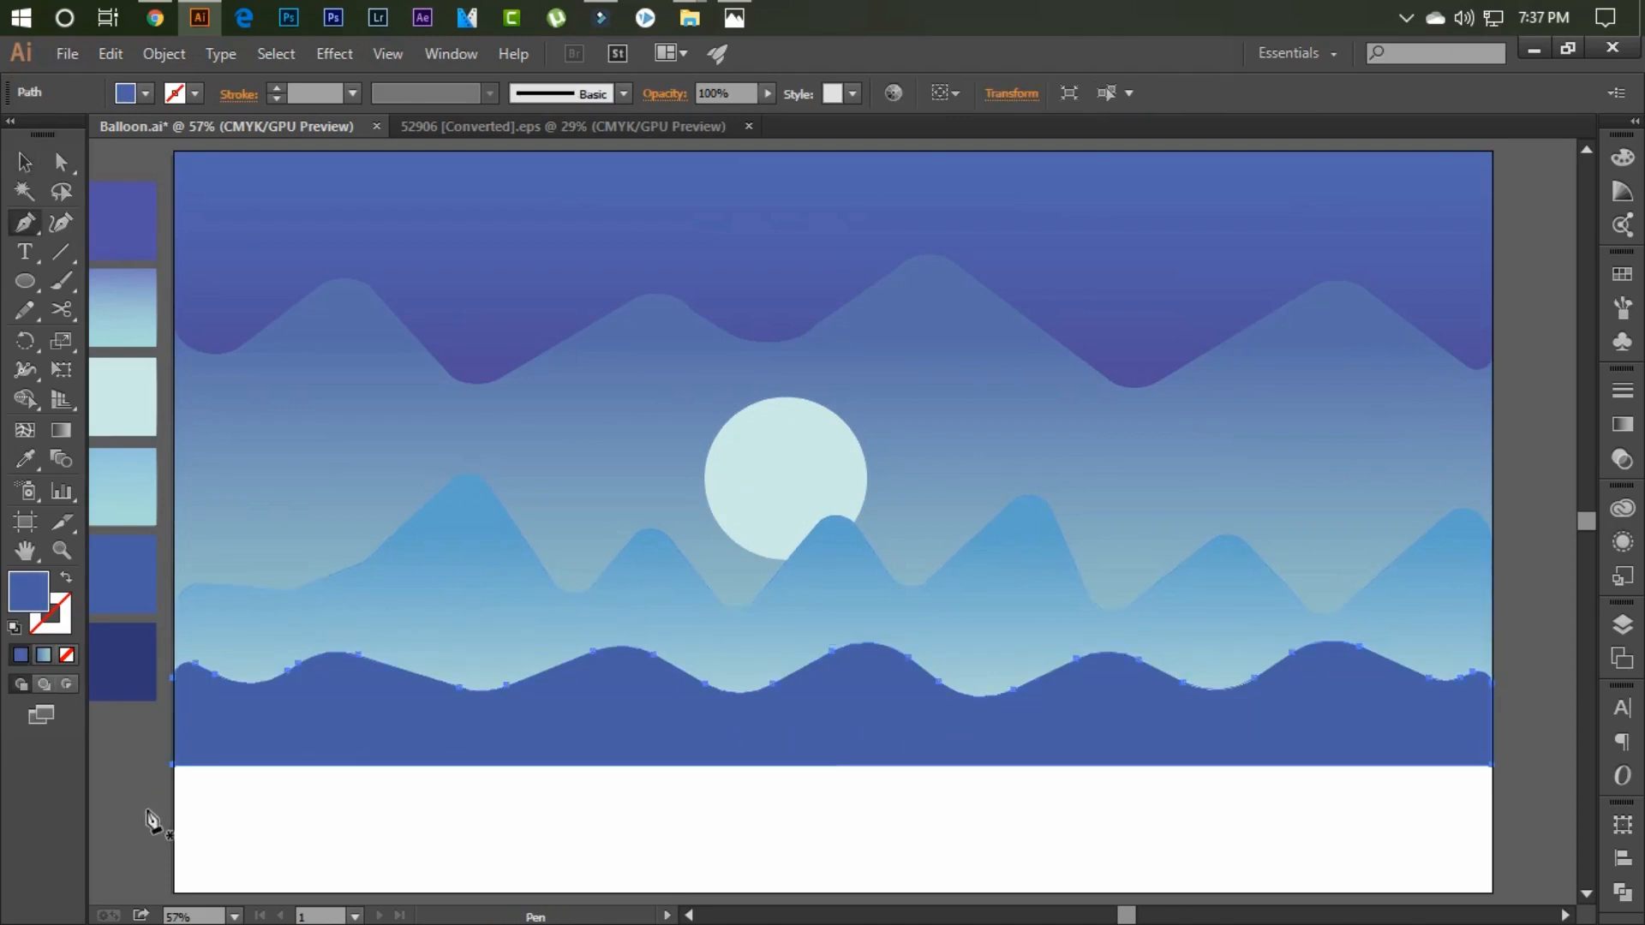
left_click(175, 709)
left_click(304, 758)
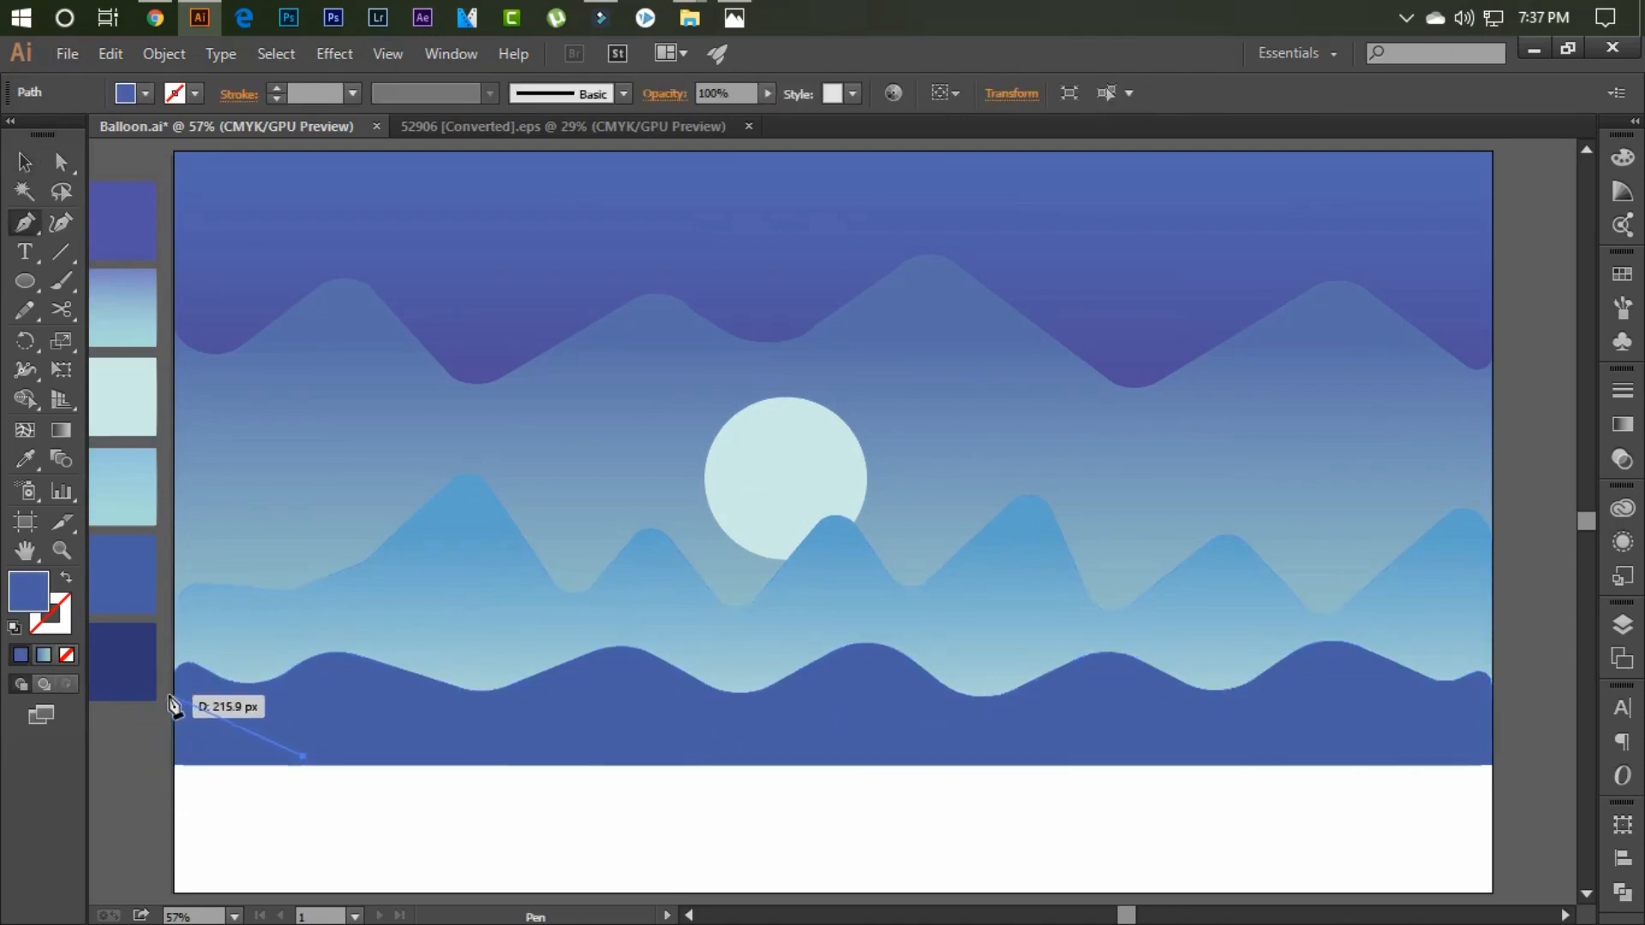
key("ctrl+z")
left_click(174, 712)
key("ctrl+shift+a")
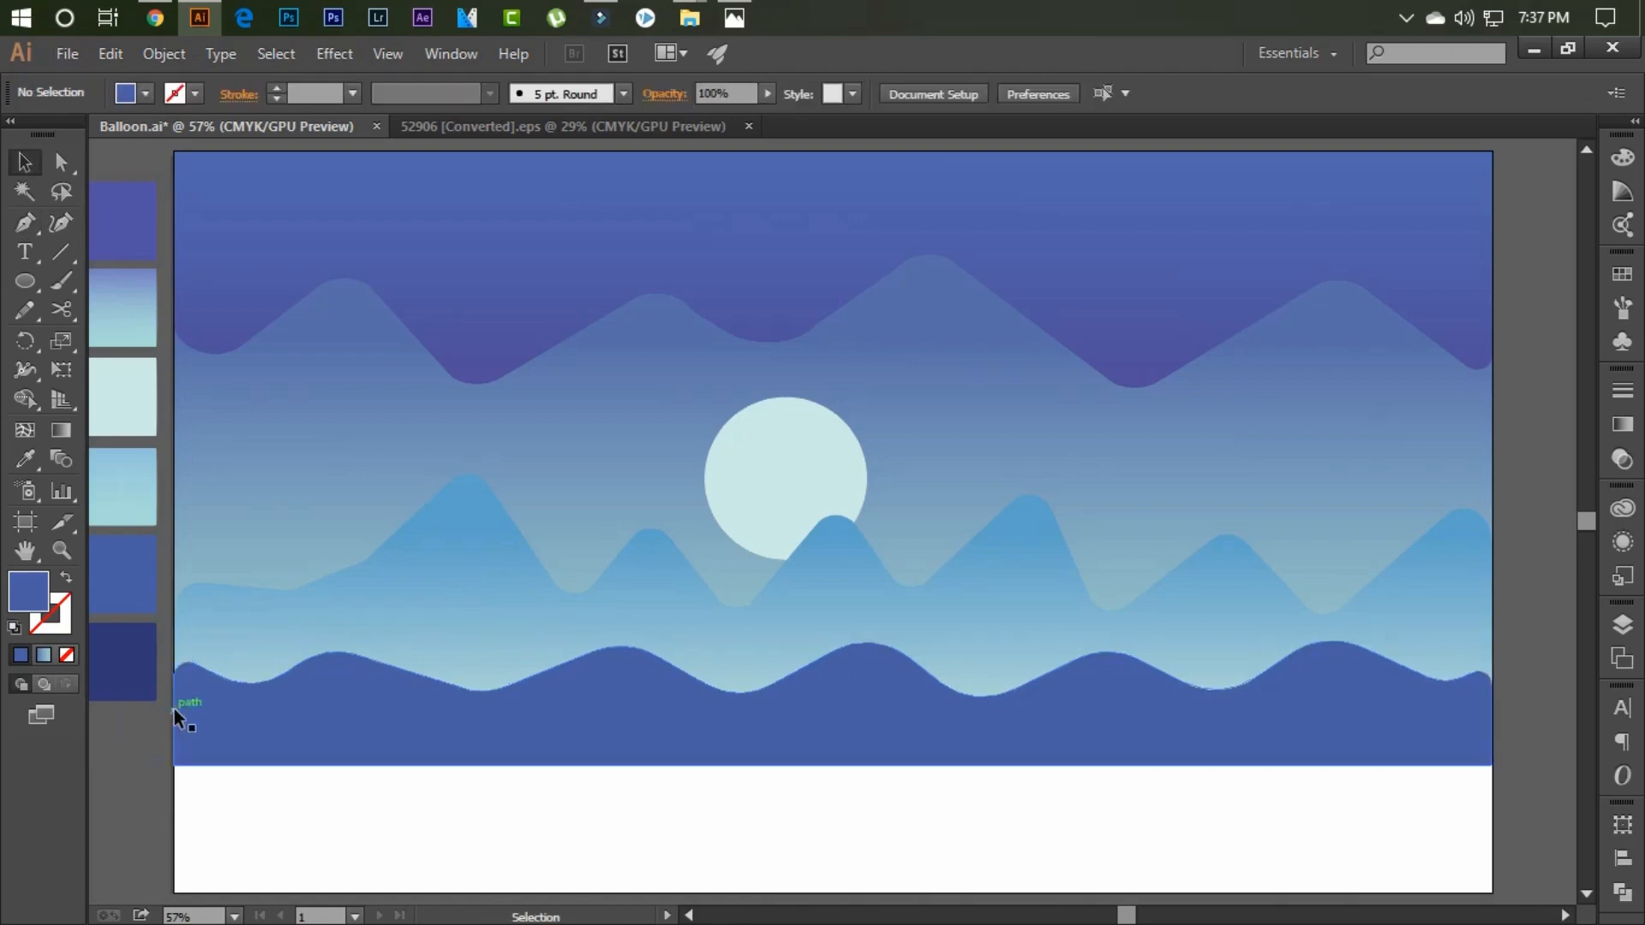
- Draw a gently curved hill line with the Pen tool from the artboard's left edge across the solid blue hills to just past the middle
left_click(174, 702)
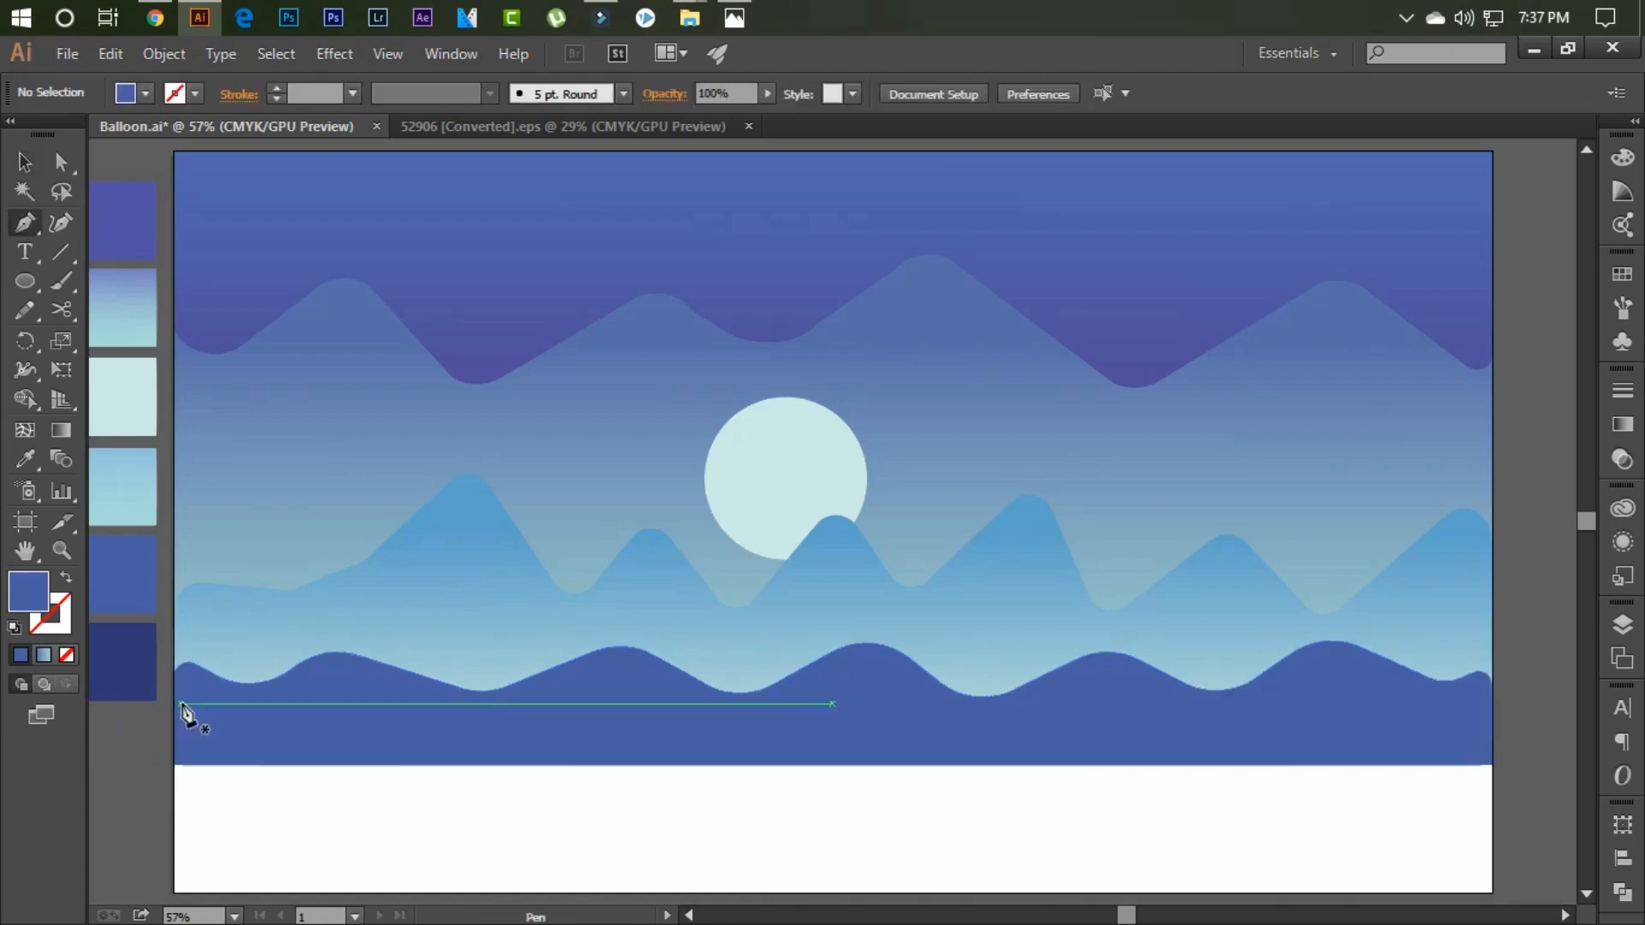
left_click(238, 724)
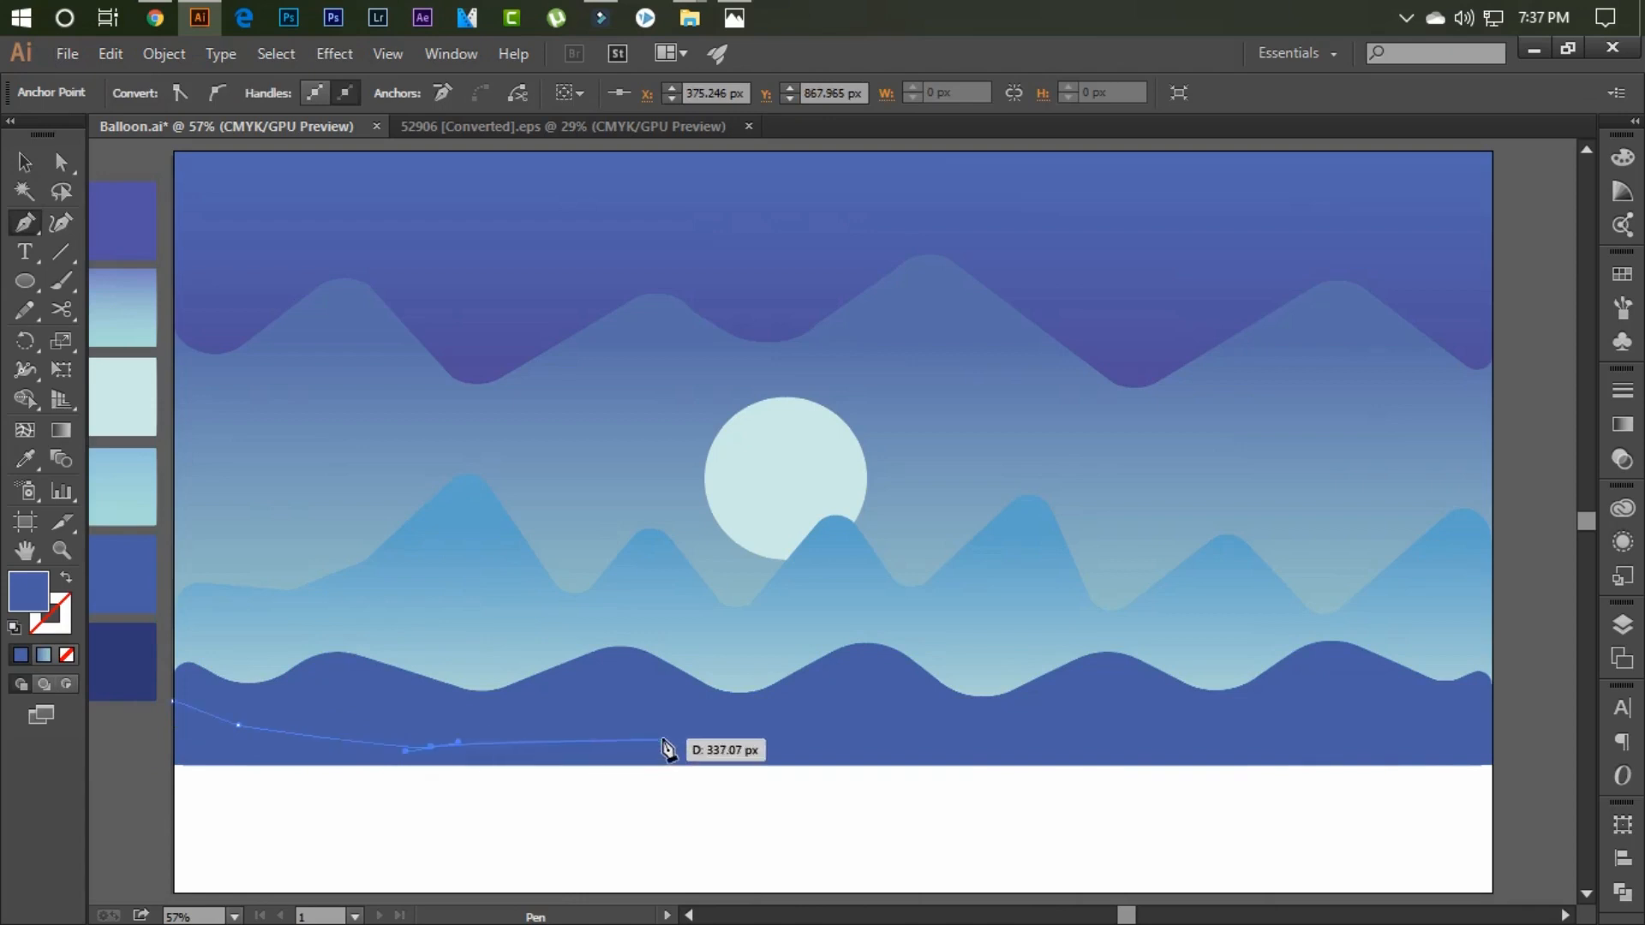
left_click_drag(673, 763, 715, 753)
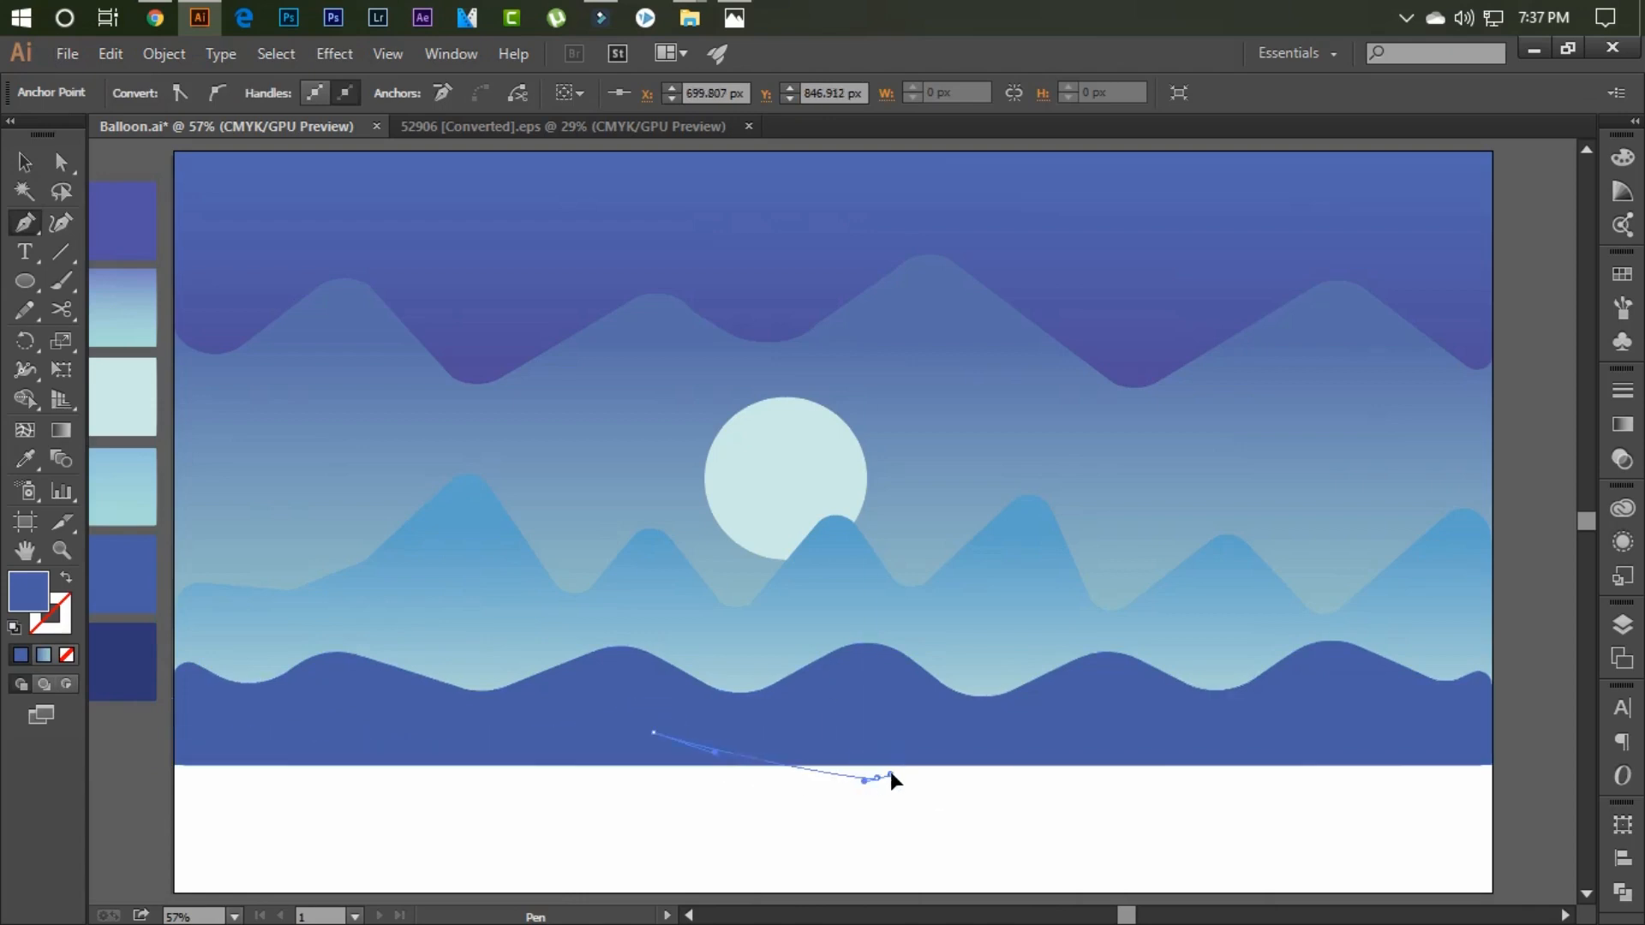
left_click_drag(891, 774, 892, 773)
- Raise the newest anchor of the curved hill line to a Y position of about 877 px
key("Up")
key("Up")
key("Up")
key("Up")
key("Up")
key("Up")
key("Up")
key("Up")
key("Up")
key("Up")
key("Up")
key("Up")
key("Up")
key("Up")
key("Up")
key("Up")
key("Up")
key("Up")
key("Up")
key("Up")
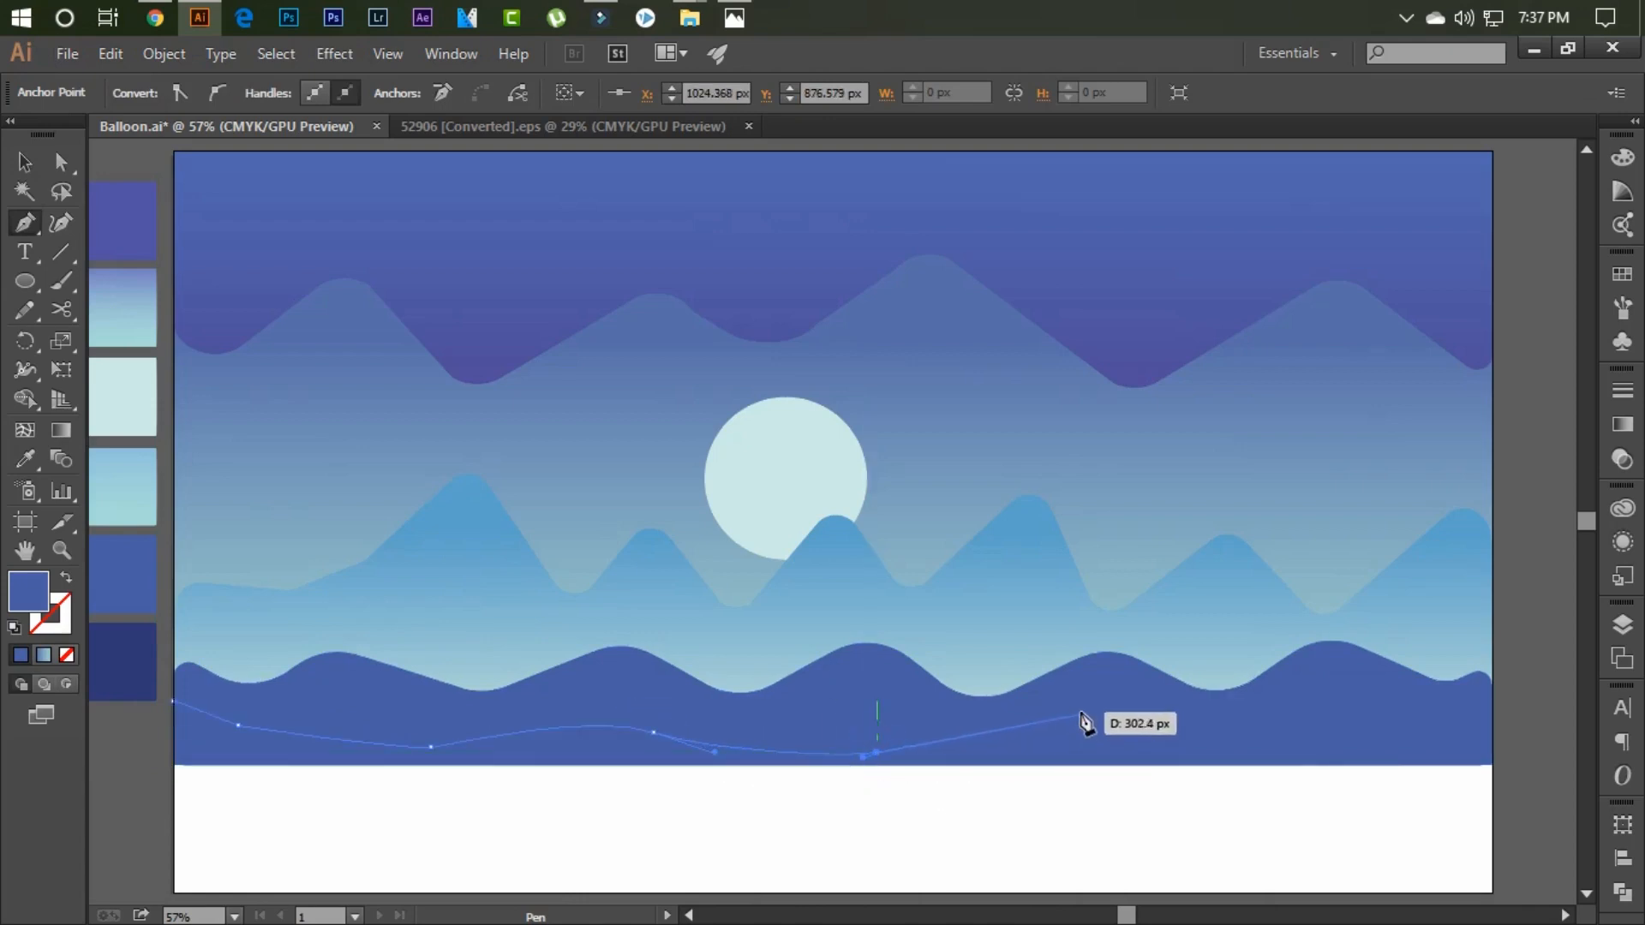
- Finish the wavy foreground hill shape across to the artboard's right edge and bottom corners, filled with the dark navy swatch colour
left_click_drag(1159, 720, 1164, 681)
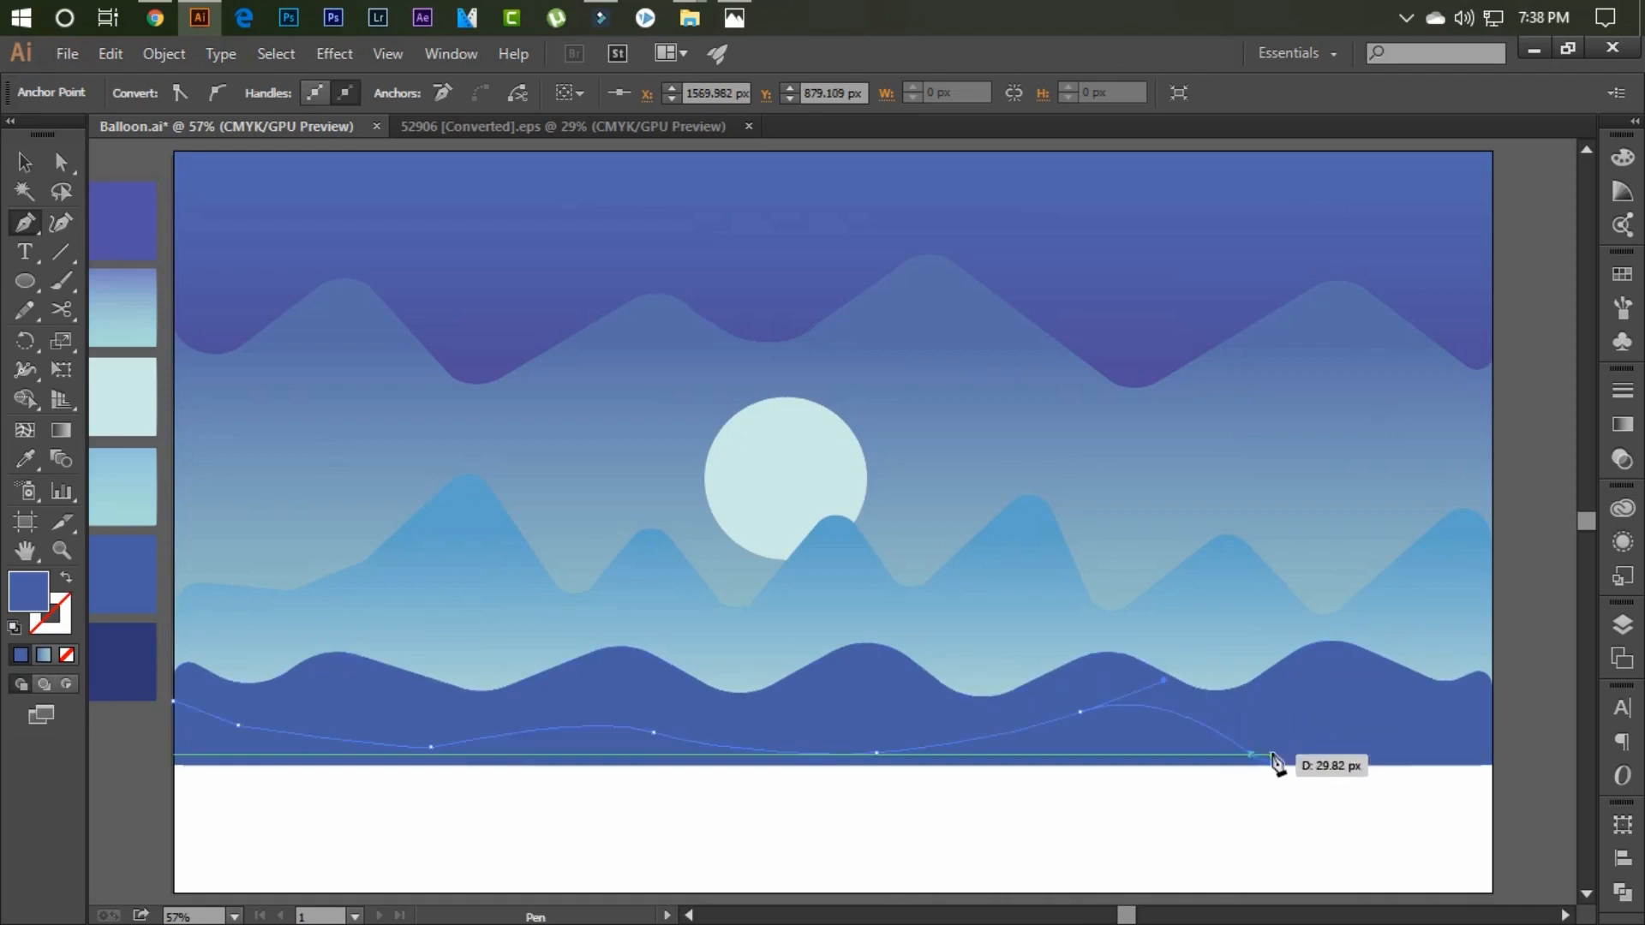
left_click_drag(1251, 751, 1317, 742)
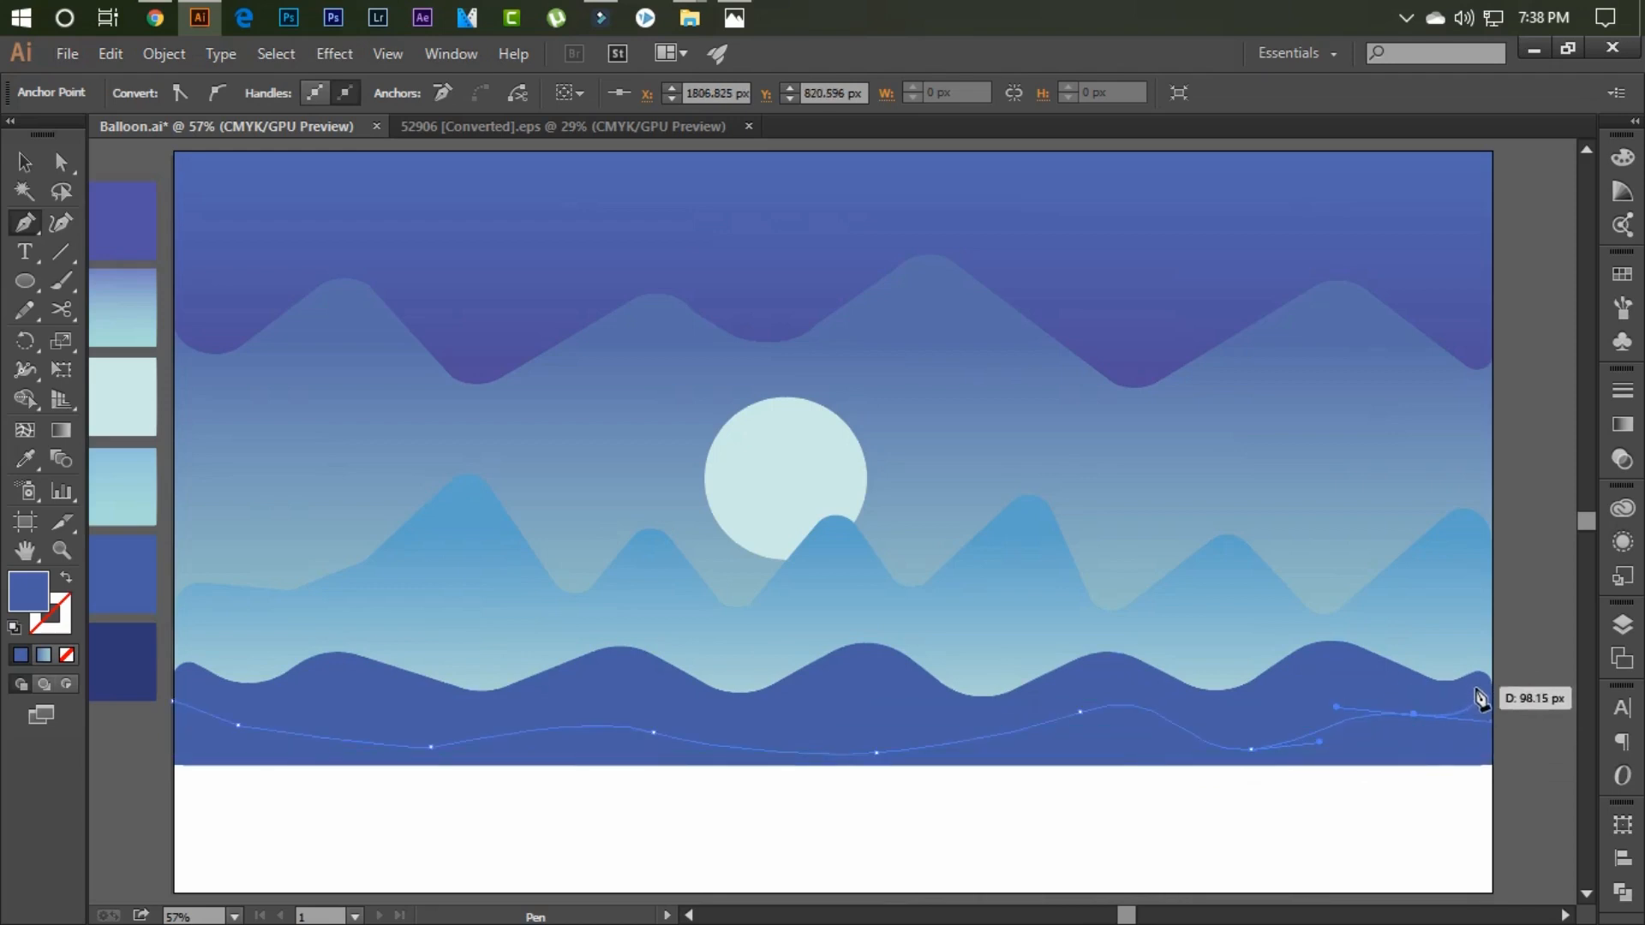
left_click(1493, 739)
left_click(1493, 891)
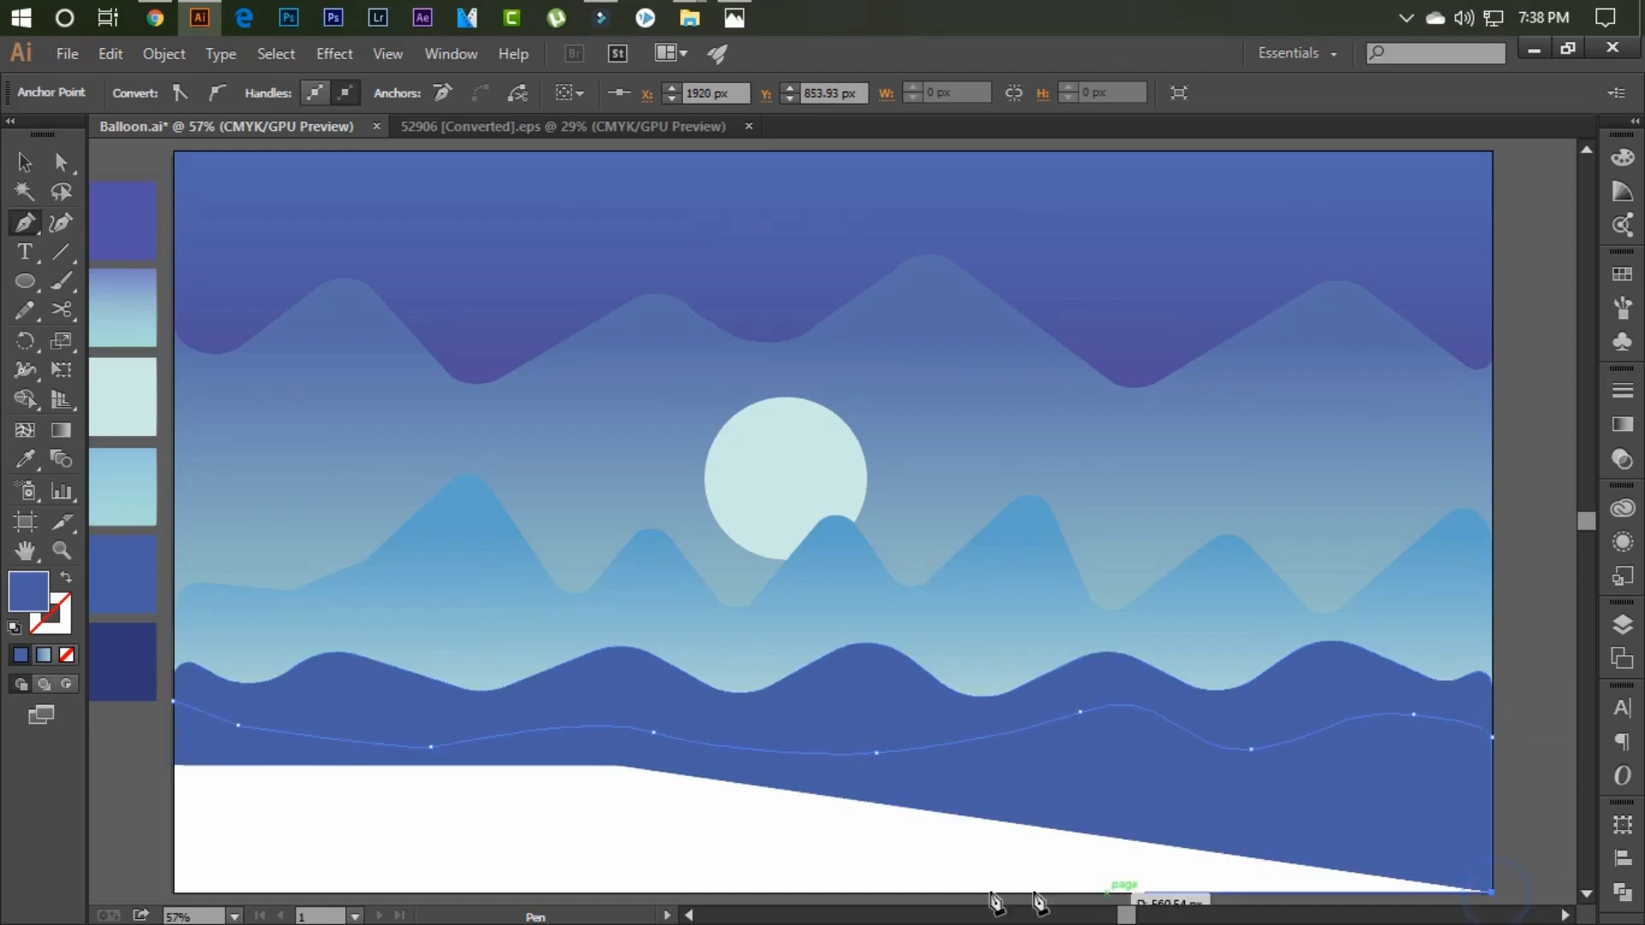
left_click(173, 892)
left_click(174, 701)
left_click(122, 660)
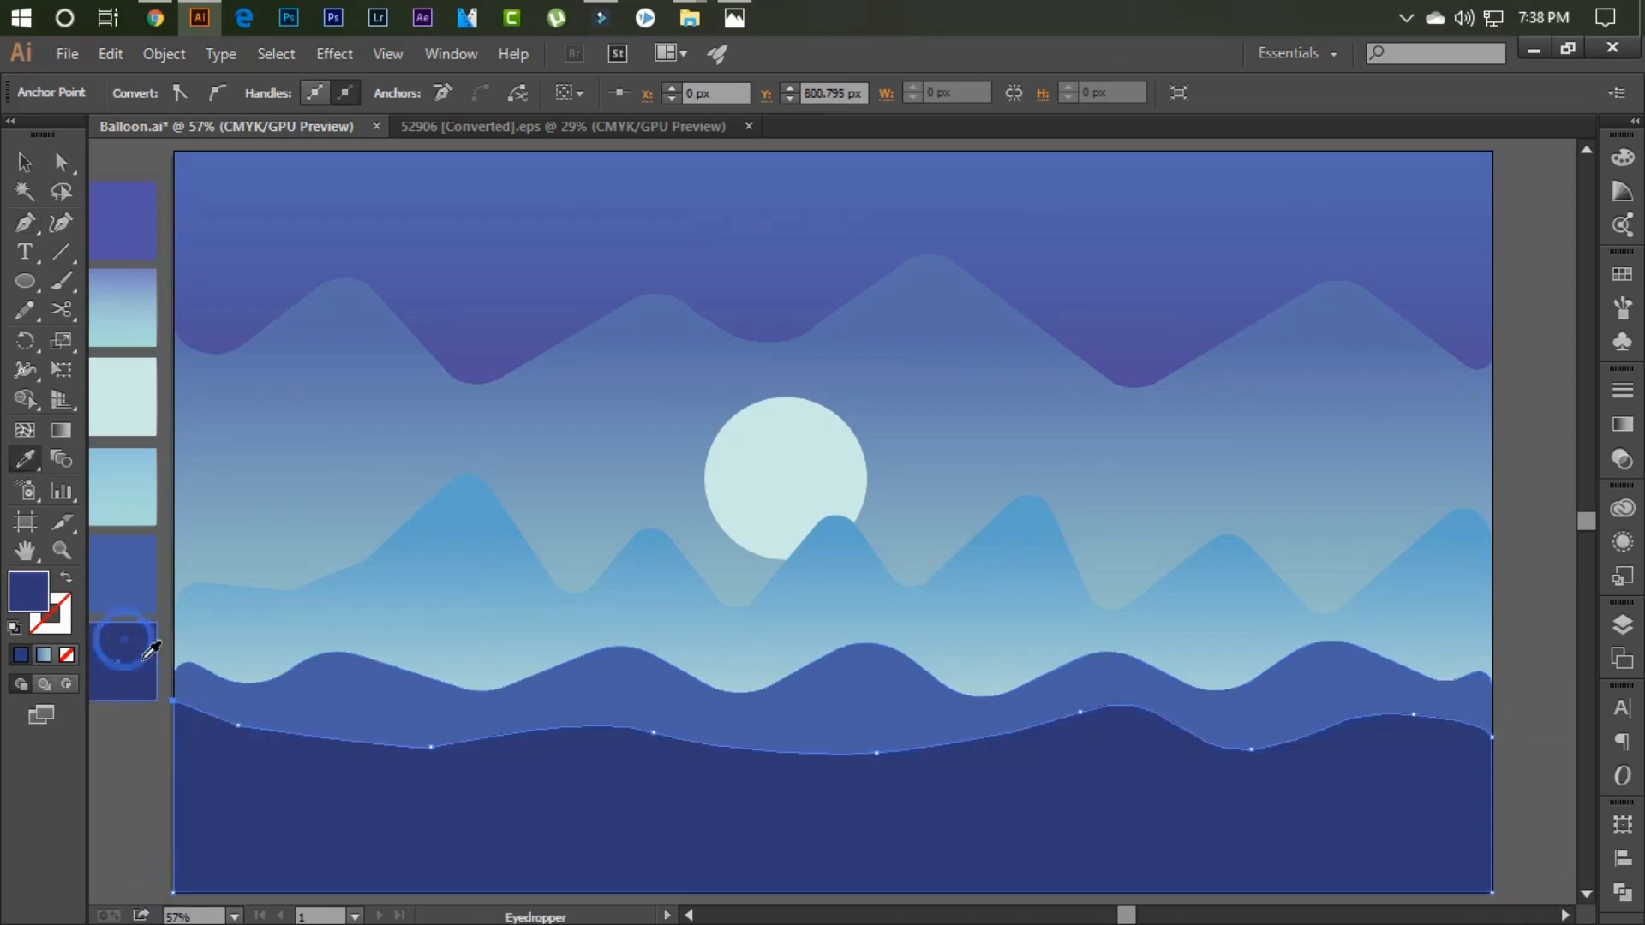
- Lower the navy hills by reducing their height from above, and extend the solid blue hills' lower edge behind them
key("v")
left_click(780, 780)
left_click_drag(832, 701, 832, 786)
left_click(853, 716)
left_click(1515, 628)
- Extend the light blue hills' lower edge slightly and reduce their height a little from above
left_click(993, 632)
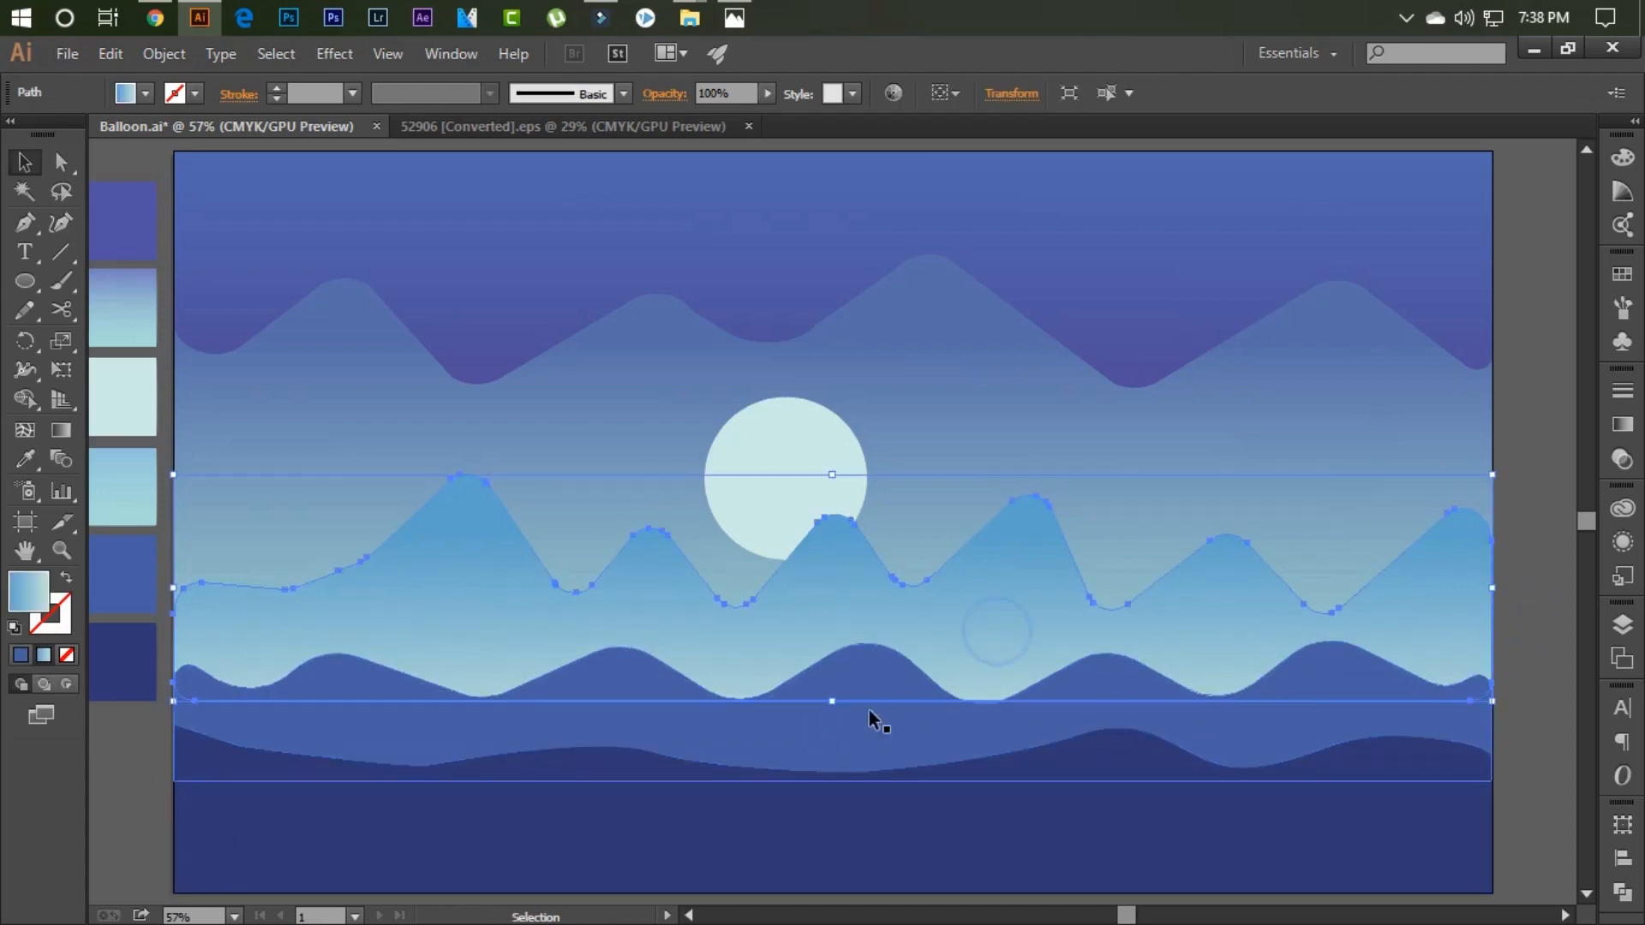
left_click_drag(832, 699, 831, 706)
left_click_drag(832, 473, 832, 486)
- Nudge the pale moon down slightly behind the light blue hills
left_click(857, 497)
key("Down")
key("Down")
key("Down")
key("Down")
key("Down")
key("Down")
key("Down")
key("Down")
key("Down")
key("Down")
key("Down")
key("Down")
key("Down")
key("Down")
key("Down")
left_click(1515, 499)
key("ctrl+minus")
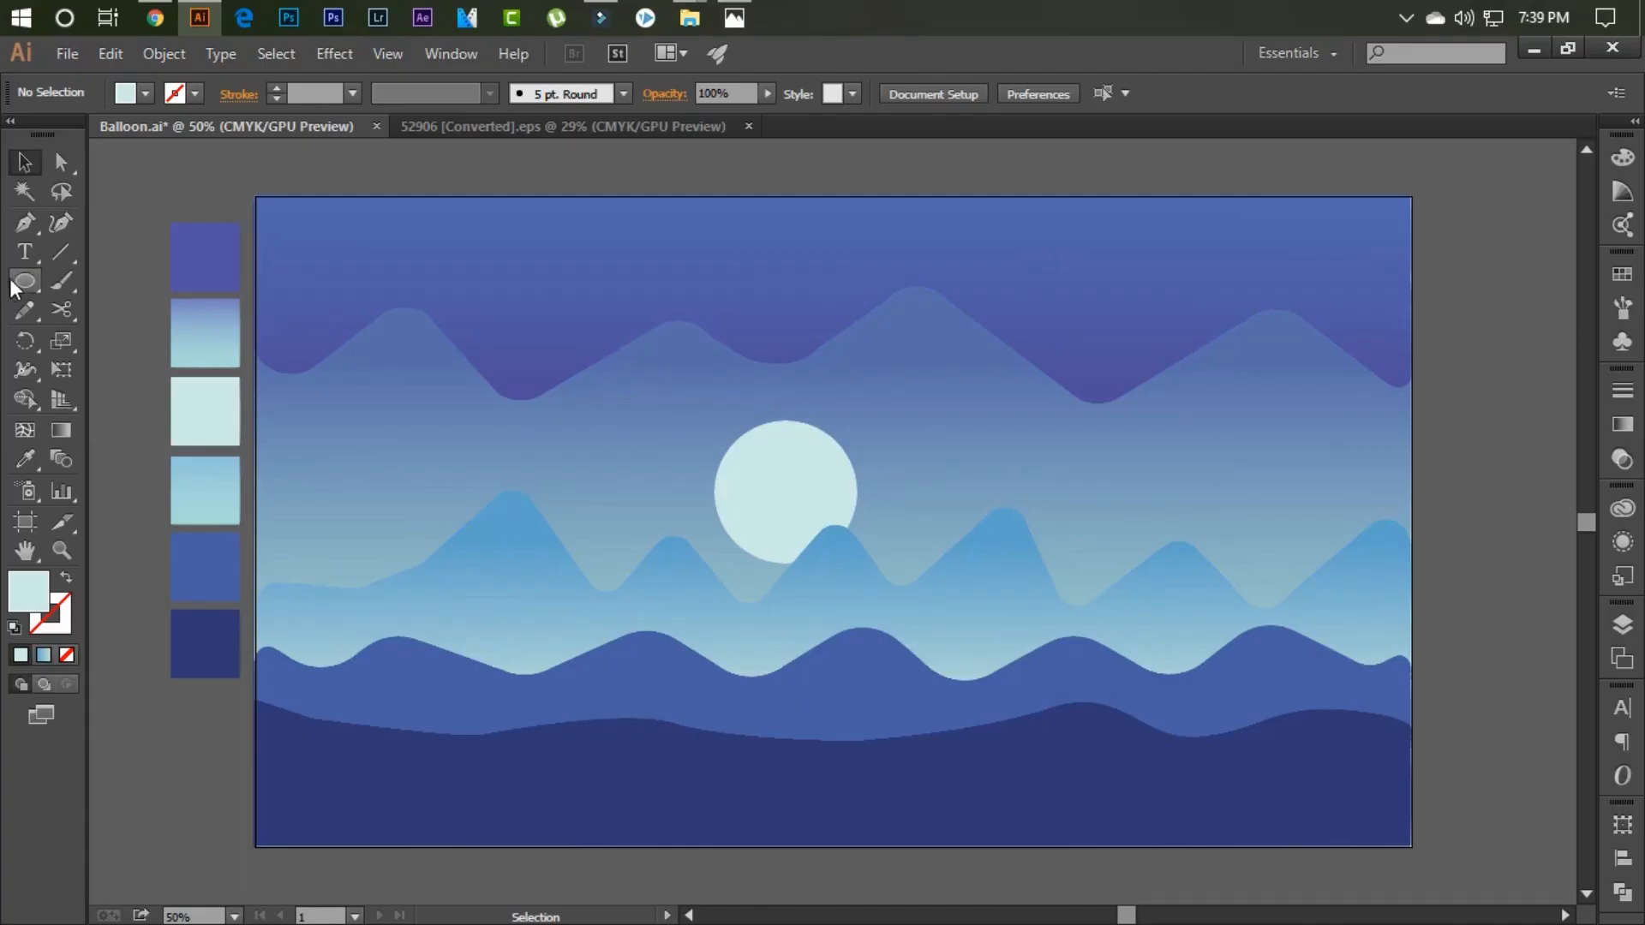
- Draw a narrow upright rectangle about 12 × 52.6 px on the navy hill's ridge, left of the middle, as a tree trunk
left_click_drag(24, 281, 97, 283)
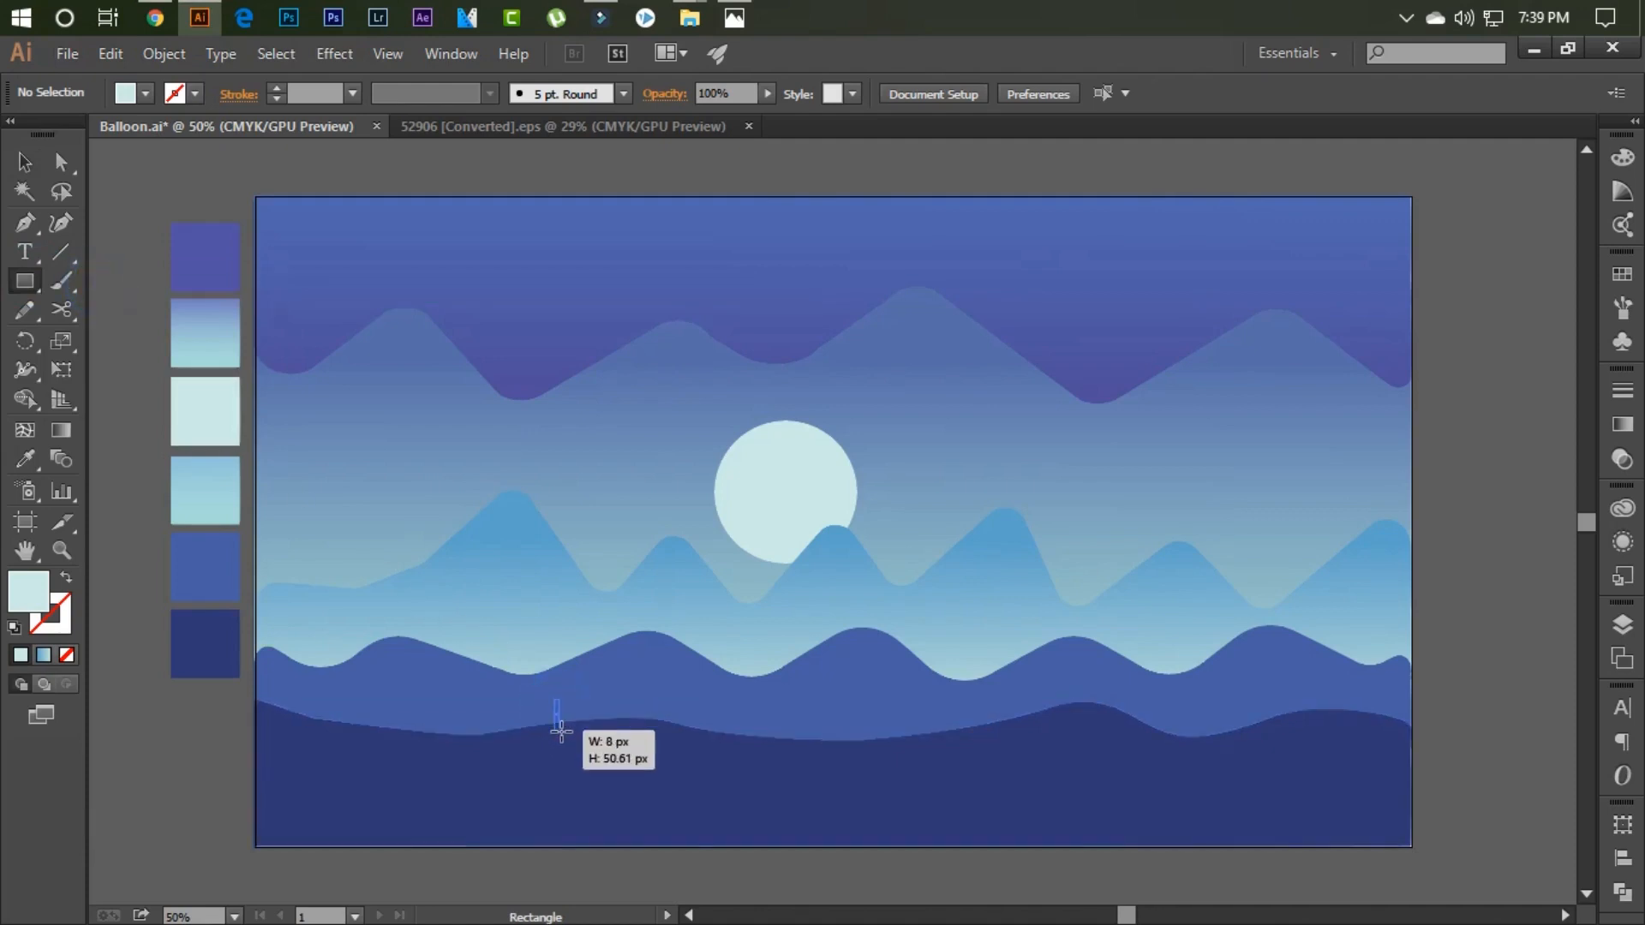
left_click_drag(561, 731, 561, 733)
key("v")
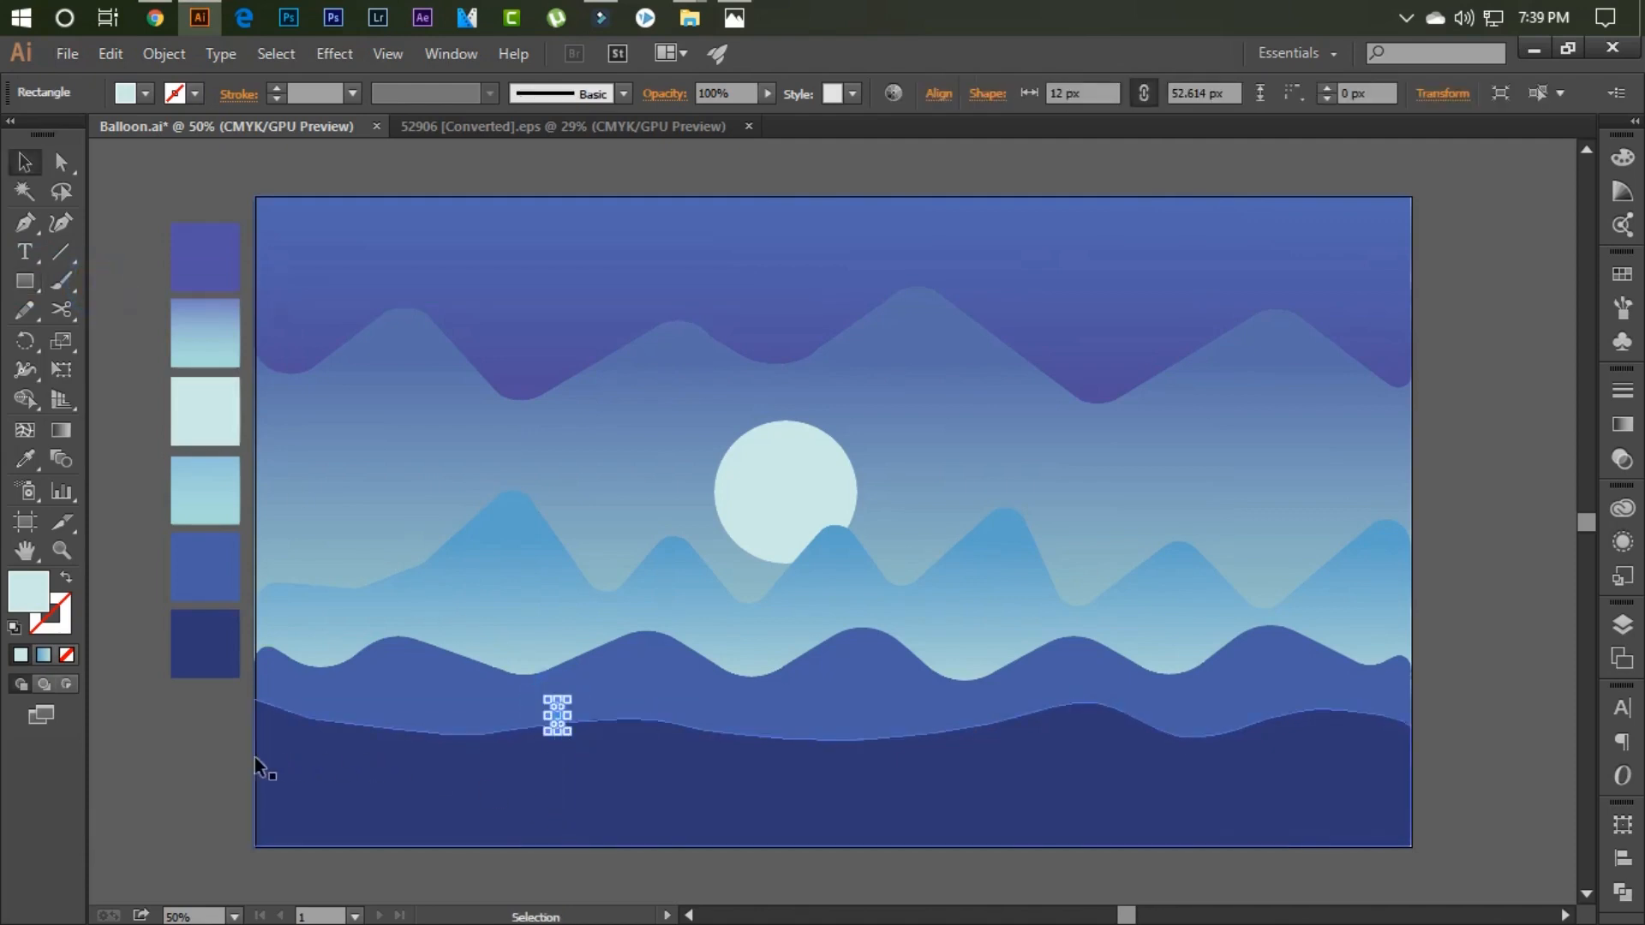
left_click(210, 758)
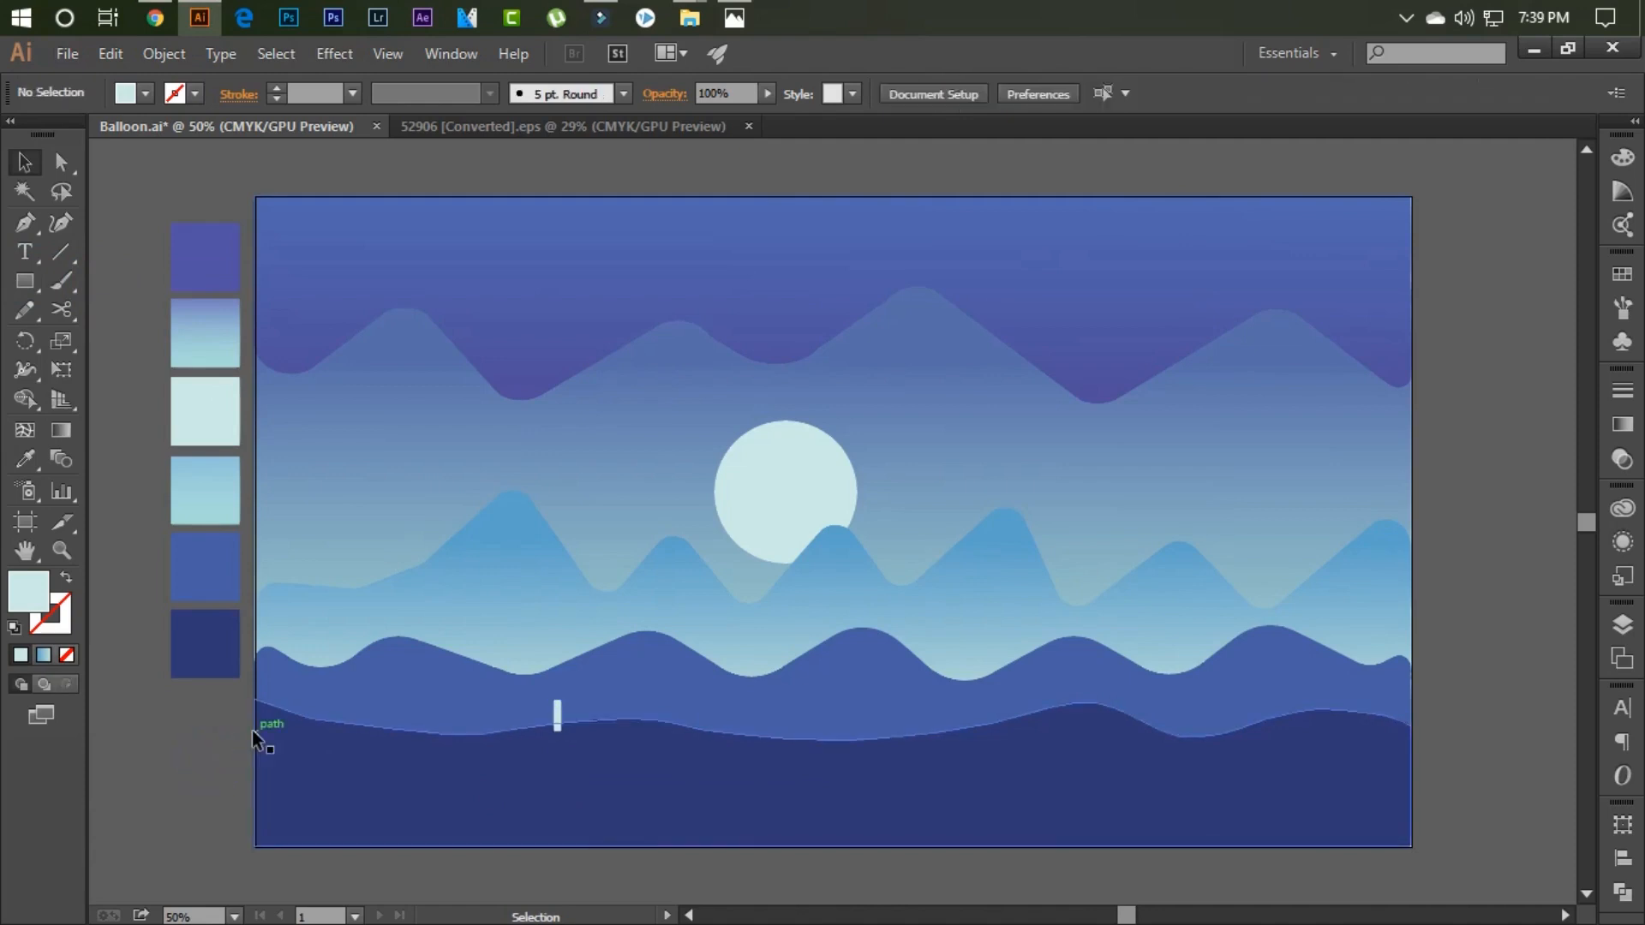
- Fill the trunk rectangle with the navy hill's colour
key("i")
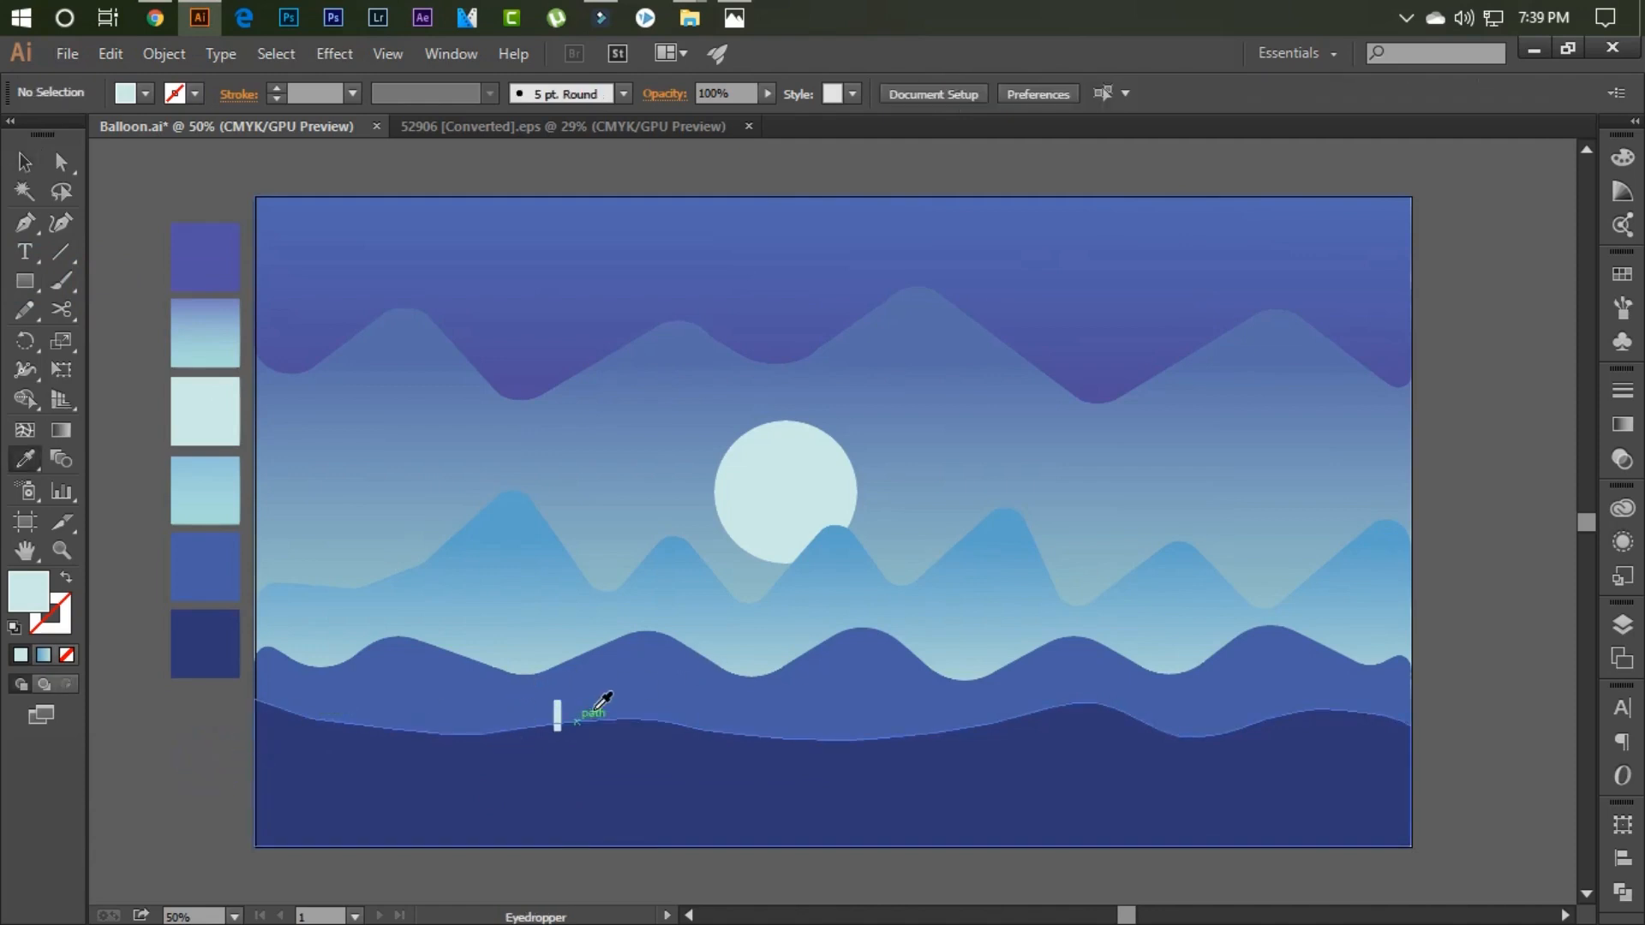
key("v")
left_click(558, 716)
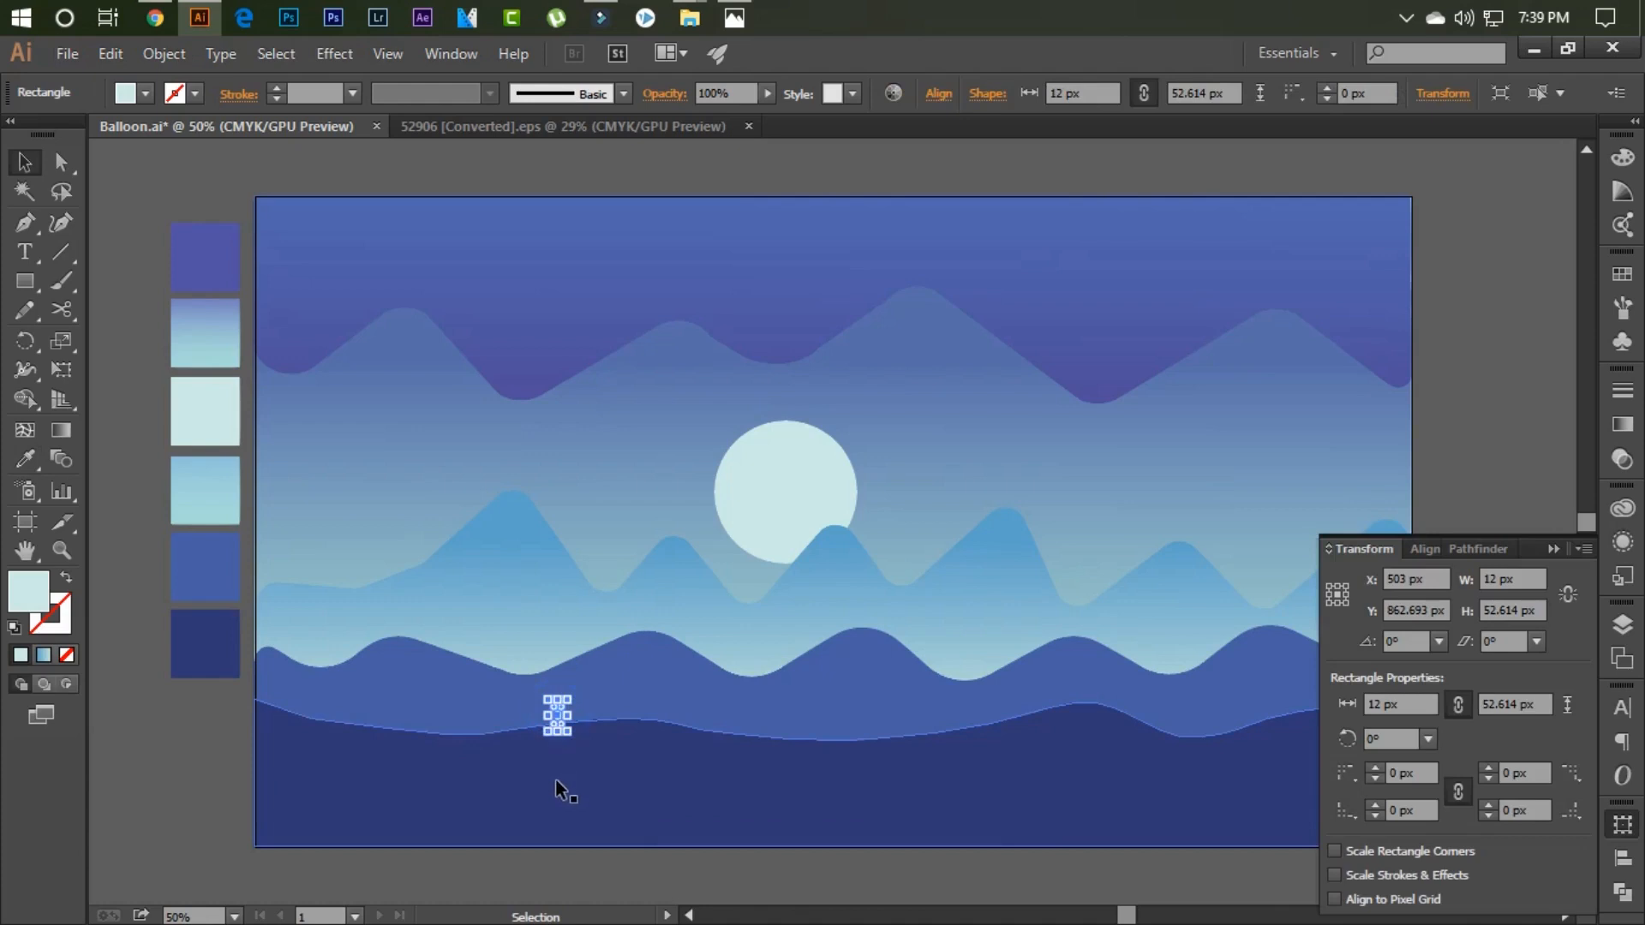
key("i")
left_click(560, 781)
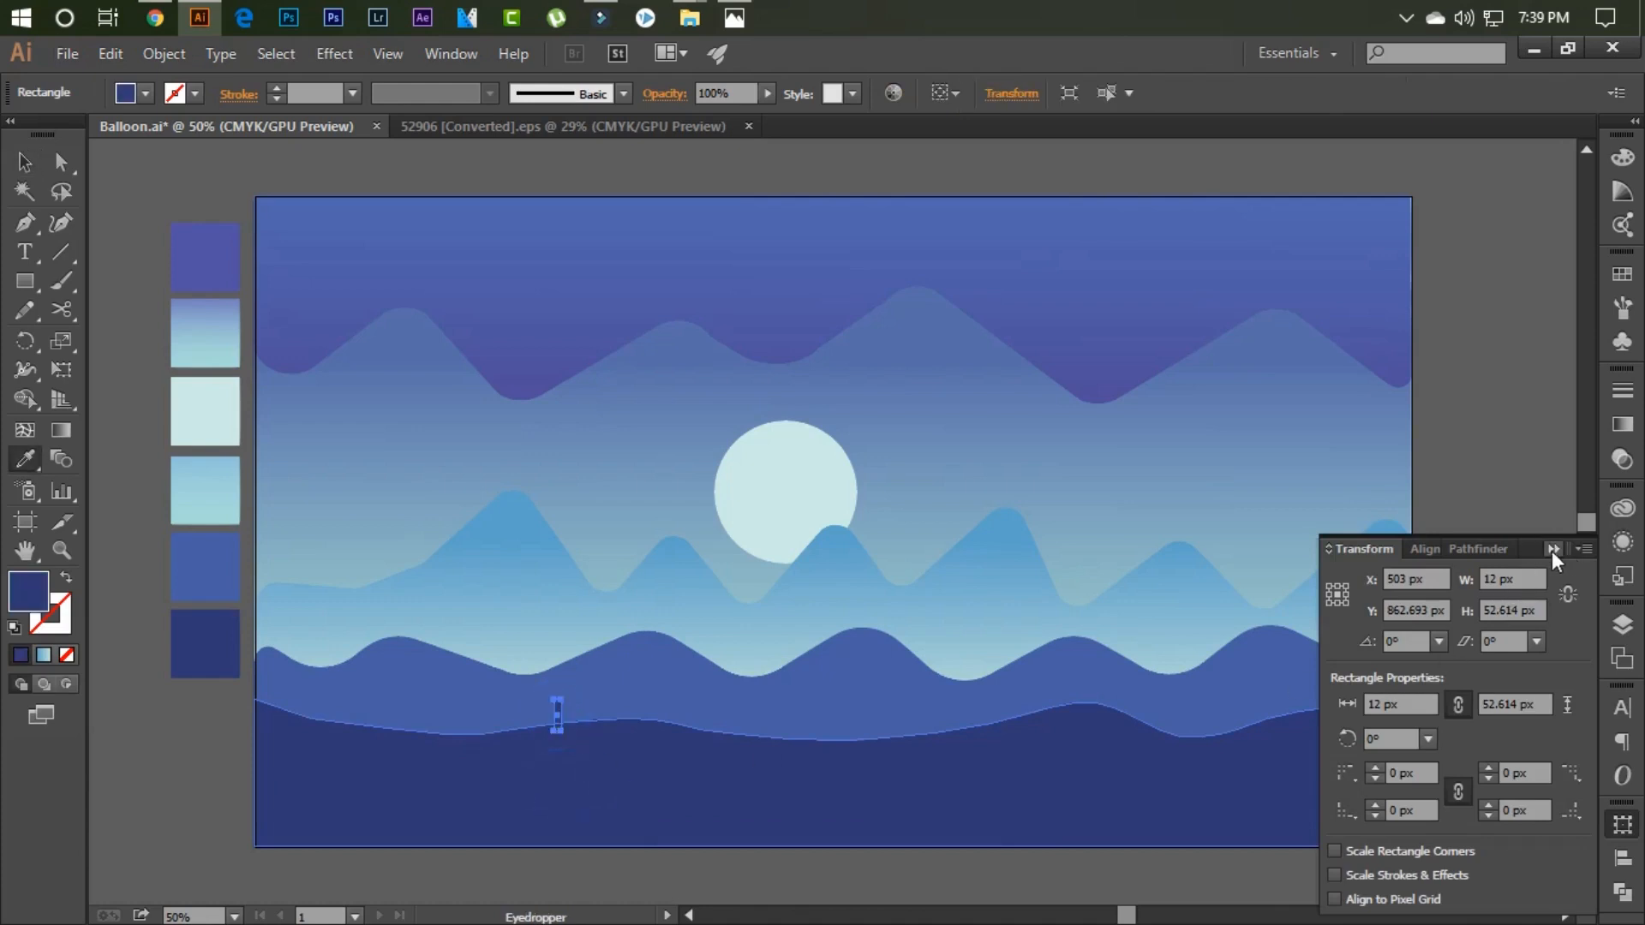
left_click(1553, 550)
left_click(1552, 530)
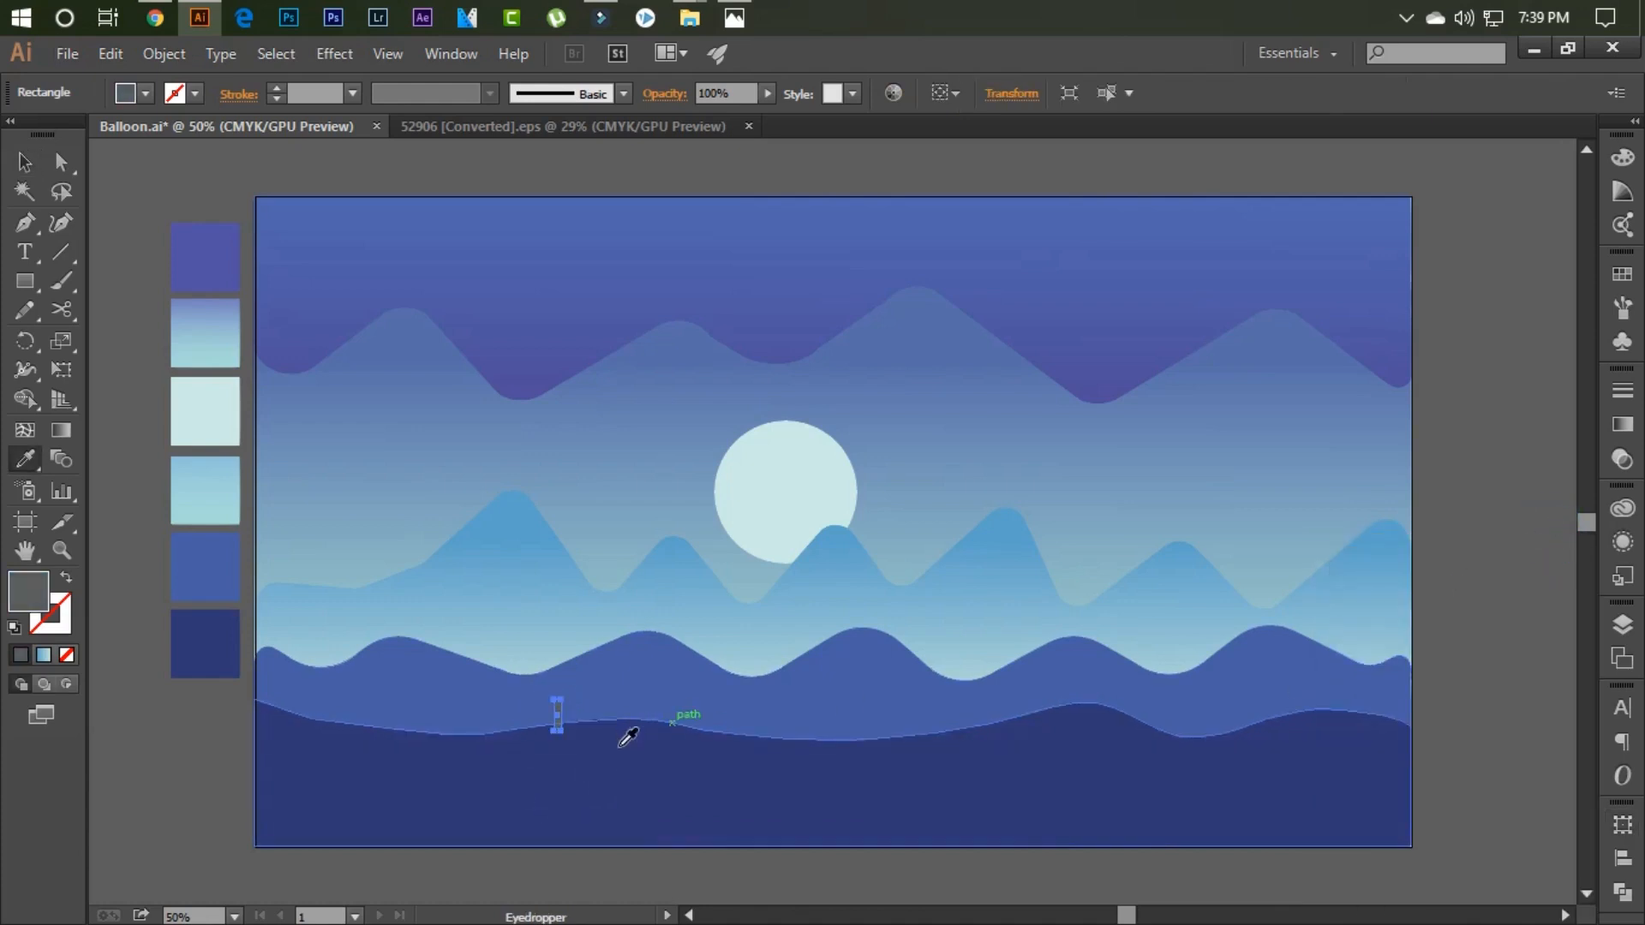
key("v")
left_click(1493, 652)
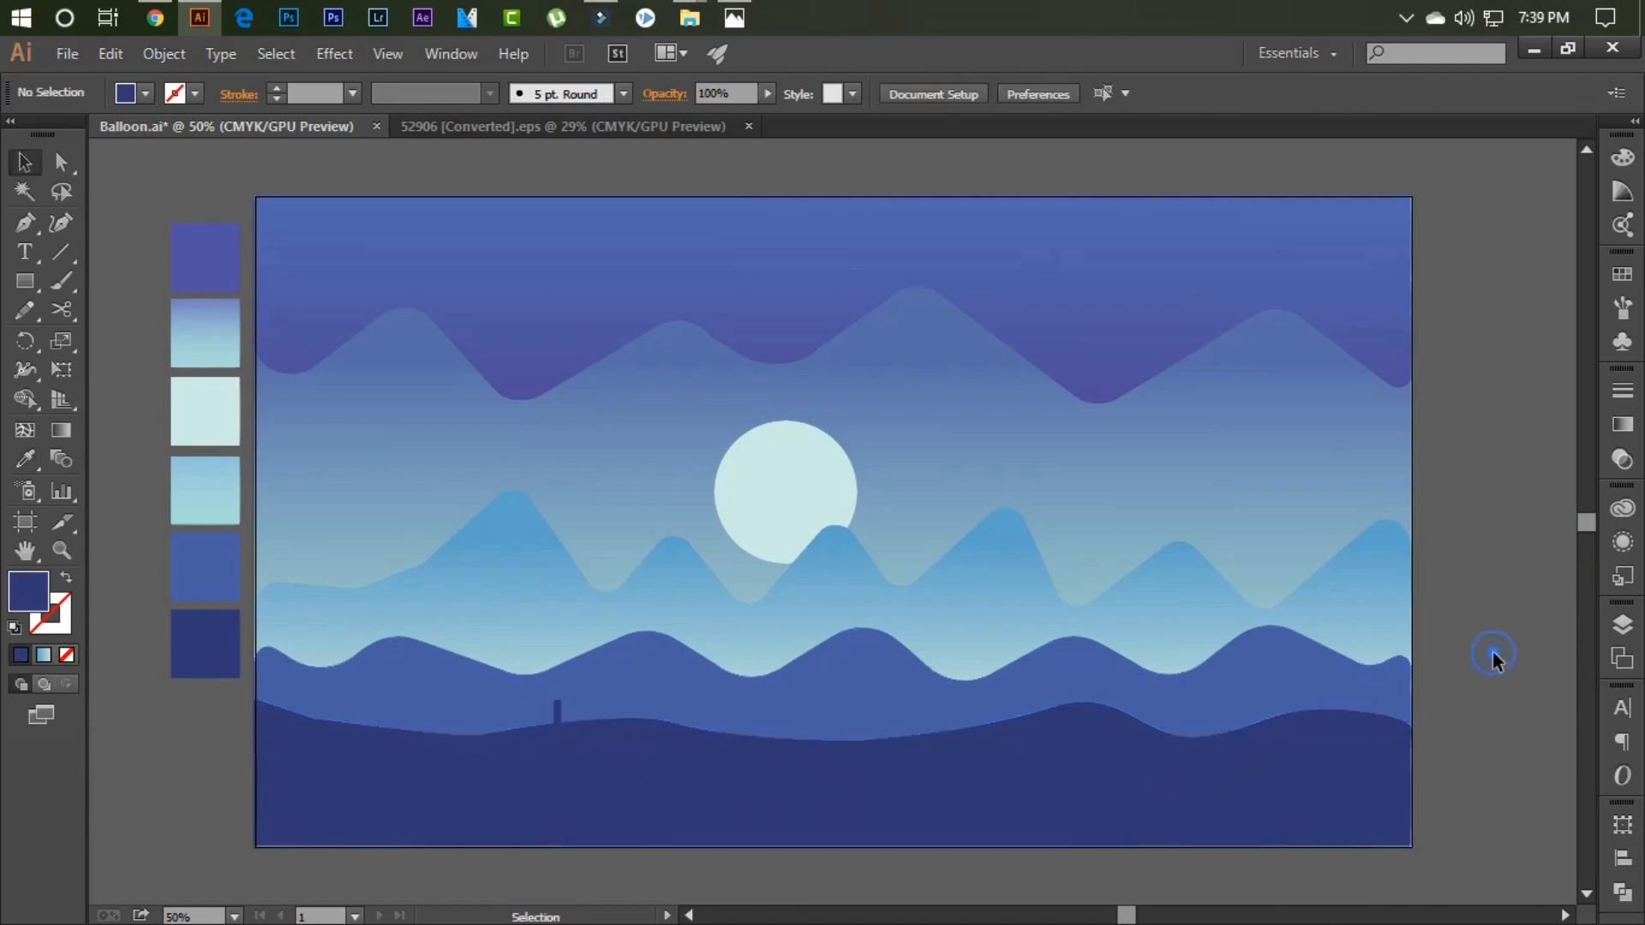
- Scale the trunk rectangle down proportionally to about 9.4 × 41.3 px and seat it on the navy hill's ridge
key("ctrl+plus")
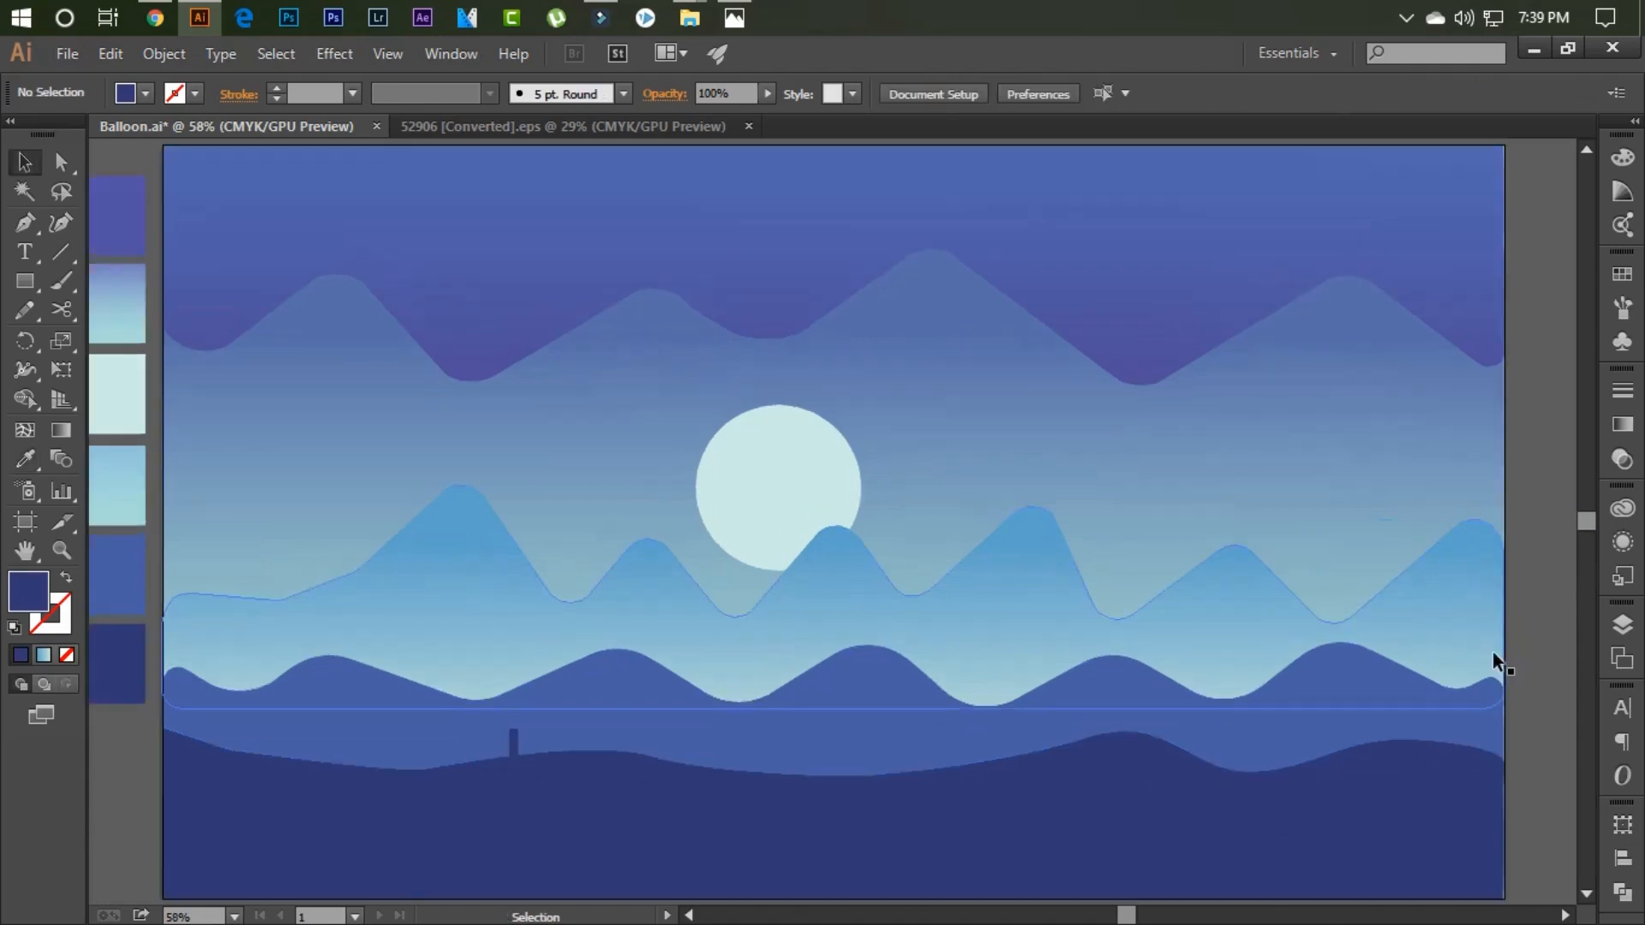
left_click(512, 742)
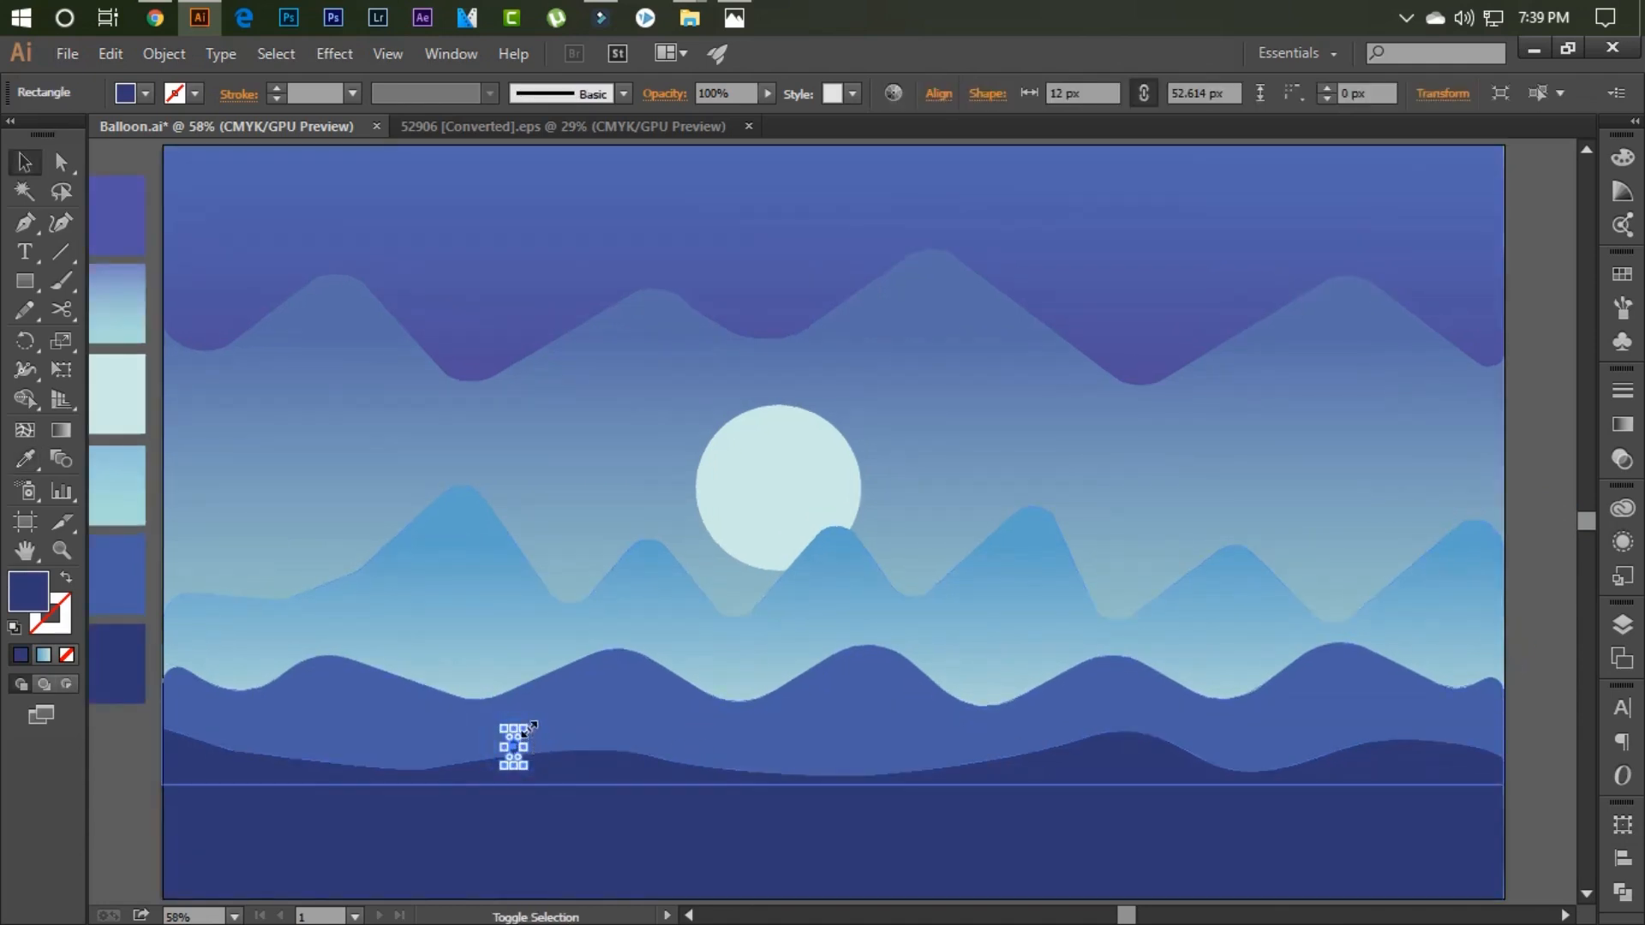
left_click_drag(529, 727, 518, 729)
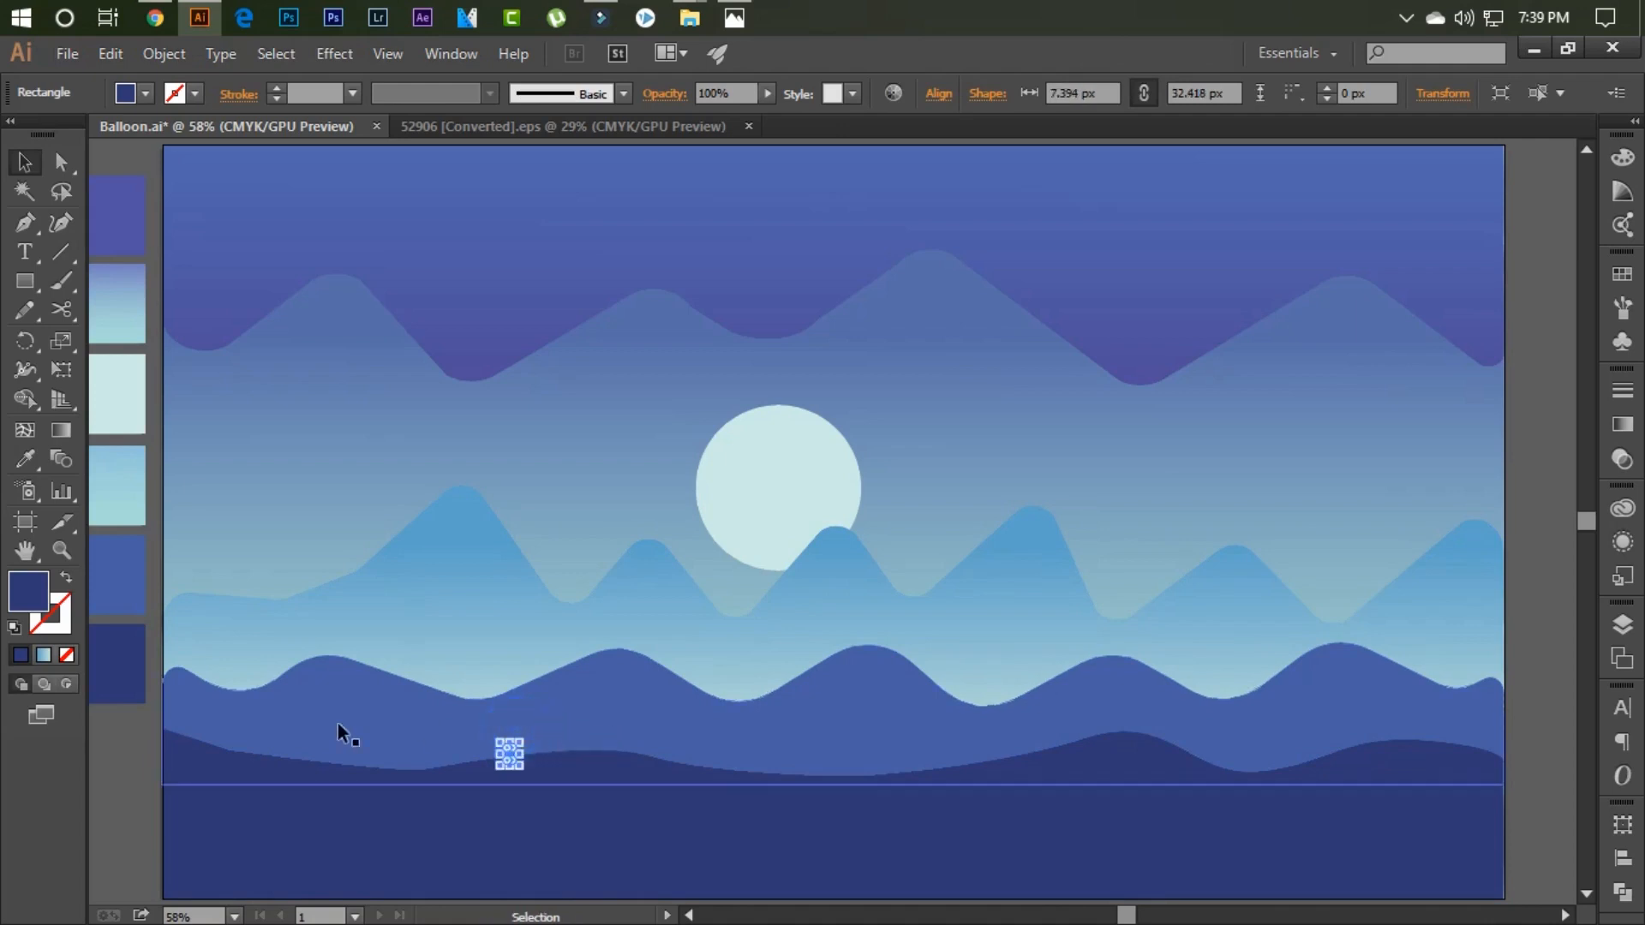
left_click(145, 783)
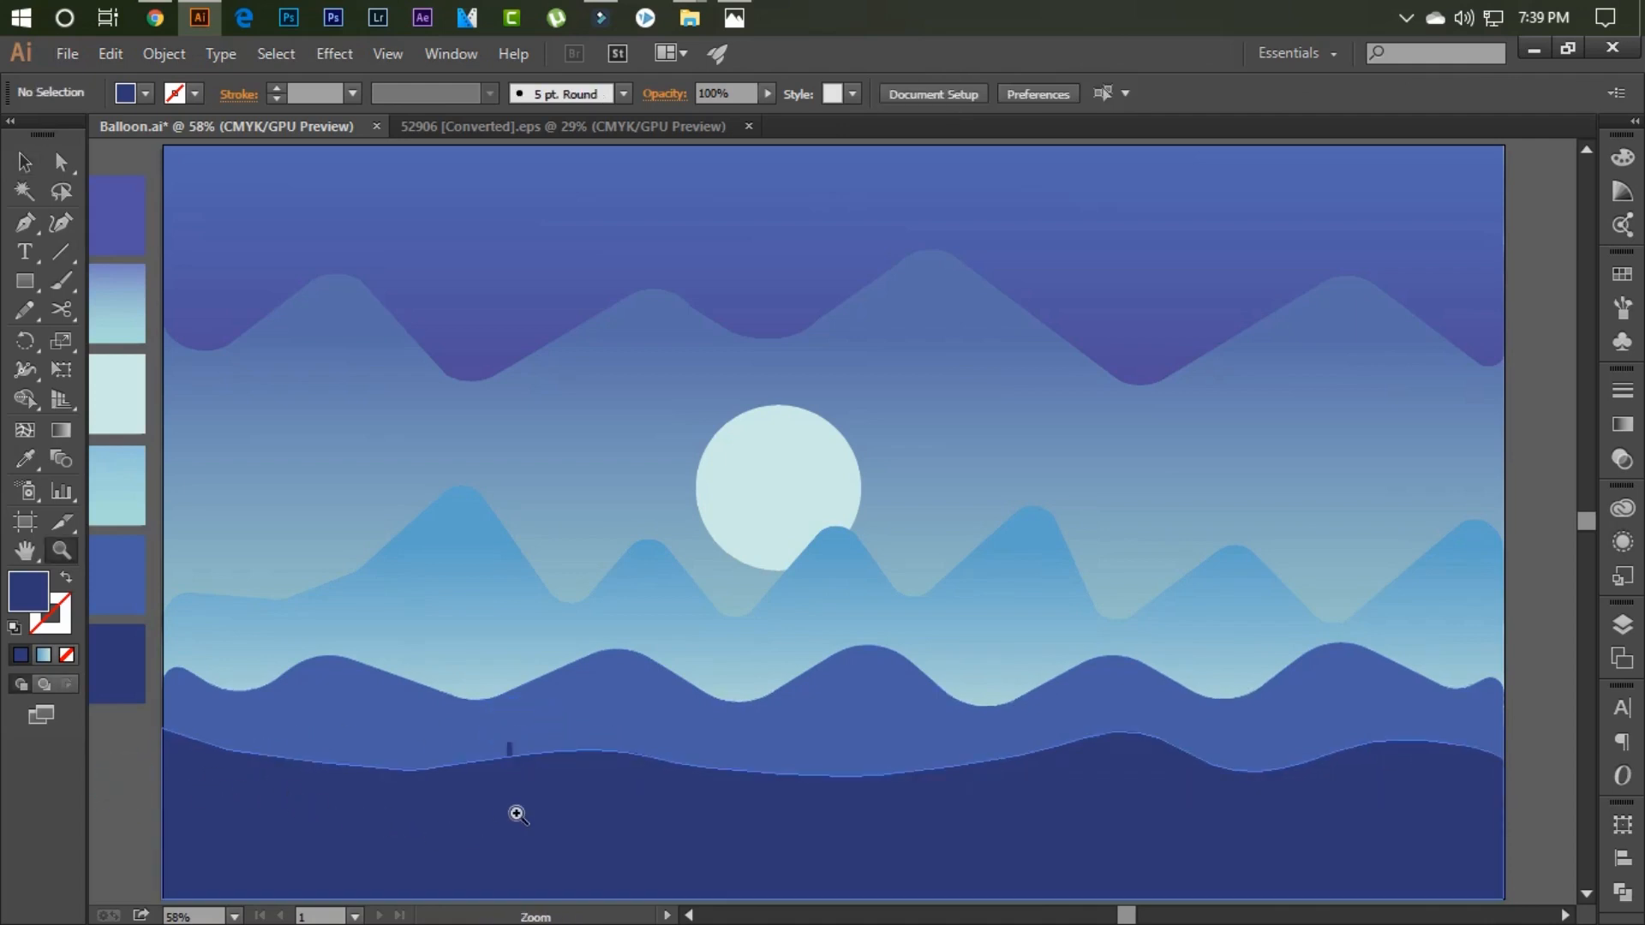
left_click(511, 760)
key("v")
left_click(679, 698)
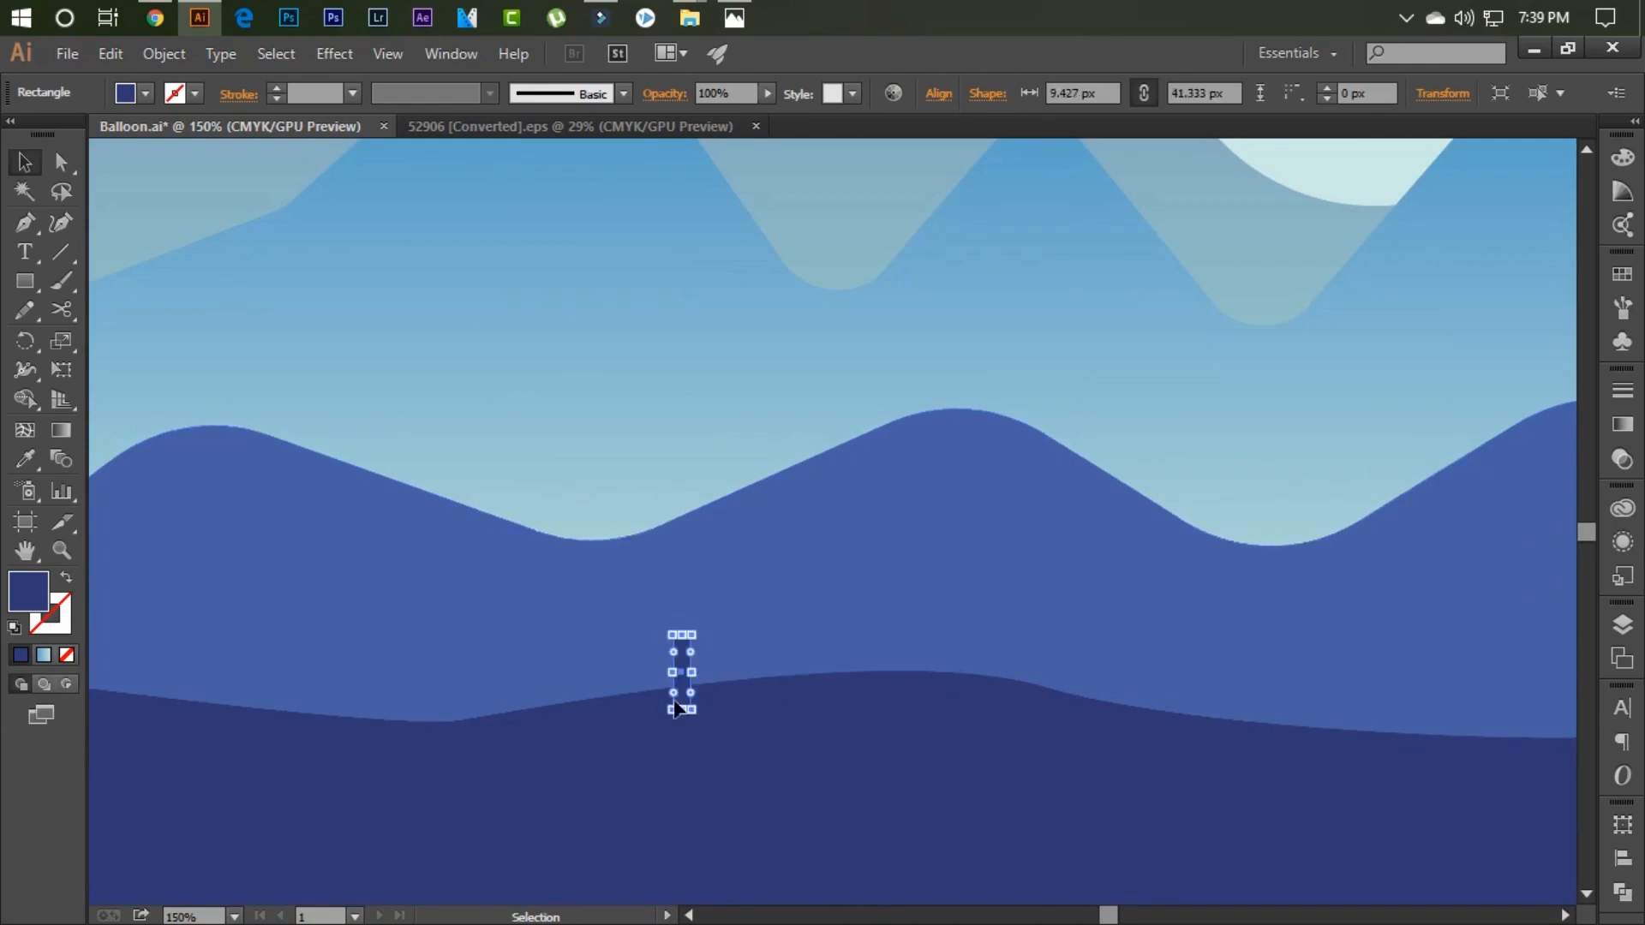
left_click_drag(676, 708, 698, 658)
- Draw a small circle for the foliage and centre it above the trunk
left_click_drag(25, 281, 94, 328)
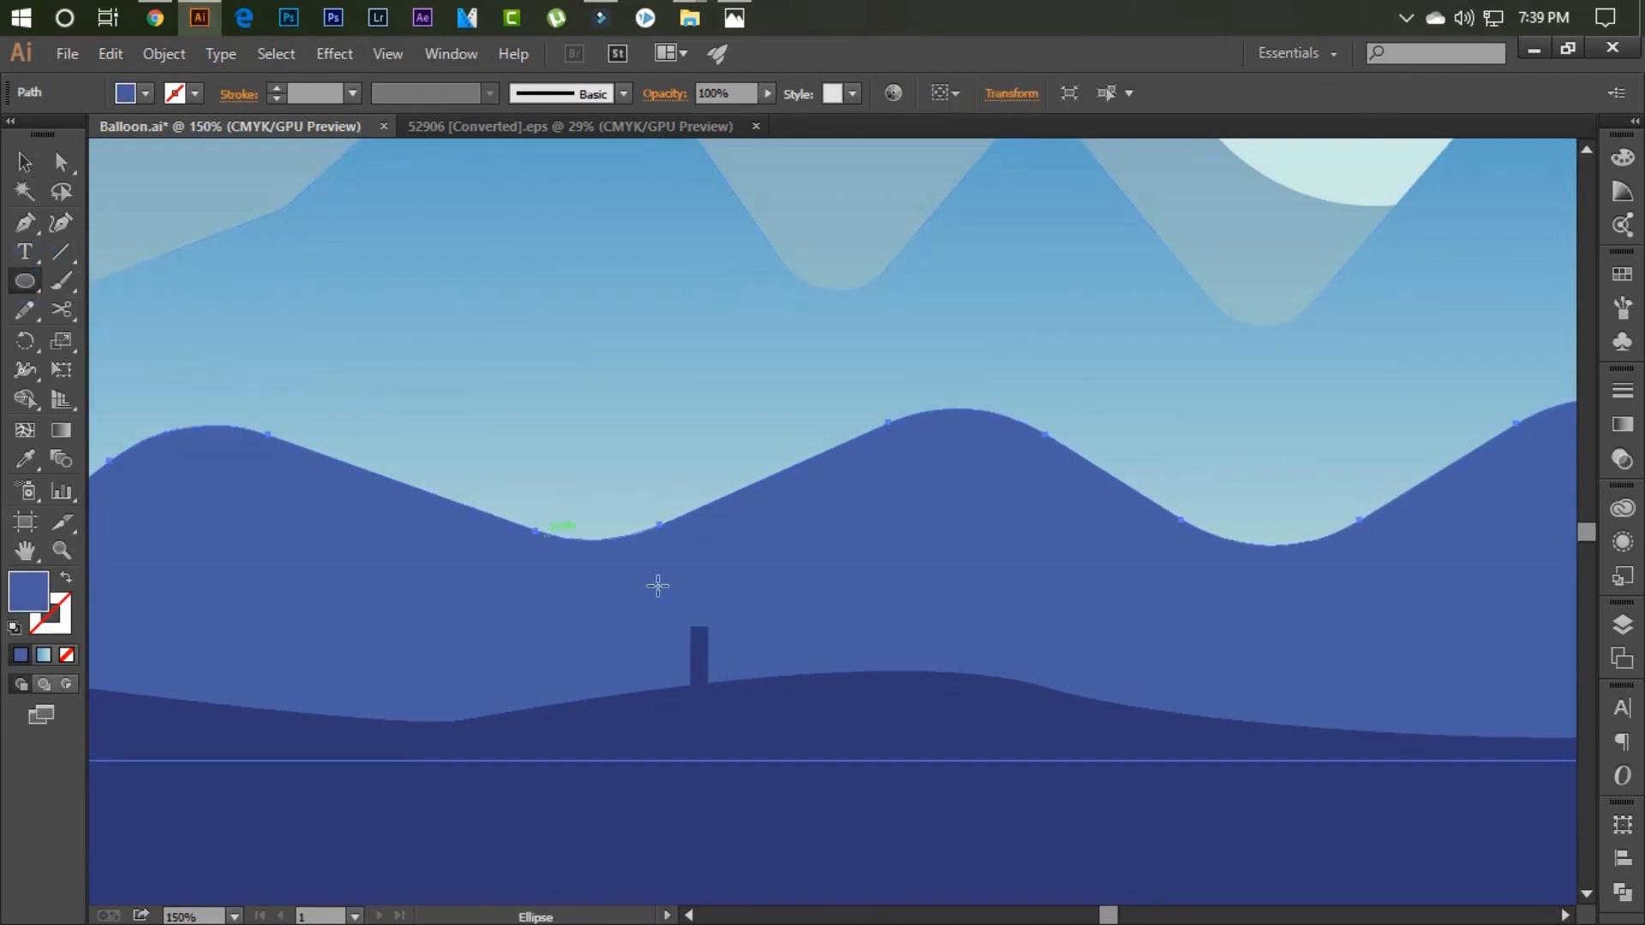
left_click_drag(684, 602, 743, 657)
key("v")
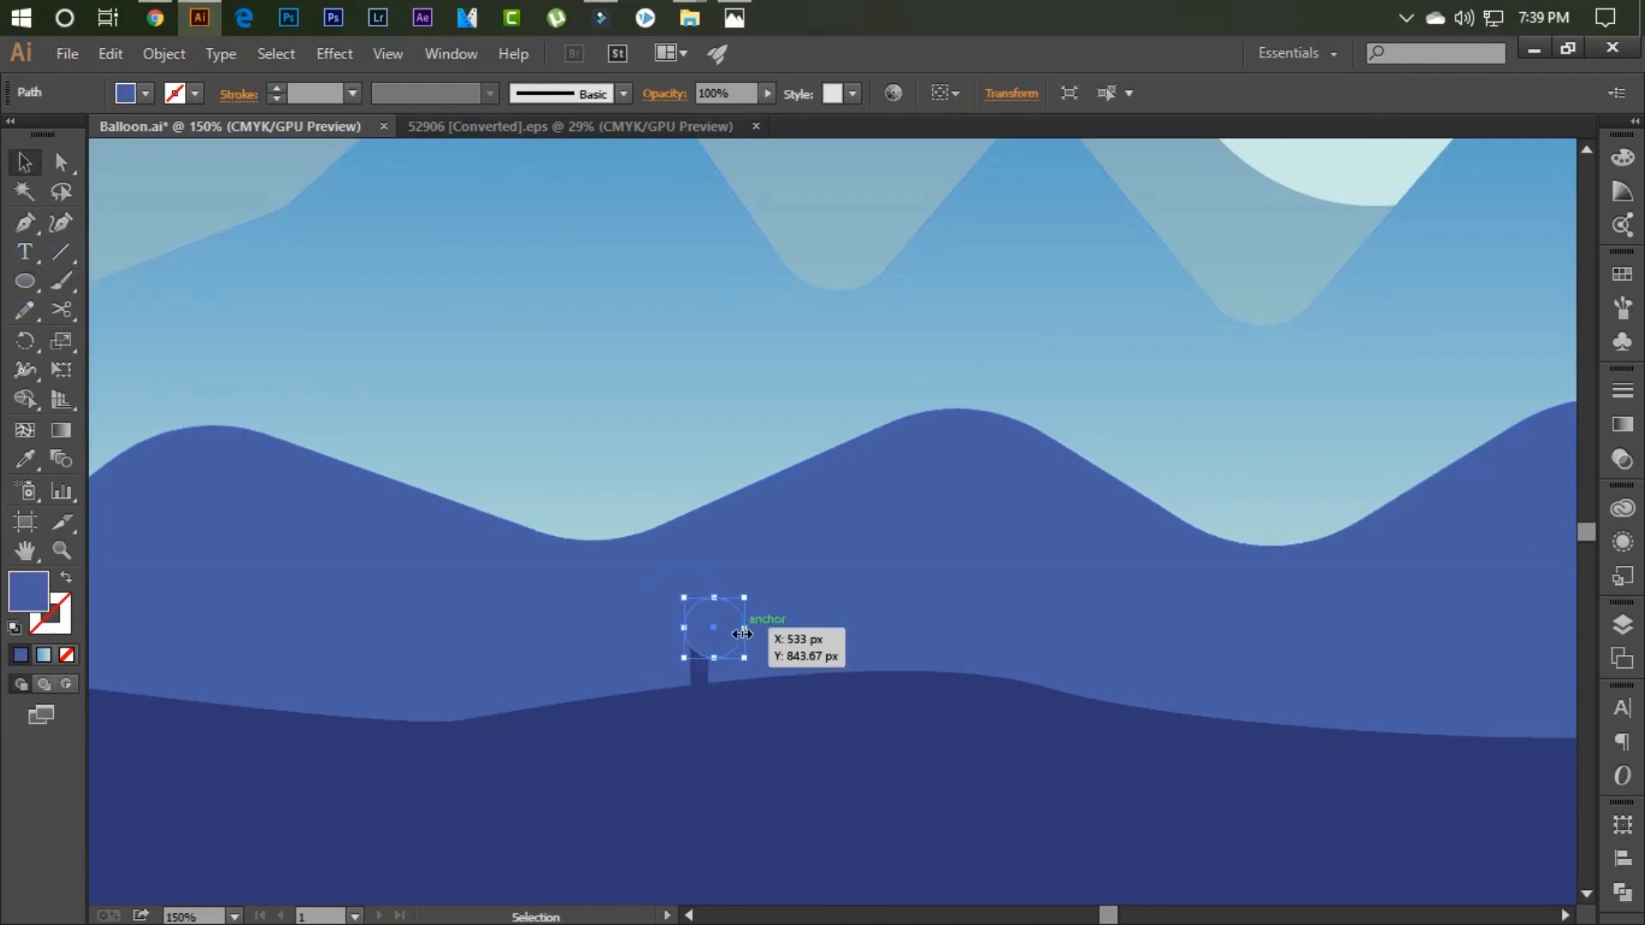
left_click(754, 593)
left_click(689, 584)
- Fill the foliage circle with the navy hill's colour and lower it over the trunk's upper end
key("i")
left_click(808, 696)
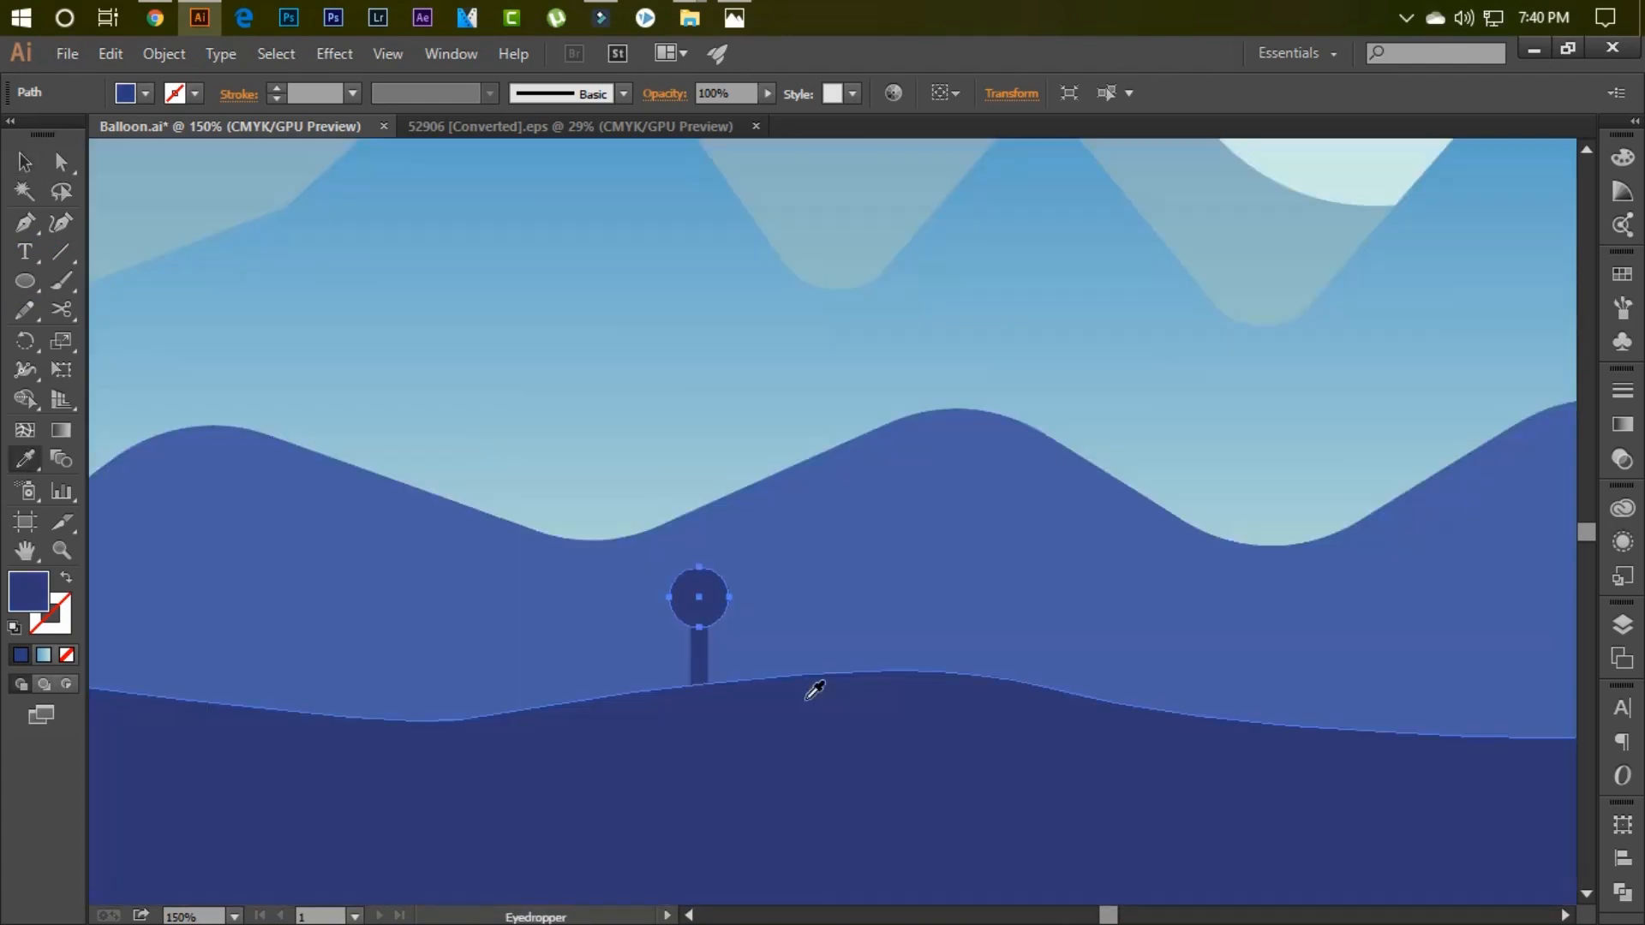
key("v")
left_click(800, 383)
left_click_drag(722, 592, 721, 610)
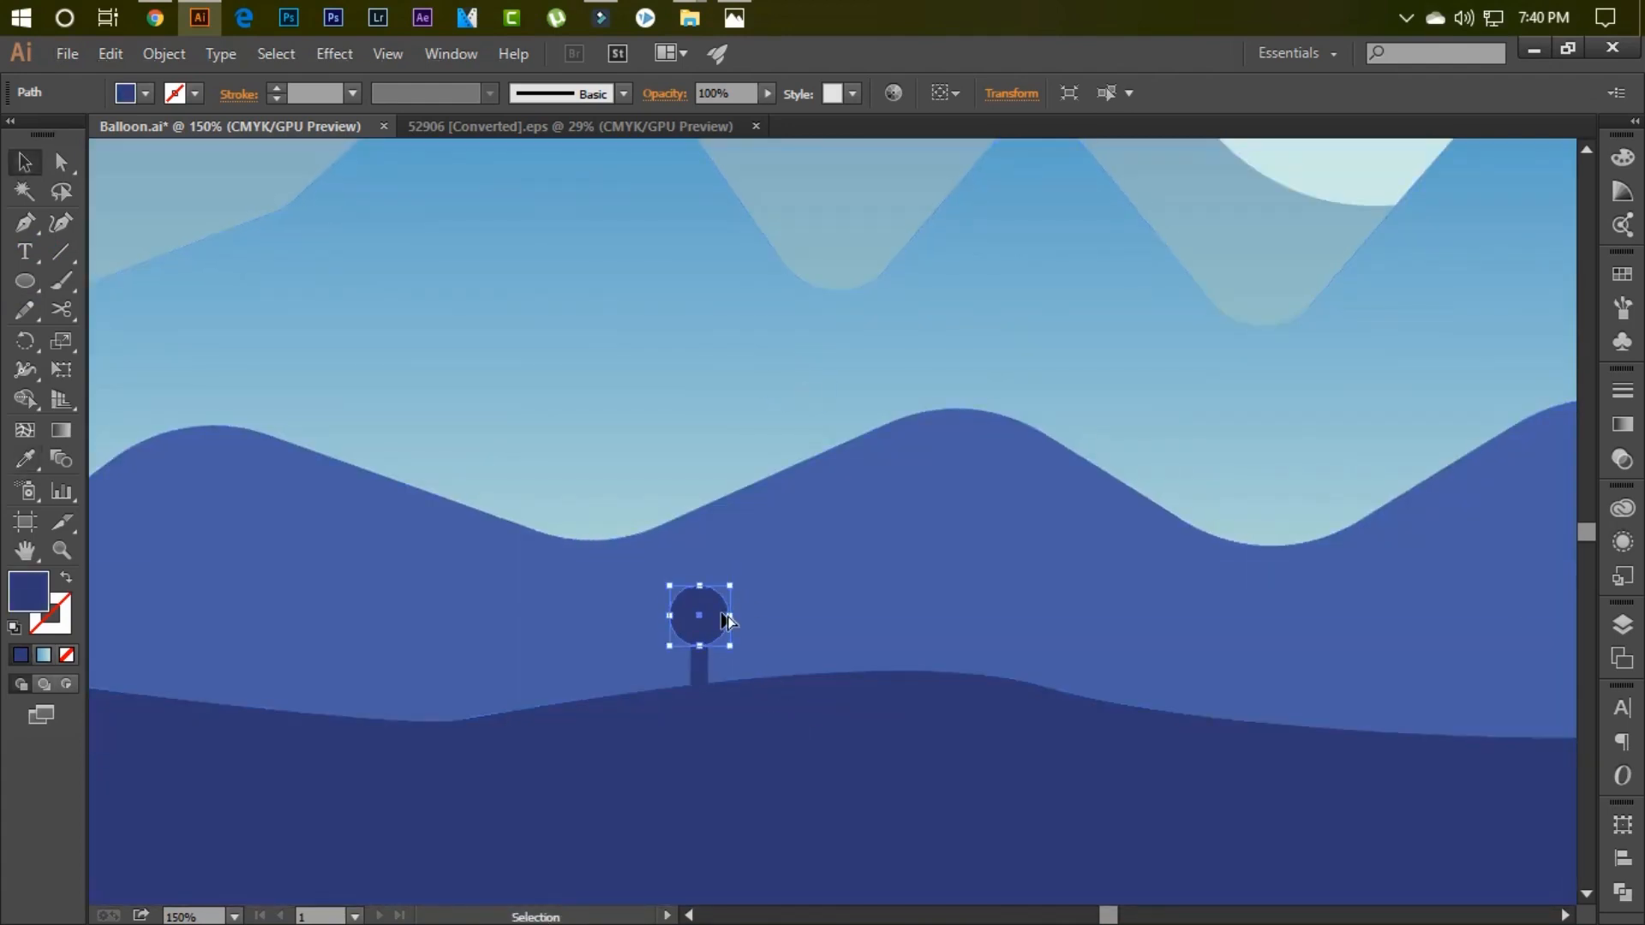
- Add a smaller, slightly taller copy of the foliage circle, centred and overlapping the upper part of the first circle
key("Up")
key("Up")
key("Up")
key("Up")
key("Up")
key("Up")
key("Up")
key("Up")
left_click(690, 493)
left_click(692, 573)
left_click_drag(730, 573, 700, 598)
left_click(770, 371)
left_click(864, 794)
left_click(701, 584)
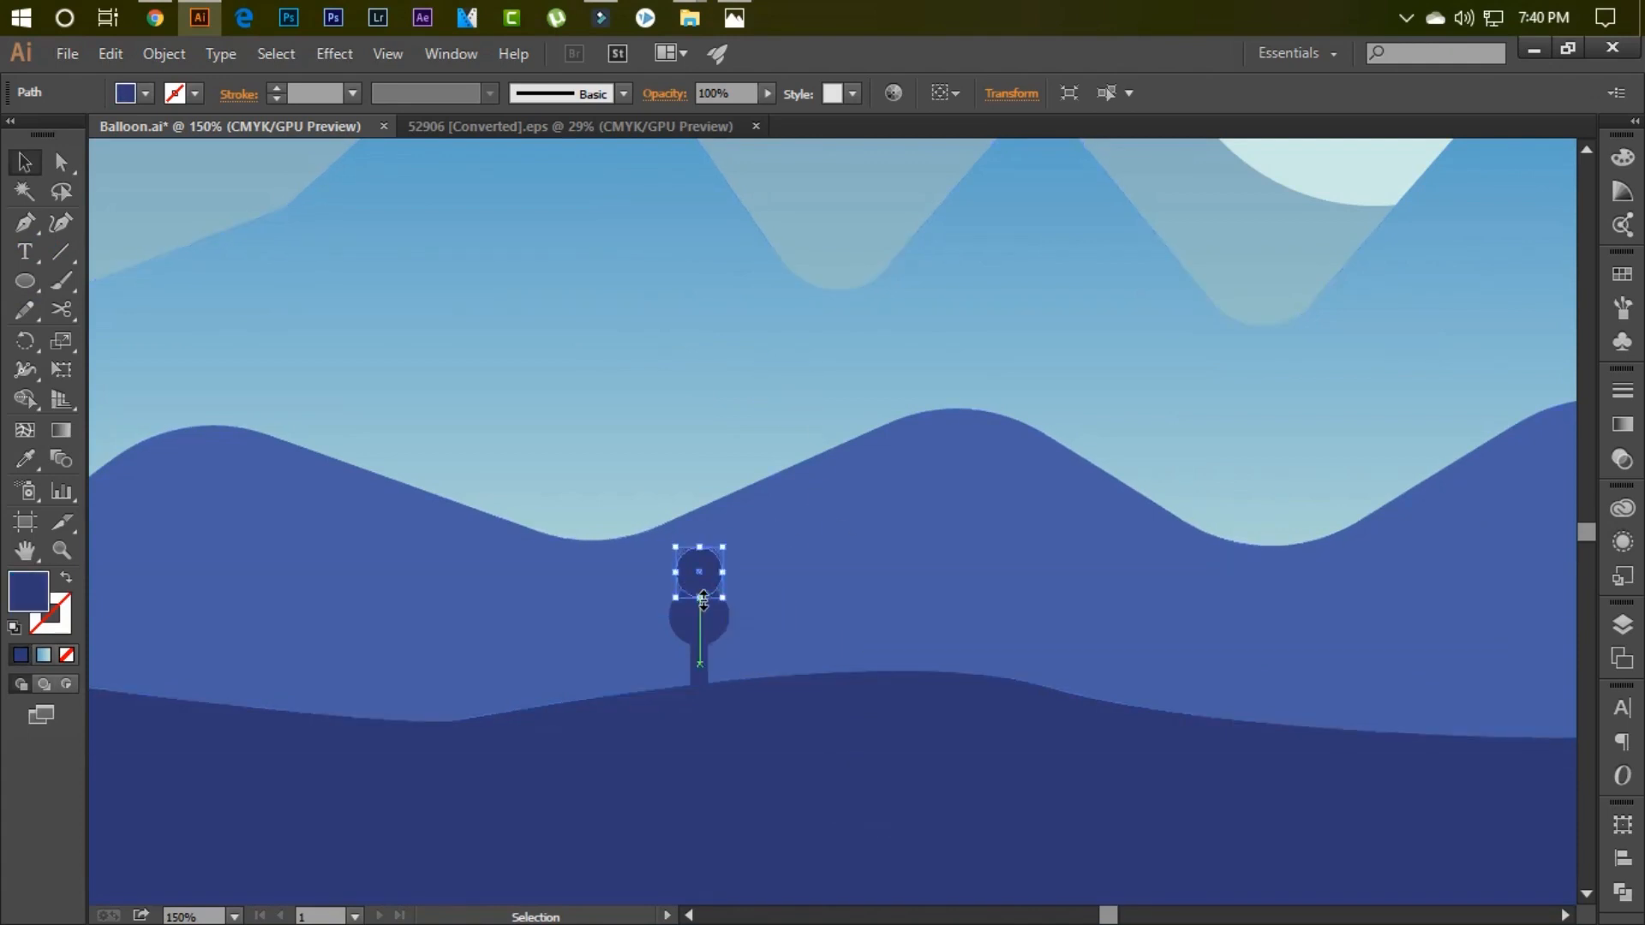
left_click(785, 583)
left_click(696, 332)
- Narrow the tree's trunk symmetrically beneath the lower foliage circle
left_click(713, 701)
double_click(705, 661)
double_click(672, 270)
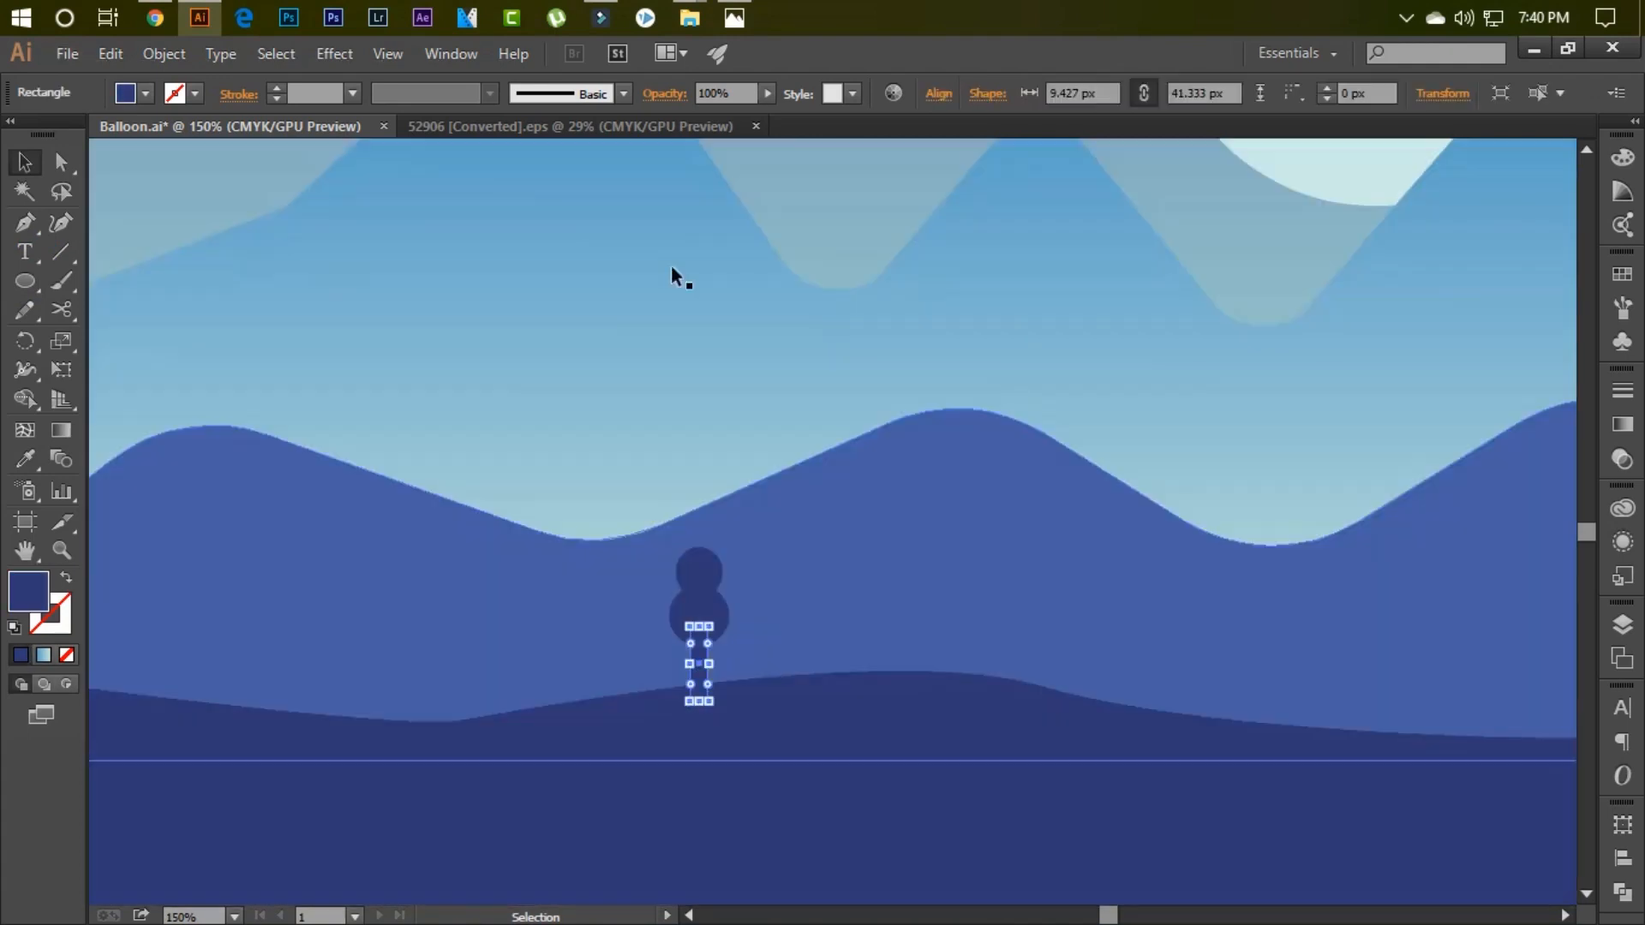
left_click_drag(713, 666, 712, 667)
key("ctrl+equal")
key("ctrl+equal")
key("ctrl+equal")
key("ctrl+equal")
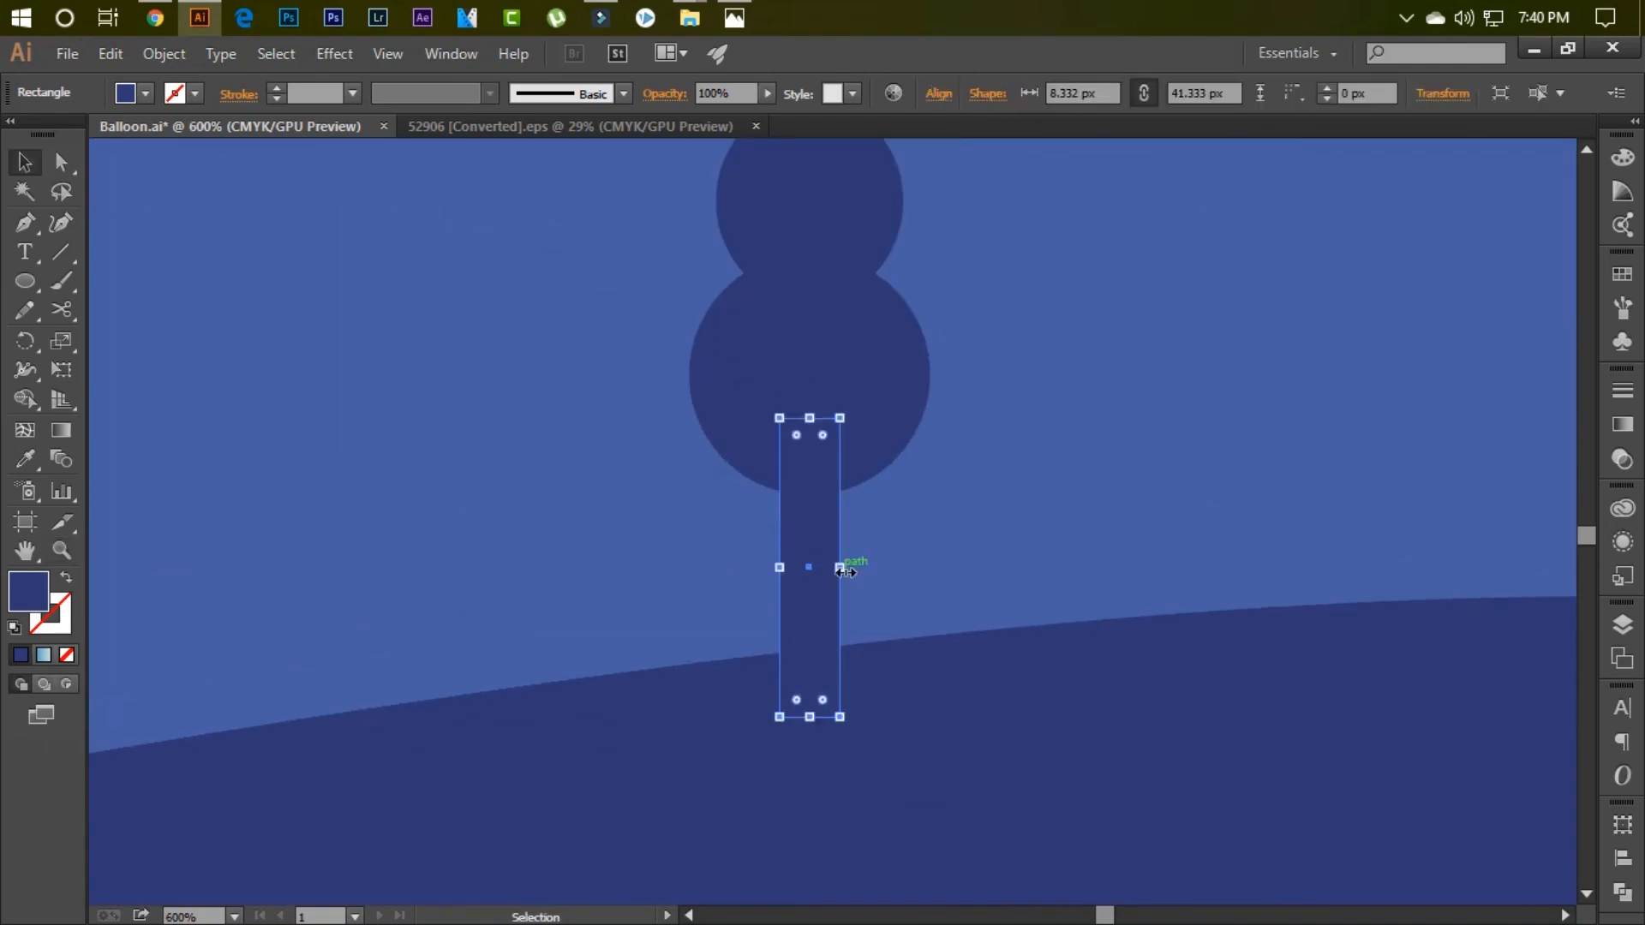
left_click_drag(832, 569, 833, 573)
- Group the trunk and both foliage circles into one tree
left_click(843, 349)
key("ctrl+minus")
key("ctrl+minus")
key("ctrl+minus")
key("ctrl+minus")
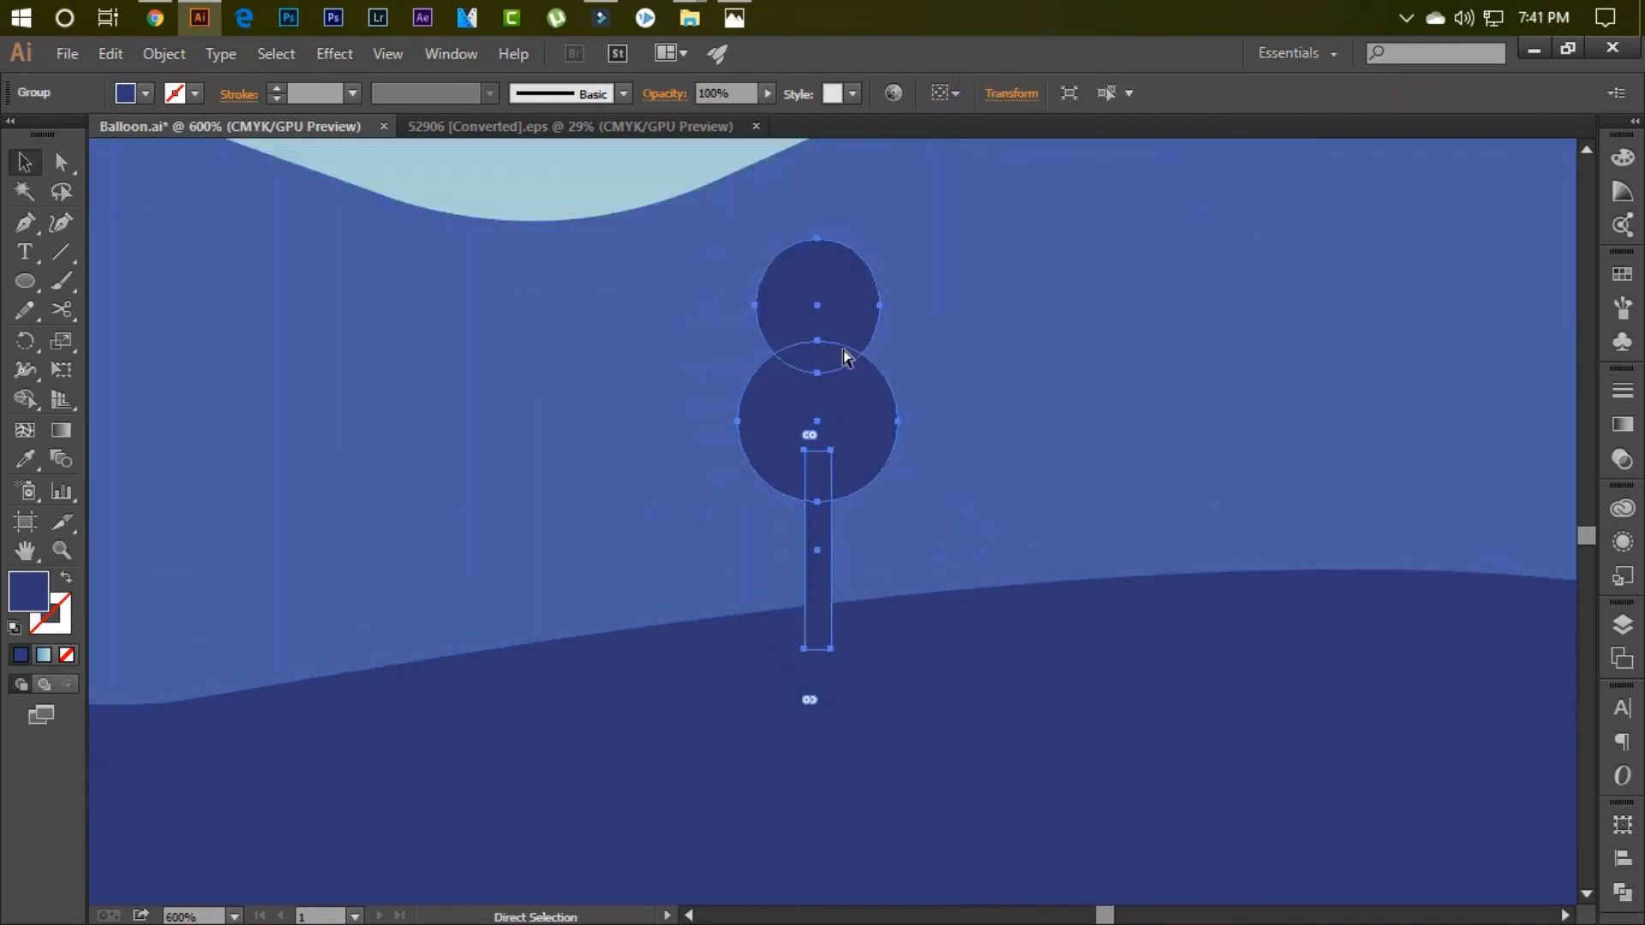
left_click_drag(836, 467, 486, 473)
double_click(476, 508)
double_click(477, 507)
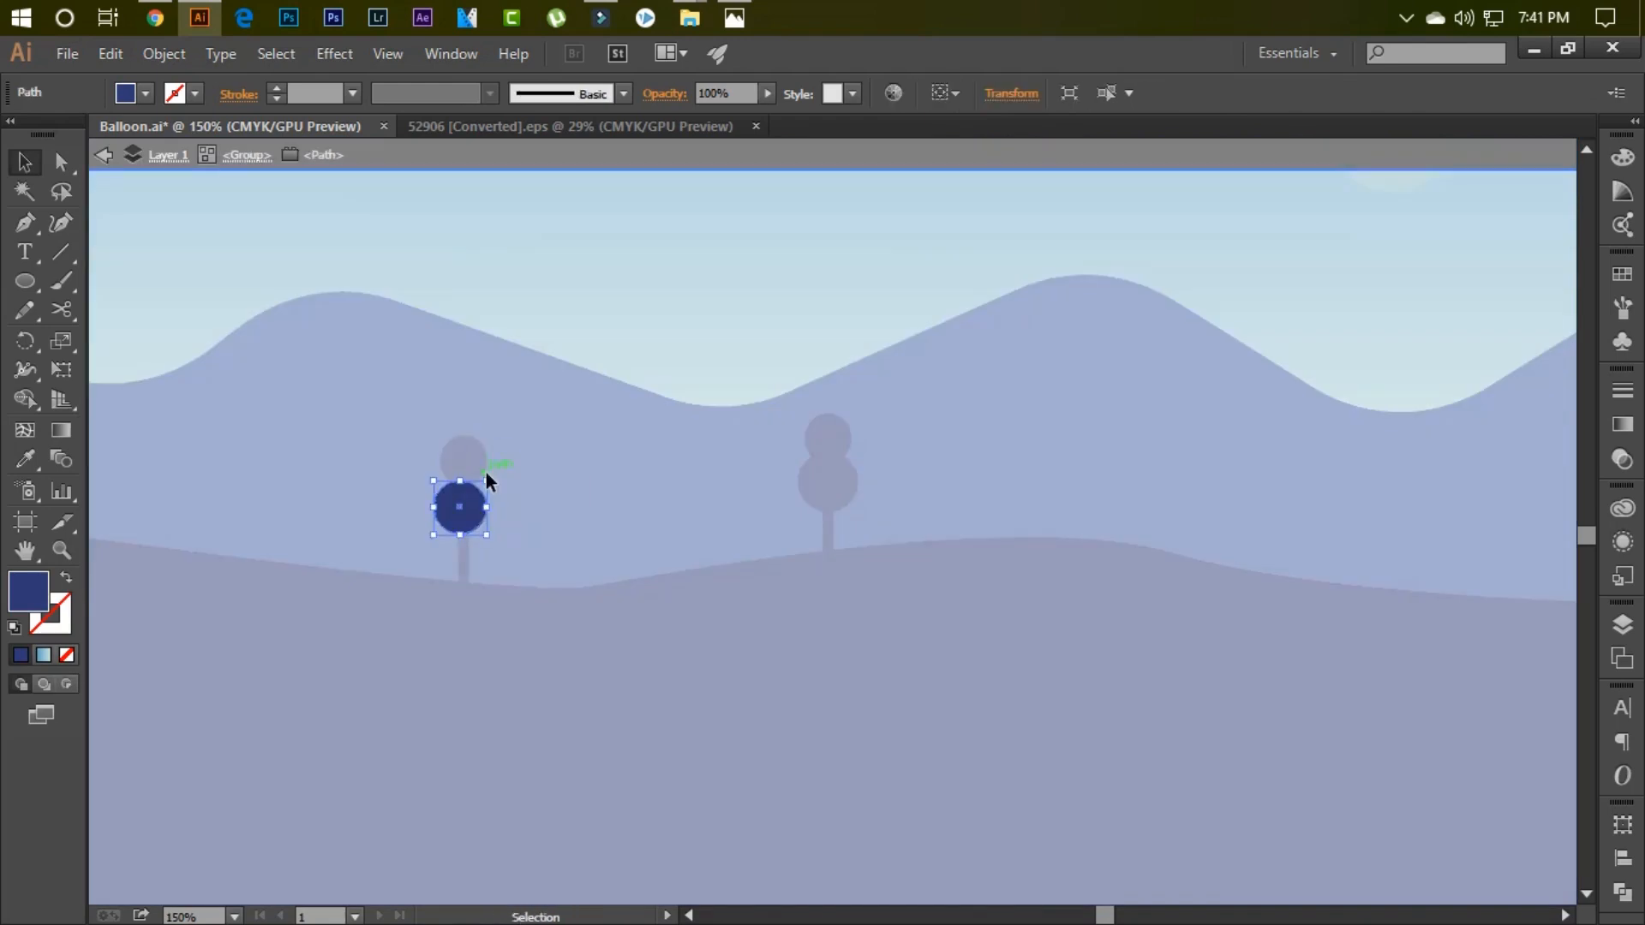
key("ctrl+z")
key("ctrl+z")
key("ctrl+z")
- Duplicate the tree to the left along the navy ridge and reshape its foliage into a larger lower circle and a taller upper oval
left_click_drag(828, 514, 406, 500)
left_click(440, 422)
left_click(373, 514)
double_click(373, 505)
left_click(374, 505)
left_click_drag(377, 461, 361, 401)
double_click(481, 452)
- Lower the smaller tree slightly so its trunk sits deeper in the navy hill
key("ctrl+minus")
key("ctrl+minus")
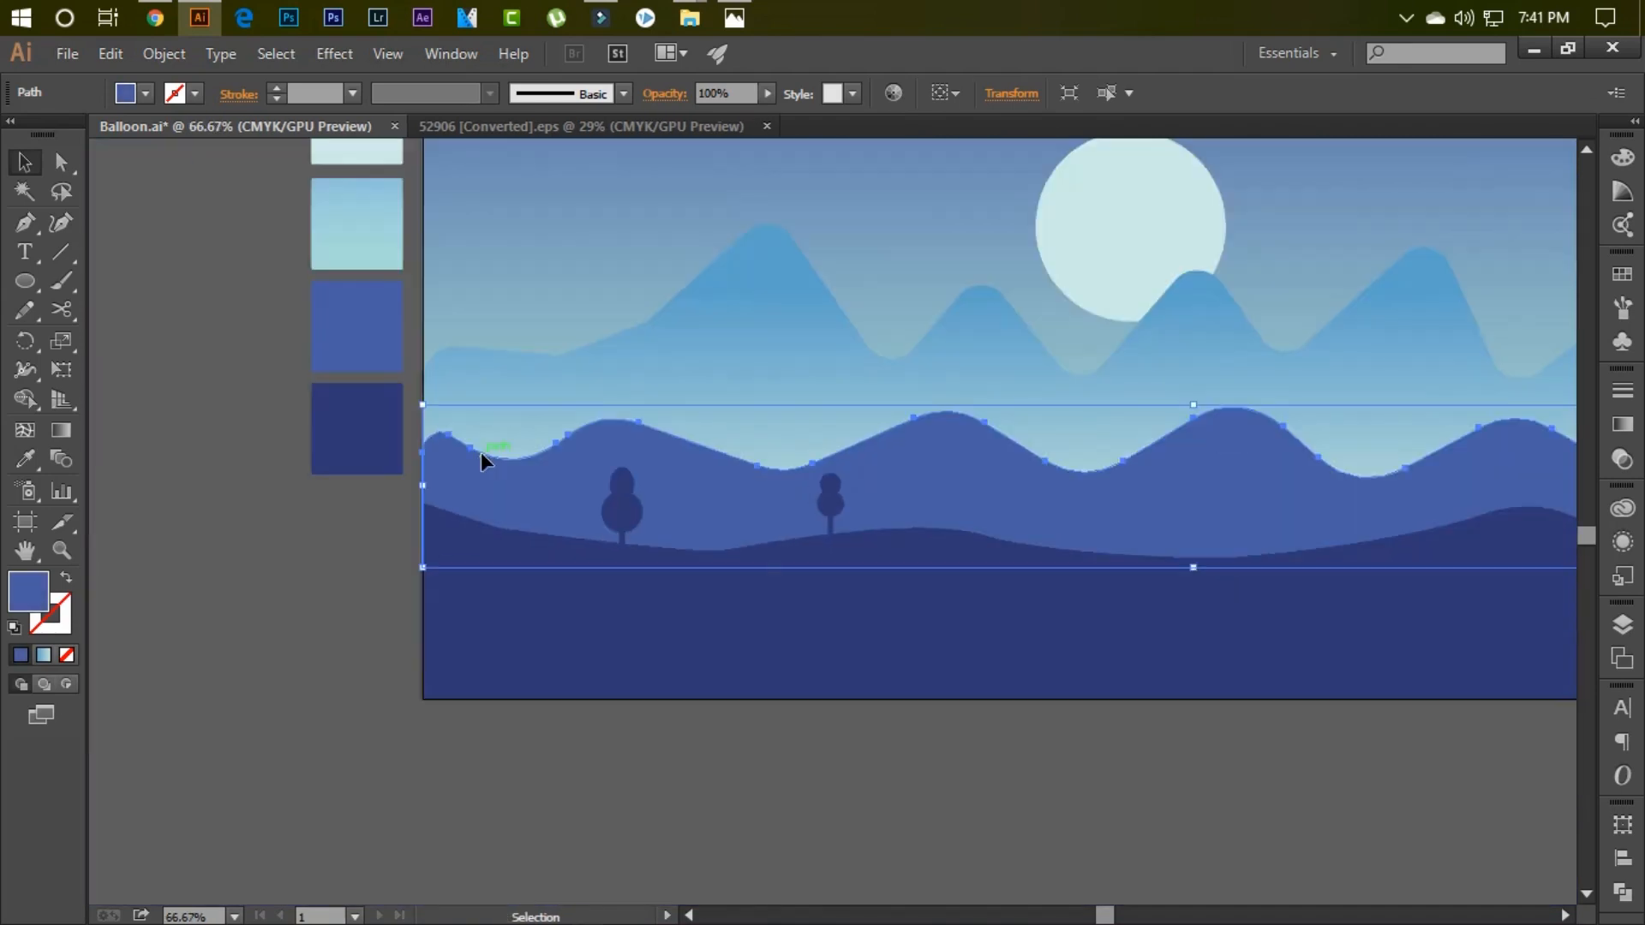
left_click(619, 514)
left_click(831, 507)
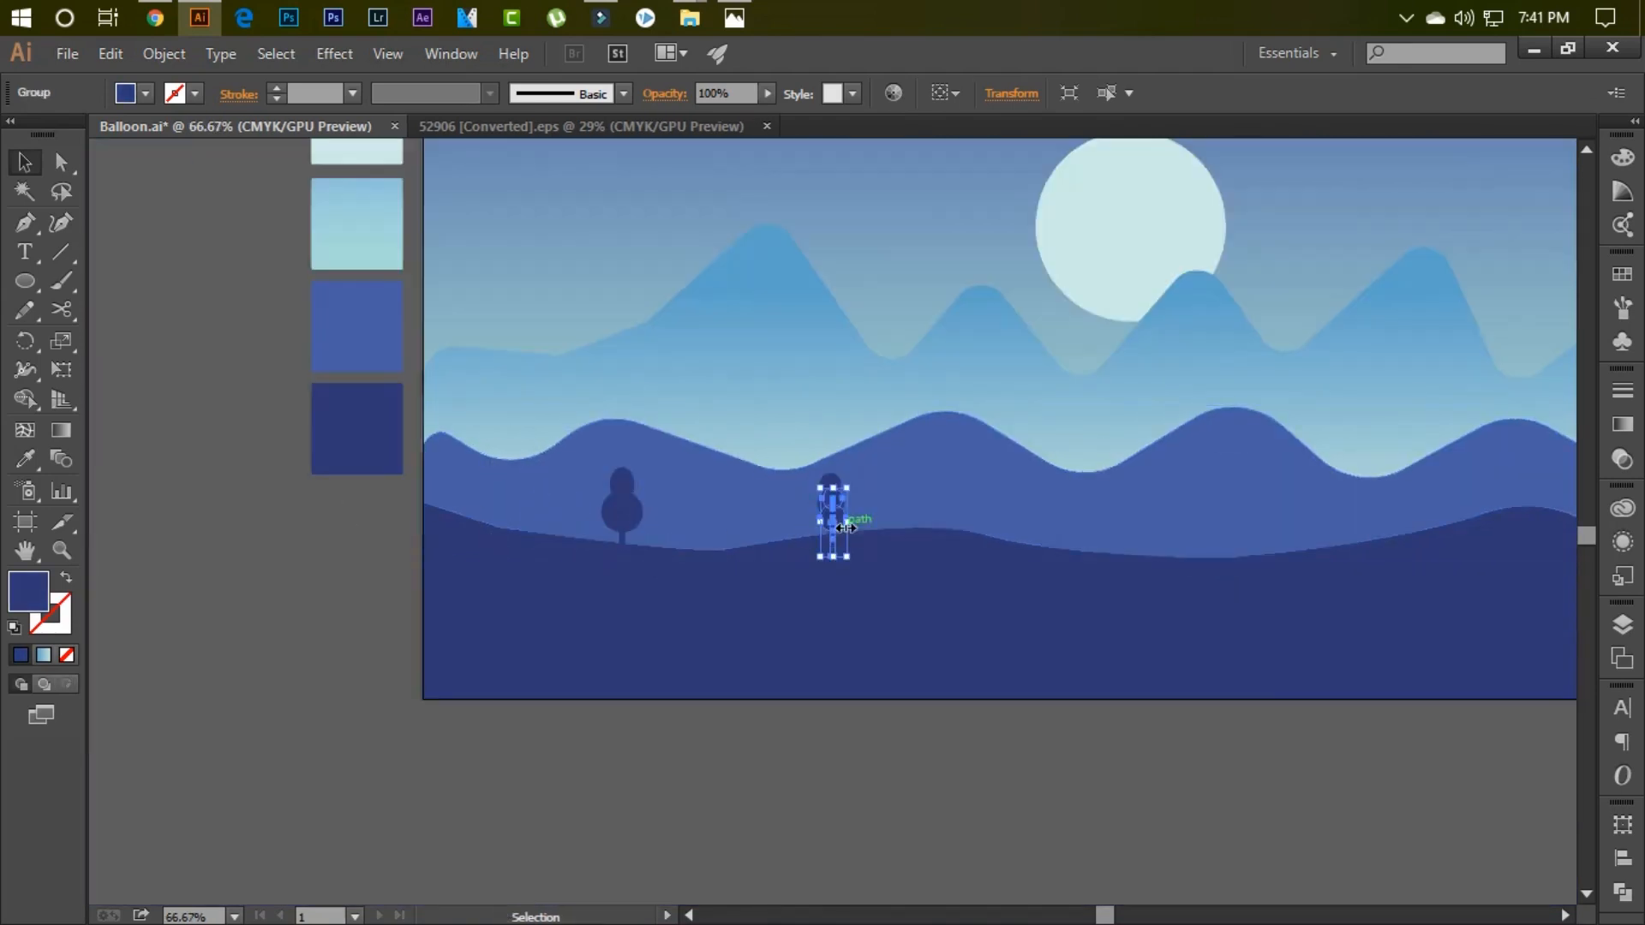
key("ctrl+shift+a")
- Draw a narrow navy trunk rectangle on the hill's slope near the artboard's left edge
key("z")
left_click_drag(645, 523, 929, 503)
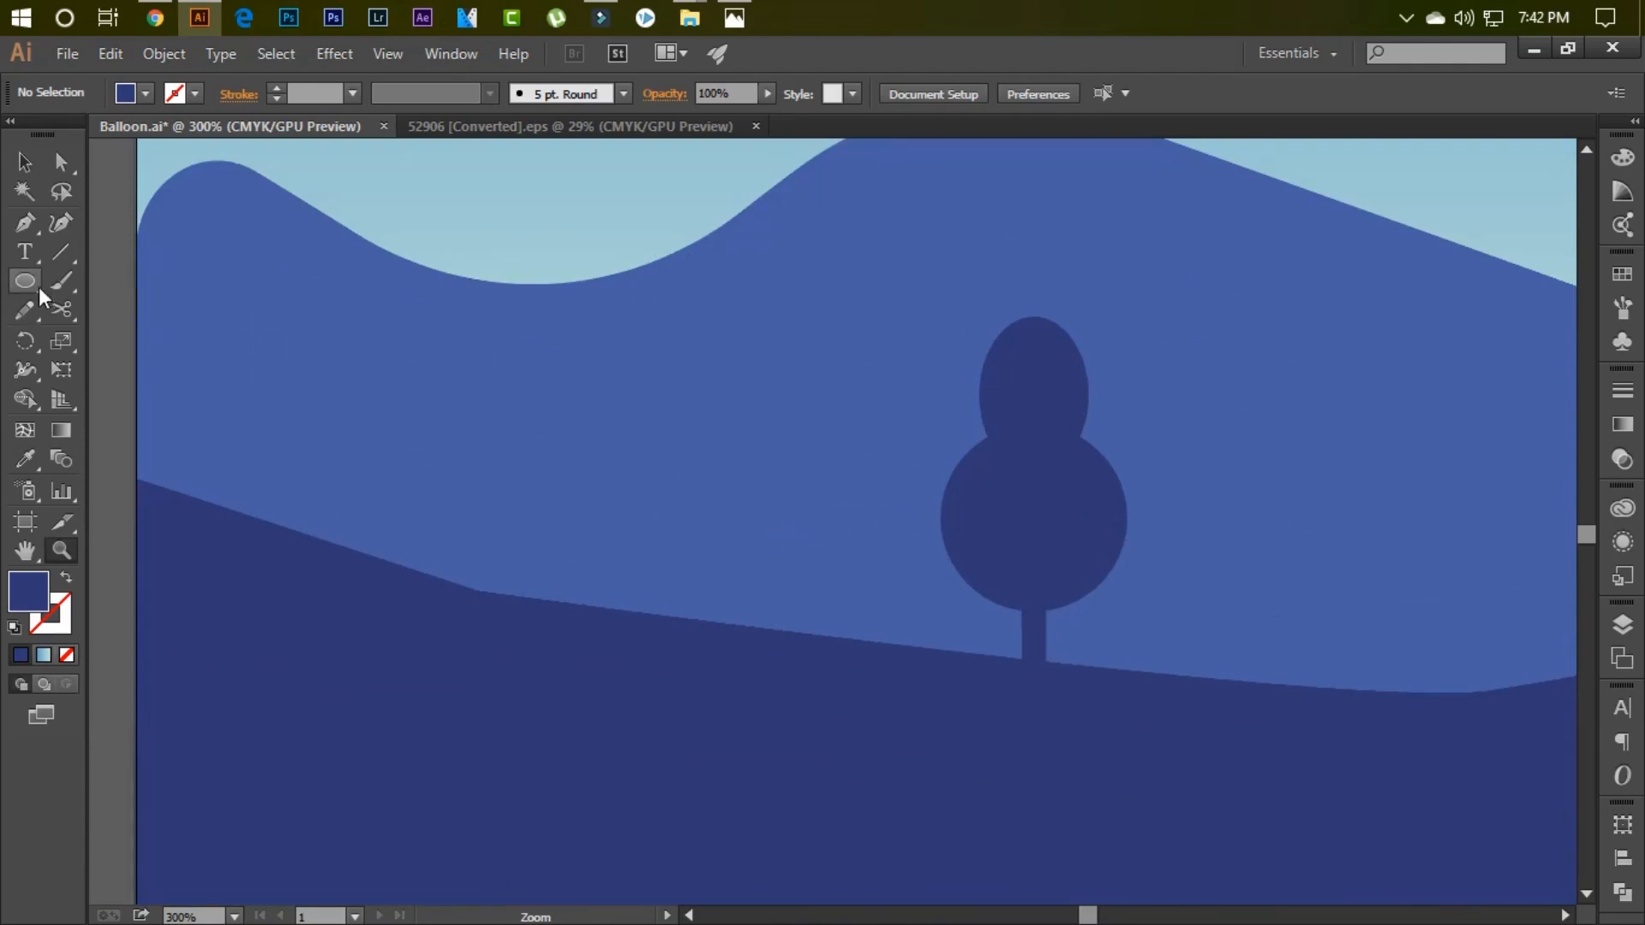
left_click_drag(435, 597, 438, 599)
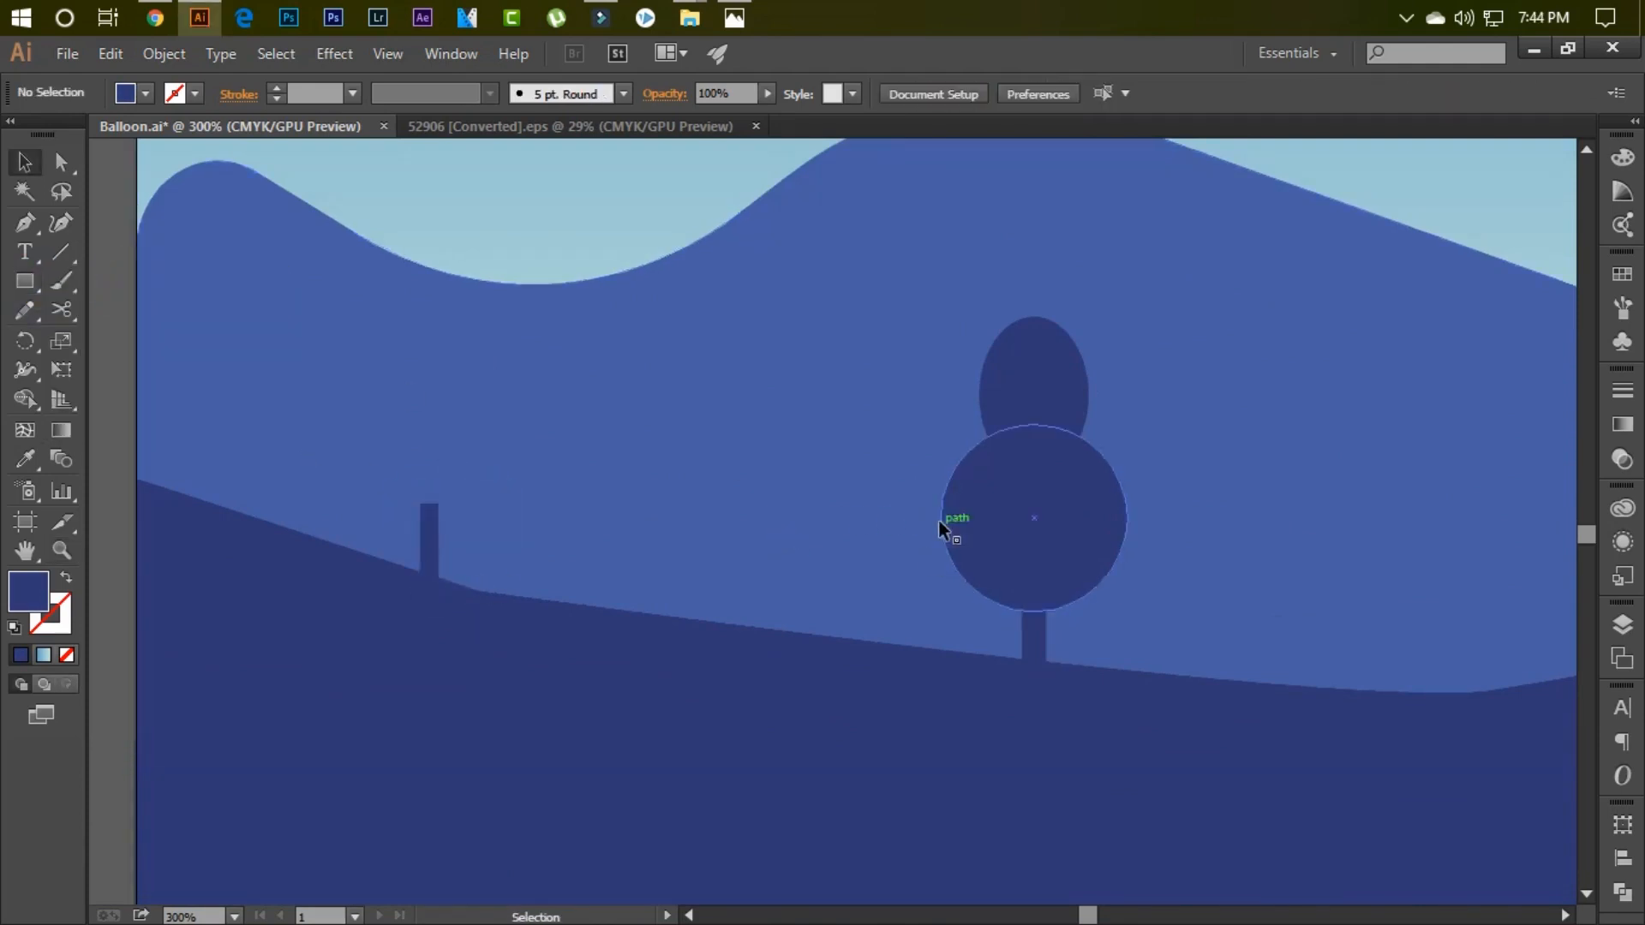
- Paste a copy of the small tree on the slope near the artboard's left edge, replacing the loose trunk rectangle
key("ctrl+v")
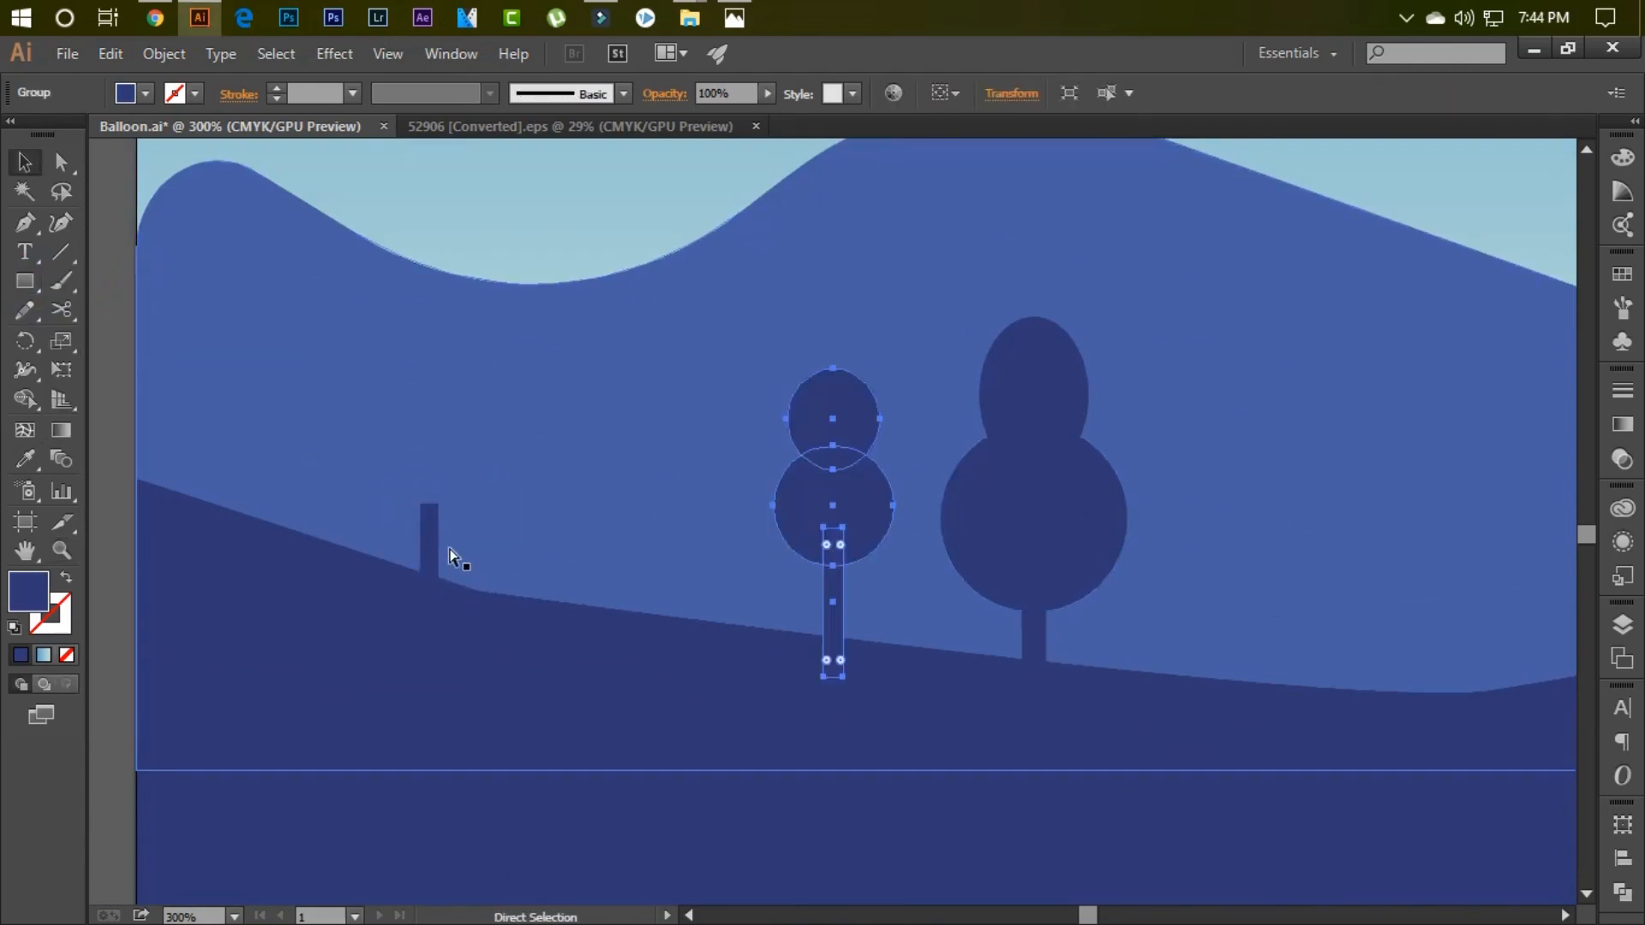
left_click(424, 531)
key("Delete")
left_click_drag(840, 507, 393, 491)
- Reshape the leftmost tree's foliage into two smaller circles by narrowing and shortening the upper and lower shapes
double_click(407, 403)
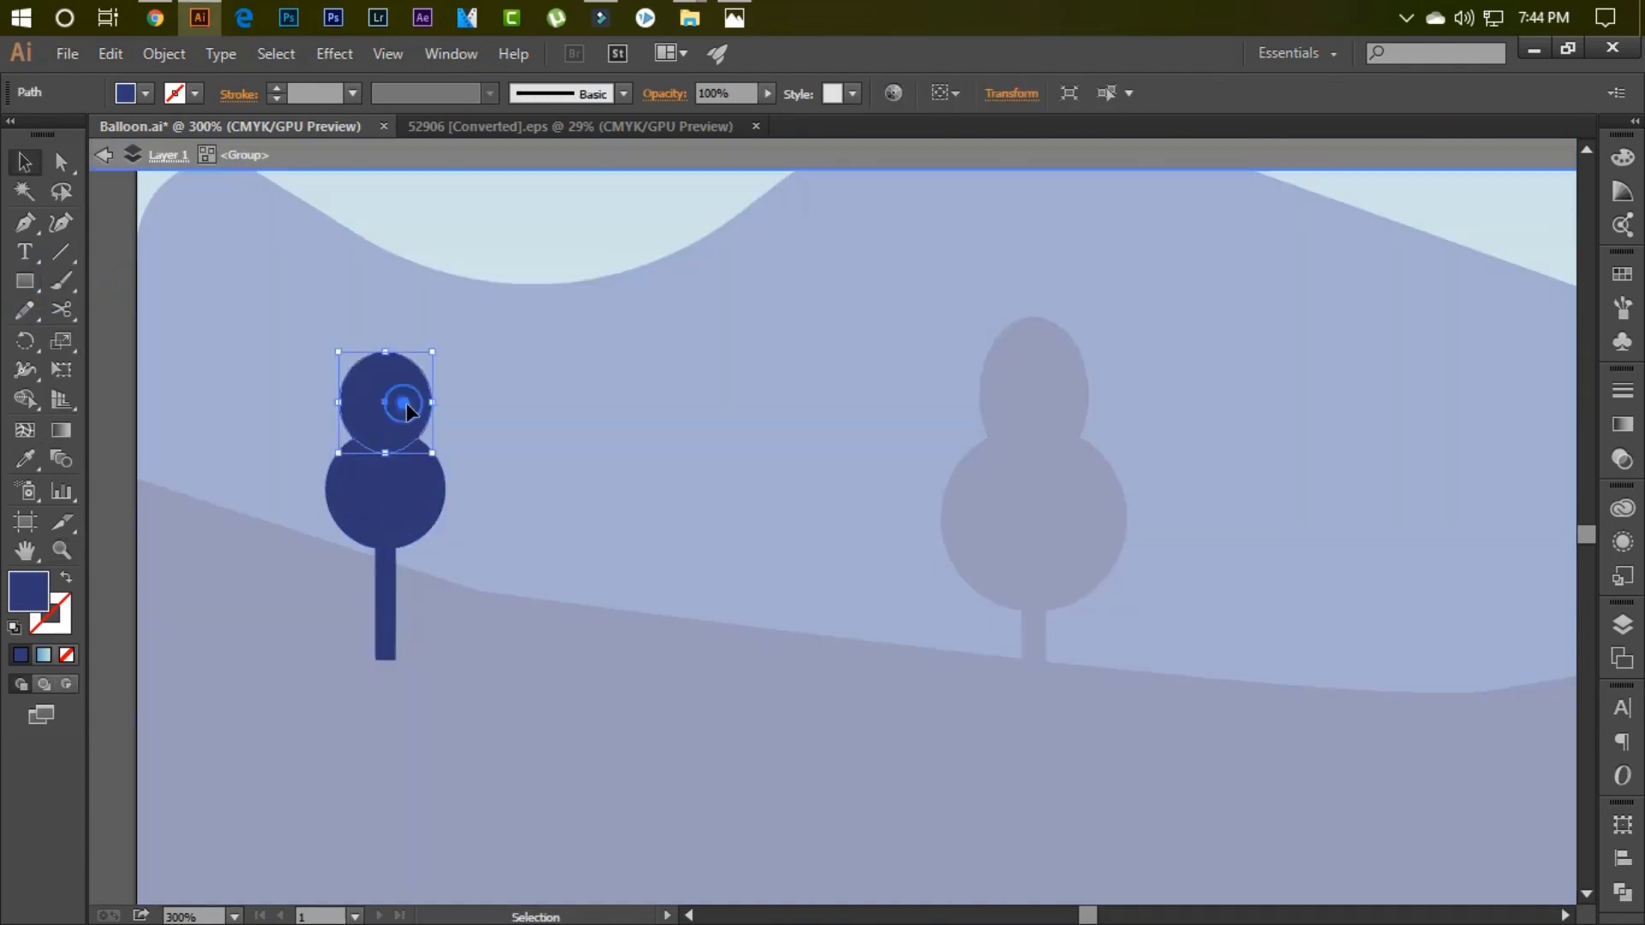
left_click_drag(433, 403, 424, 404)
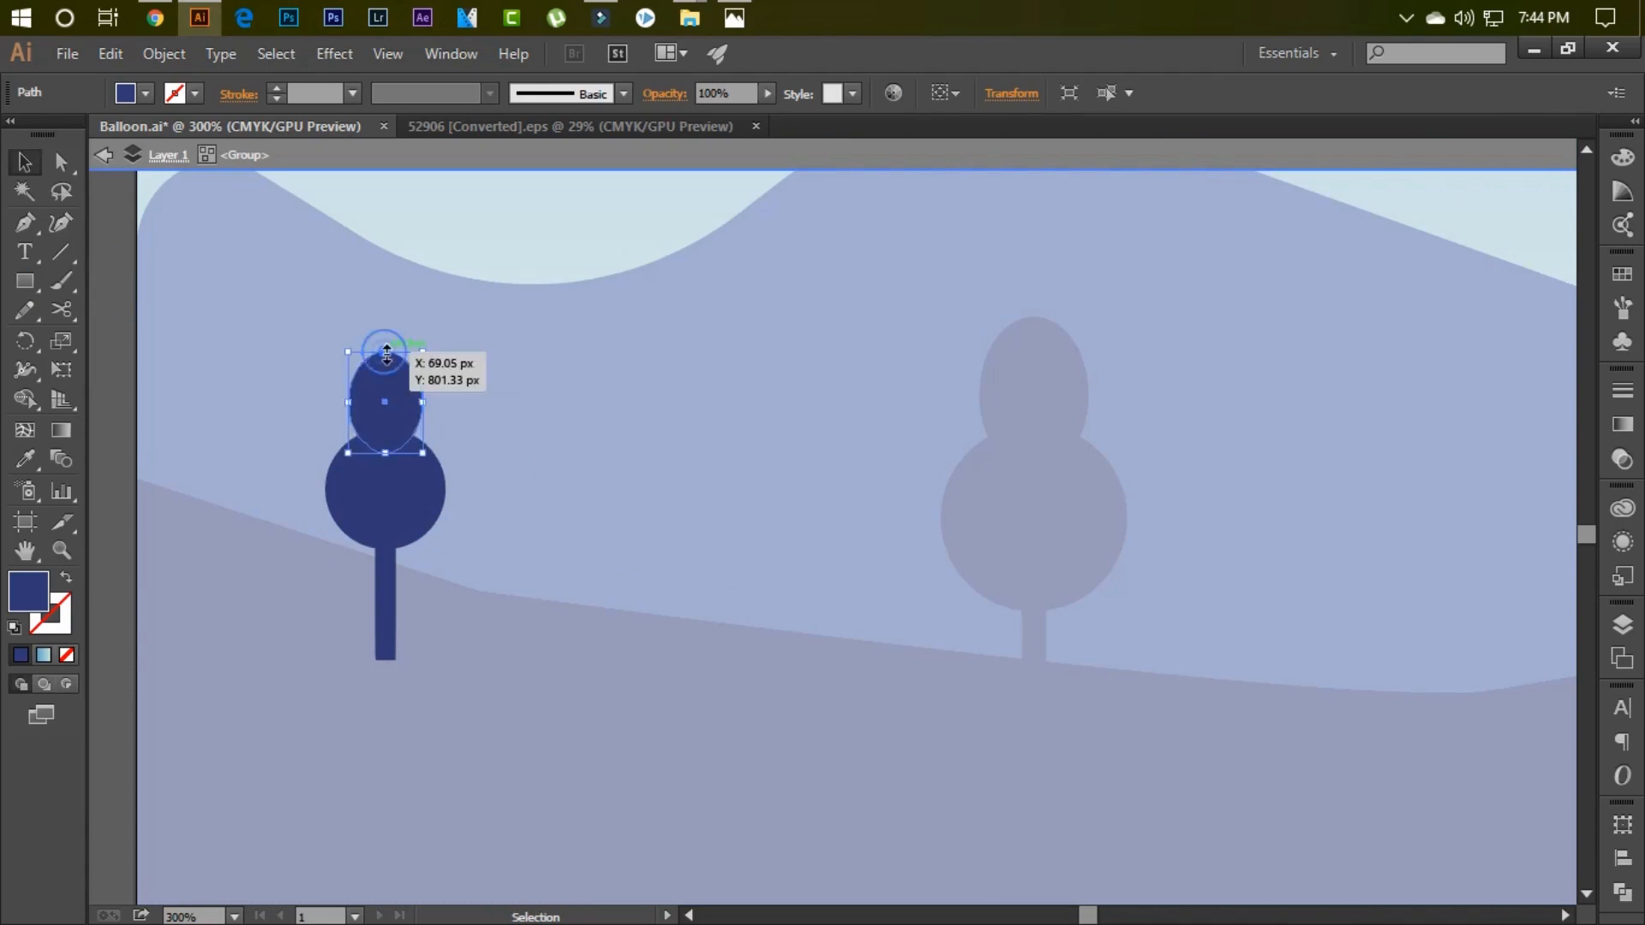
left_click_drag(385, 353, 386, 366)
double_click(395, 489)
left_click_drag(447, 485, 434, 487)
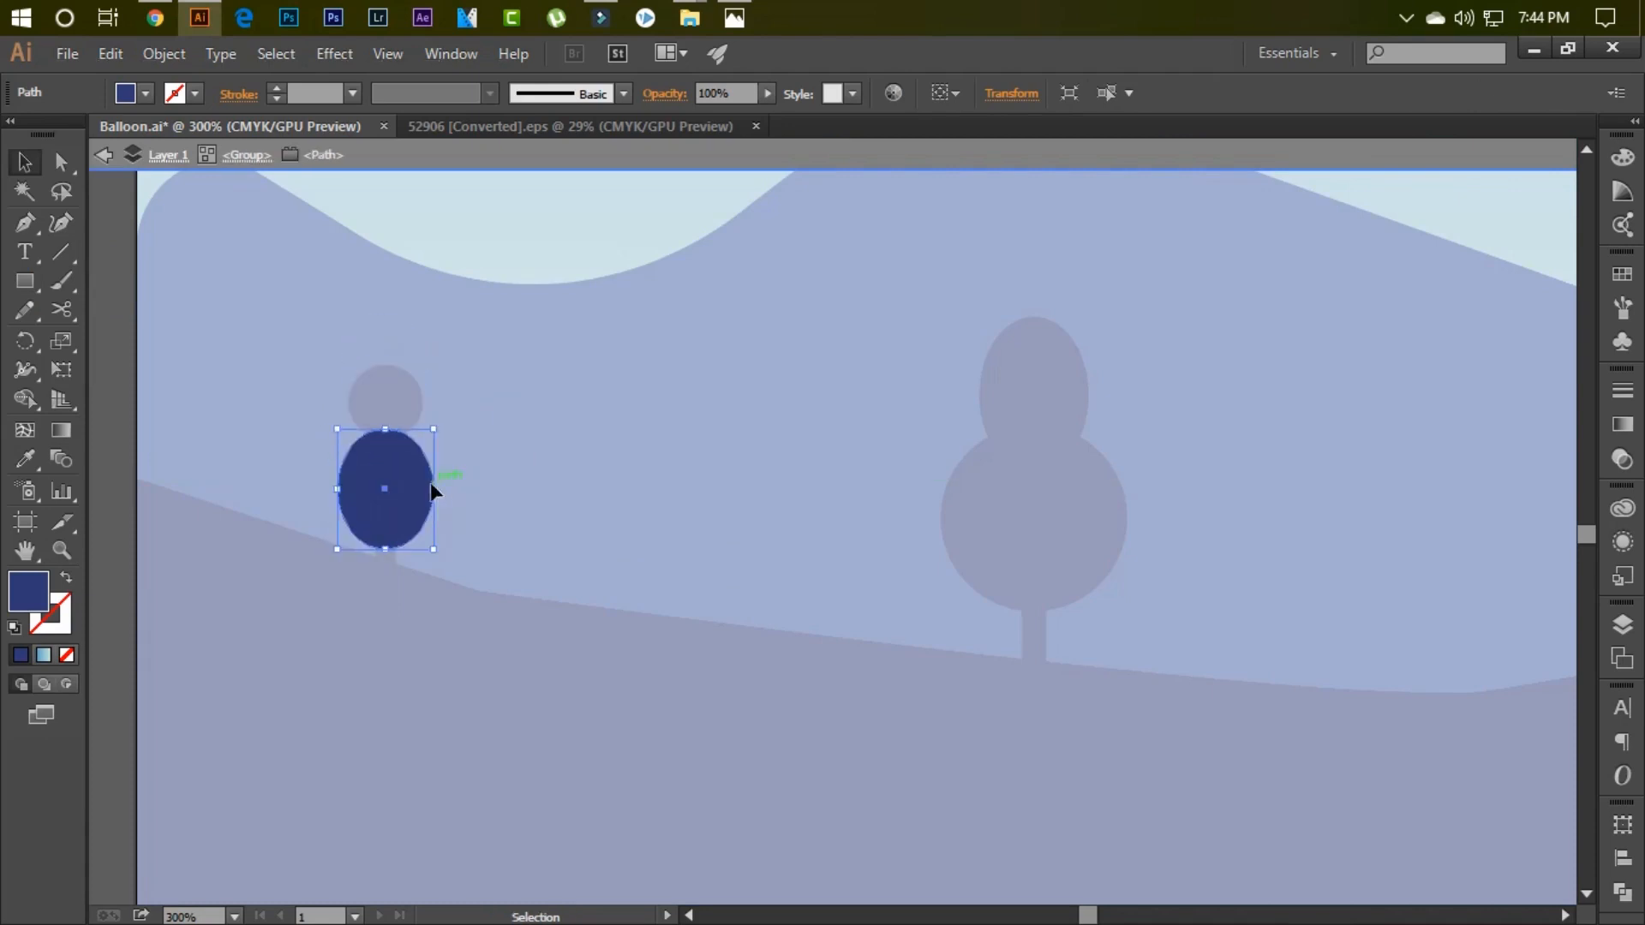
left_click_drag(389, 550, 389, 537)
- Lower the leftmost tree's upper foliage circle so that it rests on the lower circle
double_click(384, 419)
double_click(384, 418)
key("Down")
key("Down")
key("Down")
key("Down")
key("Down")
key("Down")
key("Down")
key("Down")
key("Down")
key("Down")
key("Down")
key("Down")
key("Down")
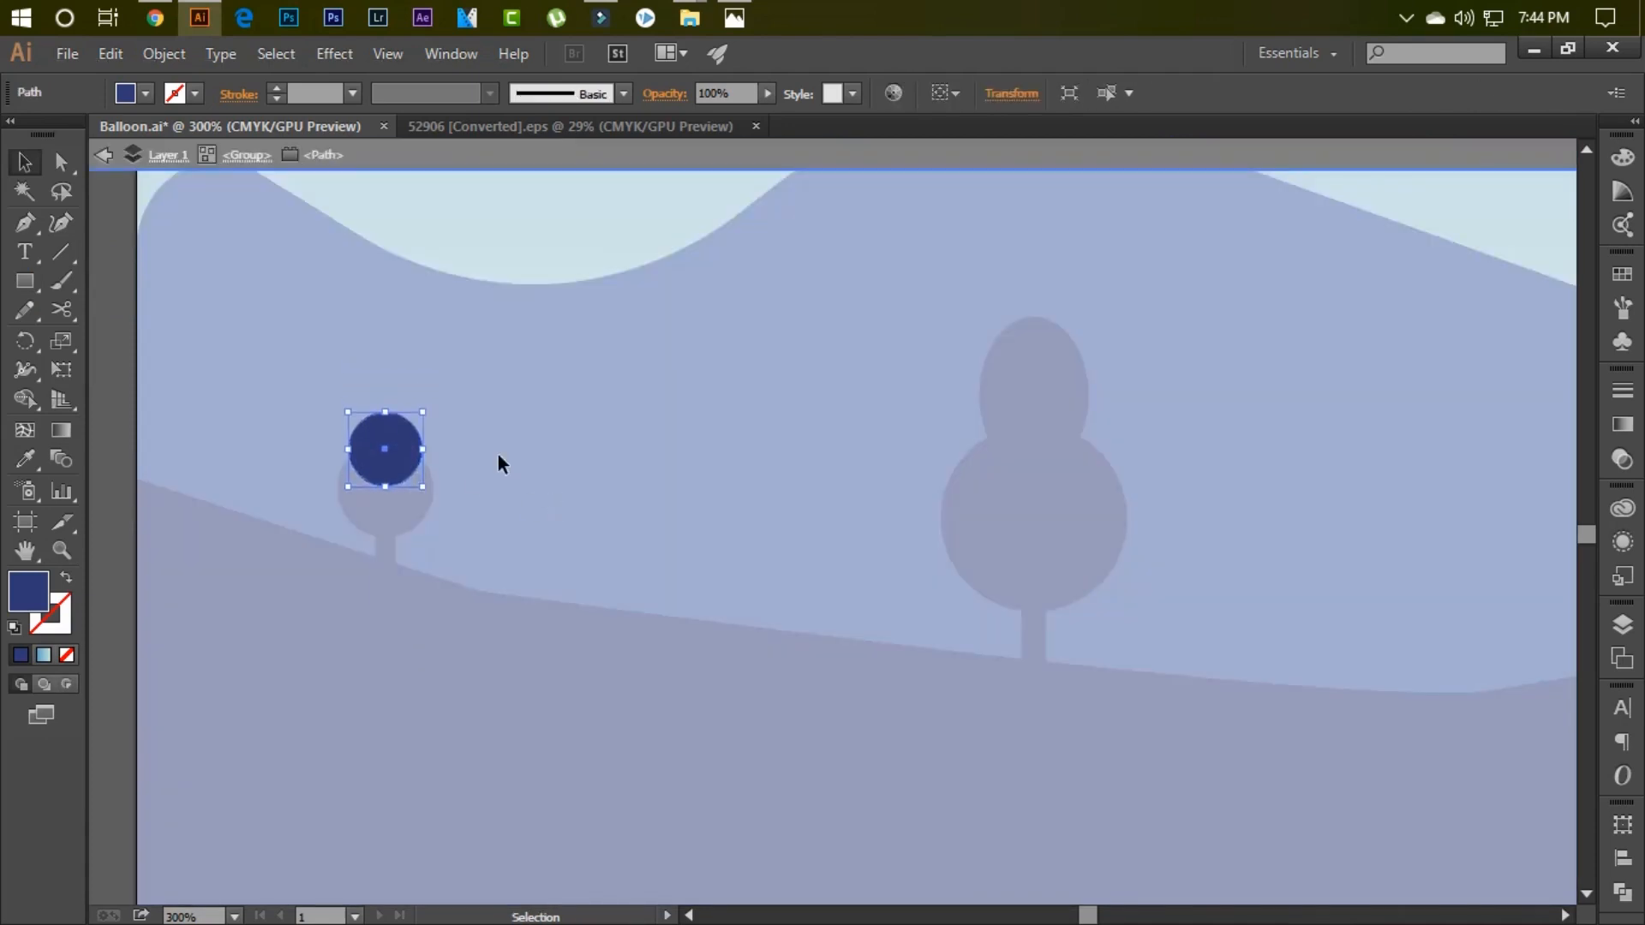
double_click(499, 456)
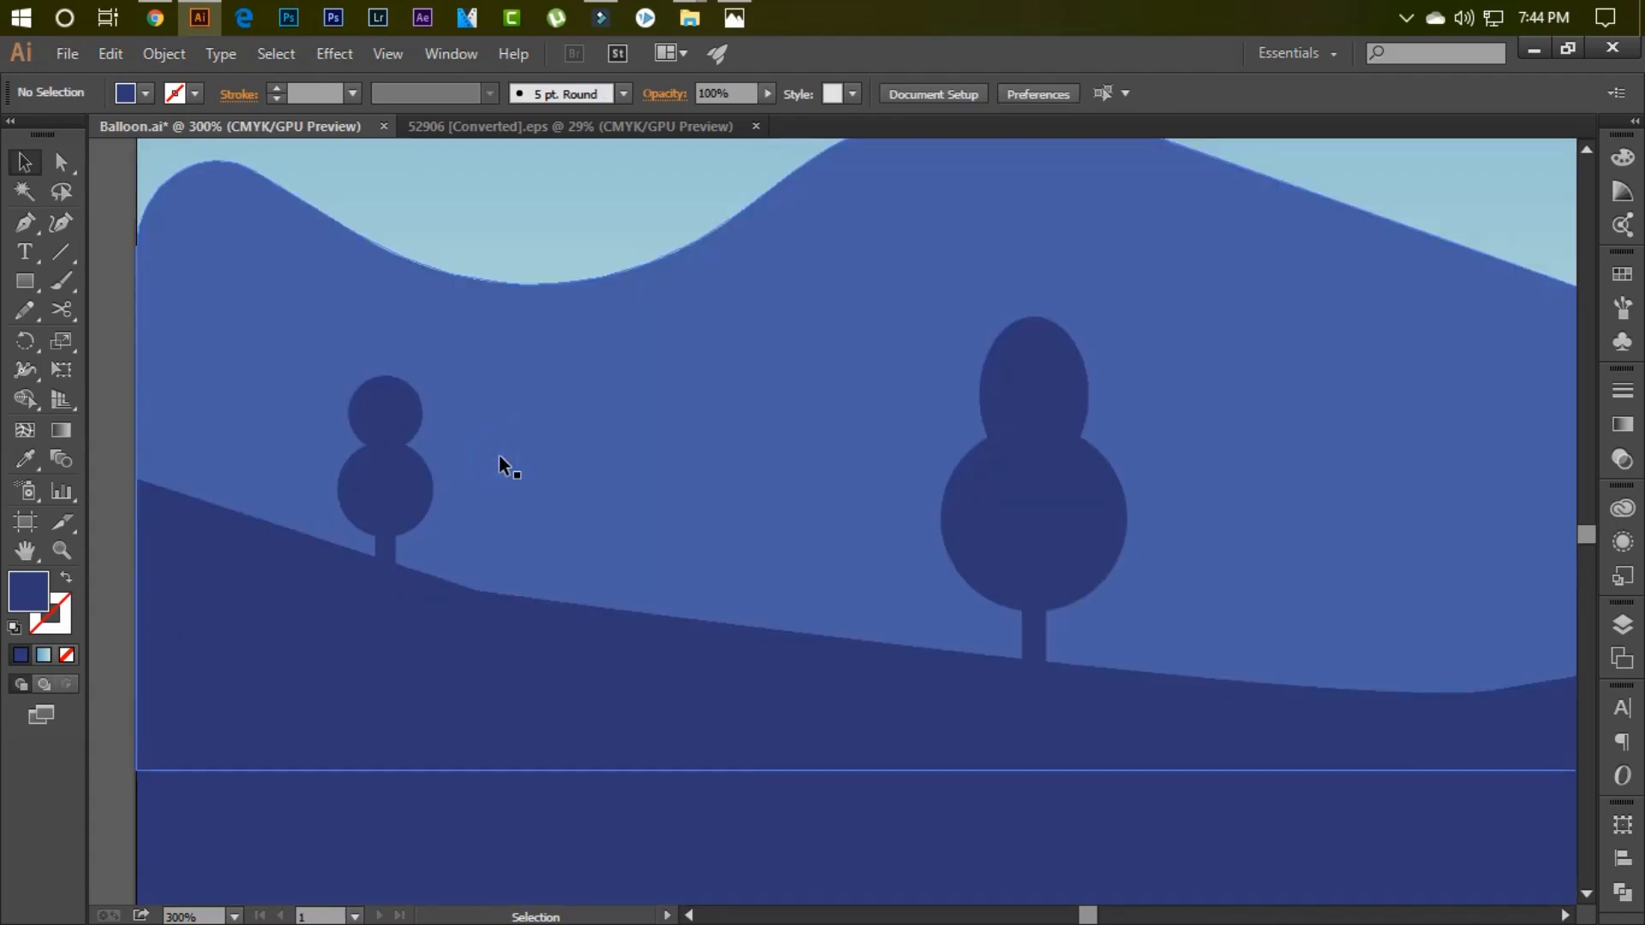
double_click(408, 420)
key("Down")
key("Down")
double_click(517, 459)
- Raise the leftmost tree slightly above the navy slope and shorten it a little from its lower end
key("ctrl+minus")
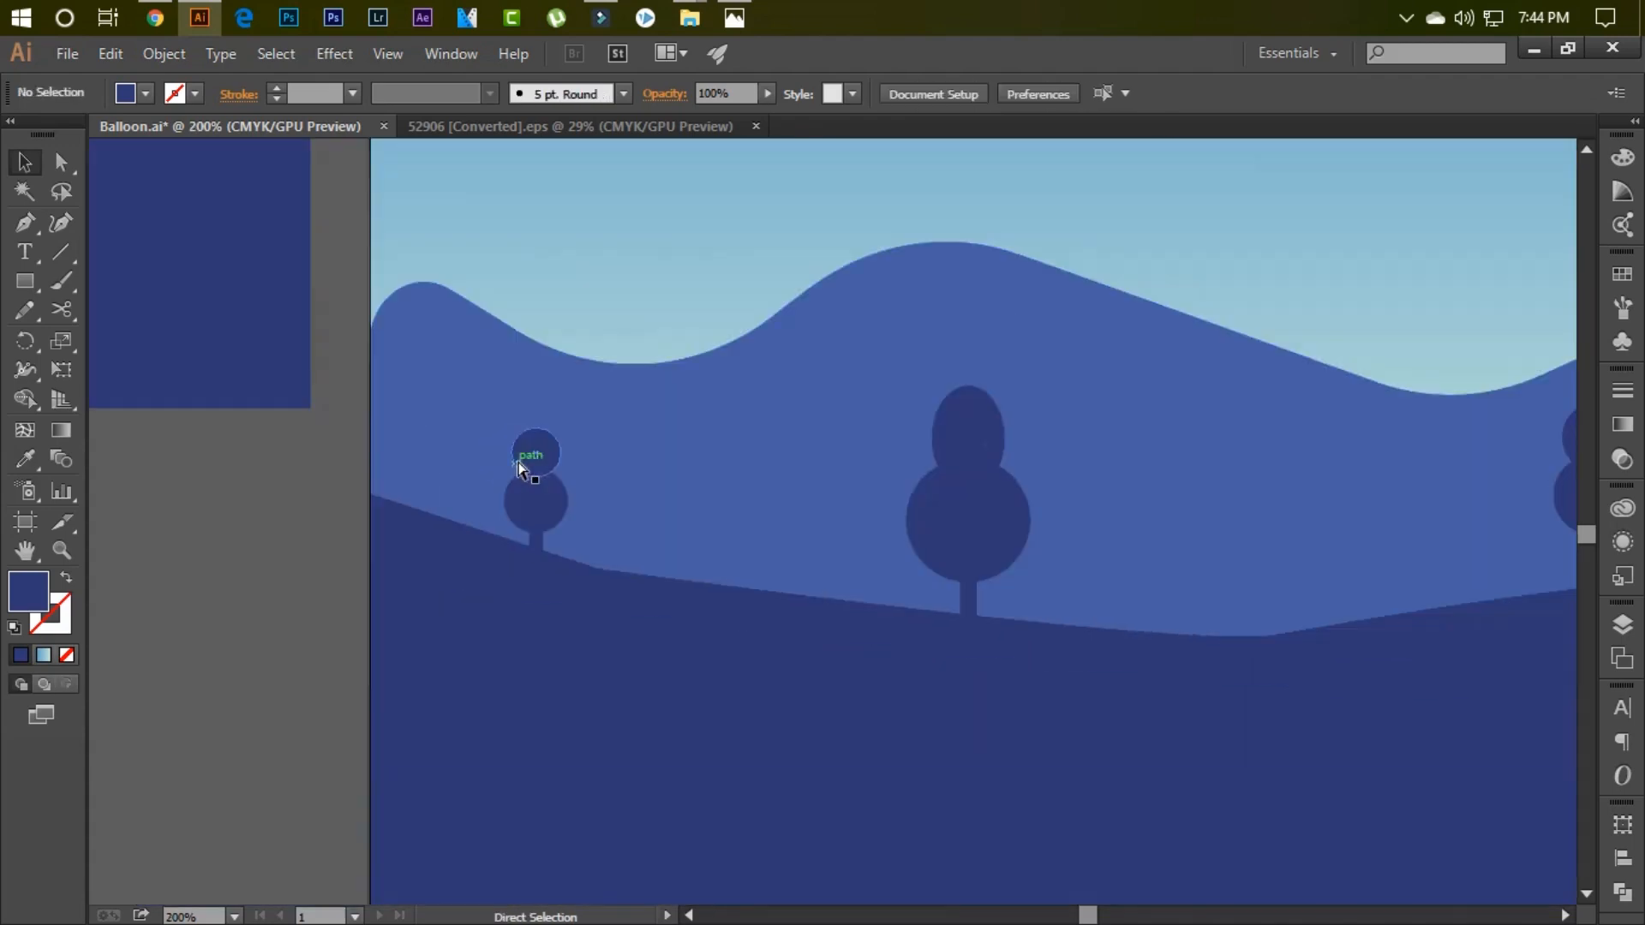
left_click(553, 501)
key("Up")
key("Up")
key("Up")
key("Up")
key("Up")
key("Up")
left_click_drag(537, 599, 536, 581)
left_click(281, 545)
key("ctrl+minus")
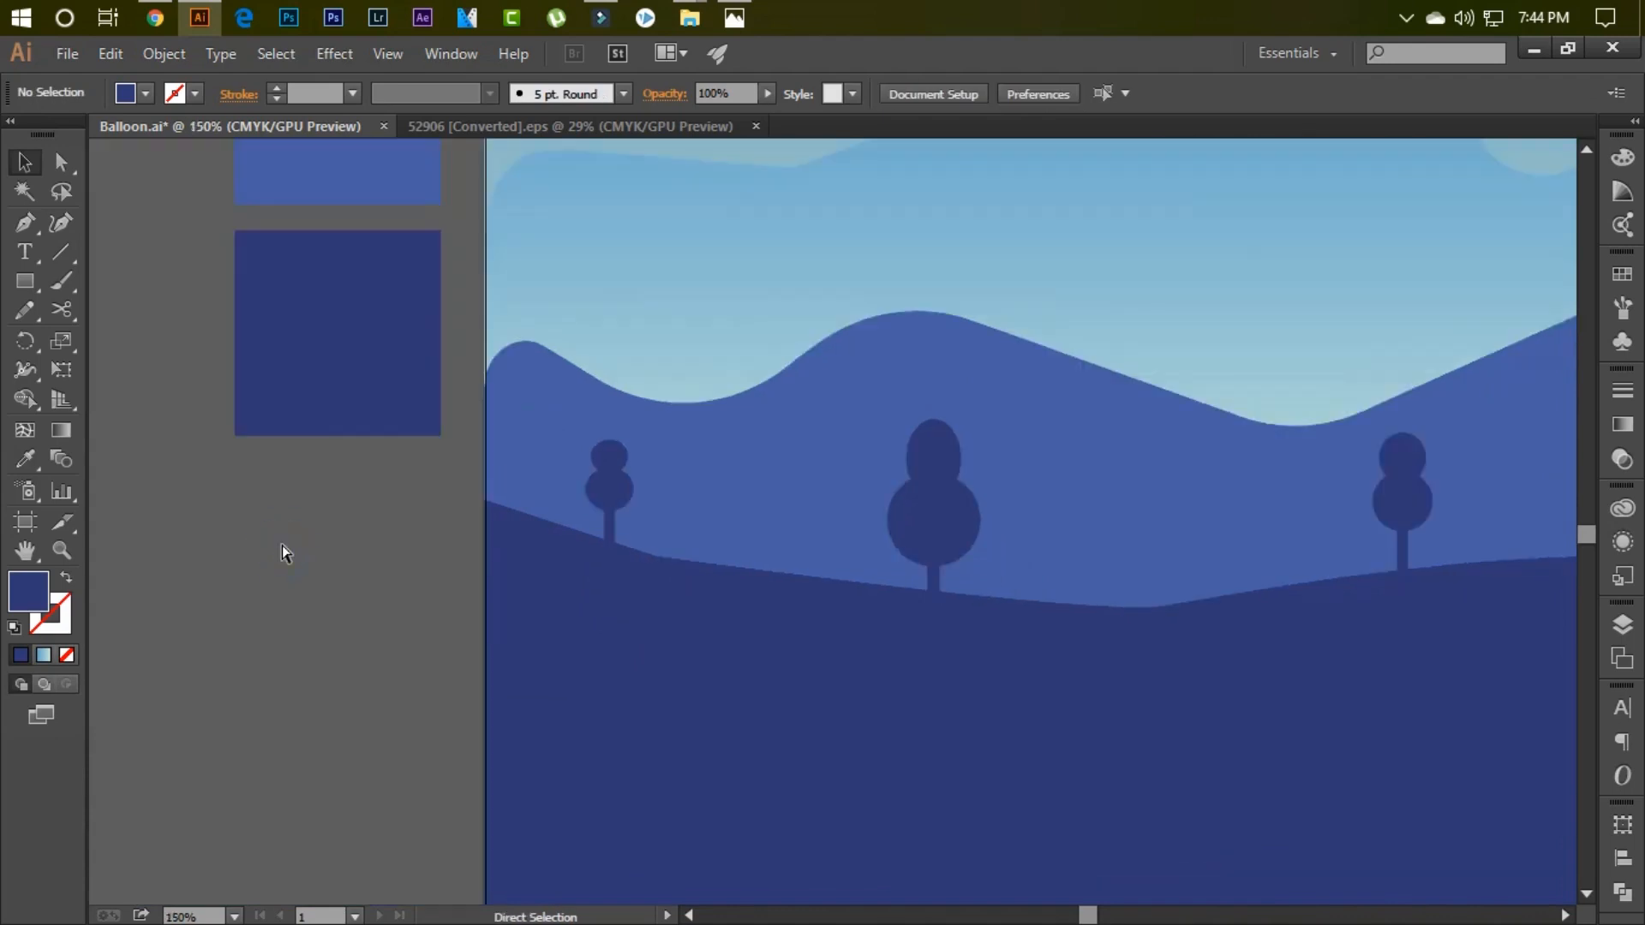
- Duplicate the large tree toward the leftmost tree and scale the copy down
left_click_drag(950, 523, 809, 522)
left_click(815, 418, "shift")
mouse_move(838, 420)
left_mouse_down()
mouse_move(820, 454)
mouse_move(820, 435)
left_mouse_up()
key("Up")
key("Up")
key("Up")
key("Up")
key("Up")
key("Up")
key("Up")
key("Up")
key("Up")
key("Up")
key("Up")
key("Up")
key("Up")
key("Up")
key("Up")
key("Up")
key("ctrl+z")
key("ctrl+z")
key("ctrl+z")
key("ctrl+z")
key("ctrl+z")
key("ctrl+z")
key("ctrl+z")
key("ctrl+z")
key("ctrl+z")
key("ctrl+z")
key("ctrl+z")
key("ctrl+z")
key("ctrl+z")
key("ctrl+z")
key("ctrl+z")
key("ctrl+z")
key("ctrl+z")
- Set the small tree copy on the ridge between the leftmost and the large tree and scale it down slightly
left_click_drag(802, 540, 805, 441)
left_click(389, 510)
key("ctrl+0")
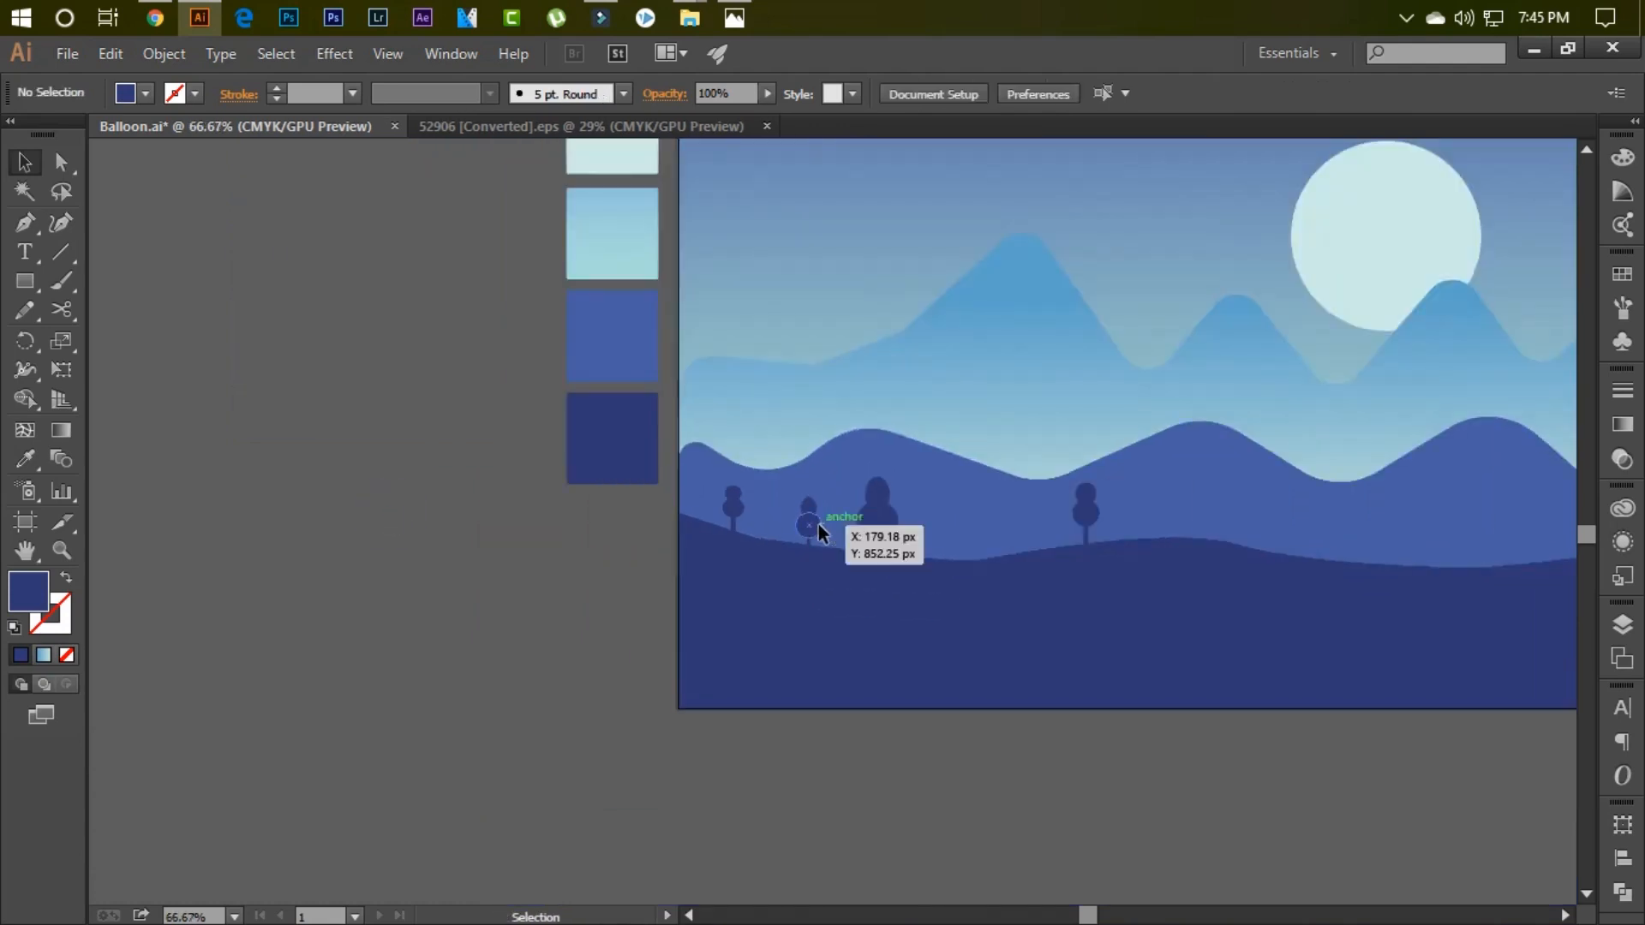
double_click(815, 525)
double_click(557, 543)
key("ctrl+0")
left_click(285, 739)
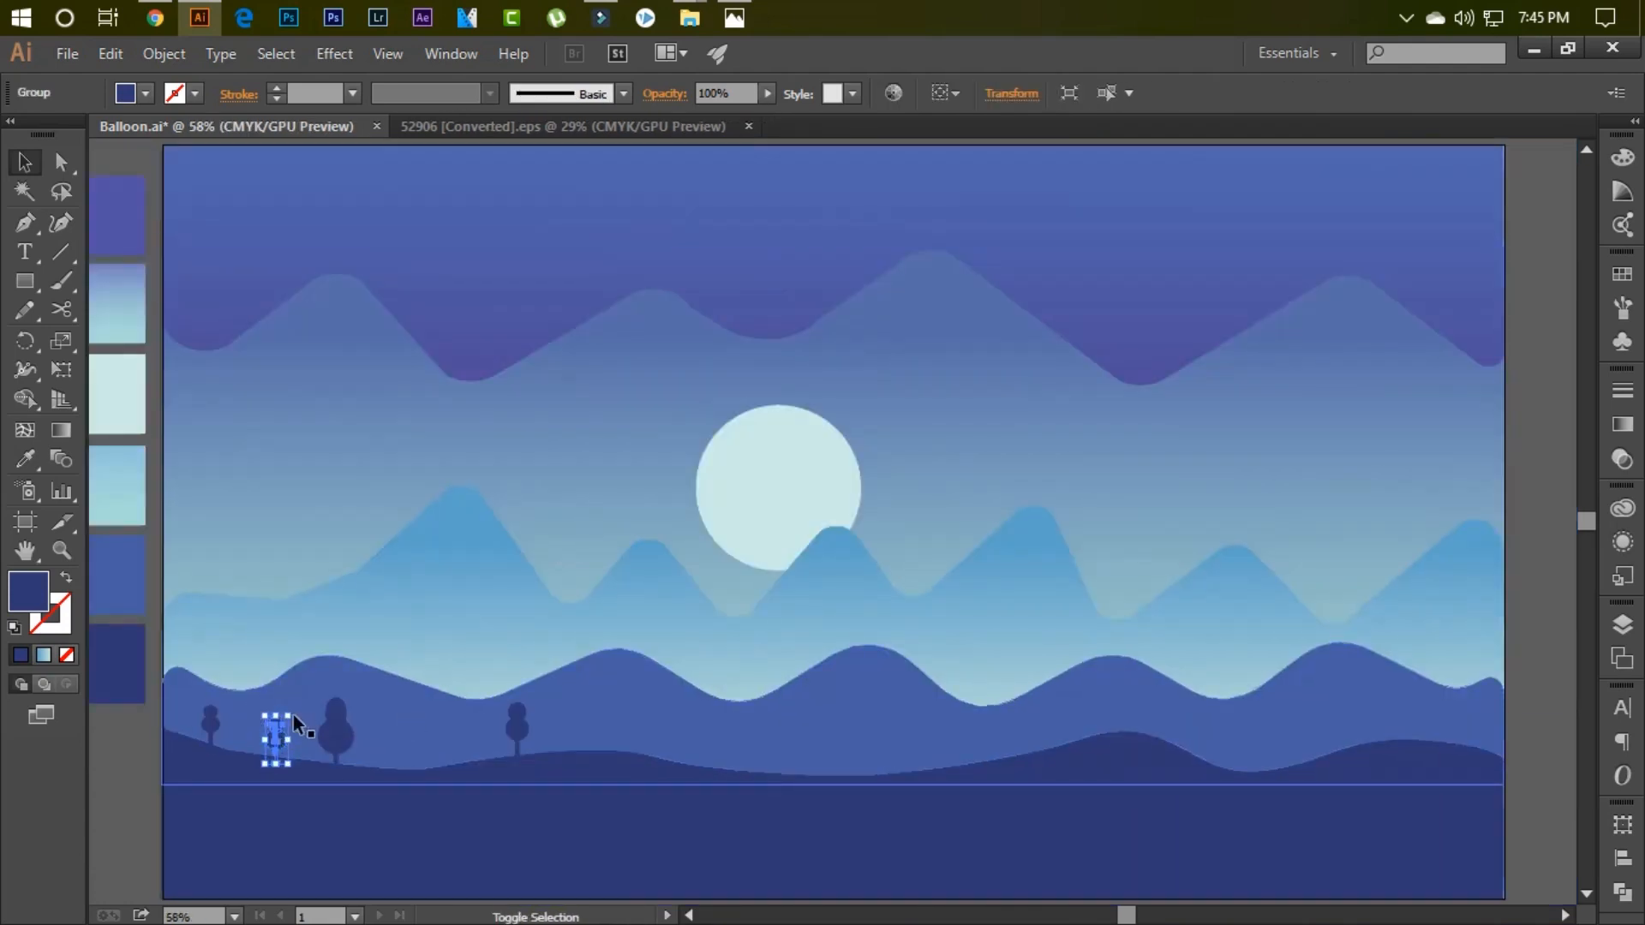
left_click_drag(289, 716, 274, 748)
left_click(144, 810)
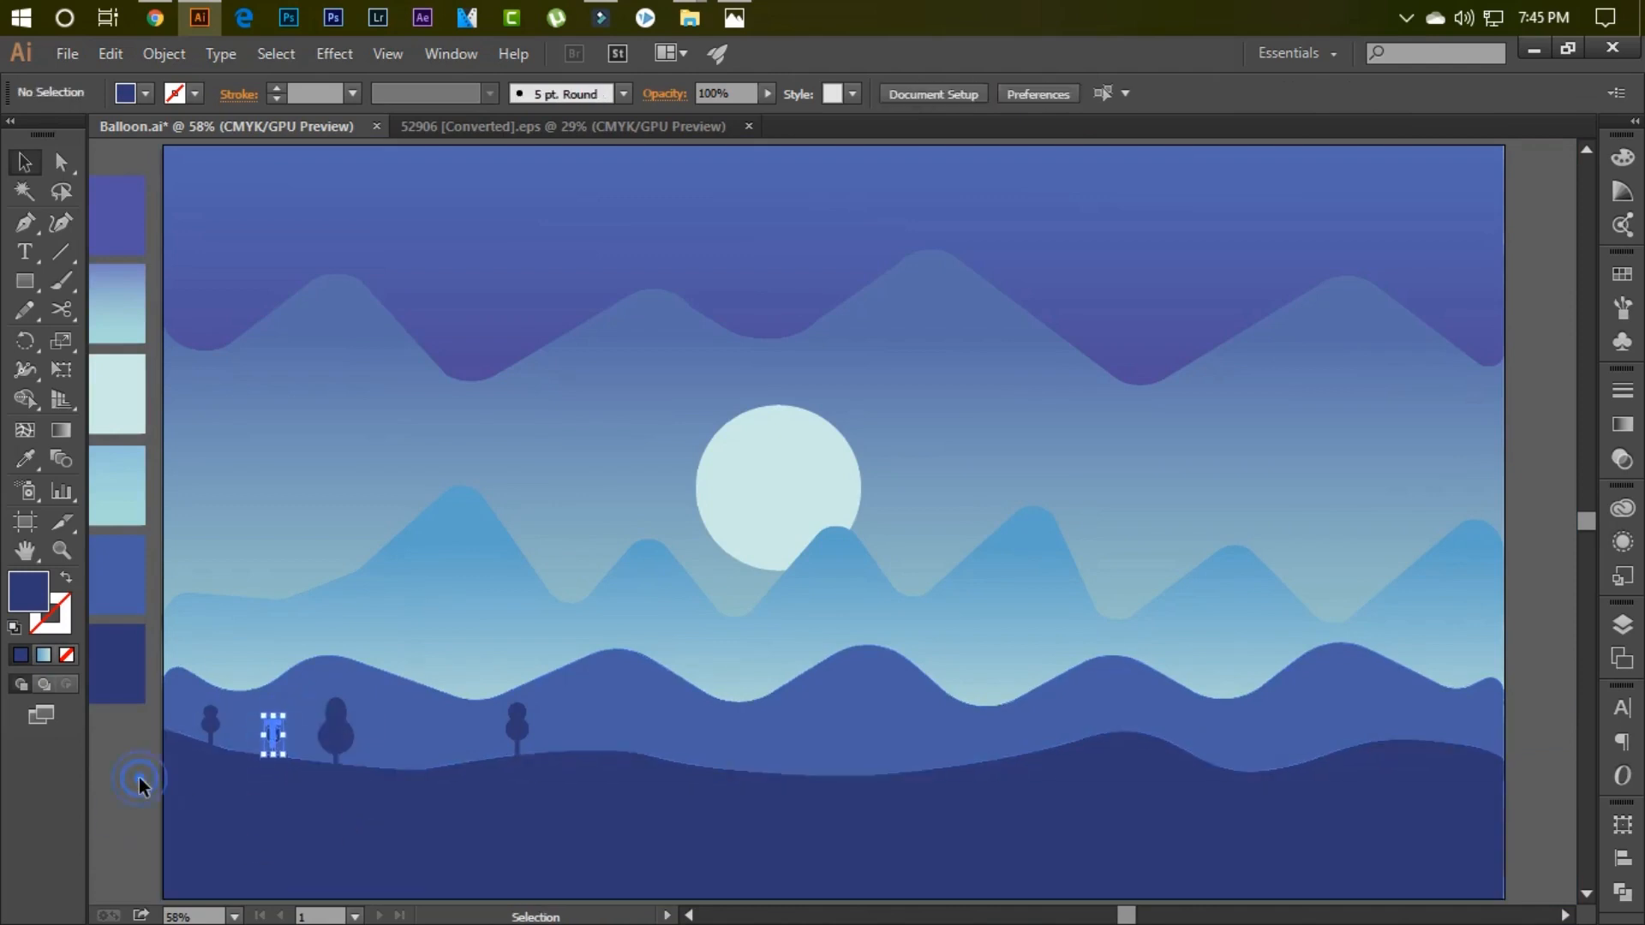
left_click(136, 783)
- Paste a copy of the smallest tree and place it between the large tree and the next tree to its right
left_click(275, 739)
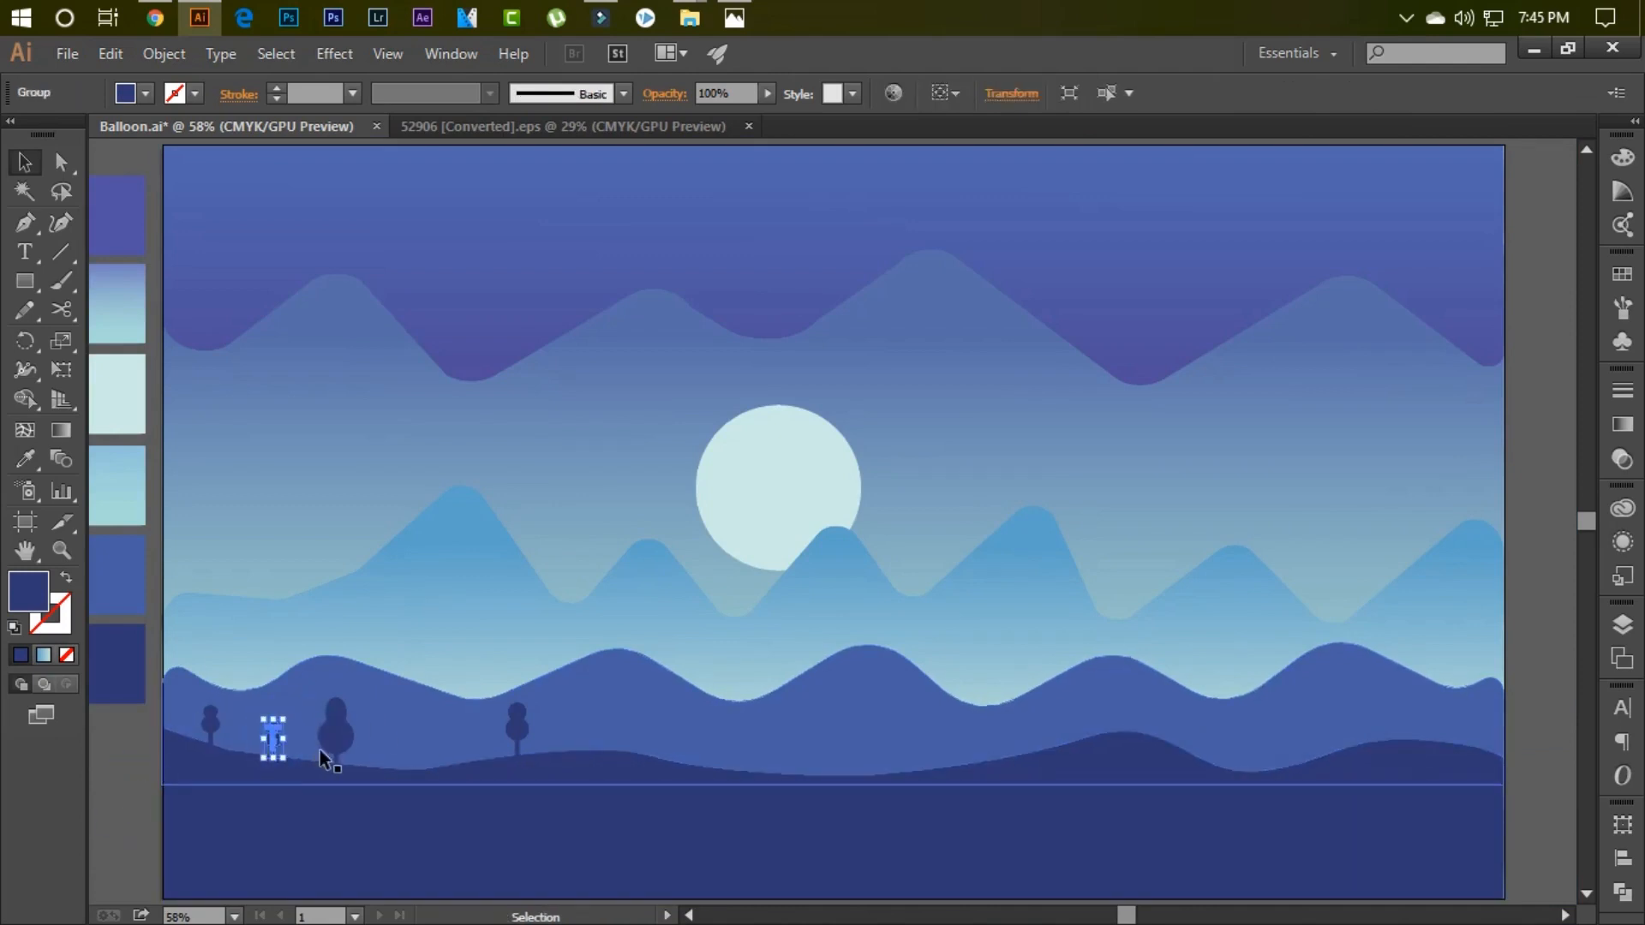
key("ctrl+c")
left_click(320, 749)
key("ctrl+v")
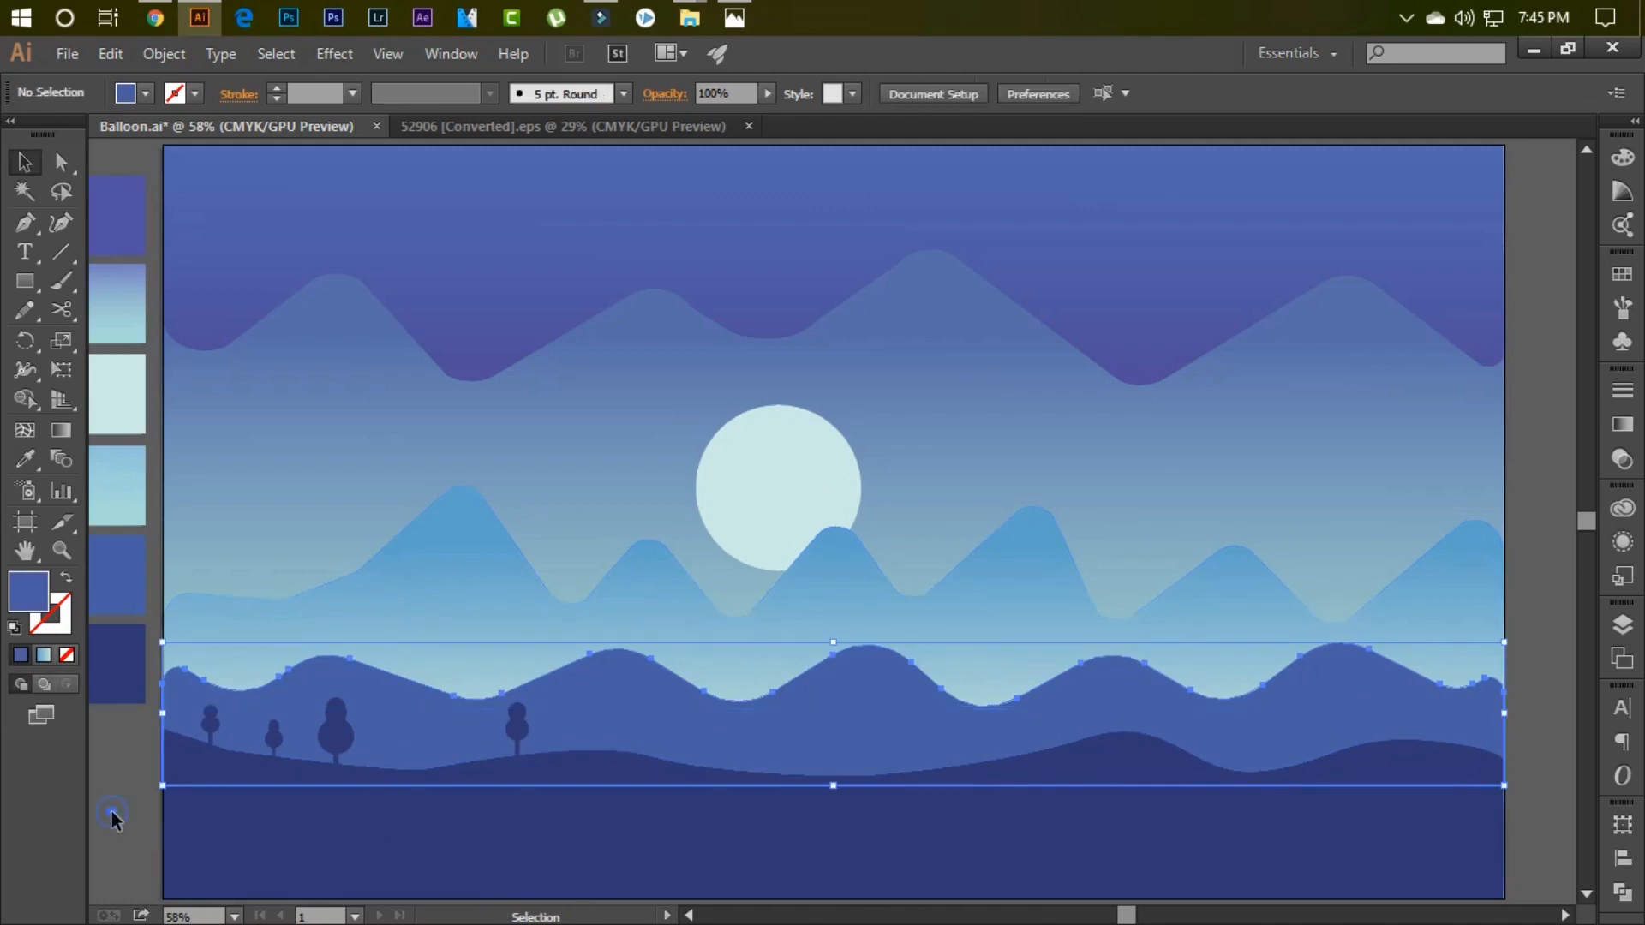
key("ctrl+v")
key("z")
left_click(847, 524)
left_click(841, 522)
key("v")
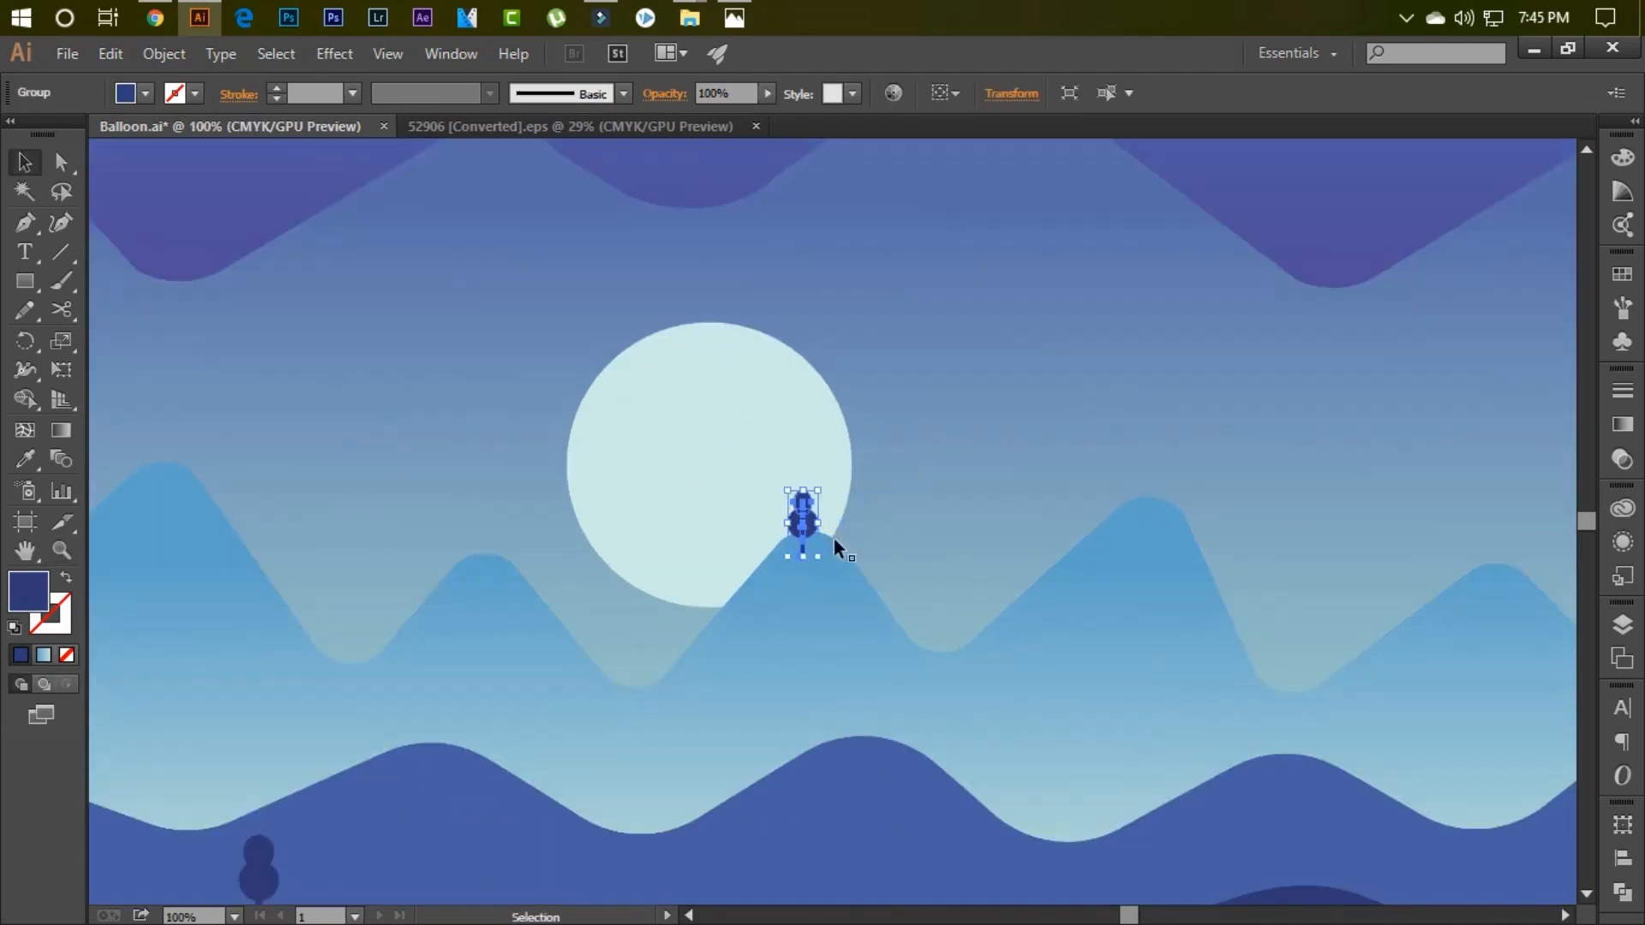
left_click_drag(804, 543, 130, 891)
left_click(240, 726)
- Scale the newly pasted small tree down slightly and fit the whole artboard in view
key("ctrl+minus")
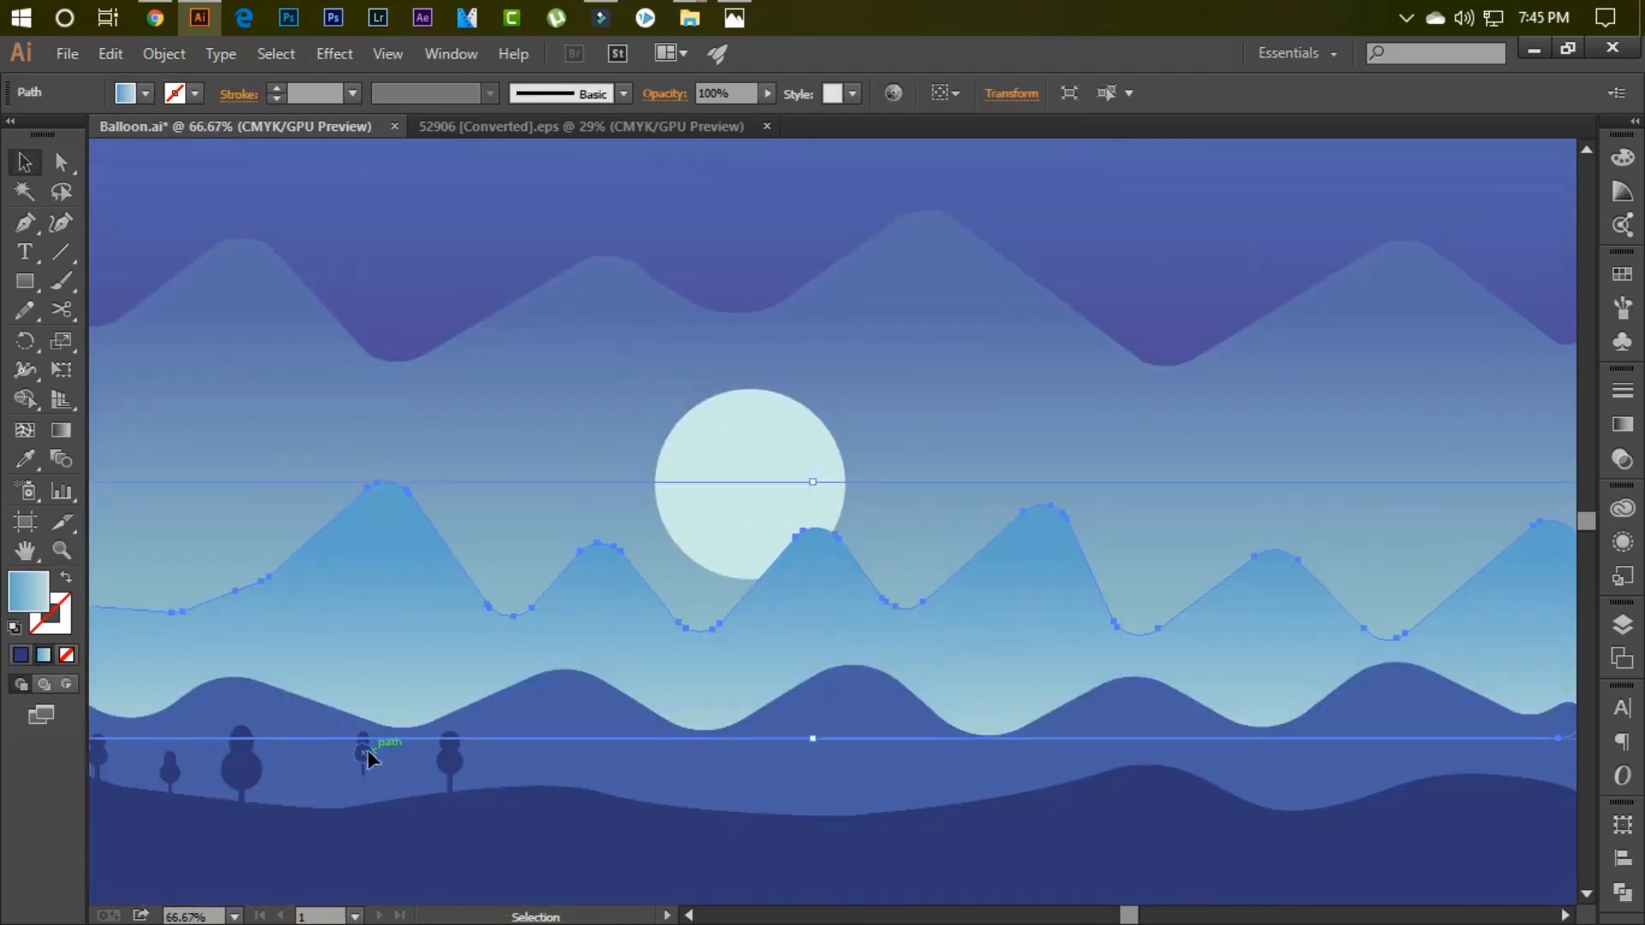
left_click(367, 755)
left_click_drag(374, 776, 366, 762)
key("ctrl+minus")
left_click(102, 817)
key("ctrl+0")
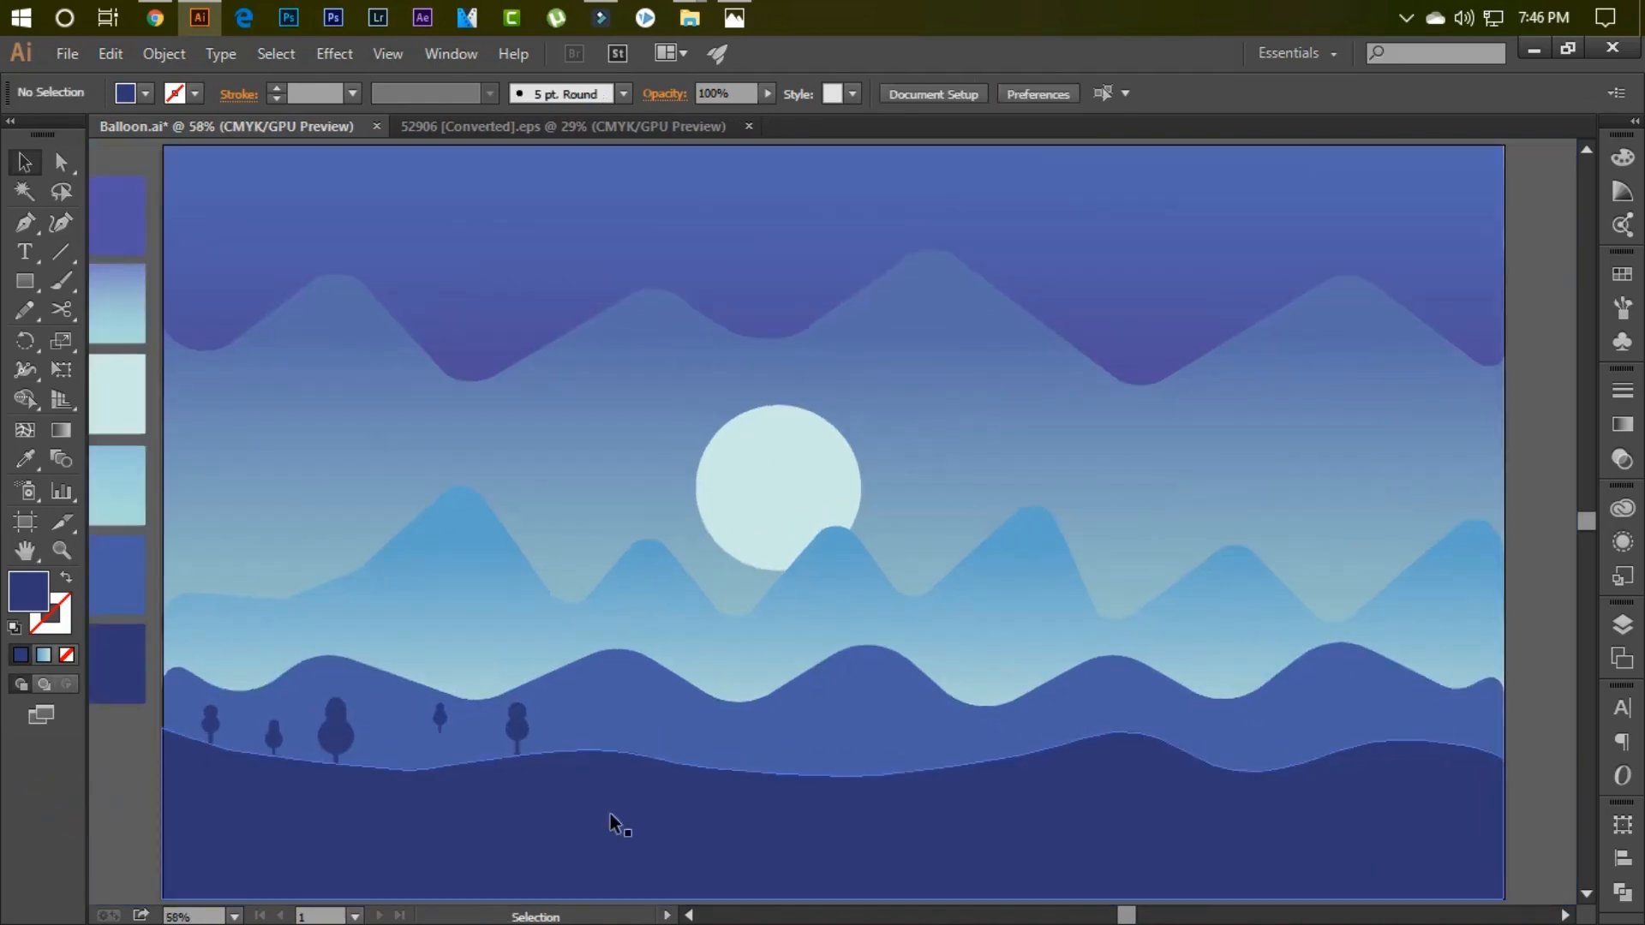
- Paste a copy of the medium tree that stands to the right of the large tree
left_click(520, 729)
key("ctrl+c")
left_click(866, 738)
key("ctrl+v")
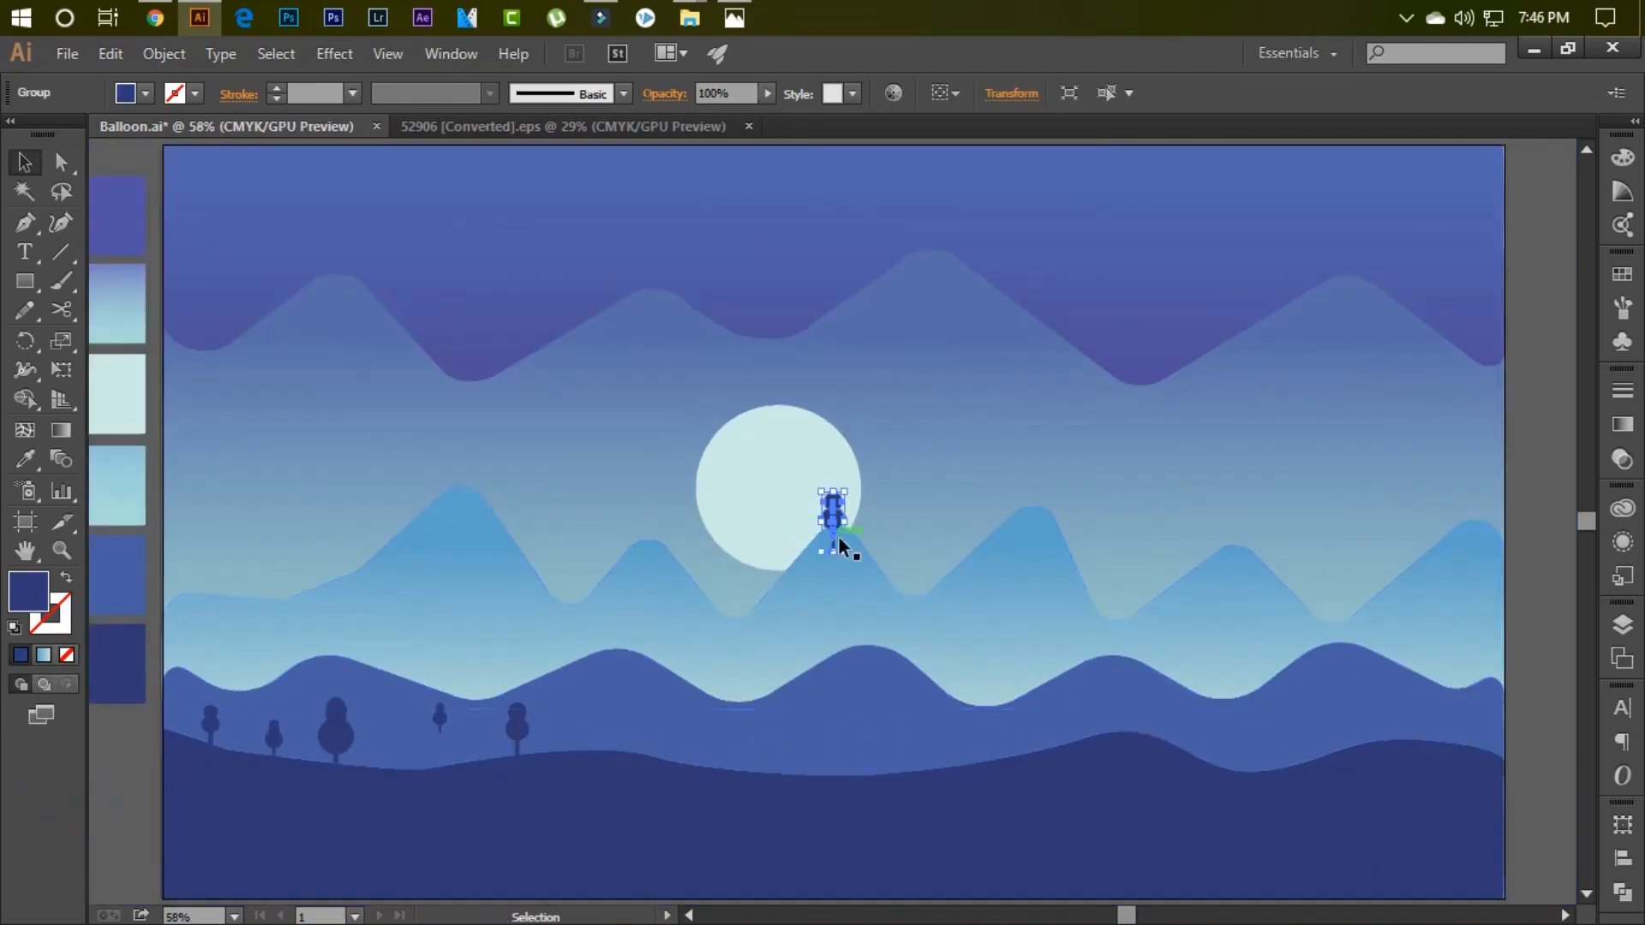
left_click_drag(843, 543, 846, 686)
key("ctrl+x")
key("ctrl+z")
key("ctrl+z")
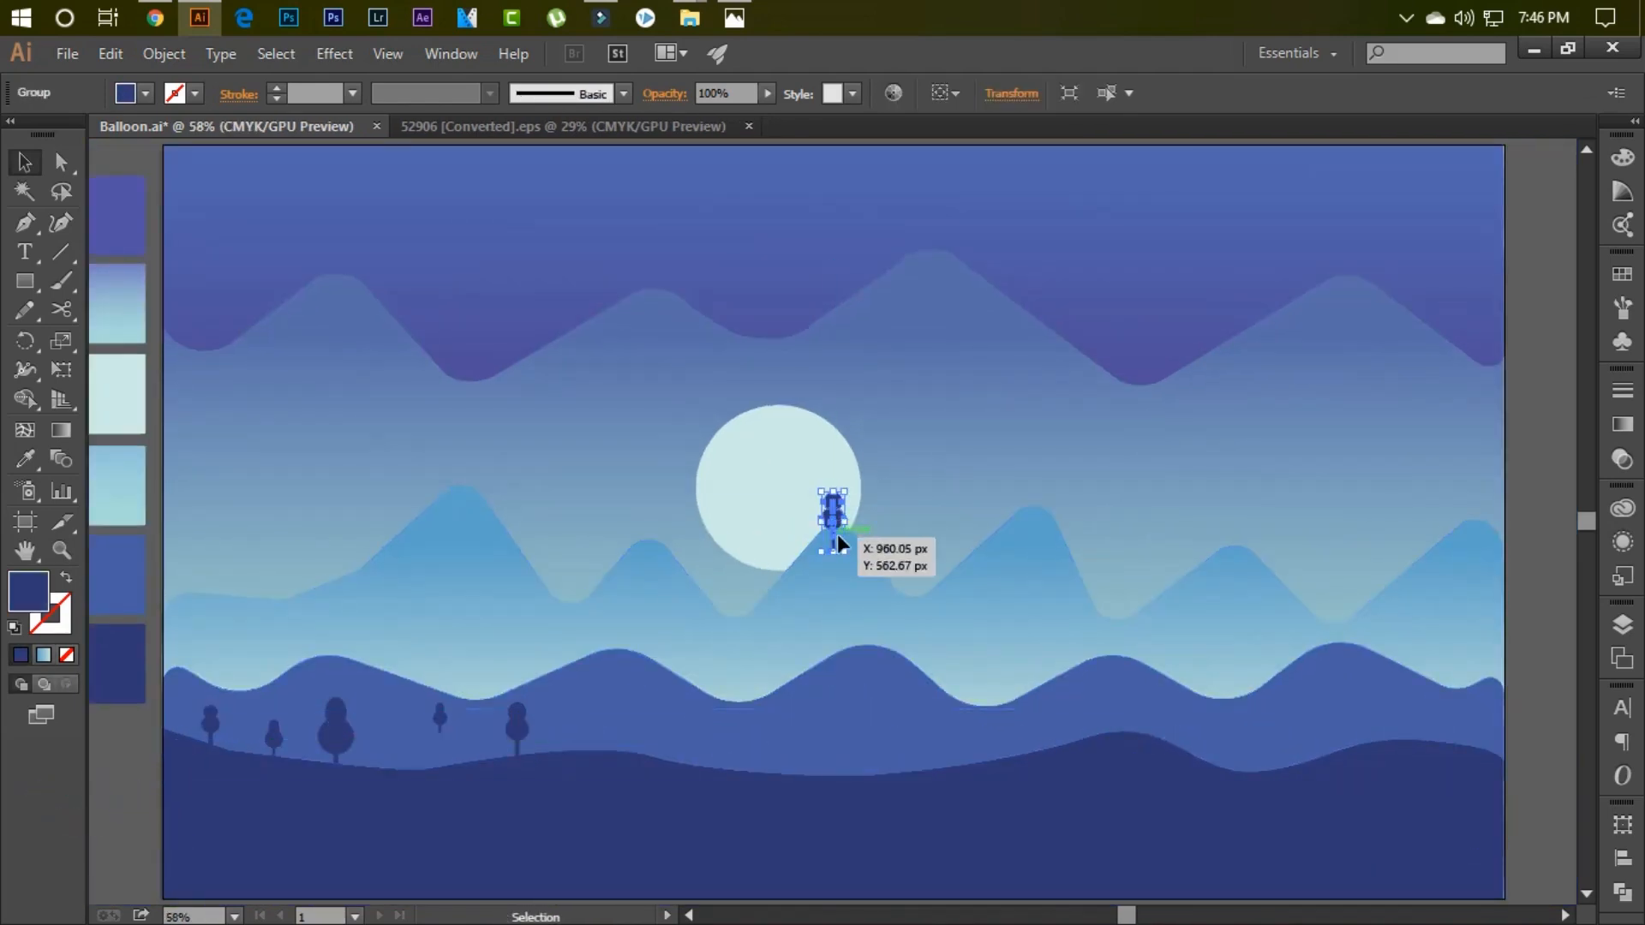
- Move the pasted medium tree onto the blue hill's dip below the moon
left_click_drag(834, 515, 742, 714)
left_click(983, 826)
left_click(1549, 653)
left_click(740, 712)
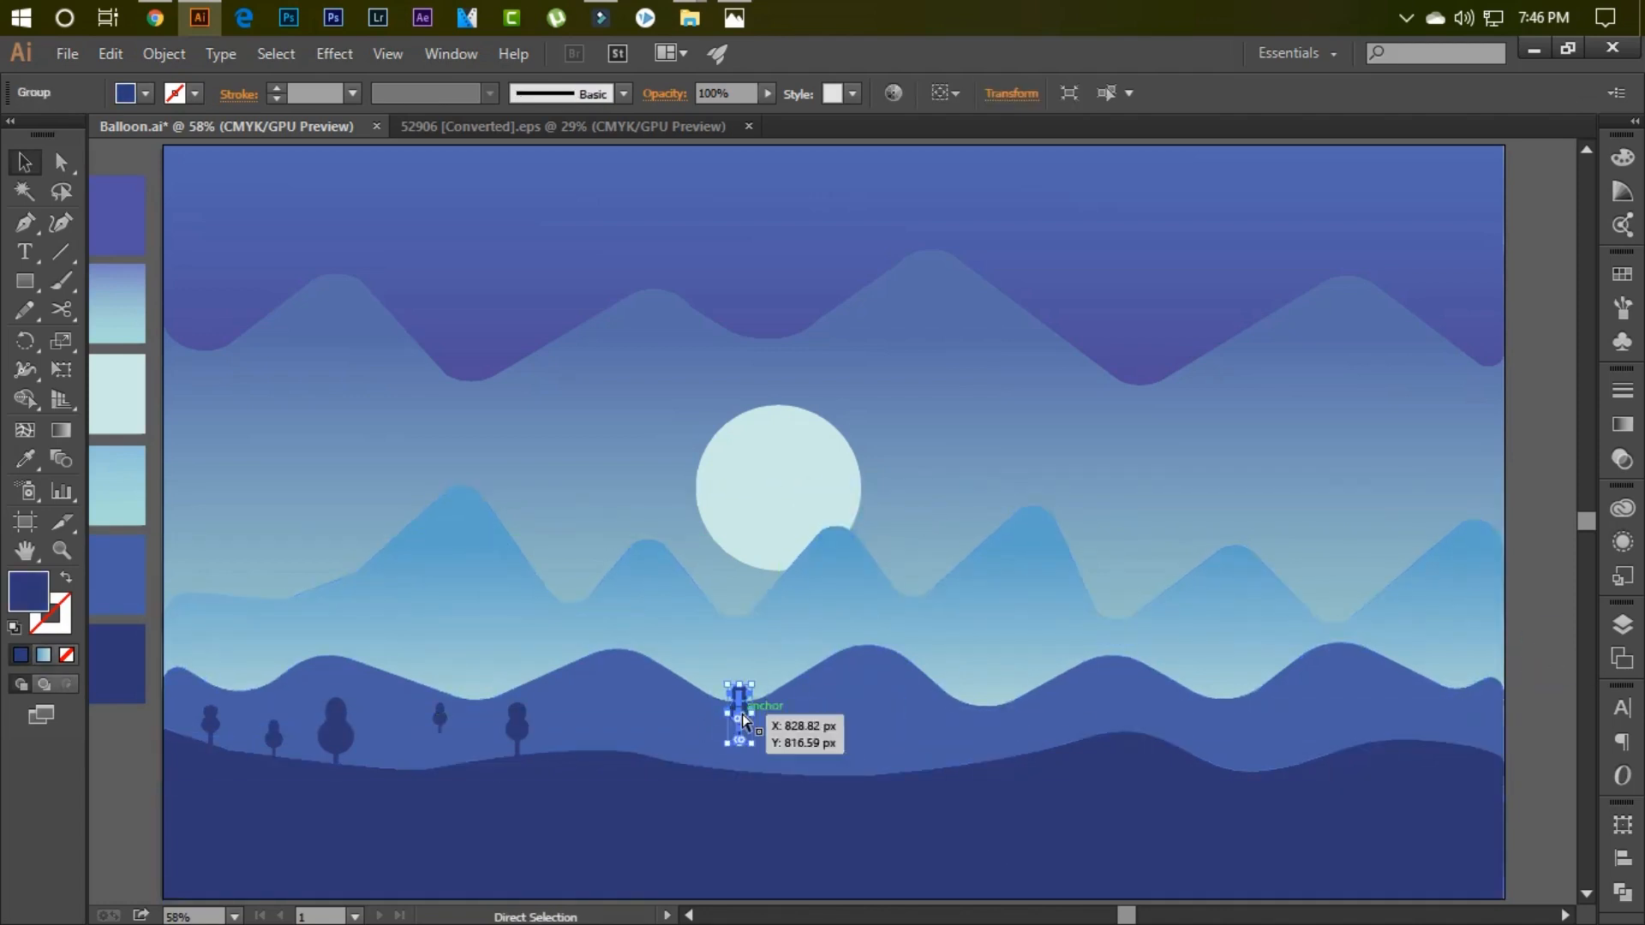
left_click(984, 744)
left_click(1523, 627)
key("ctrl+v")
key("ctrl+z")
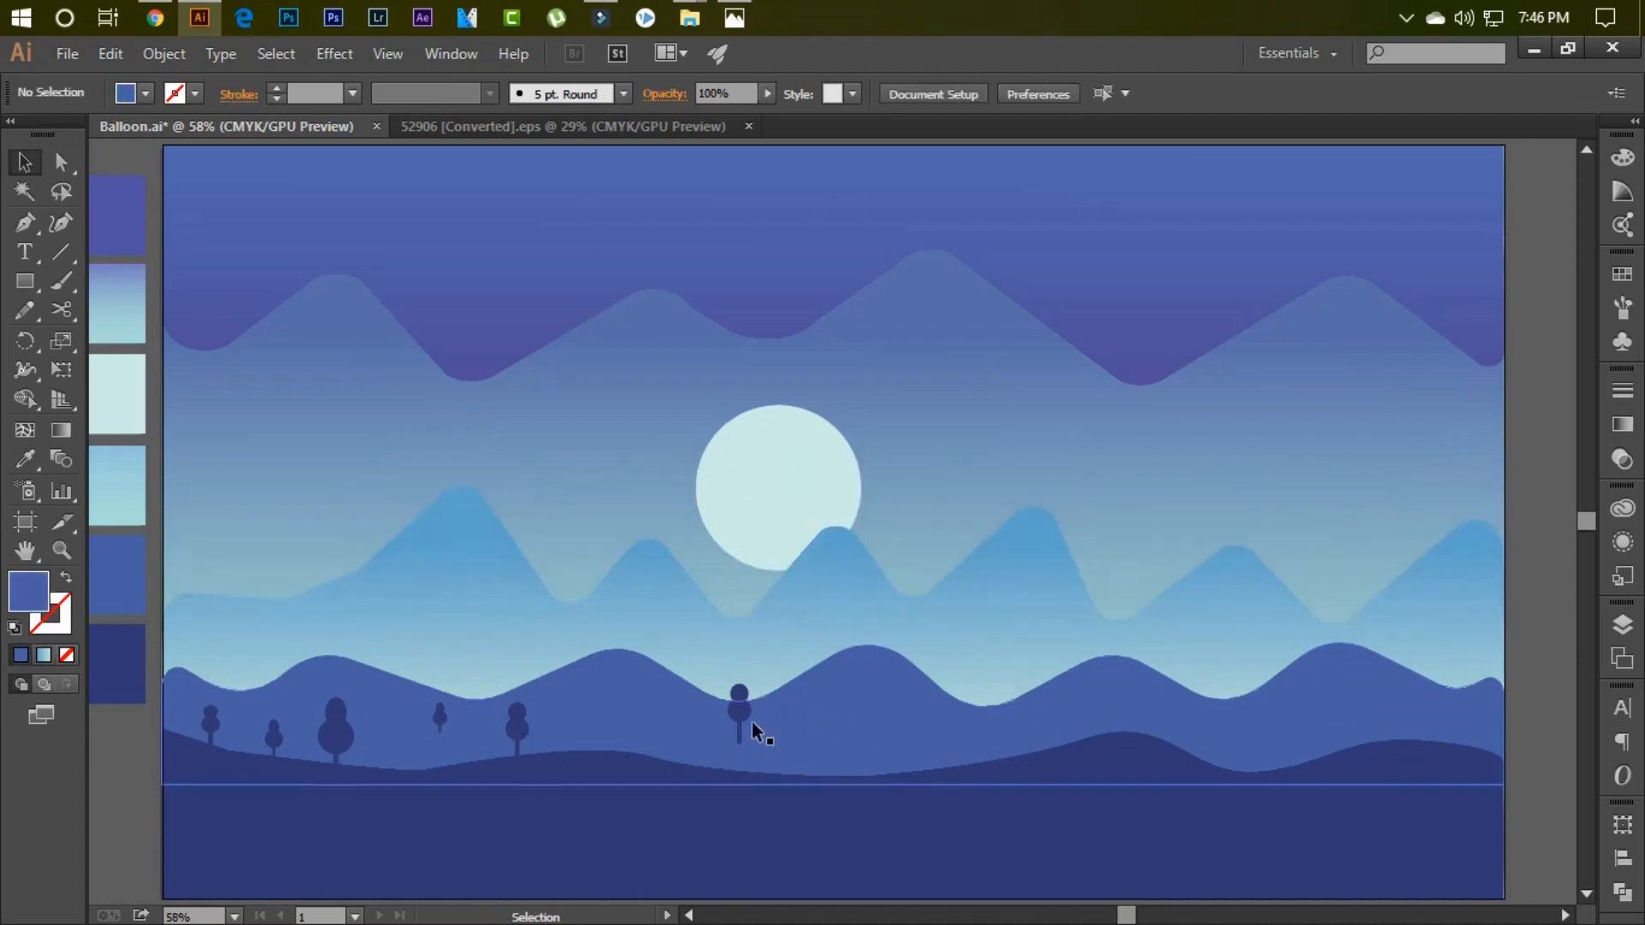
- Paste a copy of the medium tree in the navy ridge's right-hand dip and enlarge it so its trunk meets the hill
left_click(738, 716)
key("ctrl+c")
key("ctrl+v")
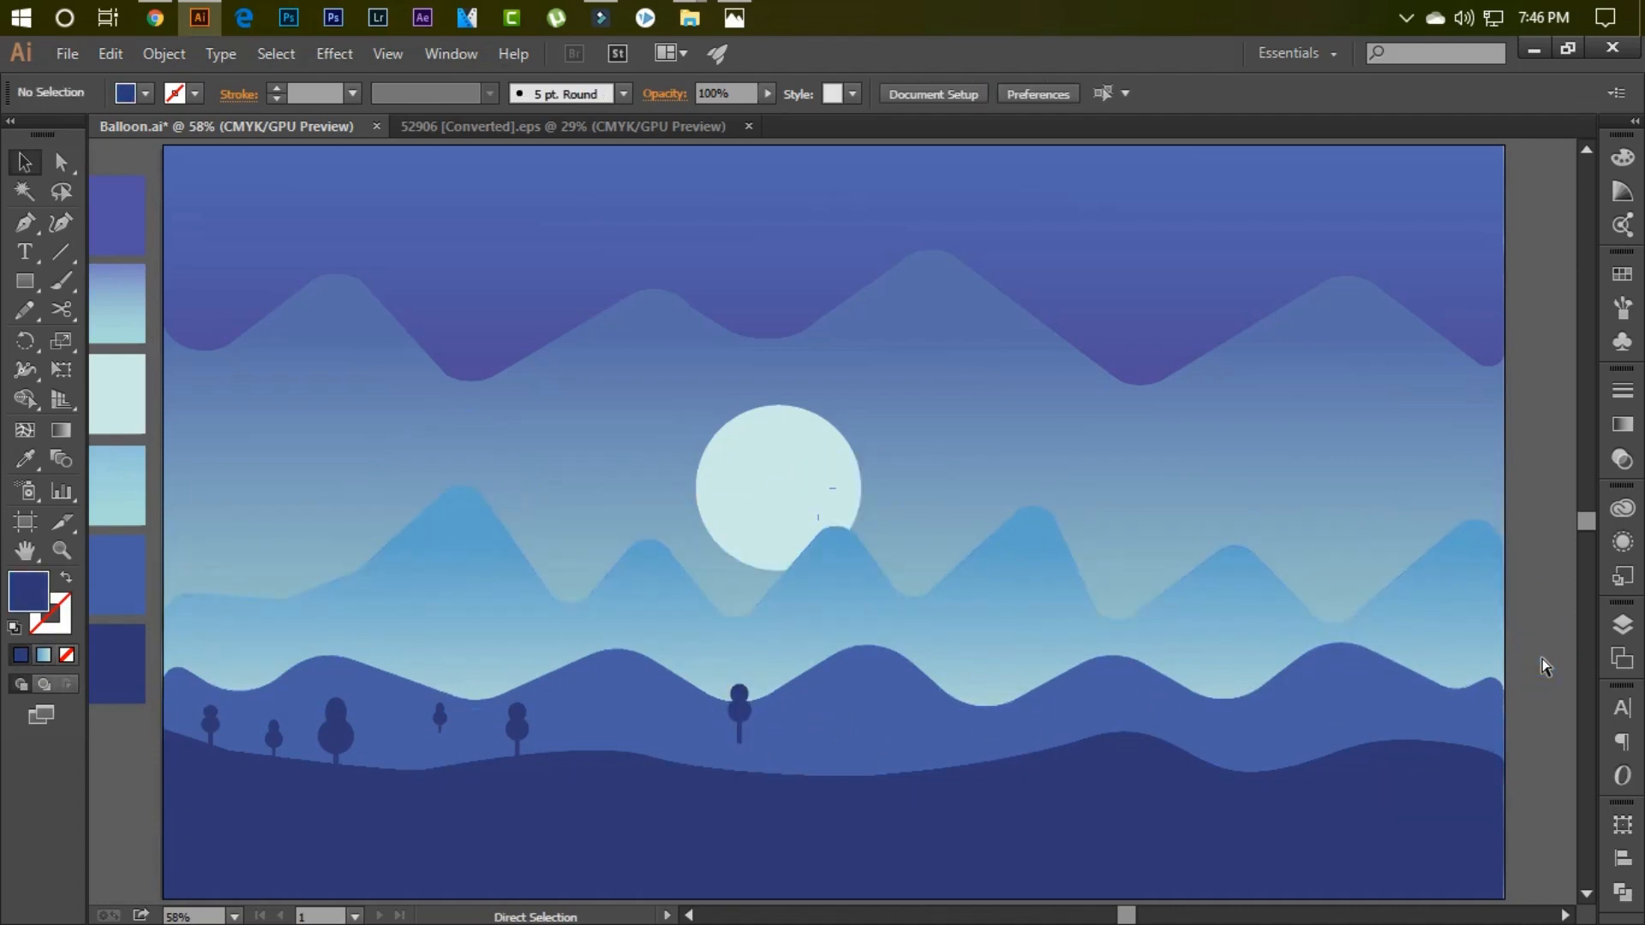
left_click_drag(834, 521, 1277, 724)
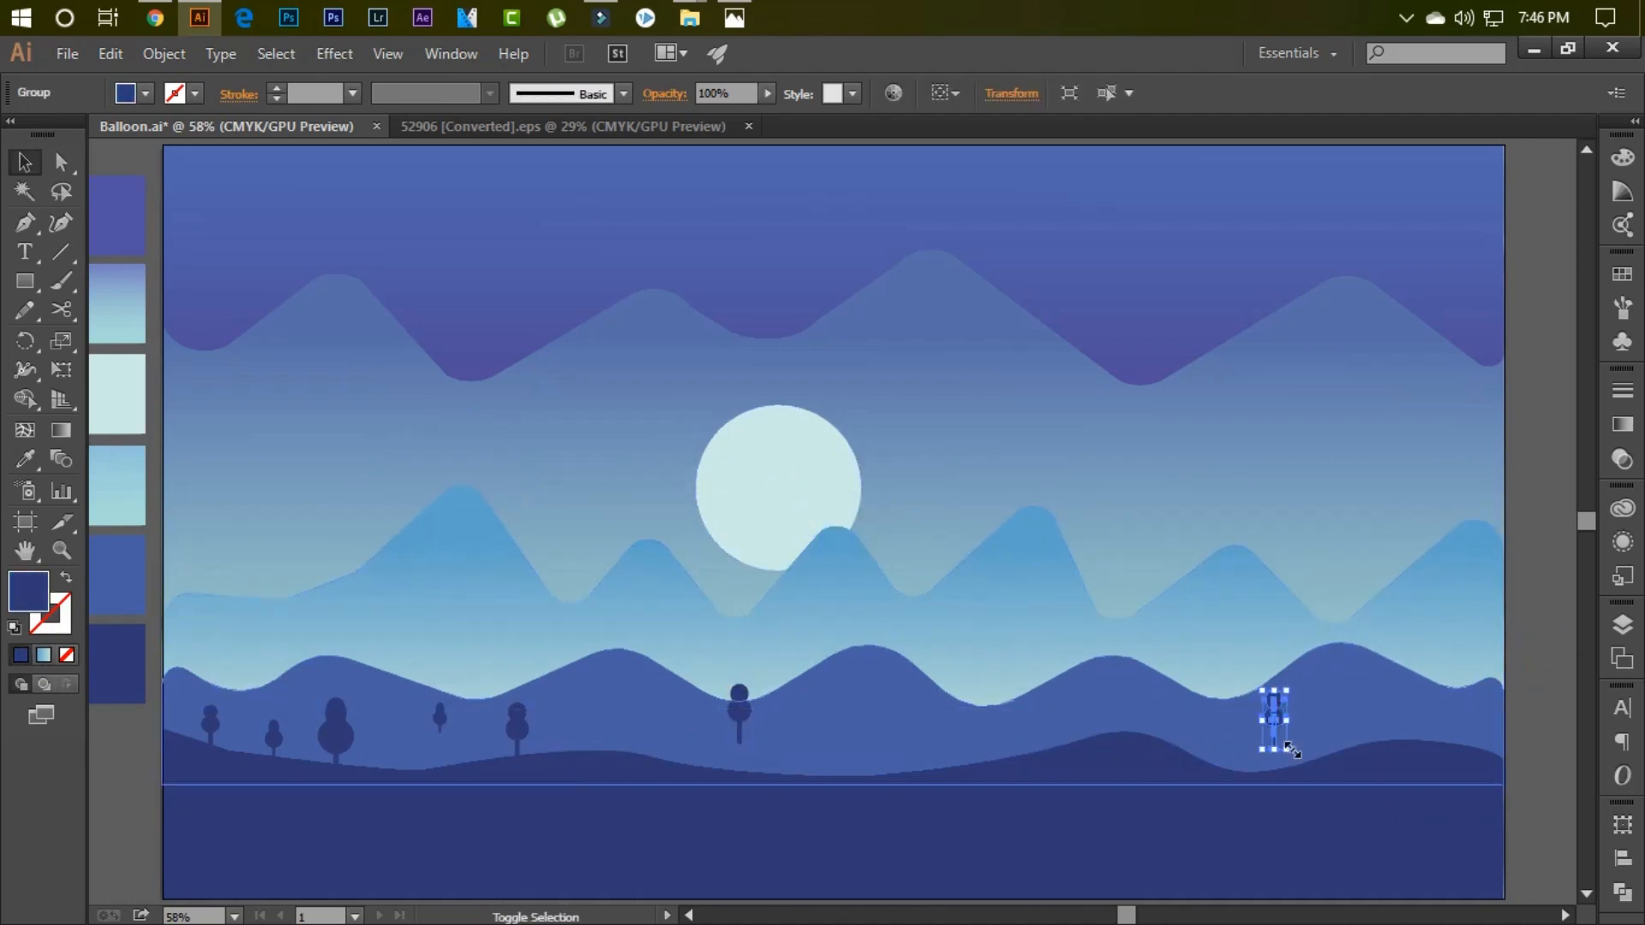
left_click(1525, 716)
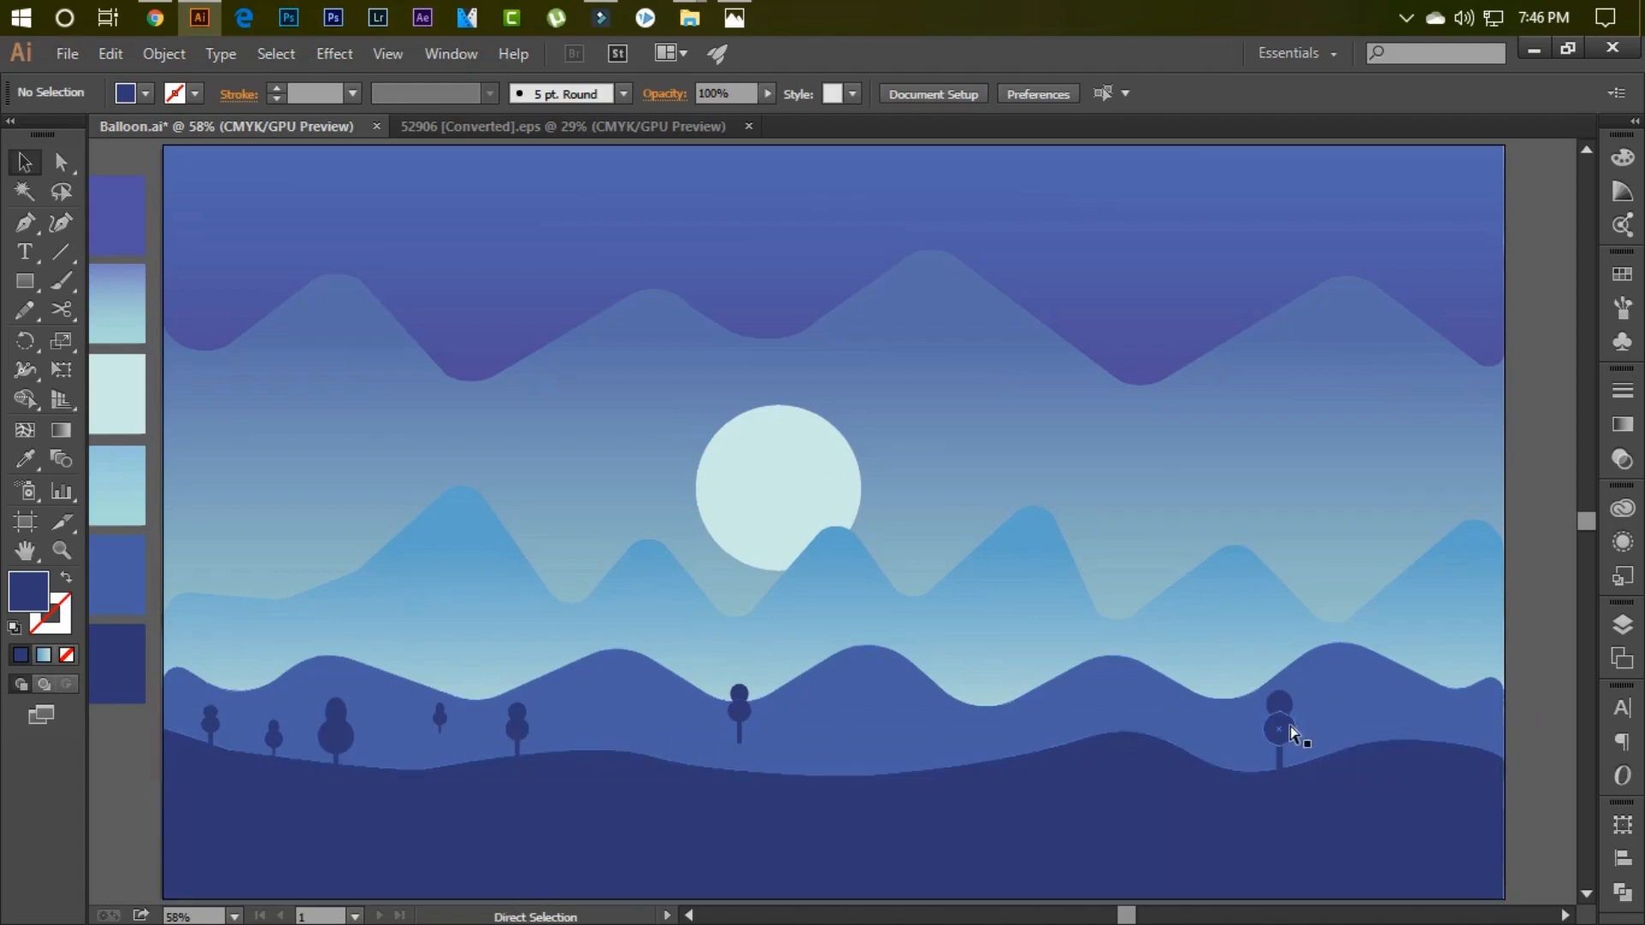
- Paste another medium tree right of the moon's centre and enlarge it until its trunk reaches the navy ridge
key("ctrl+v")
double_click(863, 577)
double_click(837, 517)
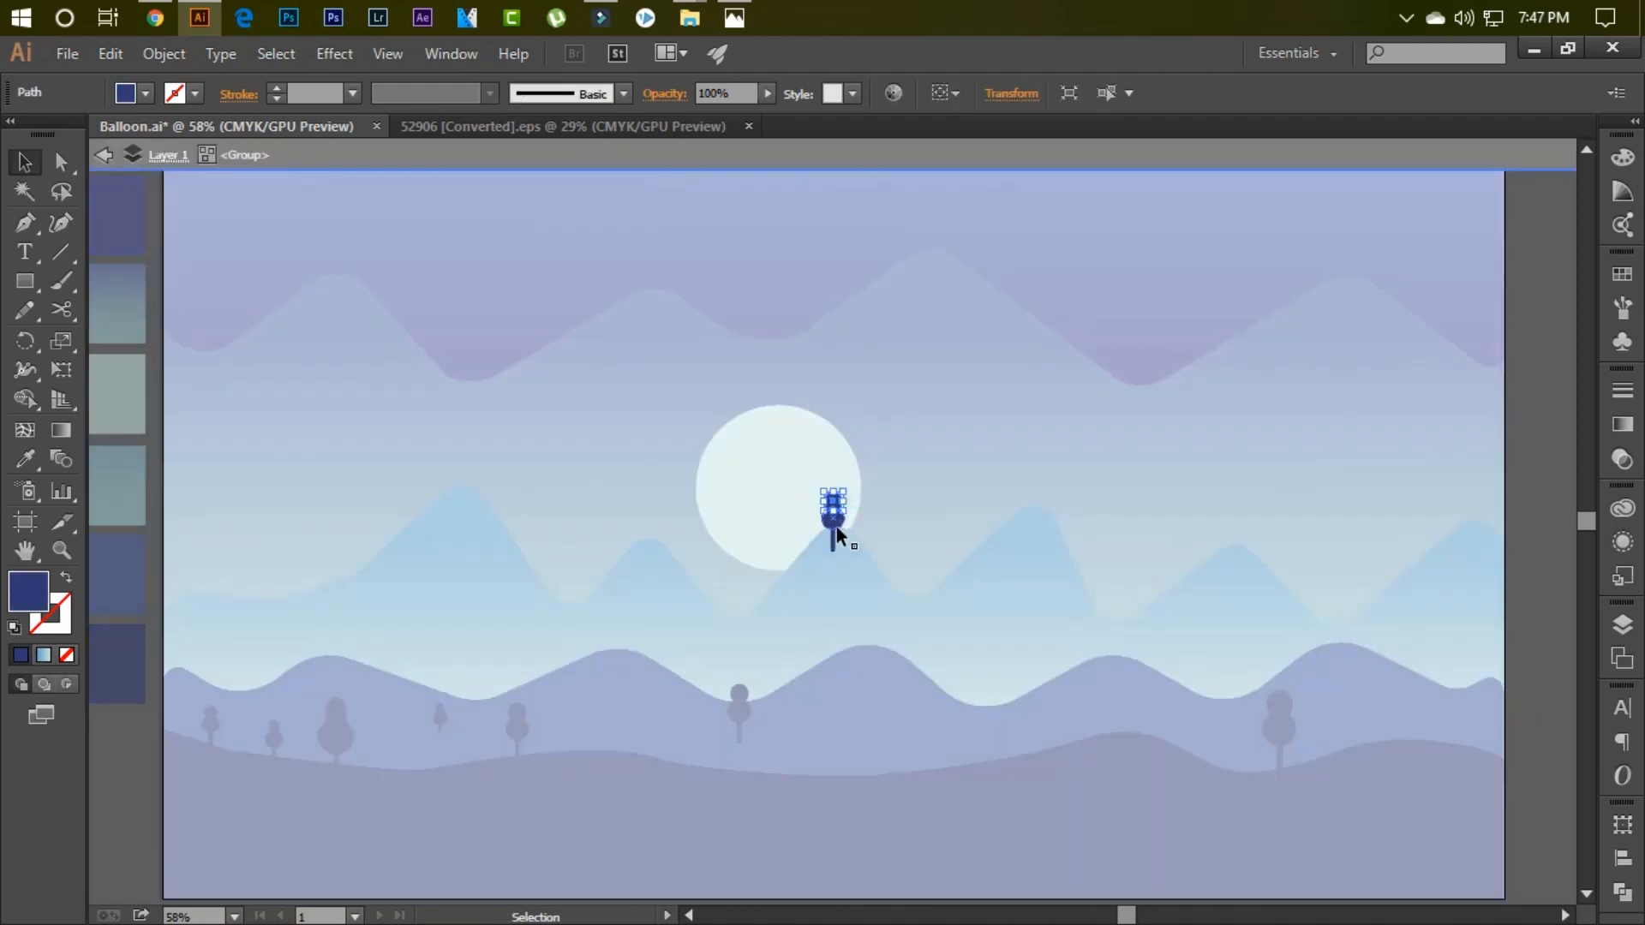
key("Escape")
left_click_drag(838, 533, 898, 699)
left_click_drag(911, 741, 932, 773)
left_click(1543, 712)
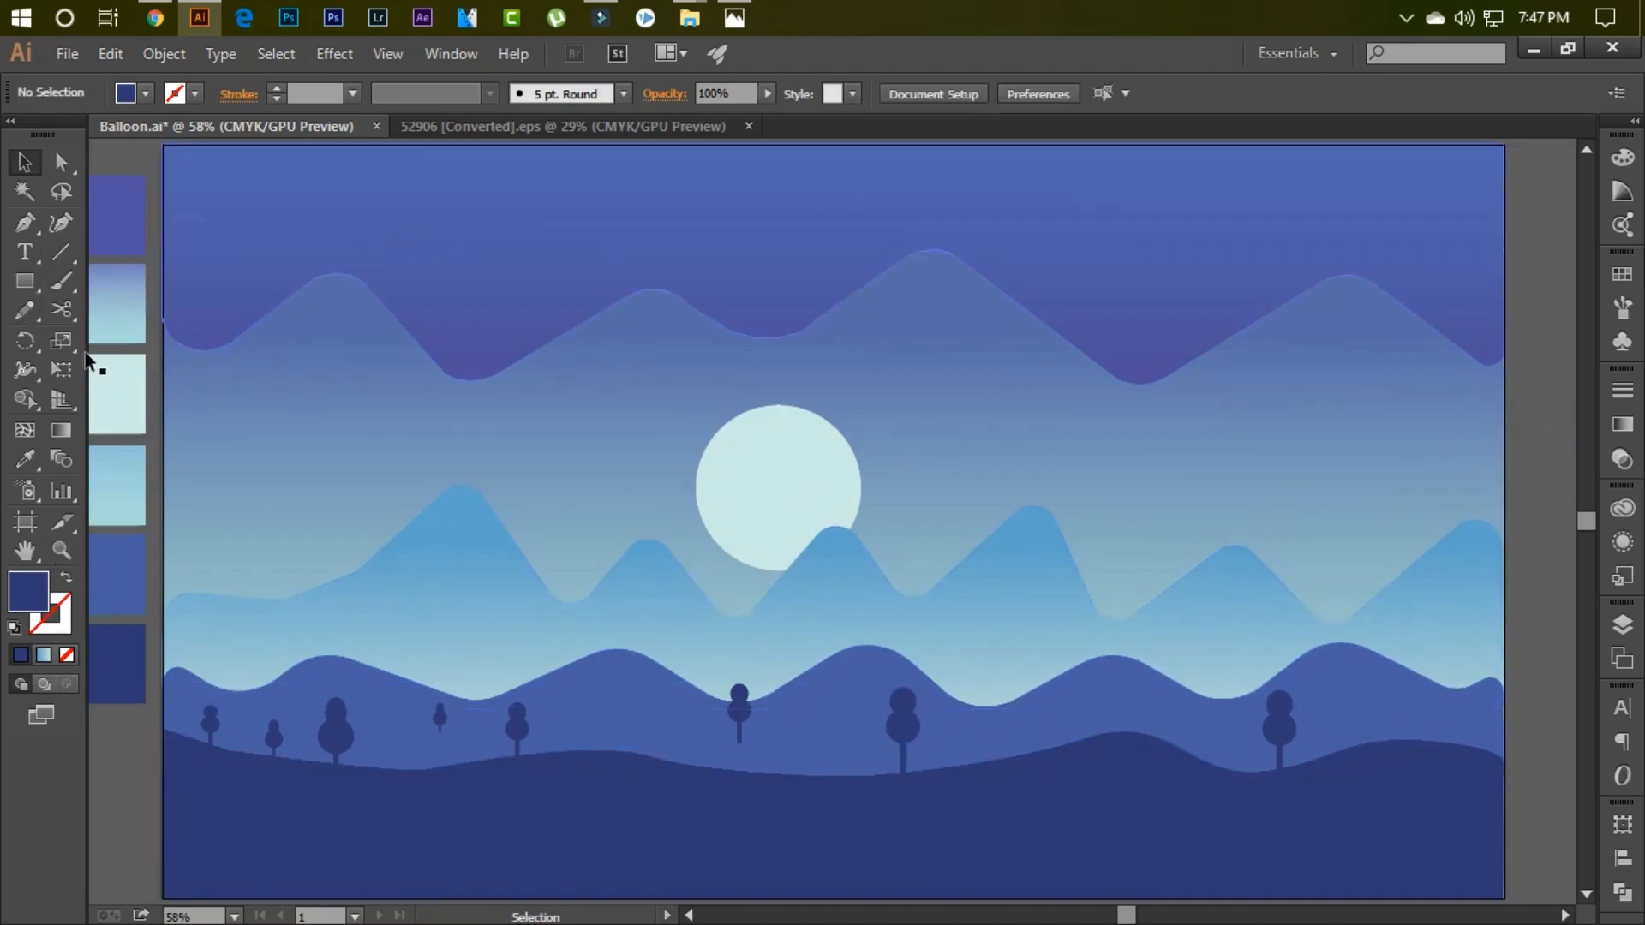
left_click_drag(25, 281, 128, 338)
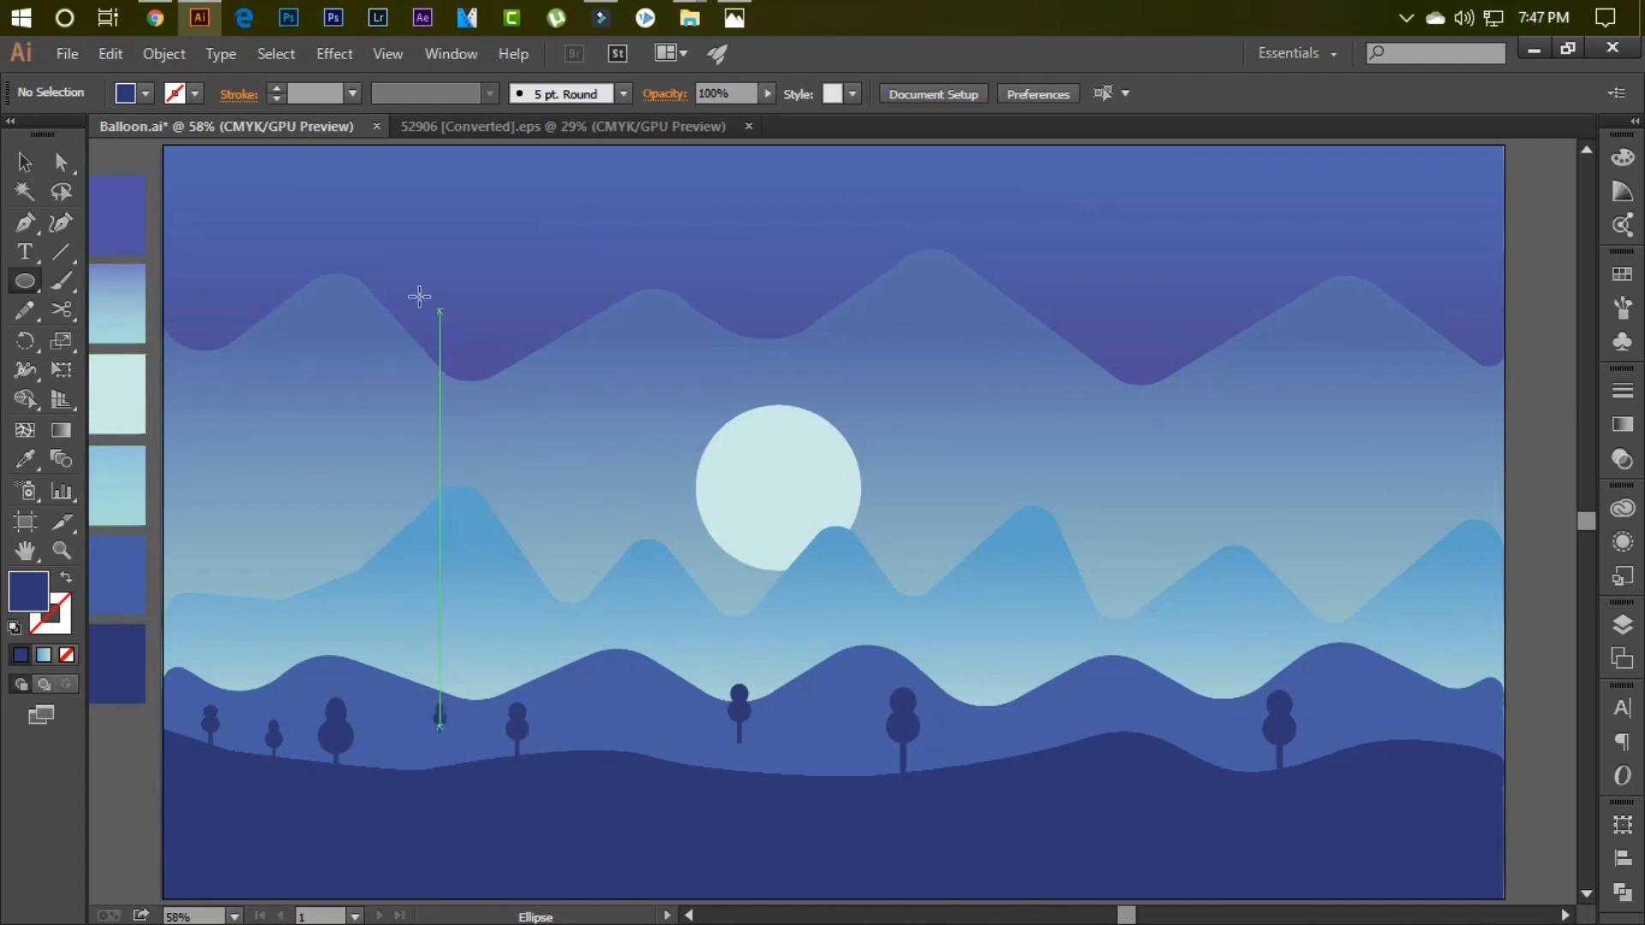
left_click_drag(491, 310, 558, 404)
left_click(569, 408)
key("Escape")
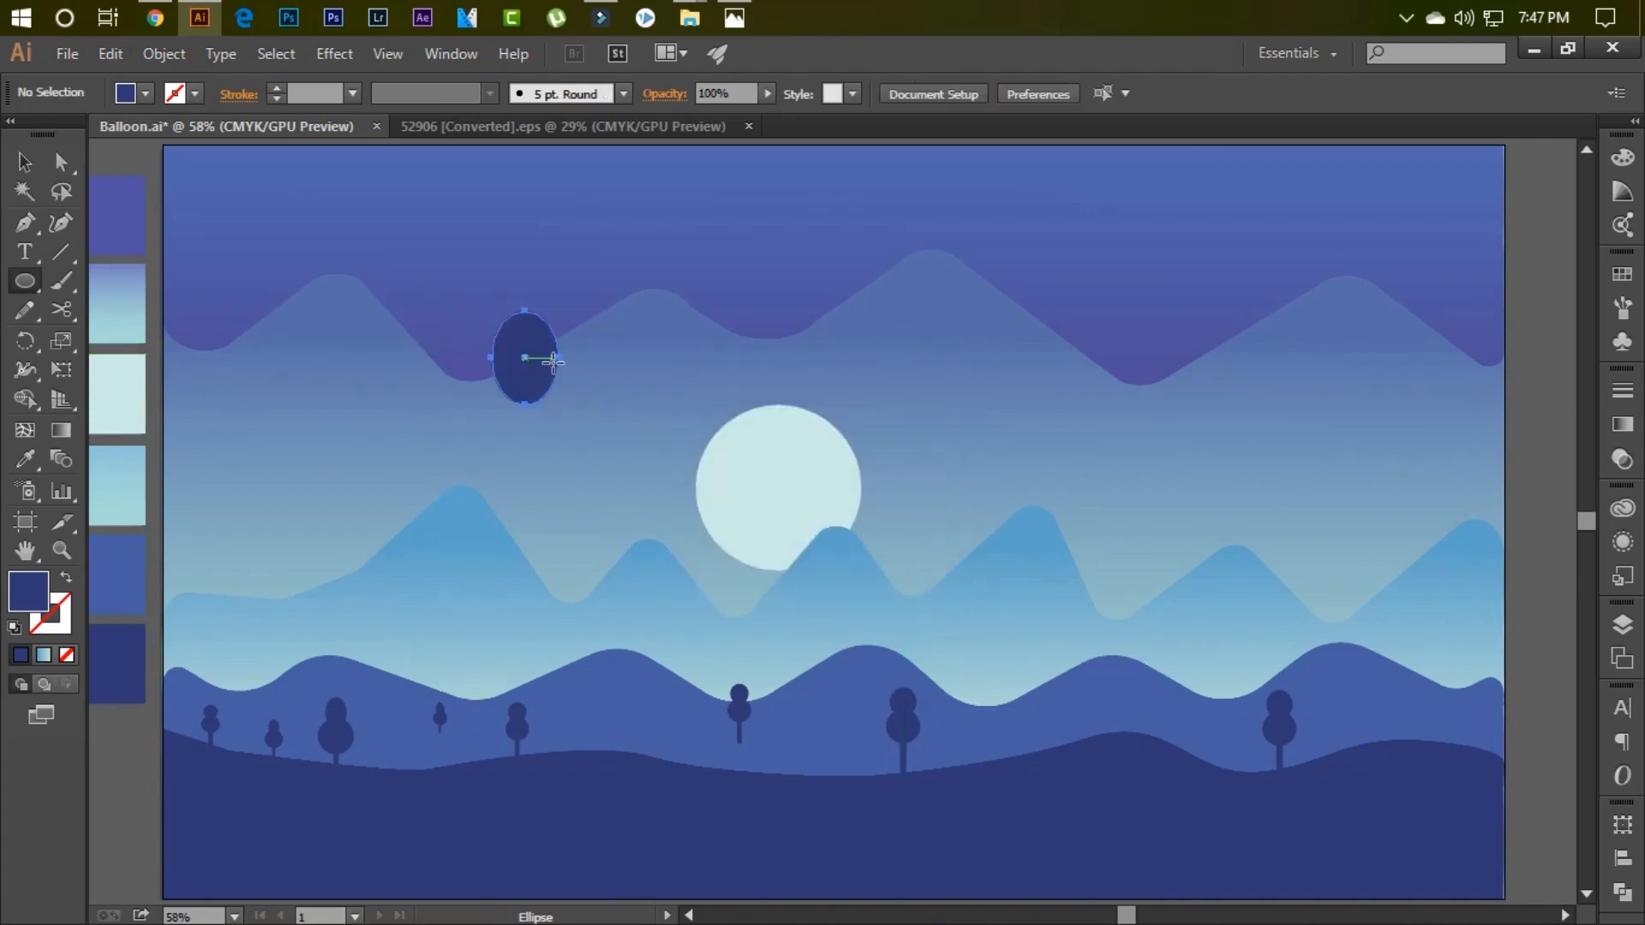
key("ctrl+z")
left_click_drag(473, 317, 551, 432)
left_click(572, 426)
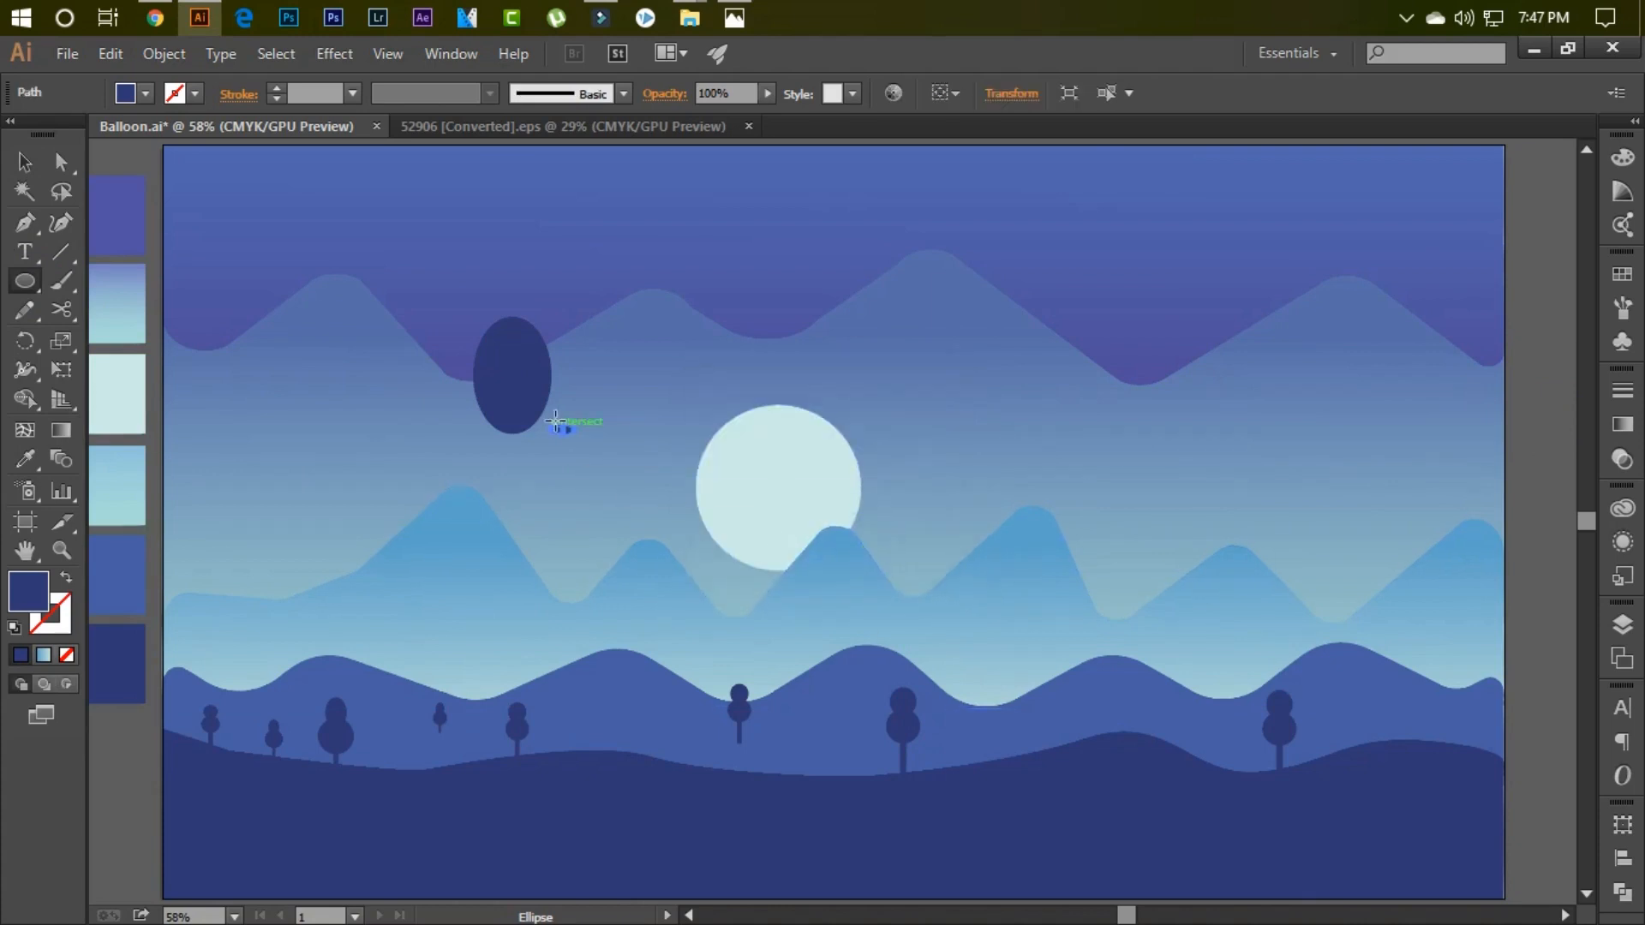
key("ctrl+z")
key("ctrl+z")
key("ctrl+z")
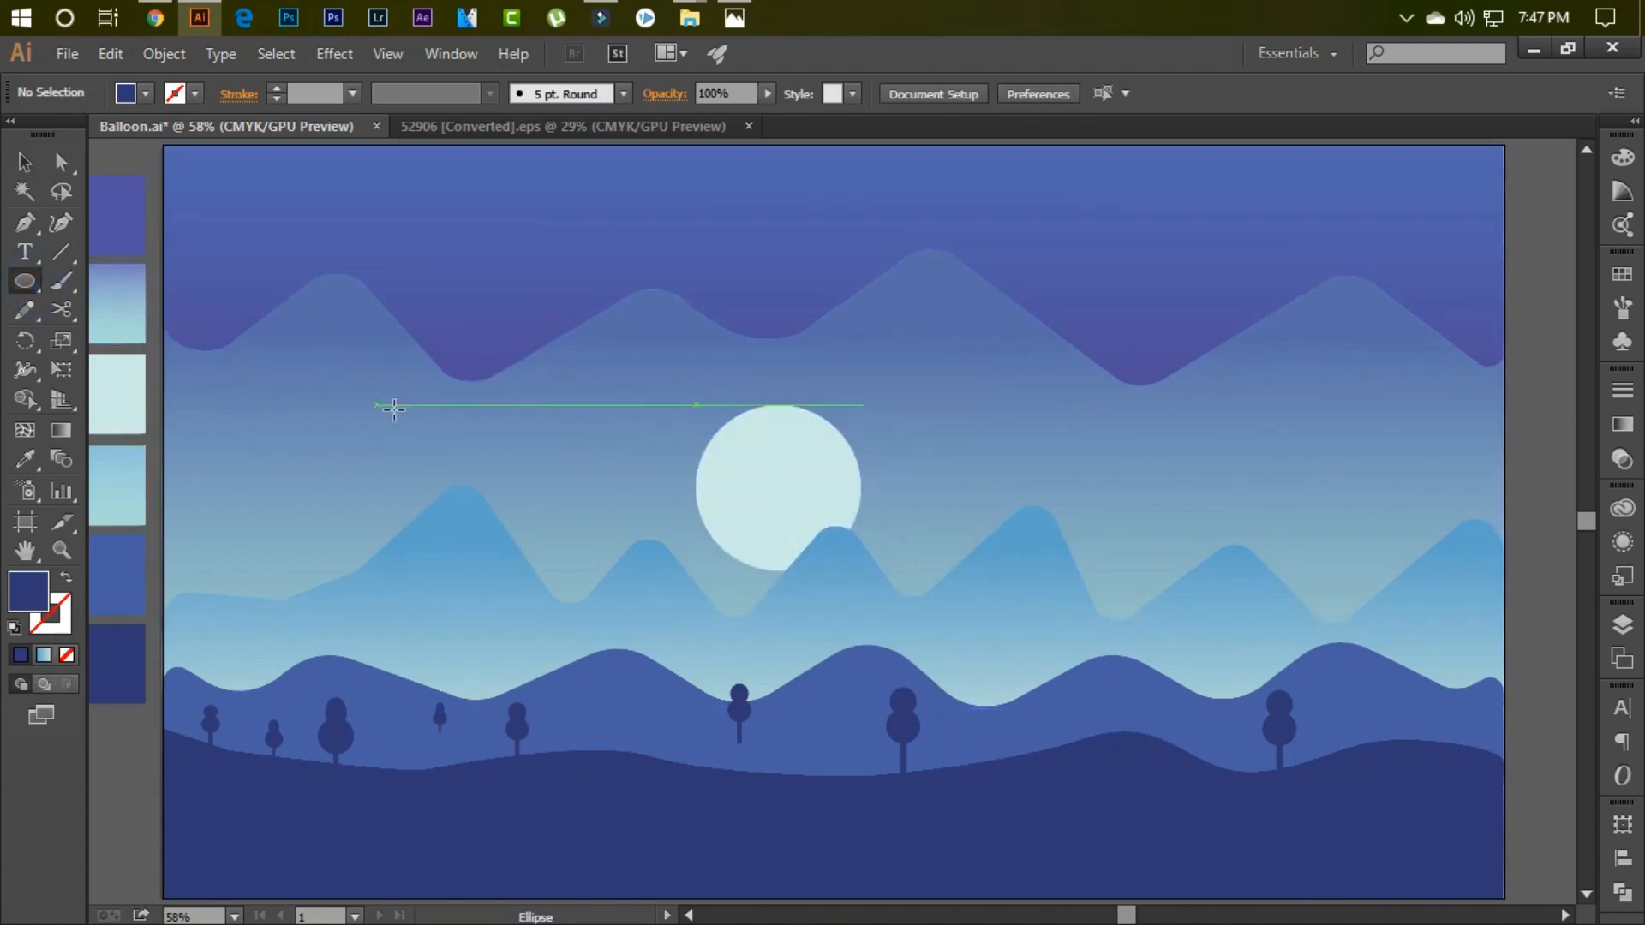
- Build a small navy cloud in the sky left of the moon from a large circle and two smaller overlapping ellipses
mouse_move(402, 386)
left_mouse_down()
mouse_move(503, 488)
mouse_move(488, 488)
mouse_move(448, 449)
mouse_move(485, 408)
mouse_move(470, 407)
mouse_move(533, 432)
mouse_move(499, 418)
mouse_move(518, 439)
mouse_move(516, 416)
left_mouse_up()
key("a")
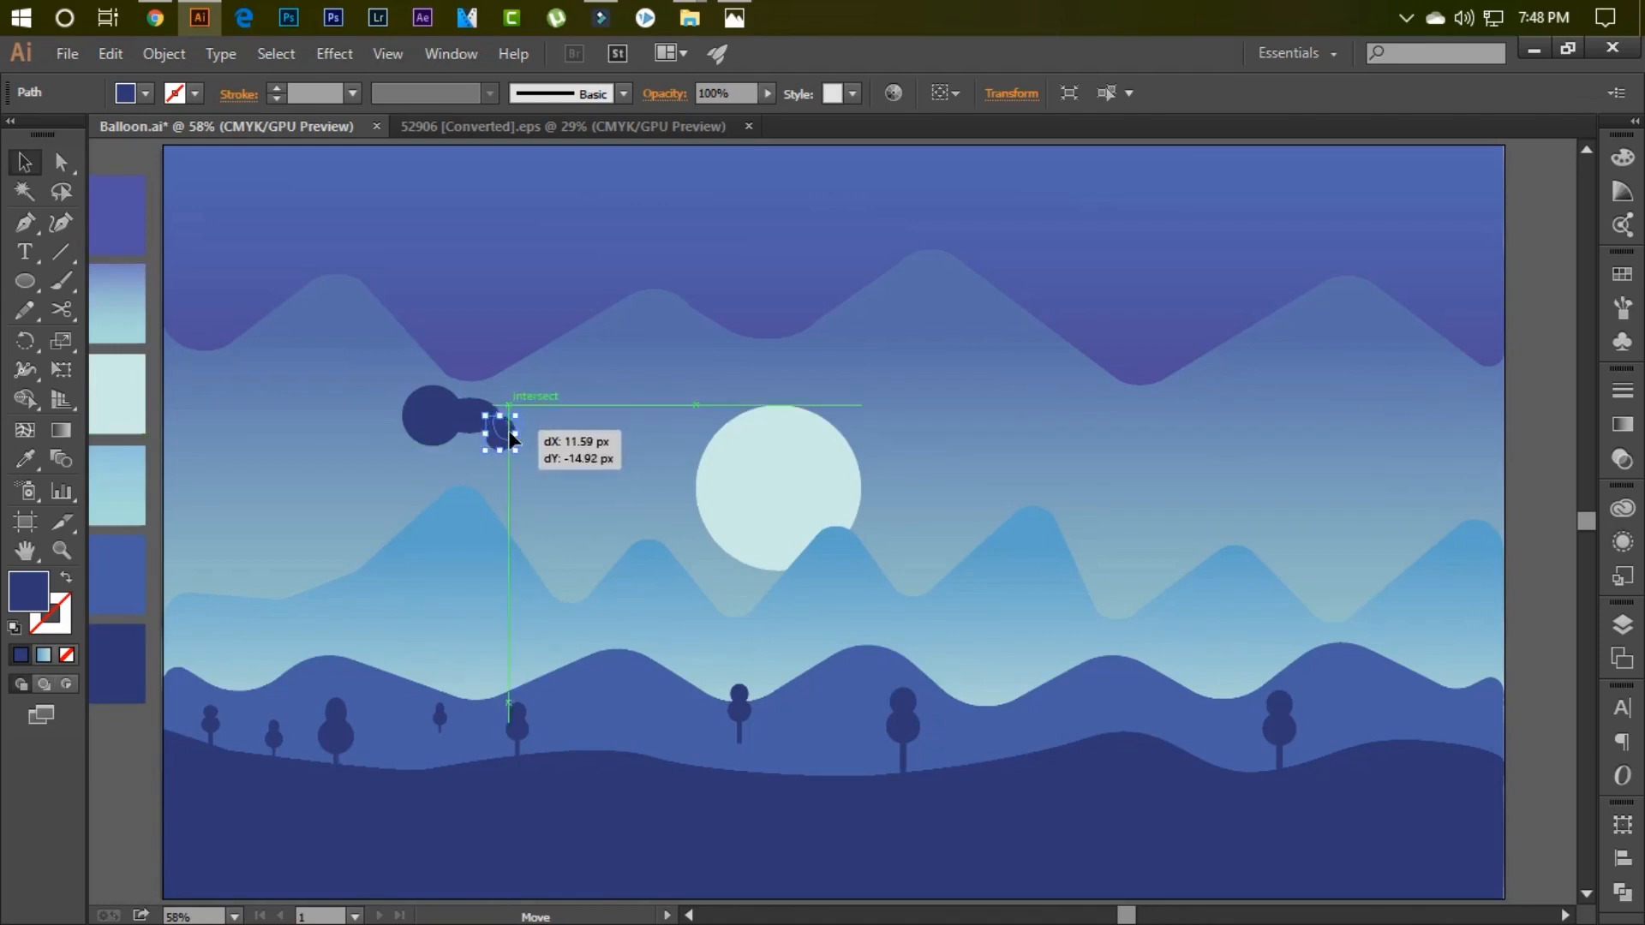
left_click(129, 764)
- Draw a horizontal line across the middle of the navy cloud, spanning its full width
key("backslash")
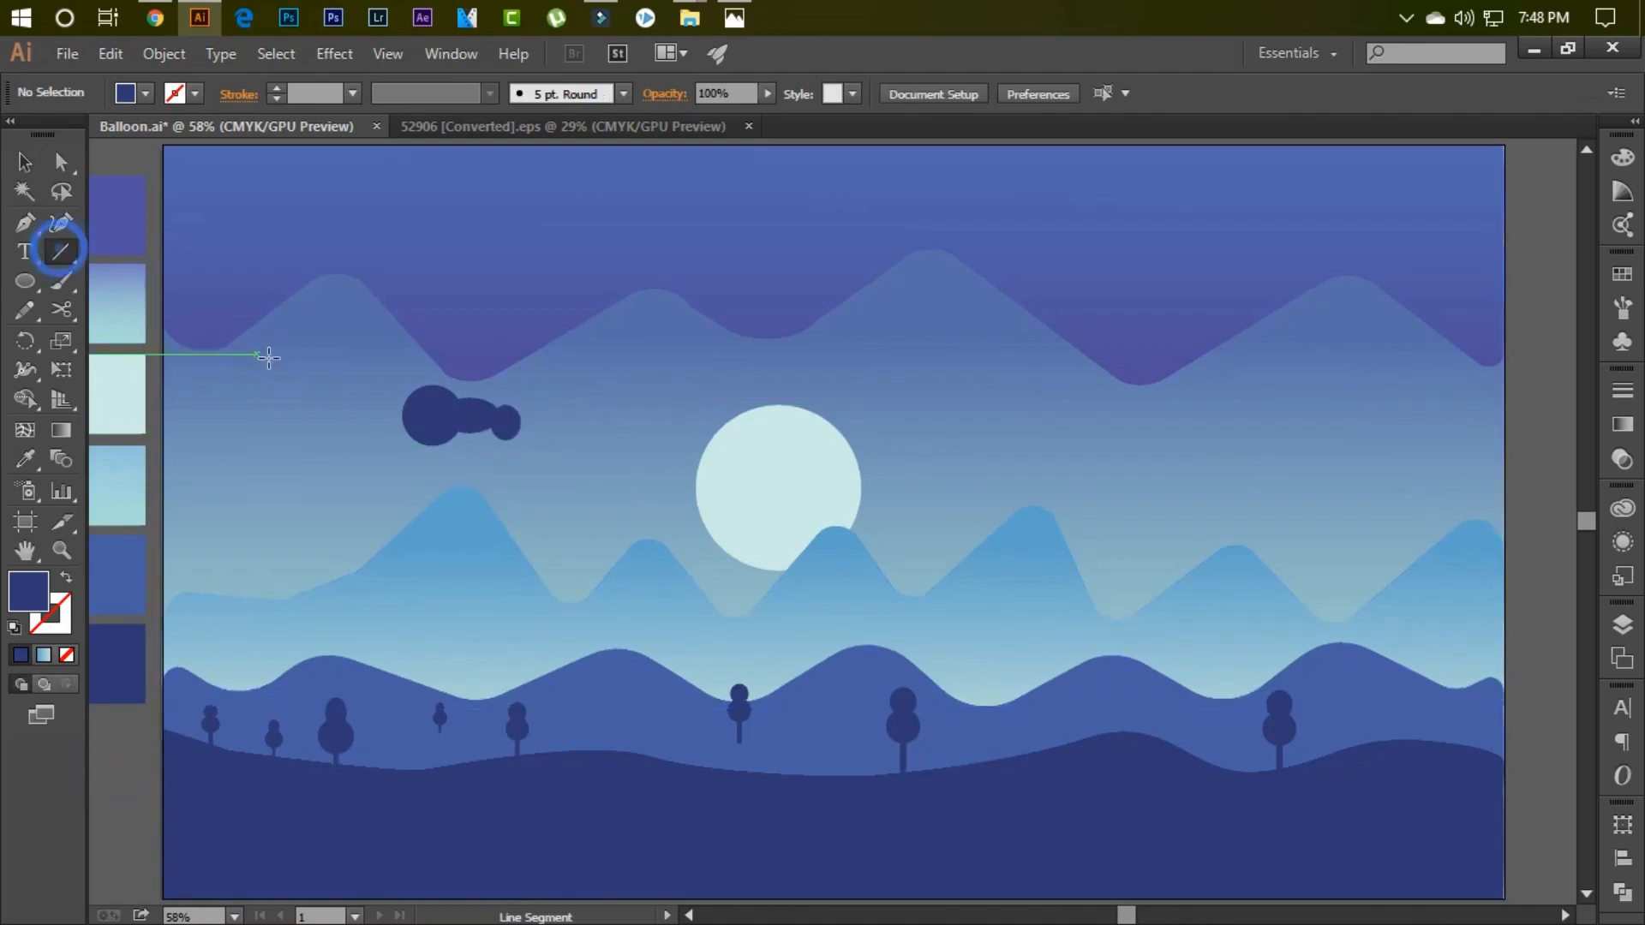
left_click(396, 414)
key("Escape")
left_click_drag(402, 415, 527, 415)
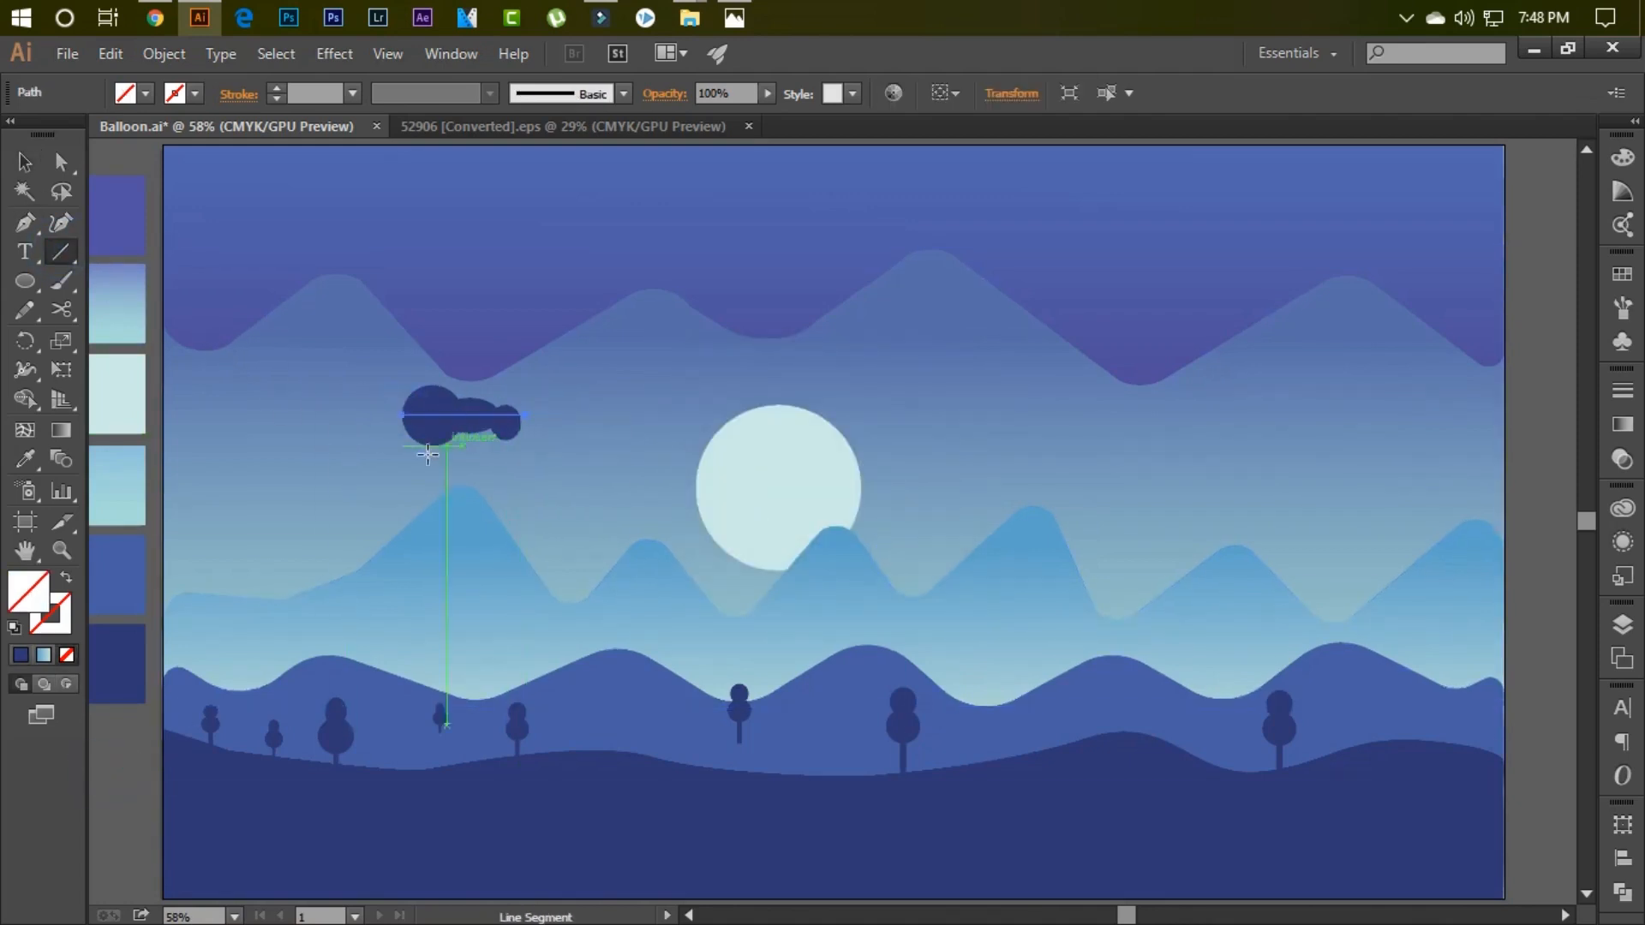
- Select the three overlapping shapes of the navy cloud together with the horizontal line running through them
key("v")
left_click(447, 415, "shift")
double_click(483, 422)
key("Escape")
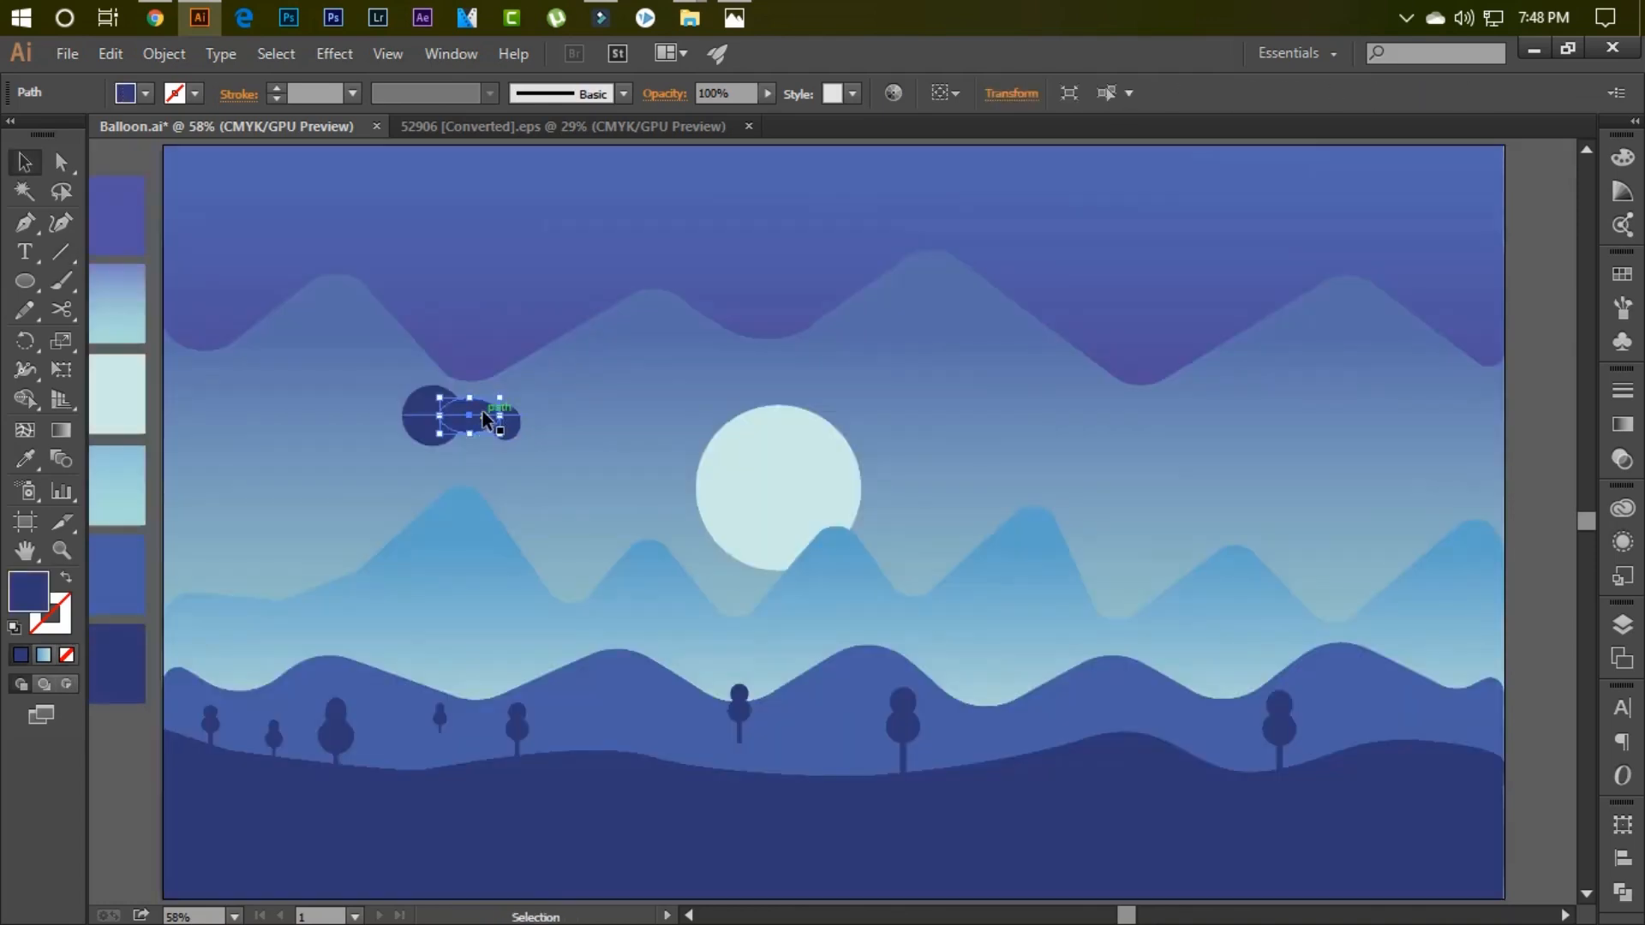
double_click(481, 413)
key("Escape")
left_click(448, 395, "shift")
double_click(480, 424)
key("Escape")
key("z")
double_click(509, 417)
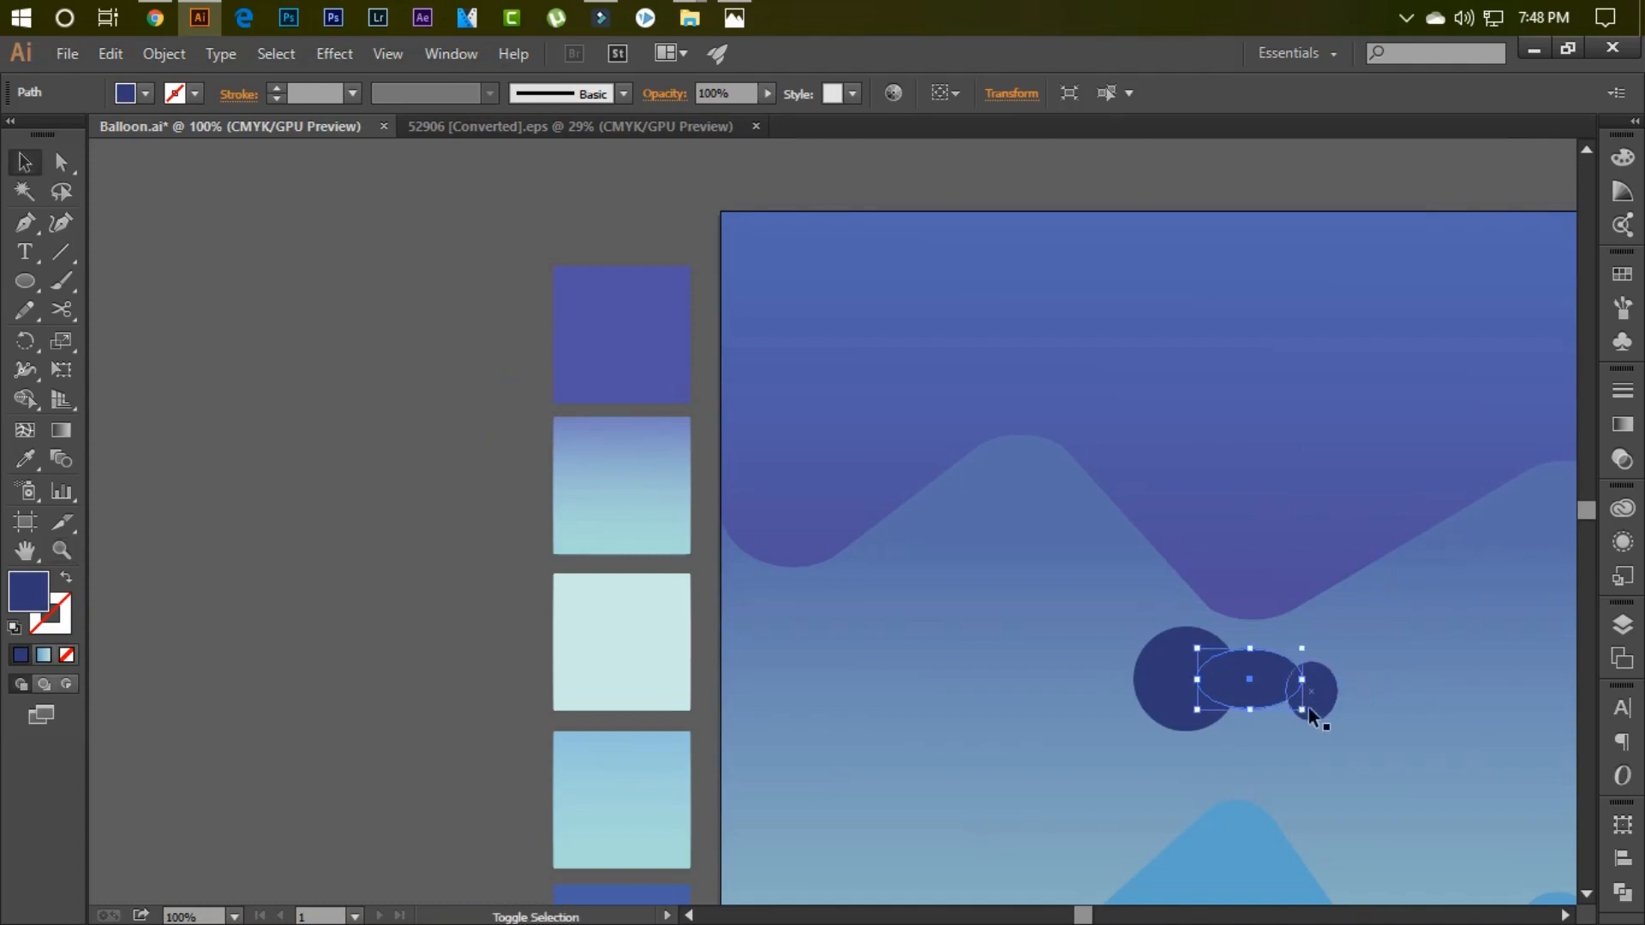
double_click(1309, 708, "shift")
key("Escape")
left_click(1176, 698, "shift")
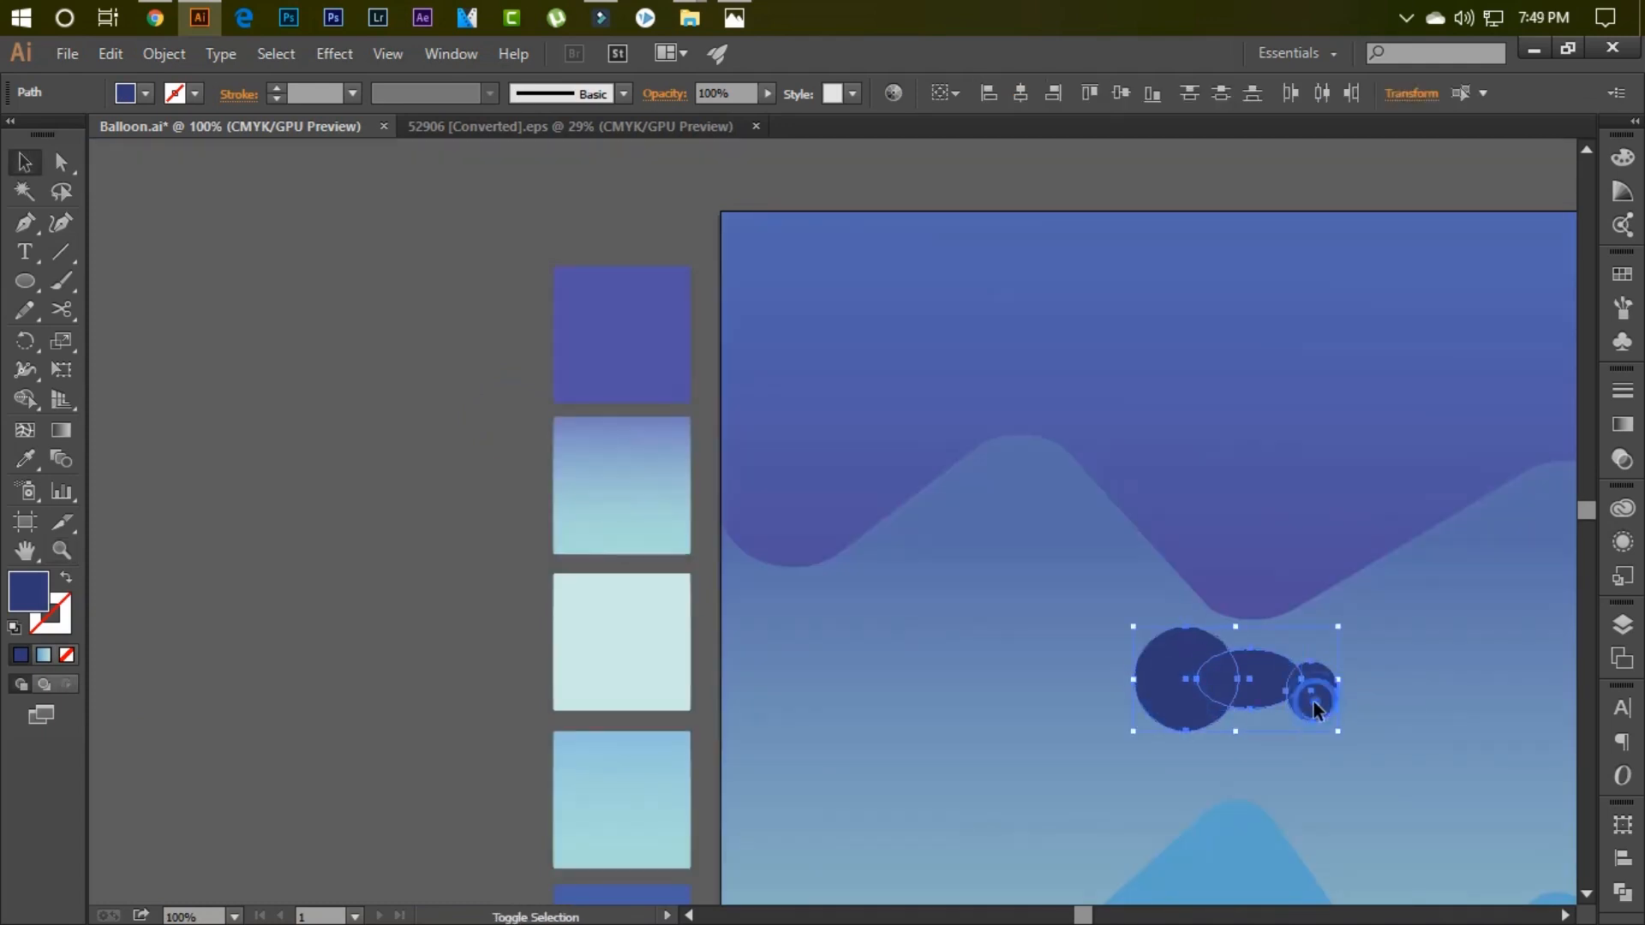
- Try to unite the cloud shapes with the line using Pathfinder and bring the result to the front
left_click(1623, 892)
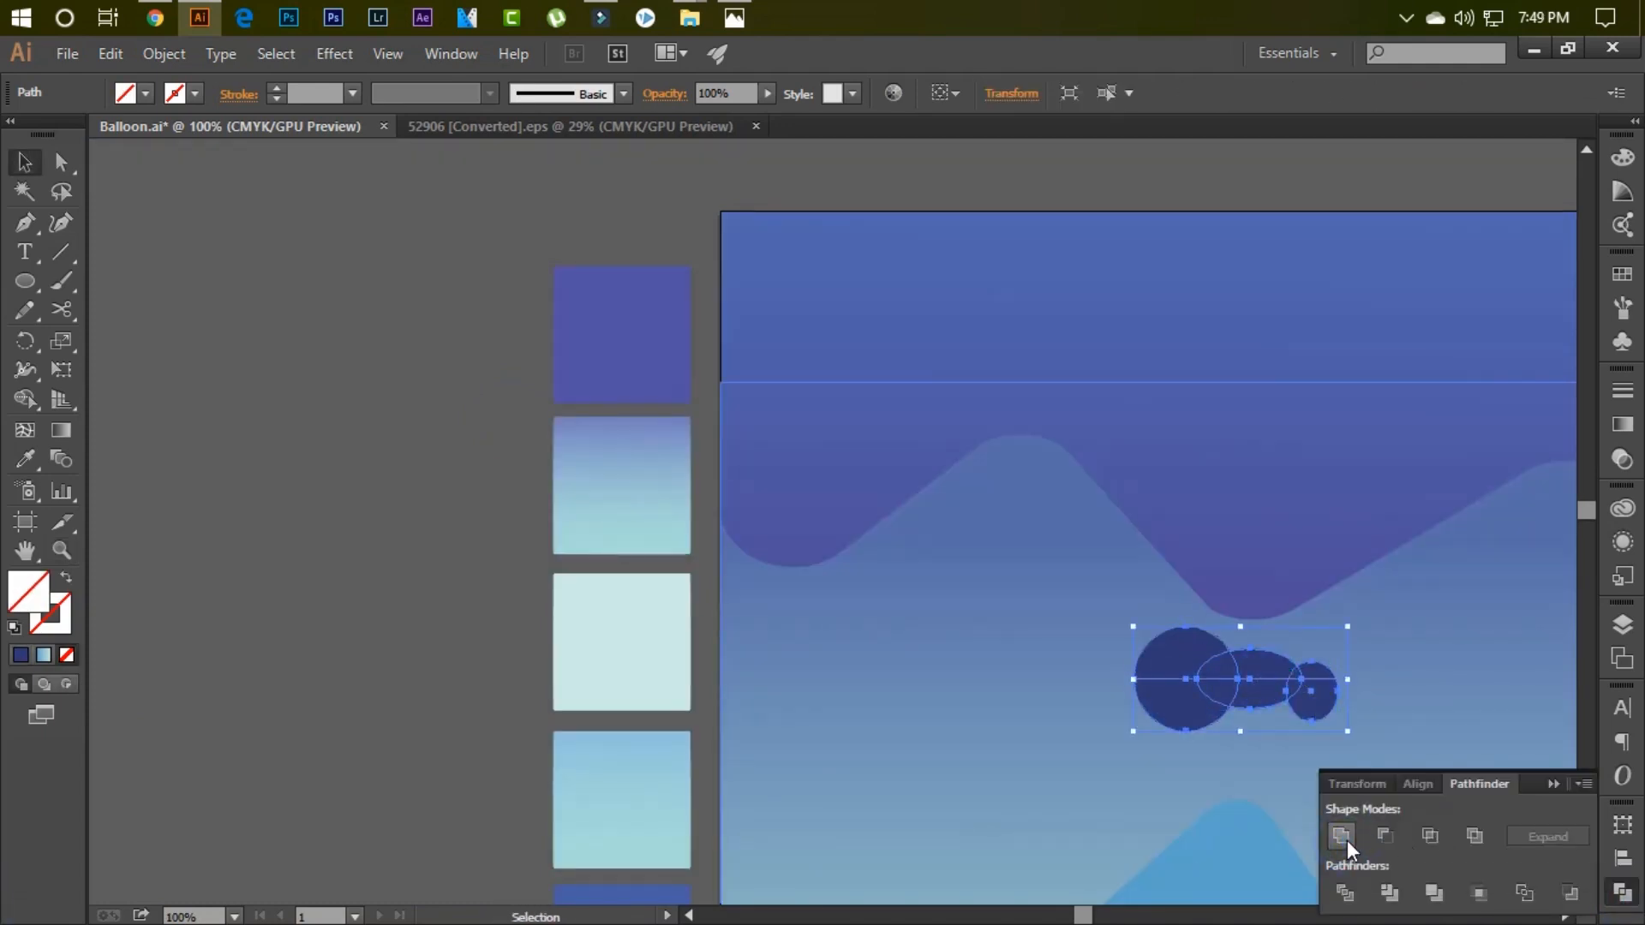
left_click(1343, 837)
left_click(1211, 720)
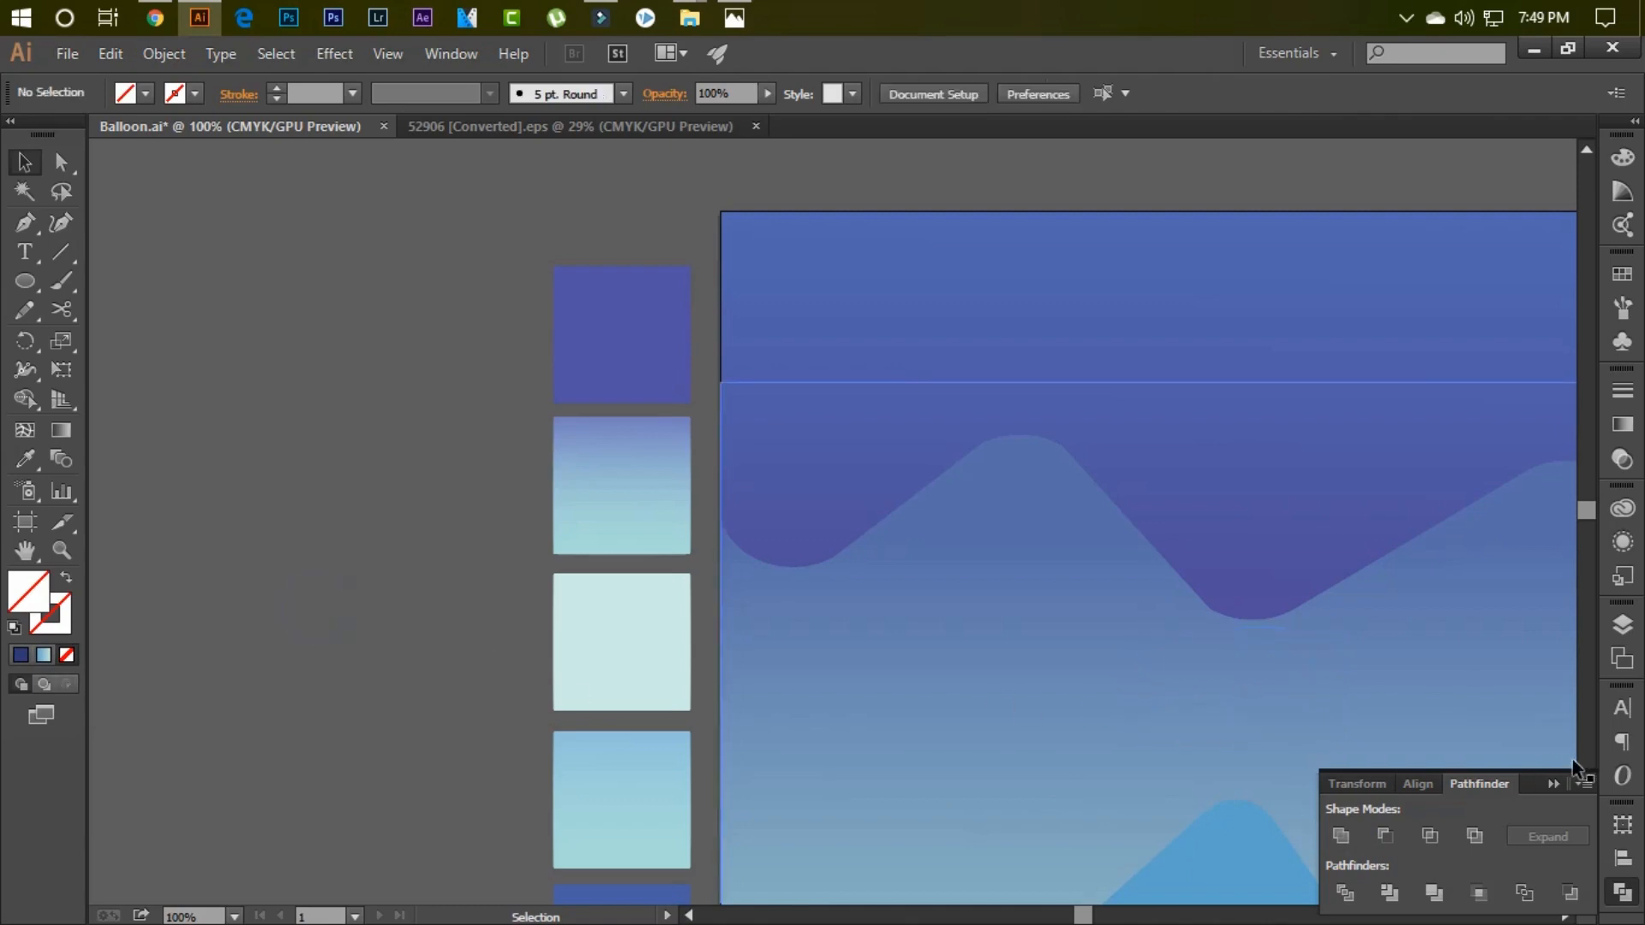
right_click(1174, 632)
mouse_move(1208, 586)
left_click(1098, 606)
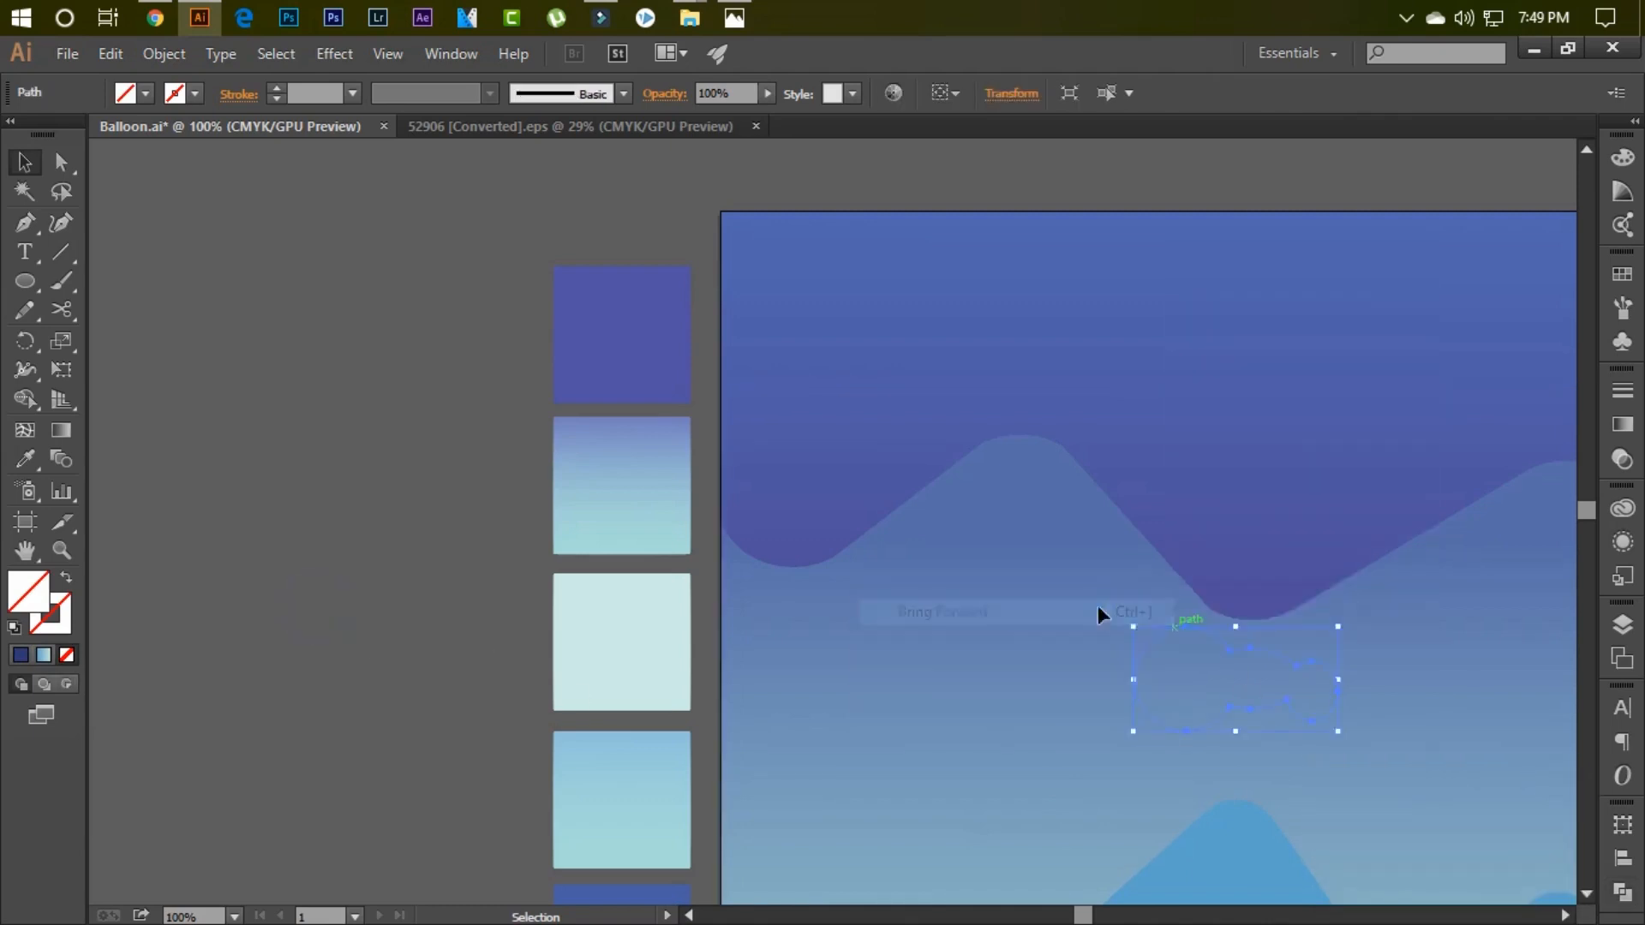
double_click(1163, 642)
key("Escape")
right_click(1165, 718)
mouse_move(1234, 676)
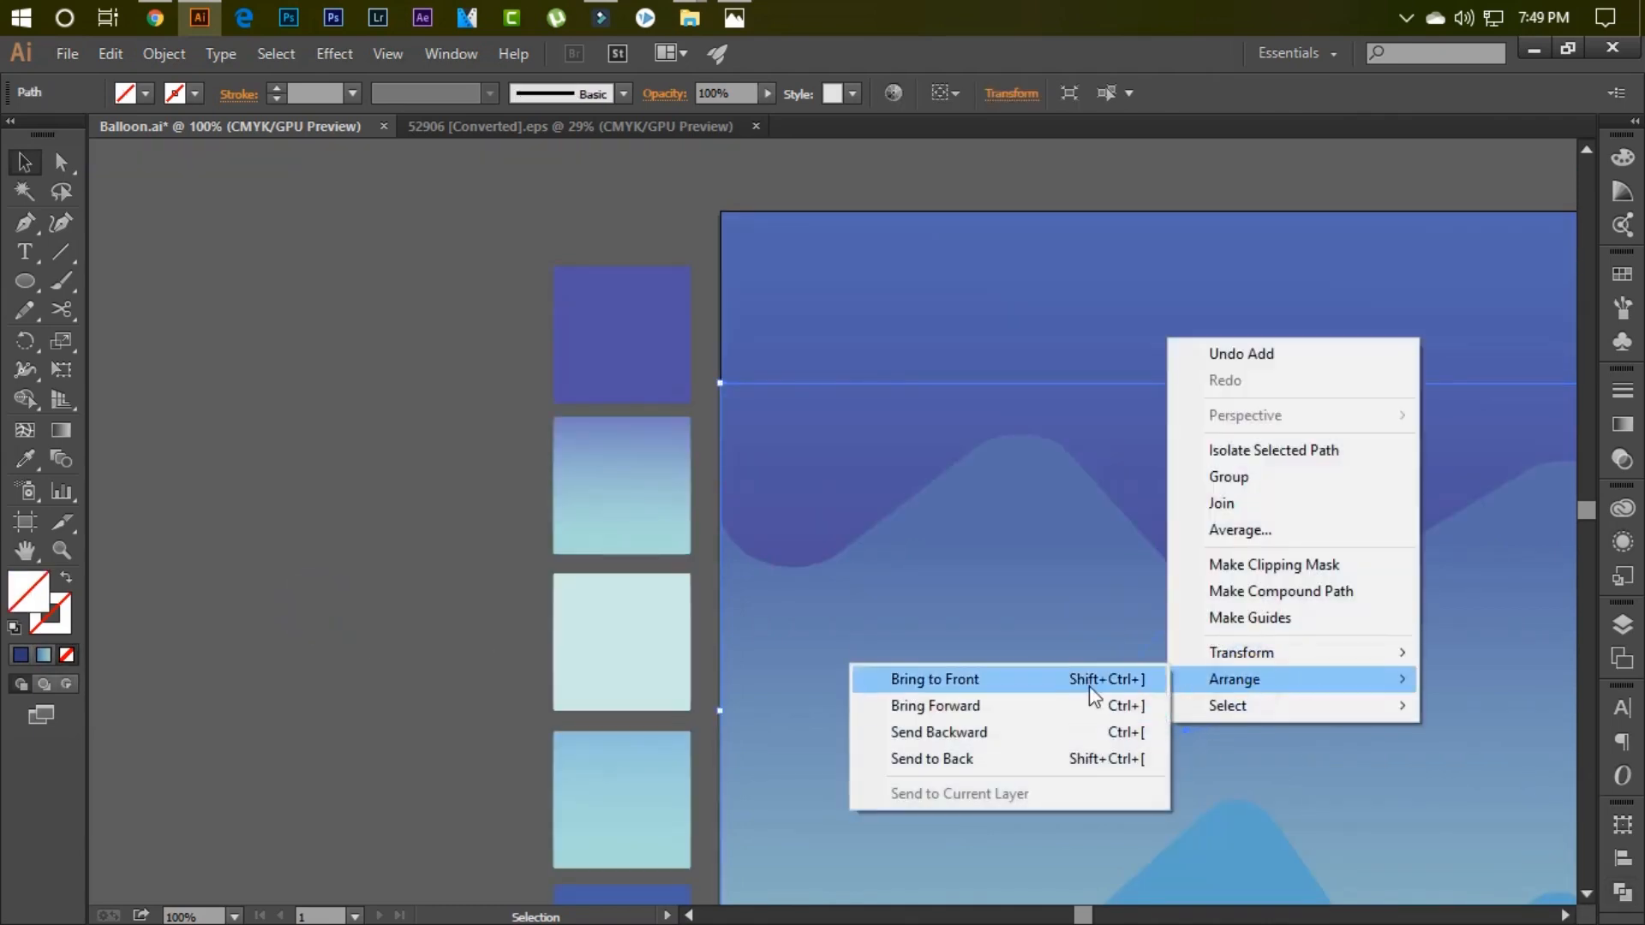
left_click(951, 677)
- Try a white fill on the united cloud outline, and undo back to the separate navy shapes
double_click(28, 593)
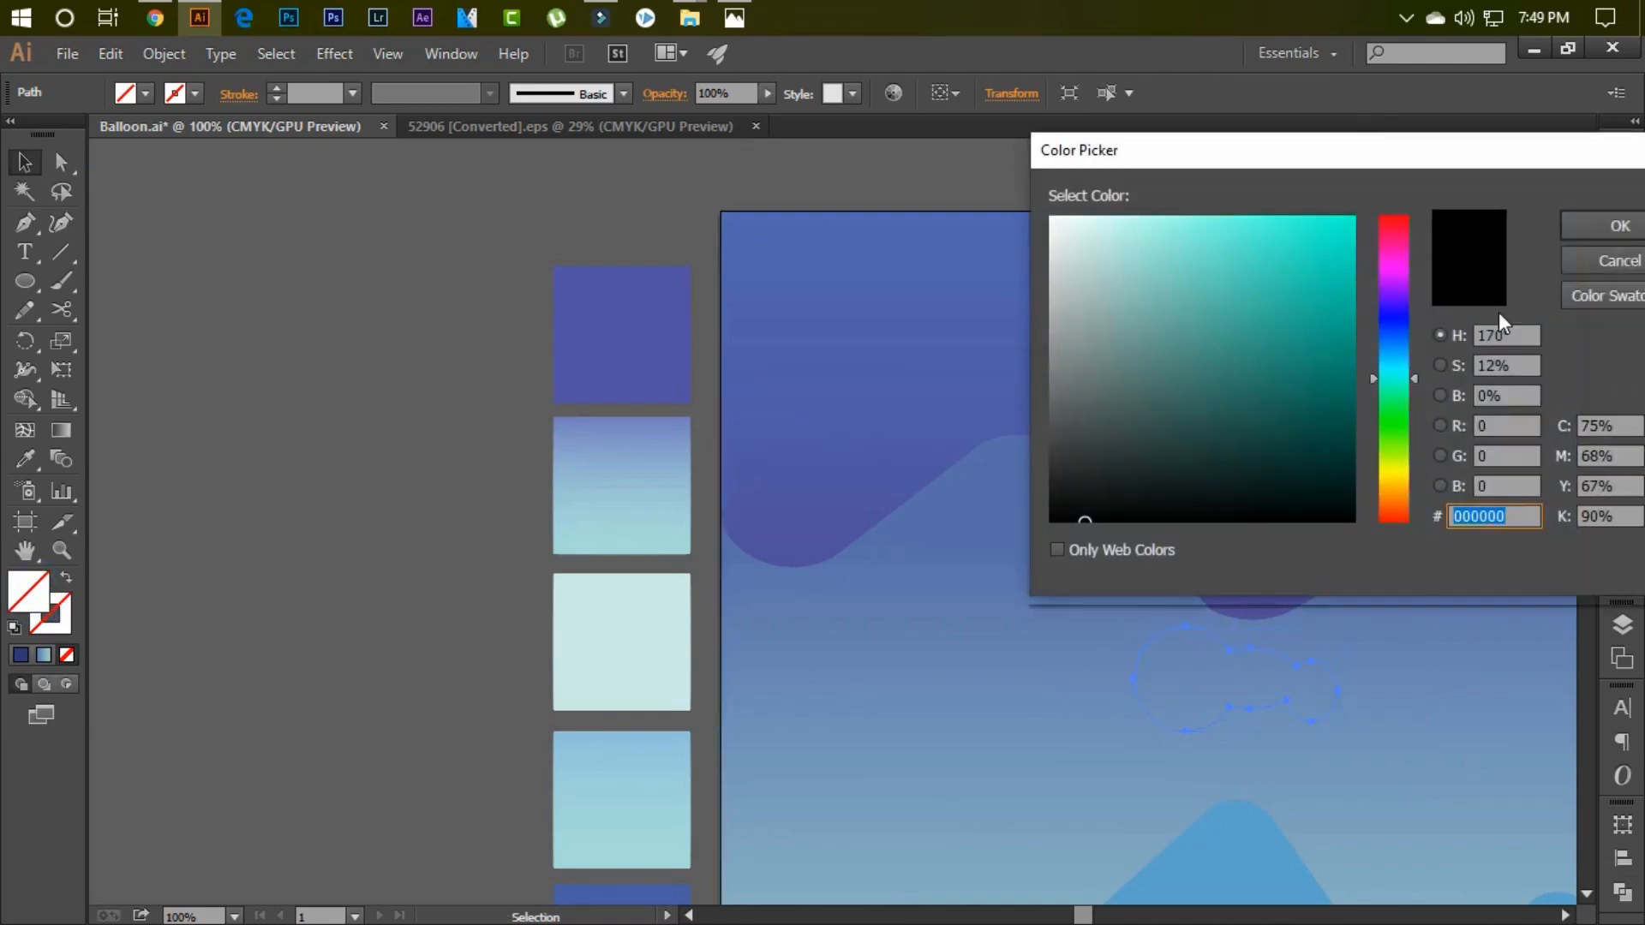
left_click_drag(1073, 252, 1045, 211)
key("Return")
key("ctrl+z")
key("ctrl+z")
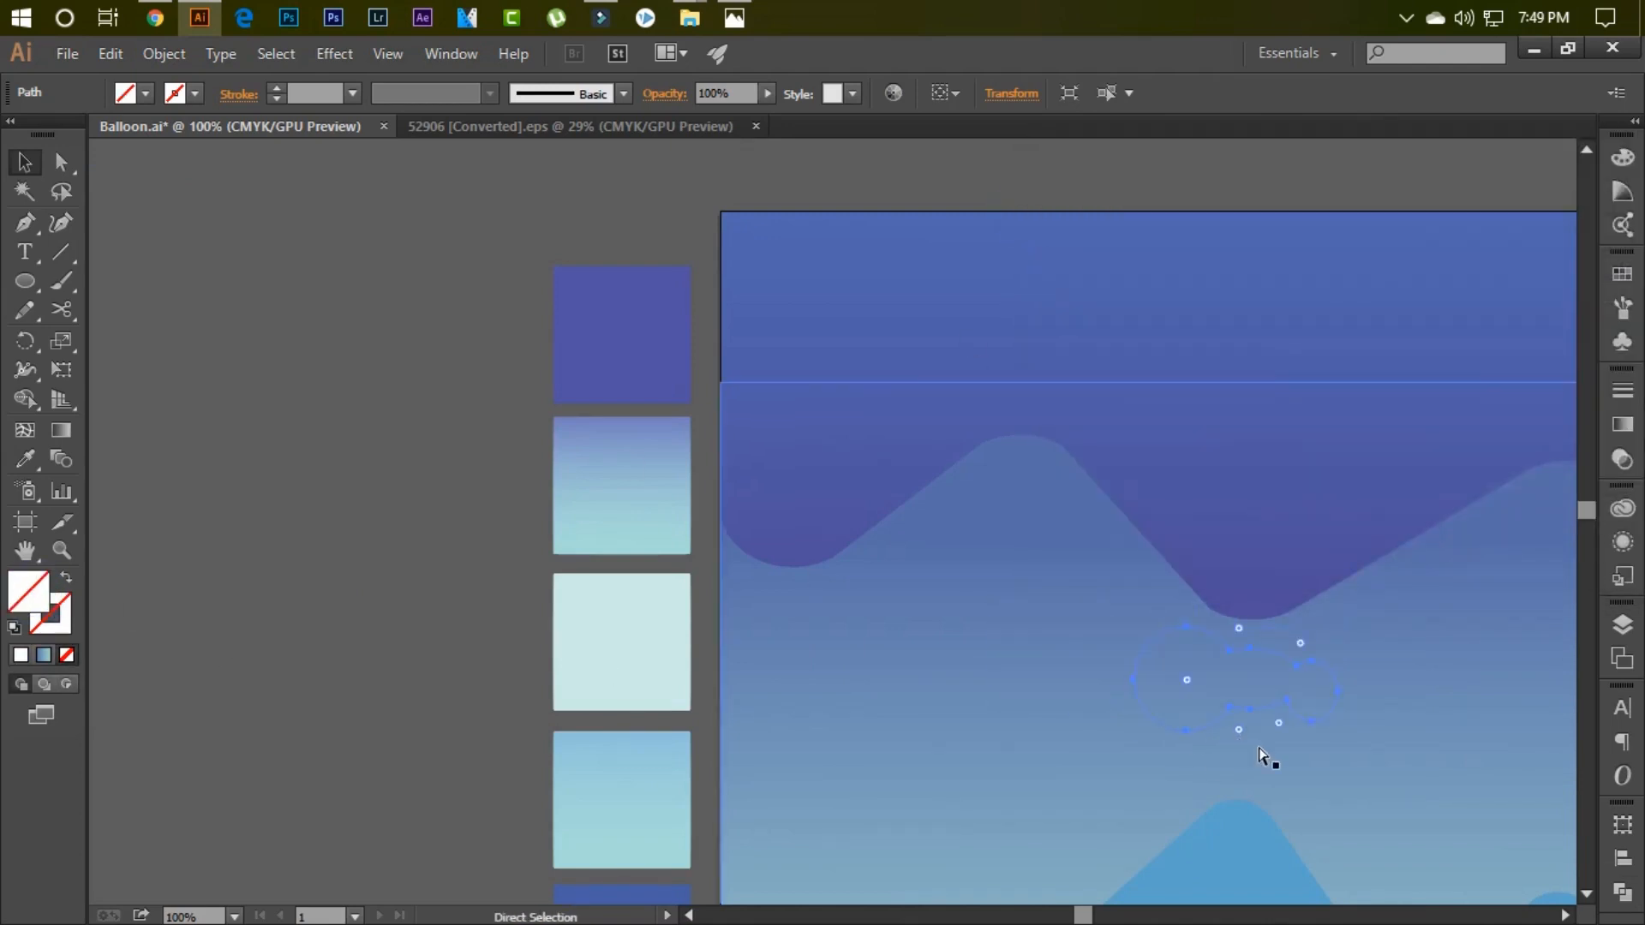
- Divide the cloud along its horizontal line with Pathfinder and delete the lower pieces of the large circle and middle ellipse
left_click(1622, 892)
left_click(1345, 893)
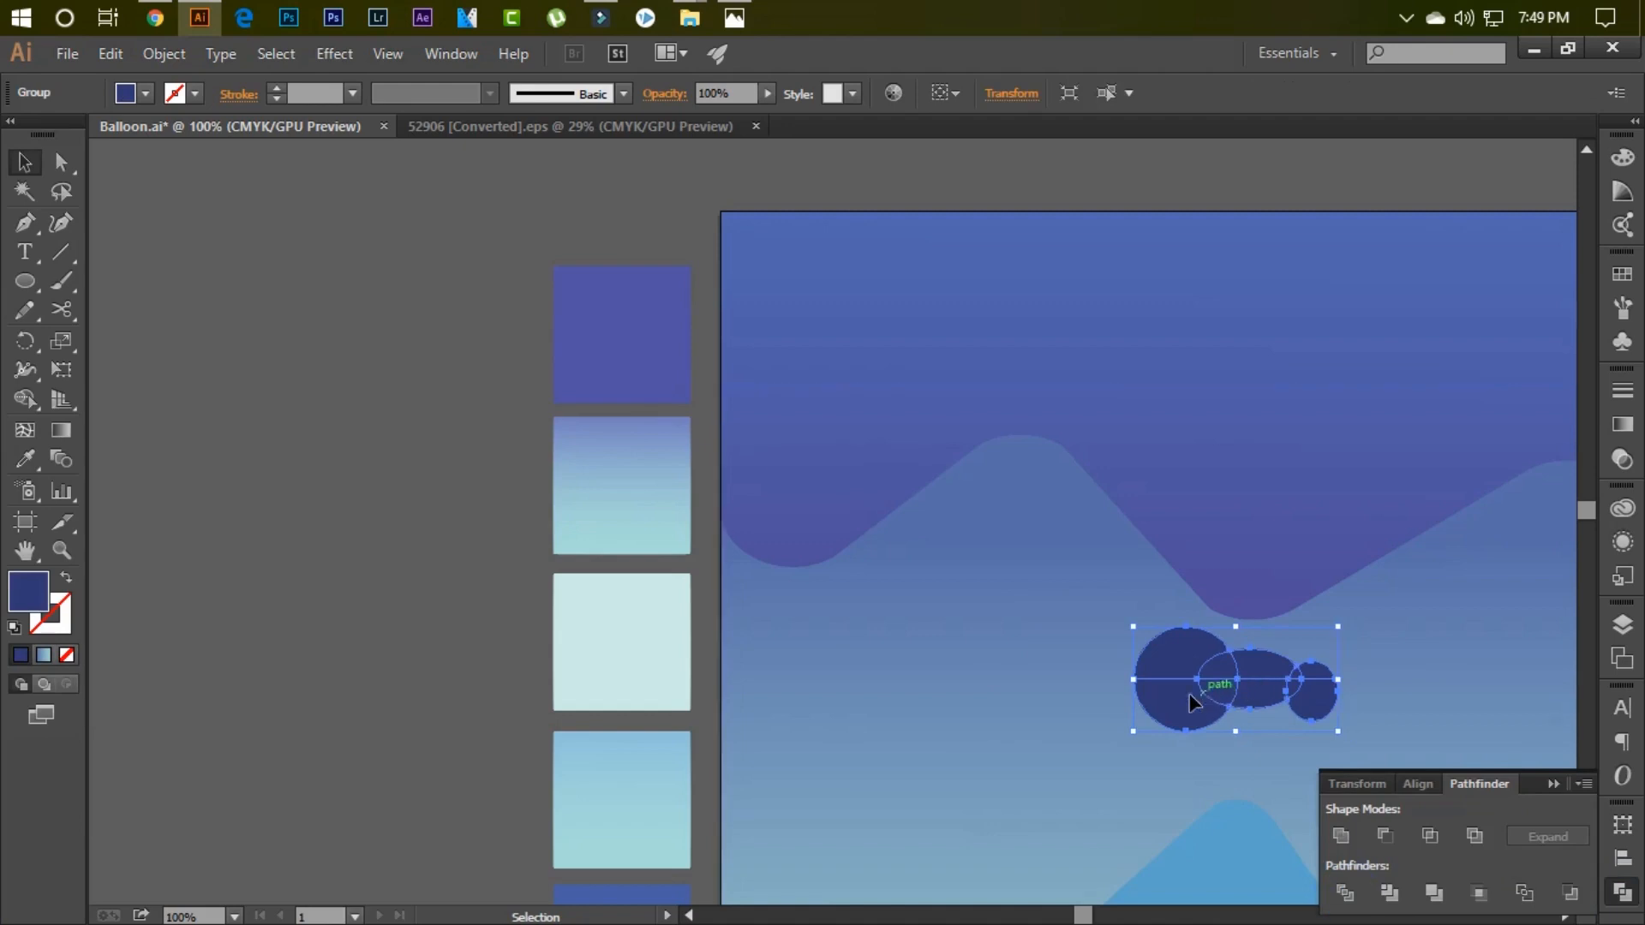
double_click(1189, 695)
left_click(1191, 699)
key("Delete")
left_click(1220, 696)
key("Delete")
double_click(1261, 694)
key("Delete")
- Delete the remaining pieces of the small right ellipse below the line to give the cloud a flat base
double_click(1304, 701)
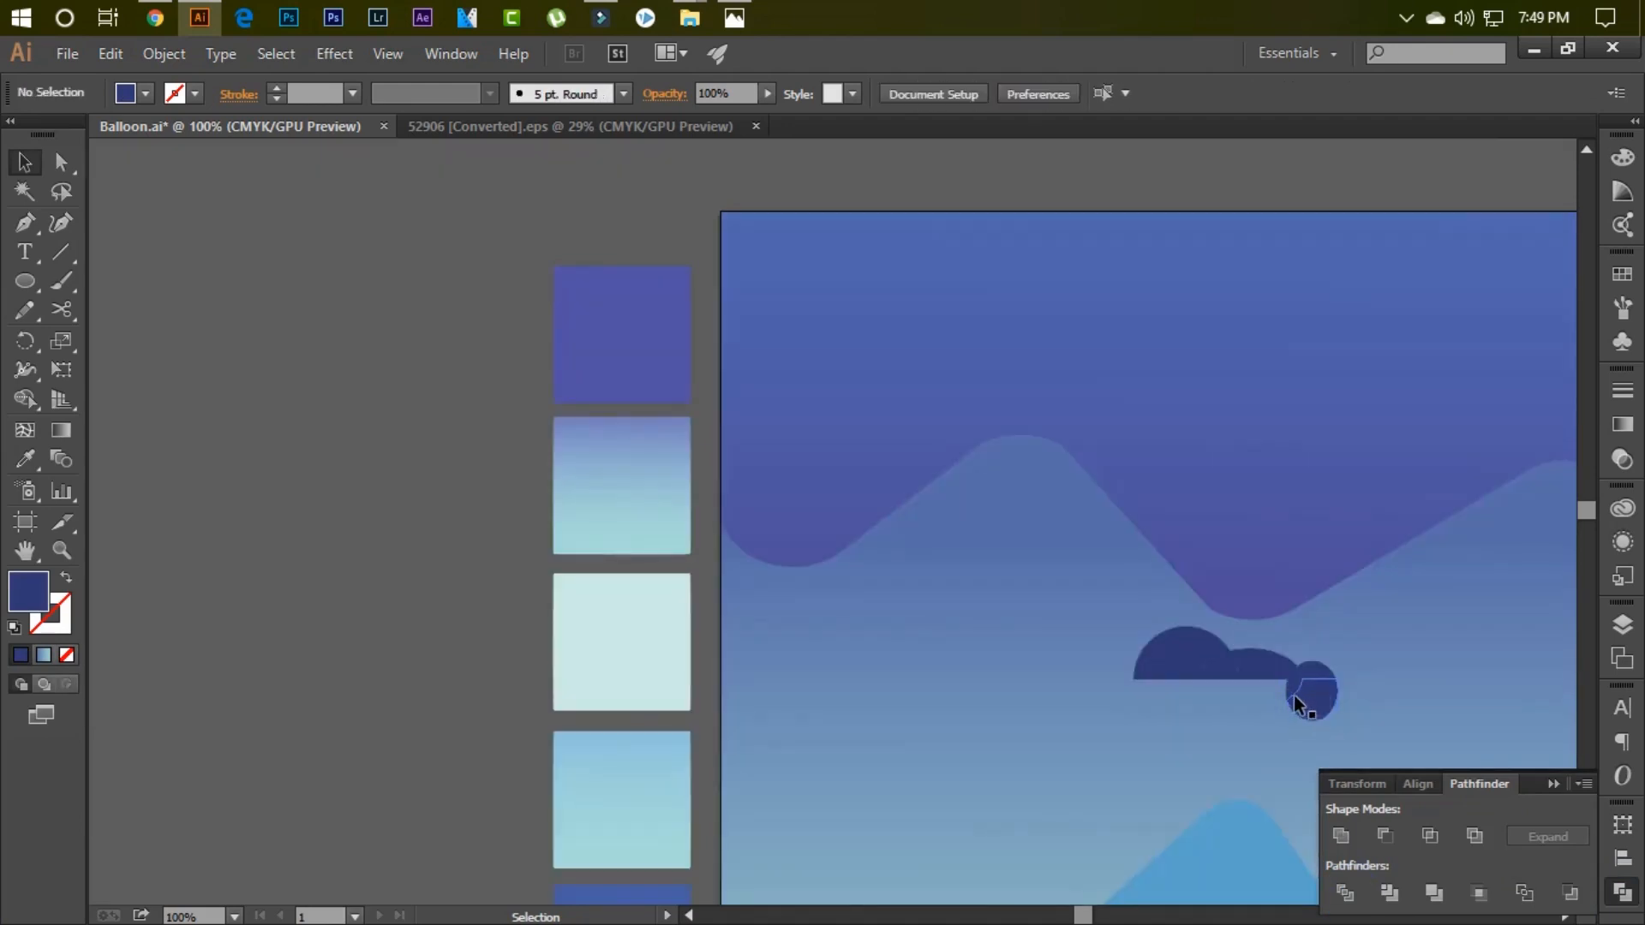
left_click(1296, 696)
key("Delete")
key("ctrl+z")
double_click(1310, 699)
left_click(1317, 706)
key("Delete")
left_click(1293, 689)
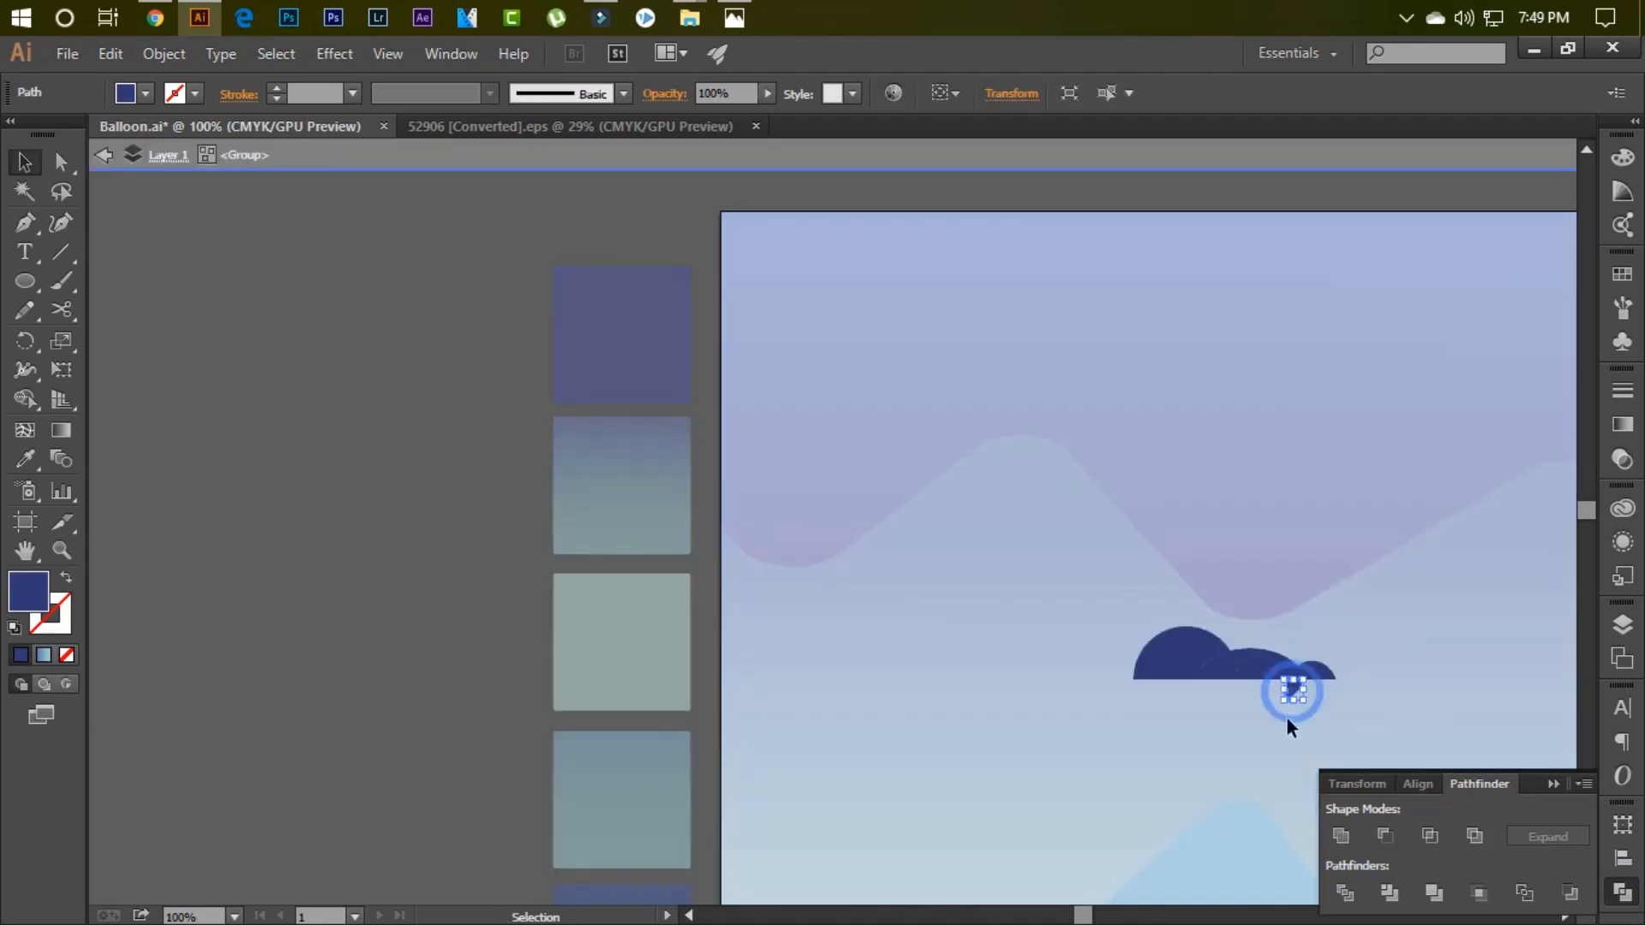
key("Delete")
double_click(1126, 720)
- Fill the flat-bottomed cloud with light grey EDEDED
left_click(1199, 665)
double_click(34, 583)
left_click_drag(1076, 250, 1030, 235)
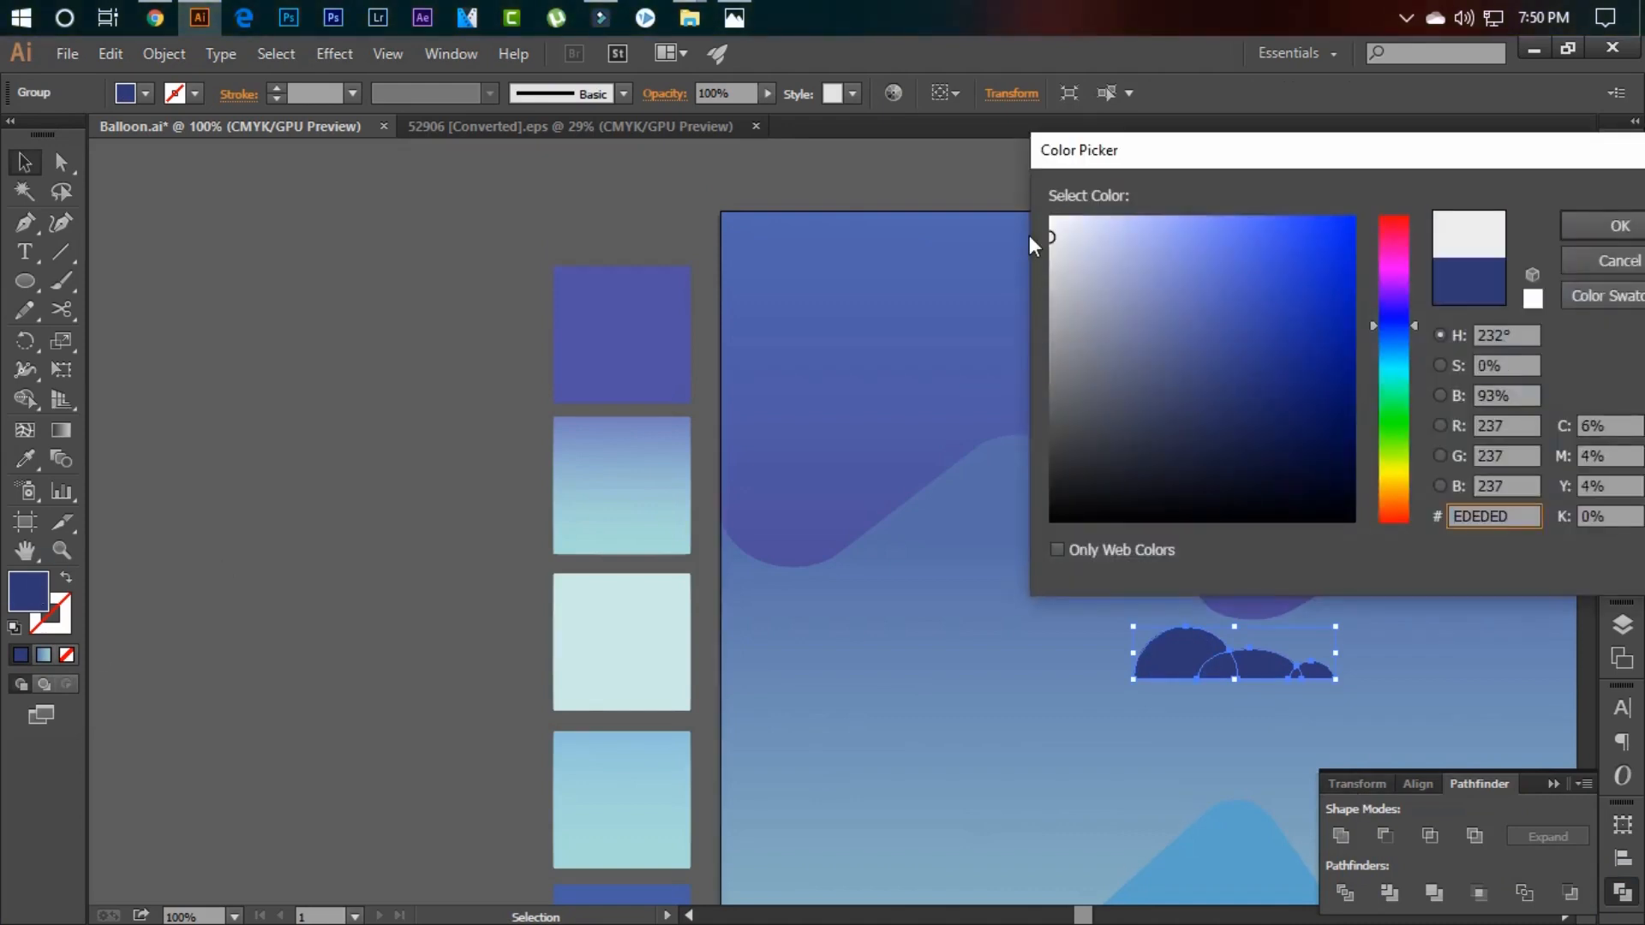
key("Return")
key("Return")
left_click(925, 668)
left_click(1019, 720)
left_click(1553, 784)
key("ctrl+0")
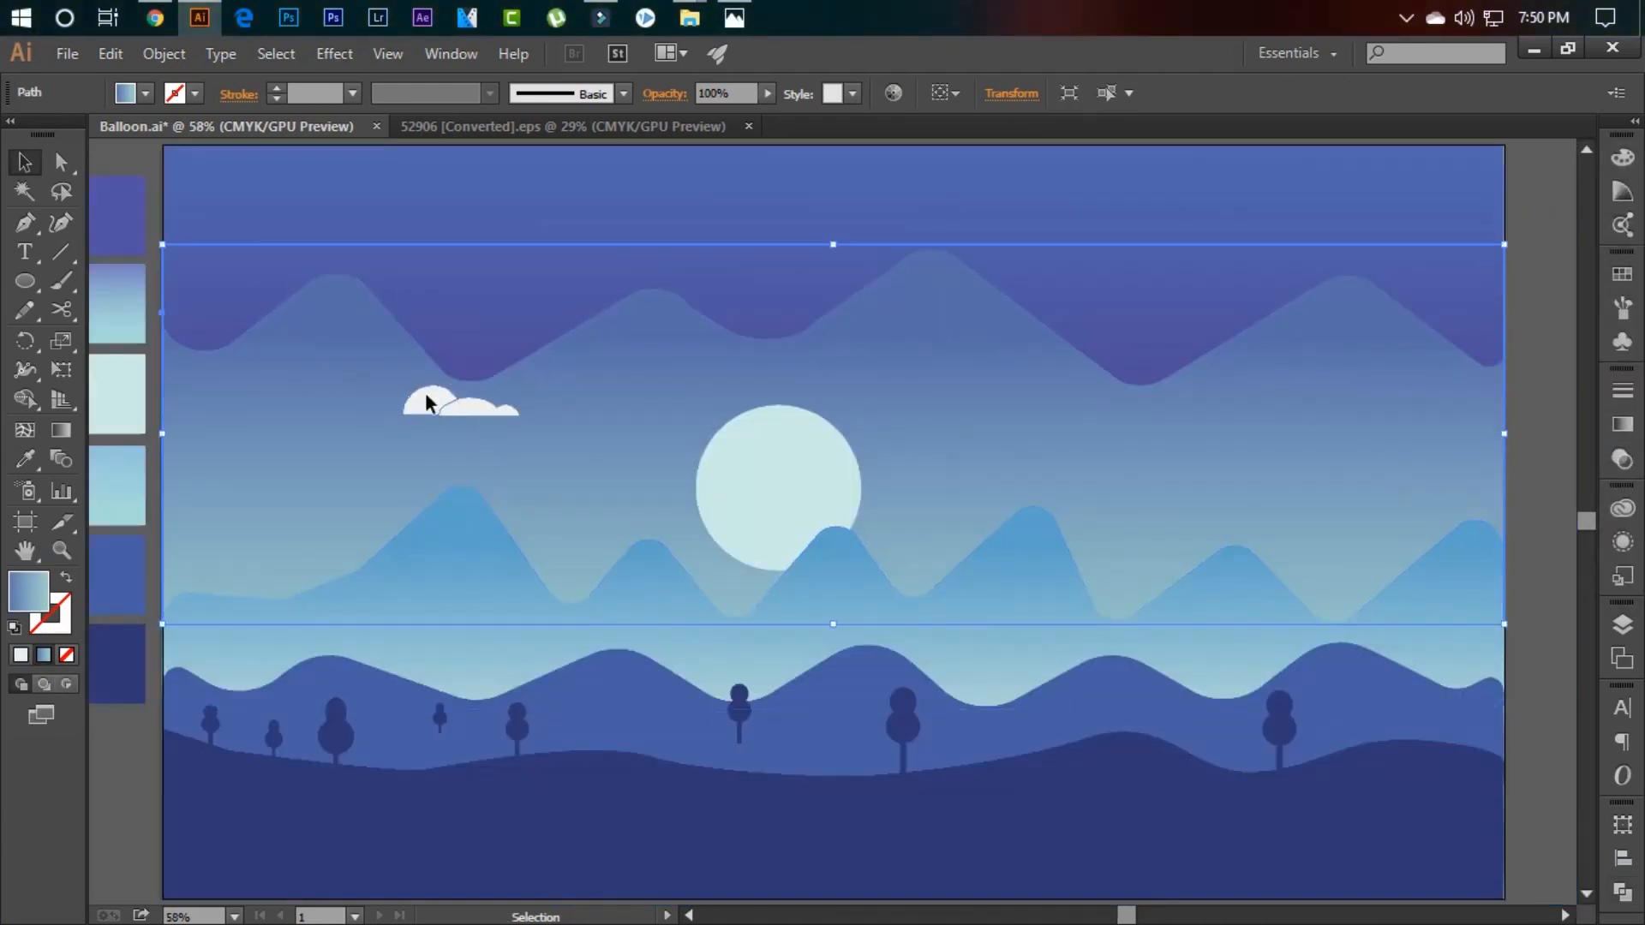
- Shrink the light grey cloud and paste a copy beside the tall light-blue peak on the left
left_click(428, 401)
left_click_drag(519, 384, 467, 398)
key("ctrl+c")
key("ctrl+v")
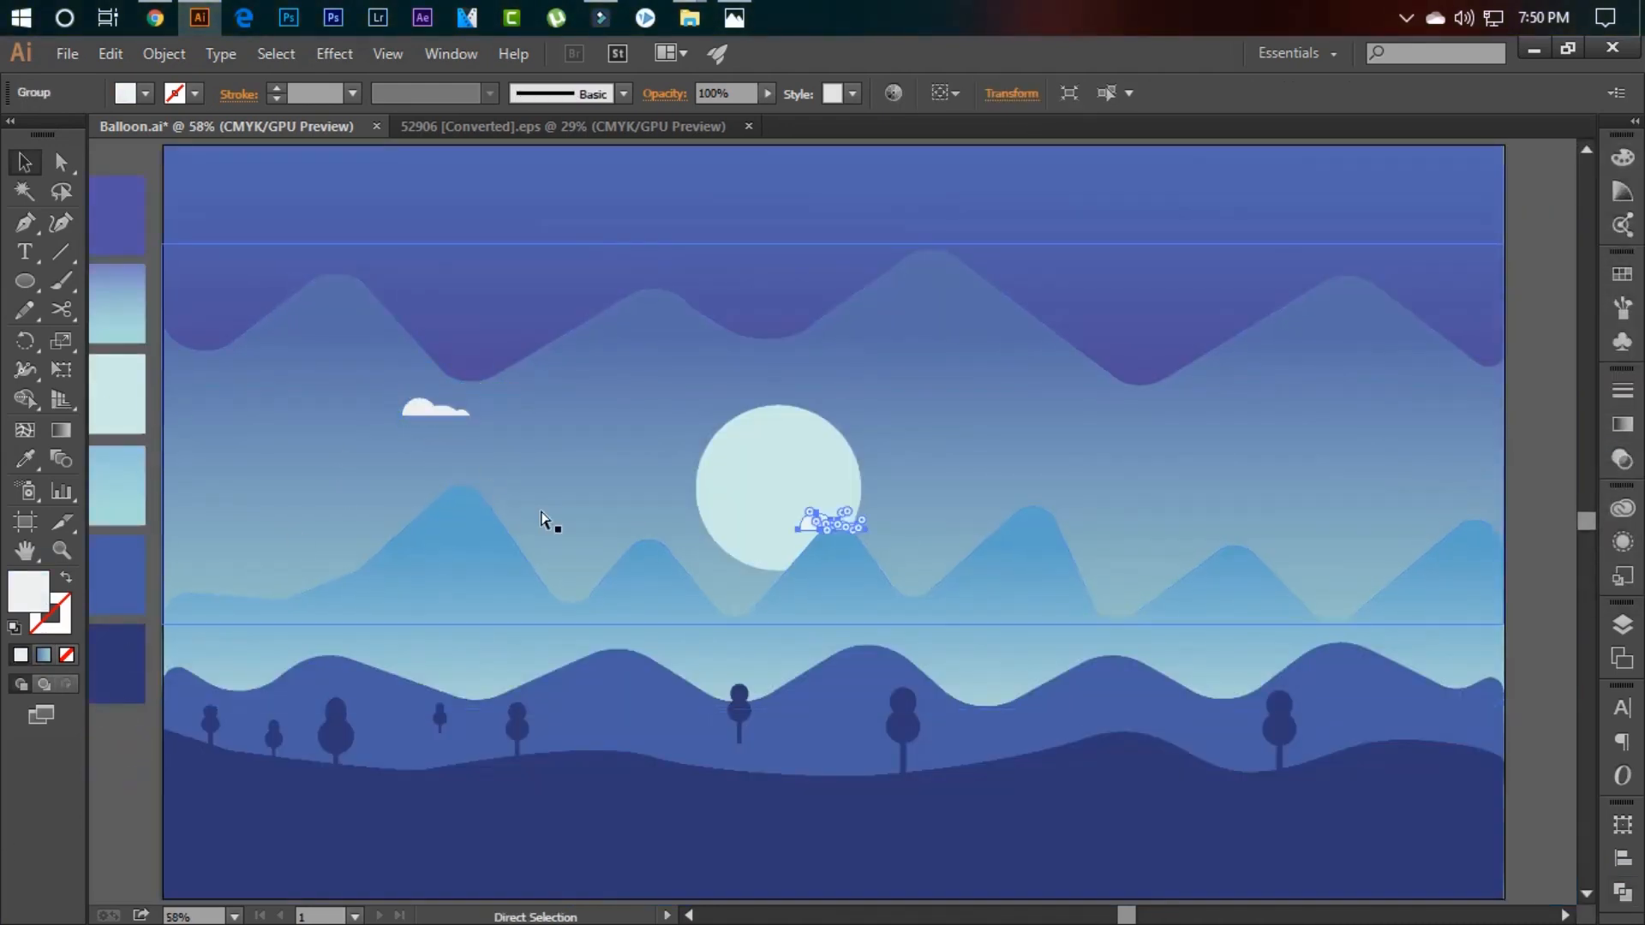
left_click_drag(808, 520, 517, 493)
- Paste four more cloud copies: near the left edge, right of the moon, above right of the moon, and in the far-right sky
key("ctrl+v")
key("ctrl+v")
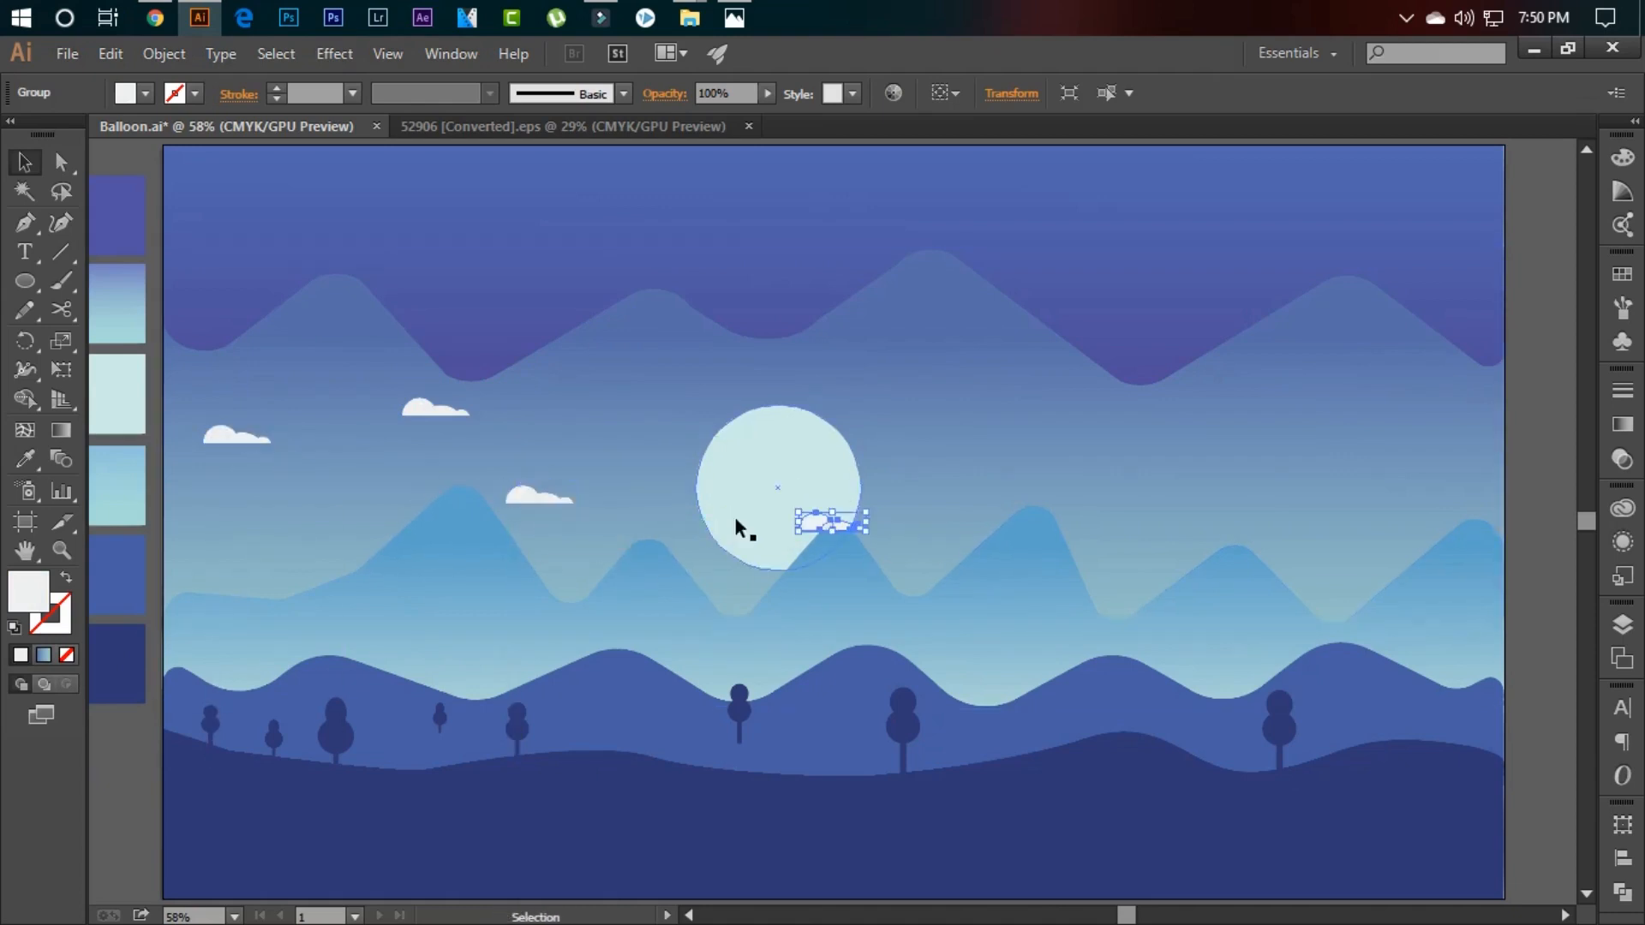
left_click_drag(1030, 431, 1030, 432)
key("ctrl+v")
left_click_drag(808, 520, 919, 324)
key("ctrl+v")
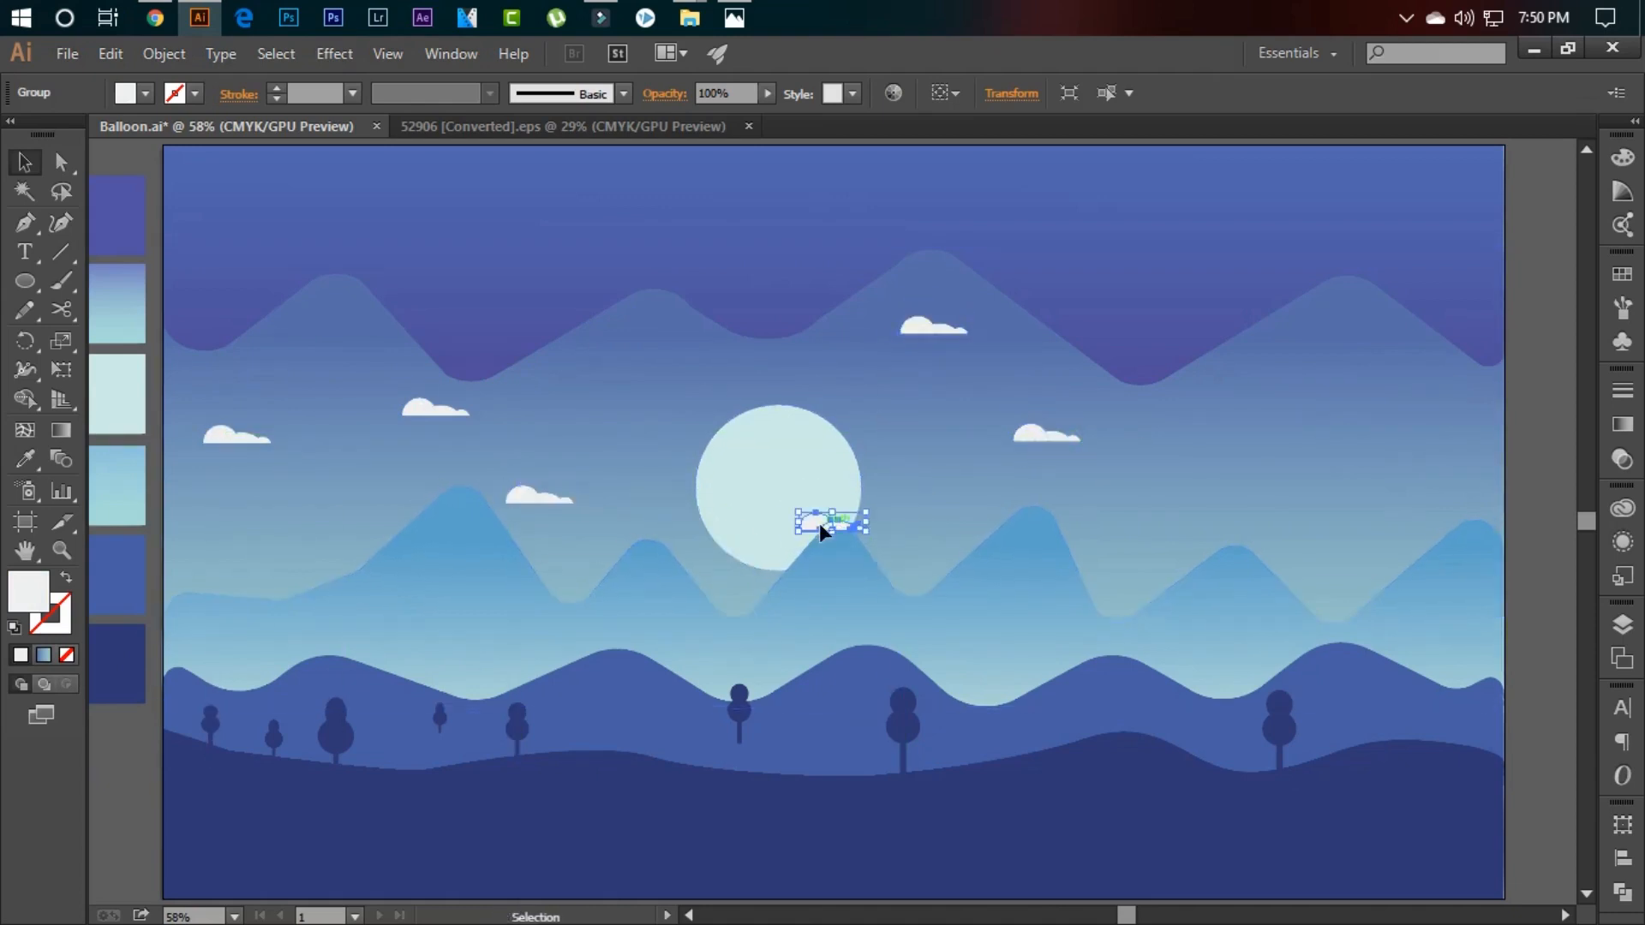
left_click_drag(809, 525, 1332, 469)
- Paste an enlarged cloud over the moon's lower right edge and place another copy above the right-hand light-blue valley
key("ctrl+v")
left_click_drag(865, 513, 916, 500)
left_click_drag(814, 545, 1286, 538)
- Isolate the cloud above the right-hand valley and make its middle and small right puffs taller
double_click(1306, 561)
left_click(1344, 549)
left_click(1328, 562)
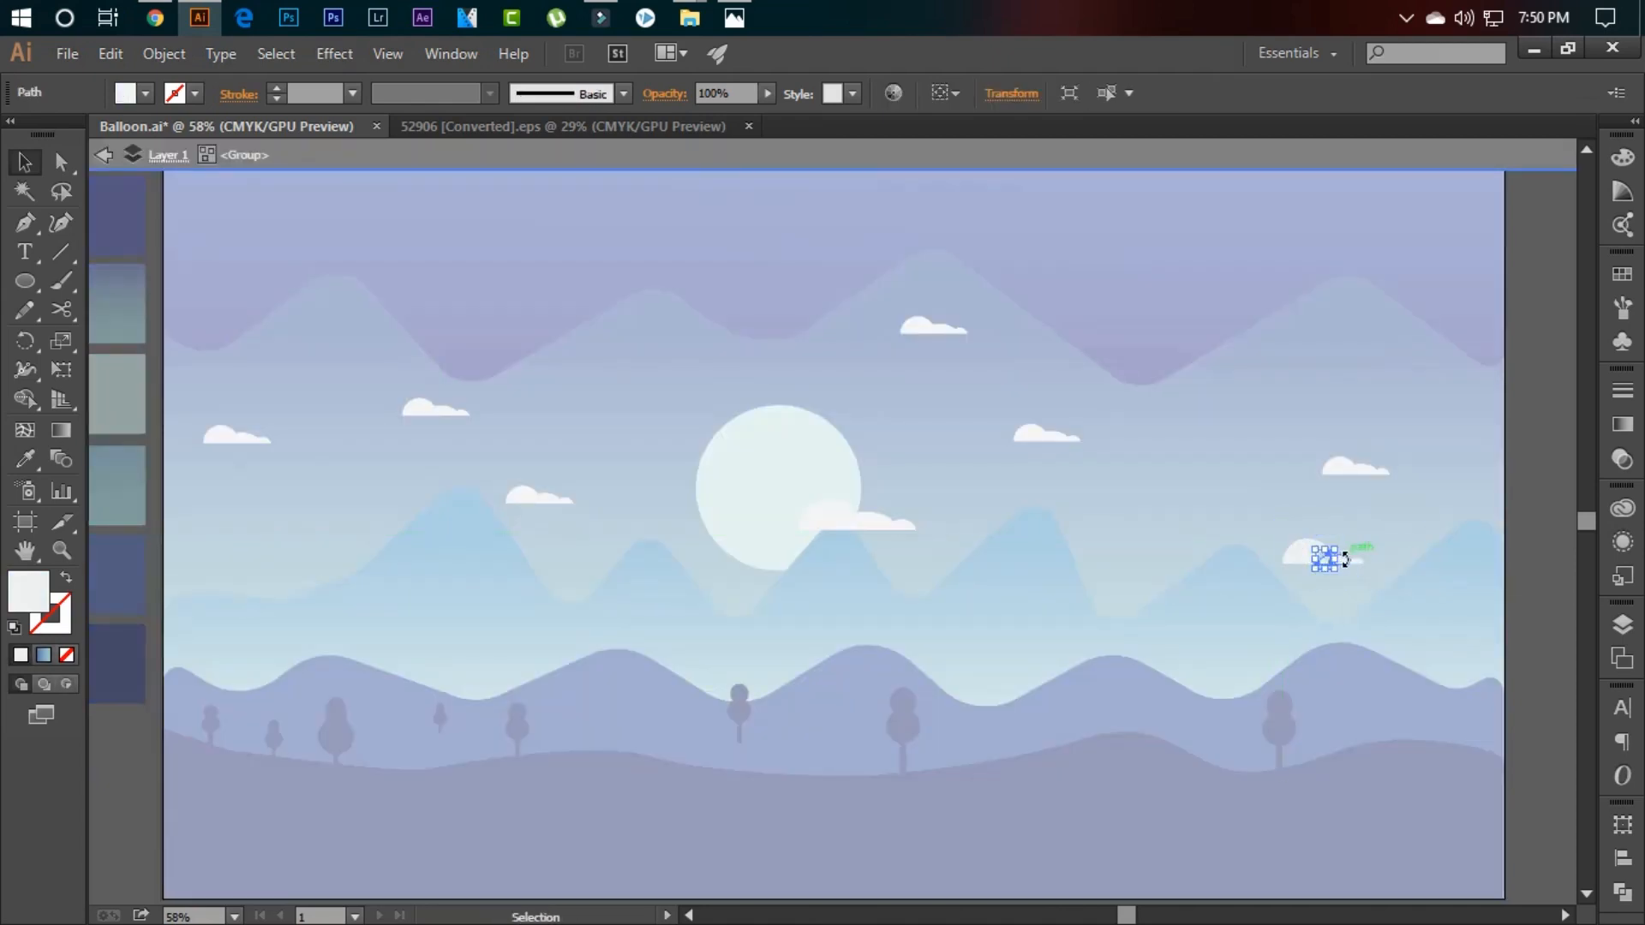
key("z")
left_click(1318, 559)
left_click(844, 545)
left_click(910, 549)
key("v")
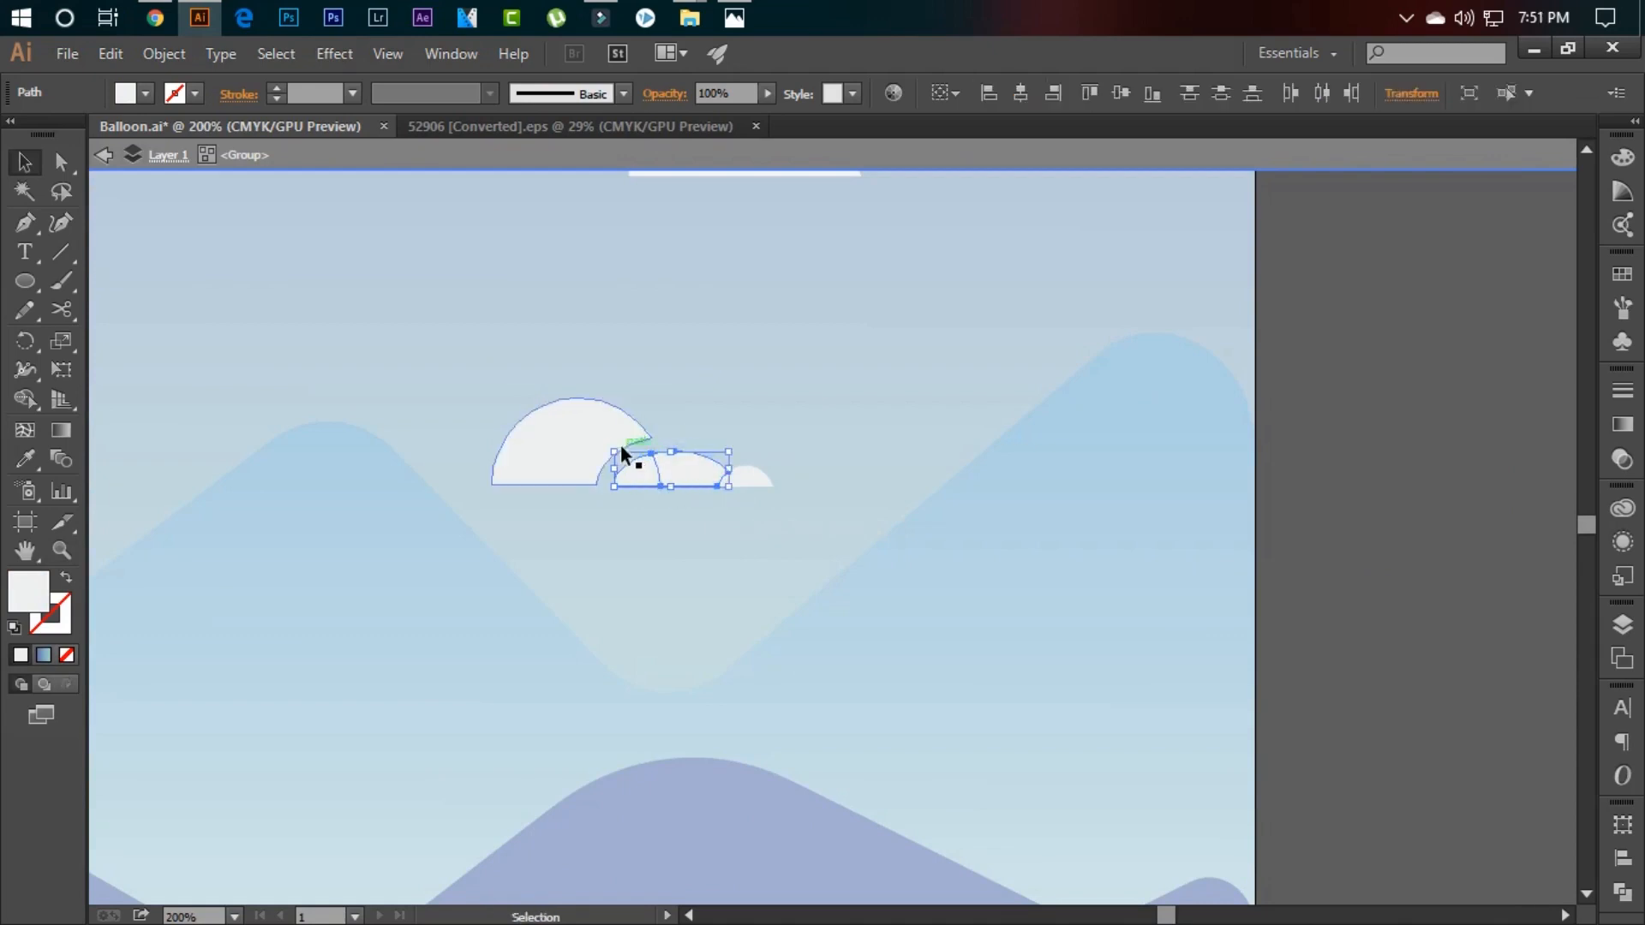
left_click(724, 480)
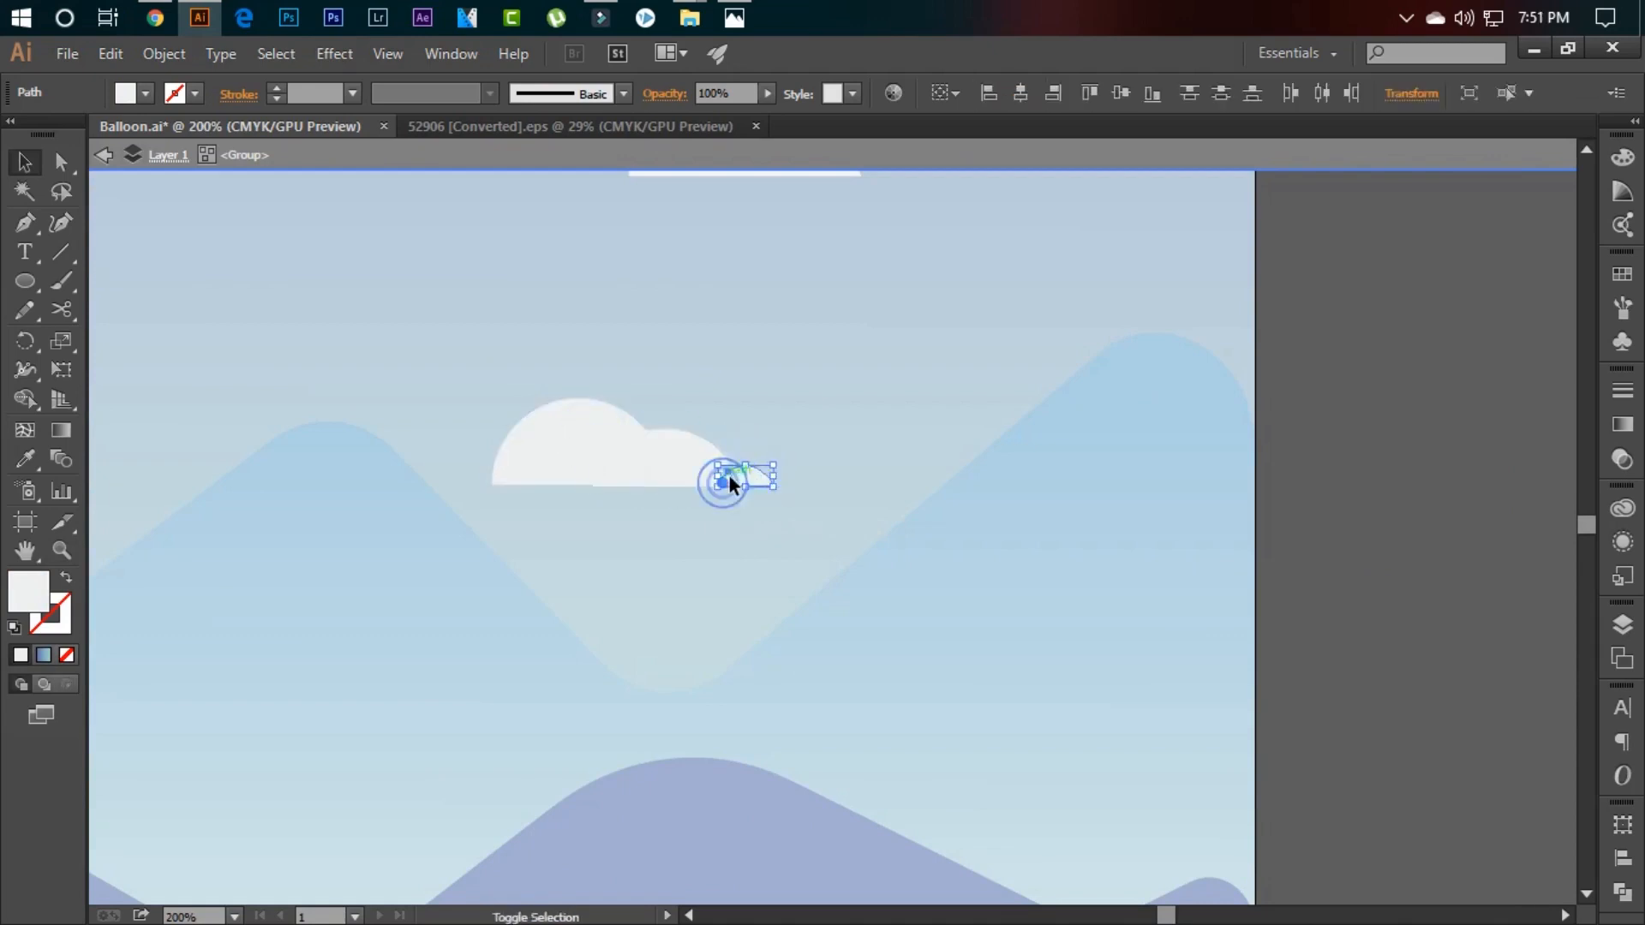
- Narrow the large left puff of the valley cloud from its outer side and leave the group's isolation
left_click(497, 480)
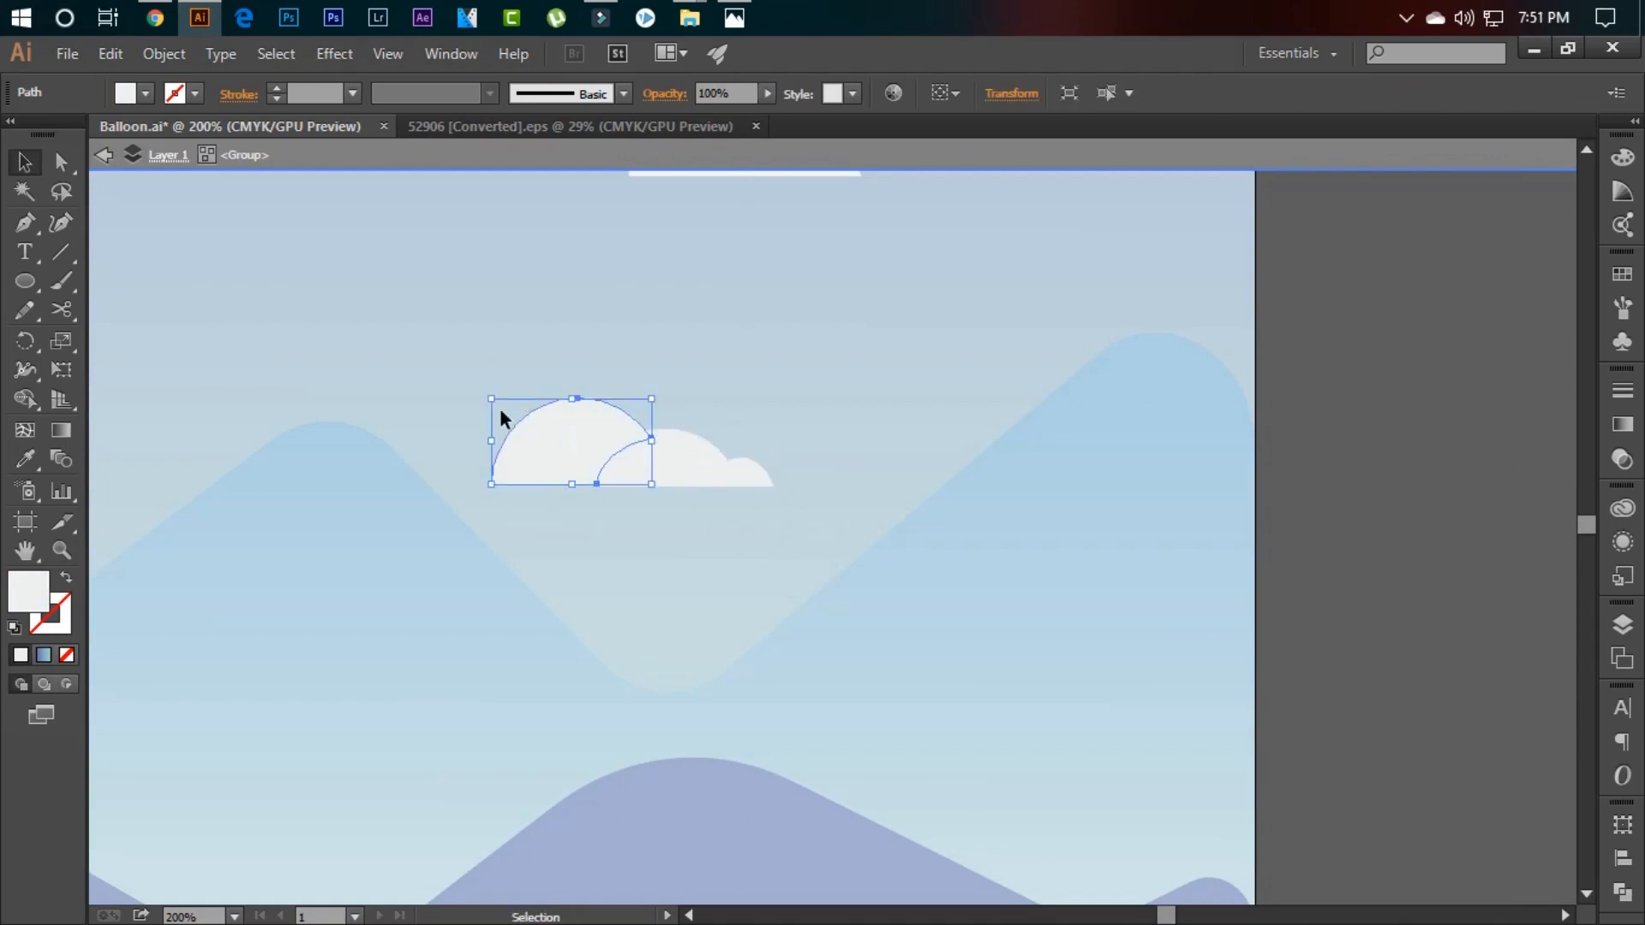
key("a")
key("v")
left_click_drag(491, 441, 529, 440)
double_click(842, 416)
key("ctrl+minus")
left_click(672, 470)
double_click(624, 451)
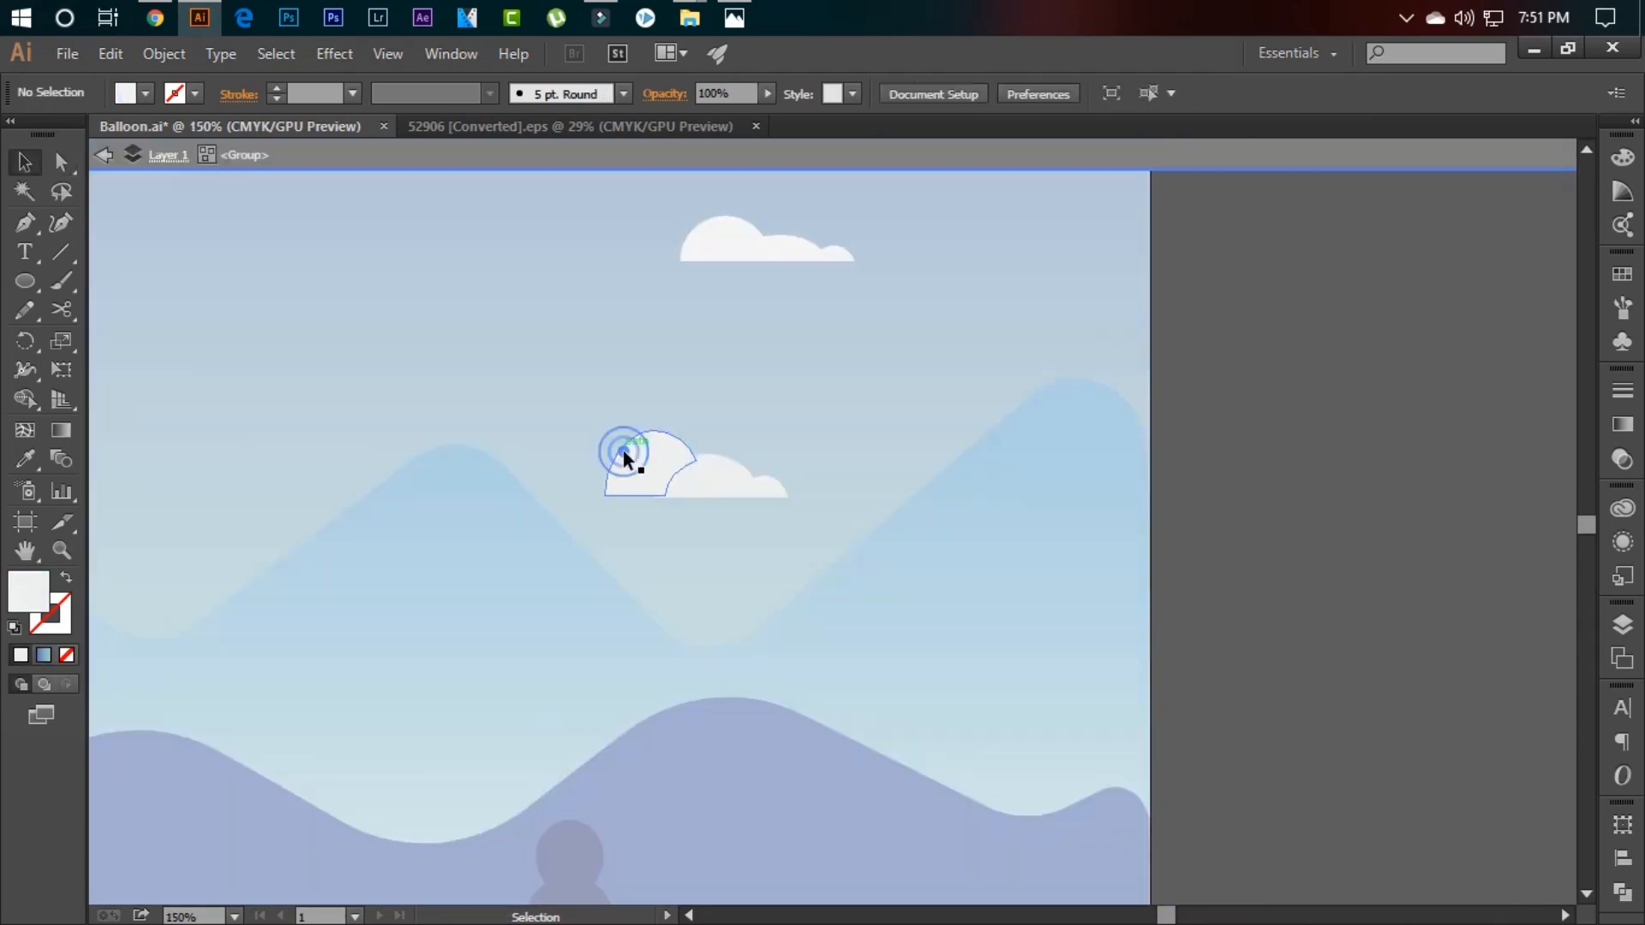
left_click(625, 454)
double_click(1325, 452)
double_click(655, 453)
left_click(654, 453)
double_click(1237, 430)
key("ctrl+0")
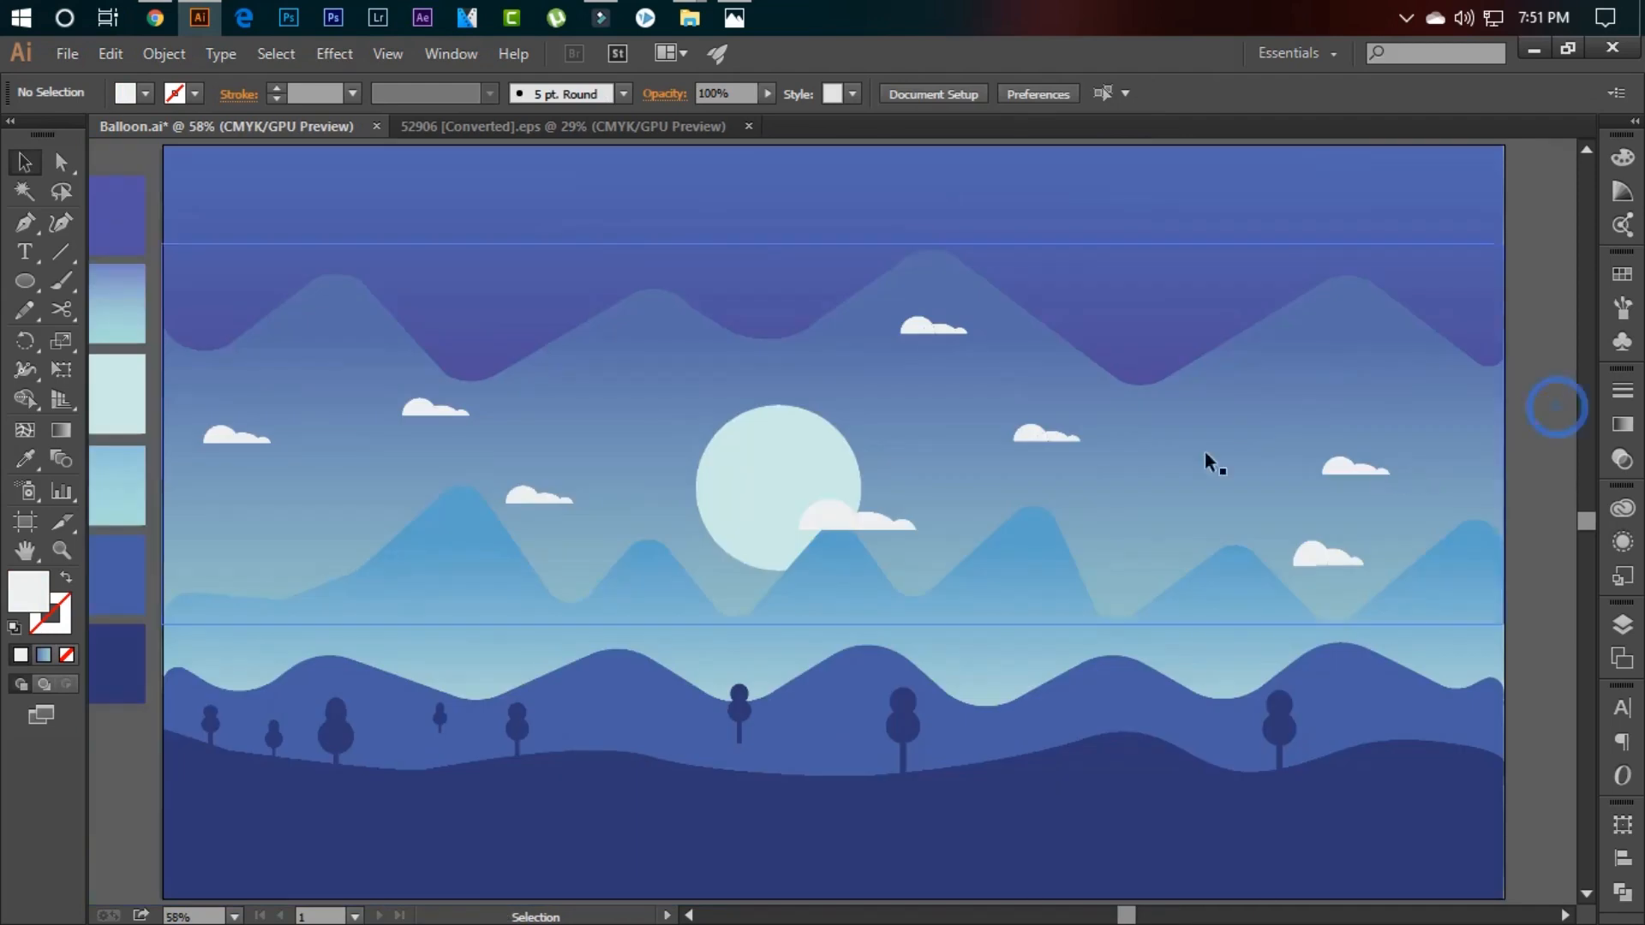
- Paste another small cloud in the sky above and left of the moon
key("ctrl+v")
left_click_drag(815, 524, 644, 356)
left_click(1553, 414)
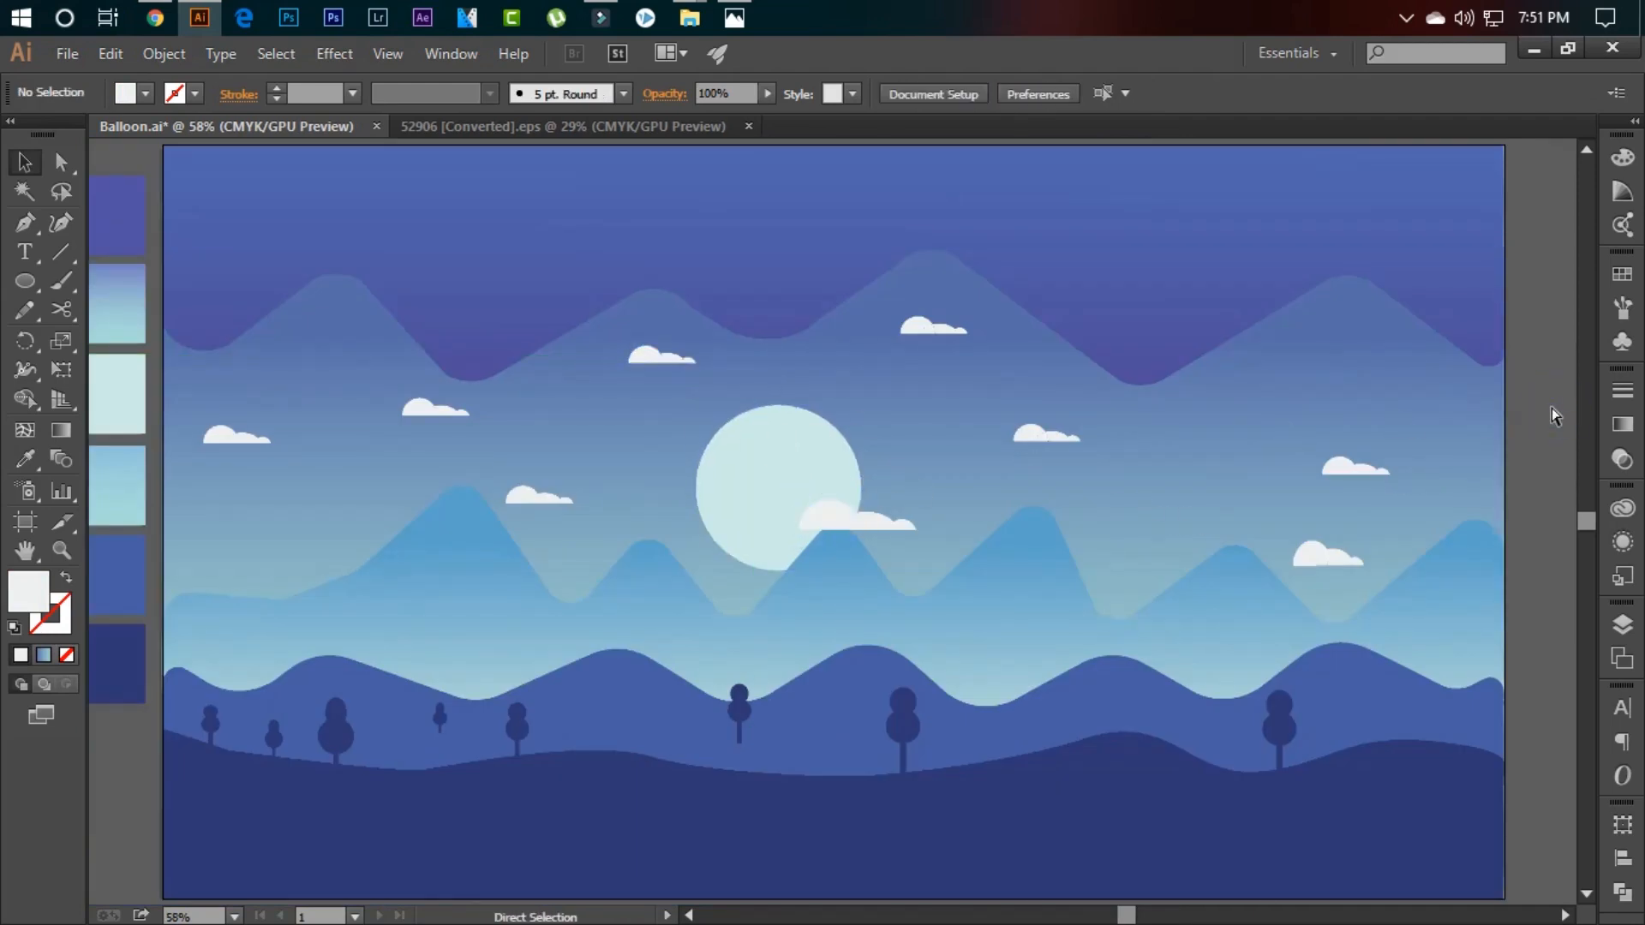
- Cut the hot-air balloon from below the artboard and paste it into the middle of the landscape
key("ctrl+minus")
key("ctrl+minus")
left_click(454, 887)
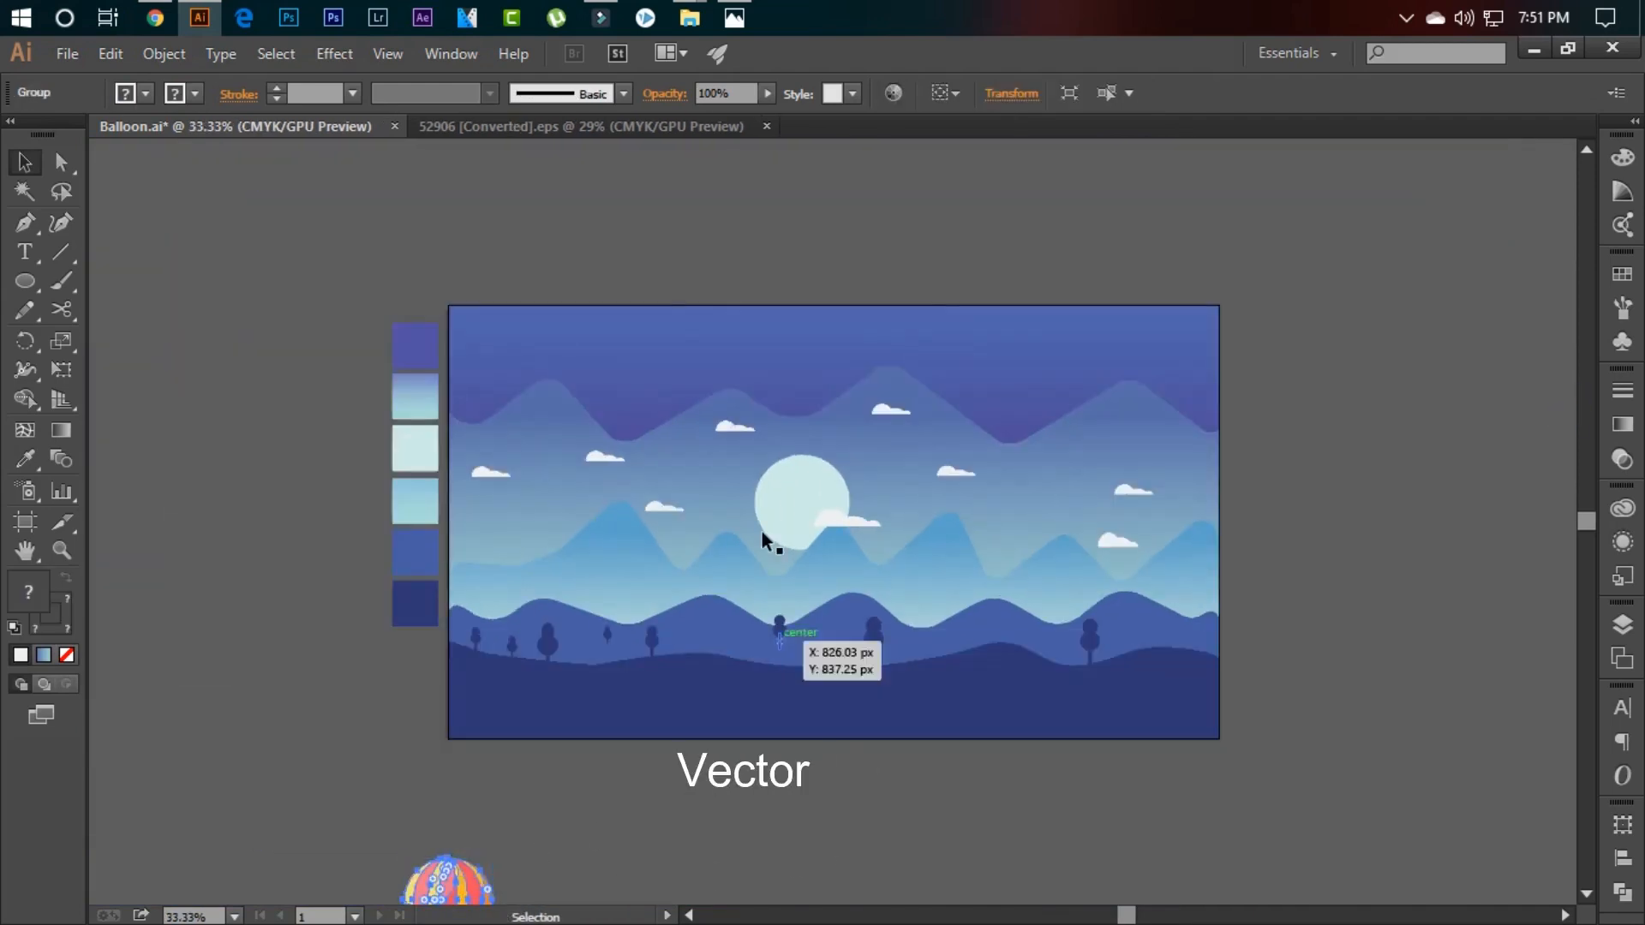
key("ctrl+x")
key("ctrl+v")
left_click(1396, 503)
key("ctrl+0")
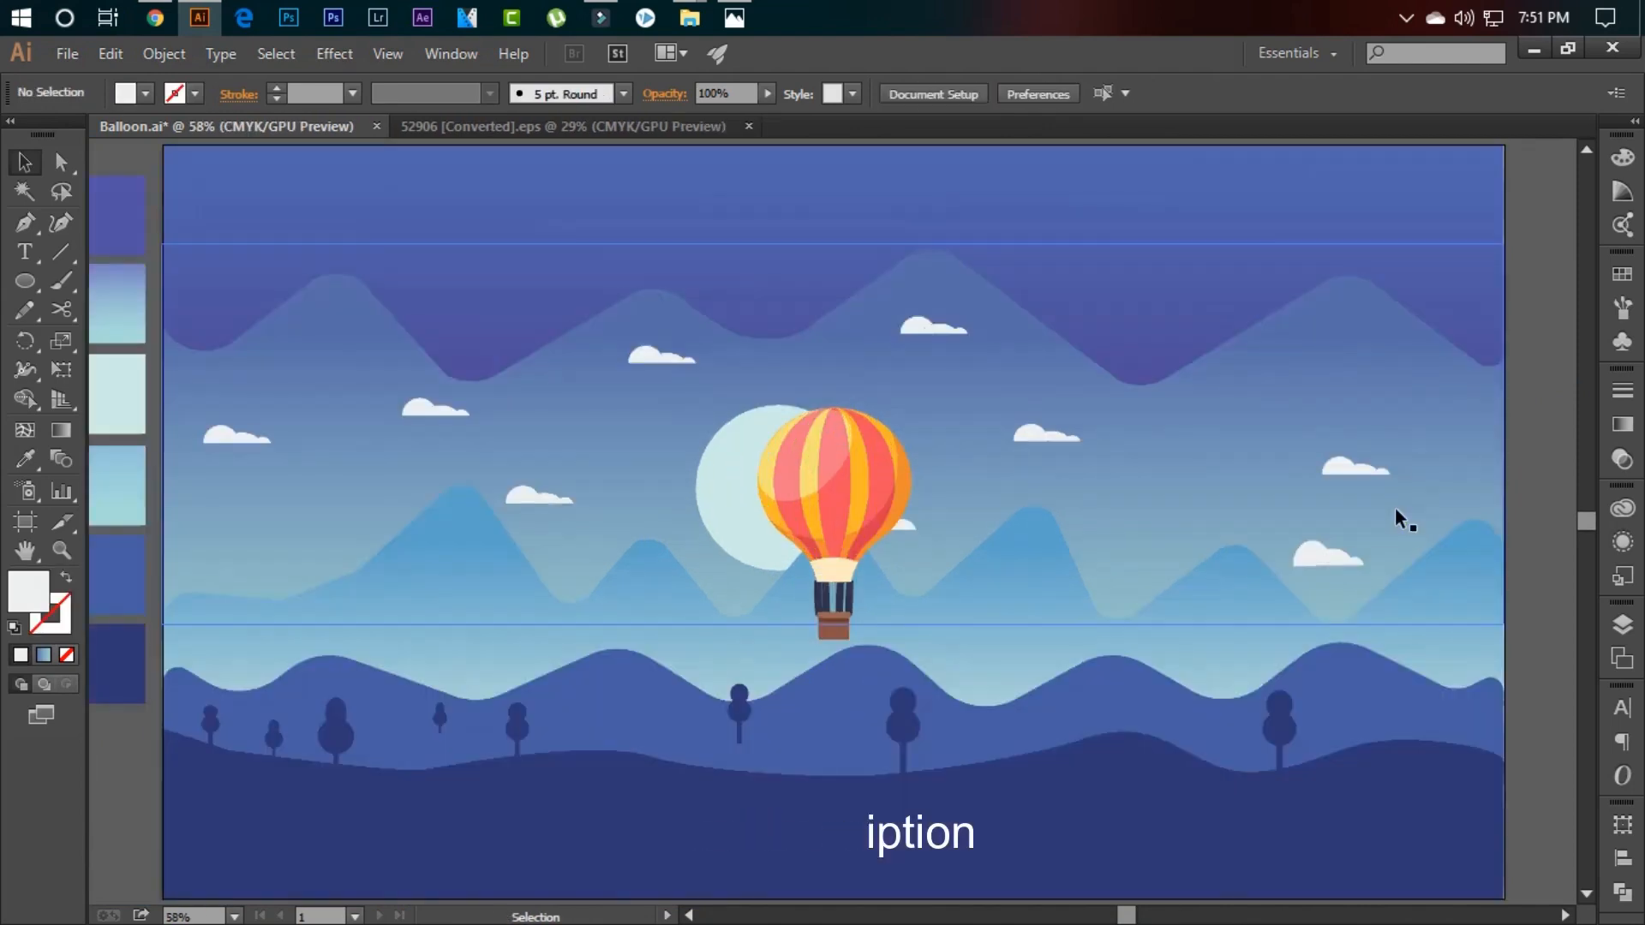
- Shrink the hot-air balloon and move it beside the moon's right edge
left_click(838, 487)
left_click_drag(754, 637, 812, 567)
left_click_drag(878, 452, 926, 420)
key("ctrl+shift+a")
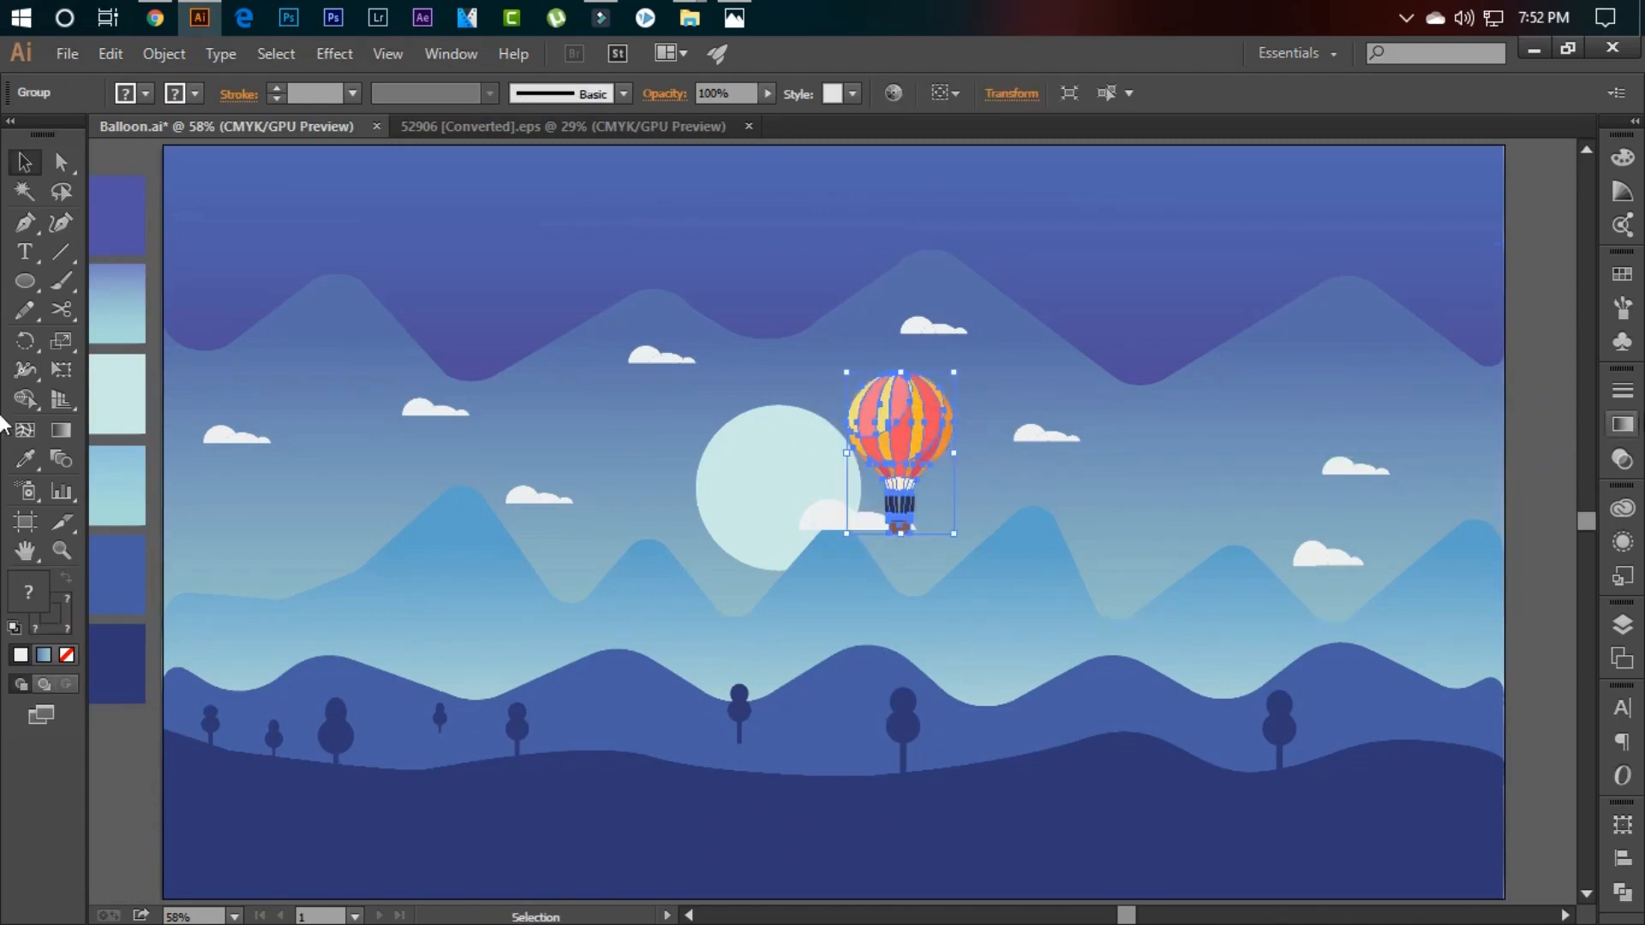
left_click(1550, 407)
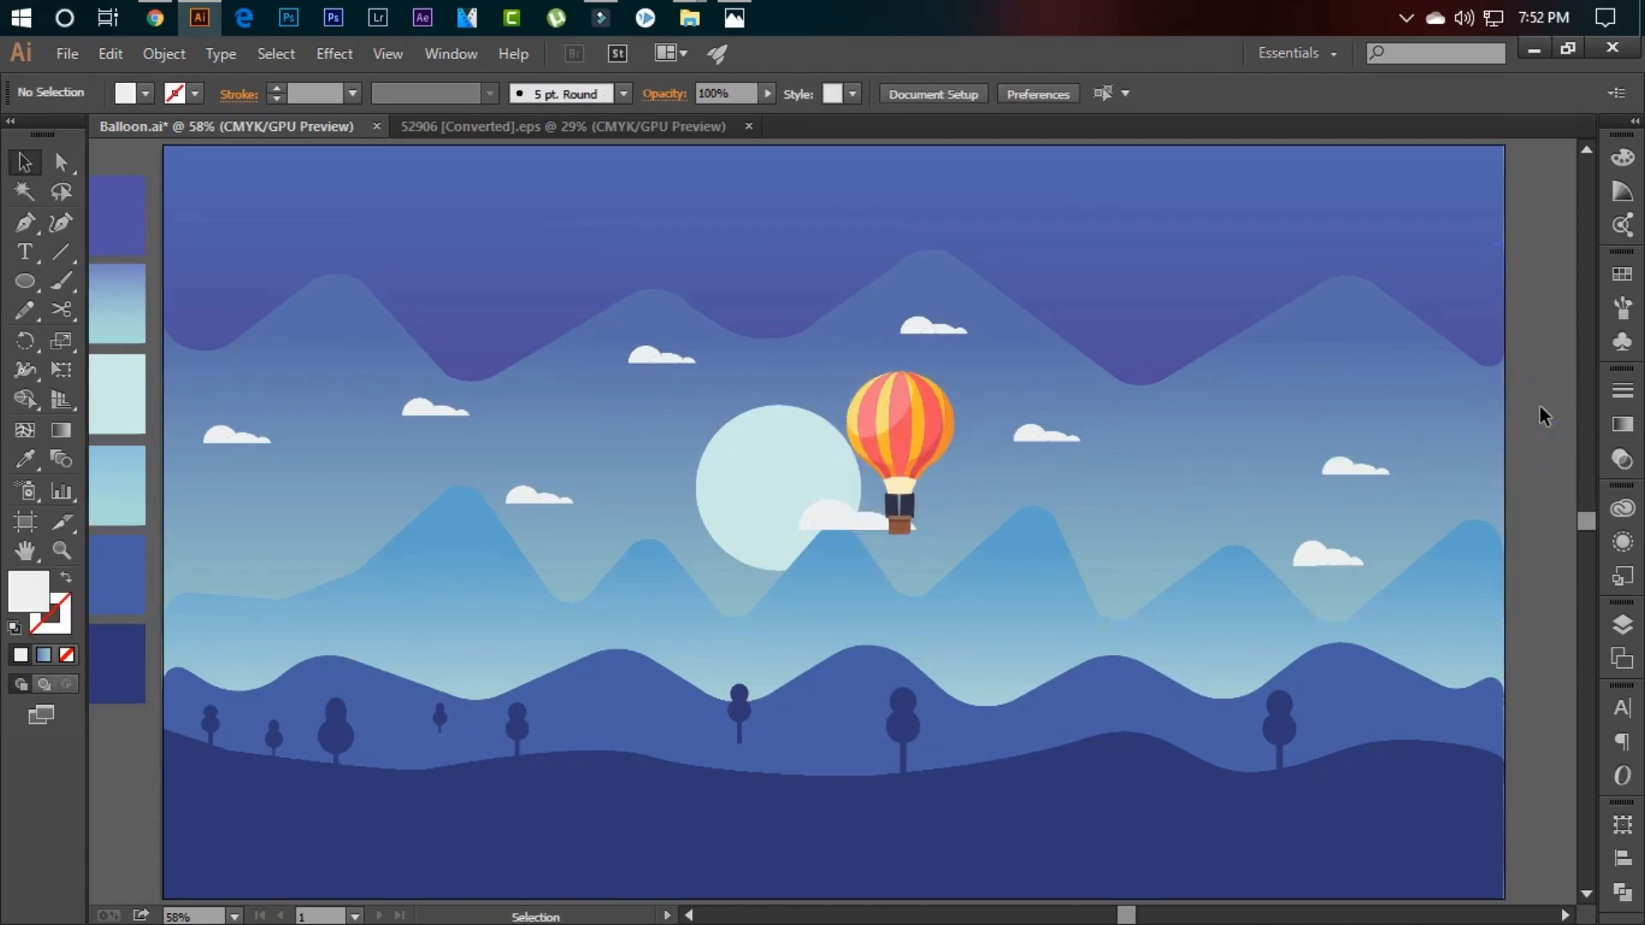
- Move the balloon up so its basket overlaps the moon's upper right part, and enlarge it slightly
double_click(884, 416)
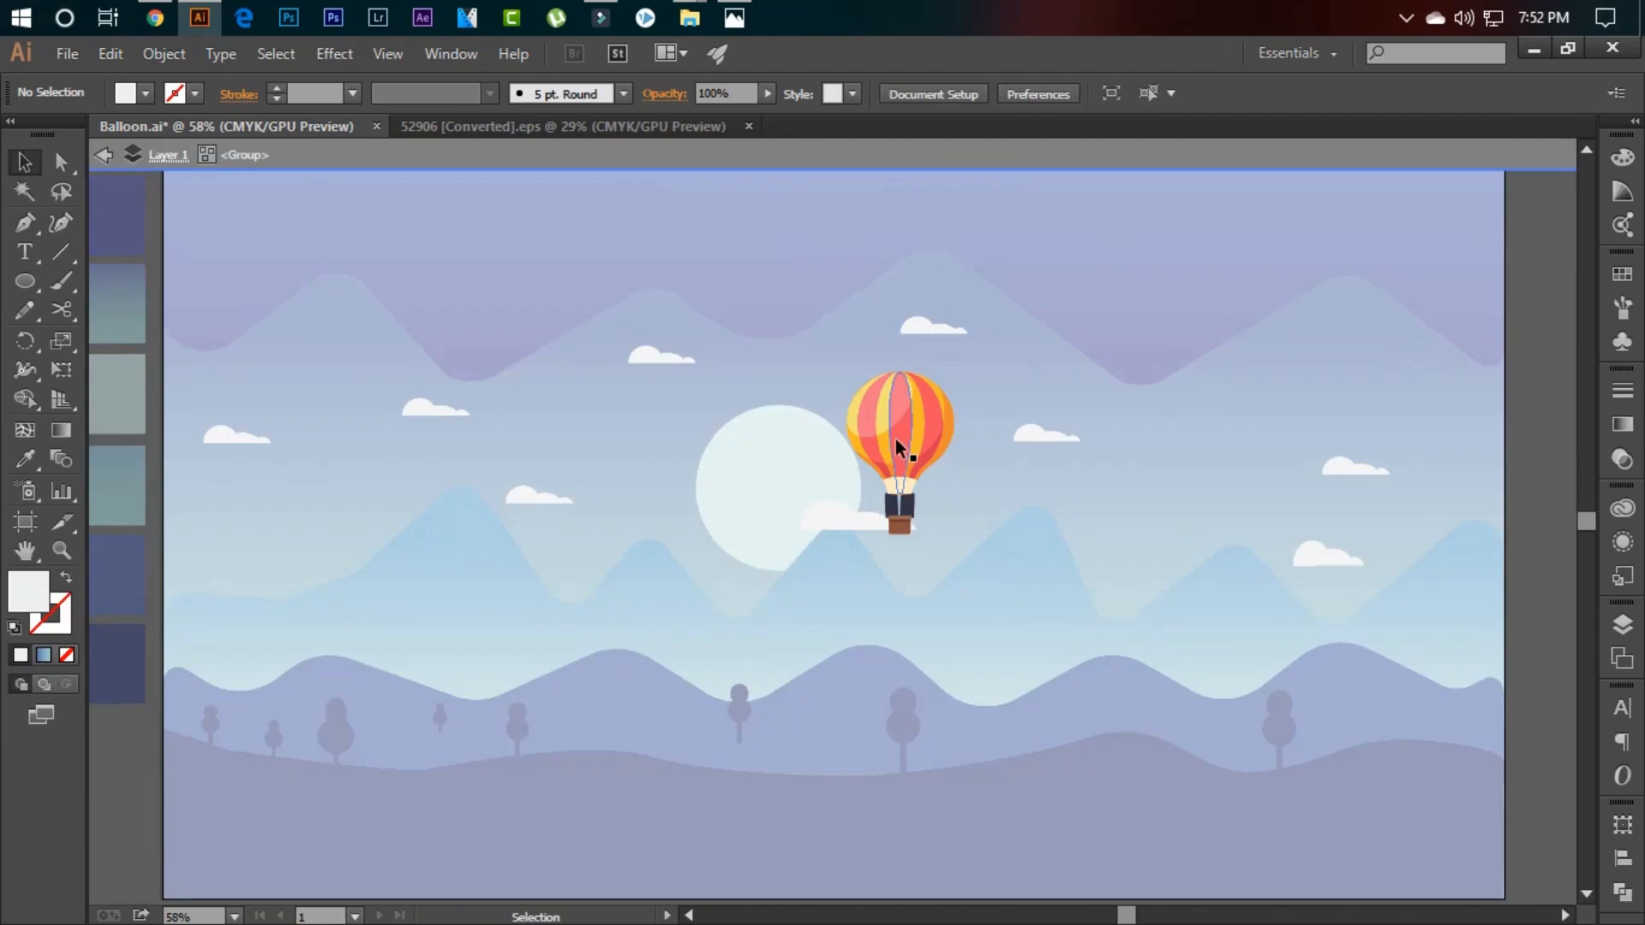
key("Escape")
left_click_drag(896, 439, 820, 376)
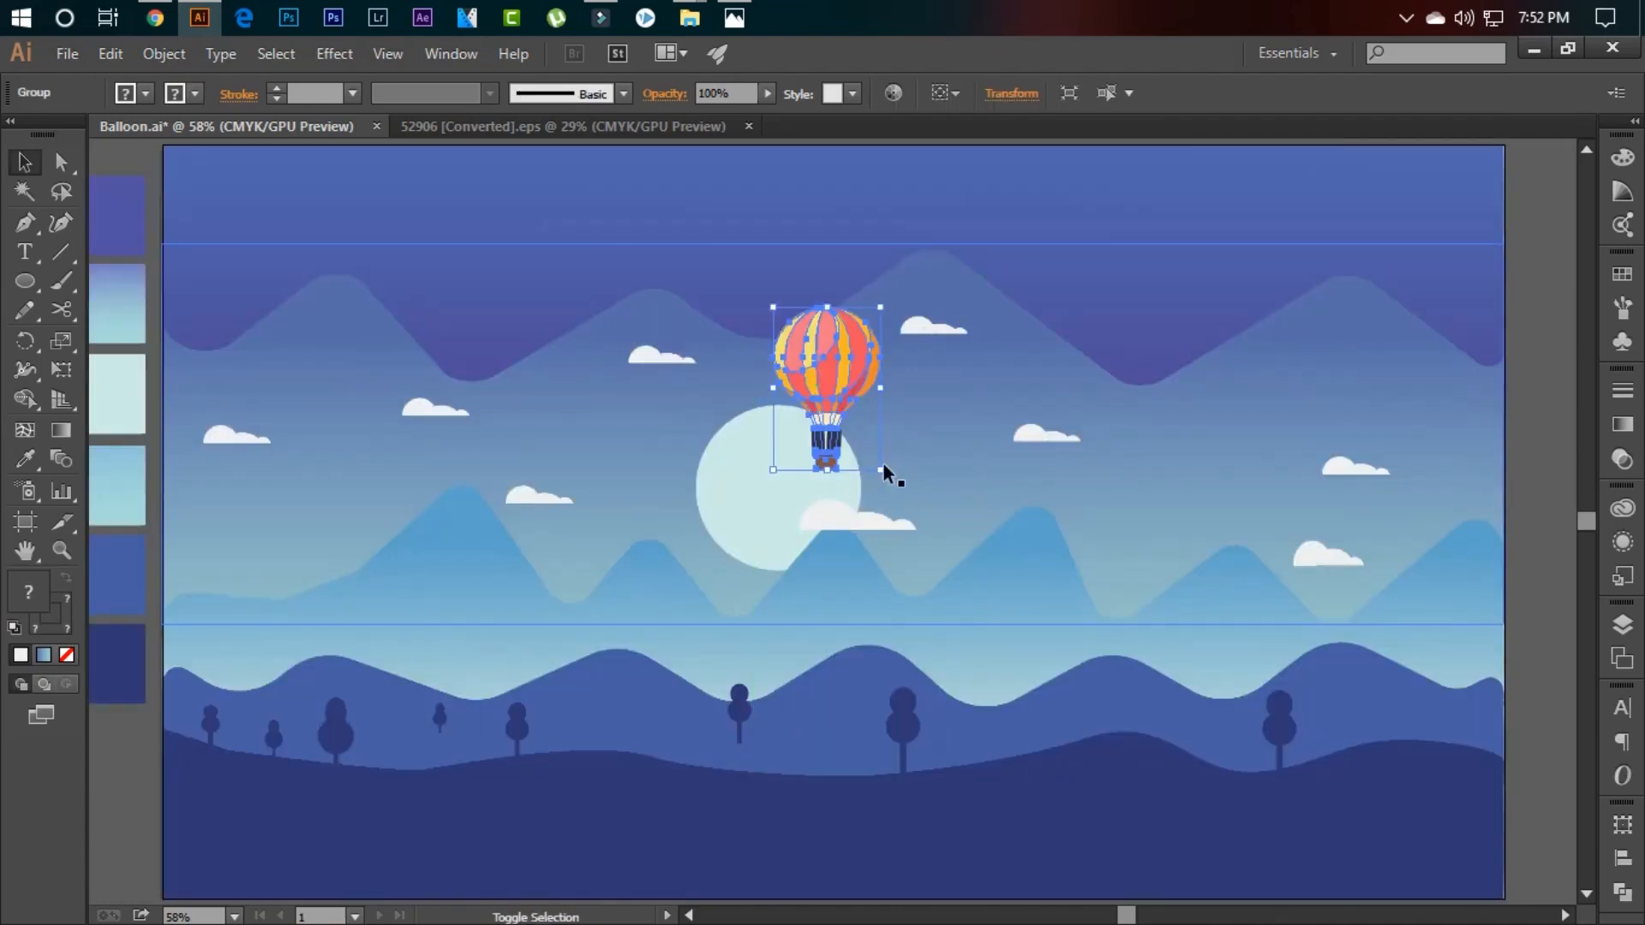
left_click_drag(882, 470, 892, 487)
left_click(1538, 499)
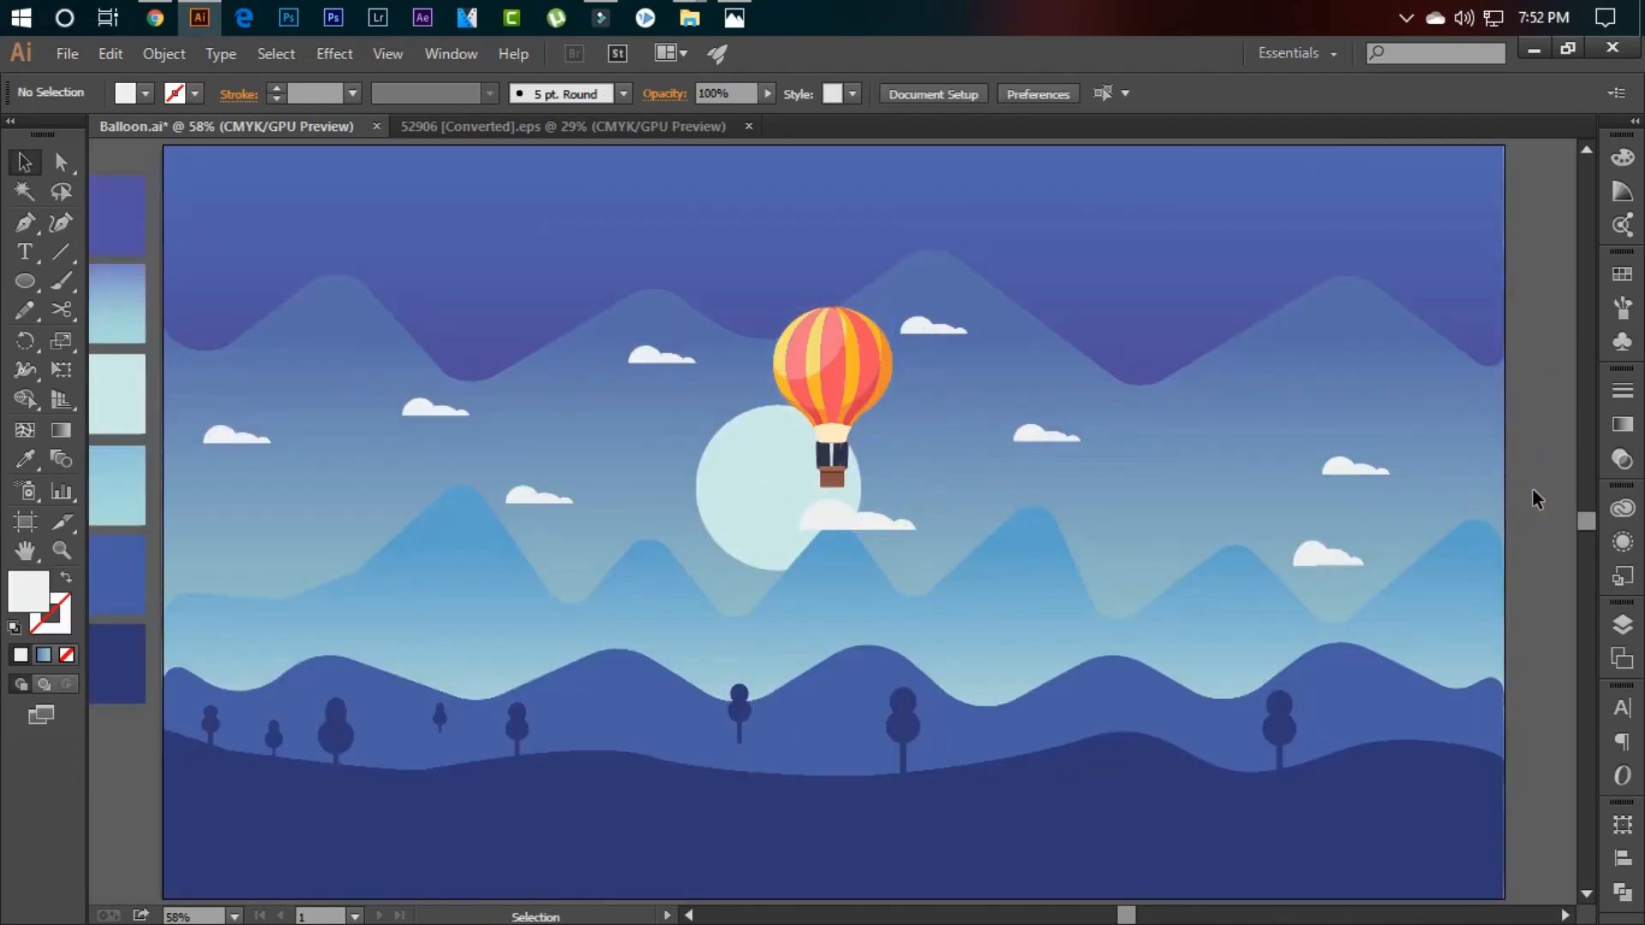
- Move the cloud at the balloon's upper right onto the balloon's right side and bring it in front of the balloon
key("ctrl+minus")
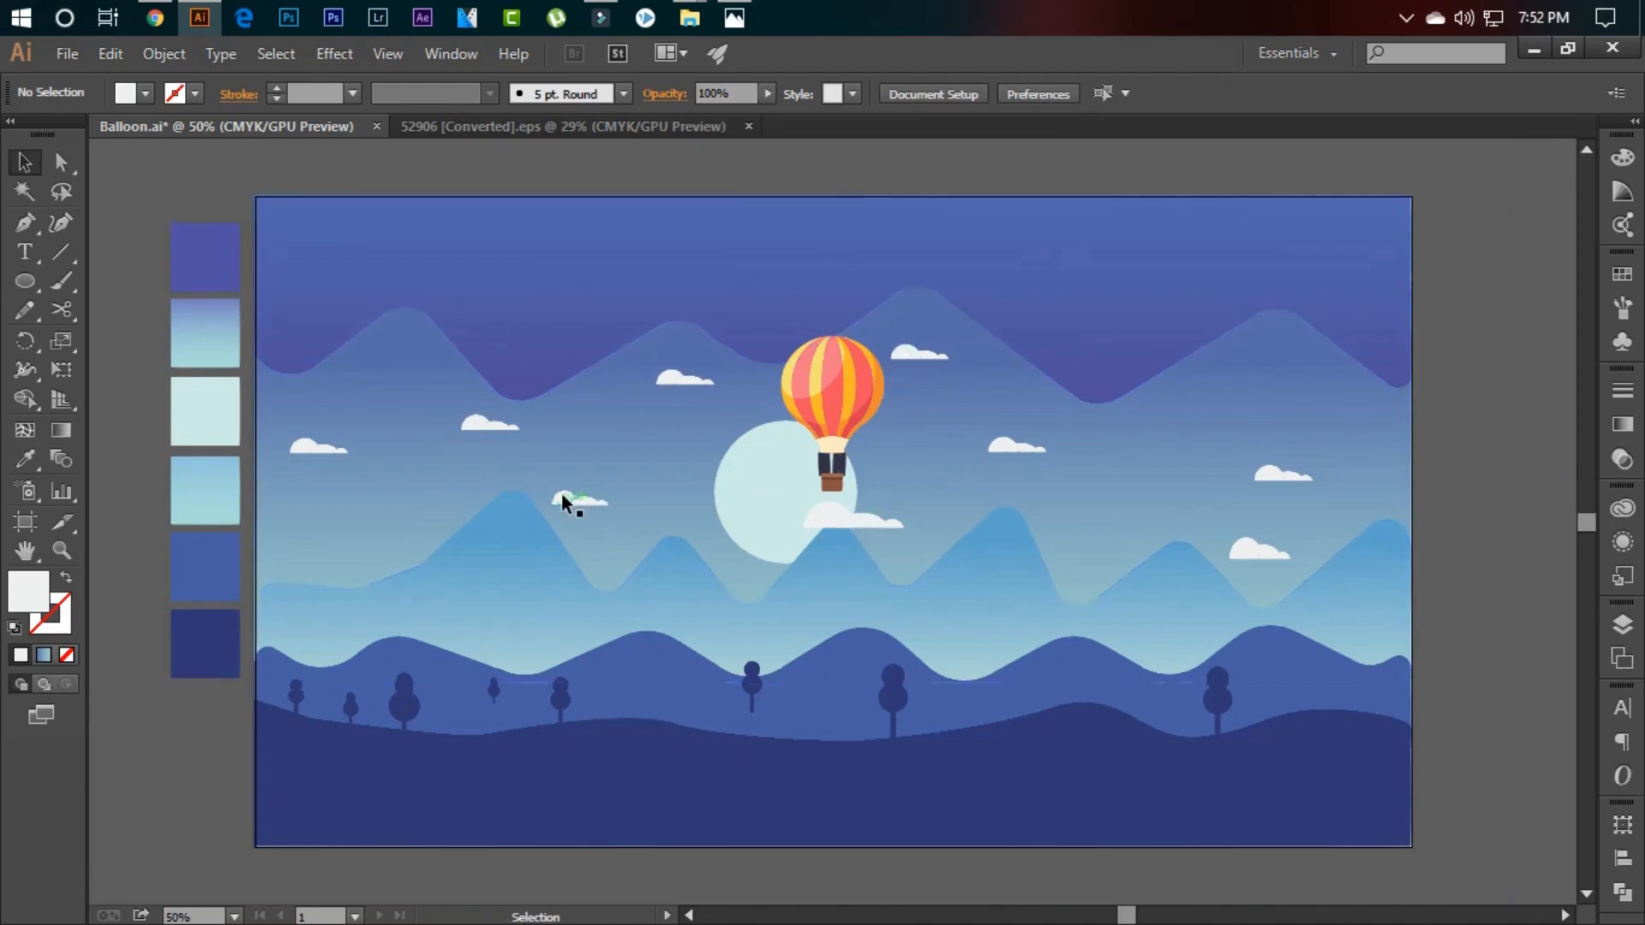
left_click_drag(563, 495, 864, 393)
left_click_drag(951, 418, 873, 390)
left_click(1485, 415)
left_click(947, 393)
left_click(892, 379)
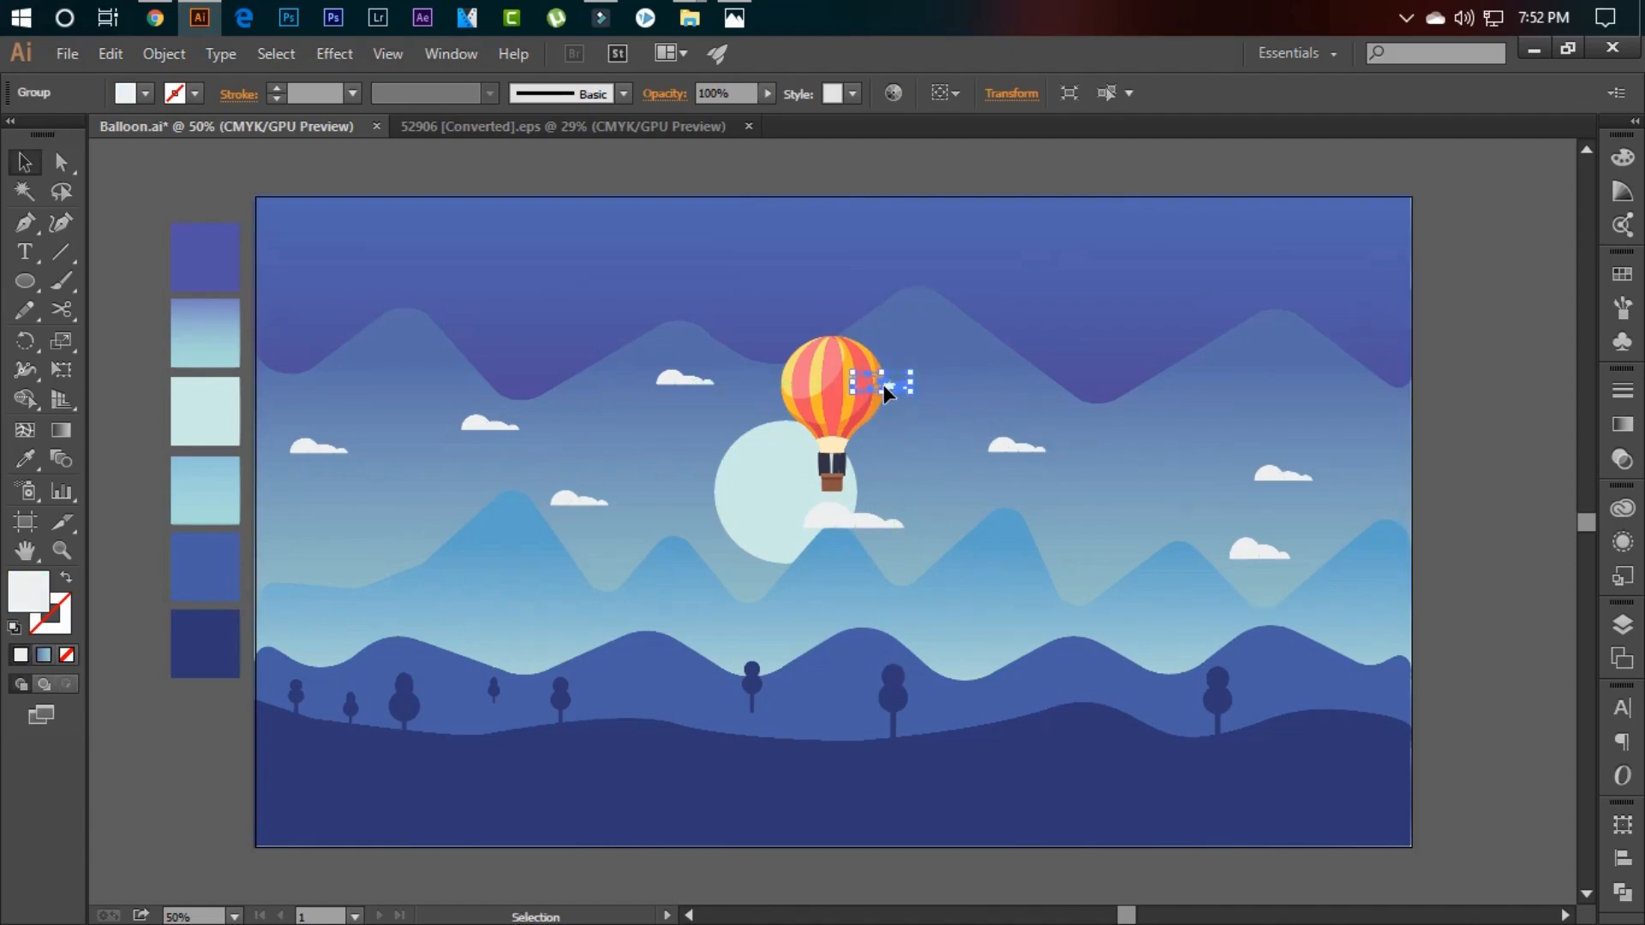
left_click(1464, 423)
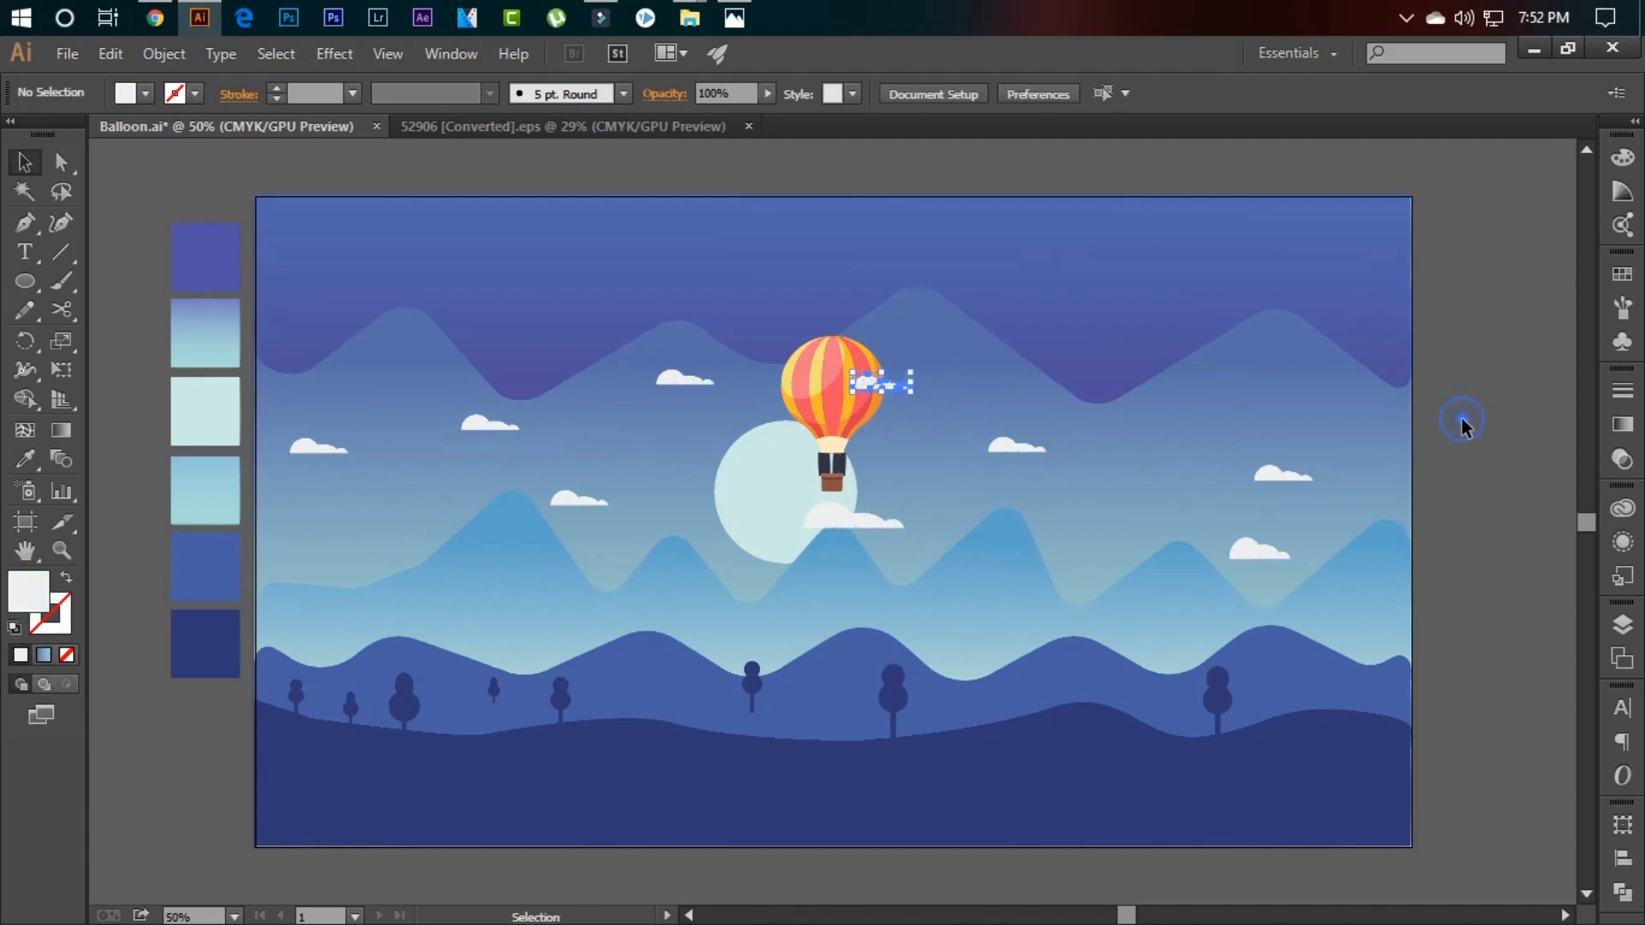
- Paste another copy of the small cloud and place it in the upper right sky, left of the right mountain's peak
key("ctrl+v")
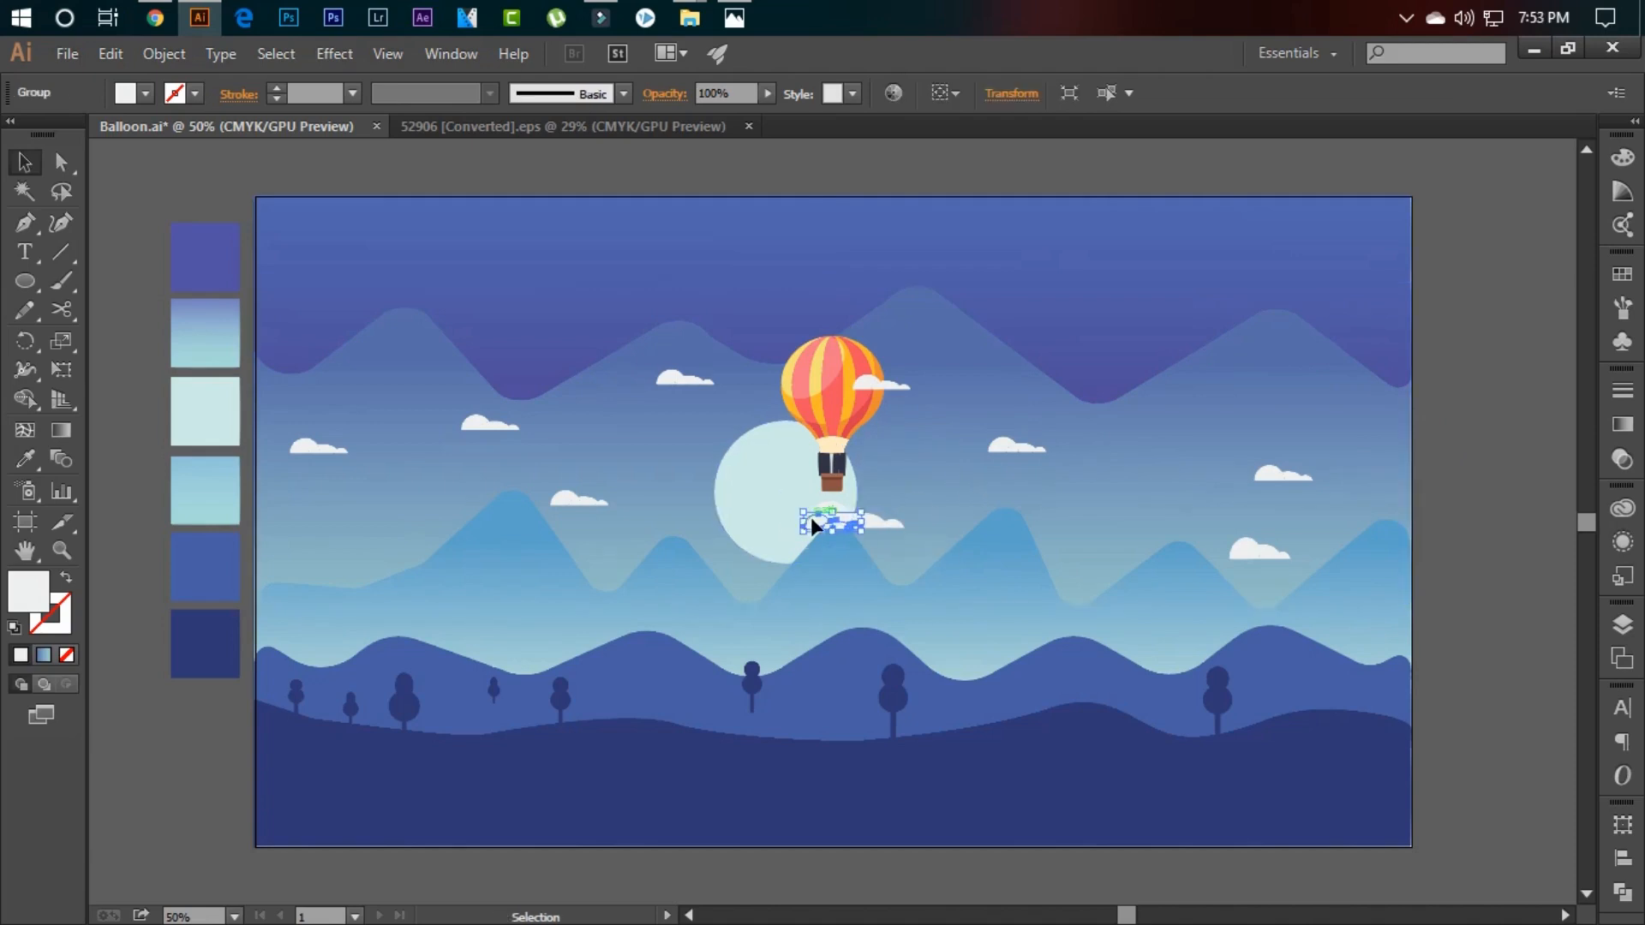
left_click_drag(811, 517, 1215, 373)
double_click(1354, 415)
double_click(1539, 364)
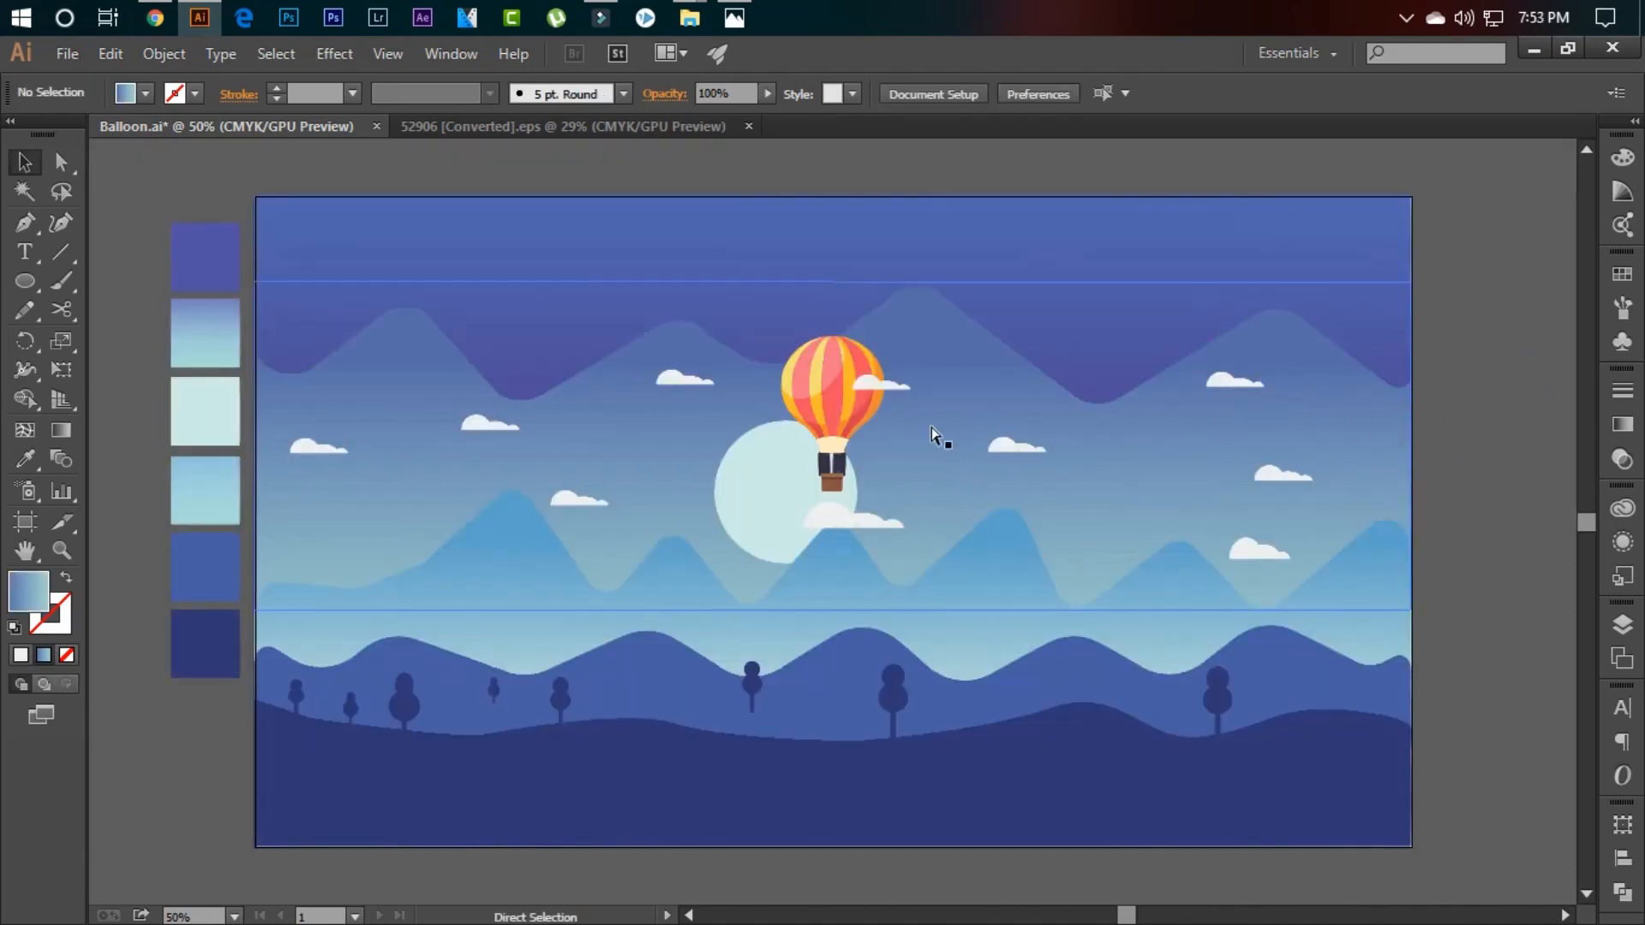
- Paste one more small cloud and place it low in the left sky, beside the leftmost blue mountain
key("ctrl+v")
left_click_drag(813, 521, 336, 545)
left_click(1514, 456)
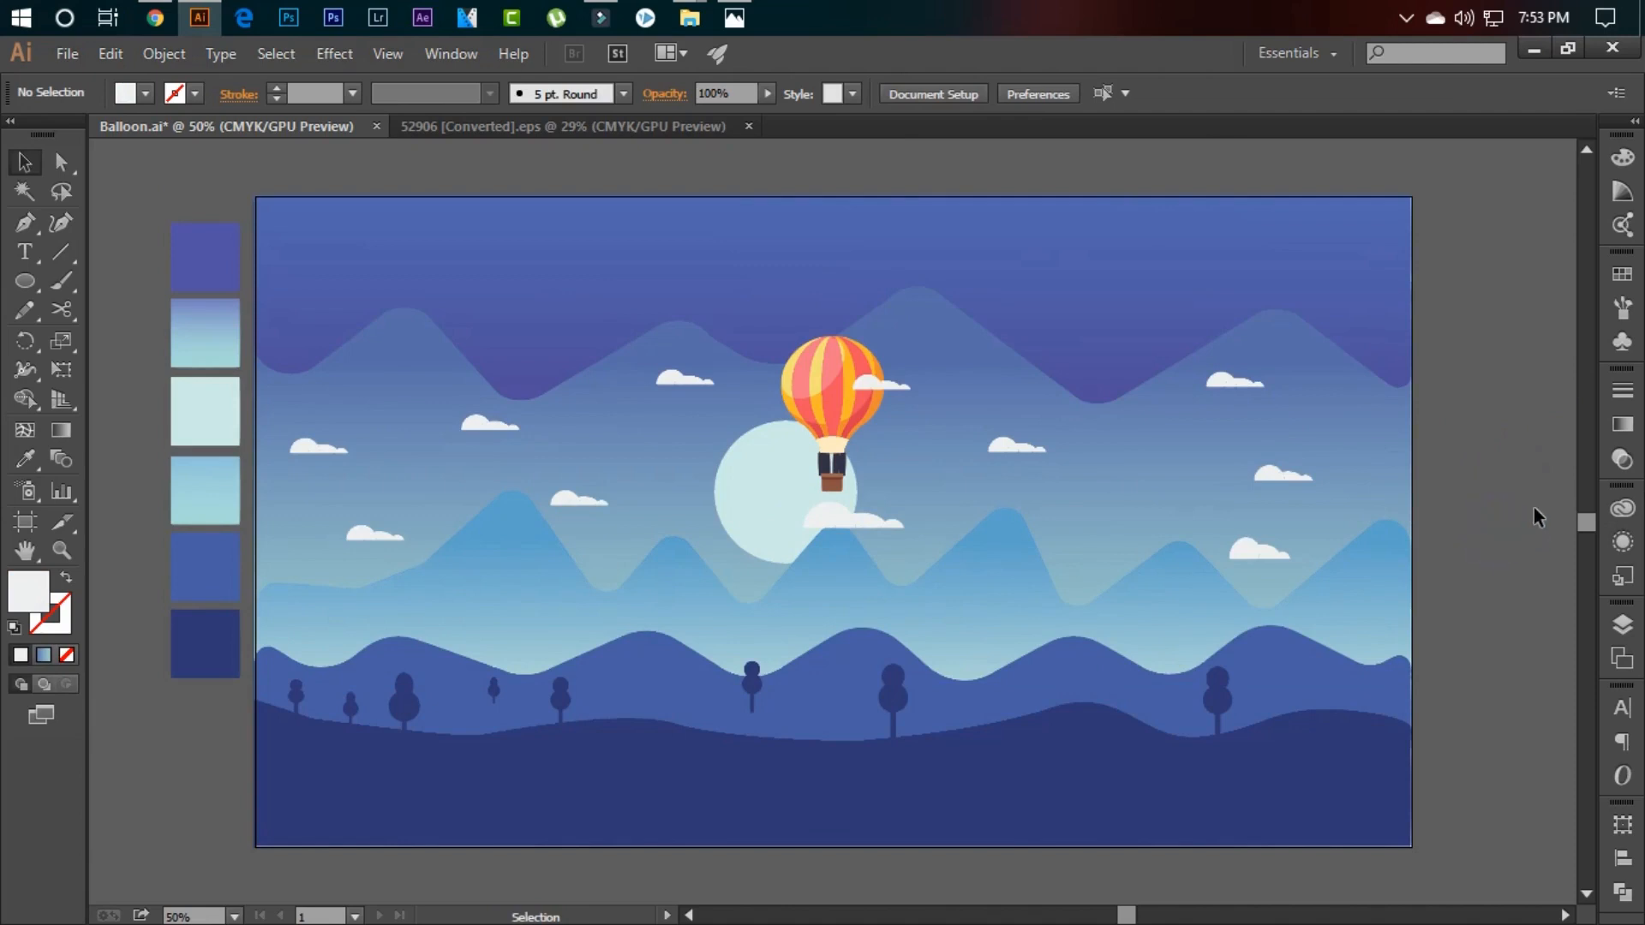
- Move the smallest tree on the left up onto the ridge of the middle hills
left_click(494, 690)
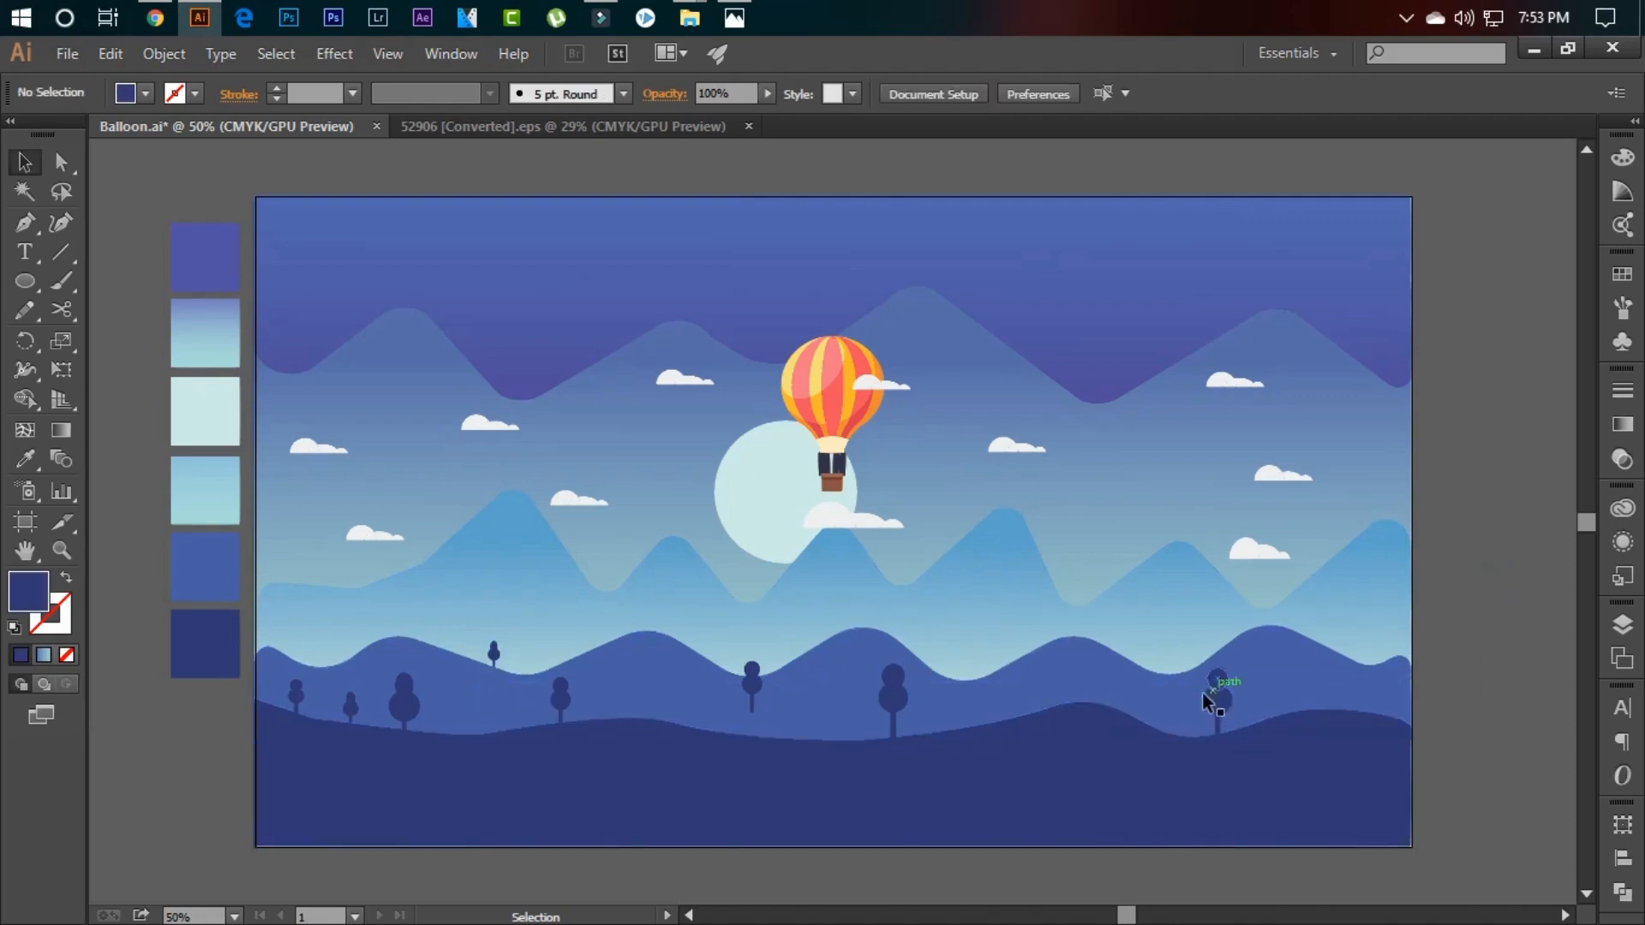
double_click(561, 698)
left_click(564, 701)
key("Escape")
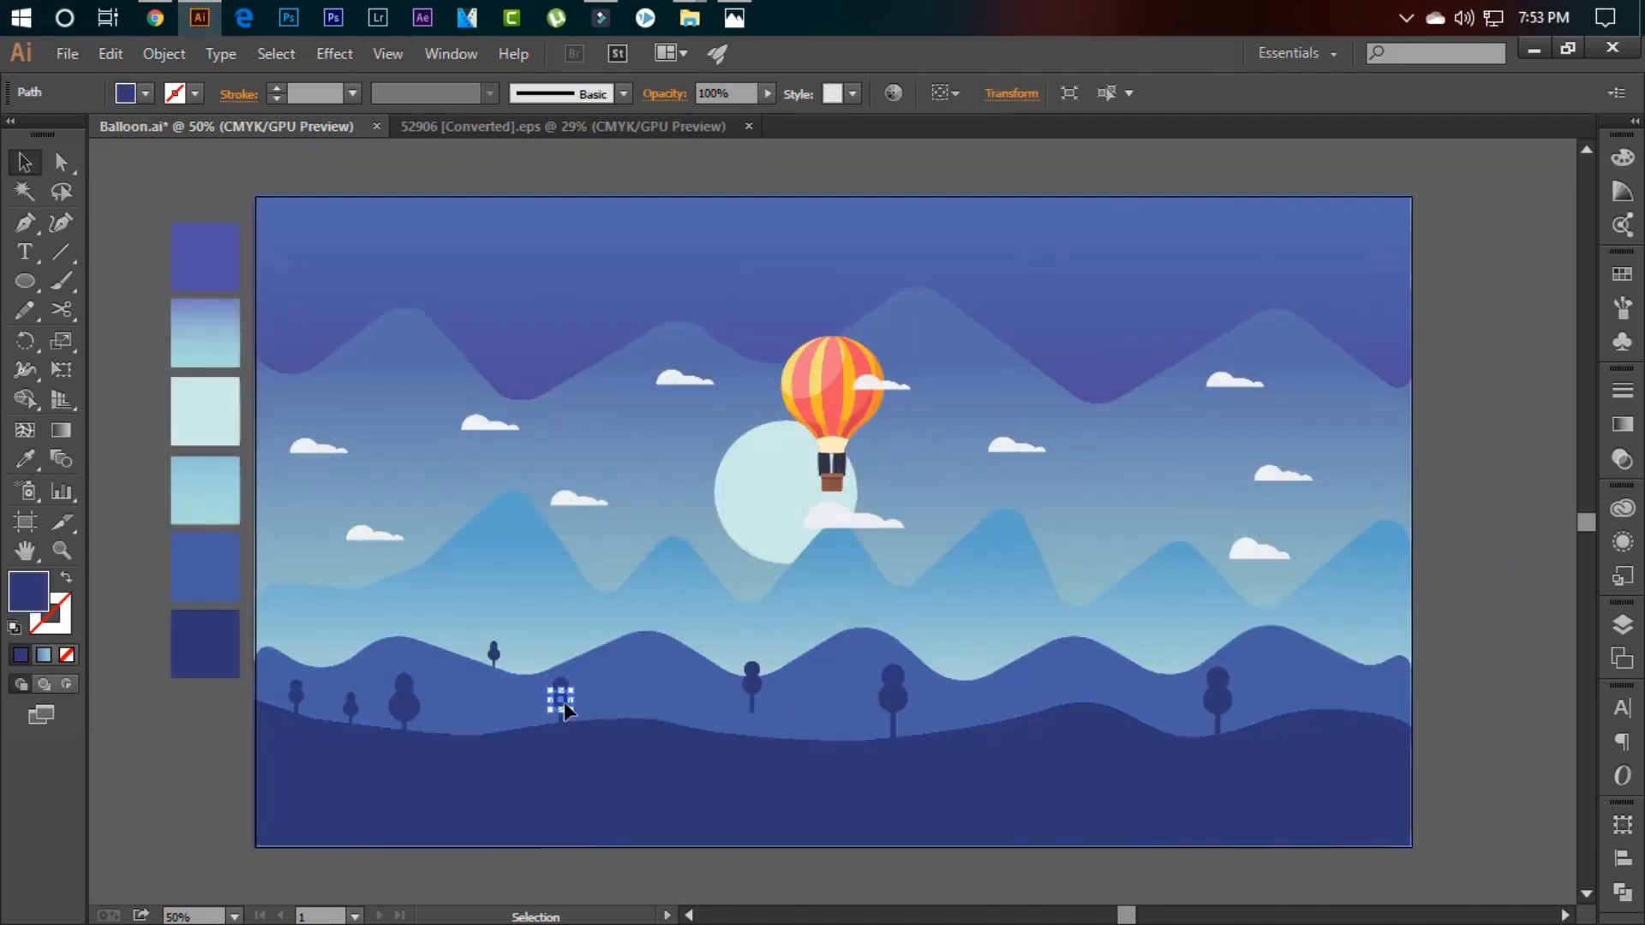
double_click(563, 706)
double_click(1468, 687)
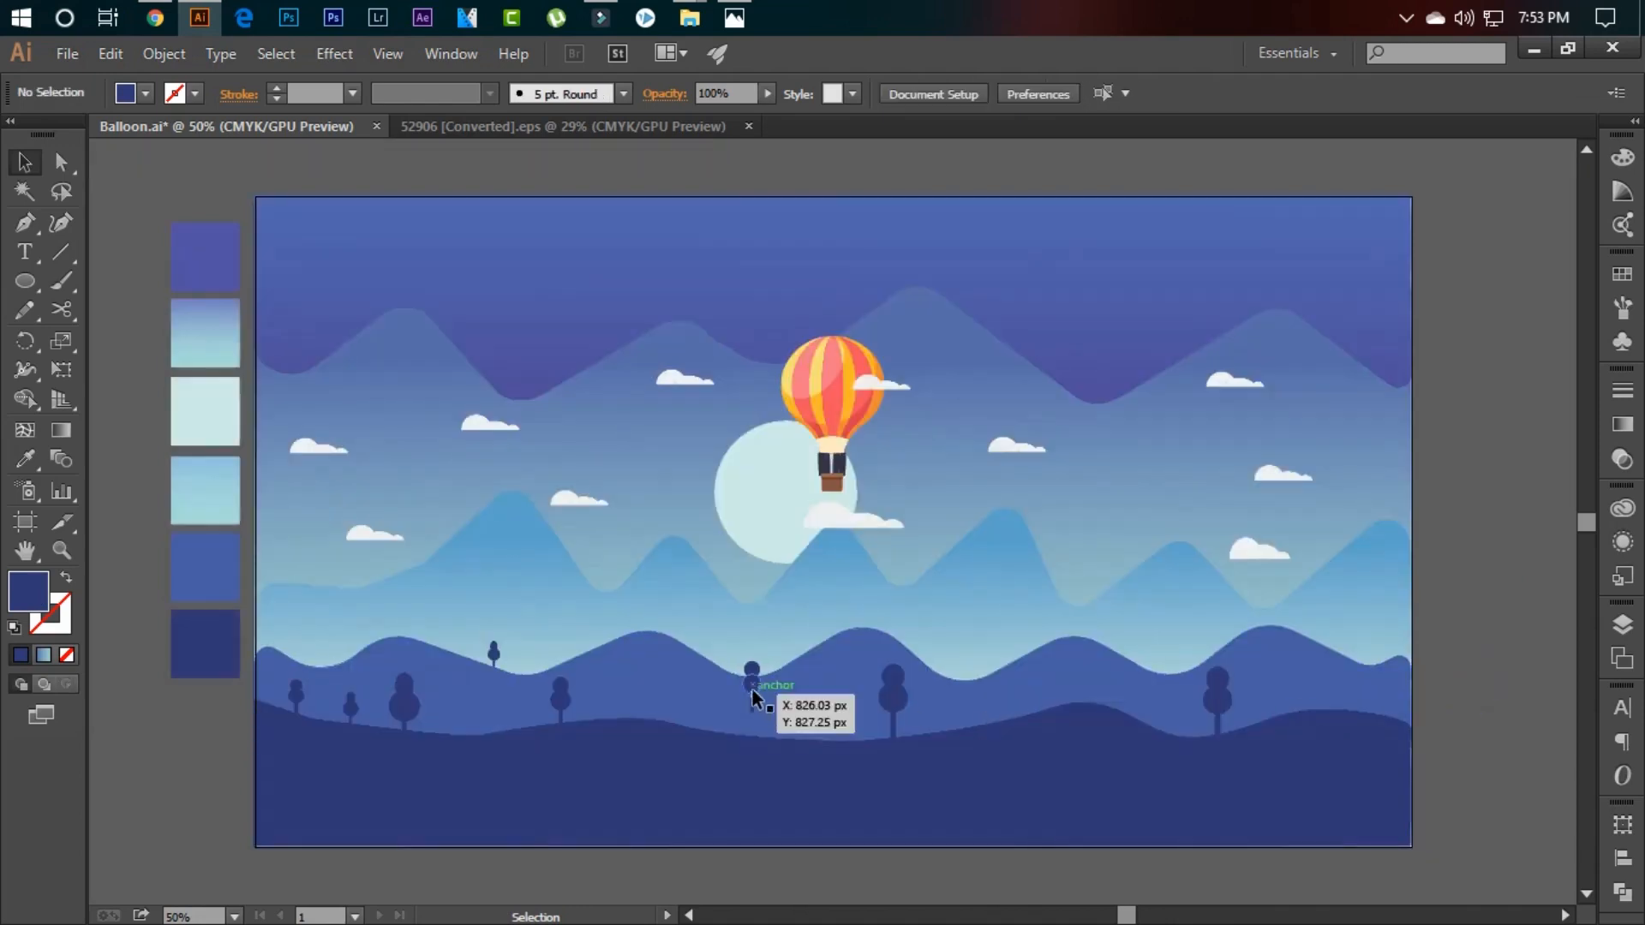
- Copy the smallest ridge tree, paste it and move it straight down onto the middle hill's ridge below the balloon
left_click(754, 693)
left_click(494, 658)
key("ctrl+c")
key("ctrl+v")
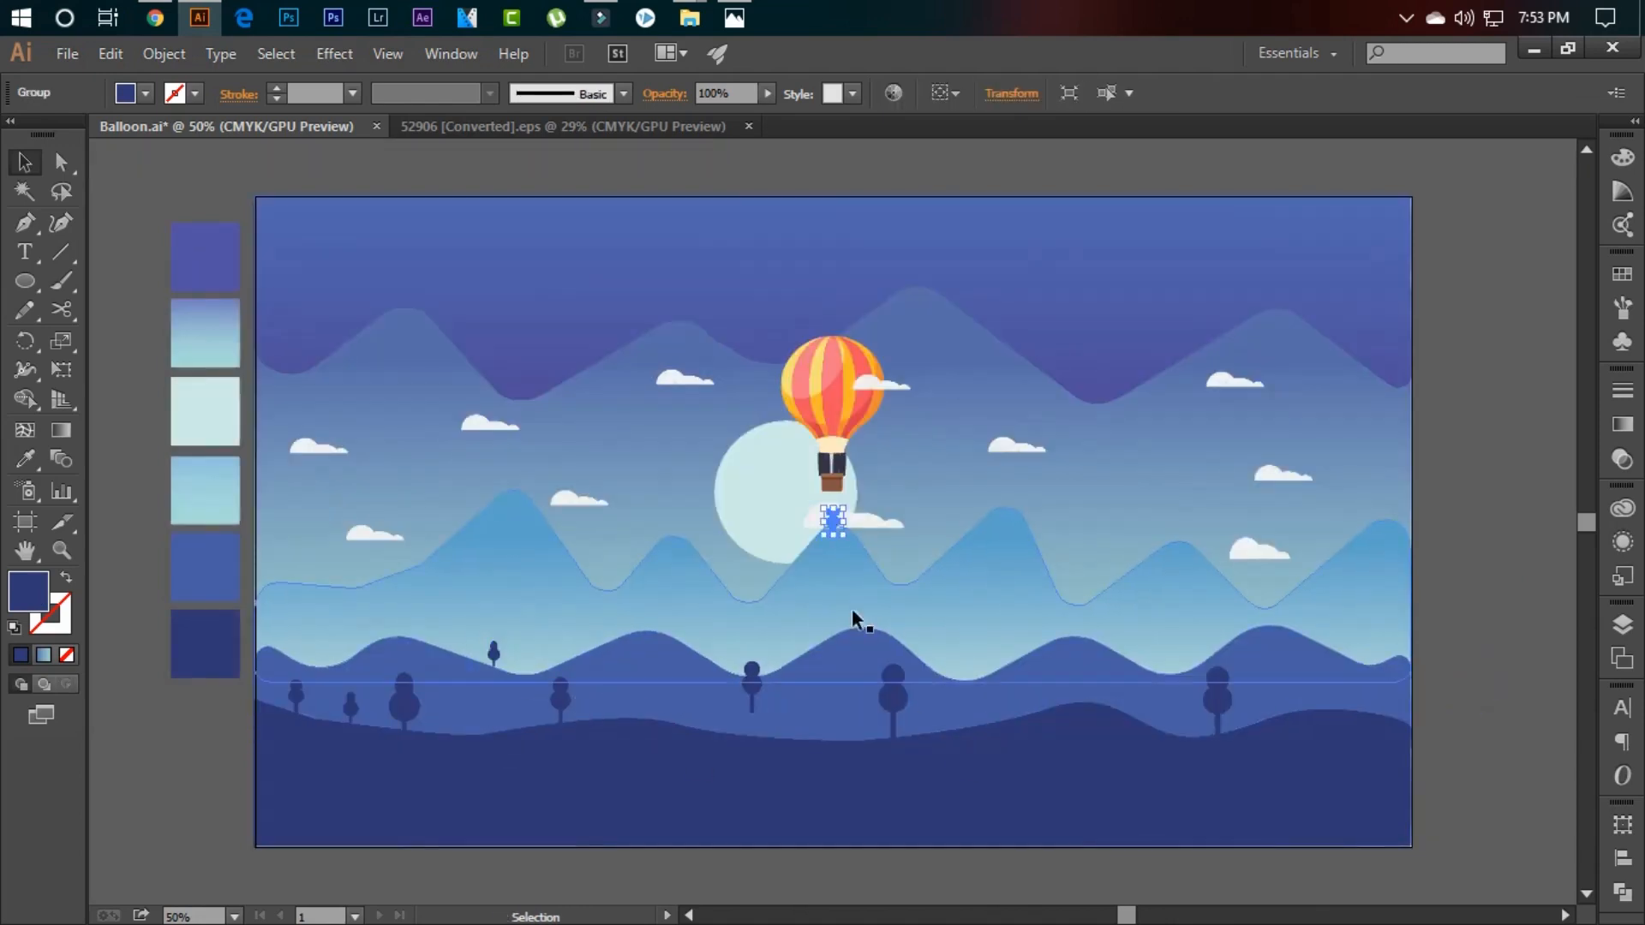
key("shift+Down")
key("shift+Down")
key("shift+Down")
key("shift+Down")
key("shift+Down")
key("shift+Down")
key("shift+Down")
key("shift+Down")
key("shift+Down")
key("shift+Down")
key("shift+Down")
key("shift+Down")
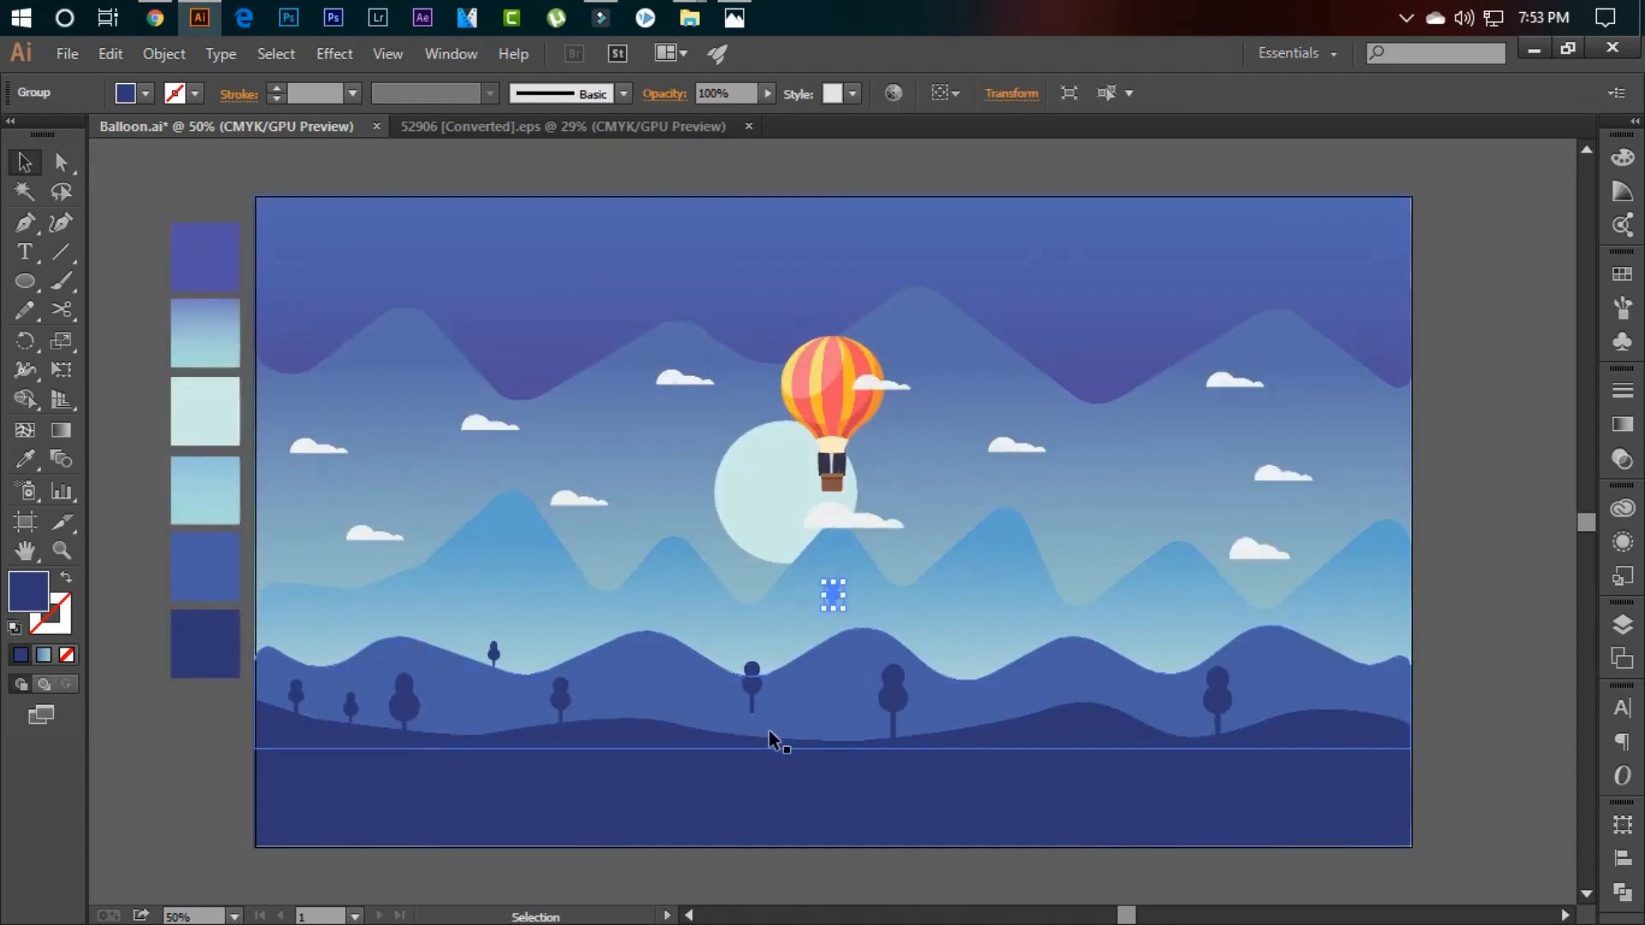
left_click(1488, 635)
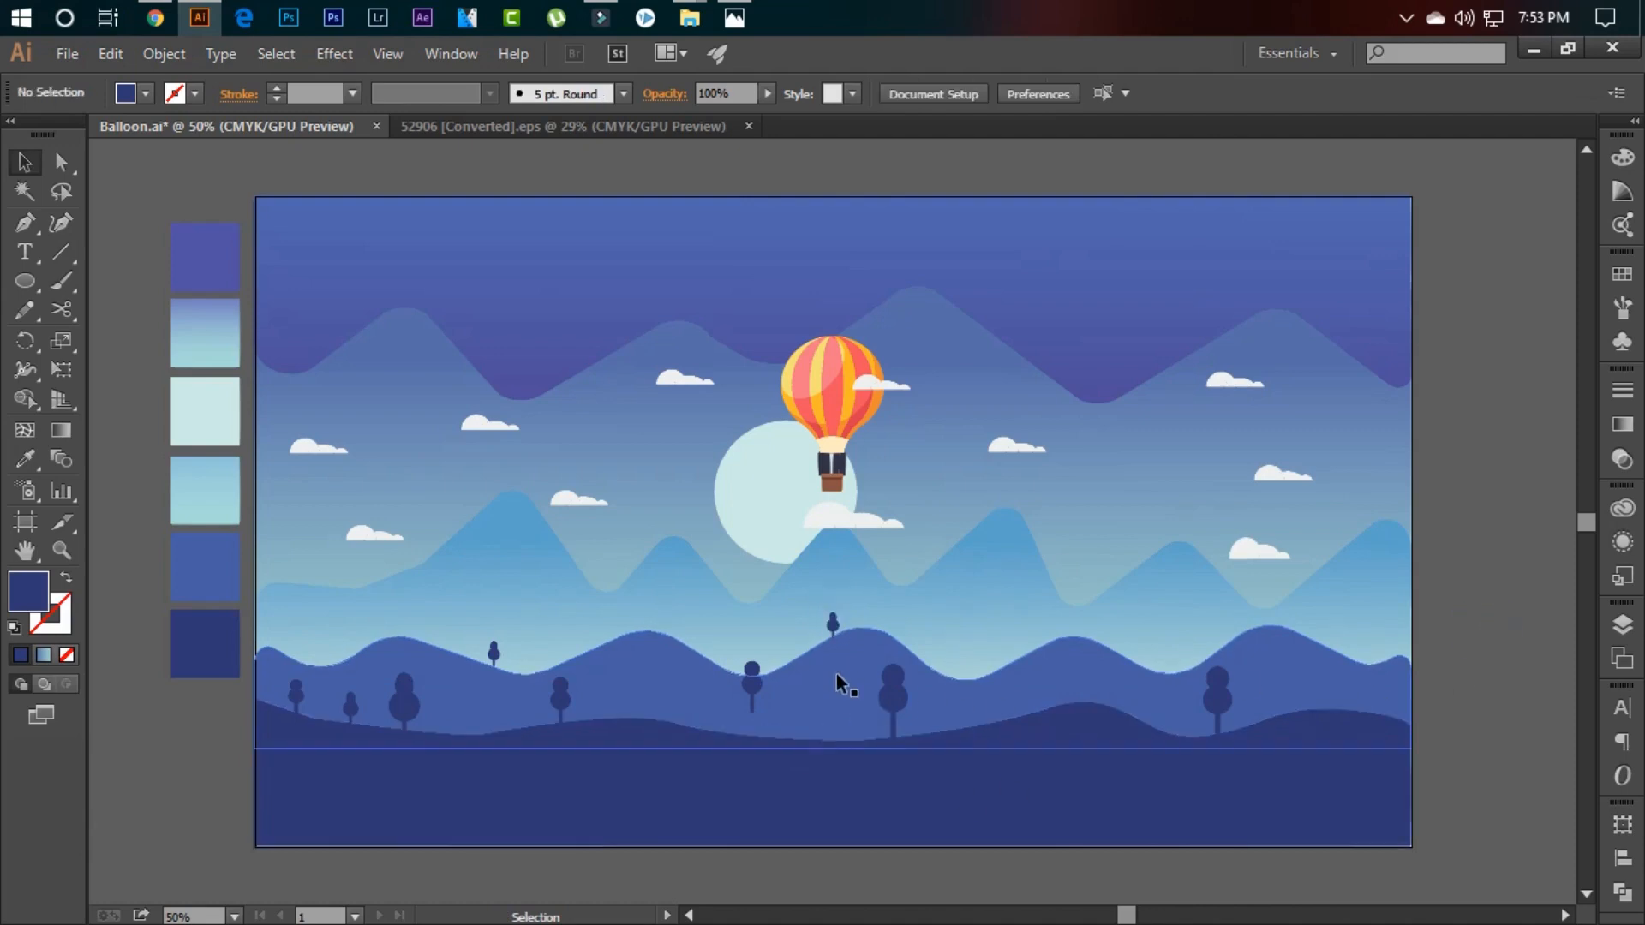
left_click(837, 673)
left_click(1470, 666)
- Paste another copy of the small ridge tree and place it on the right slope of the rightmost large hill
left_click(833, 624)
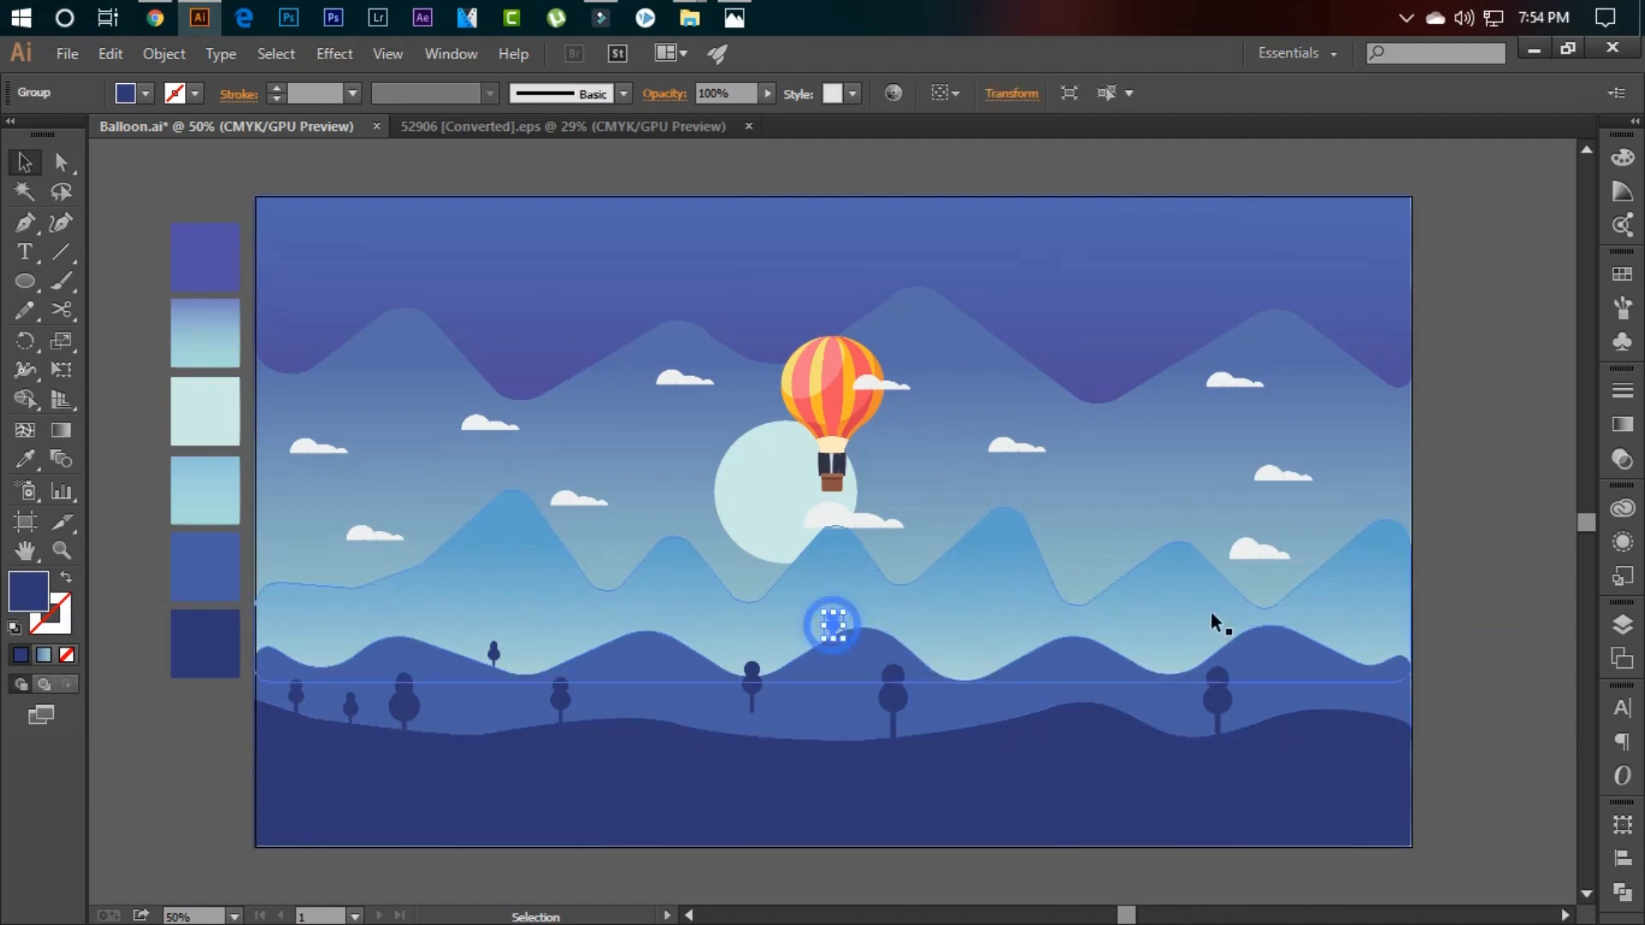
left_click(1503, 600)
key("ctrl+z")
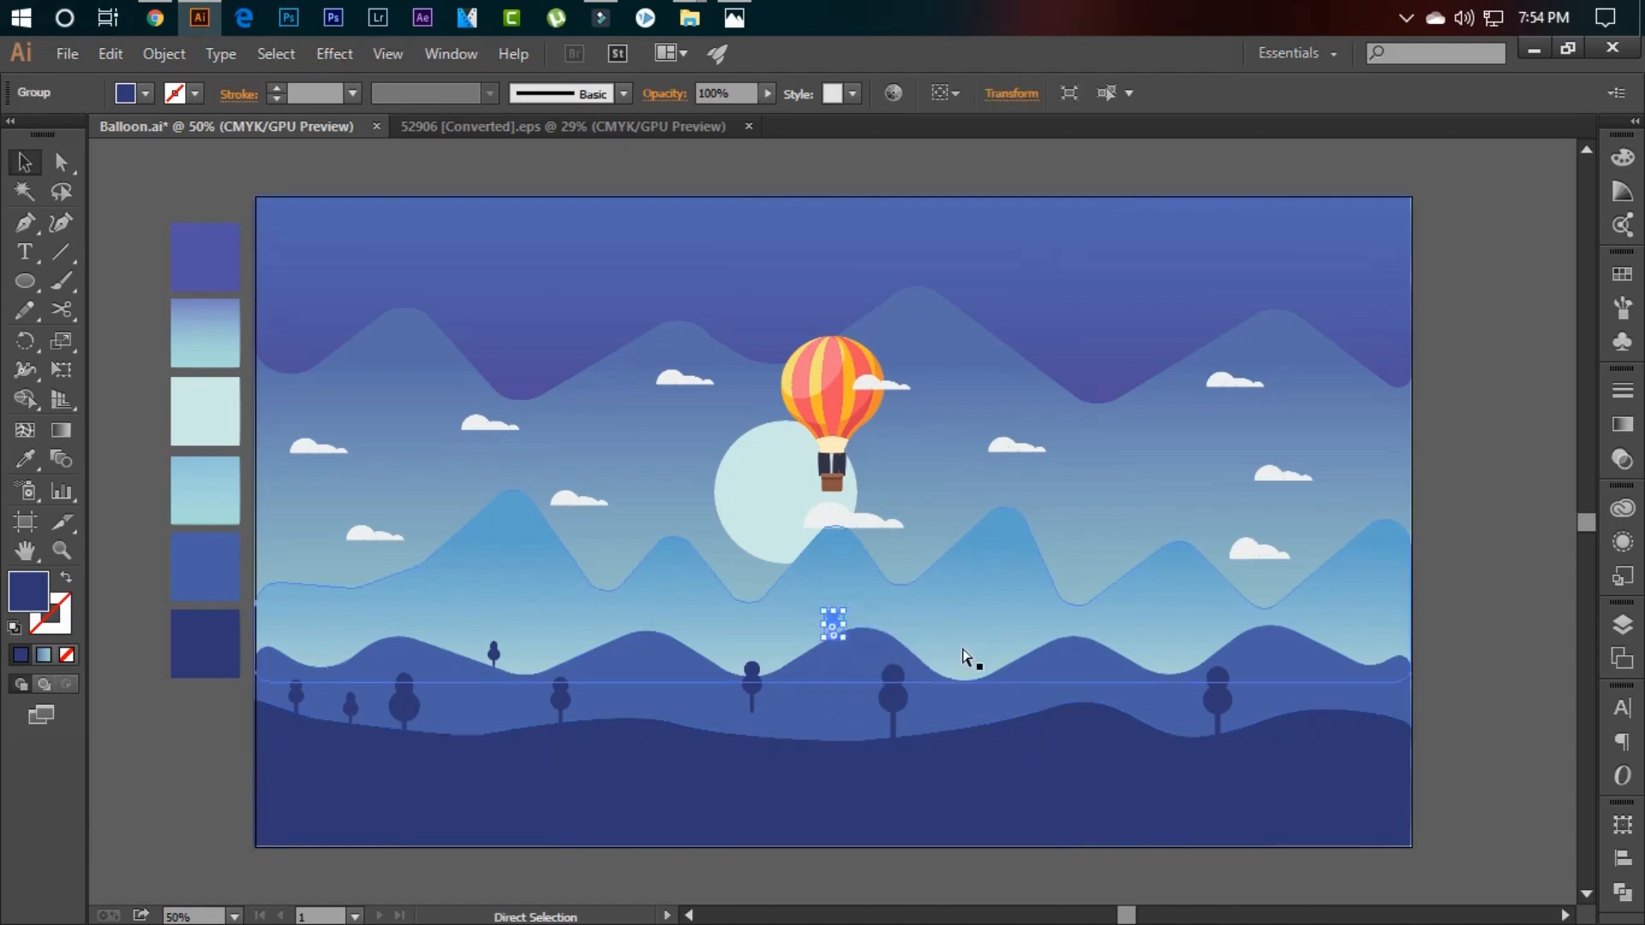
key("ctrl+v")
left_click_drag(839, 519, 1314, 621)
- Seat the newly pasted tree on the right hill's slope and widen its lower crown slightly
key("z")
double_click(1330, 640)
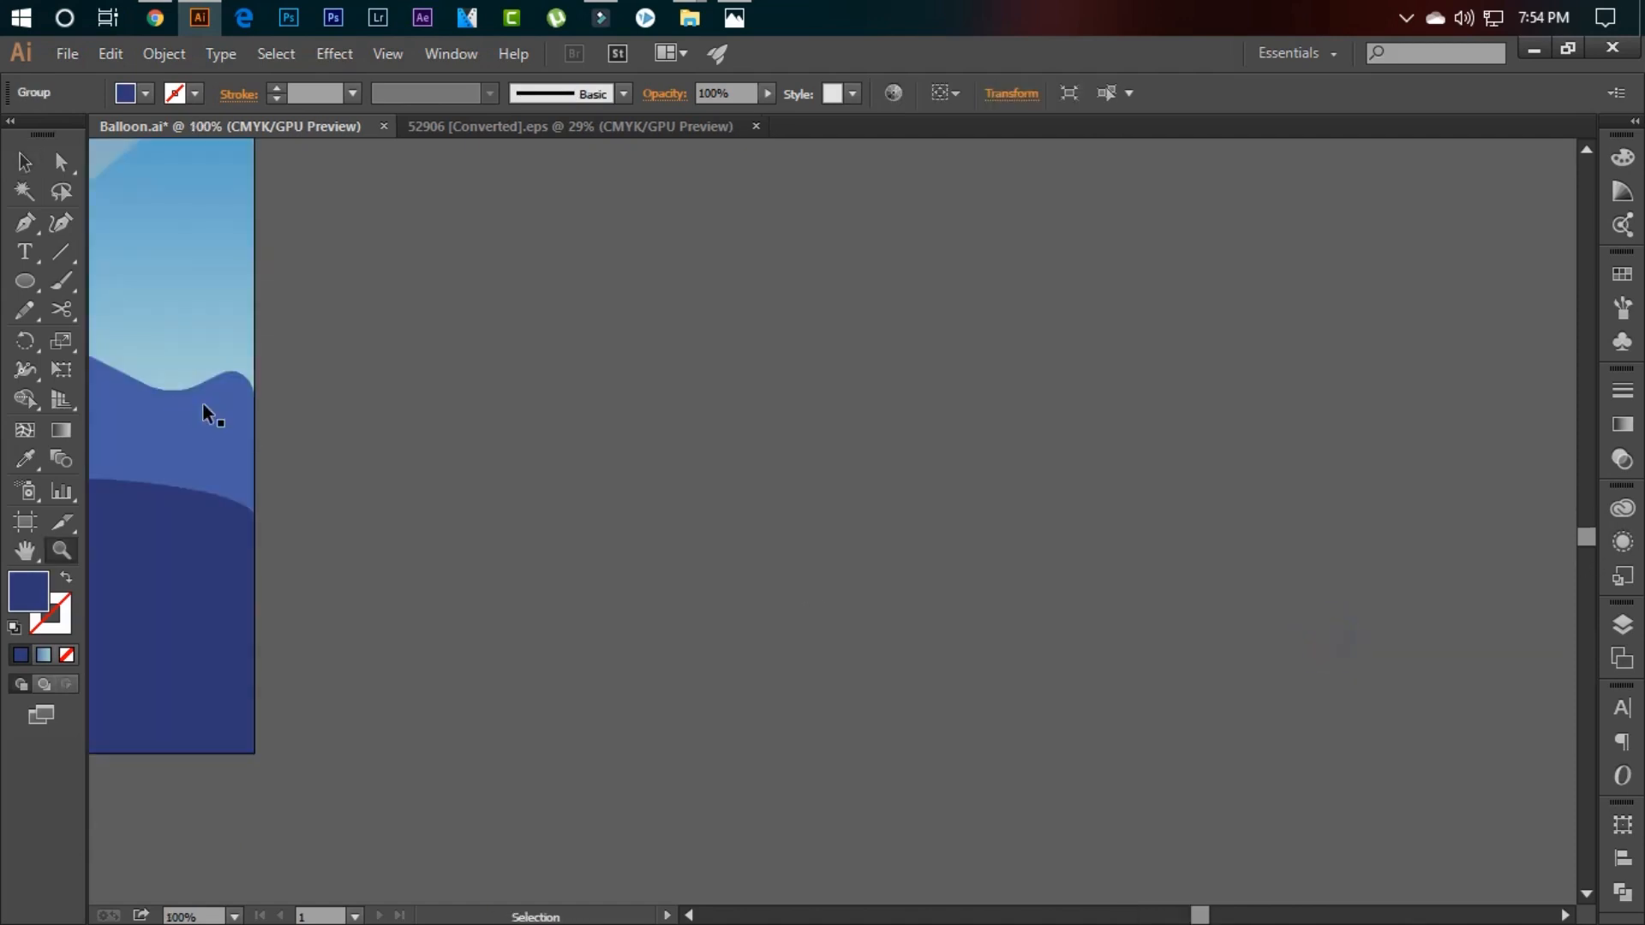
key("ctrl+minus")
key("ctrl+minus")
left_click(465, 408)
double_click(819, 542)
left_click(894, 531)
key("v")
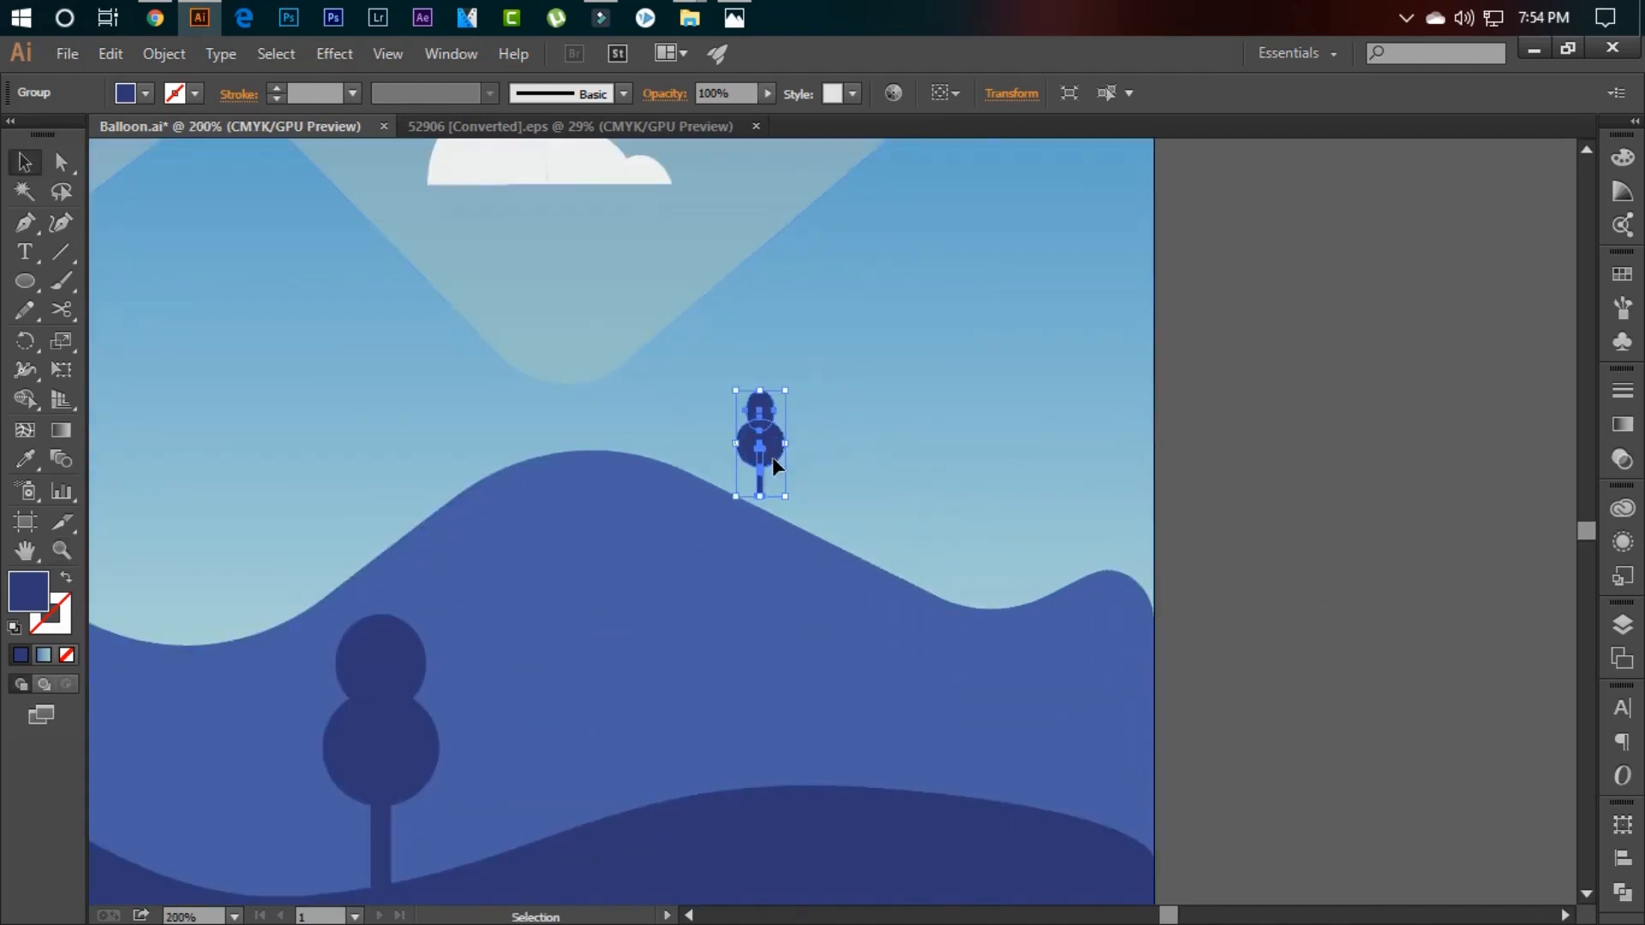
left_click_drag(773, 456, 781, 424)
left_click(1293, 464)
double_click(772, 462)
double_click(1221, 451)
double_click(763, 416)
double_click(1285, 415)
key("ctrl+0")
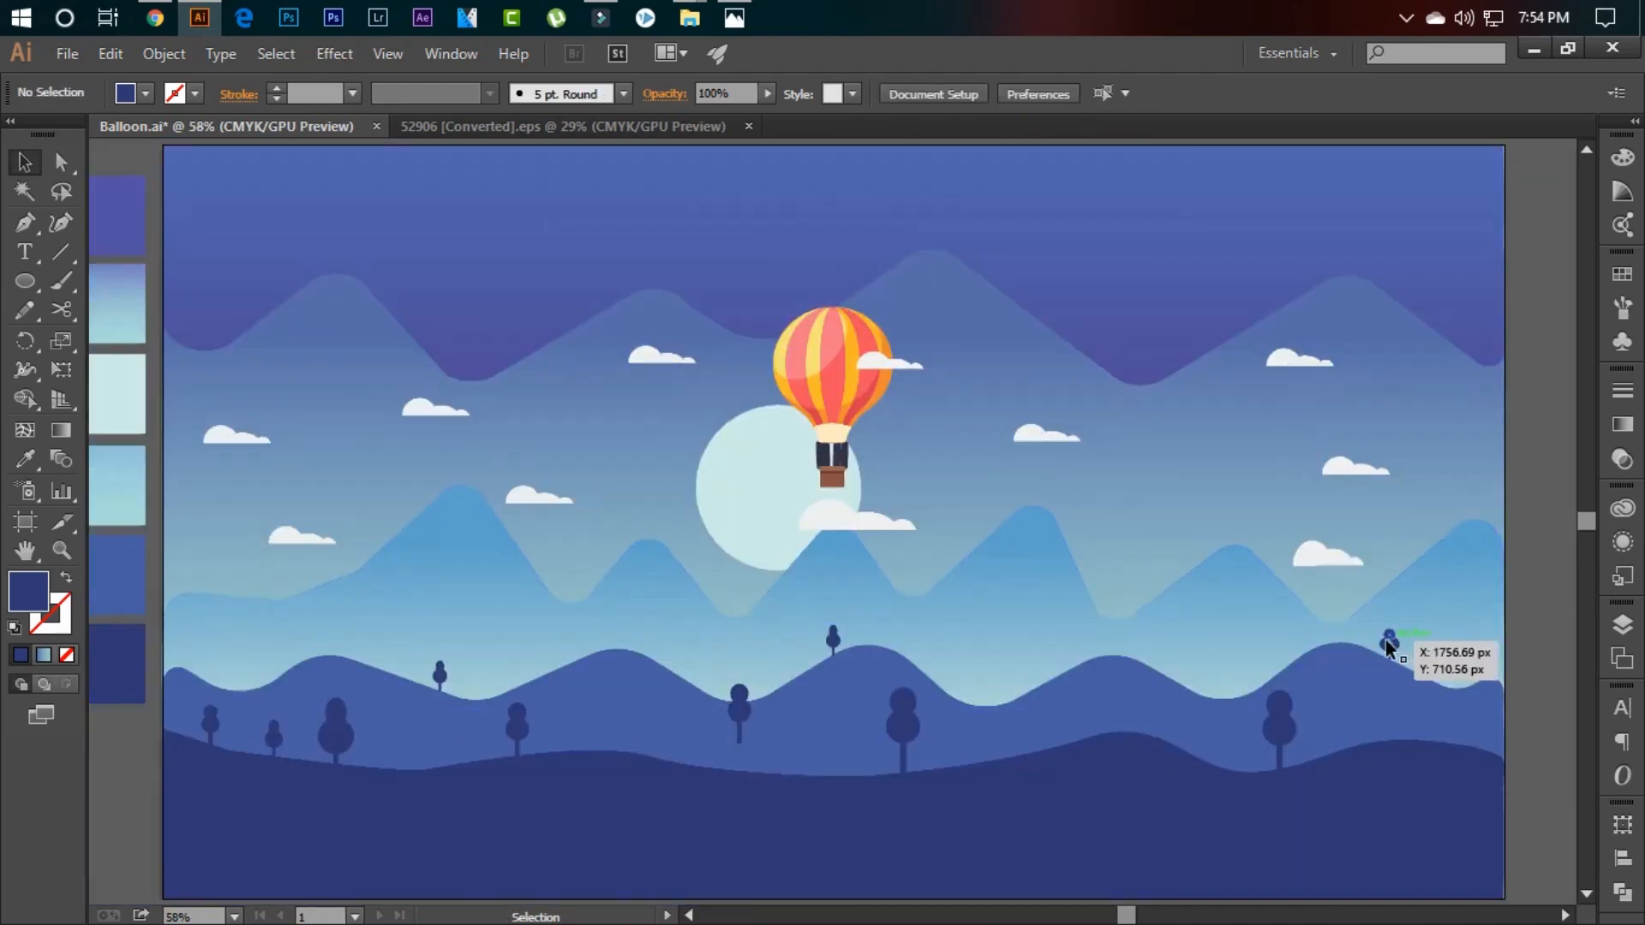
left_click(1524, 593)
left_click(1389, 645)
left_click(1521, 632)
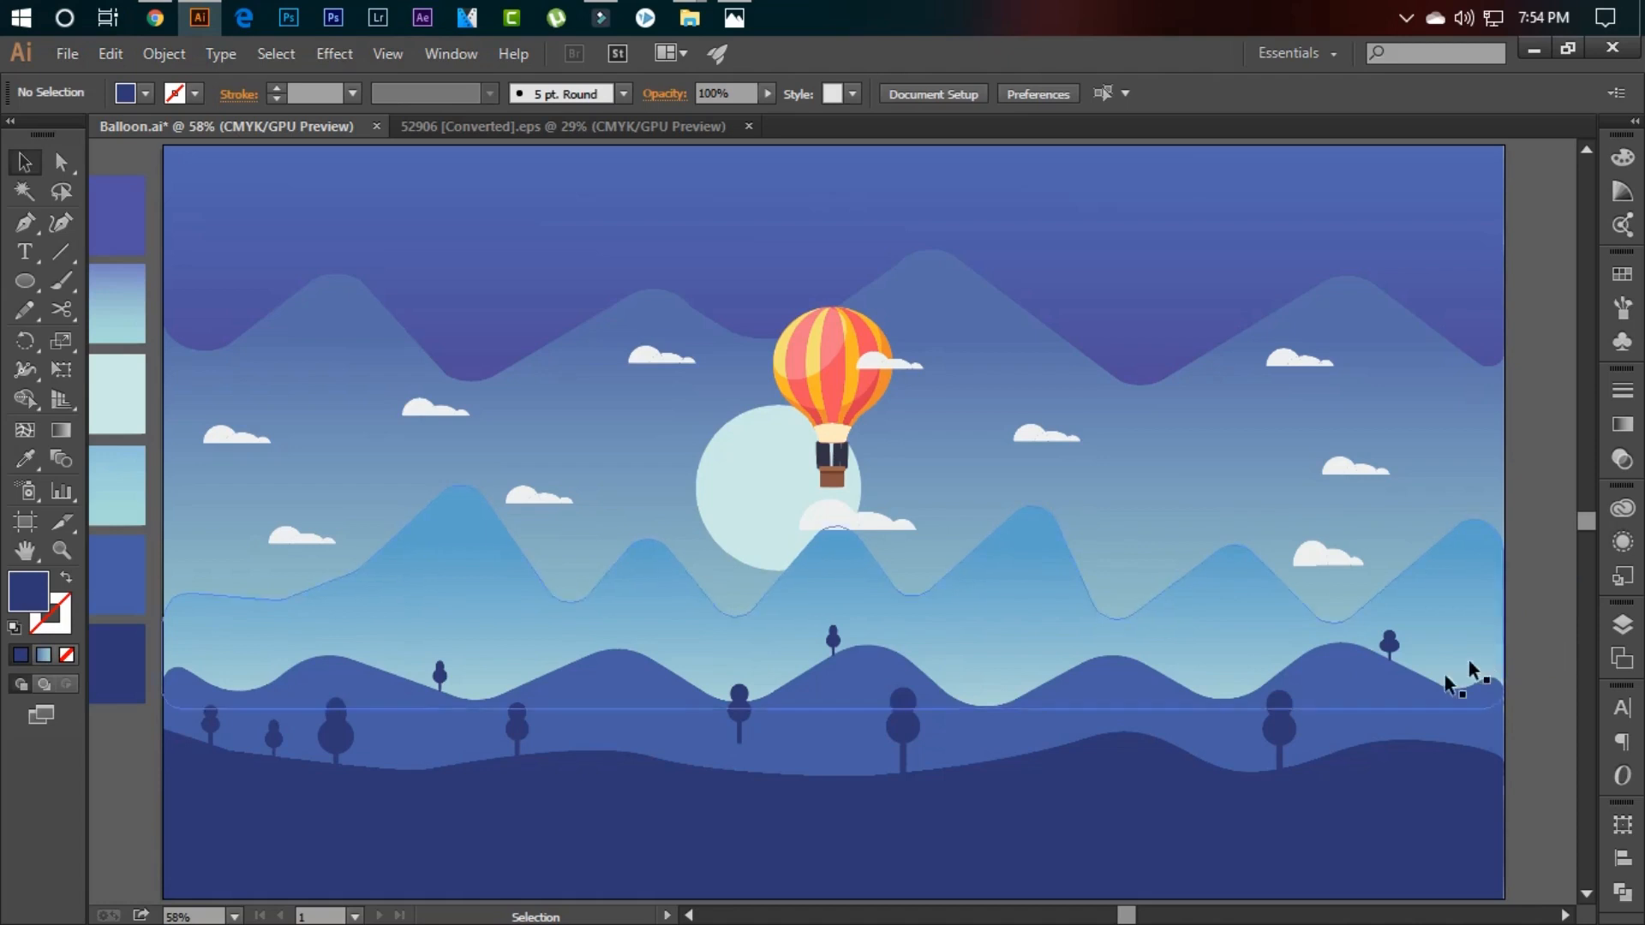
- Copy the large tree on the right and paste the duplicate into the middle of the artboard
double_click(1280, 726)
left_click(1290, 732)
double_click(1452, 679)
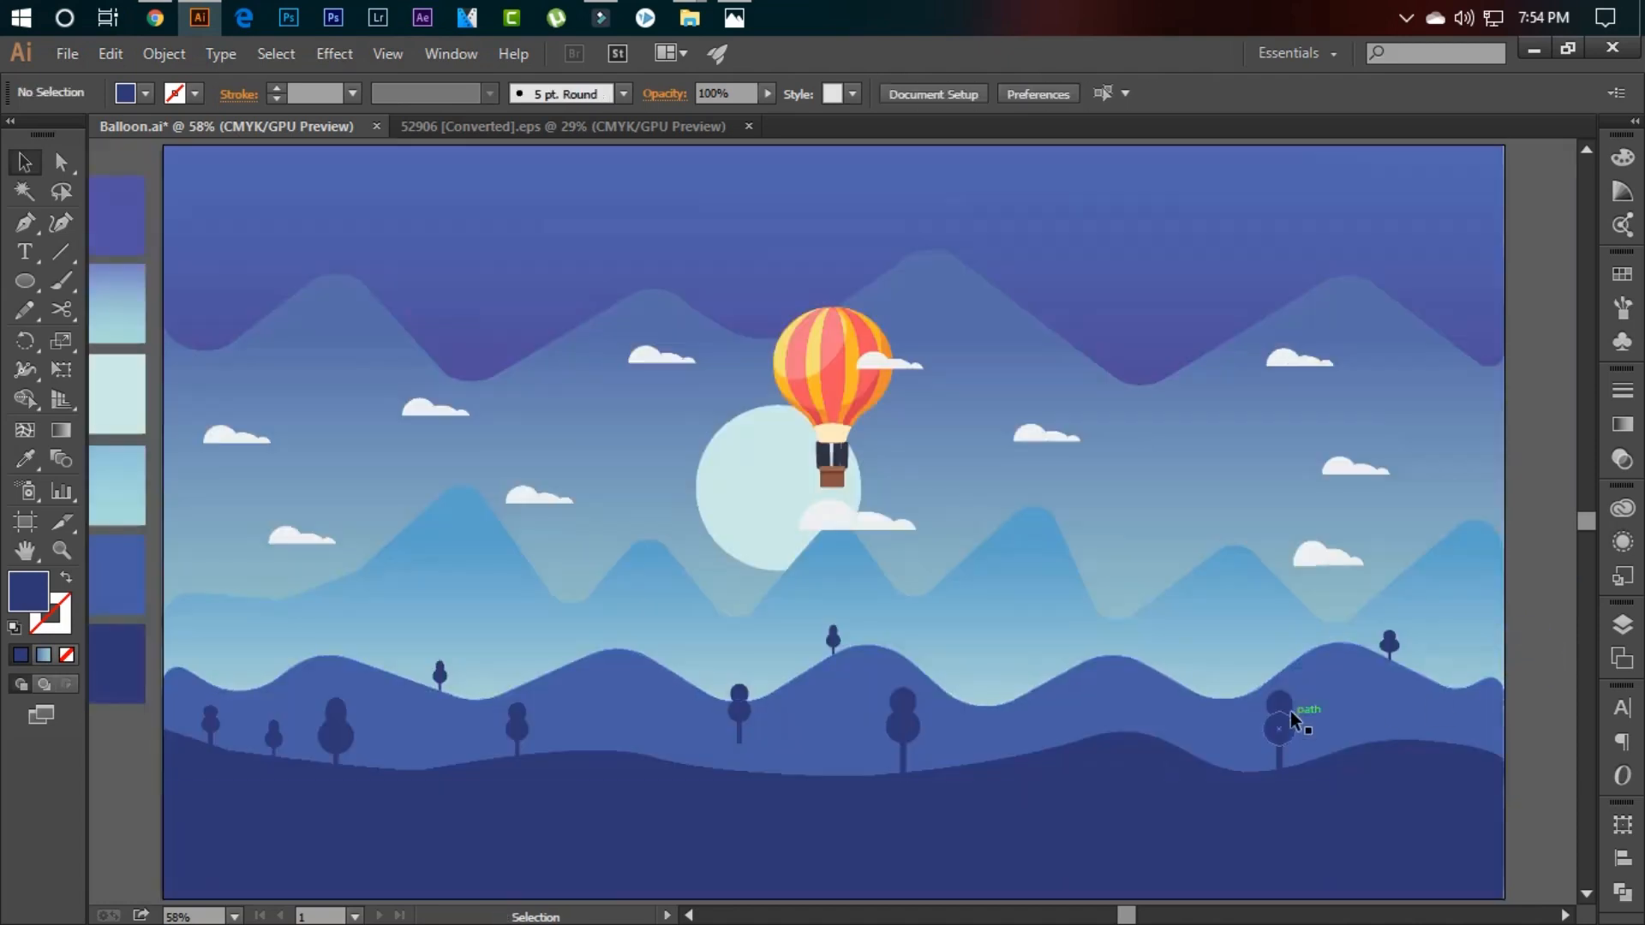
left_click(1288, 707)
key("ctrl+c")
key("ctrl+v")
double_click(836, 515)
left_click(836, 515)
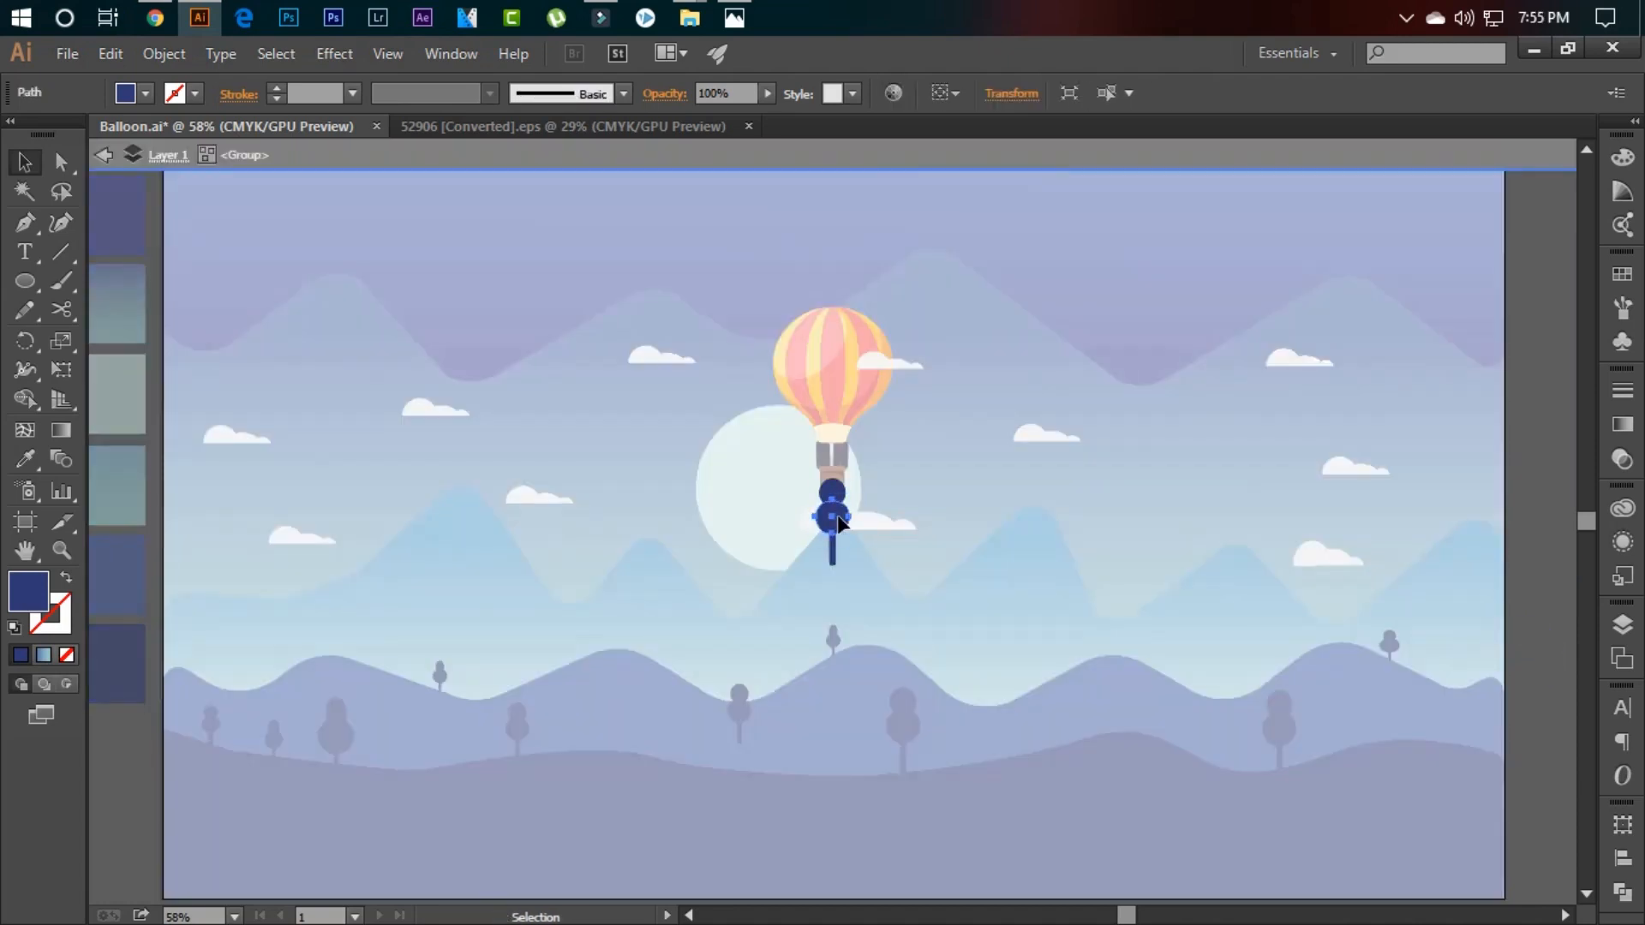
left_click_drag(836, 515, 1044, 717)
key("ctrl+z")
key("Escape")
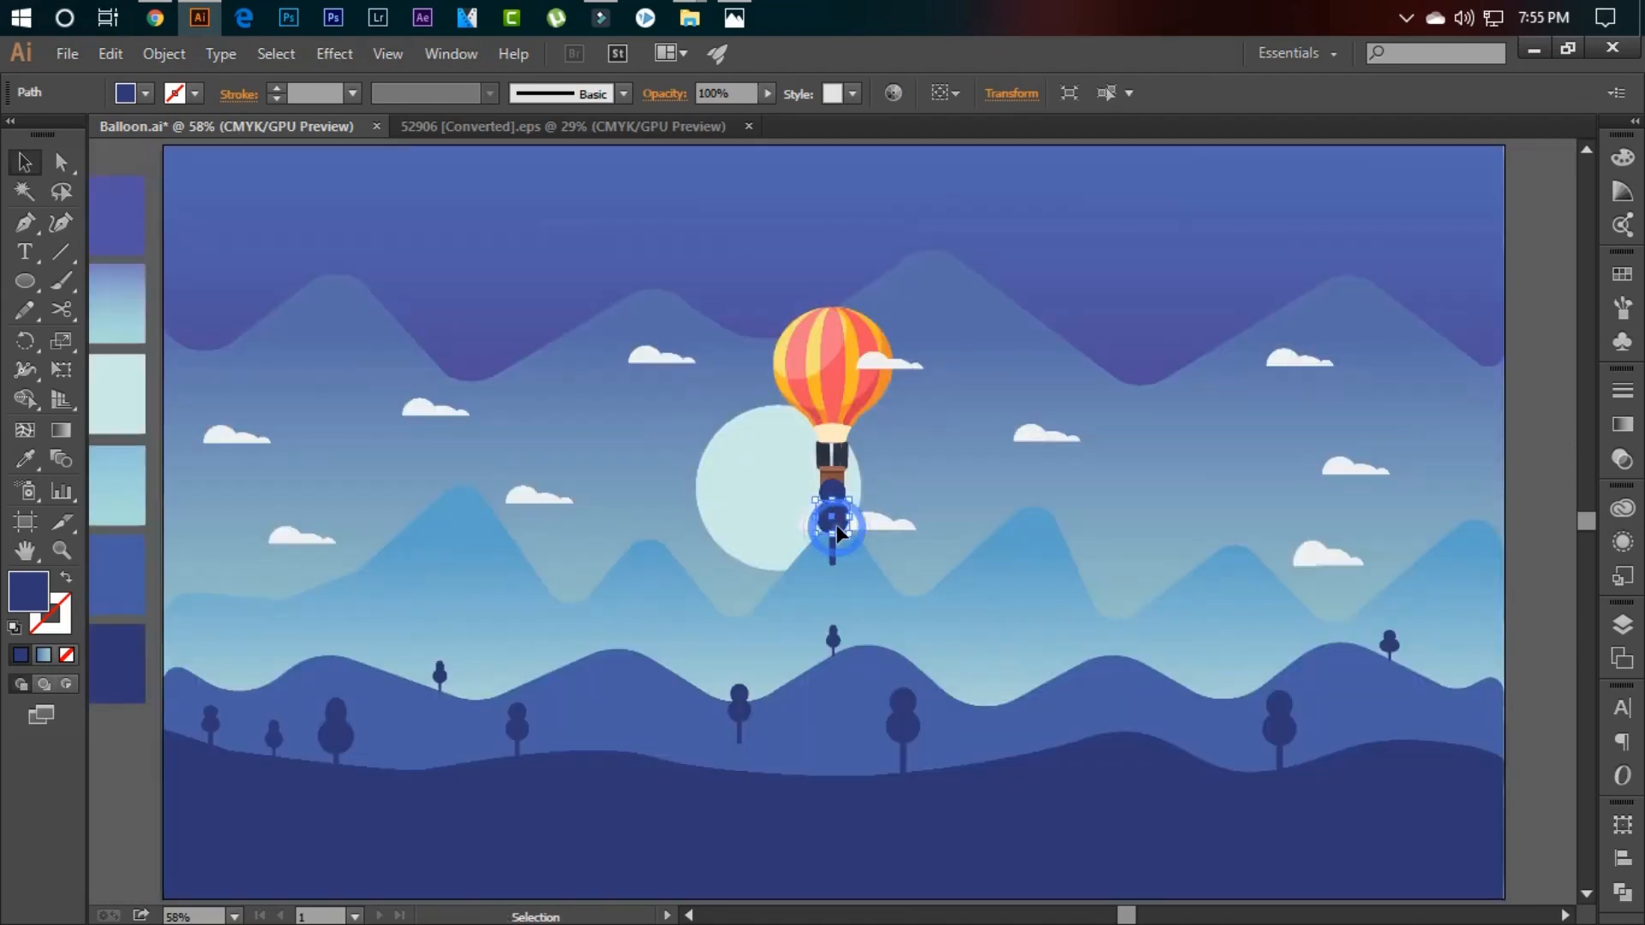
double_click(948, 497)
key("Escape")
- Move the pasted tree onto the front hill's rise between the two large trees and widen its lower crown
left_click_drag(843, 531, 1117, 669)
double_click(1101, 697)
left_click(1097, 662)
double_click(1515, 657)
left_click(1101, 694)
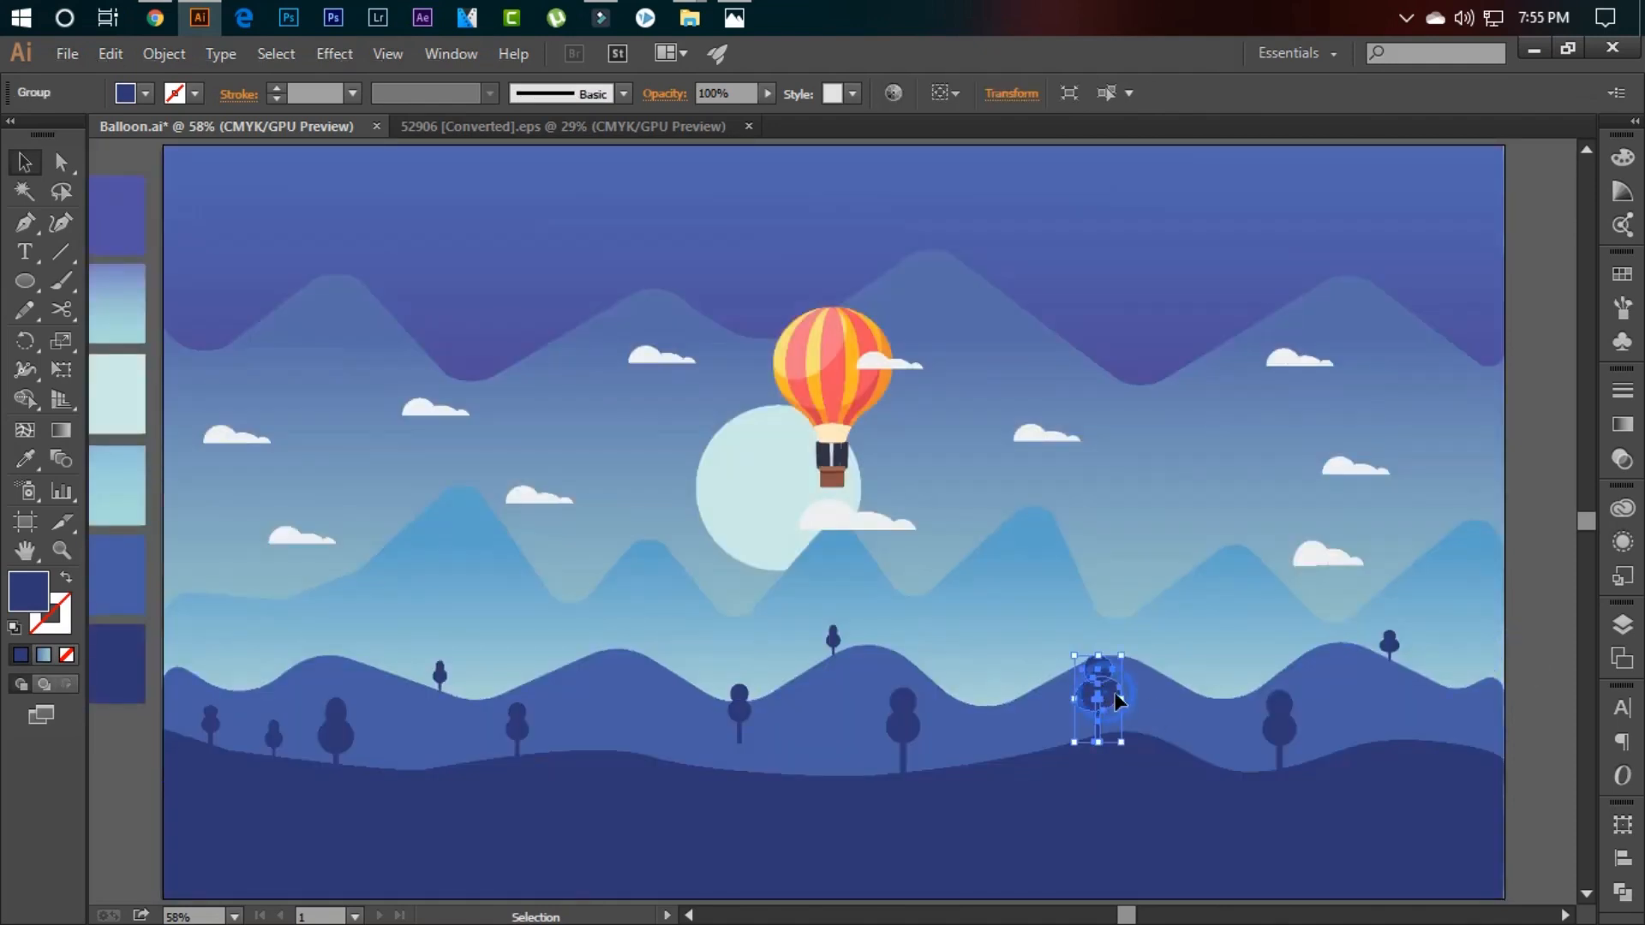
double_click(1107, 696)
double_click(1517, 706)
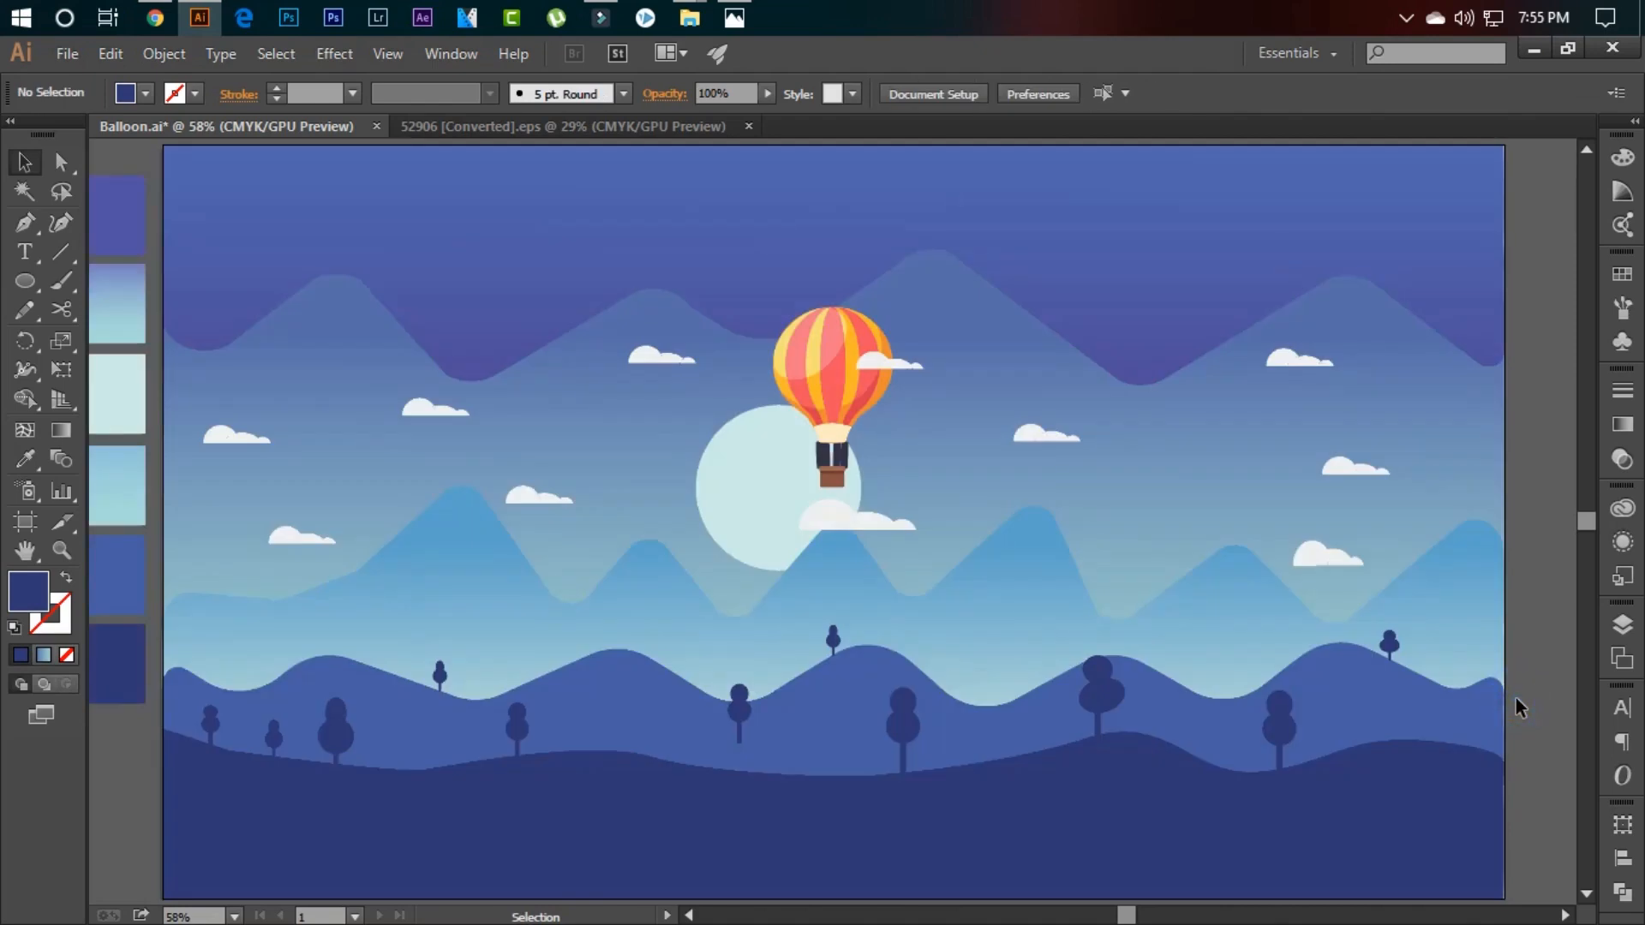
- Shrink the tree on the front hill's rise to about half its size and adjust its lower crown
left_click(1099, 672)
left_click_drag(1114, 653, 1104, 699)
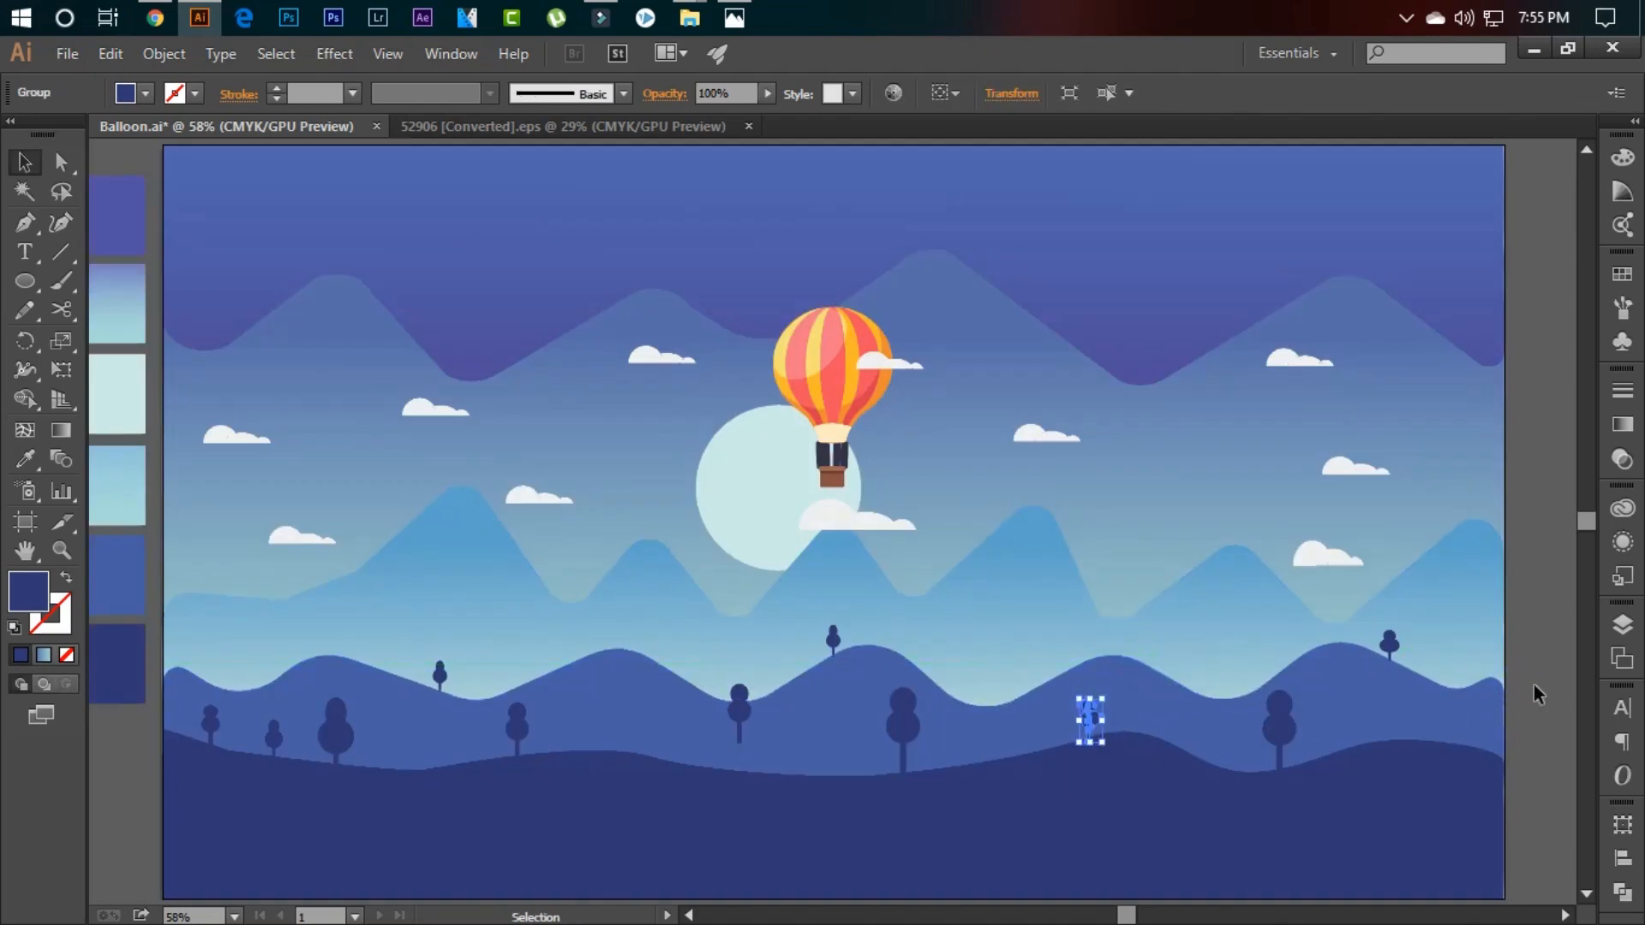
left_click(1534, 682)
double_click(1096, 720)
left_click(1563, 678)
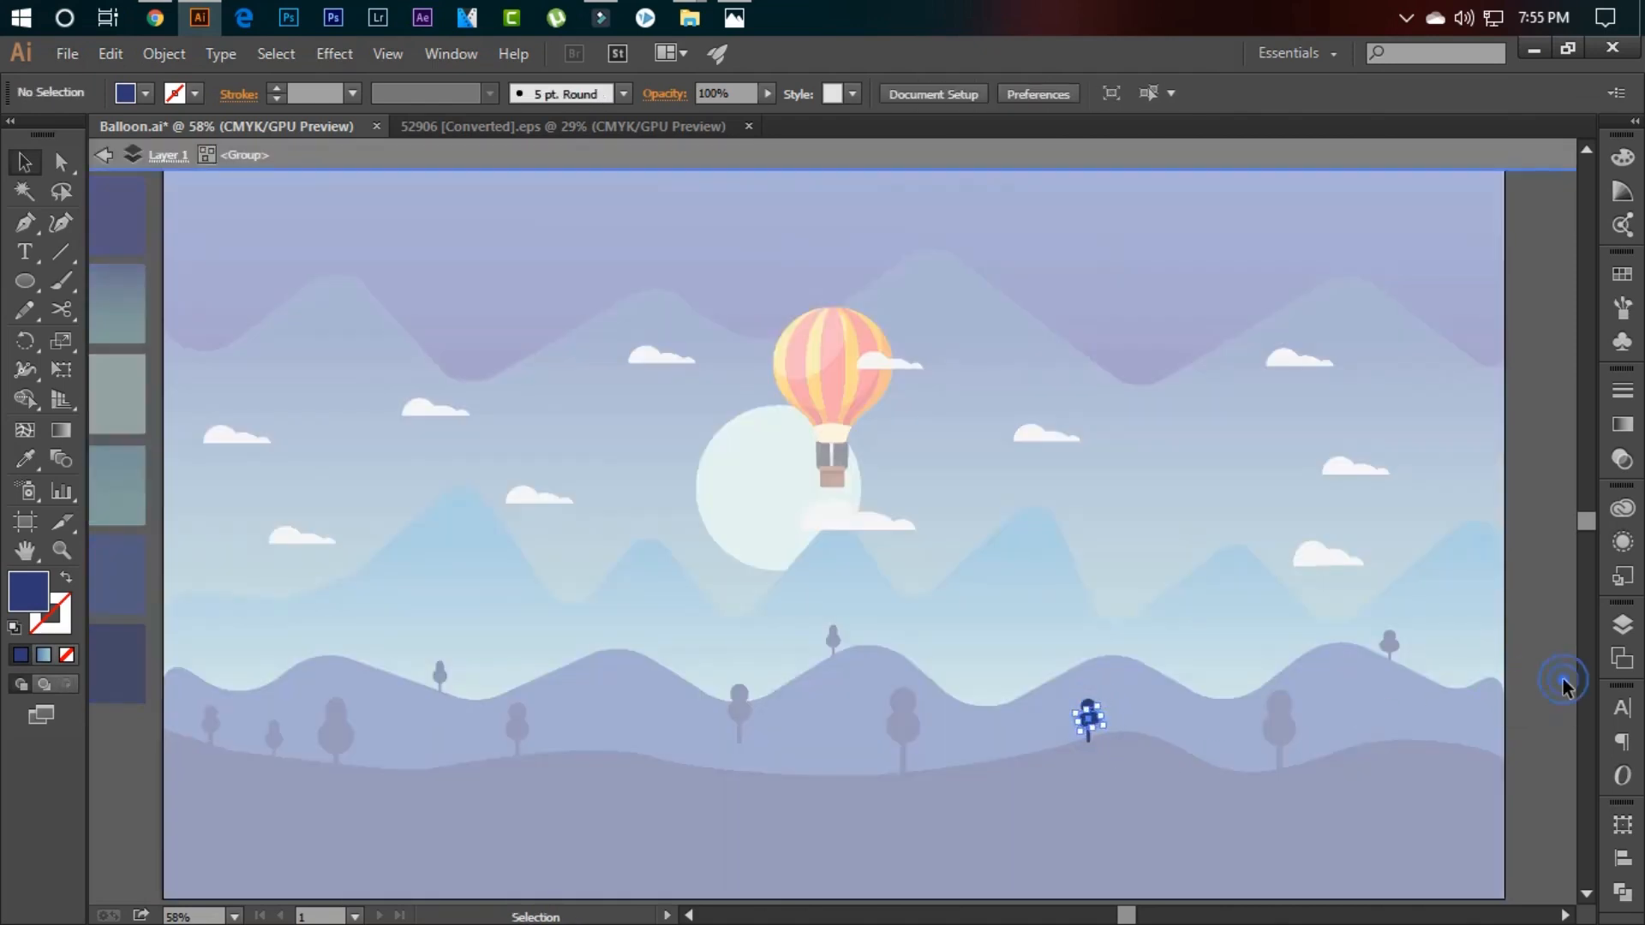
double_click(1563, 678)
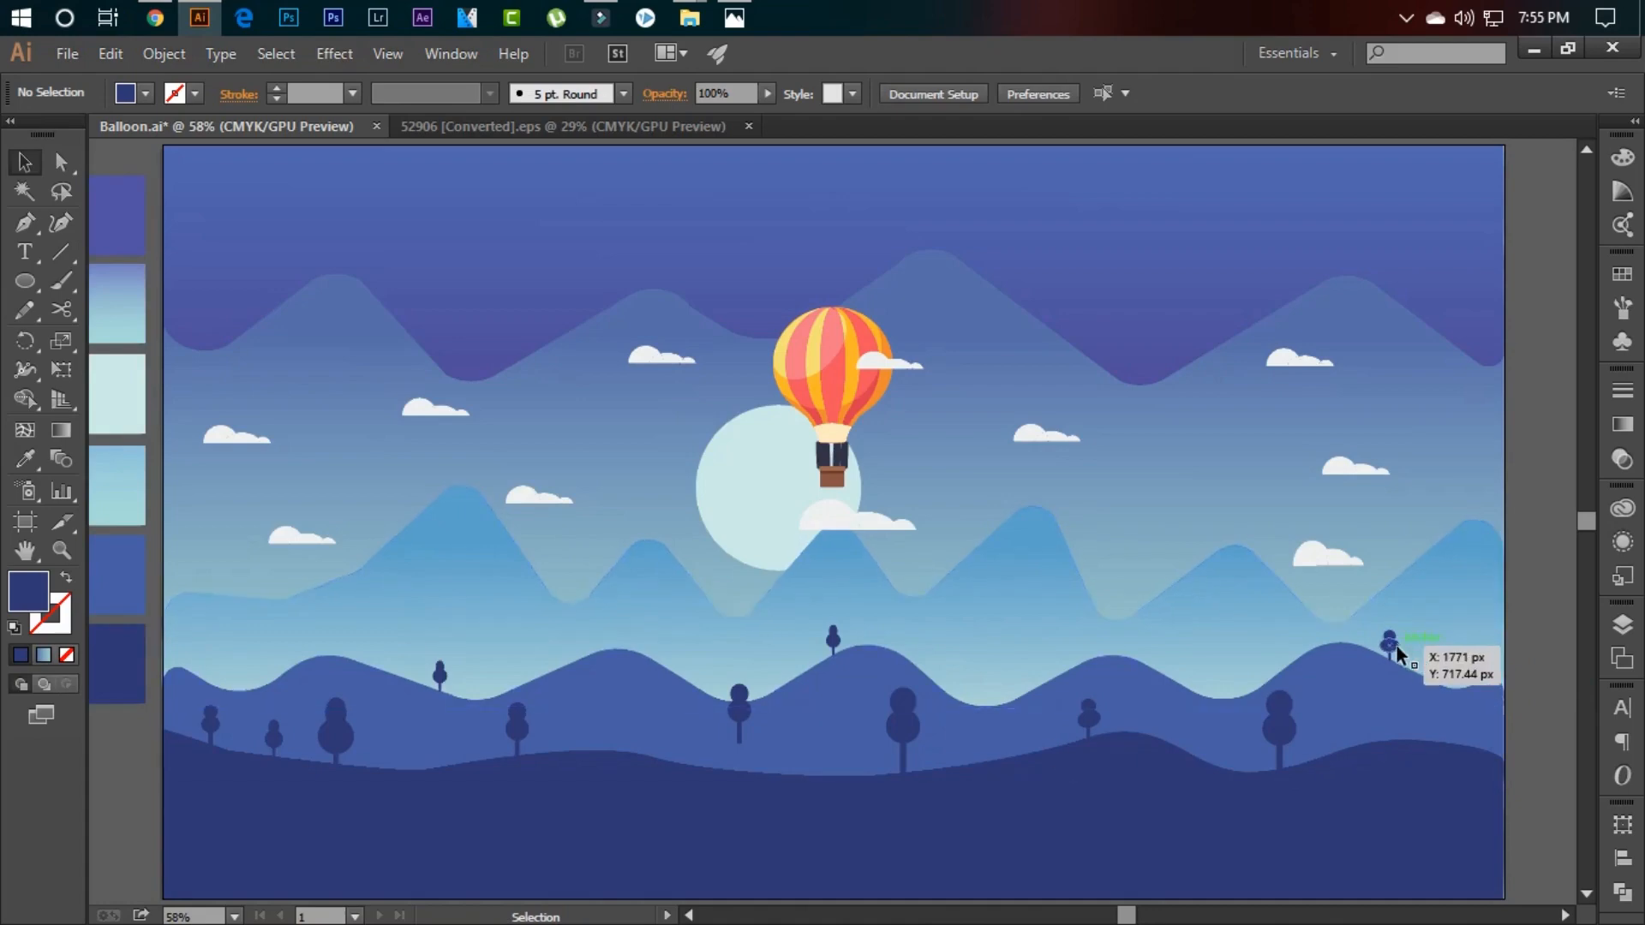
- Duplicate the small tree from the right hill into the dip of the middle hills right of the center
left_click_drag(1389, 650, 986, 692)
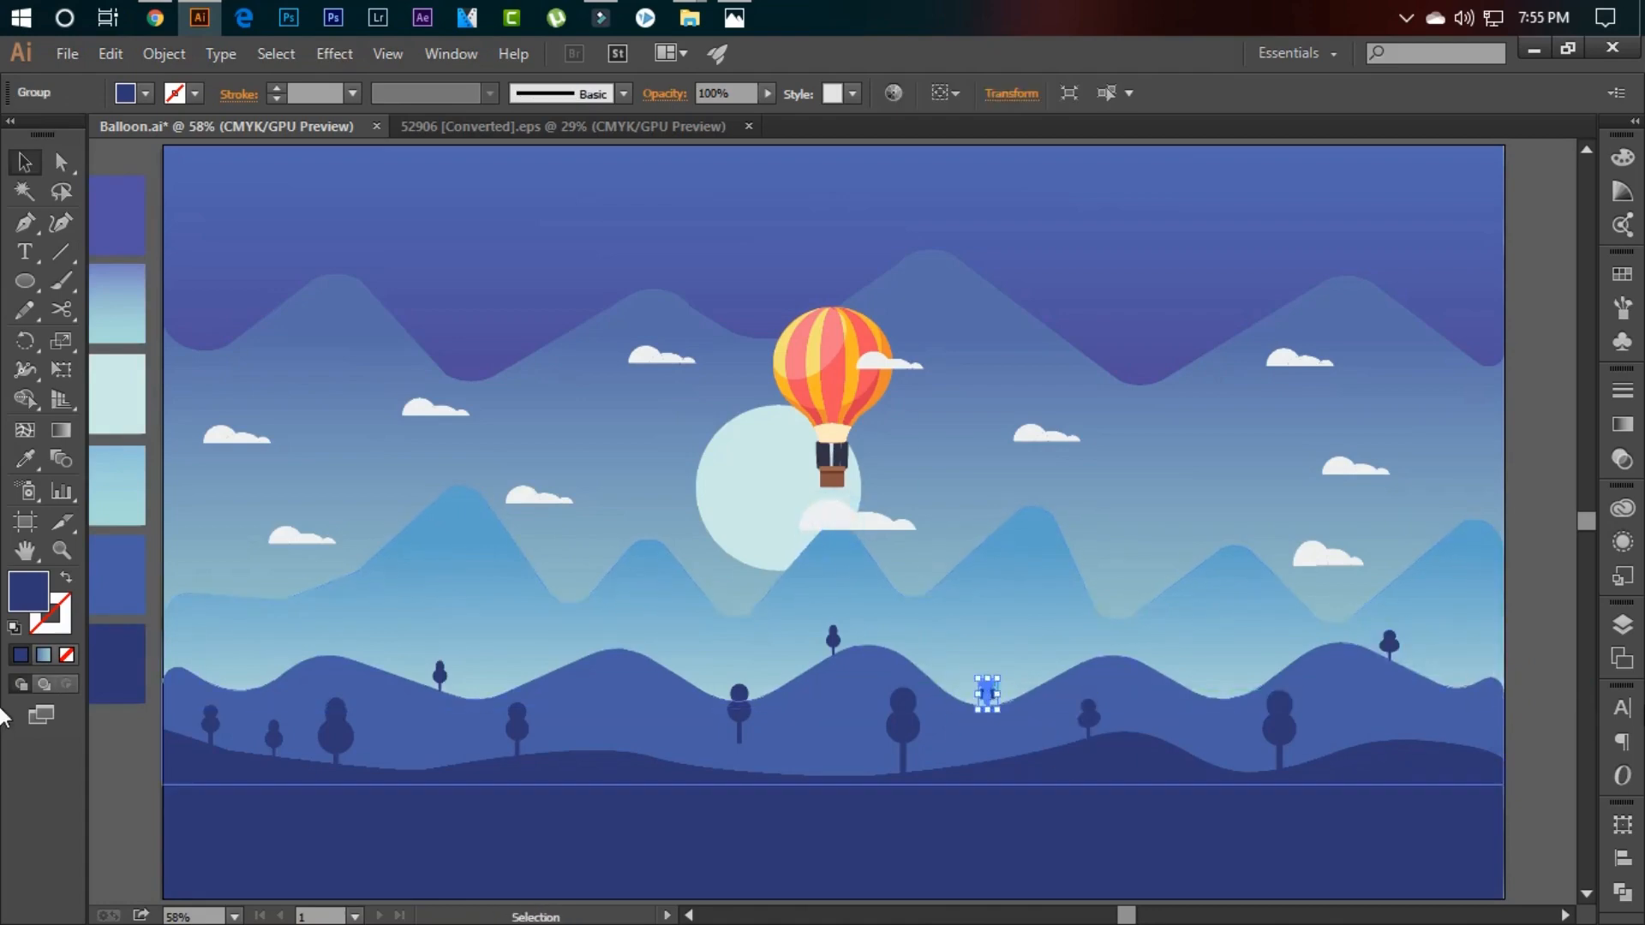
left_click(1524, 654)
double_click(989, 692)
key("Escape")
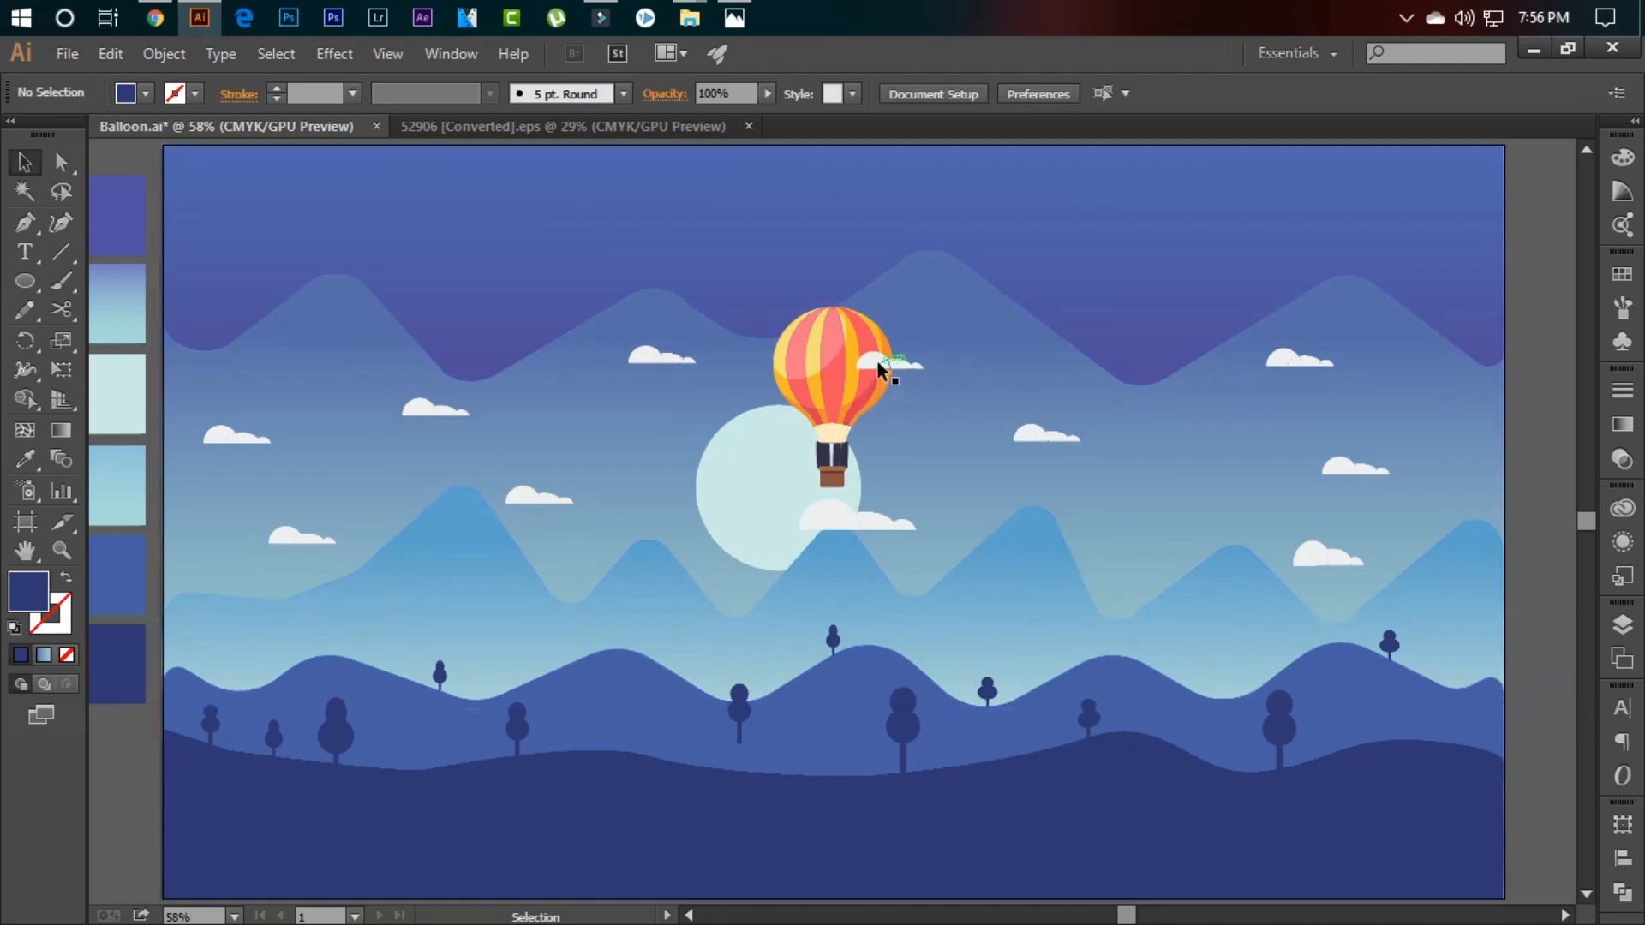
- Move the larger cloud at the lower right left between the blue mountains, and paste a copy near its former place
left_click(1308, 552)
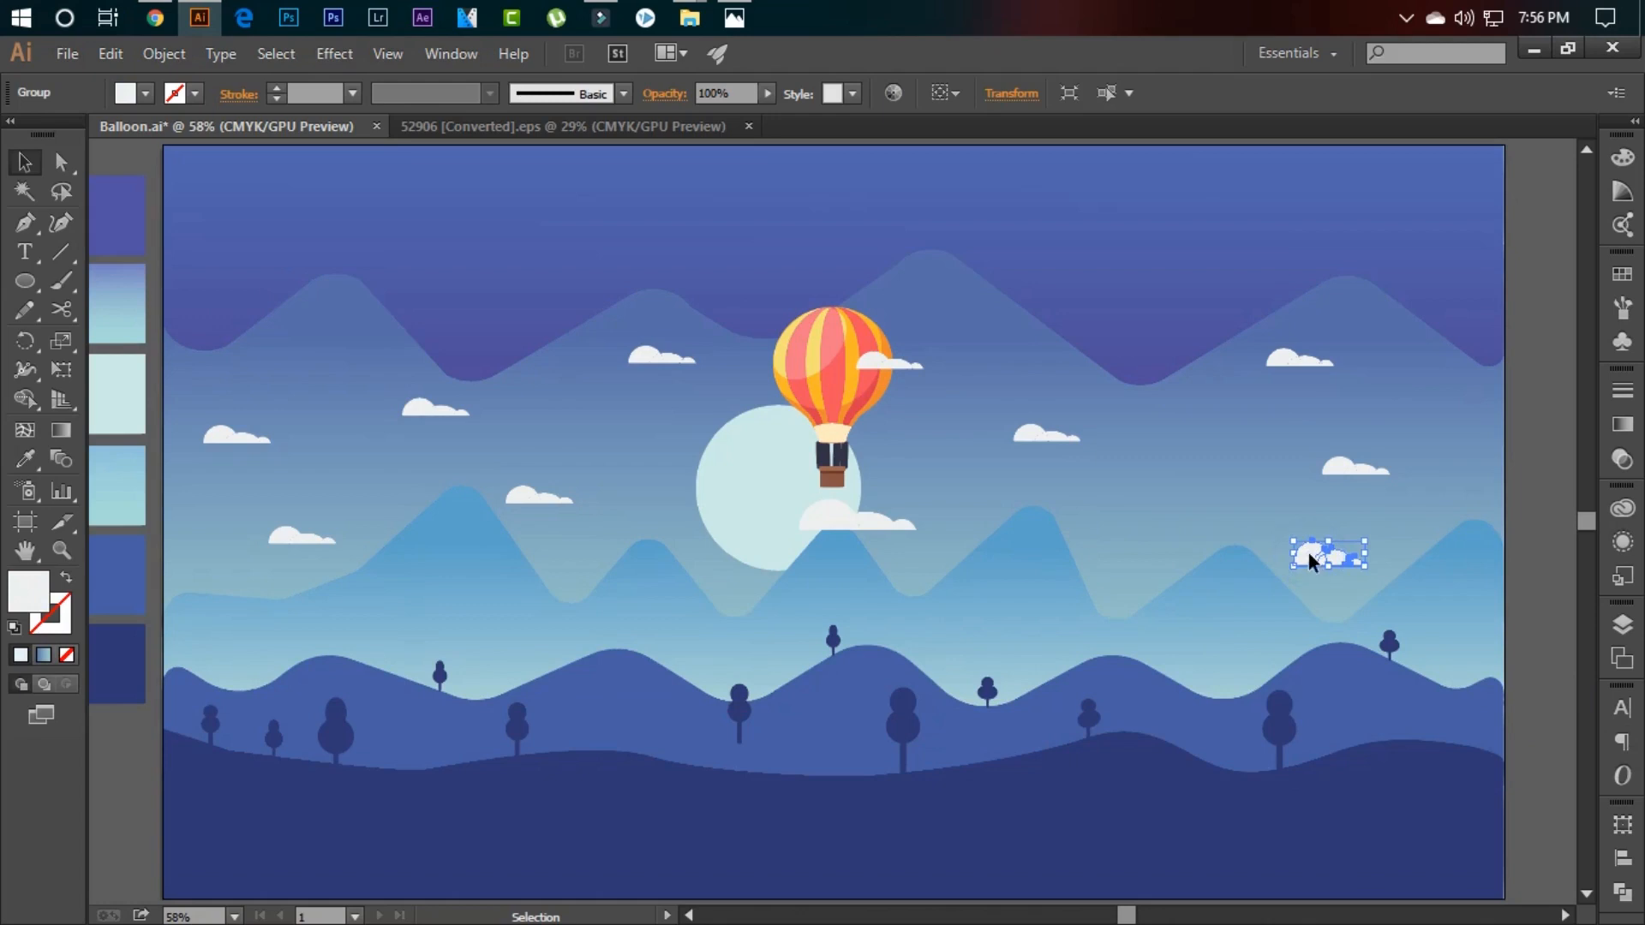
left_click_drag(1308, 552, 1139, 542)
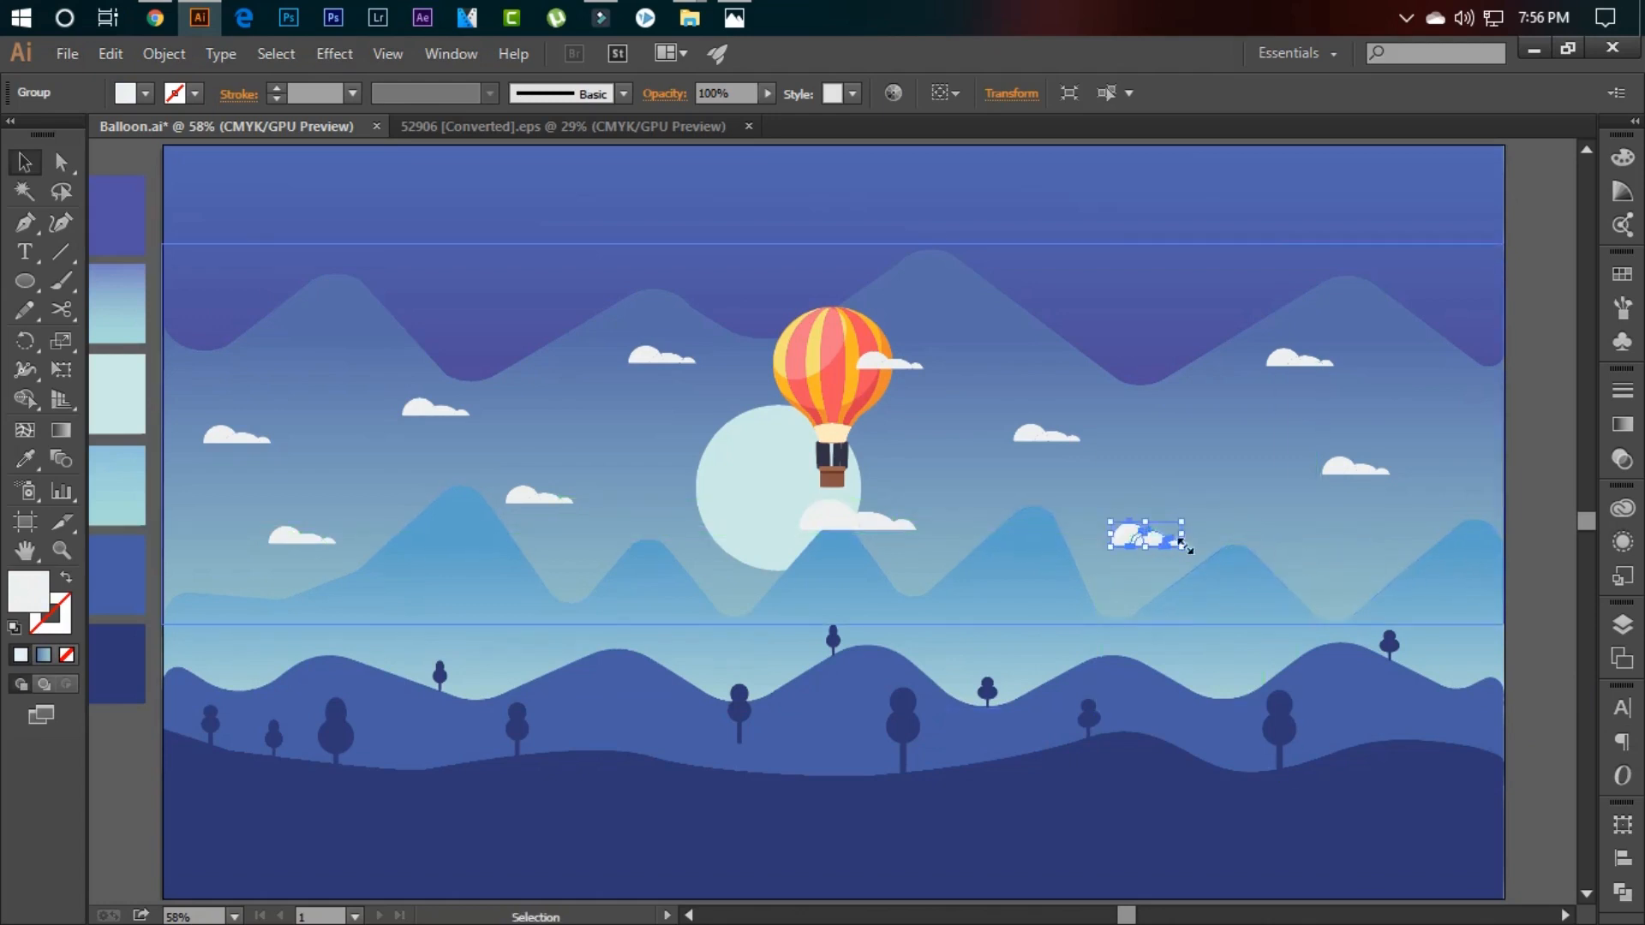
key("a")
key("ctrl+v")
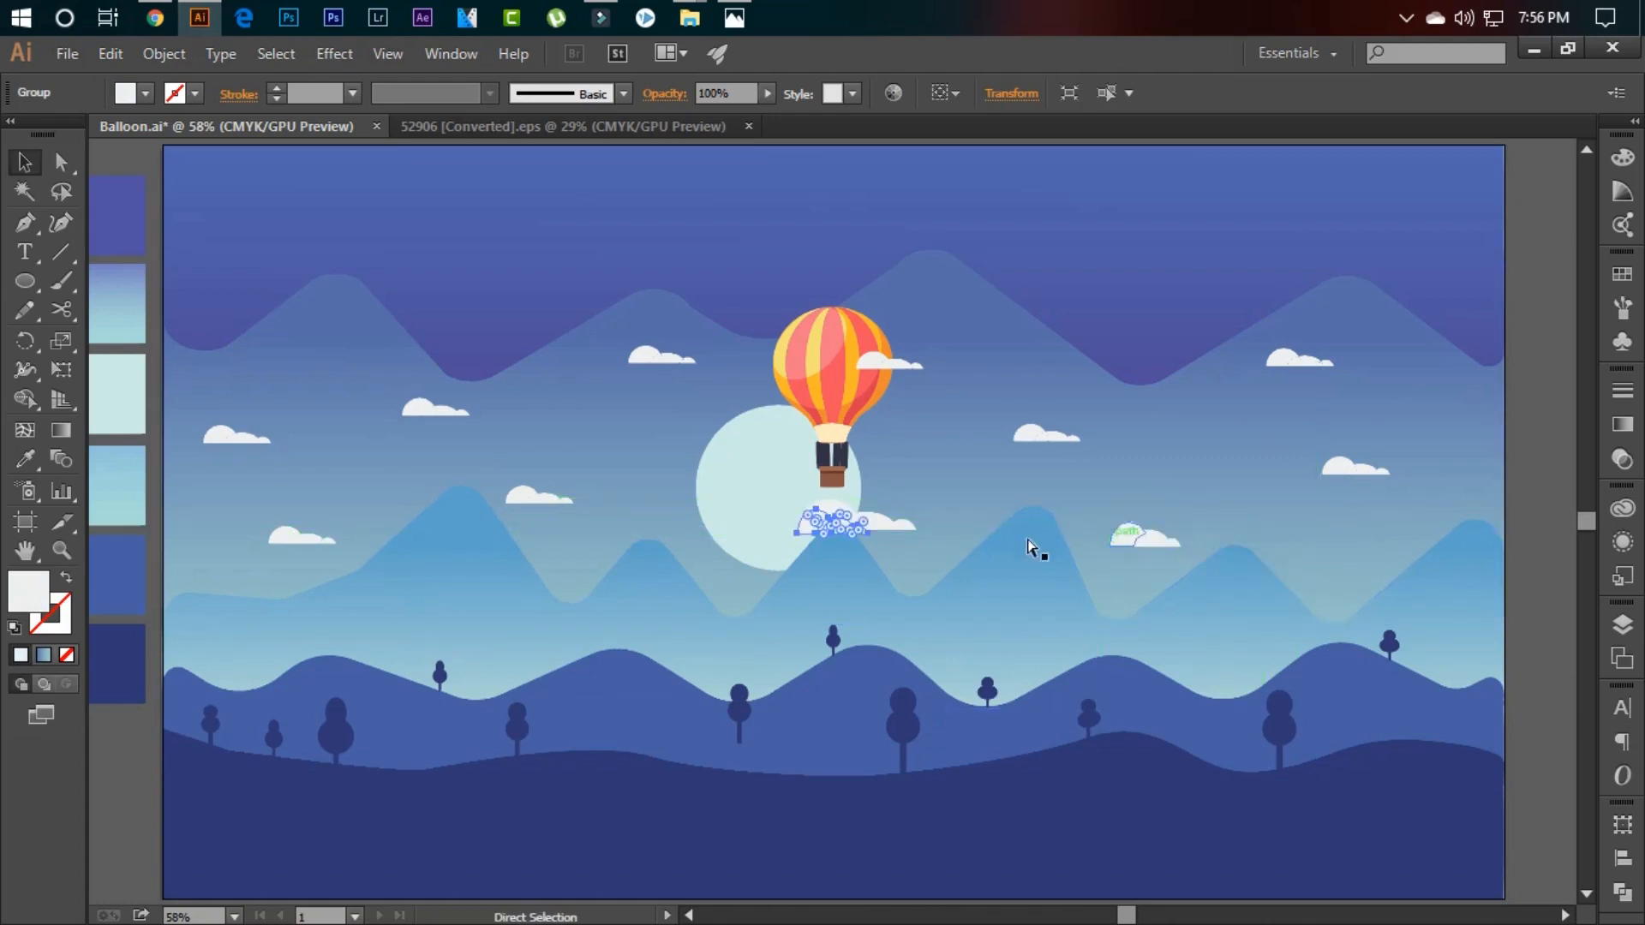
left_click_drag(809, 517, 1321, 557)
left_click(1517, 525)
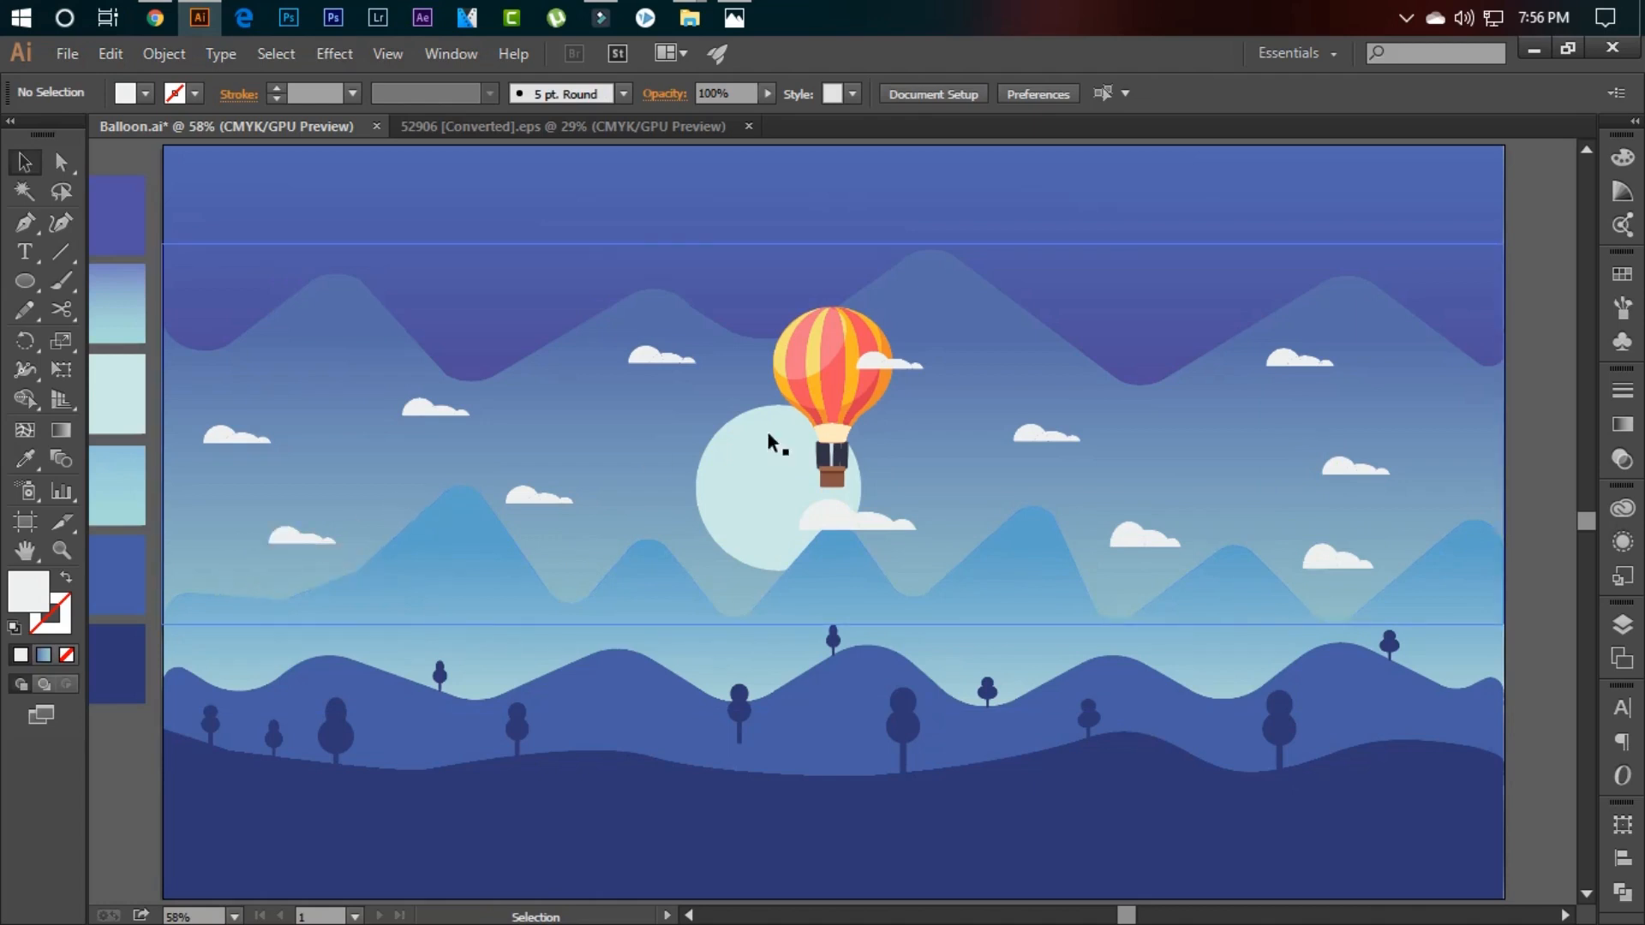
- Duplicate the small cloud right of the balloon and place the copy in the upper sky between the two right mountain peaks
left_click(1028, 439)
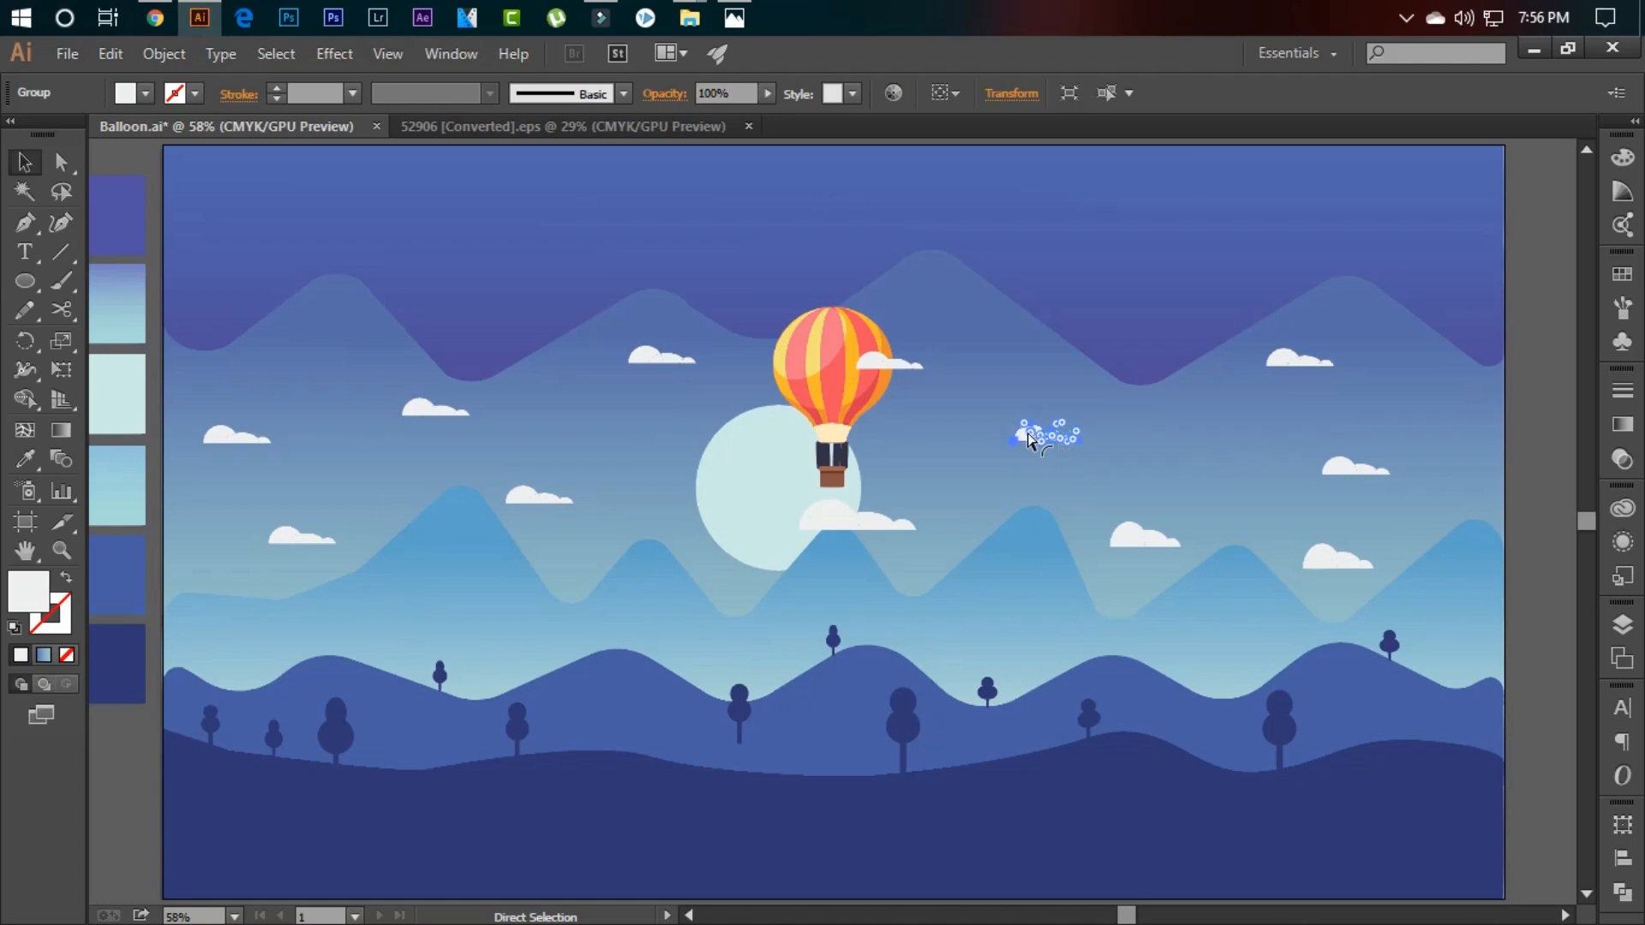
left_click(802, 524)
double_click(816, 522)
key("Escape")
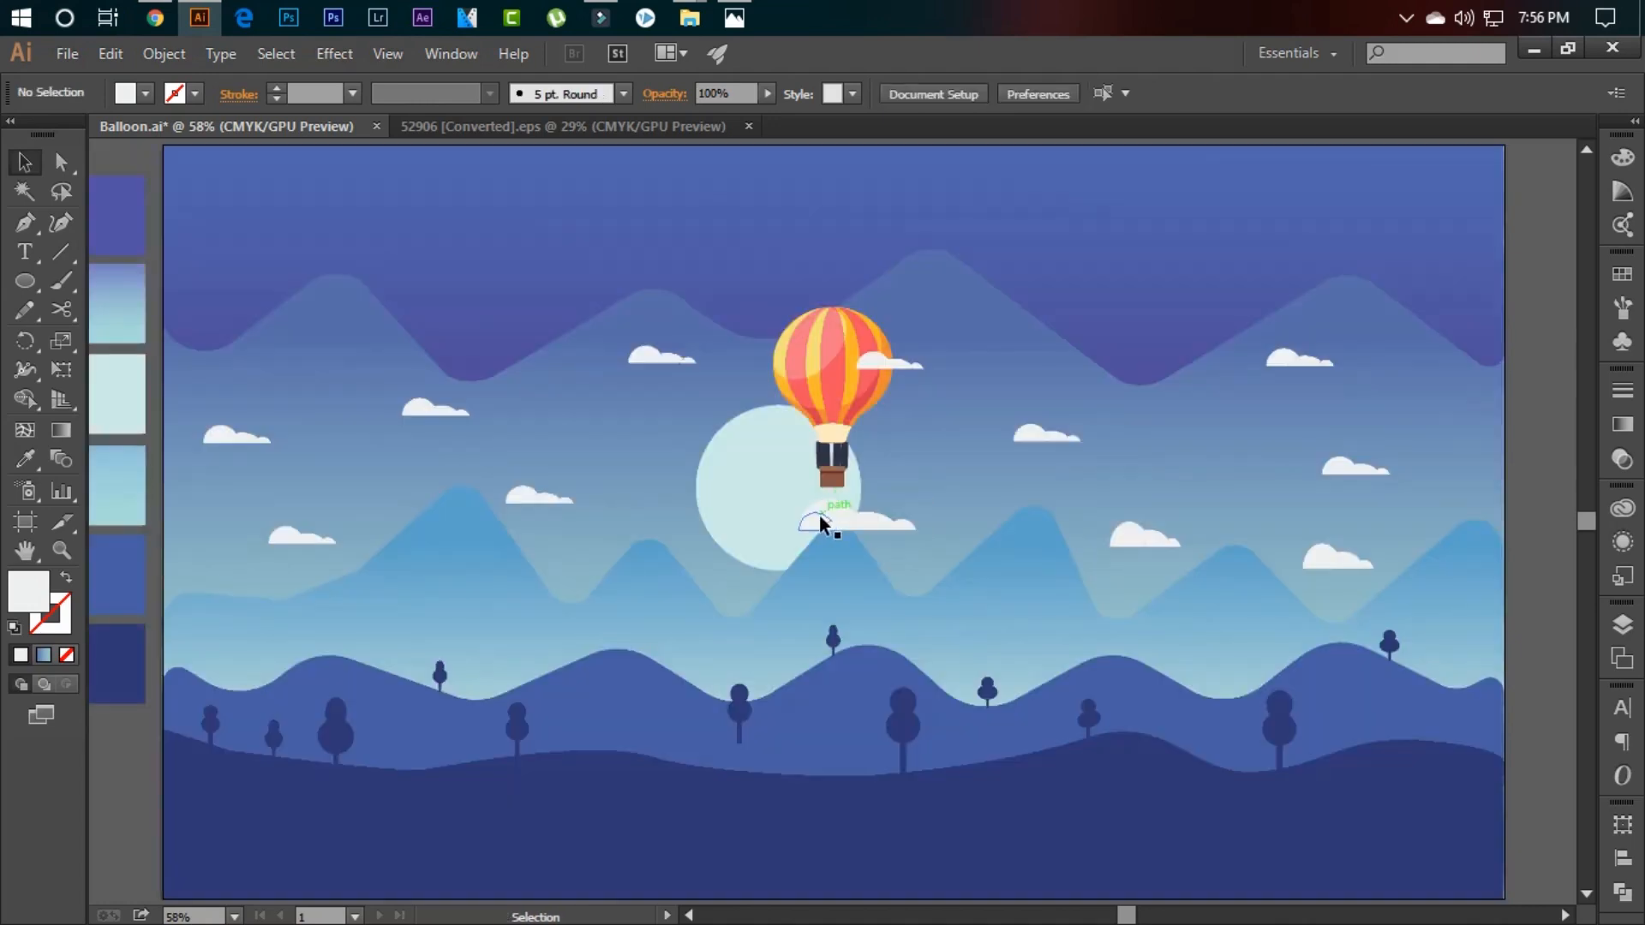
double_click(819, 514)
key("Escape")
left_click(811, 523)
double_click(812, 522)
key("Escape")
left_click(813, 522)
left_click_drag(812, 522, 1091, 285)
key("a")
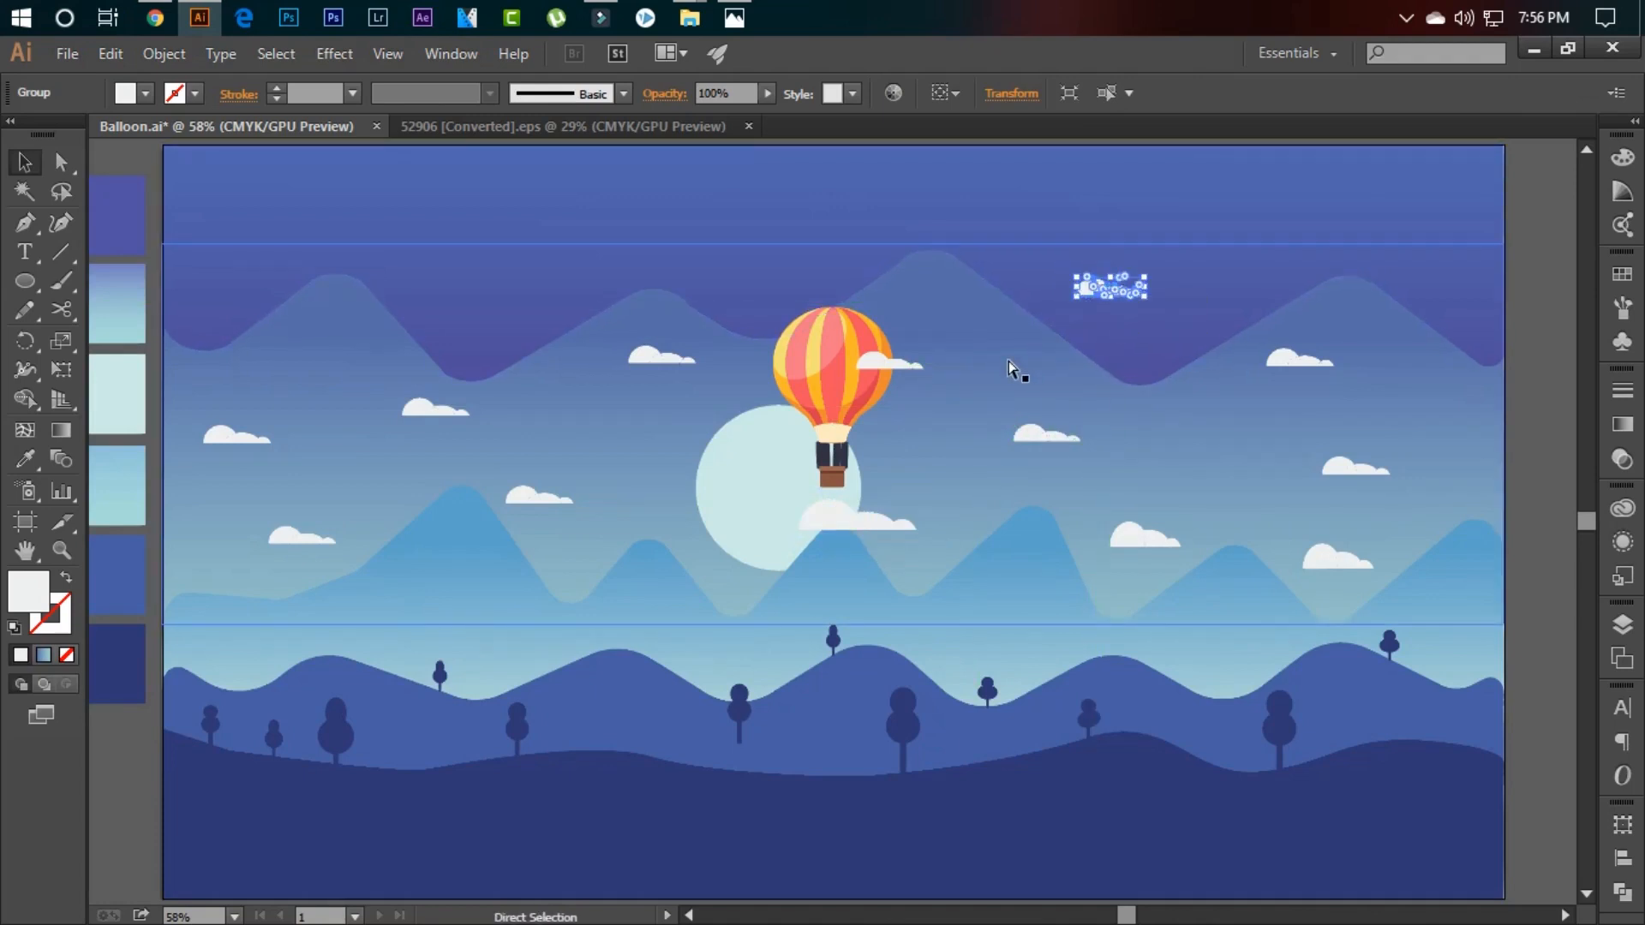
- Add another copy of the small cloud and place it over the upper left mountain's peak
key("v")
left_click(814, 522)
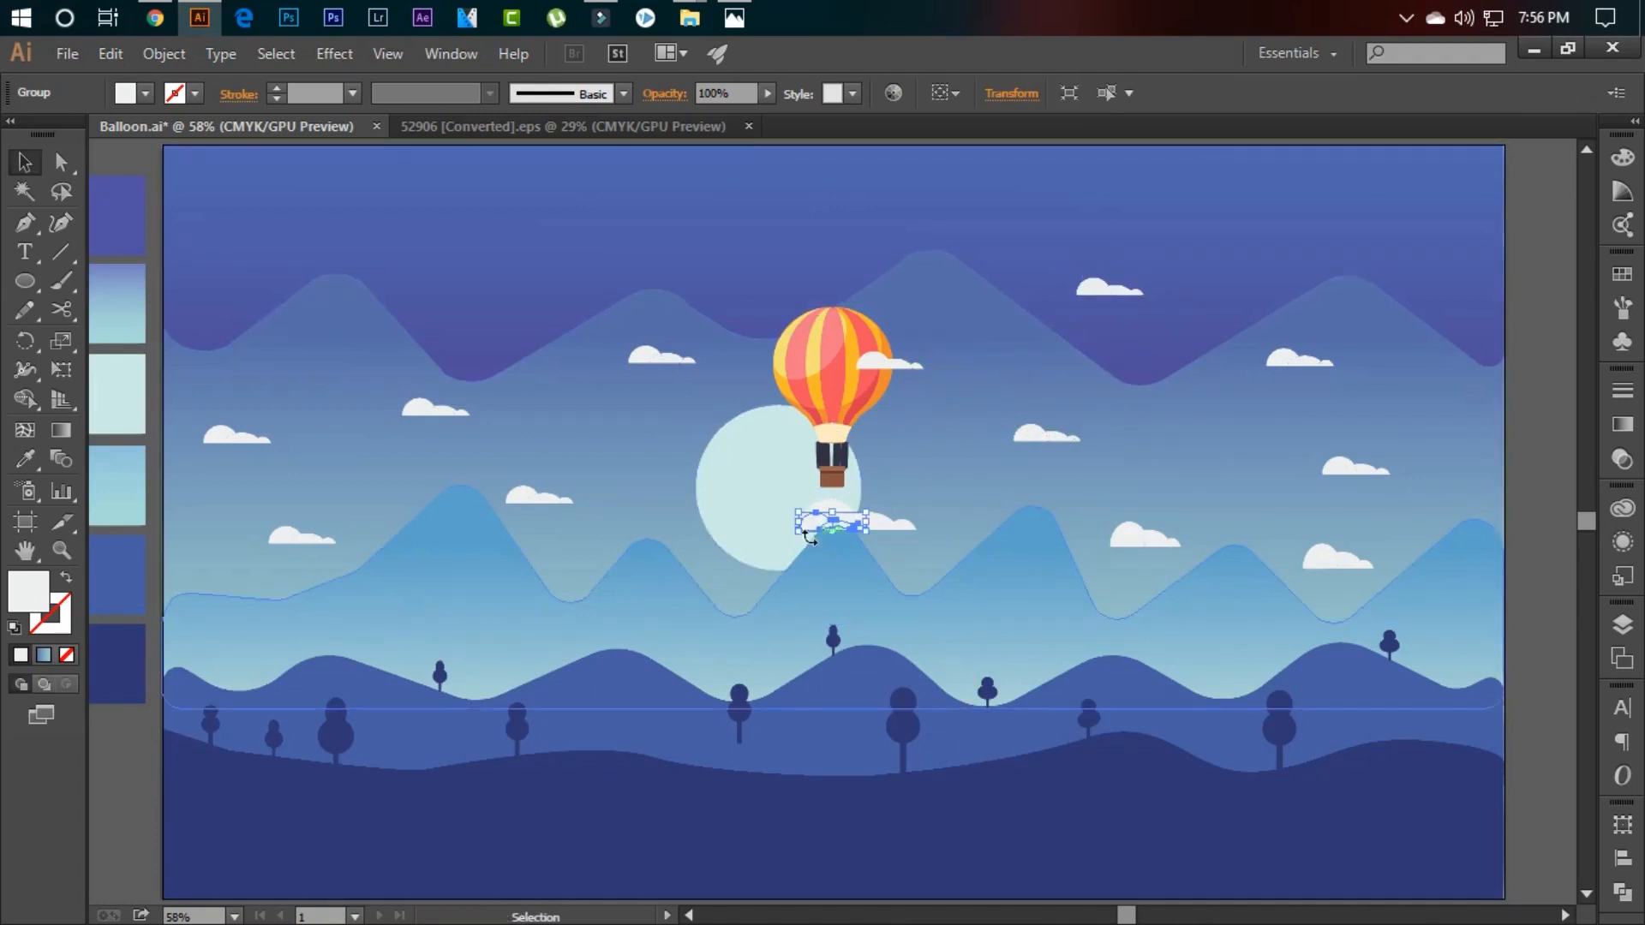
left_click_drag(814, 519, 377, 298)
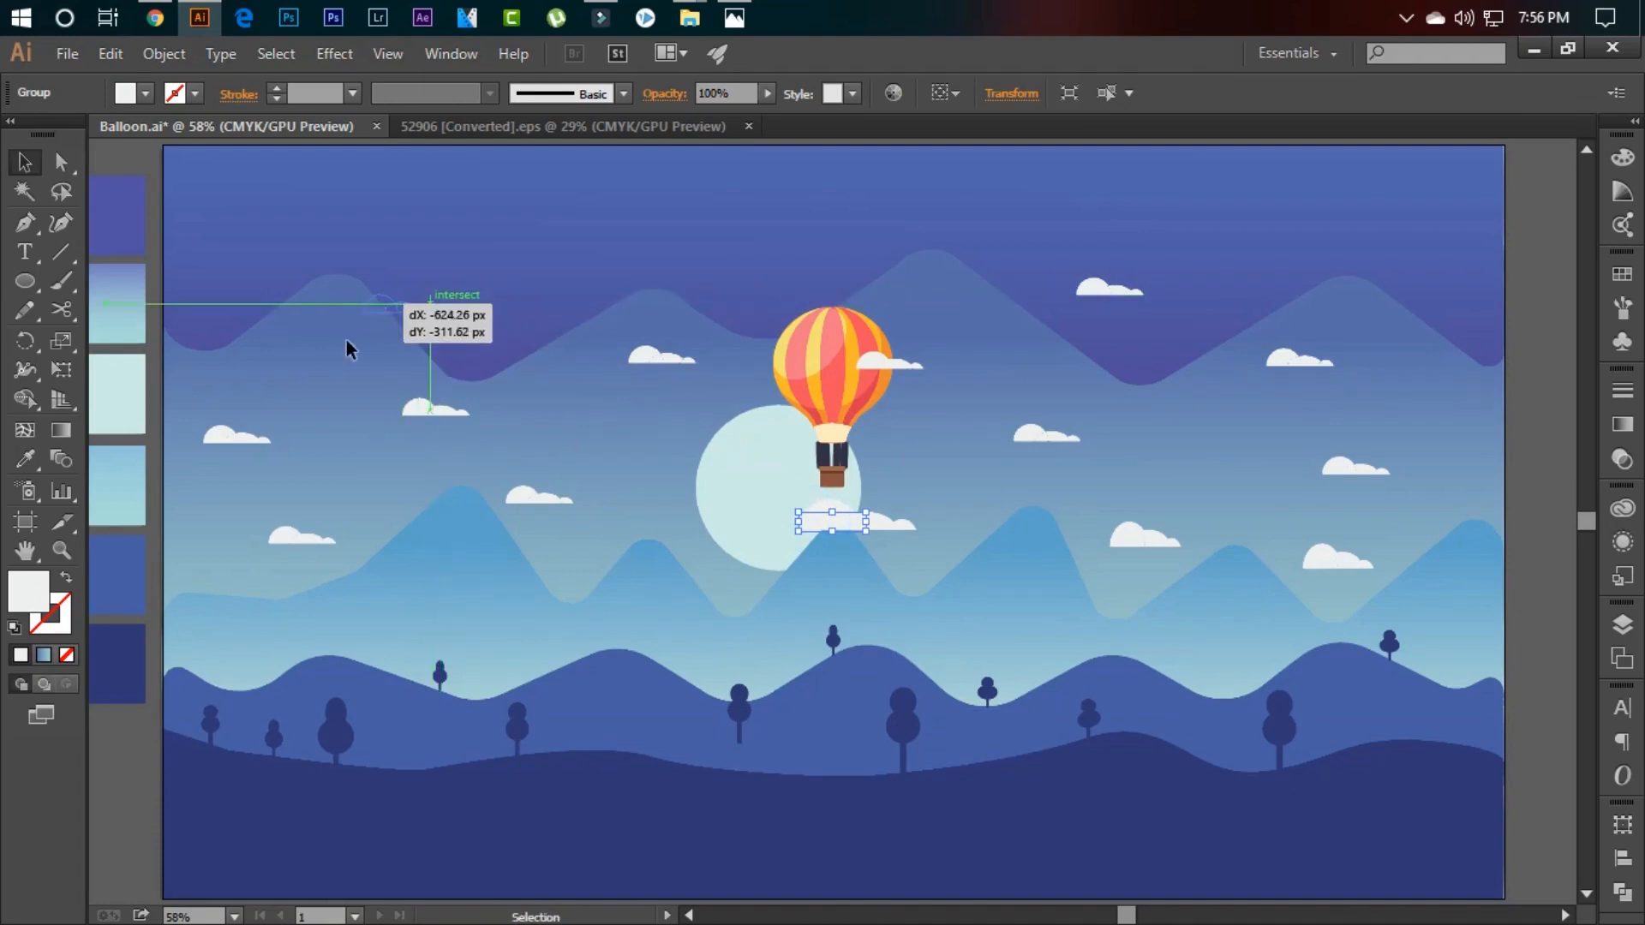
left_click(93, 757)
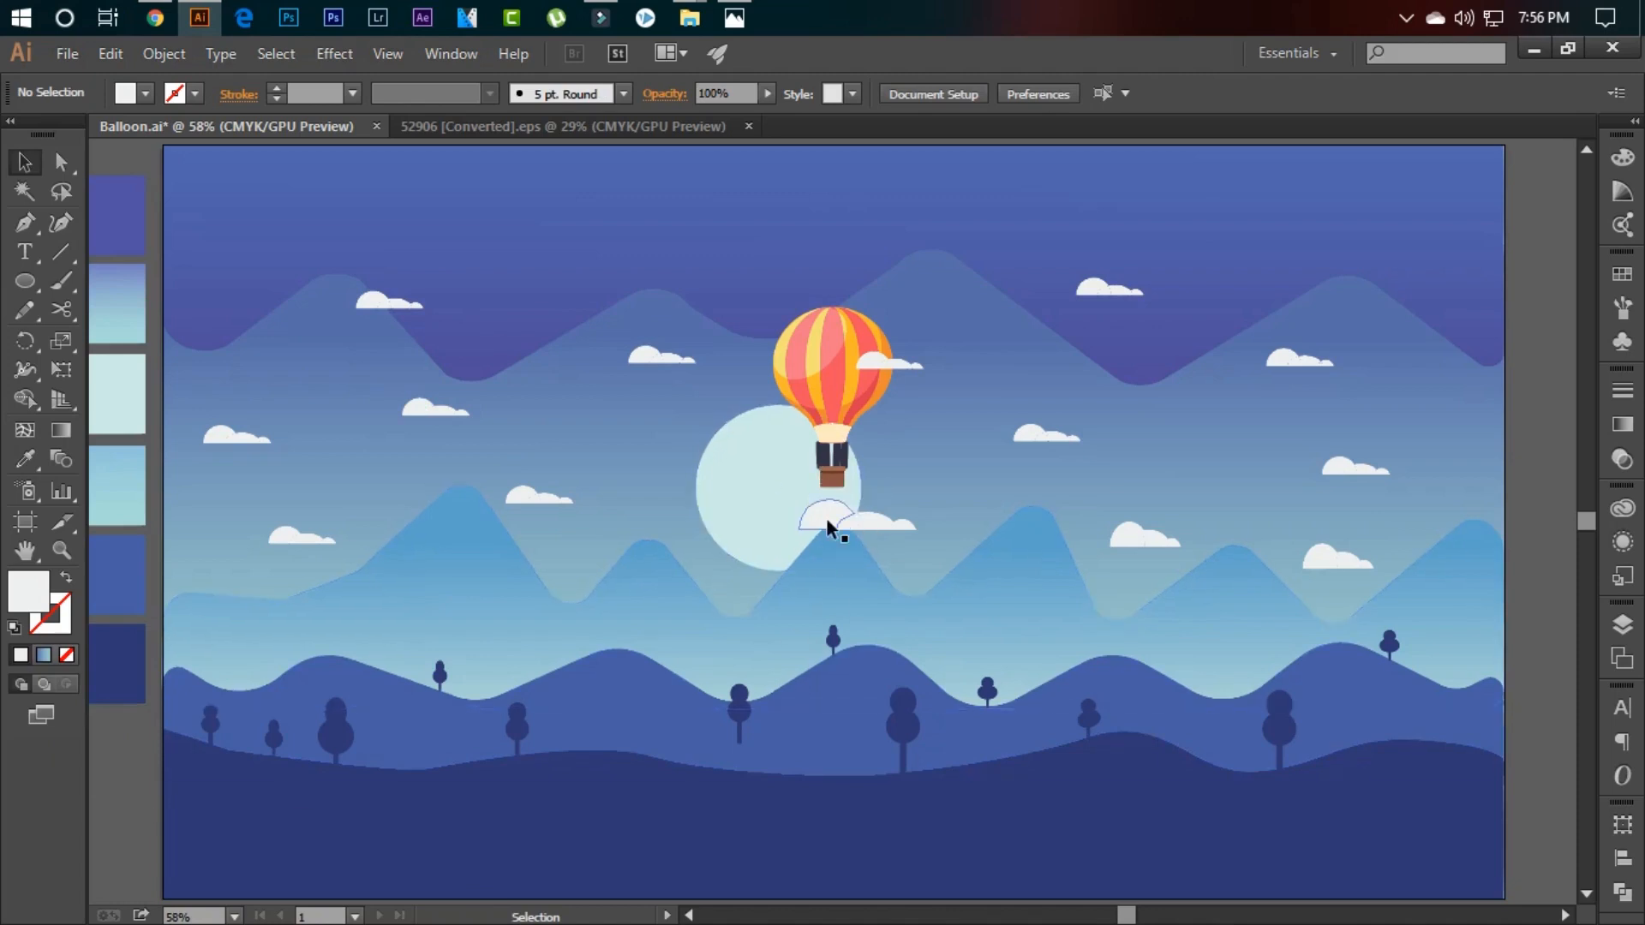
- Isolate the small cloud group right of the balloon and delete its large left puff, leaving a smaller cloud
double_click(1038, 437)
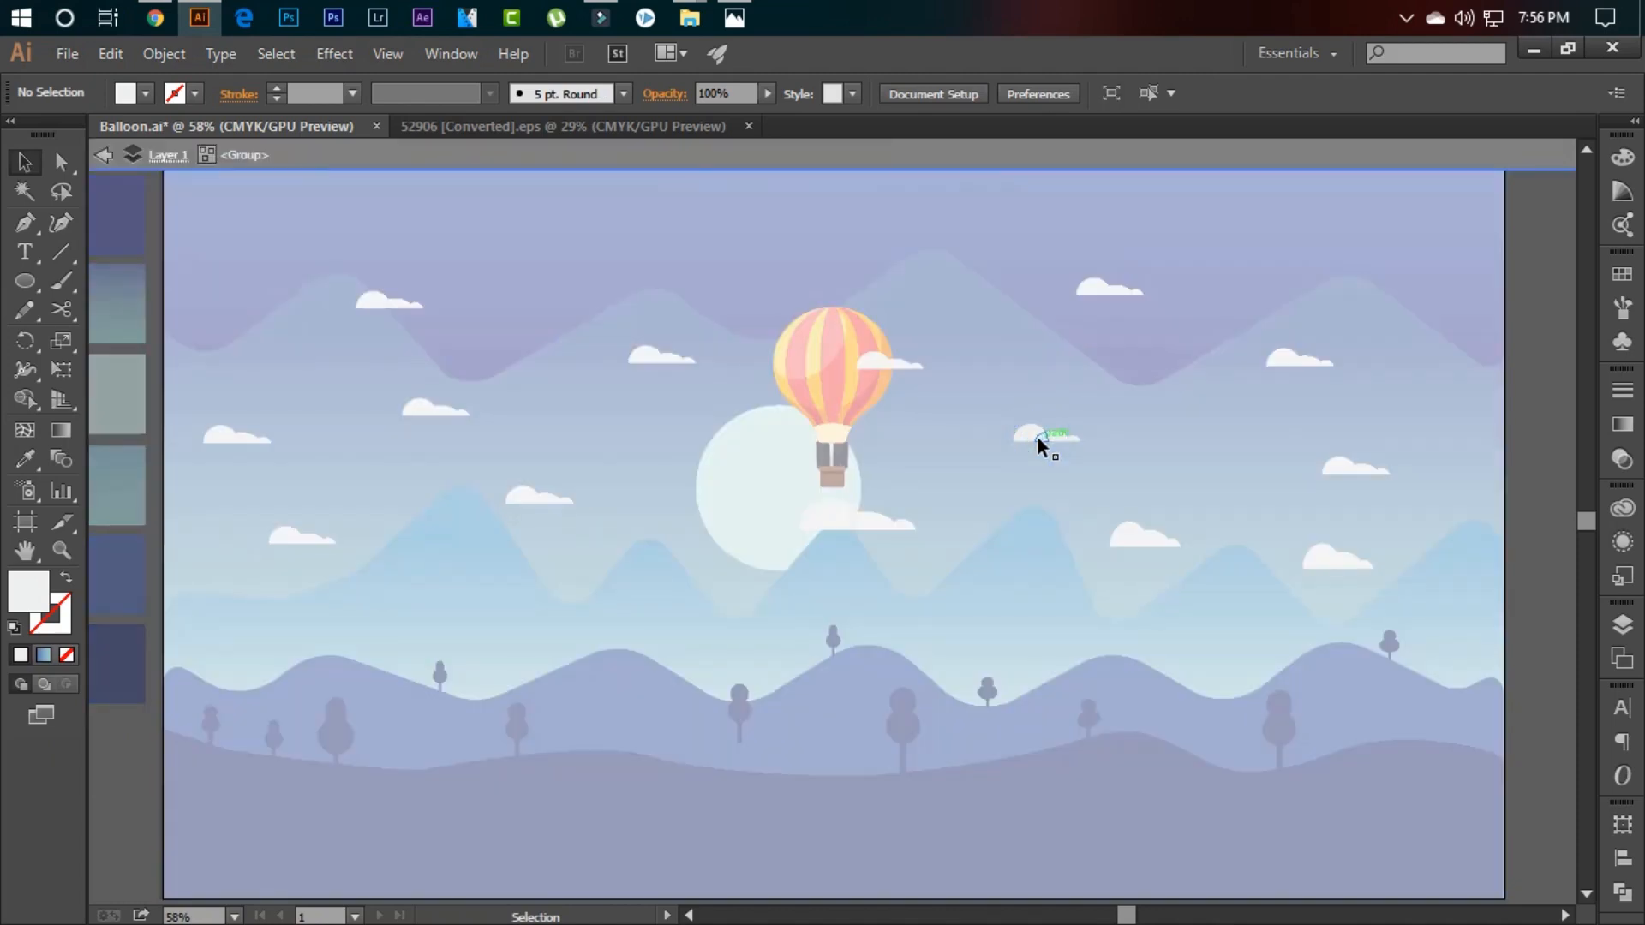
key("Escape")
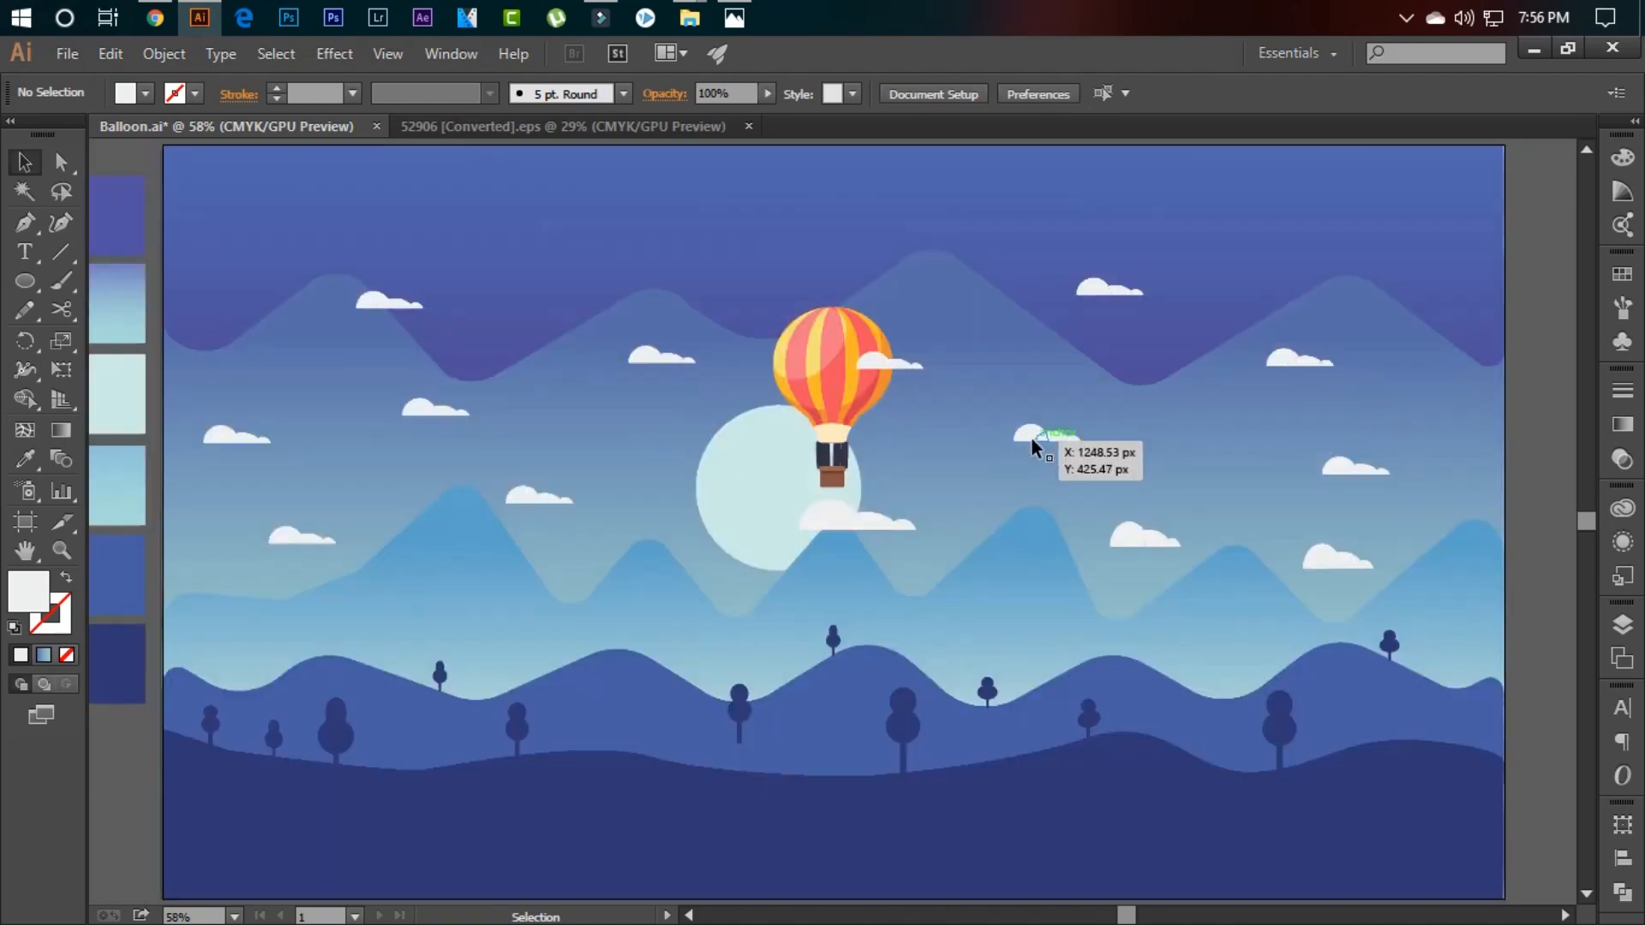
double_click(1026, 435)
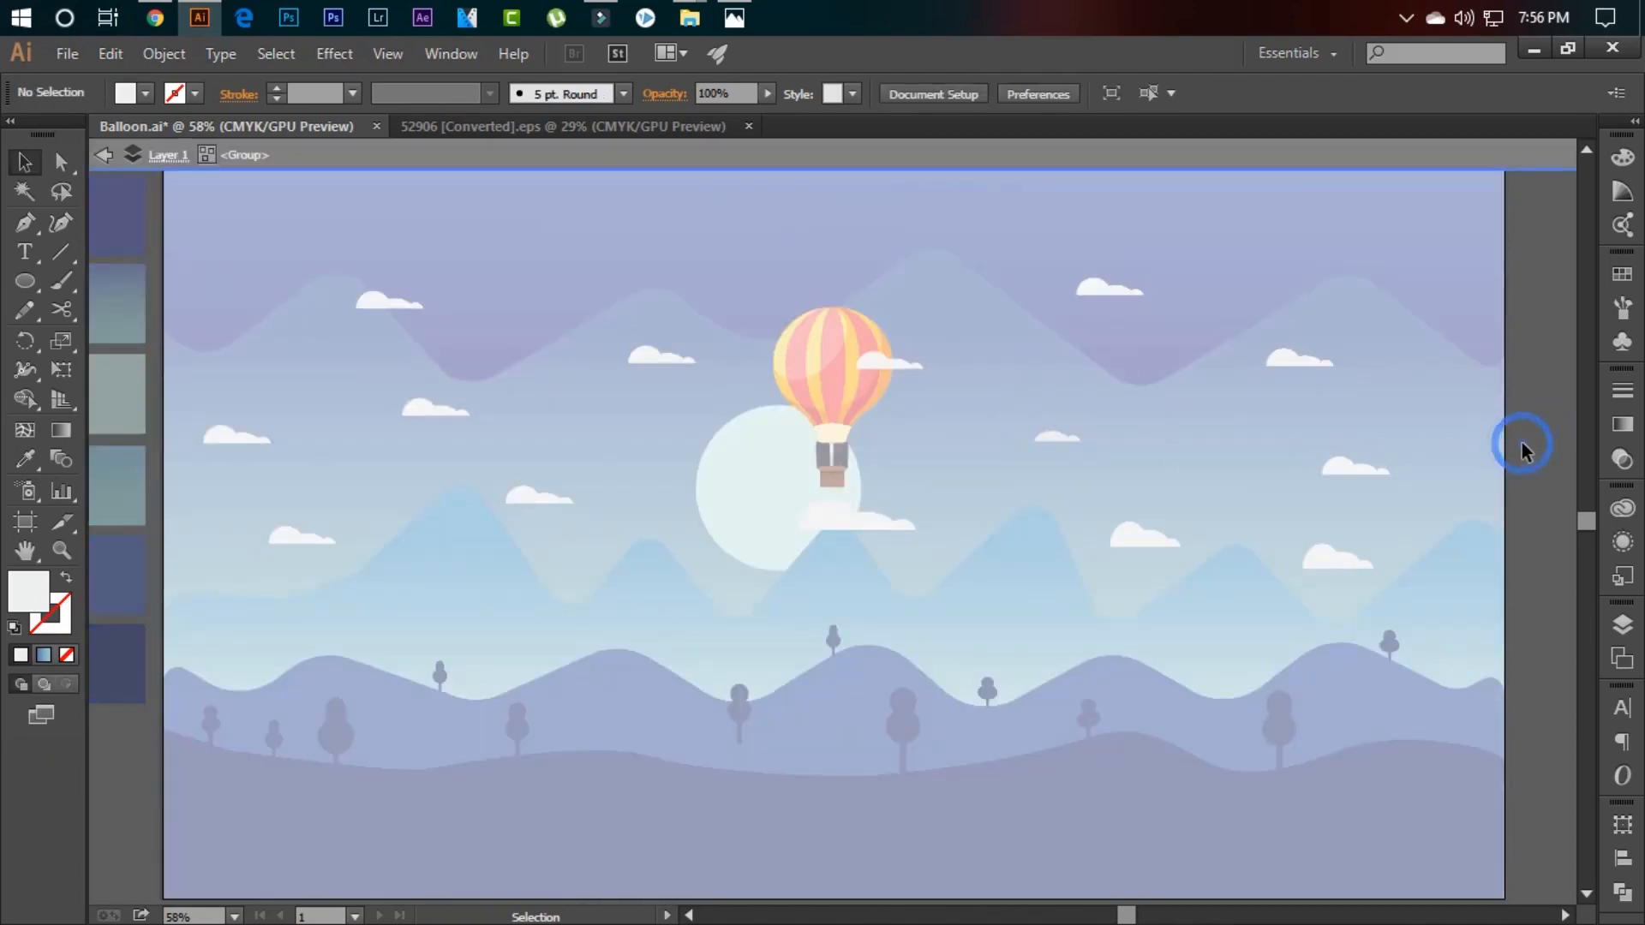
double_click(1522, 442)
- Reduce the two lowest clouds at the far left to one, placed slightly below and right of the upper one's former spot
left_click(239, 436)
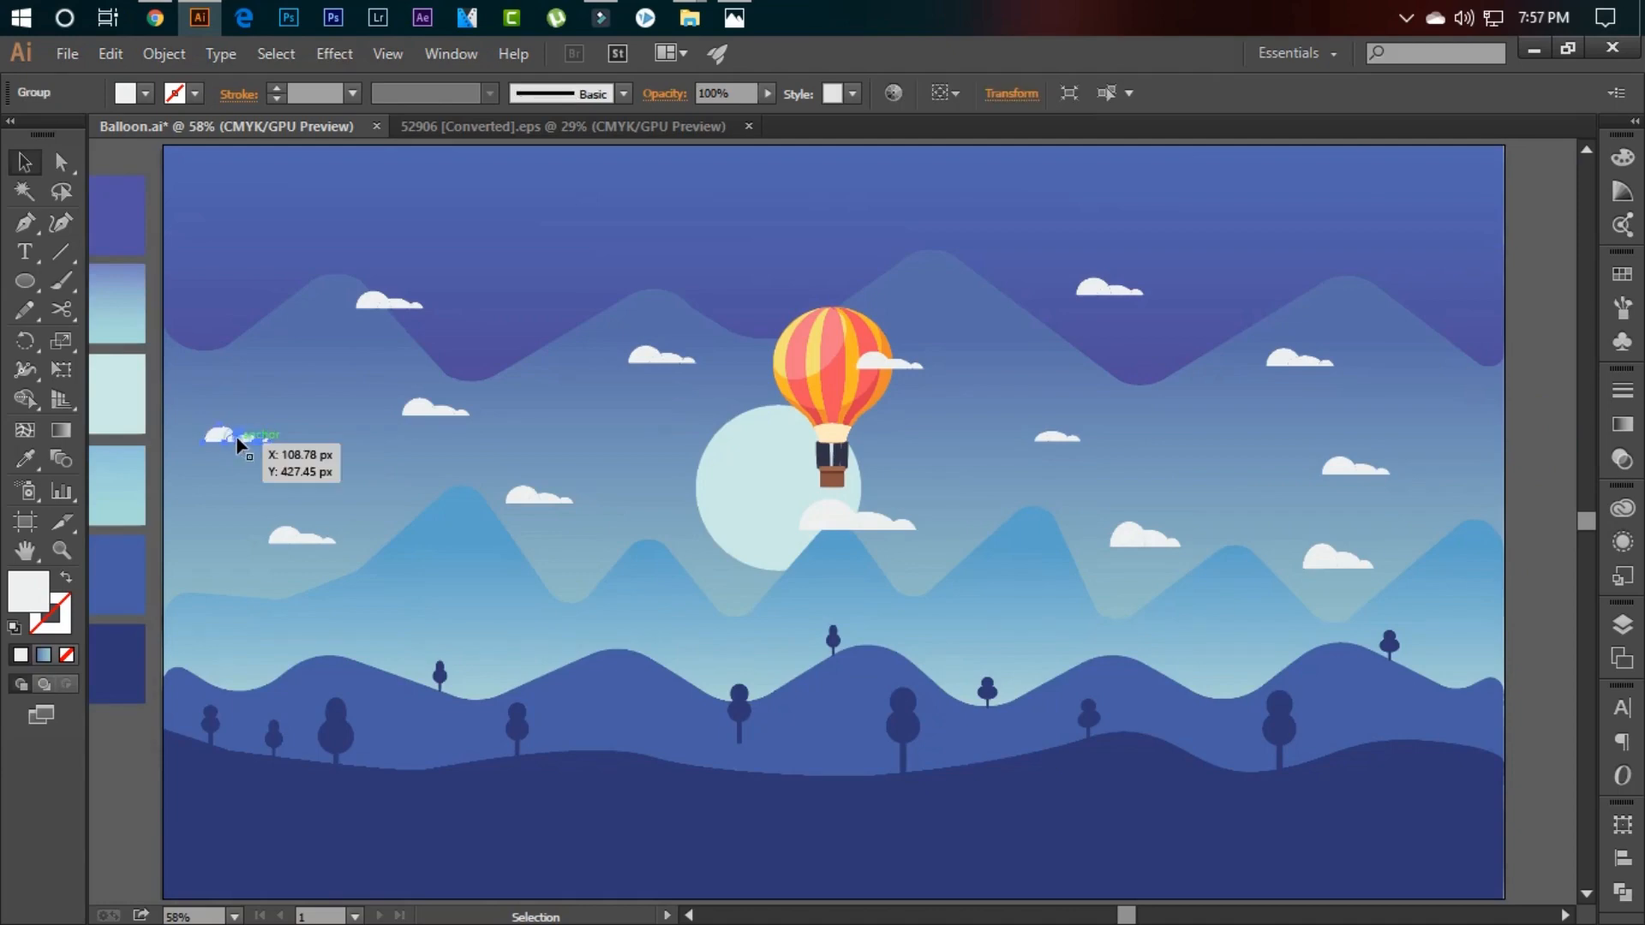
mouse_move(252, 456)
left_mouse_down()
mouse_move(142, 688)
mouse_move(160, 697)
mouse_move(291, 543)
mouse_move(230, 452)
left_mouse_up()
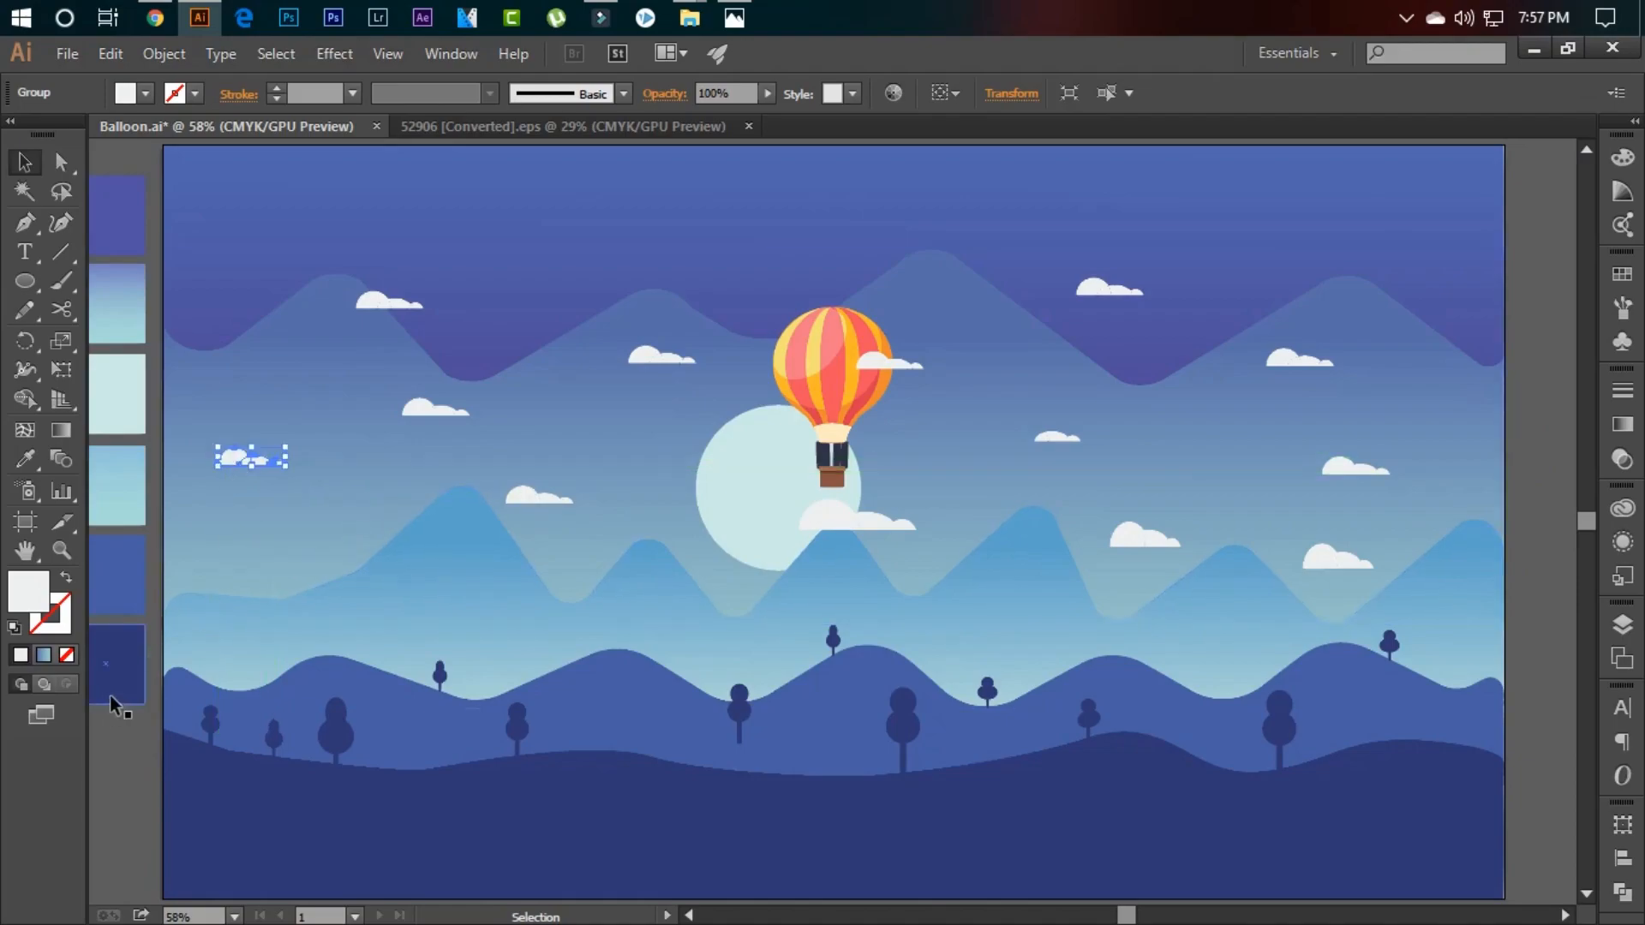
left_click(110, 696)
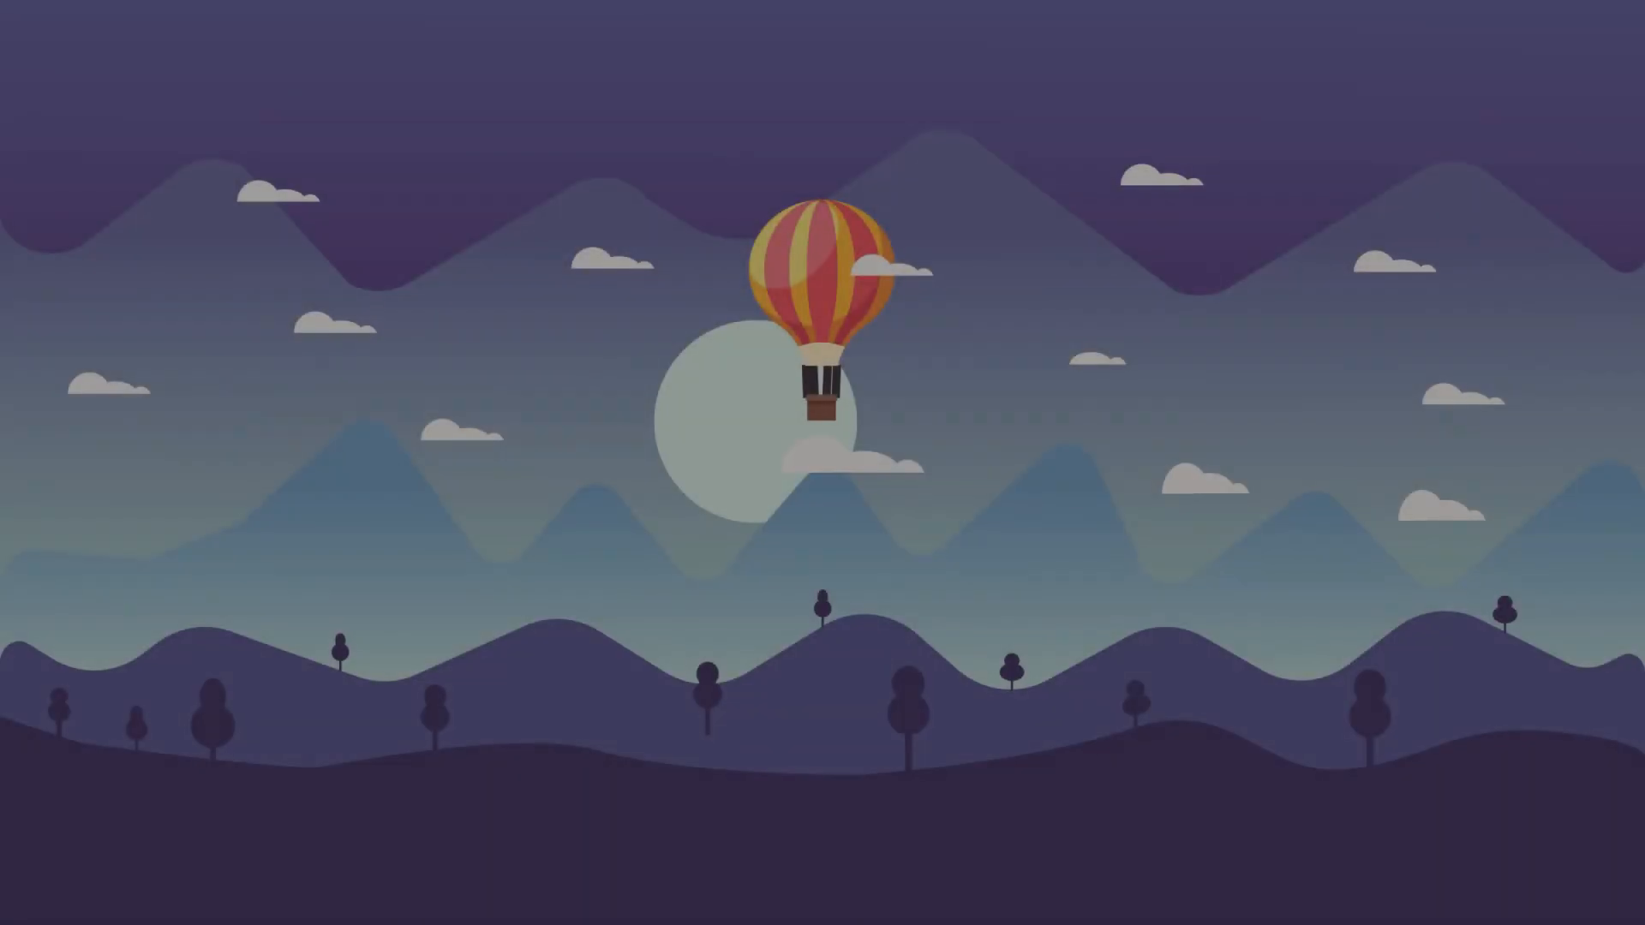